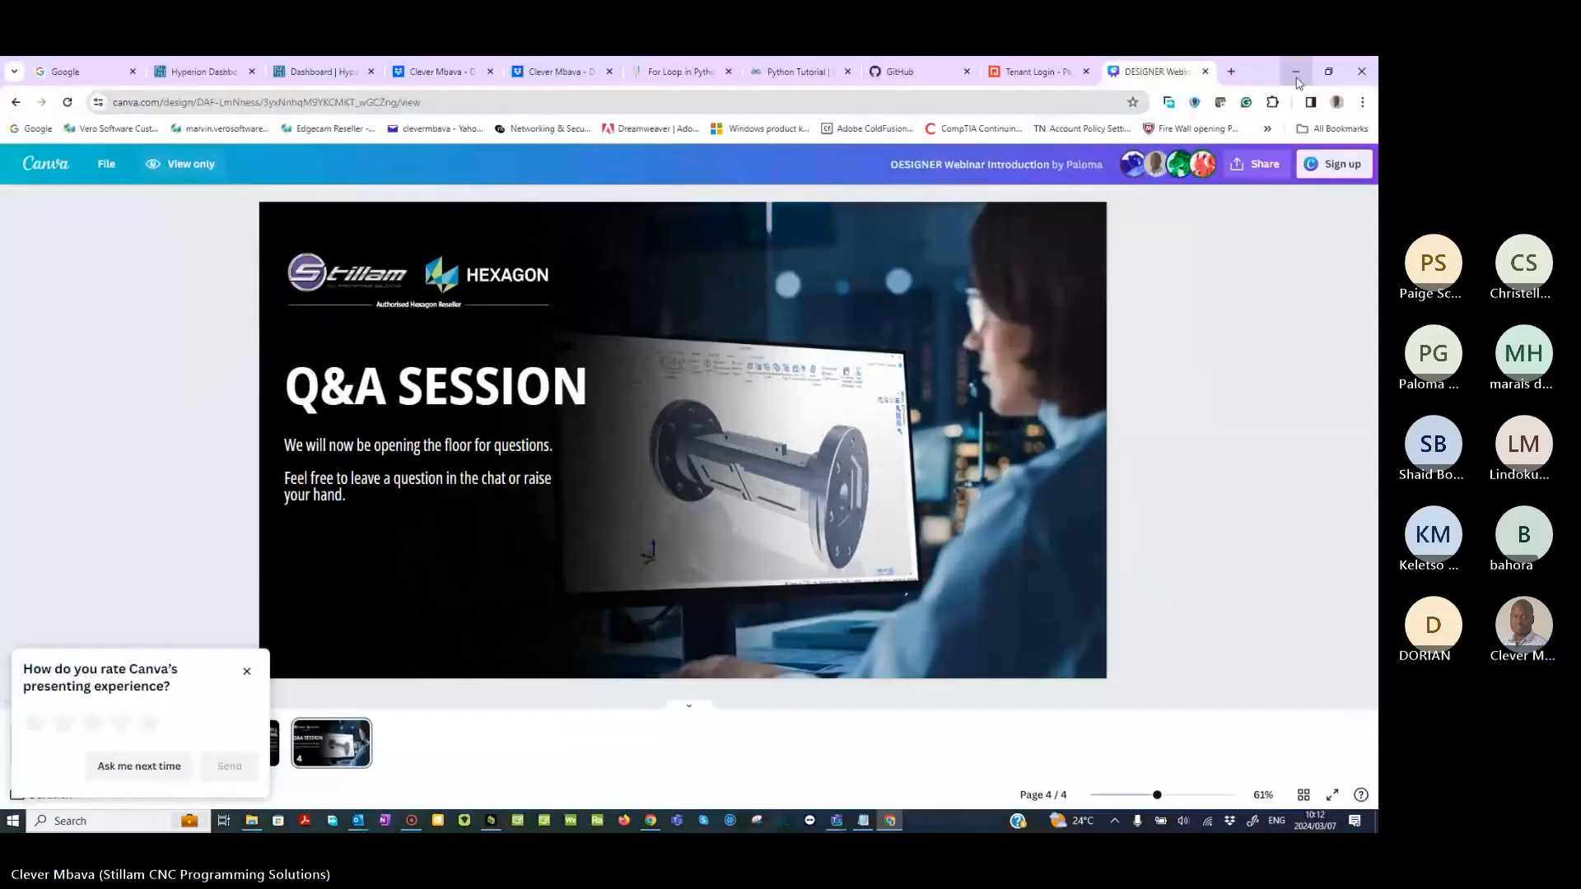
- Switch from the browser to HxGN Manufacturing Suite DESIGNER and maximise its window
left_click(1296, 74)
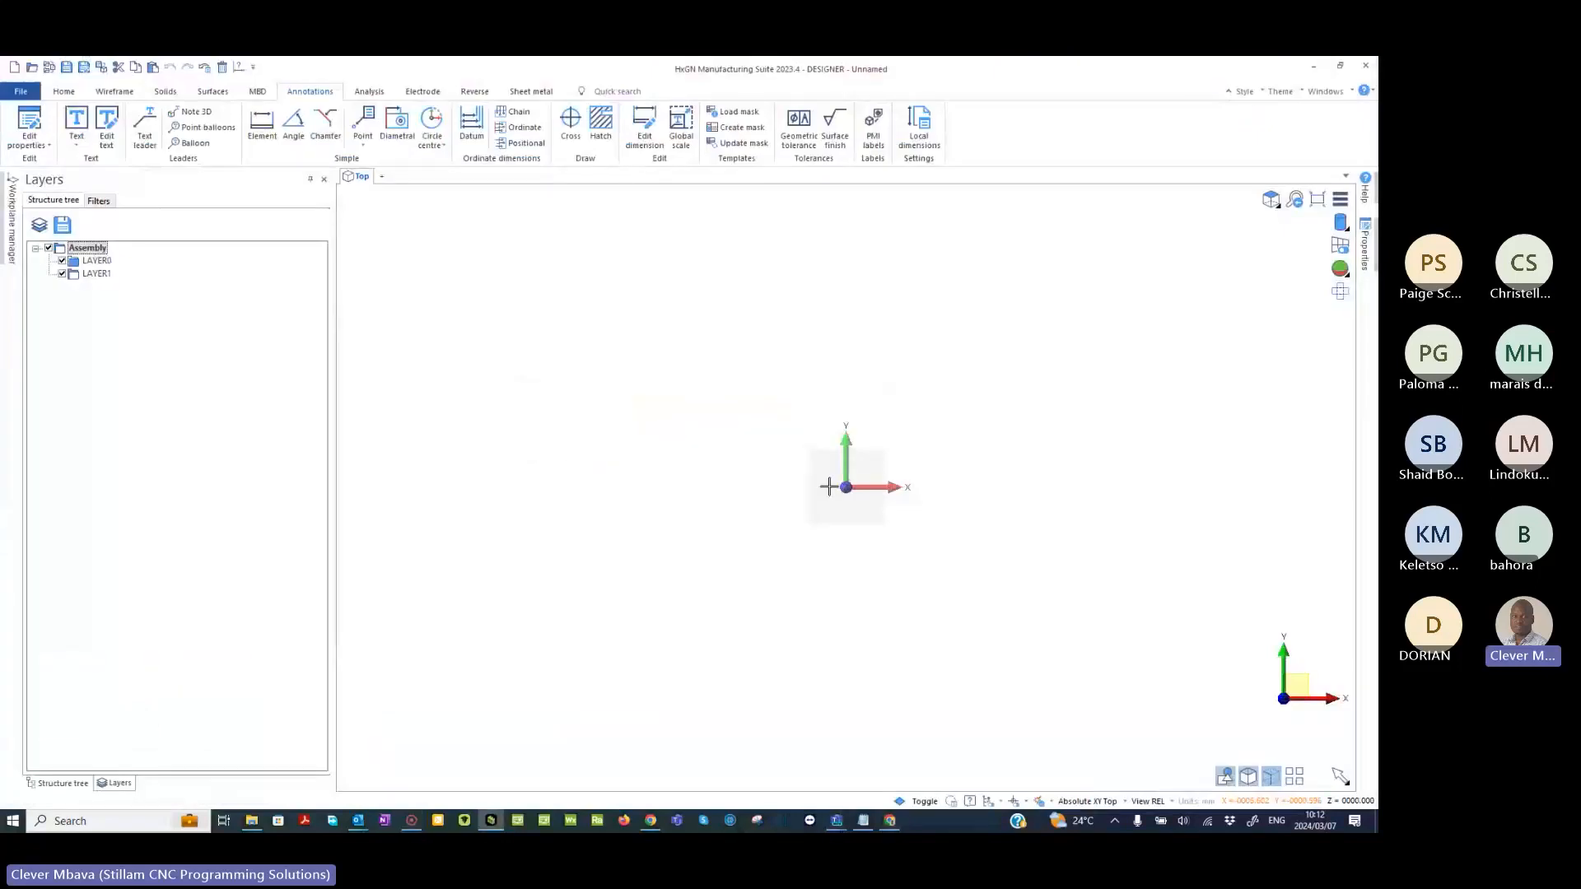
double_click(971, 71)
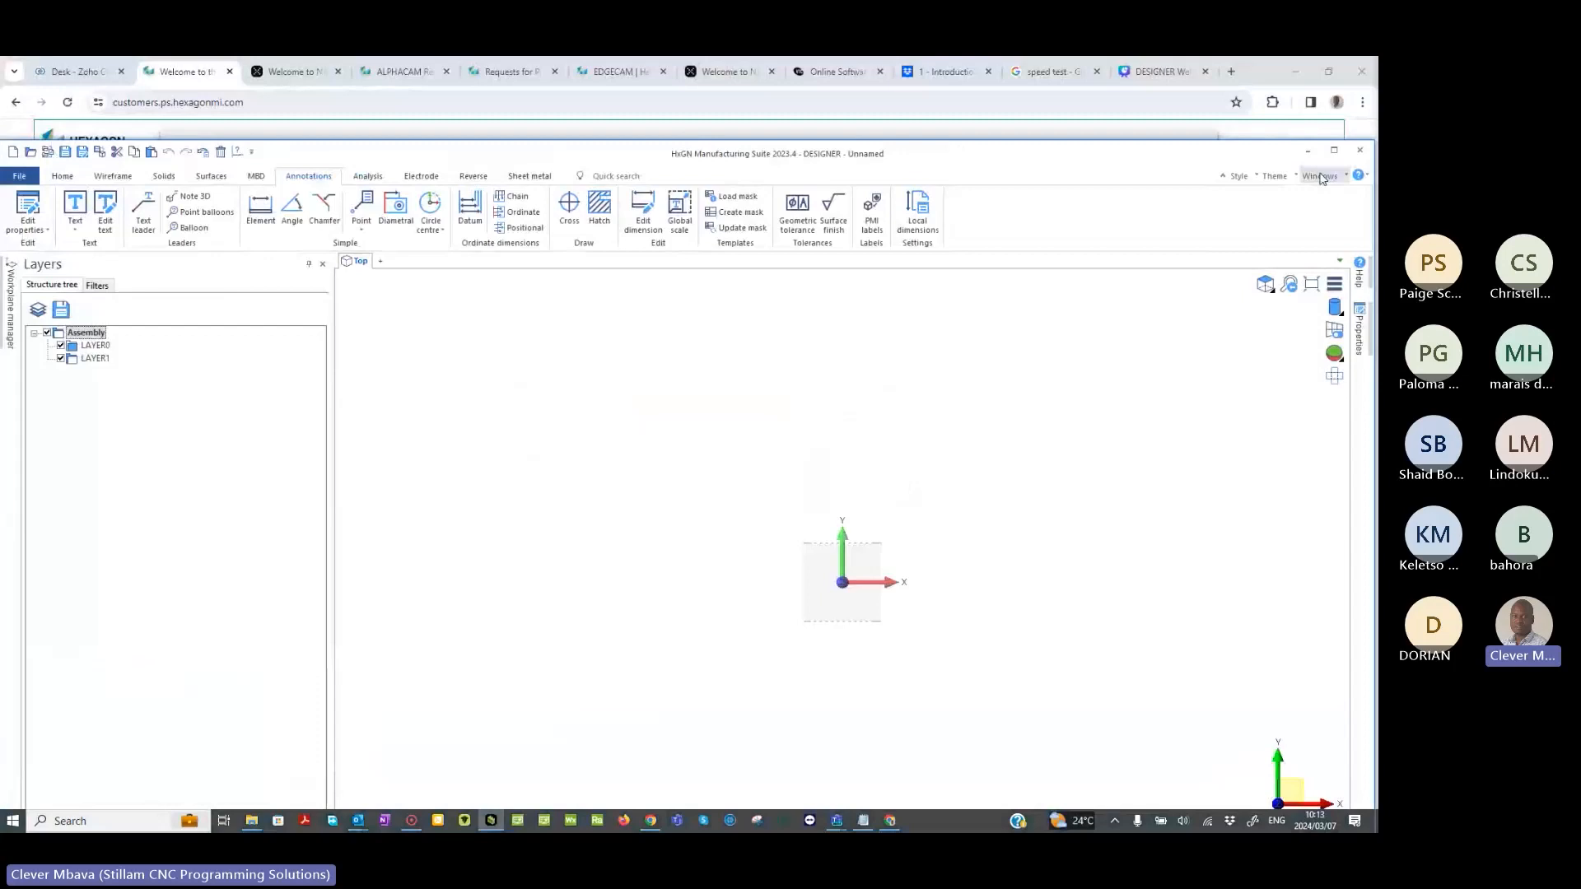
left_click(1334, 151)
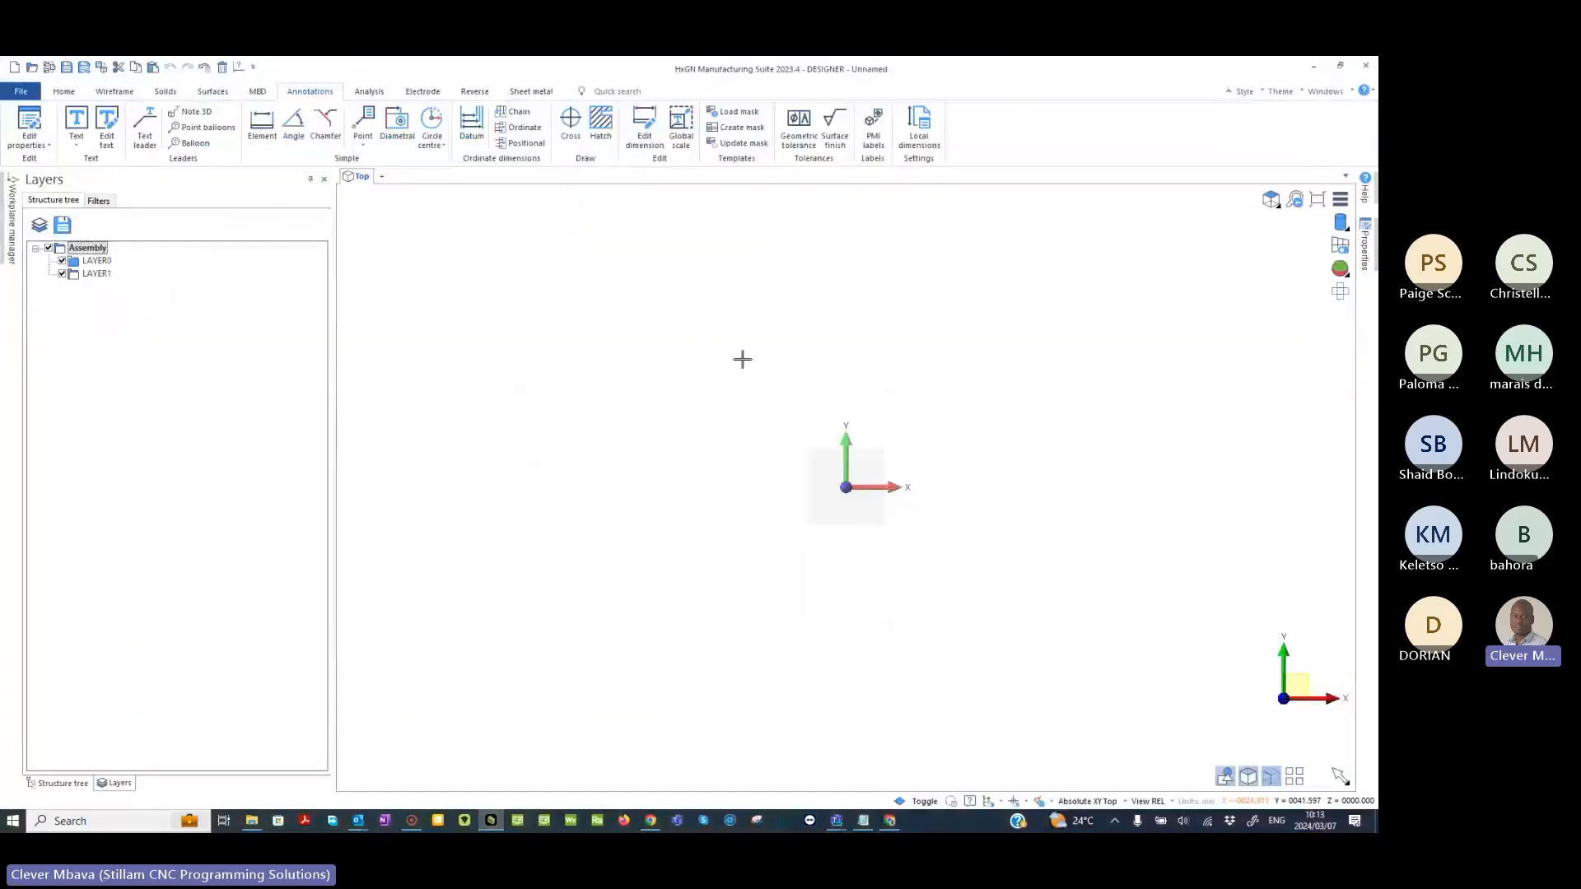
left_click(4, 179)
- Start a solid cuboid at the origin and set its creation method to Select three points
left_click(169, 94)
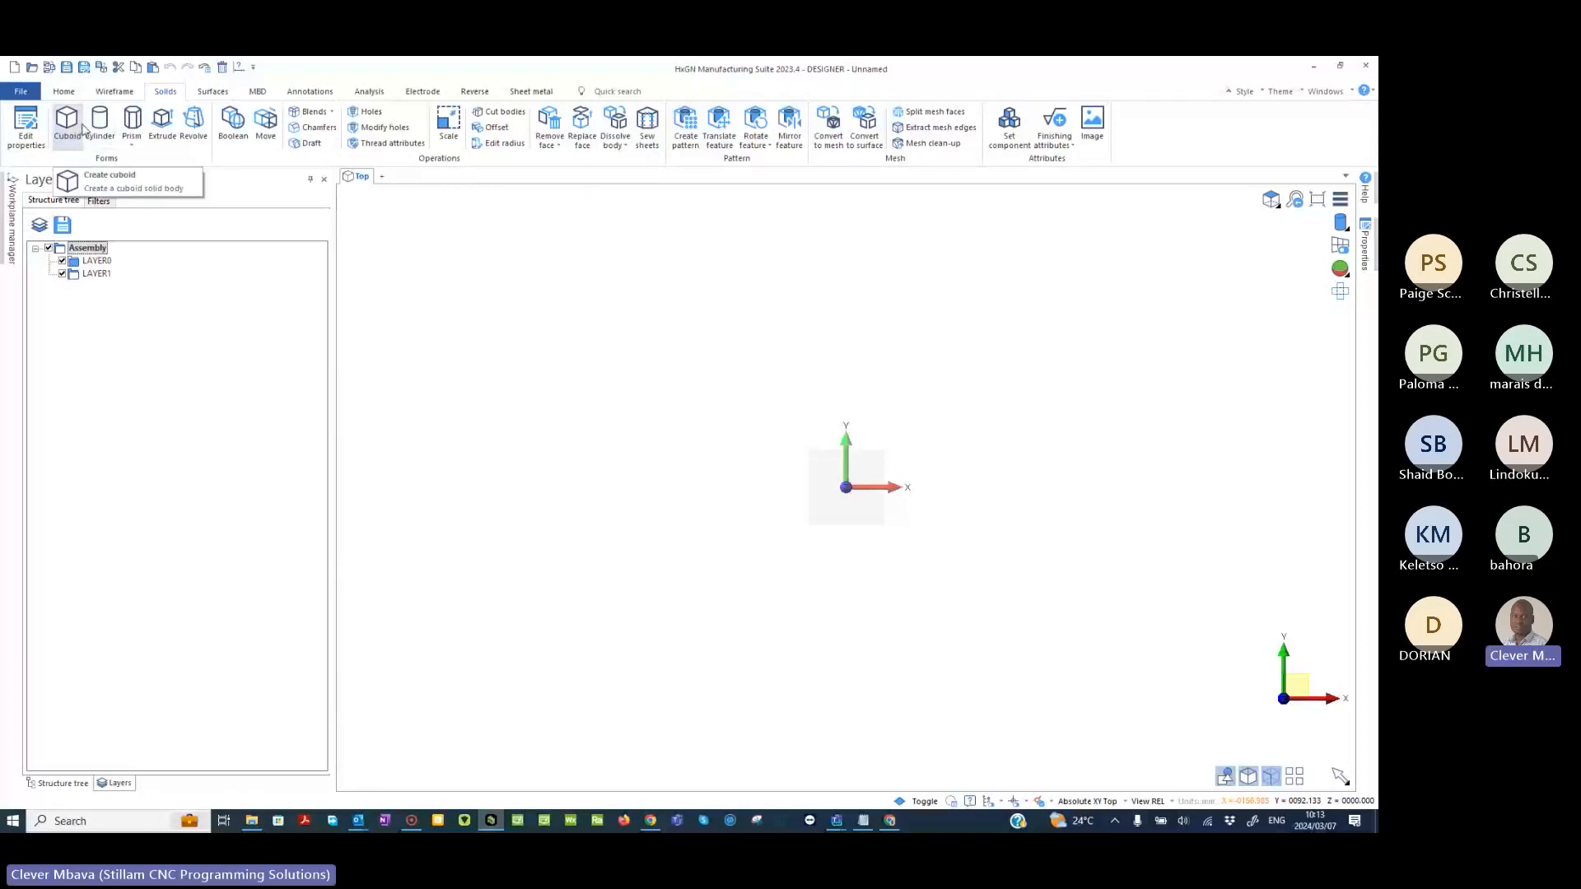
left_click(75, 136)
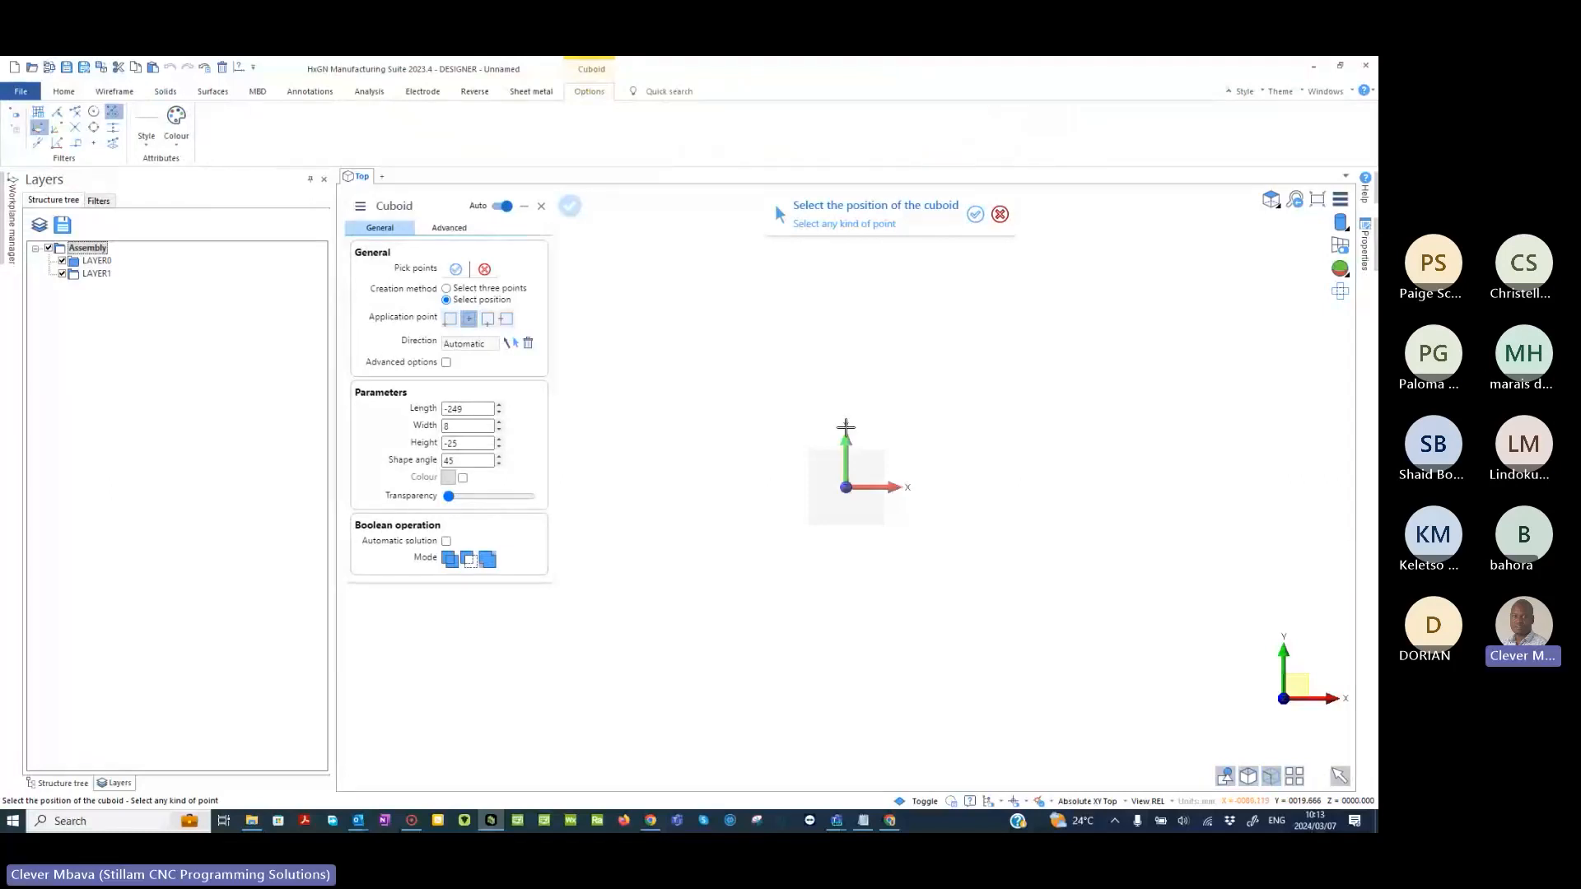
mouse_move(847, 488)
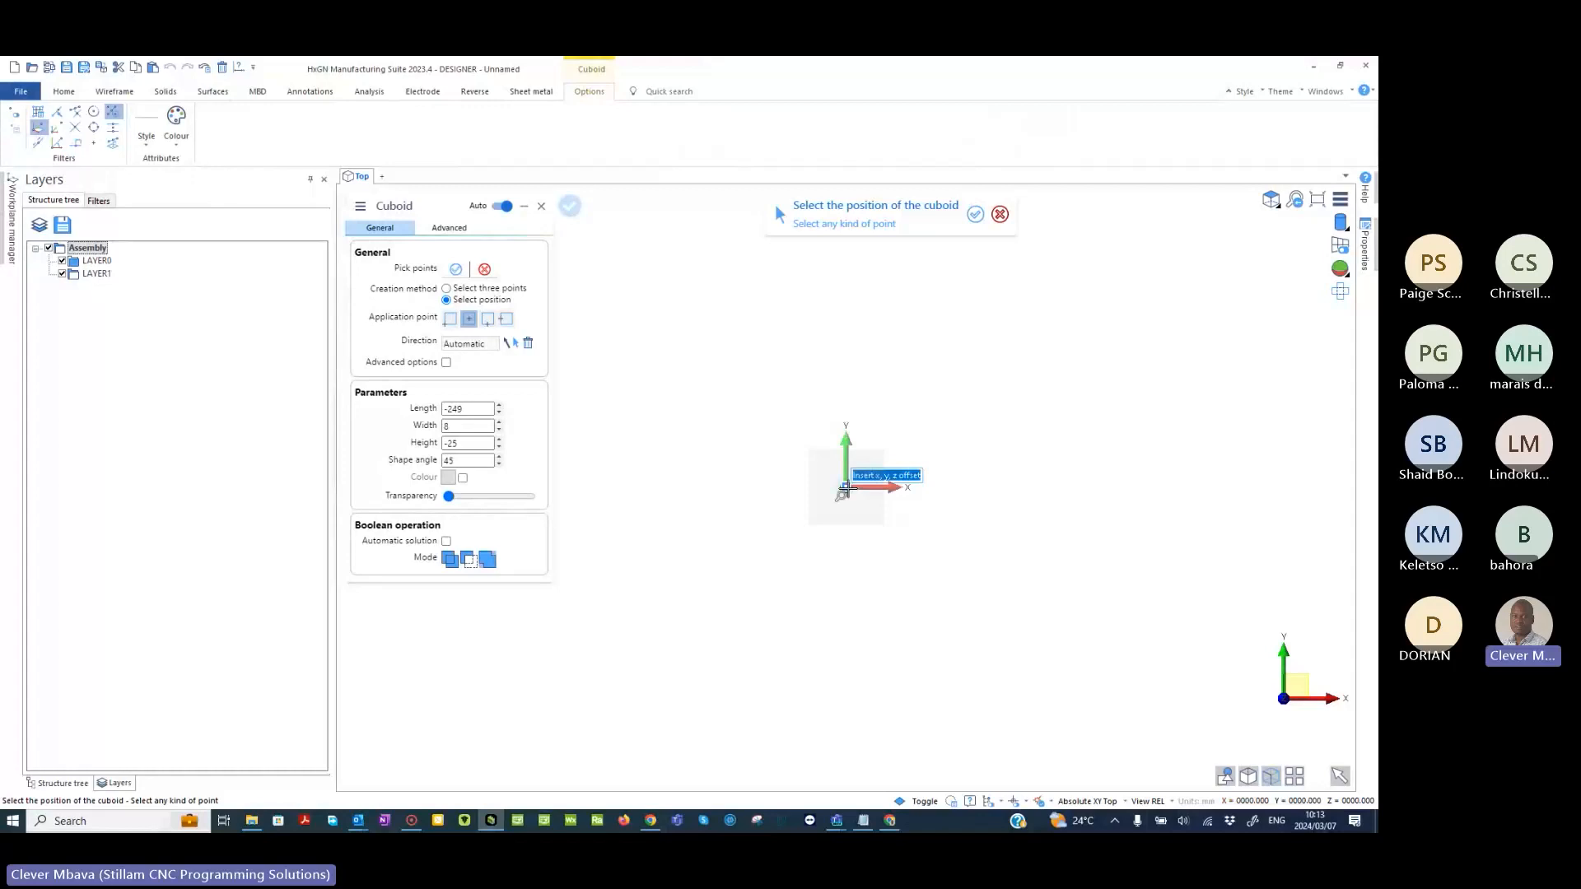
left_click(847, 489)
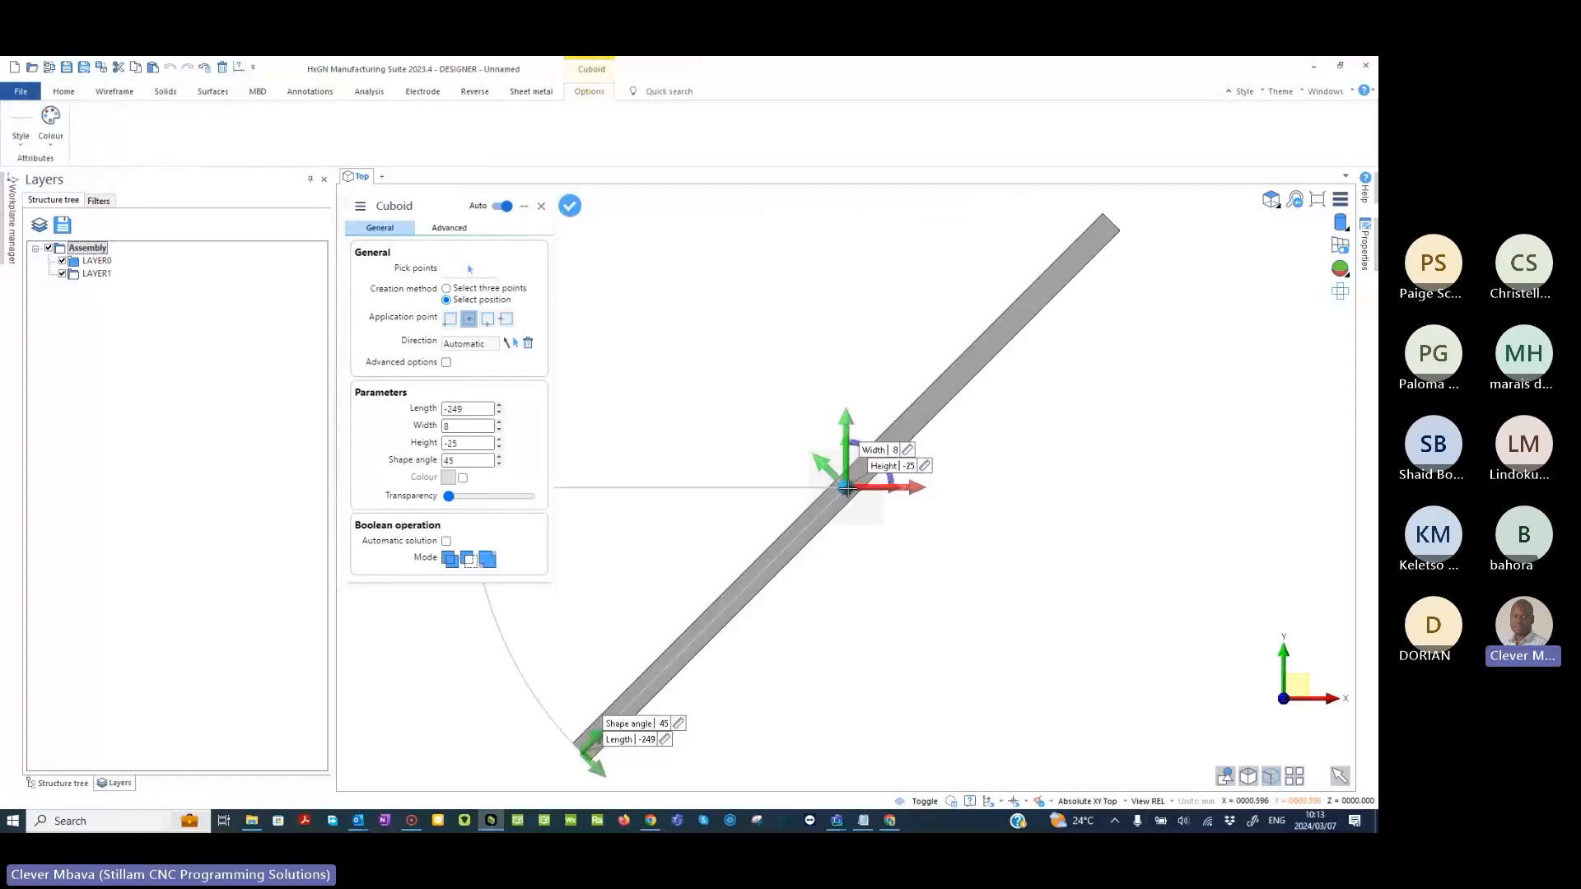
scroll(846, 488, "down", 3)
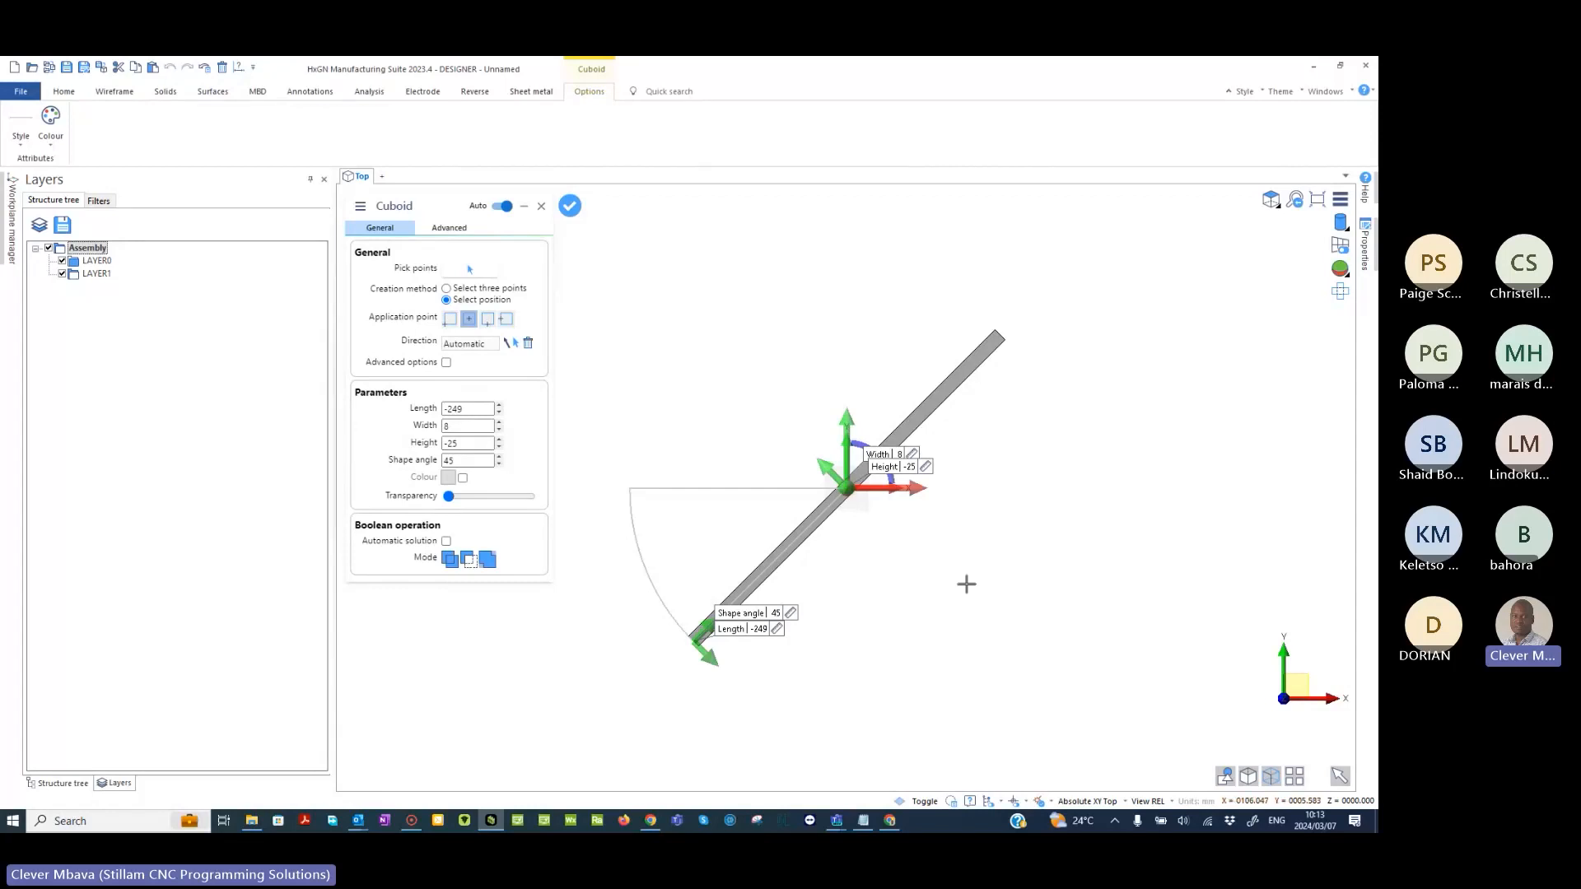
left_click(464, 290)
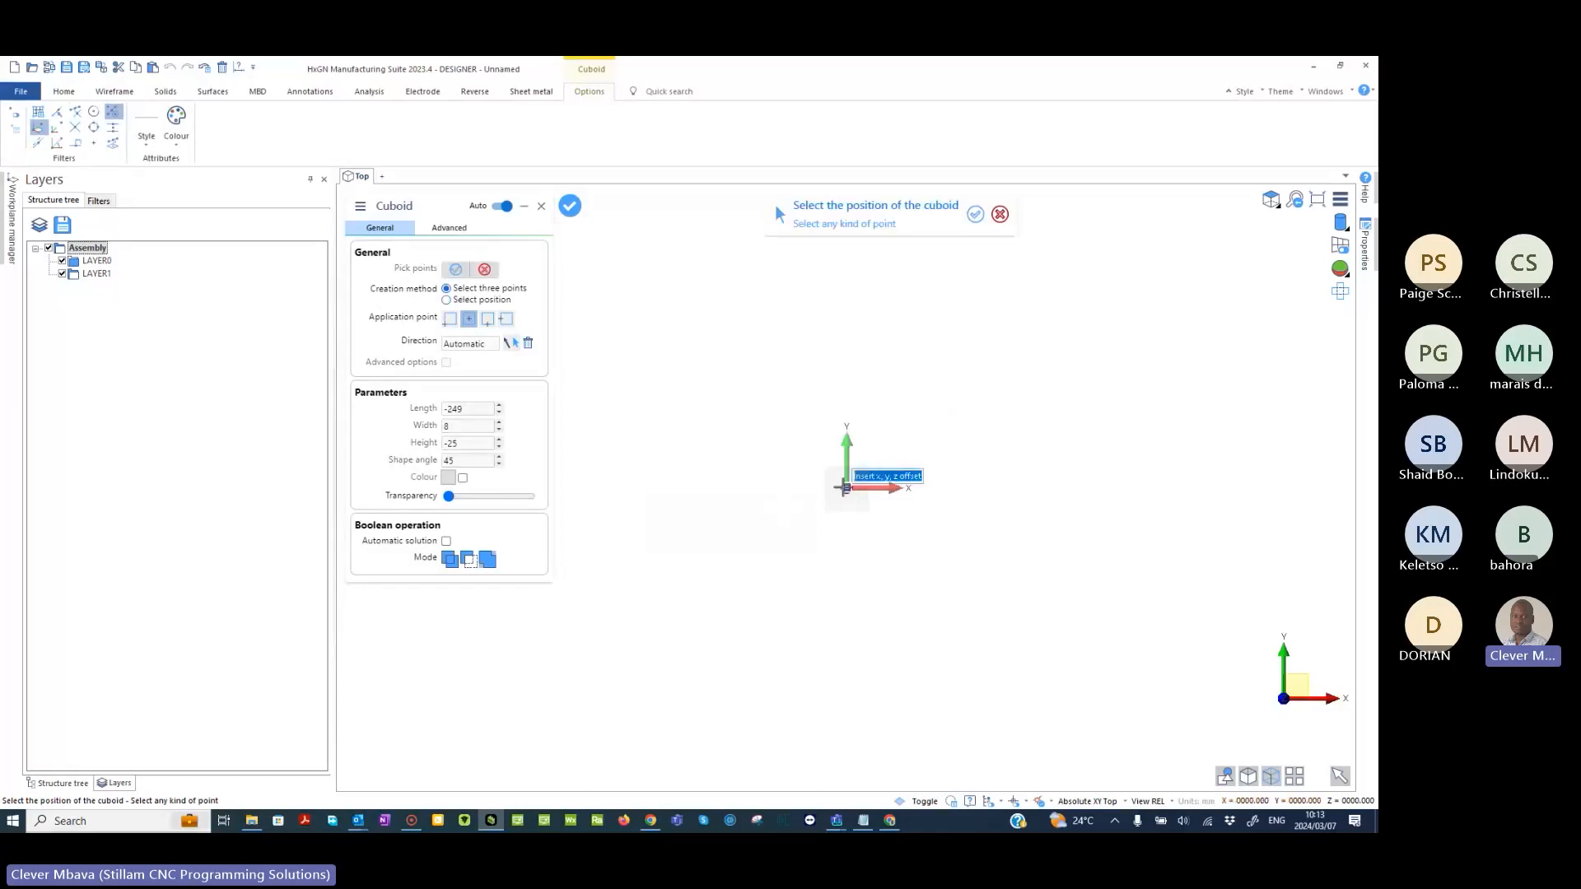
- Define the cuboid's base as a 140 by 140 square centred on the origin
left_click(846, 488)
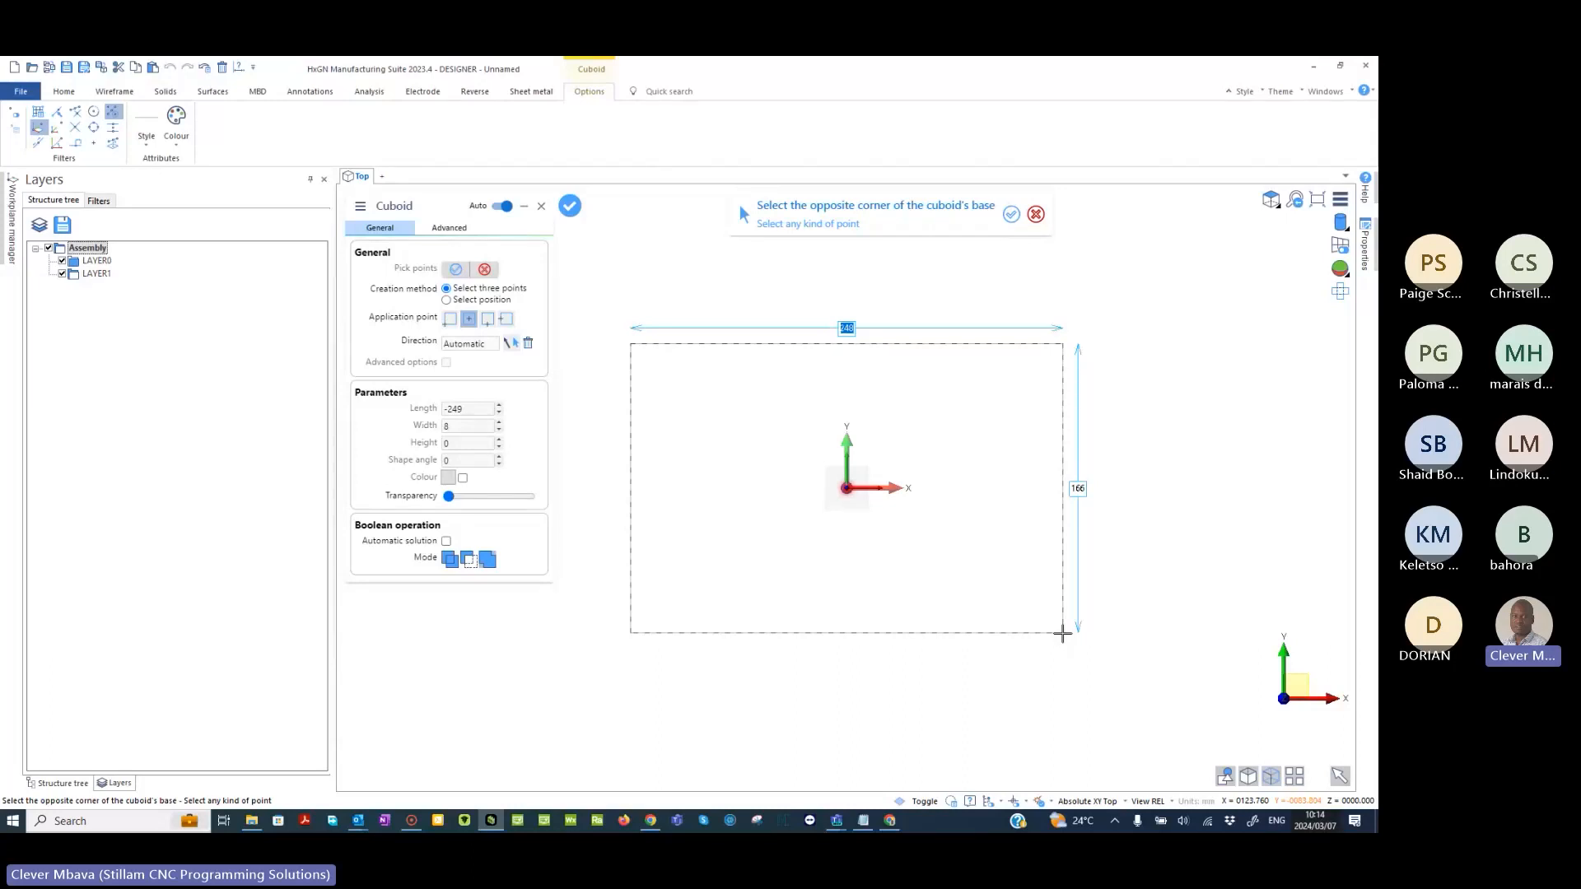
type("140")
key("Tab")
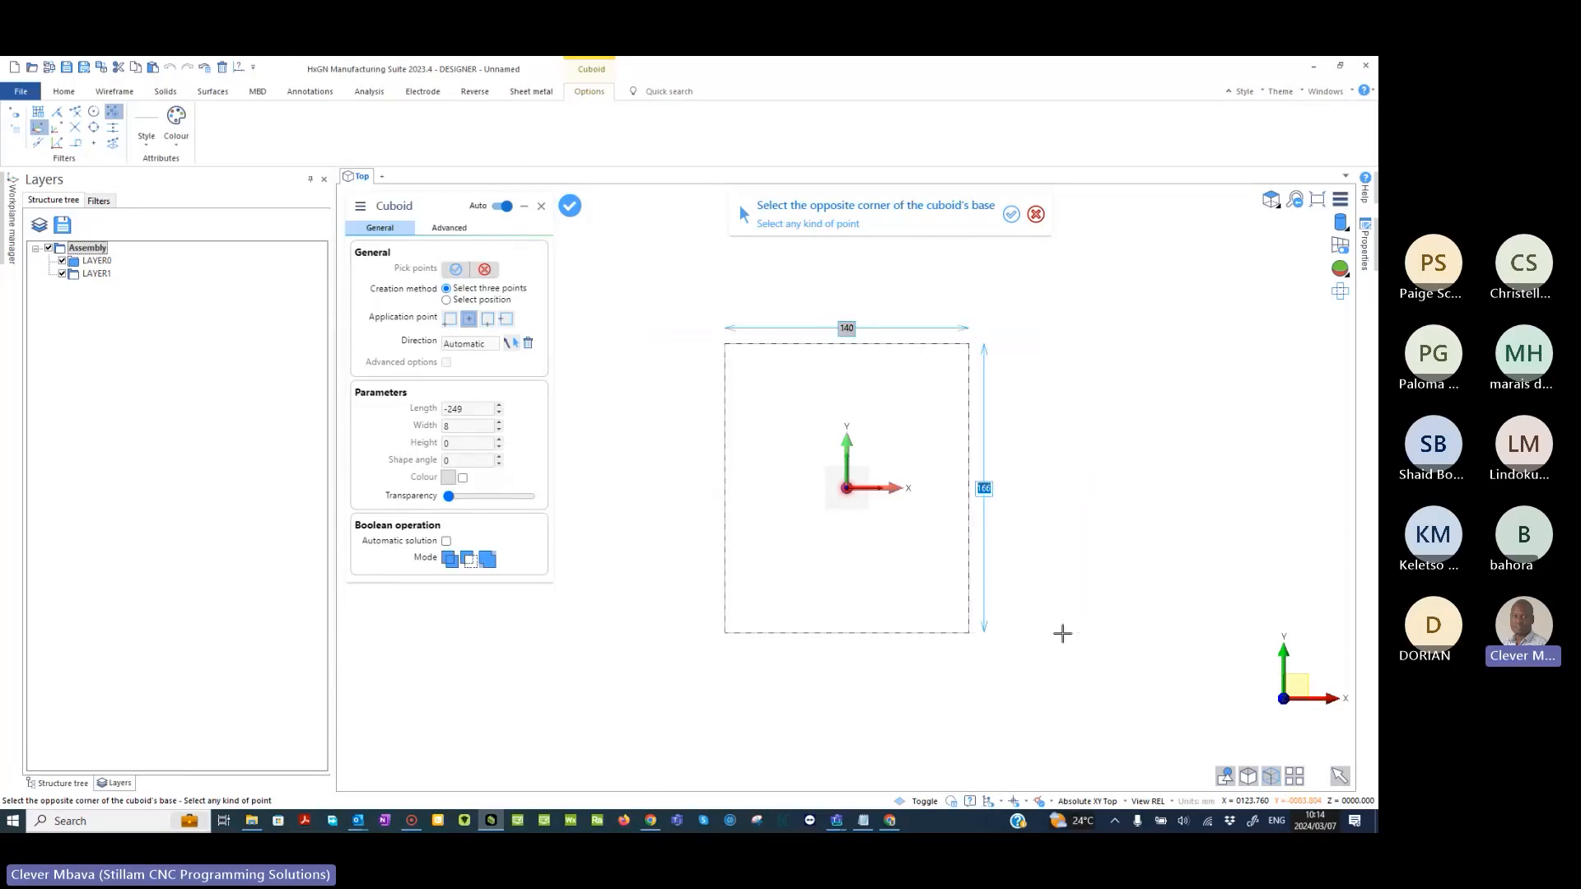
type("140")
key("Return")
- Set the cuboid's height to 30 below its base plane and finish the Cuboid command
middle_click_drag(1044, 596, 959, 597)
scroll(959, 597, "up", 2)
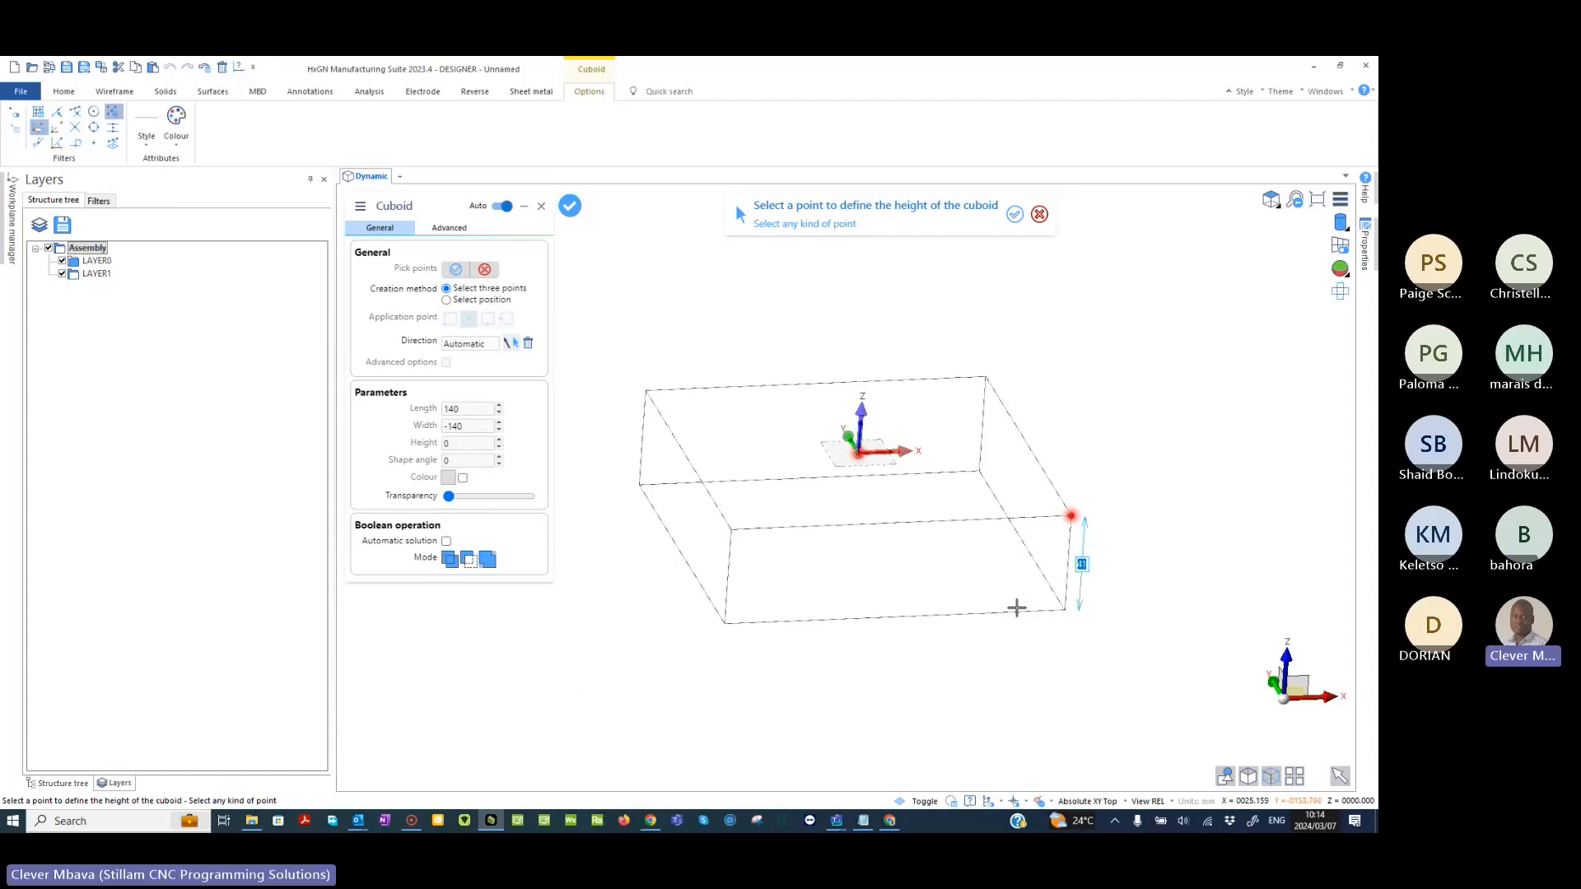
type("30")
key("Return")
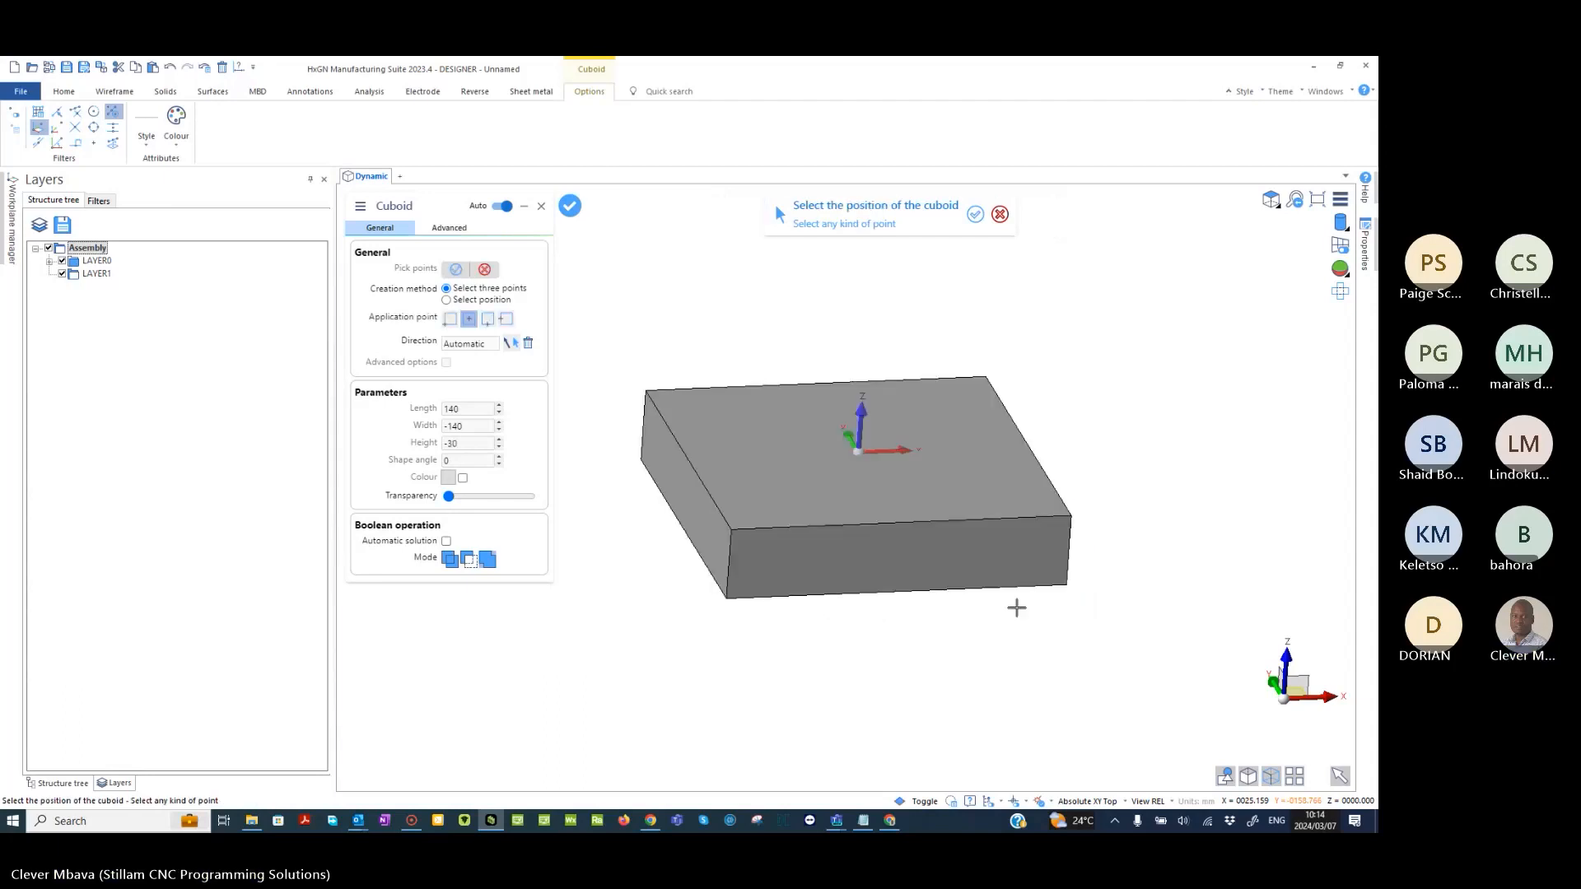
middle_click_drag(1063, 430, 905, 461)
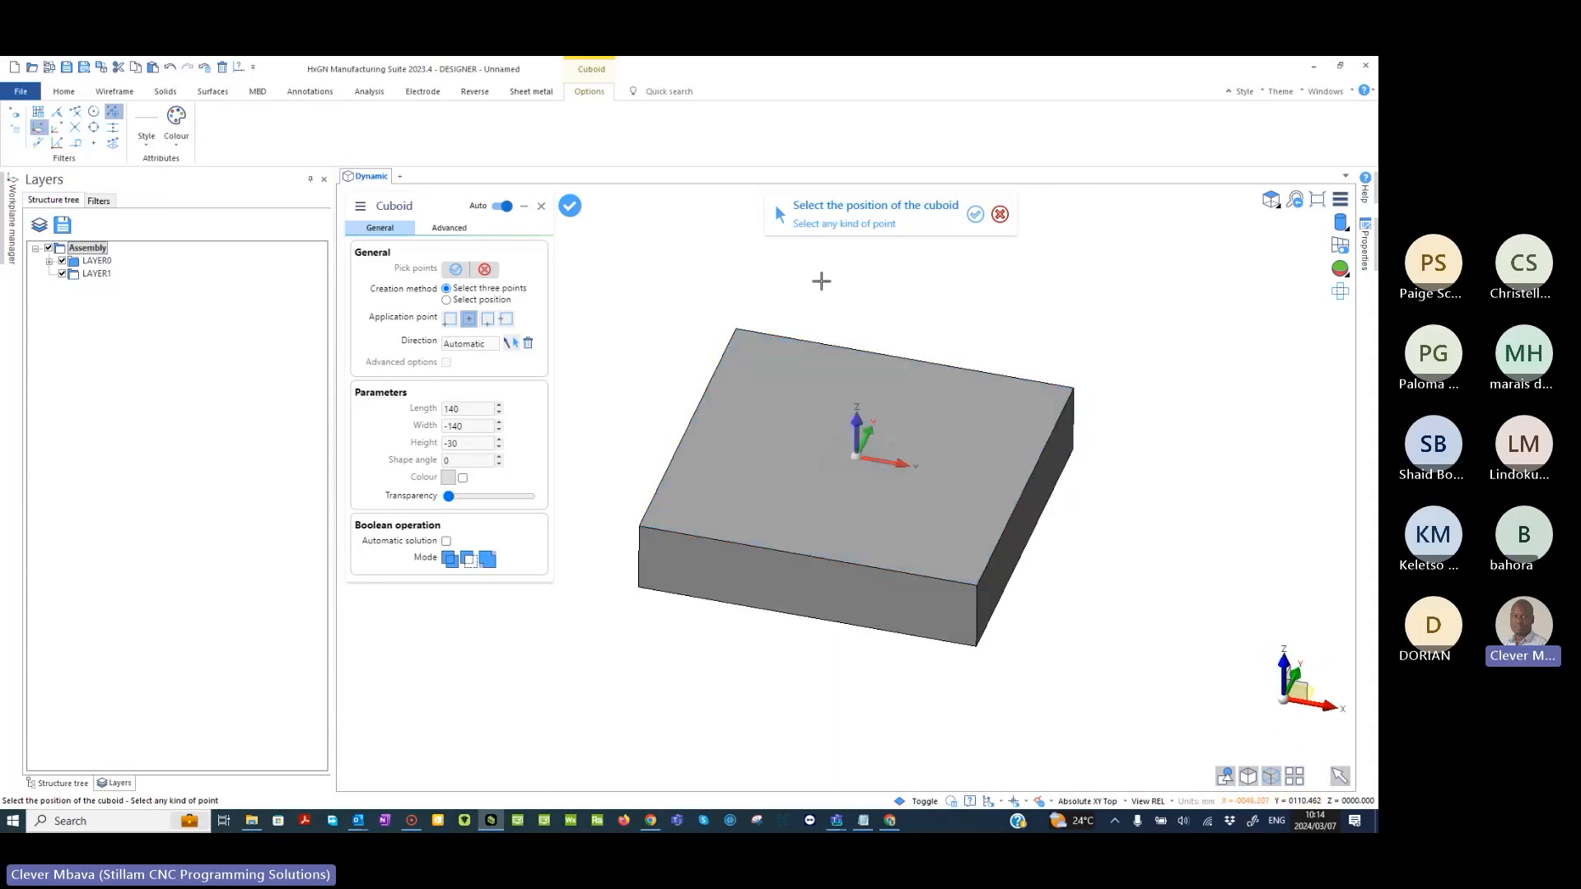
key("Escape")
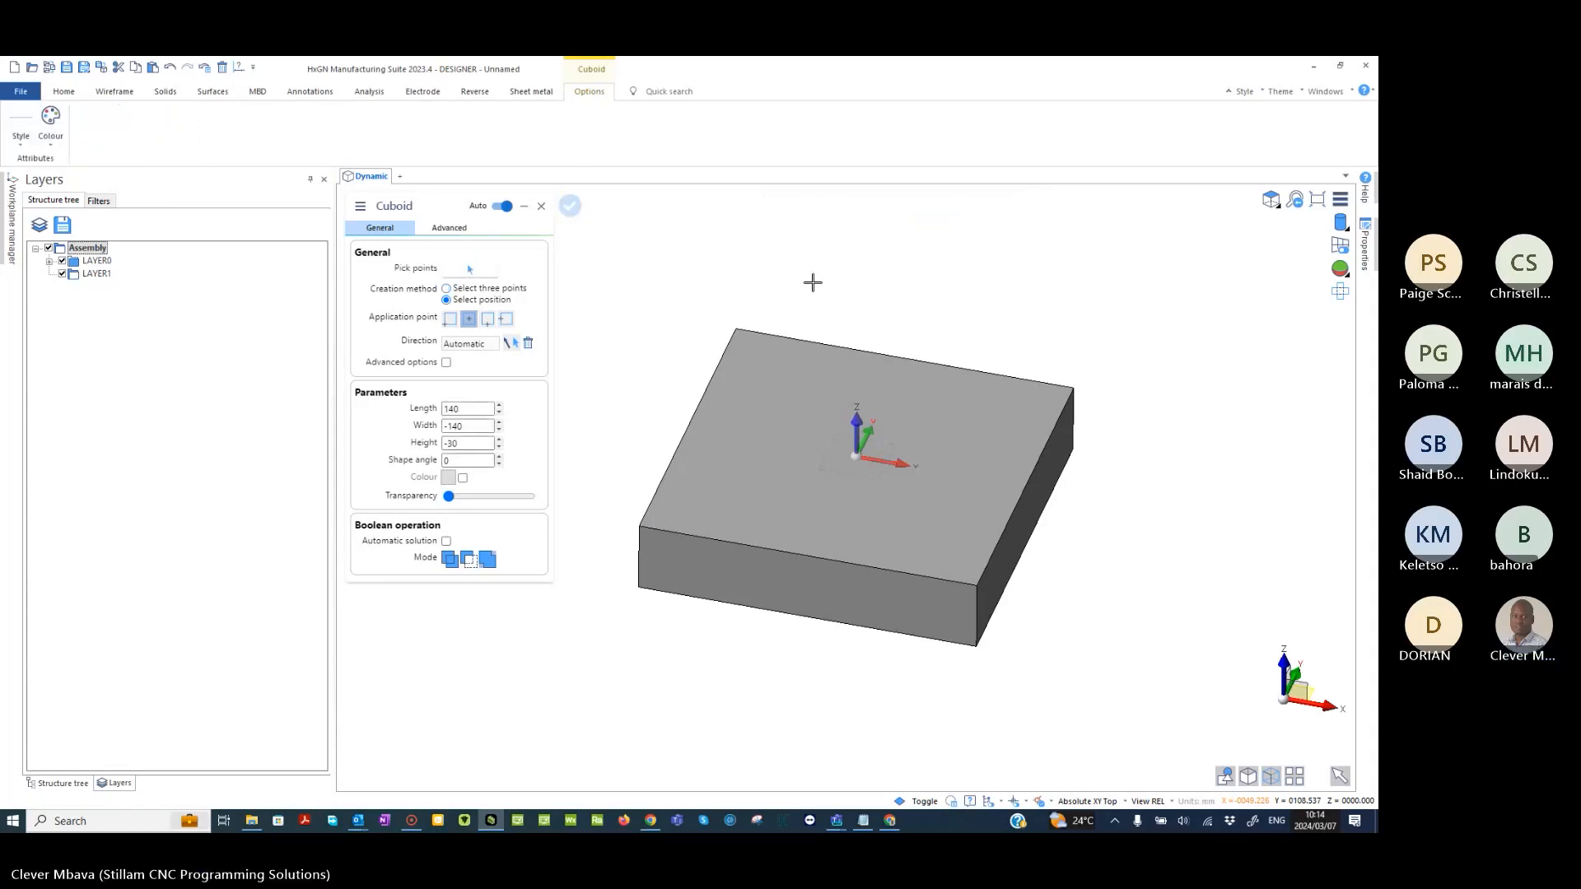
key("Escape")
- Blend the block's four vertical corner edges with a constant radius of 10, selecting them as edges away from the upper face
middle_click_drag(840, 291, 844, 349)
scroll(856, 423, "up", 2)
middle_click_drag(857, 422, 1158, 436)
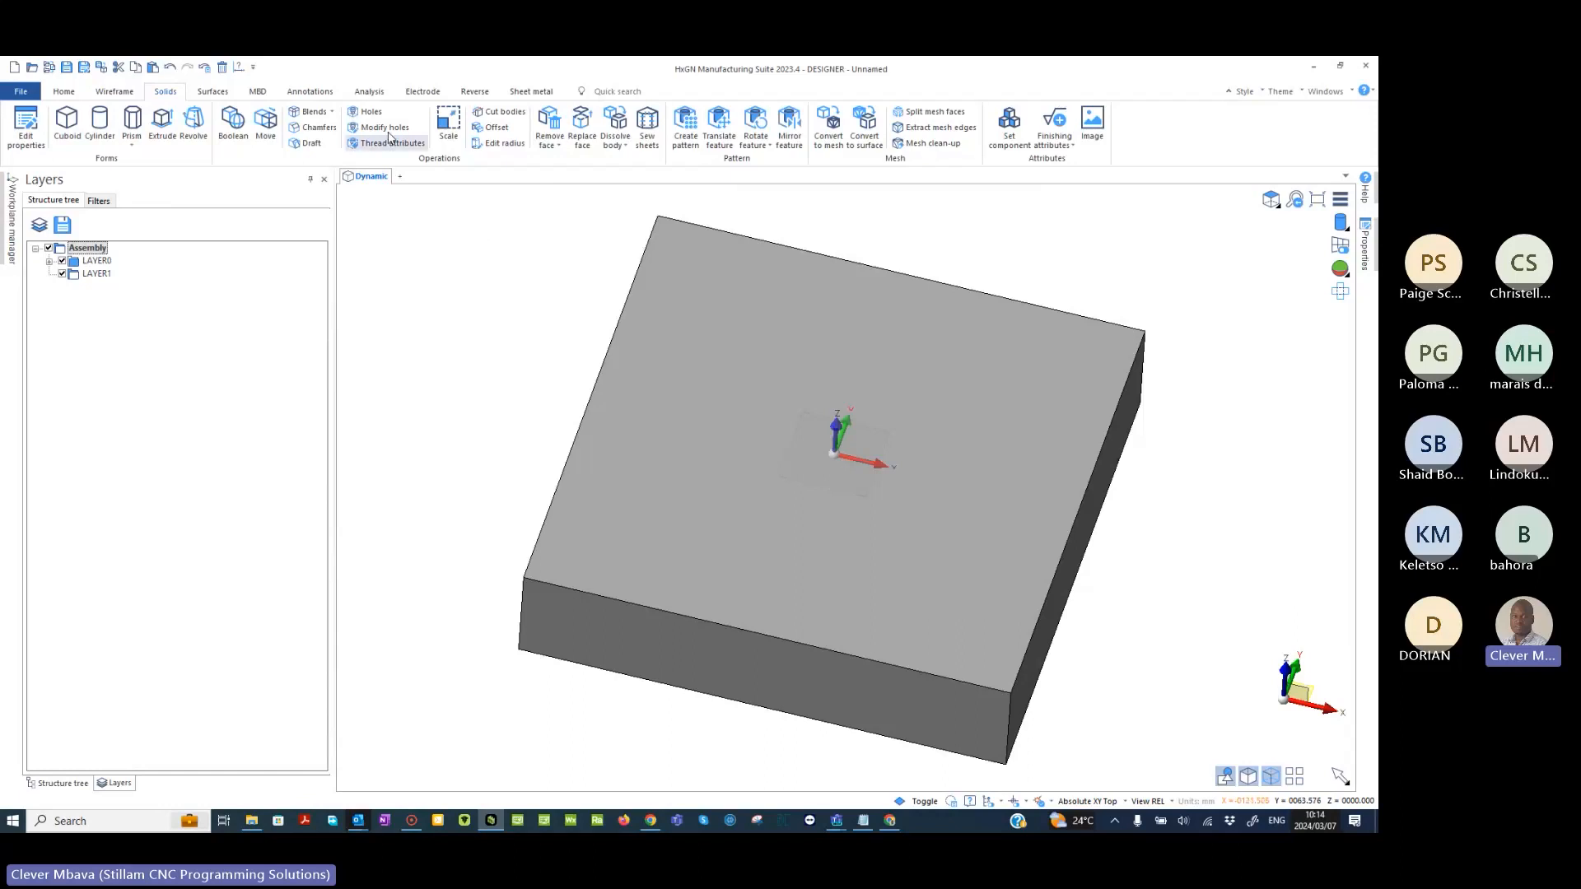
left_click(311, 113)
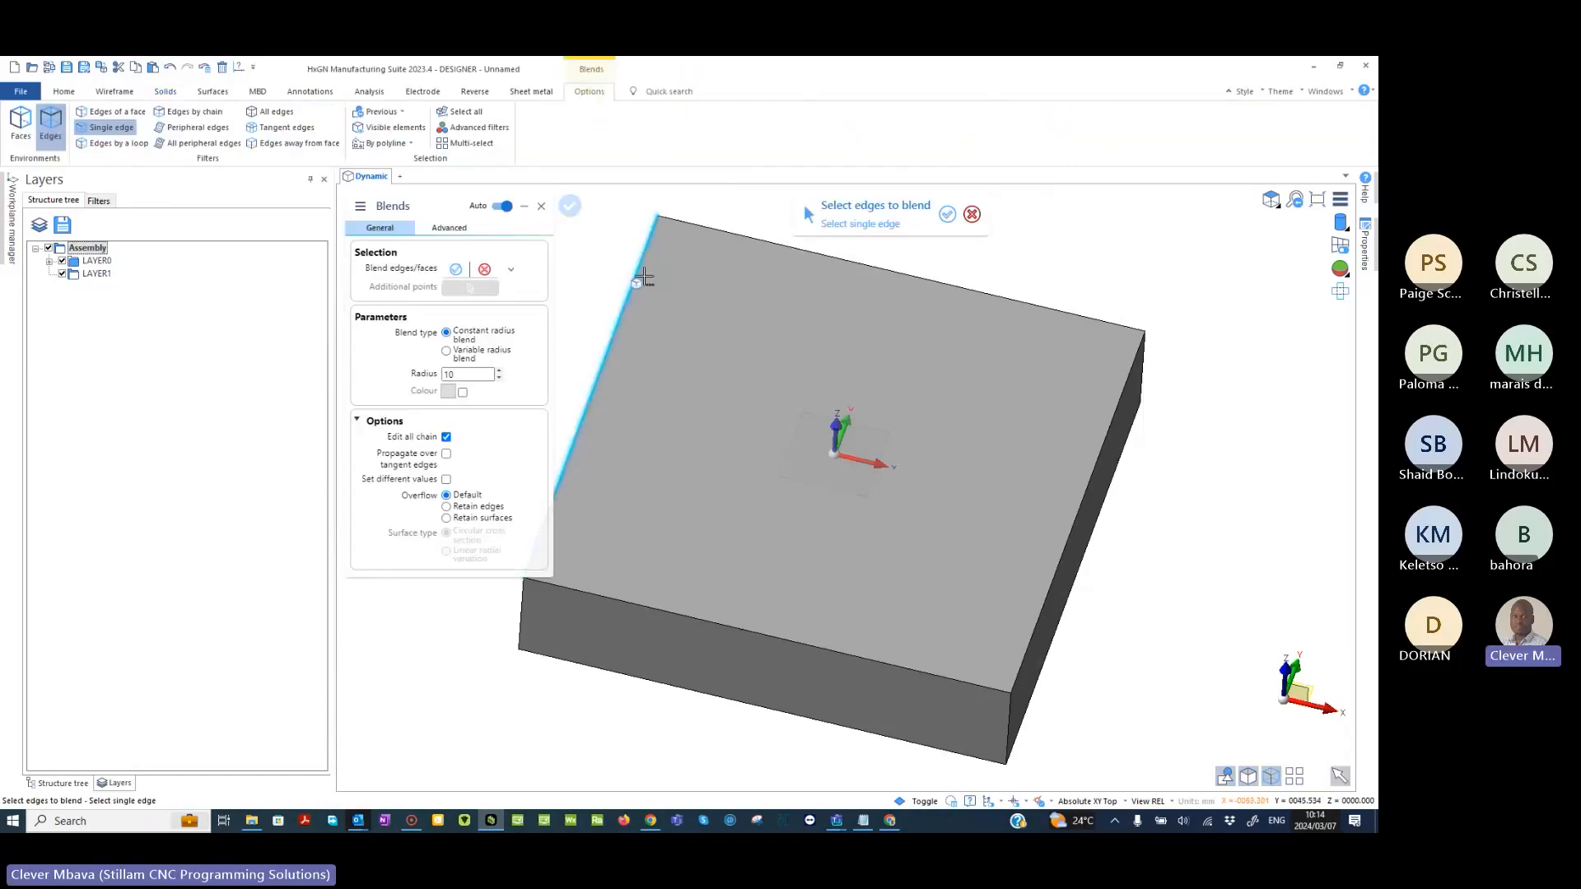
middle_click_drag(586, 282, 653, 297)
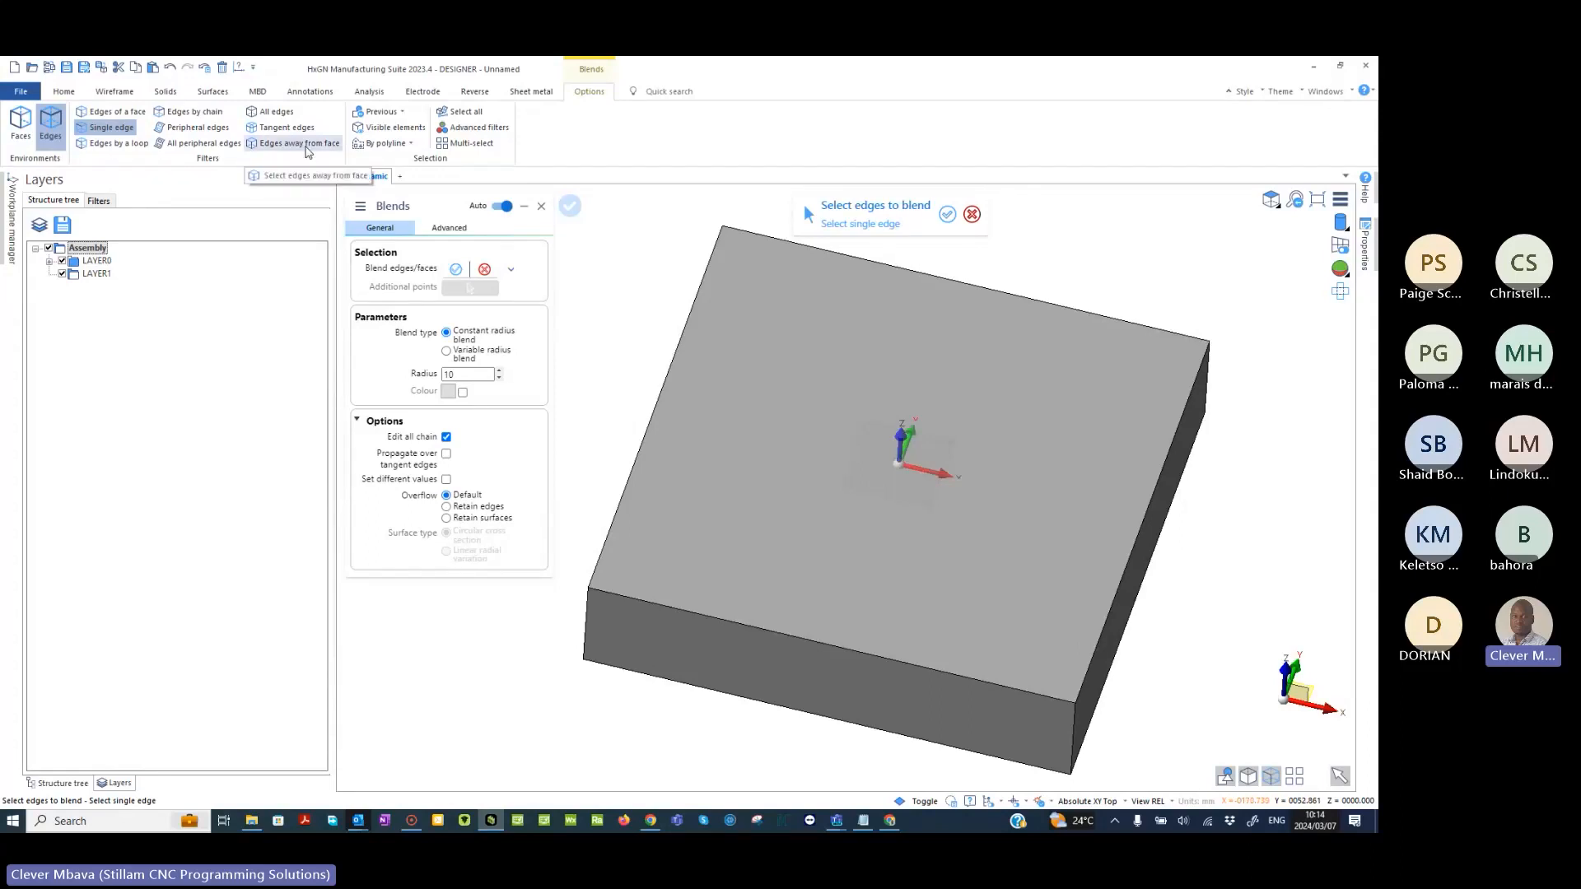
left_click(306, 148)
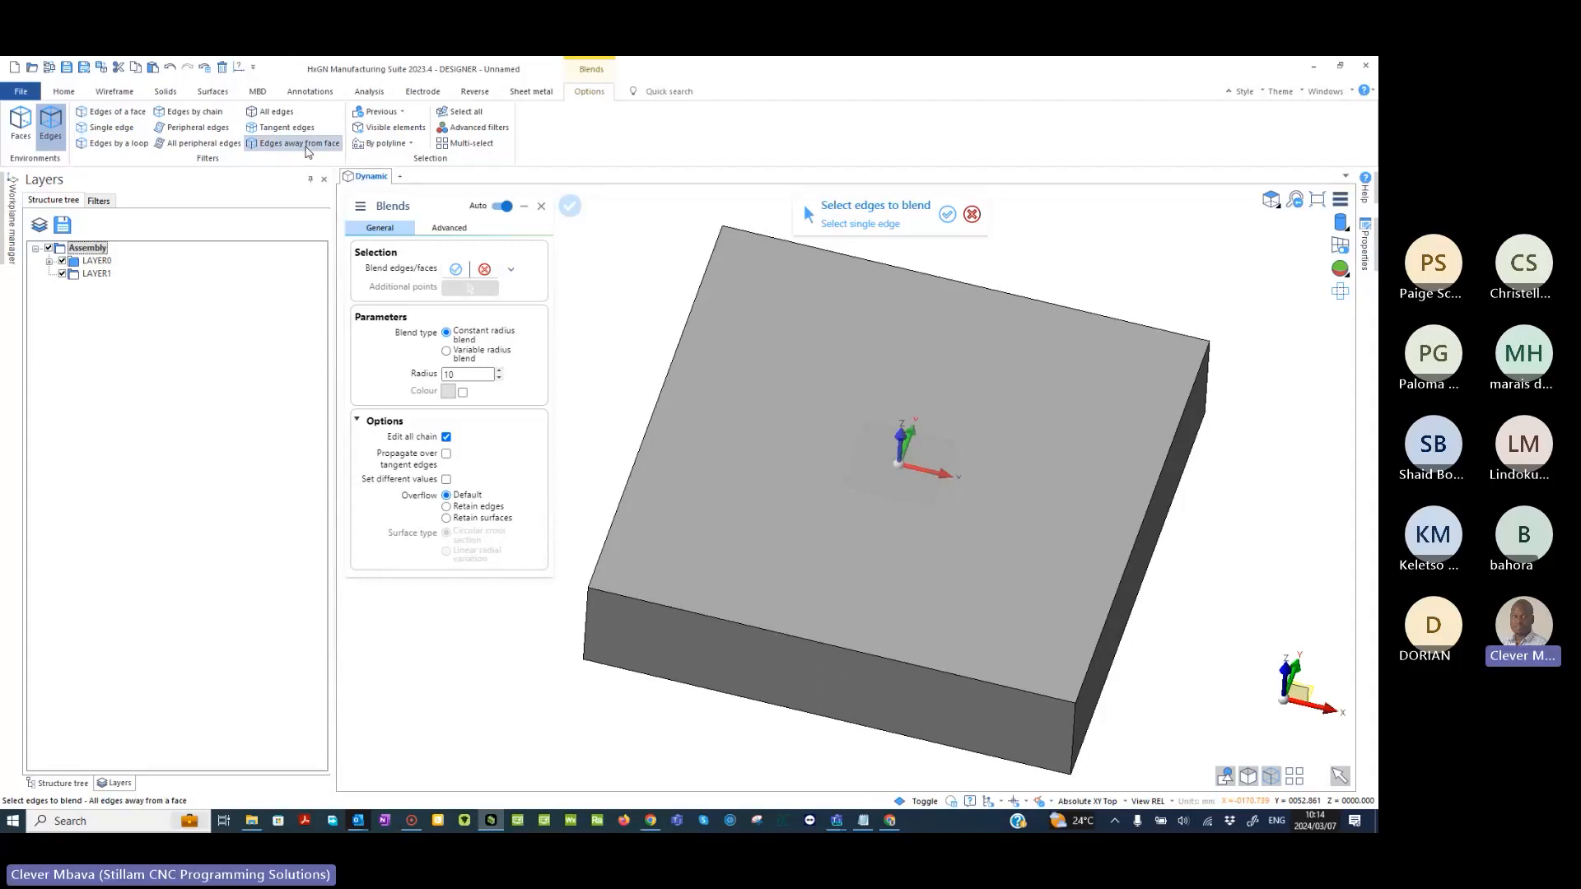
left_click(999, 559)
scroll(1000, 560, "down", 4)
middle_click_drag(999, 559, 859, 605)
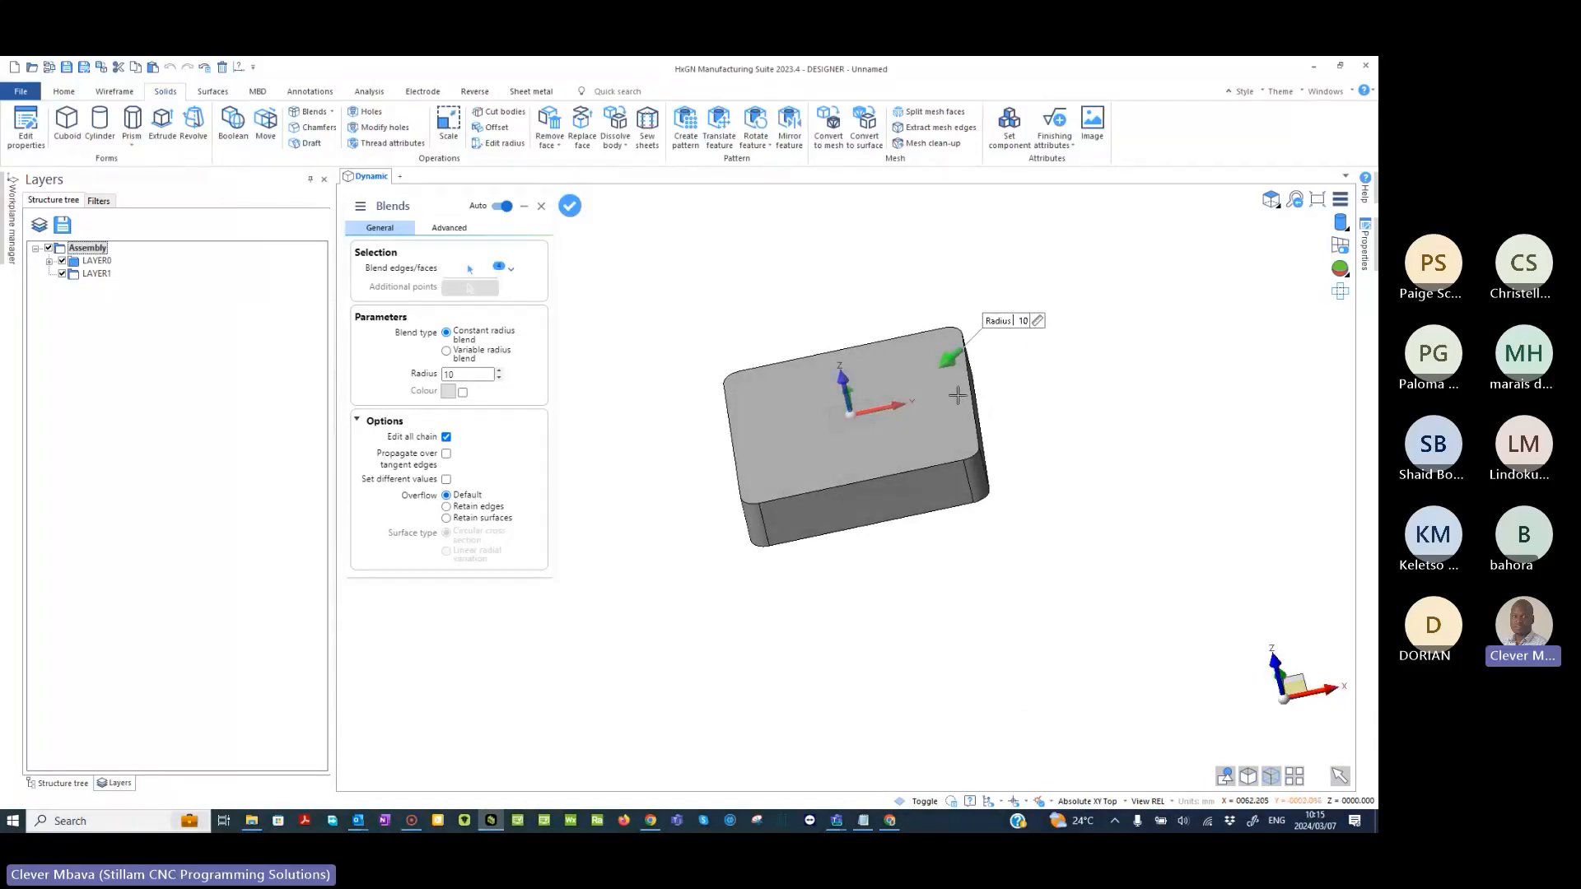
- Allow different values for the blended edges and set the radius of the corner at positive X and Y to 50
middle_click_drag(957, 396, 1081, 467)
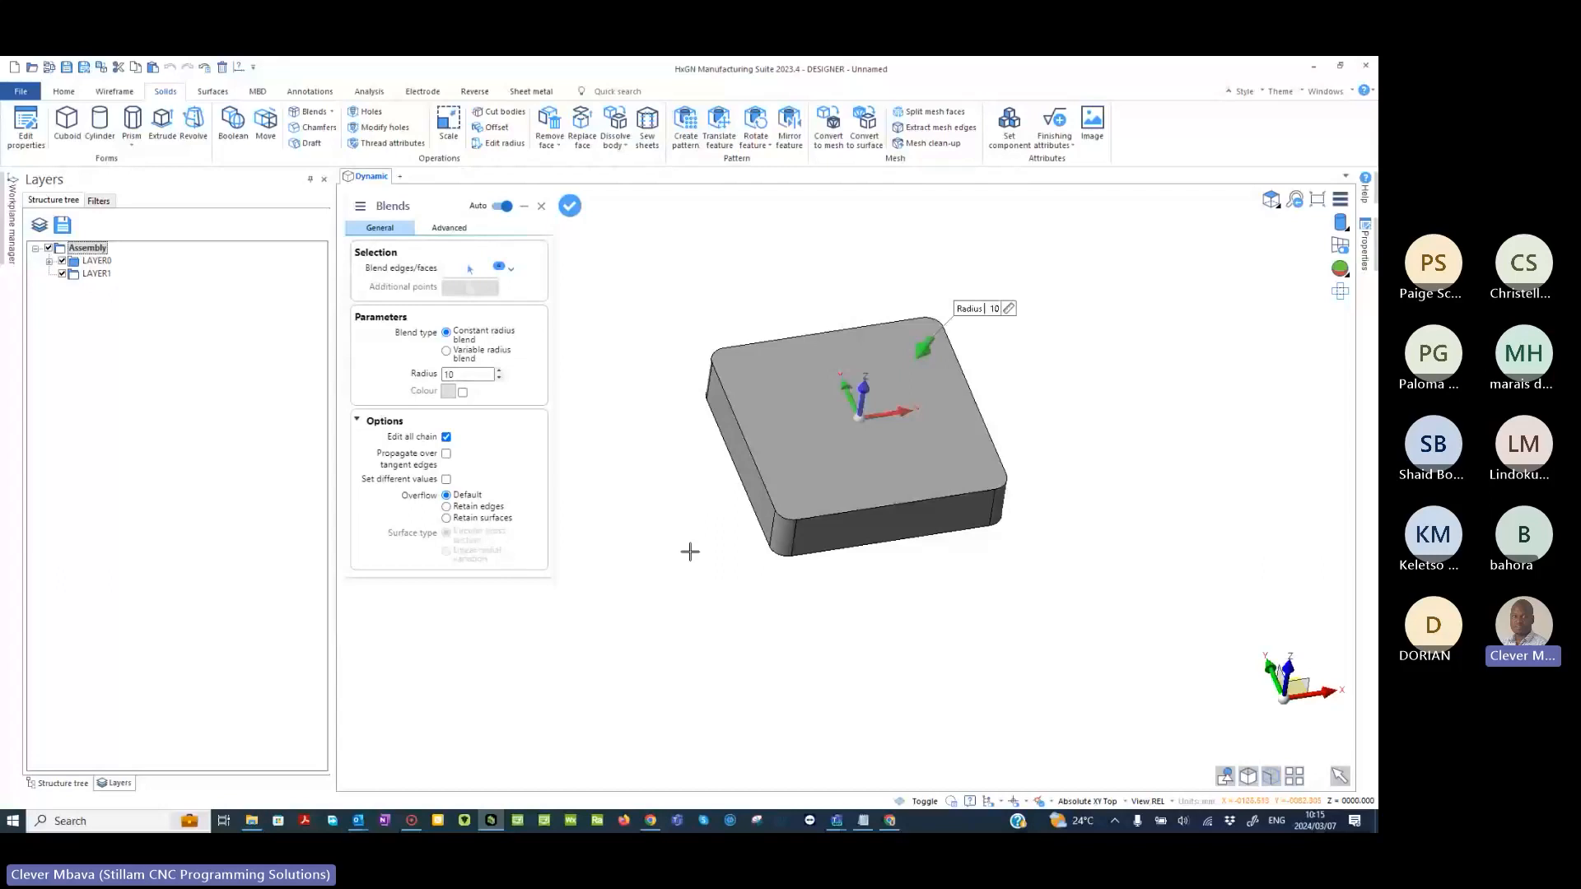
scroll(830, 437, "up", 2)
middle_click_drag(831, 438, 815, 494)
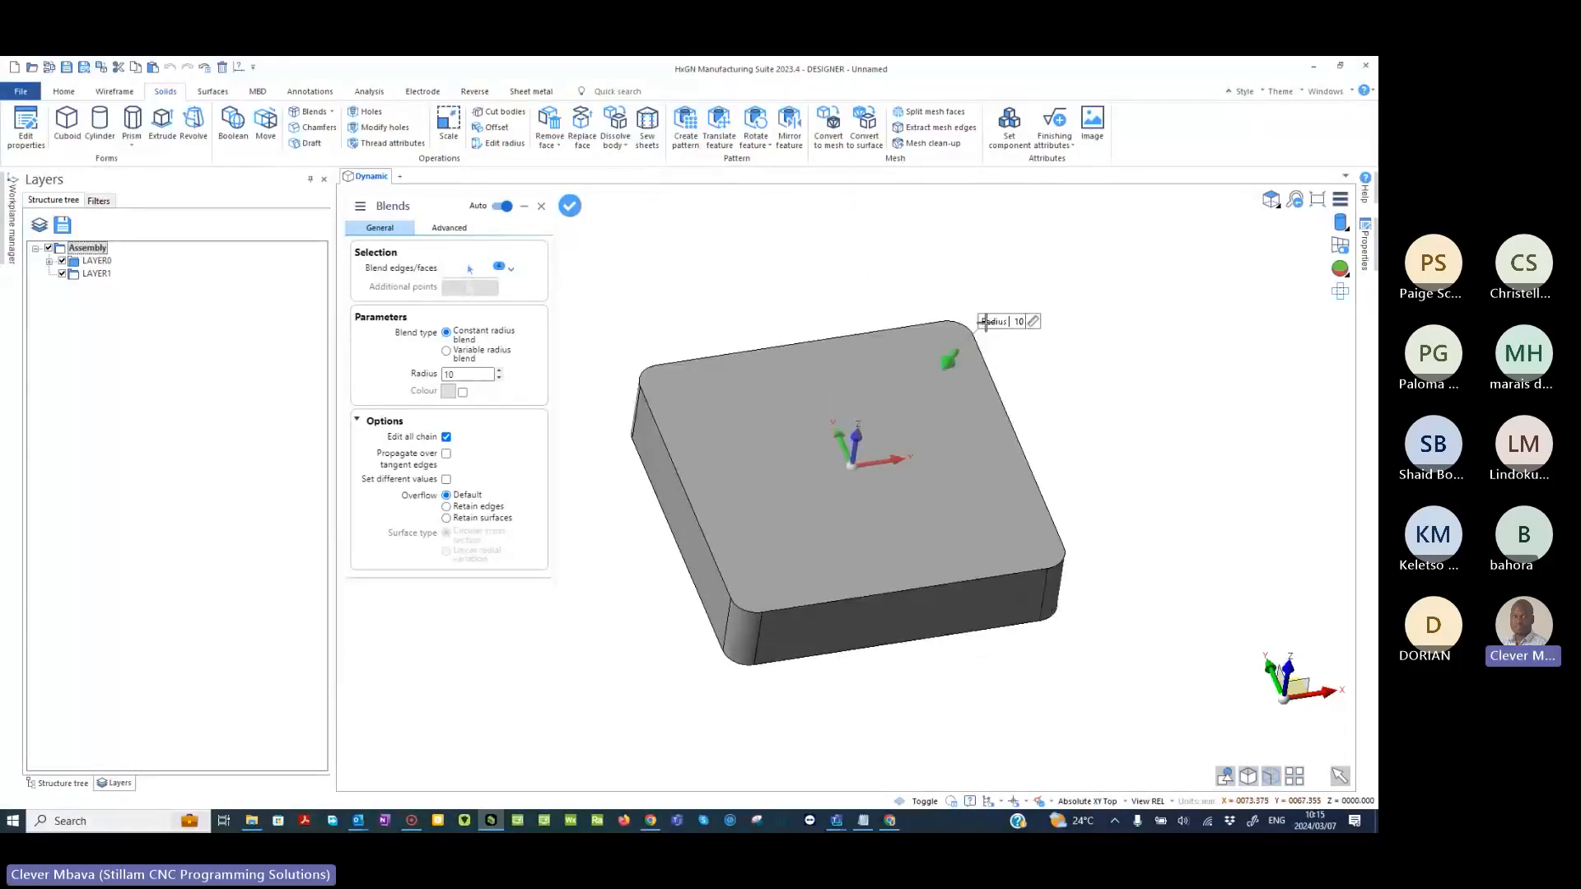
left_click(445, 479)
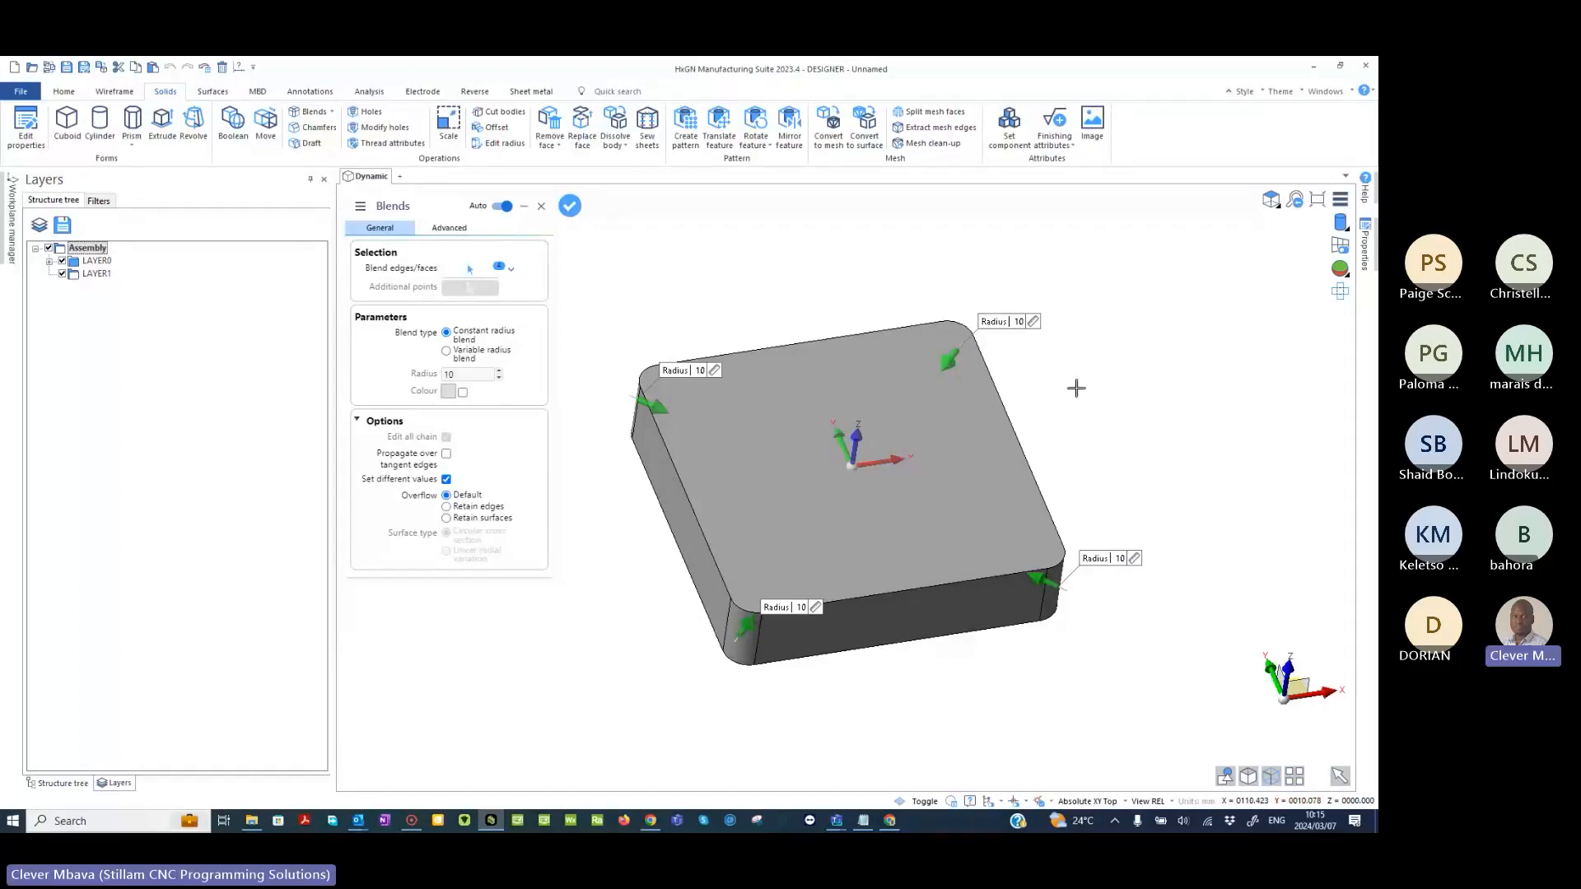
left_click_drag(950, 360, 932, 382)
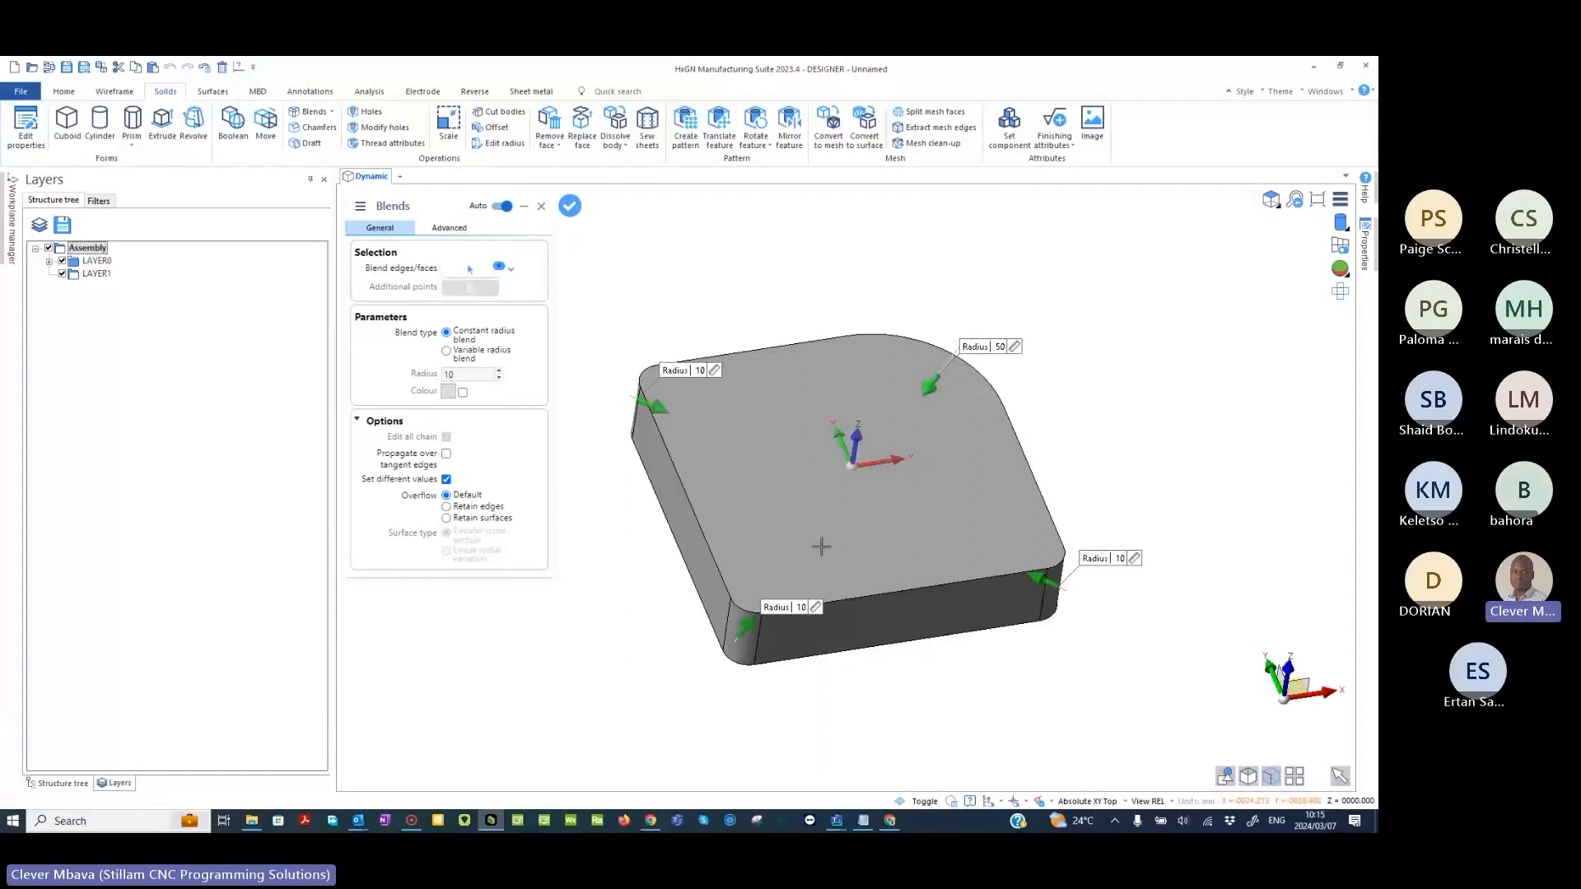
middle_click_drag(1000, 519, 1048, 516)
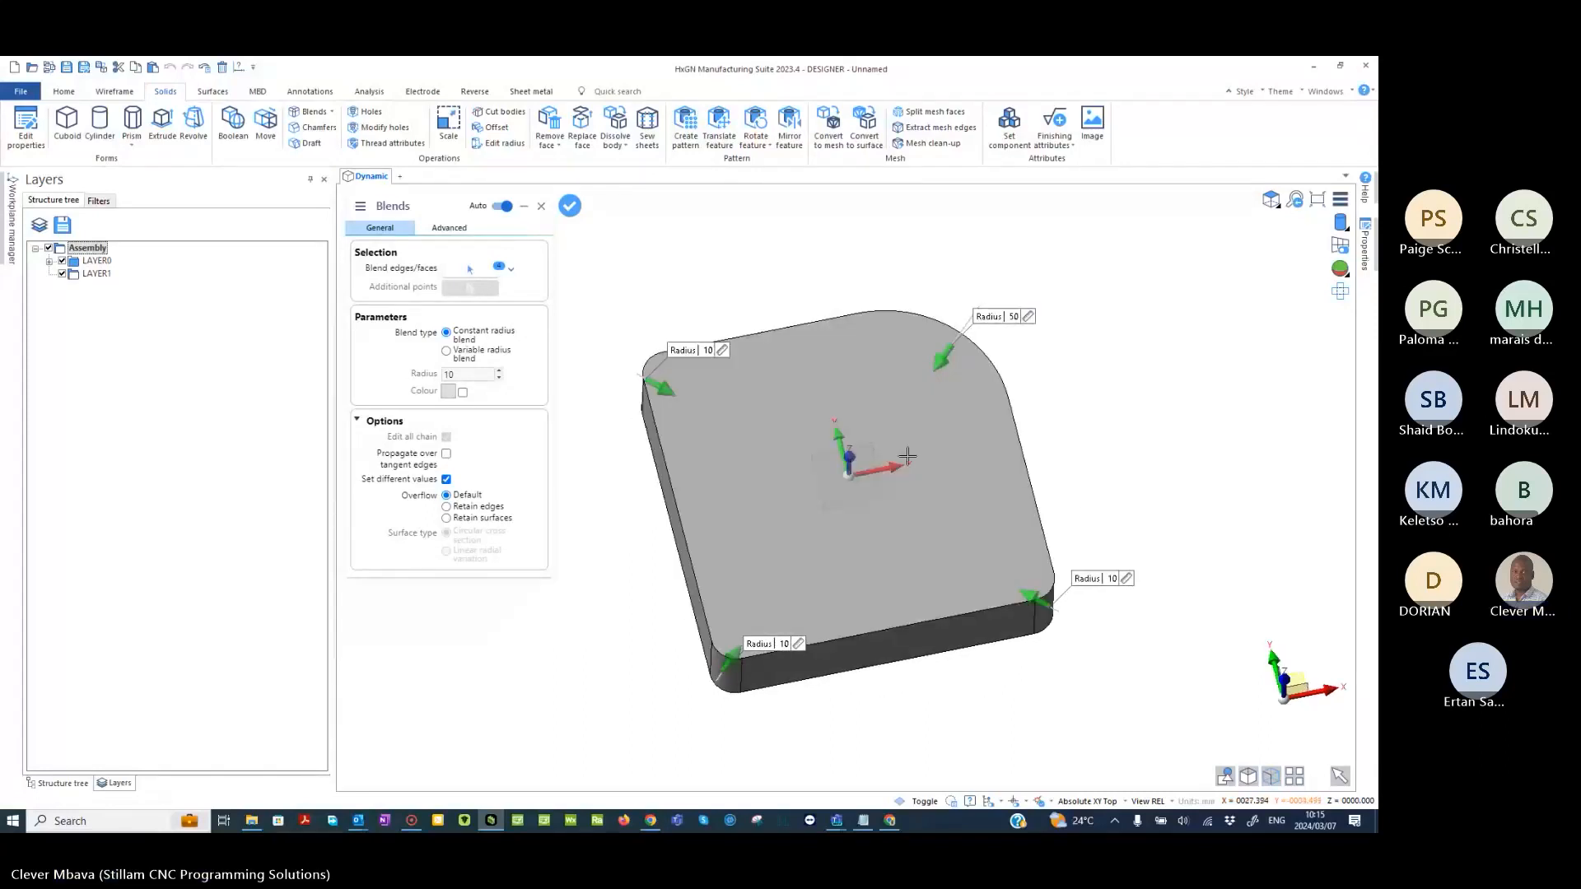
left_click_drag(942, 357, 945, 362)
double_click(1012, 318)
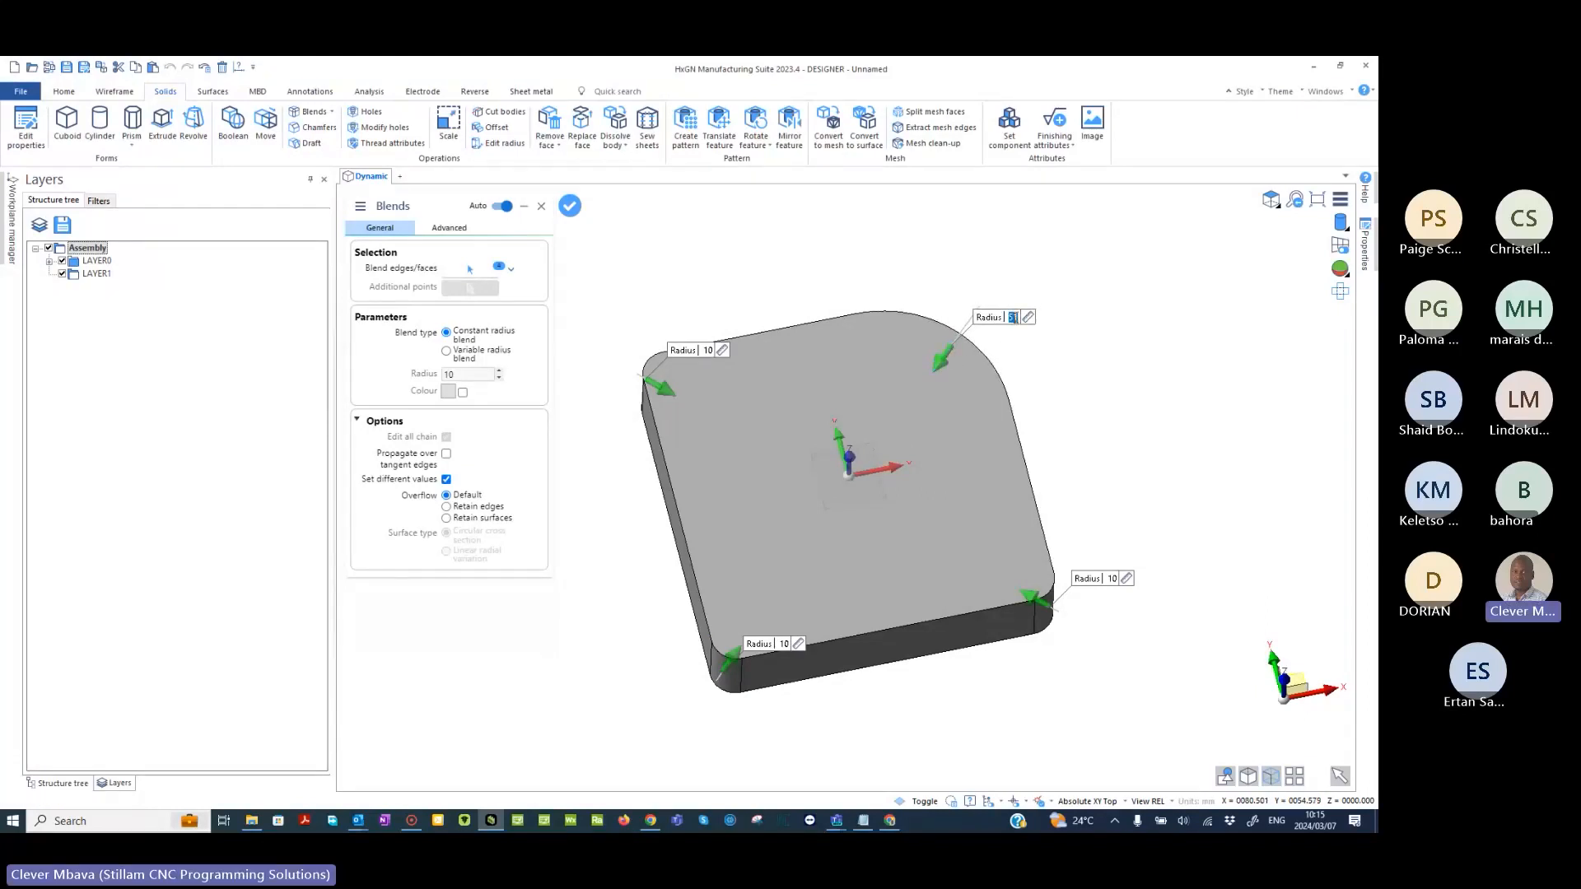
type("50")
- Set the blend radius of the corner at negative X and Y to 50, apply the blends and leave the command
left_click(784, 645)
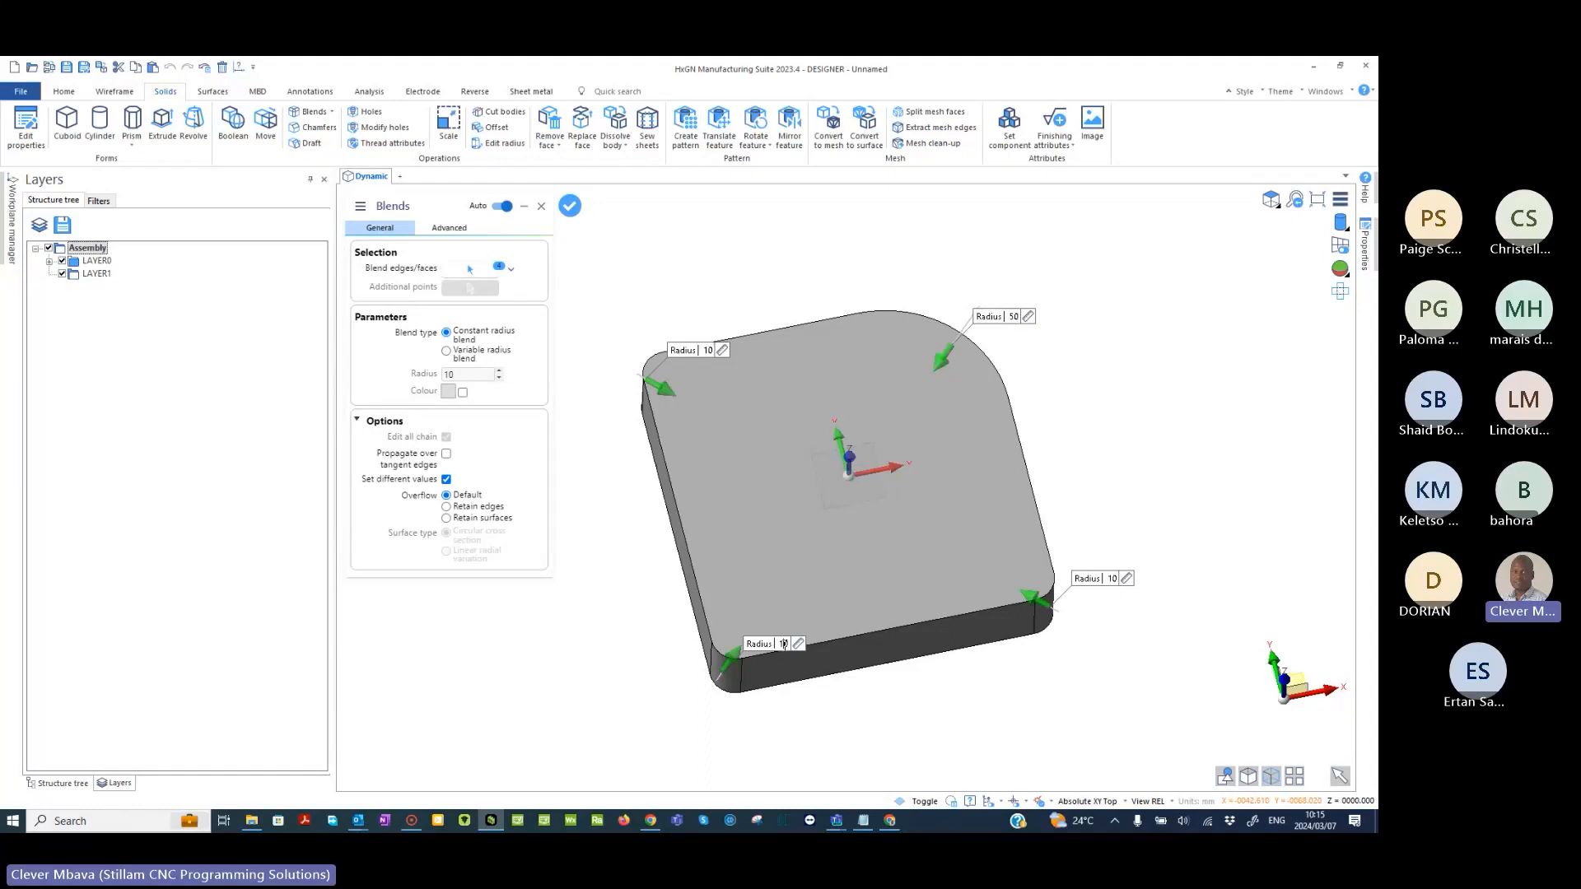
type("50")
key("Return")
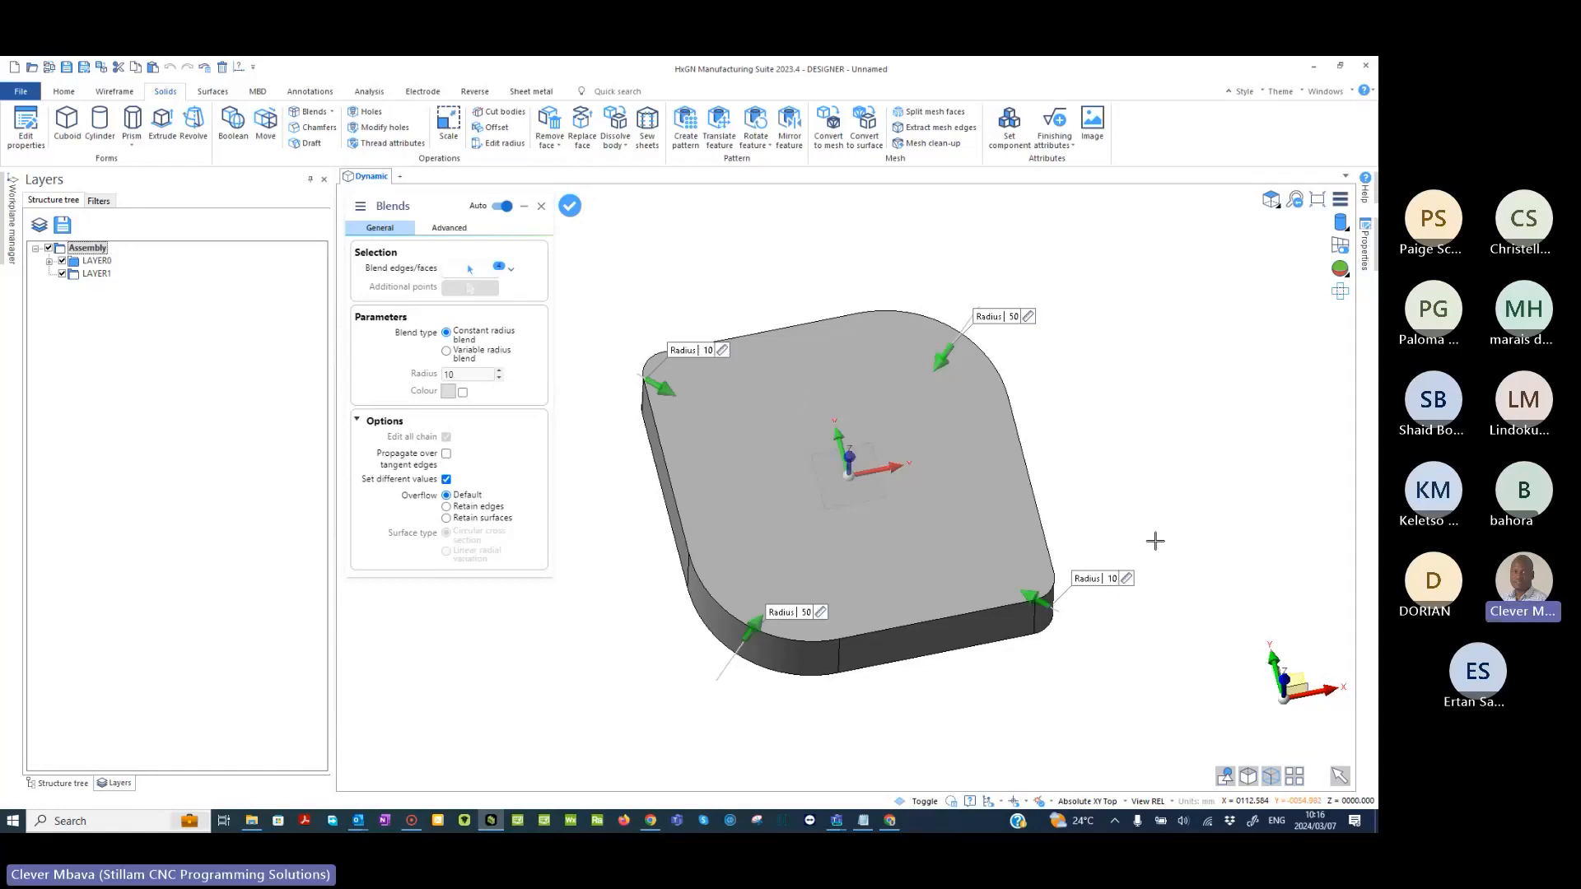
right_click(1119, 438)
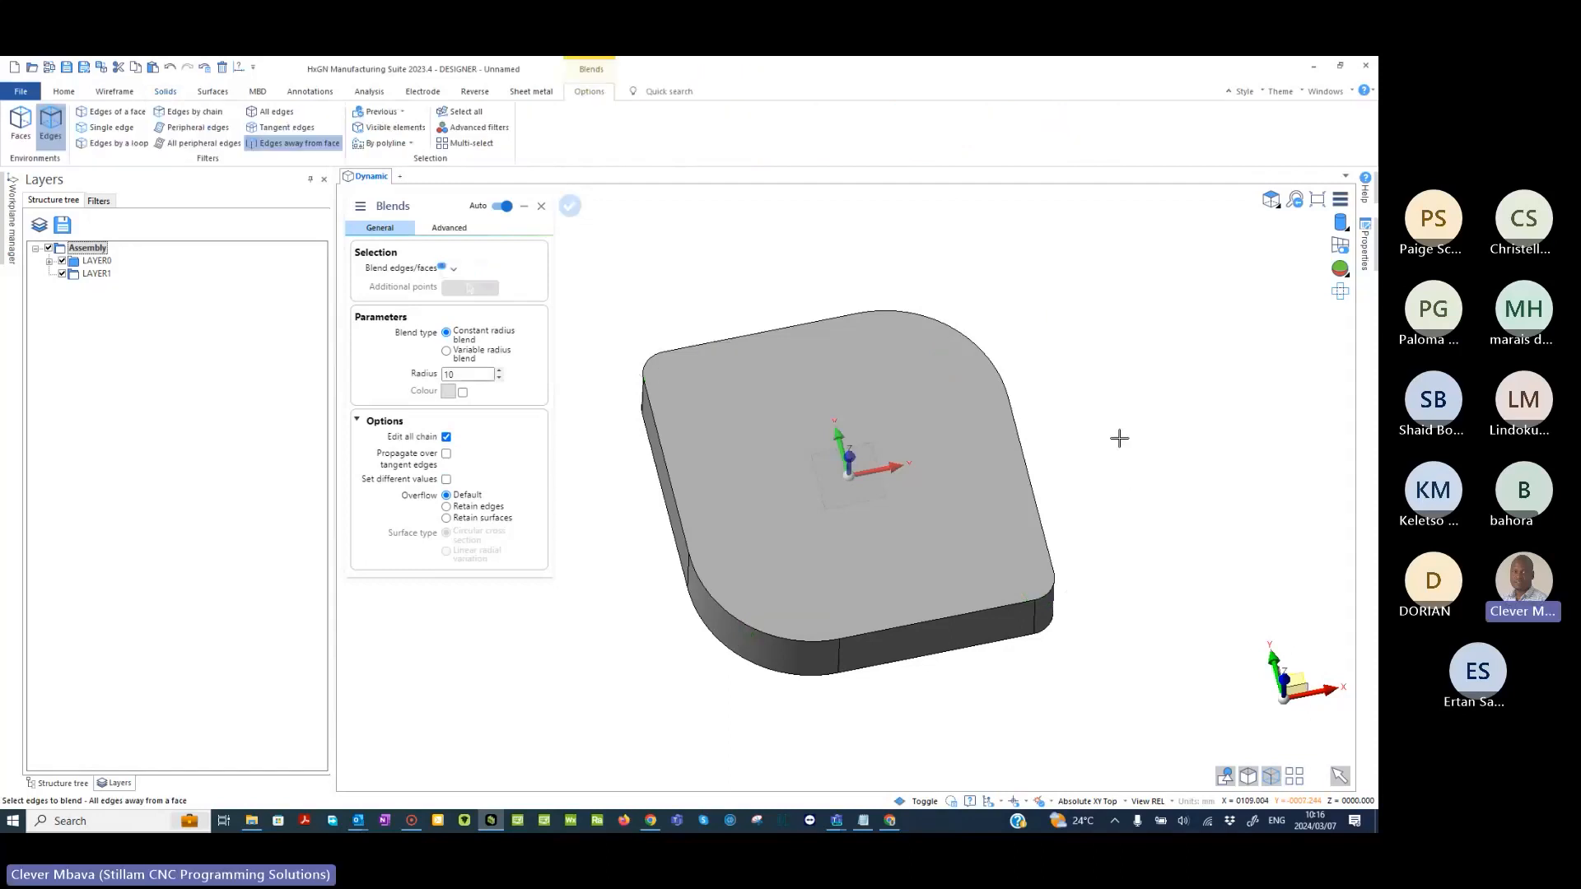
right_click(1119, 438)
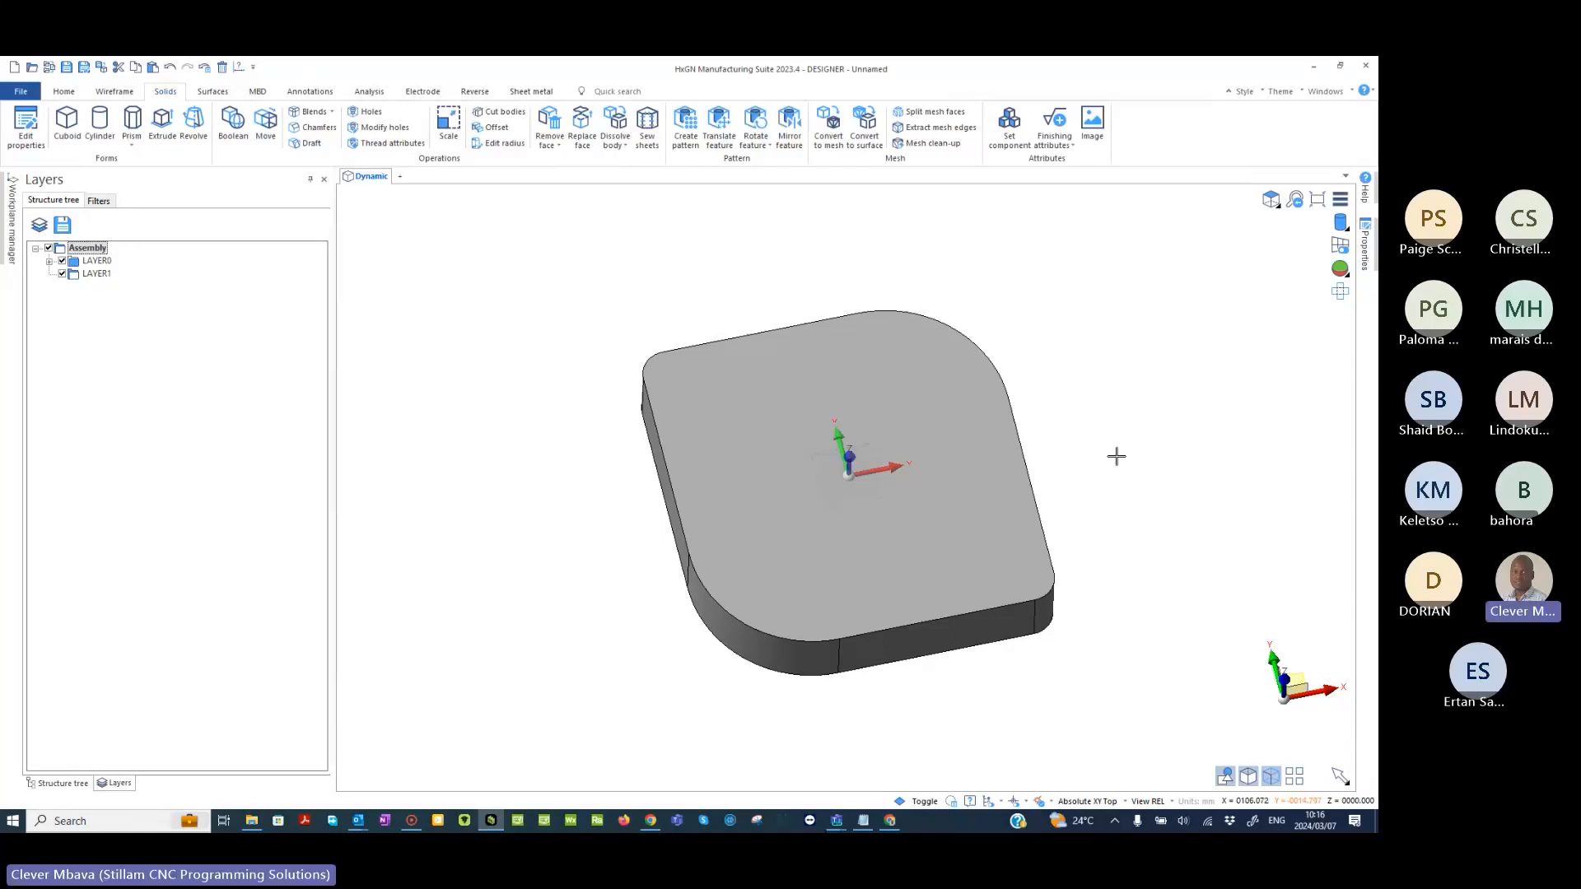
- Start moving faces in Offset/Reblend mode and multi-select the block's two small-radius corner faces
middle_click_drag(1117, 457, 947, 466)
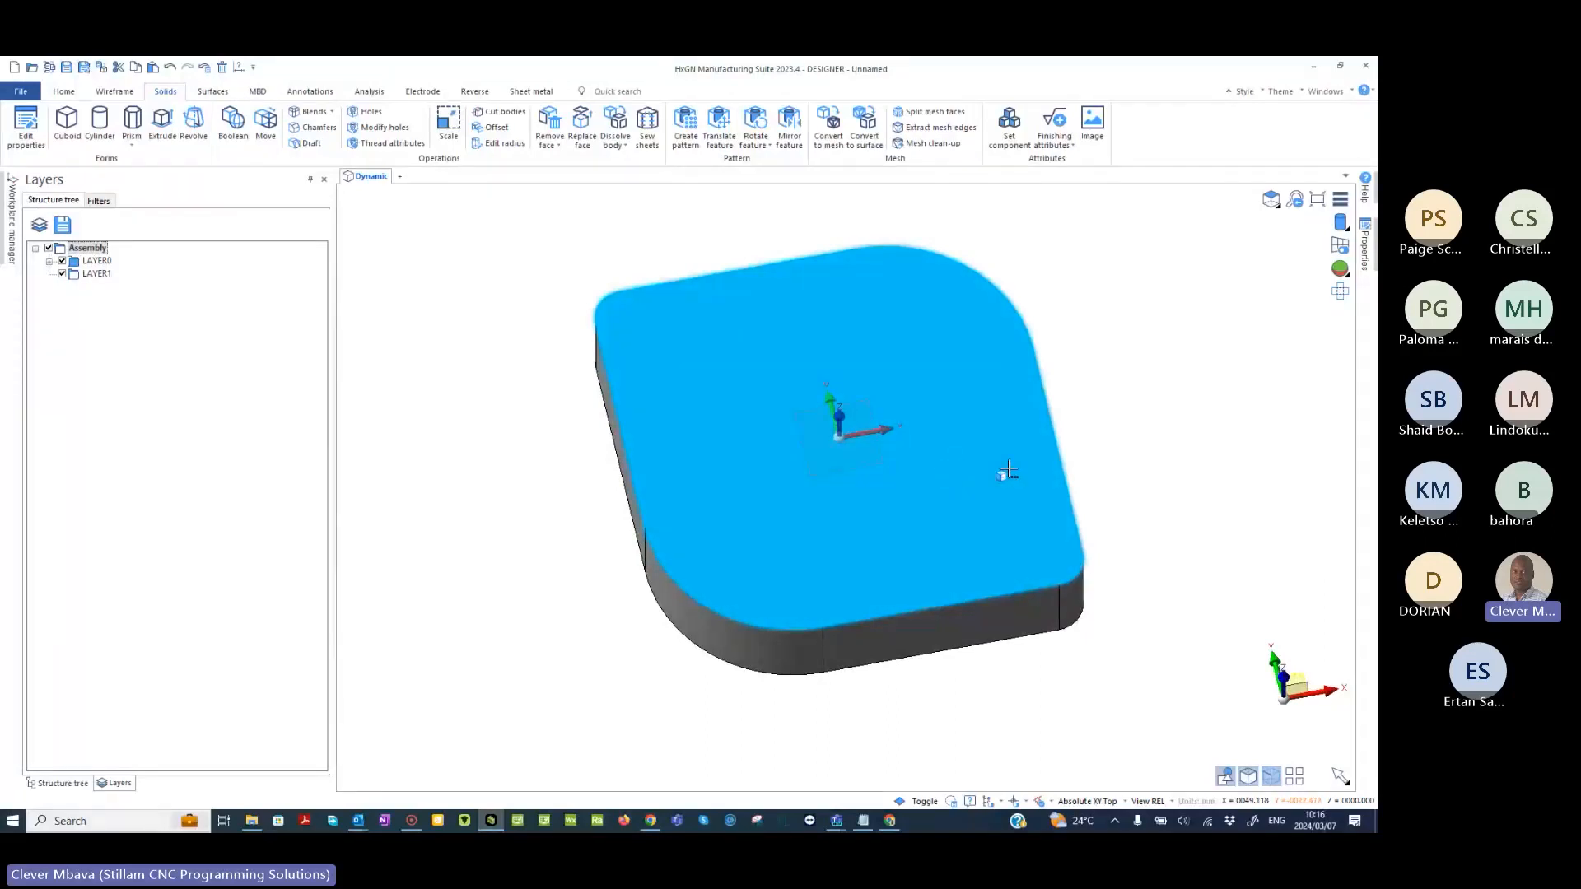
middle_click_drag(1008, 471, 1187, 512)
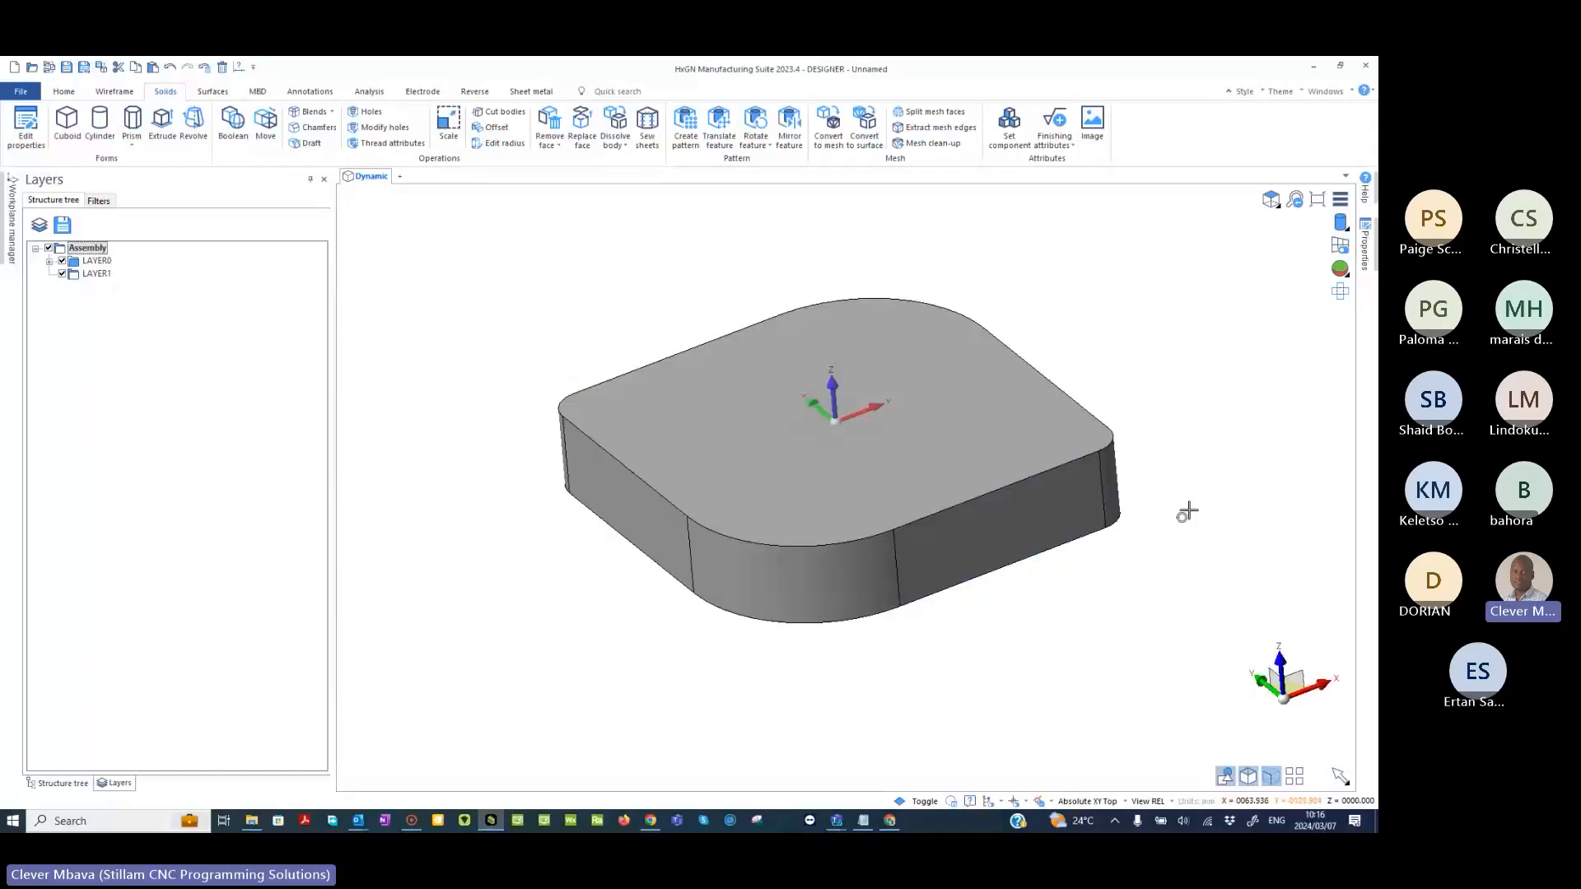
middle_click_drag(631, 270, 617, 301)
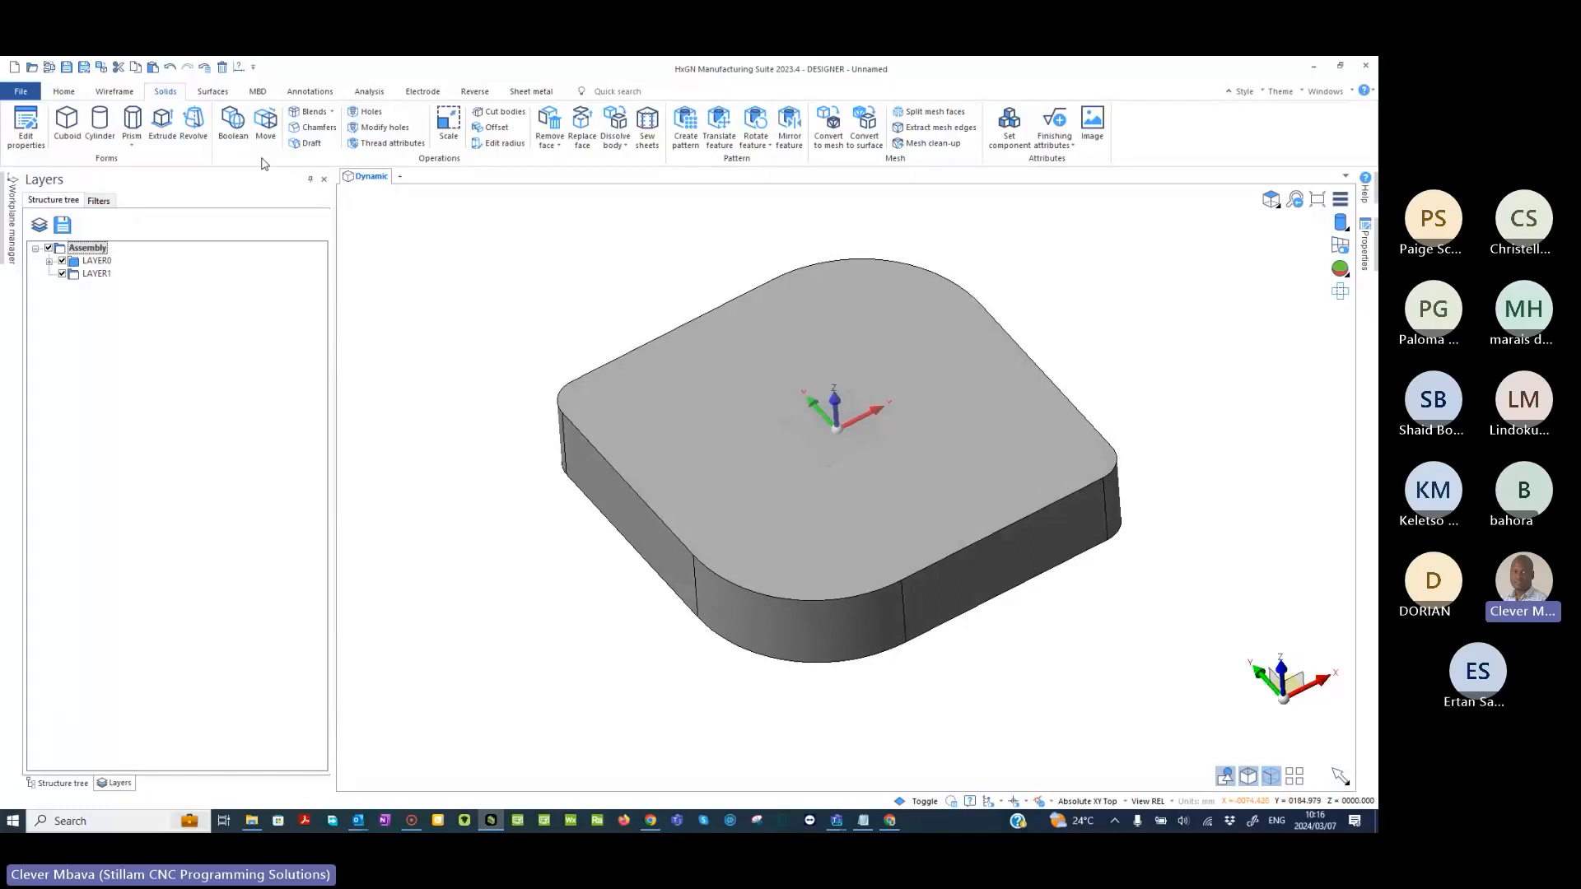
left_click(266, 130)
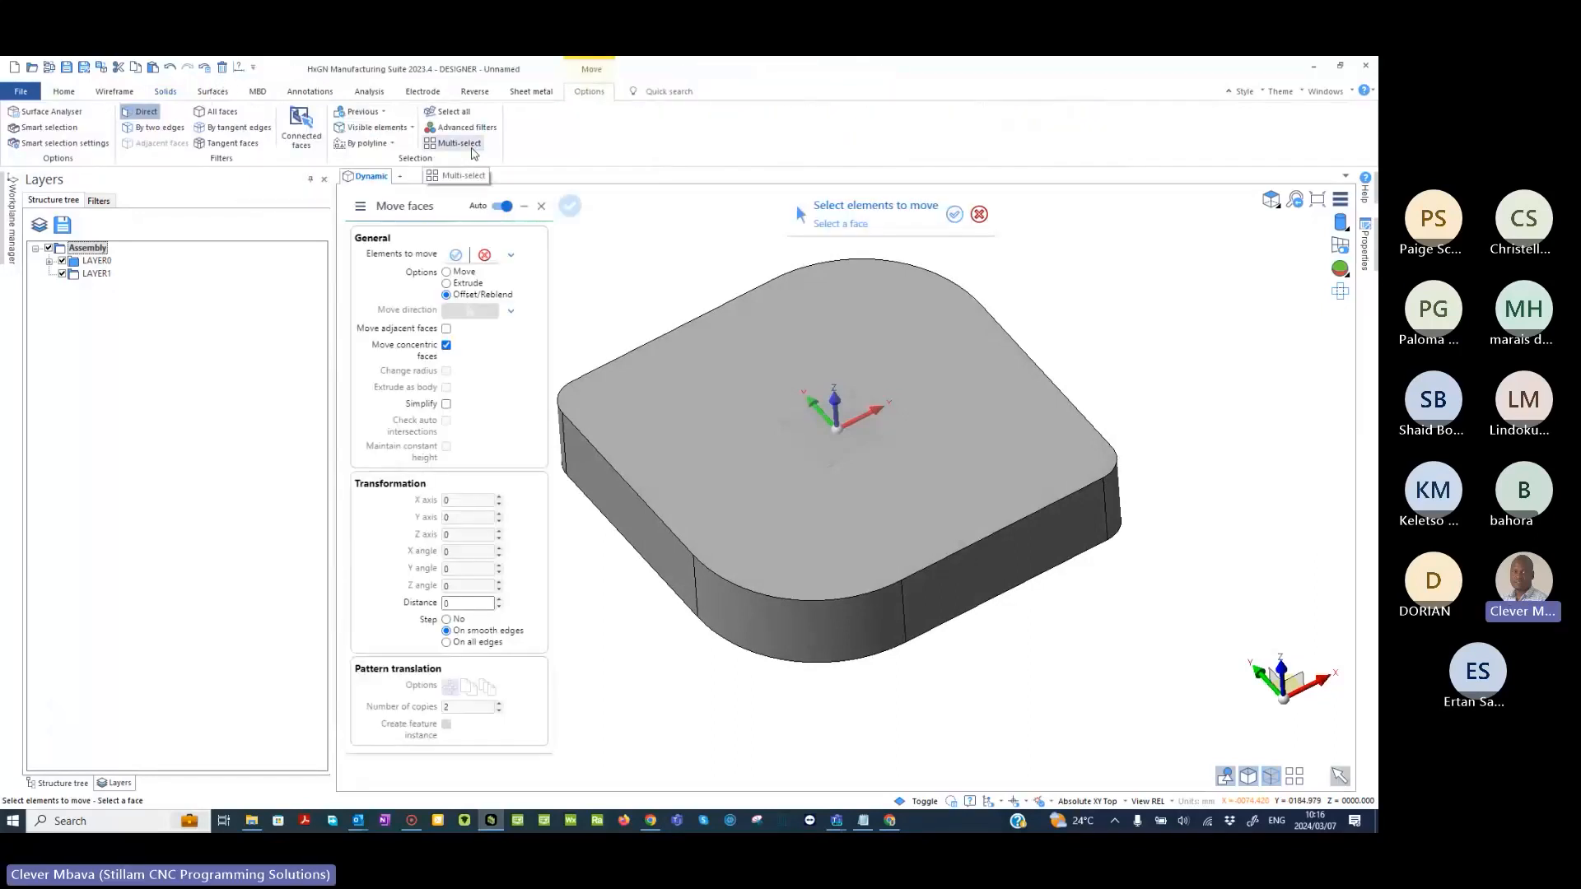
left_click(473, 150)
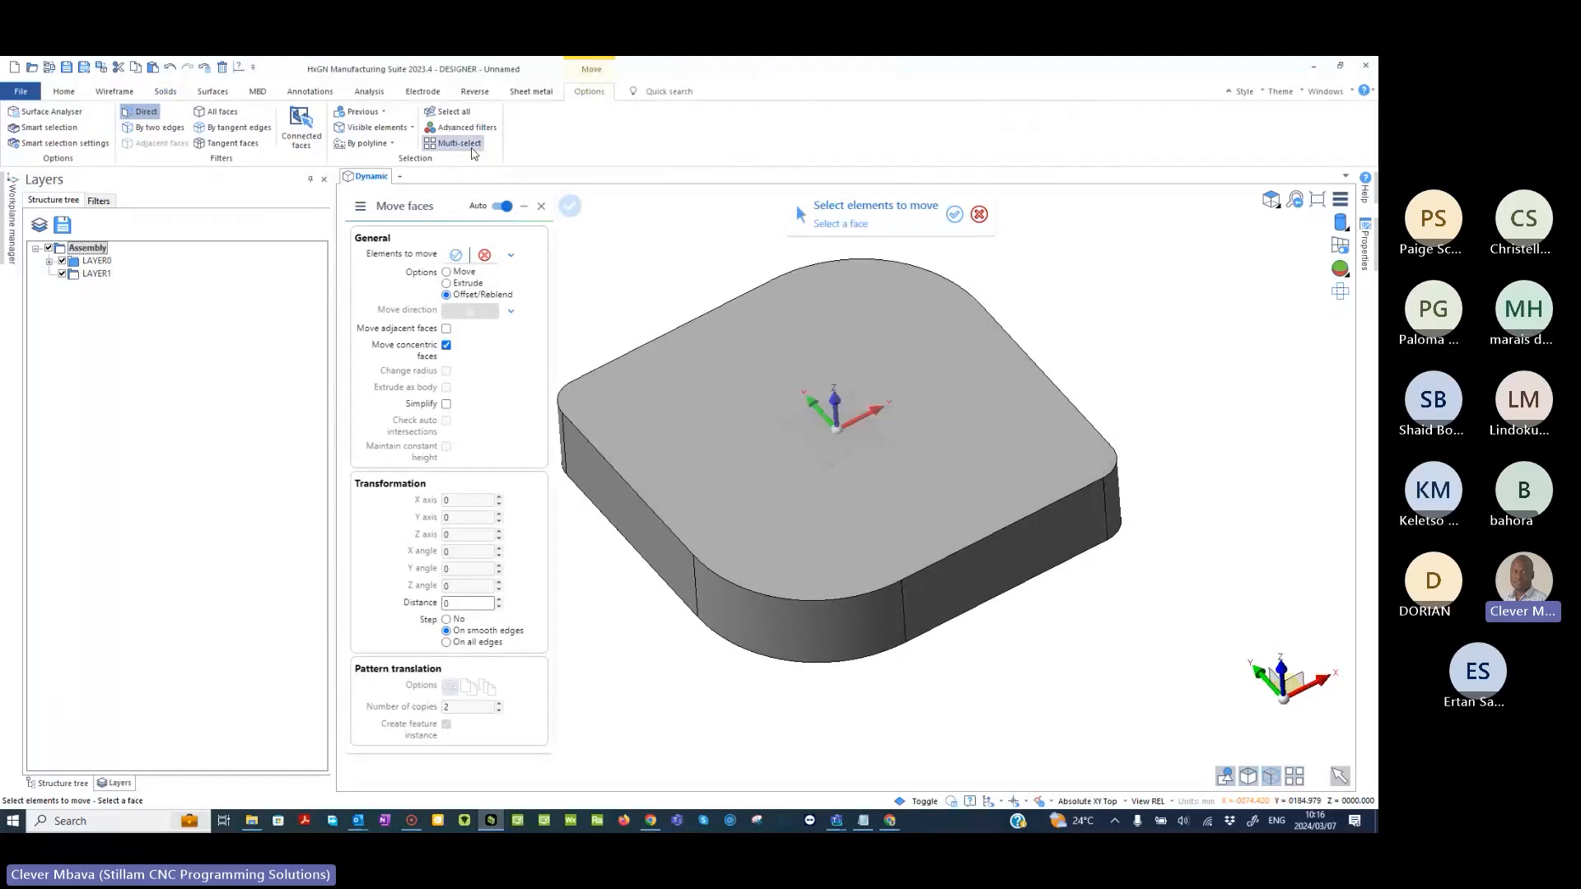
middle_click_drag(680, 218, 706, 240)
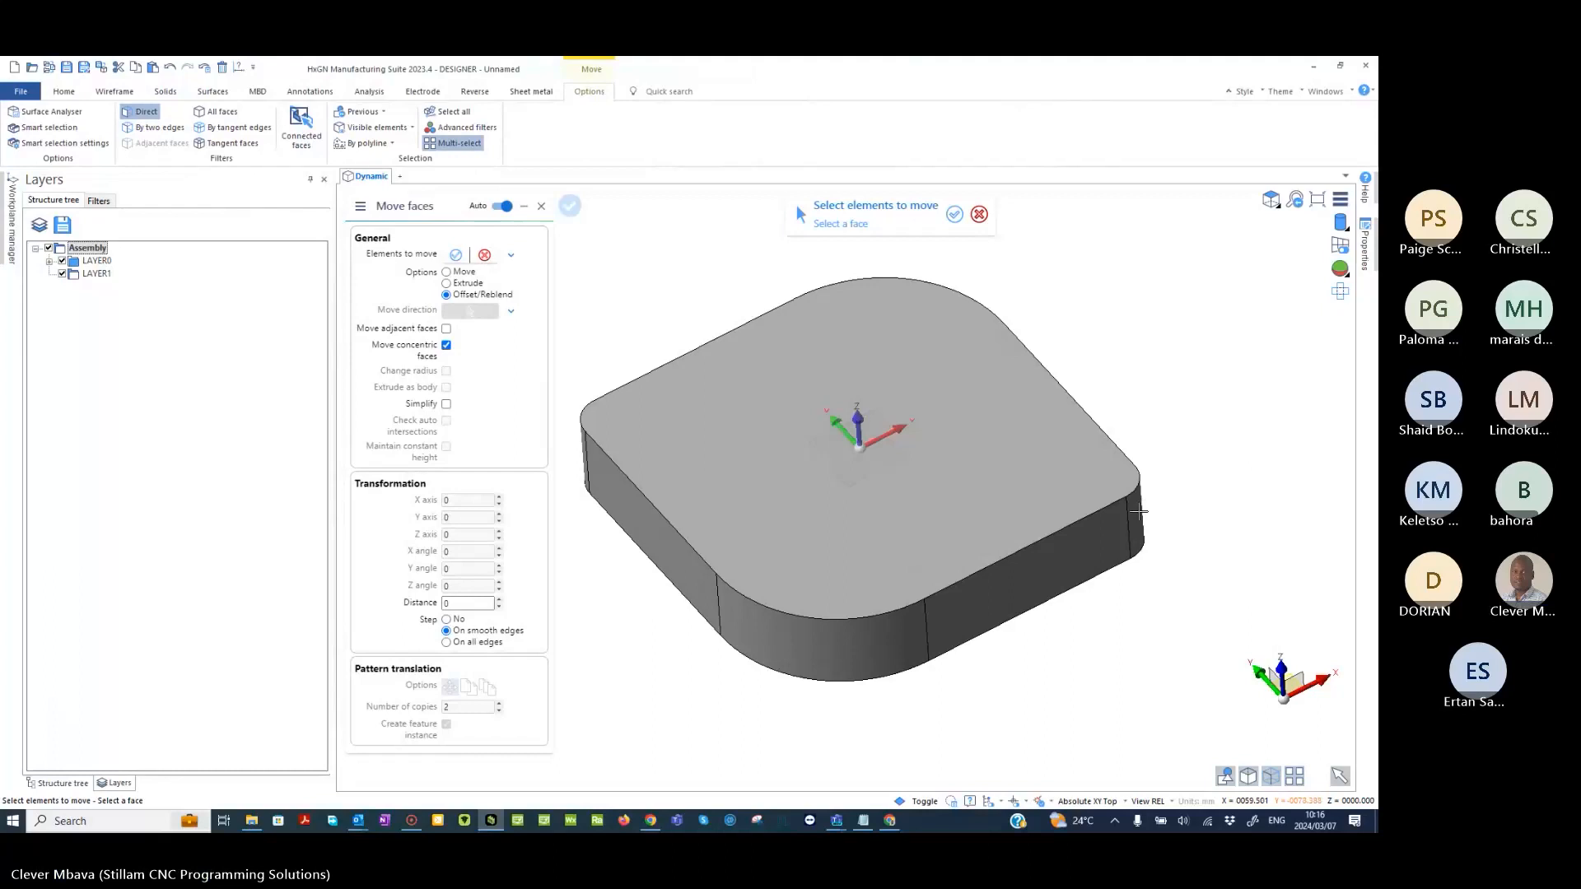
left_click(1137, 515)
middle_click_drag(1182, 500, 628, 461)
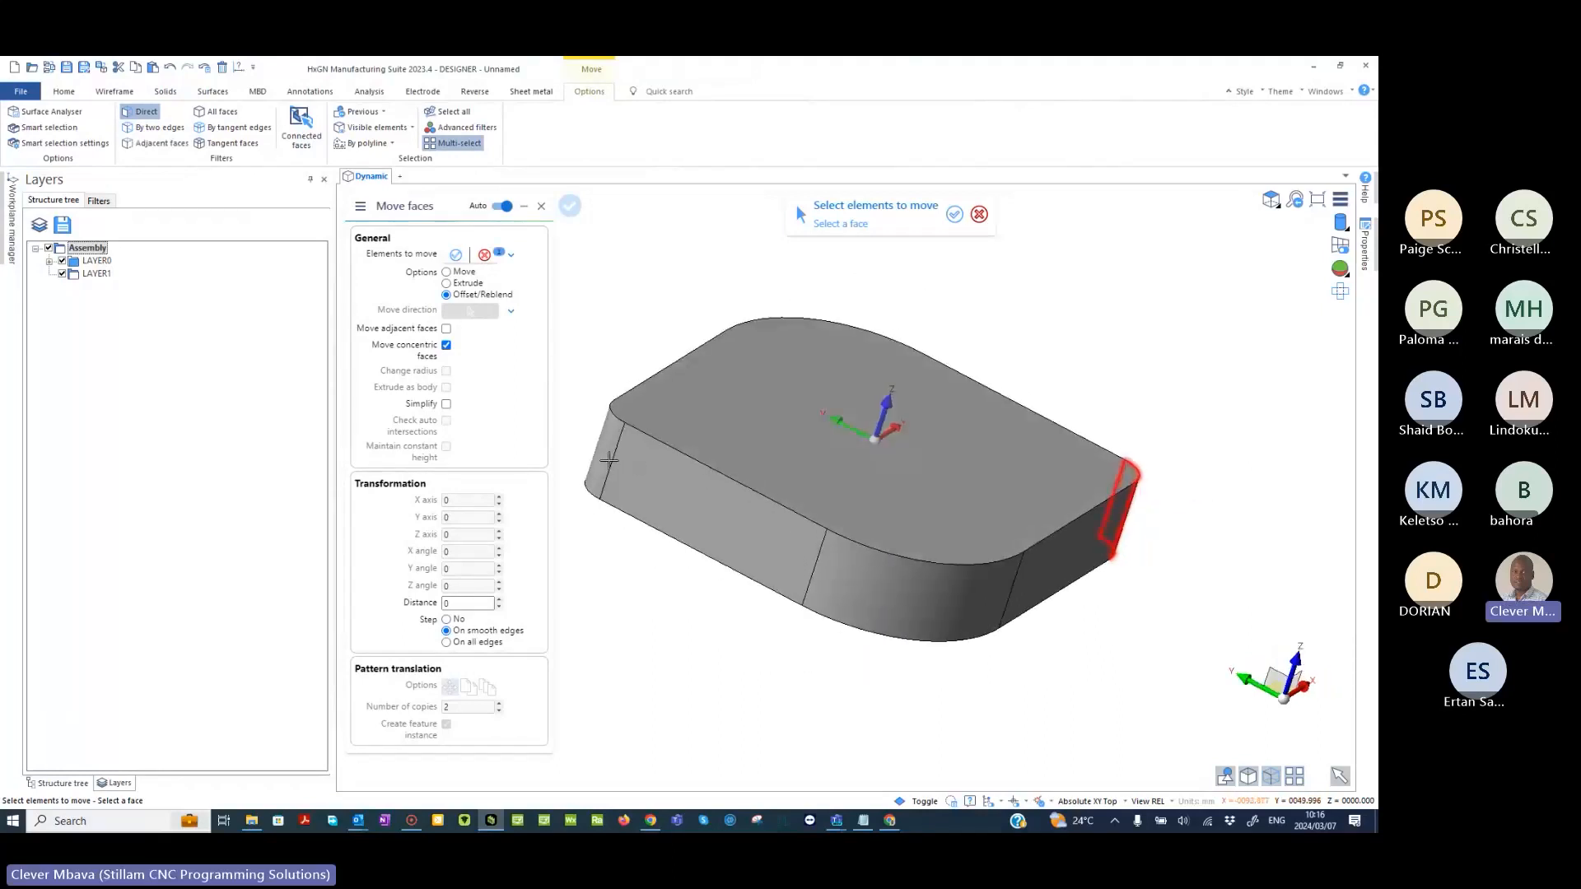
left_click(604, 442)
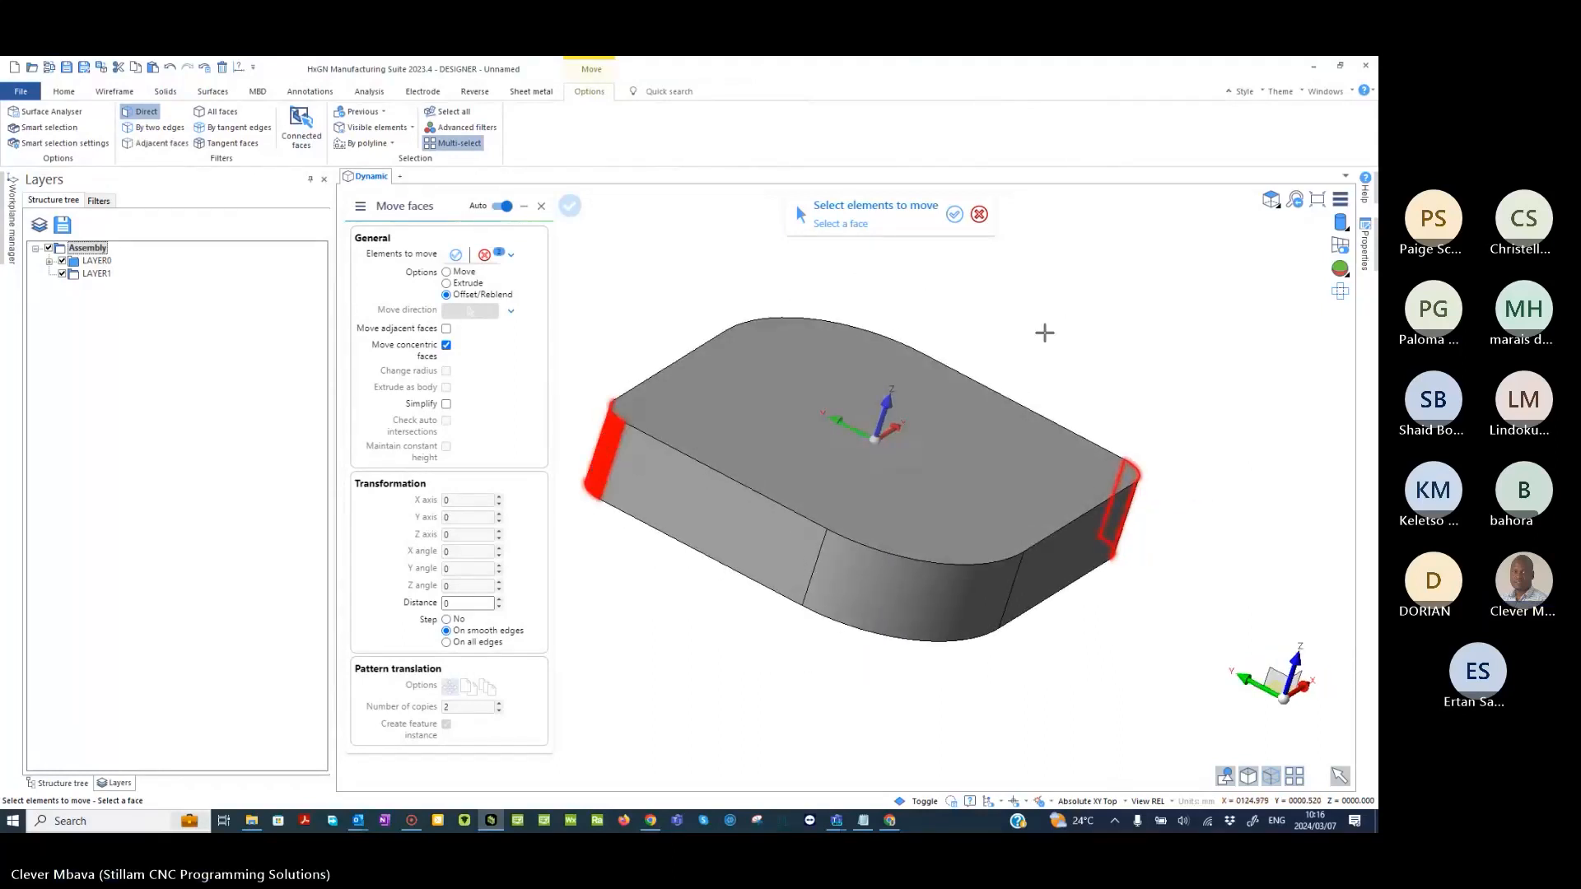
middle_click_drag(1045, 332, 682, 278)
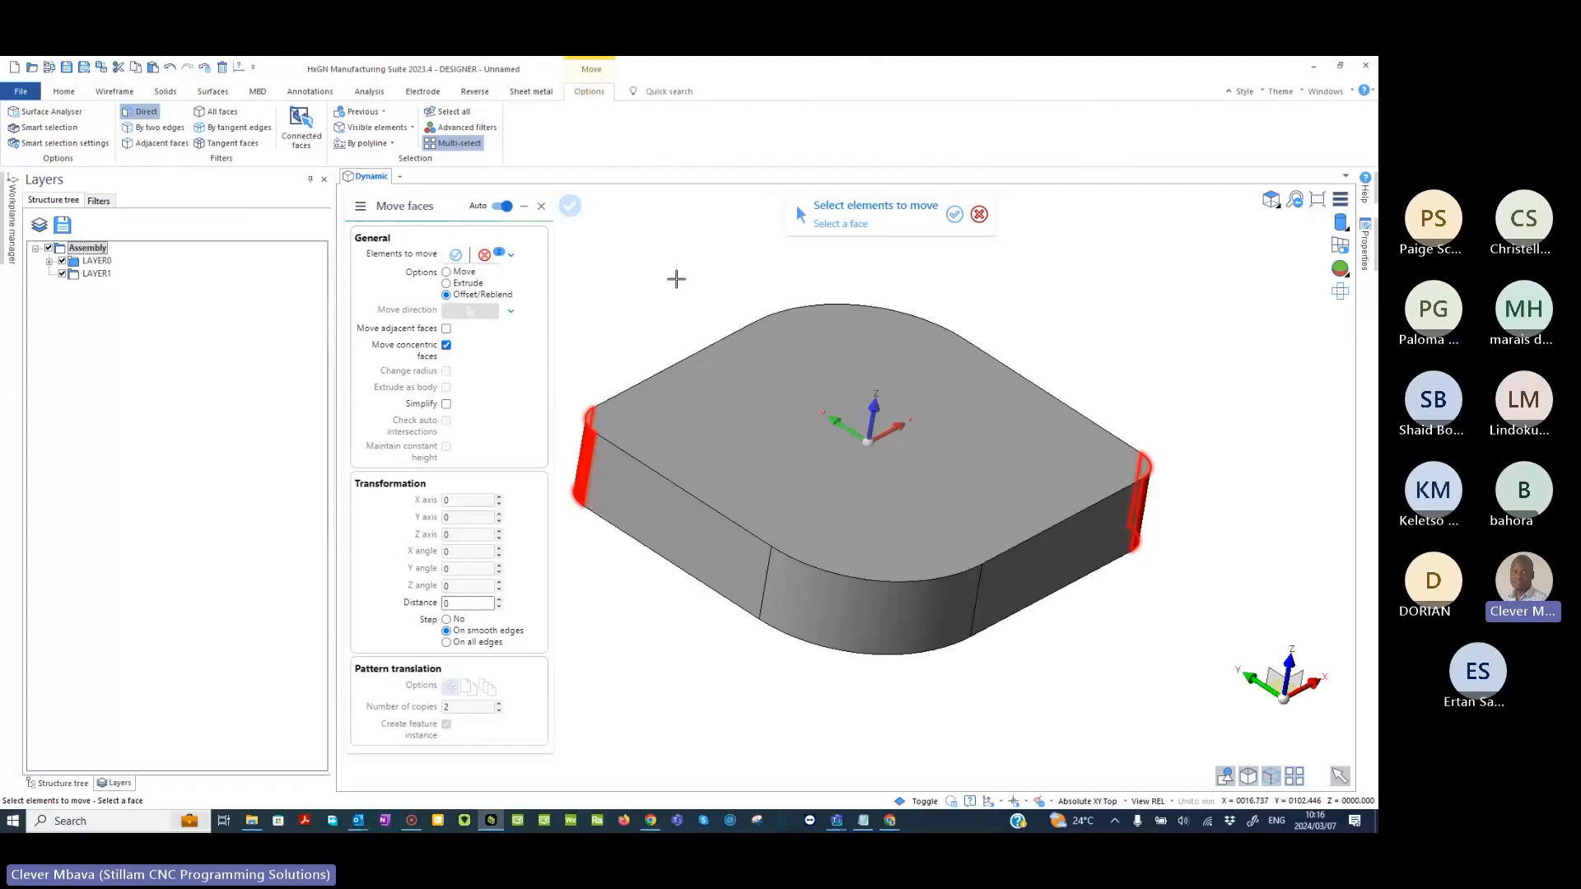
right_click(676, 279)
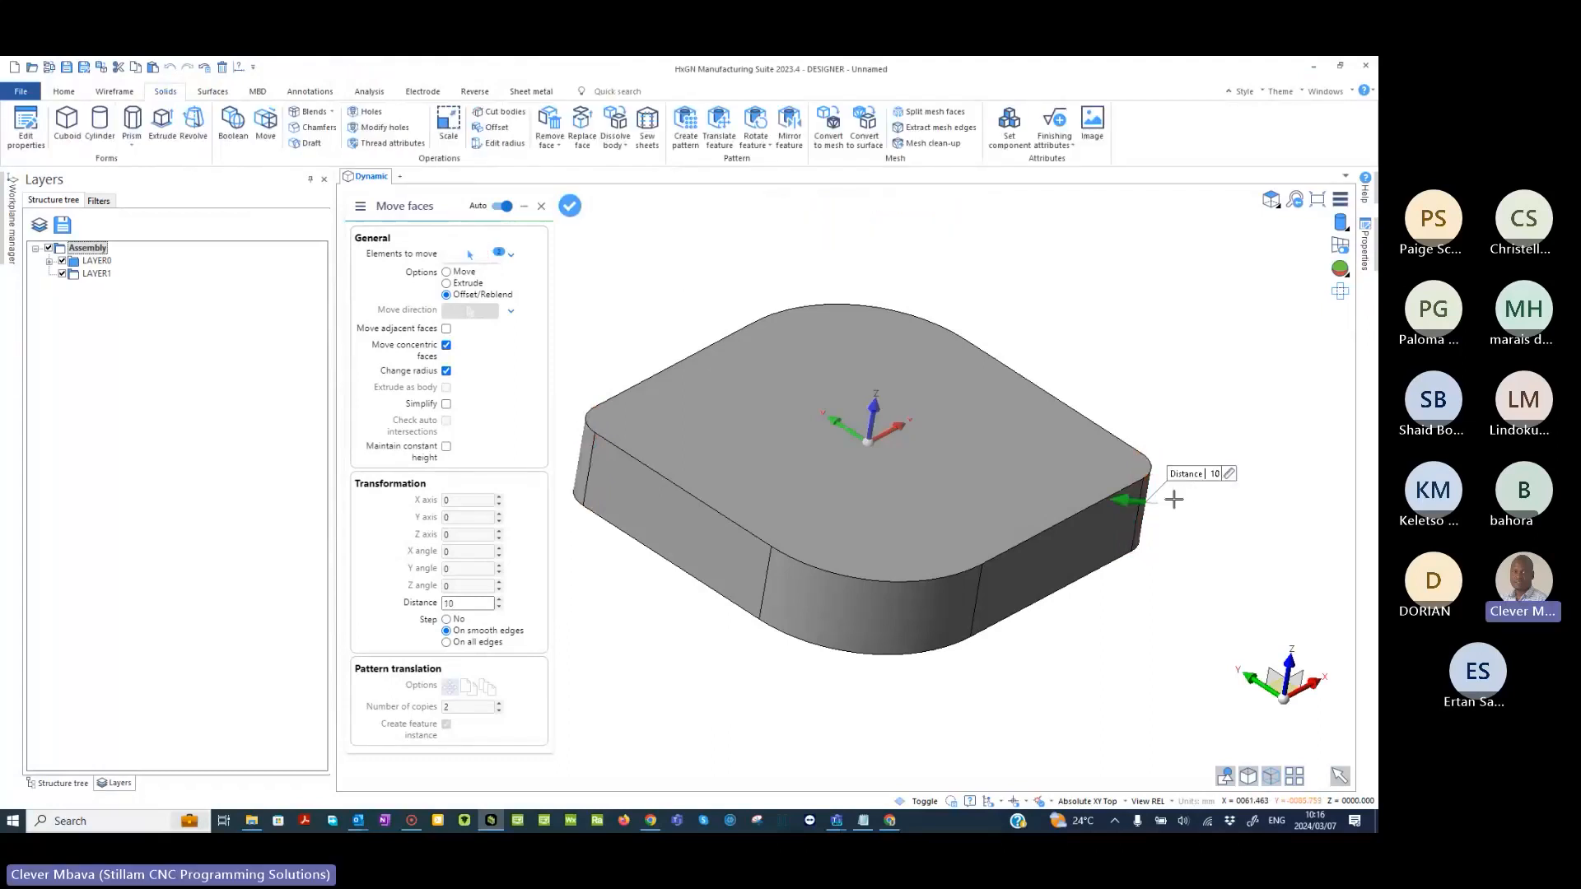
- Set the reblend distance of the two selected corner faces to 12, apply it and leave the Move command
mouse_move(1129, 501)
left_mouse_down()
mouse_move(1096, 500)
mouse_move(1112, 499)
left_mouse_up()
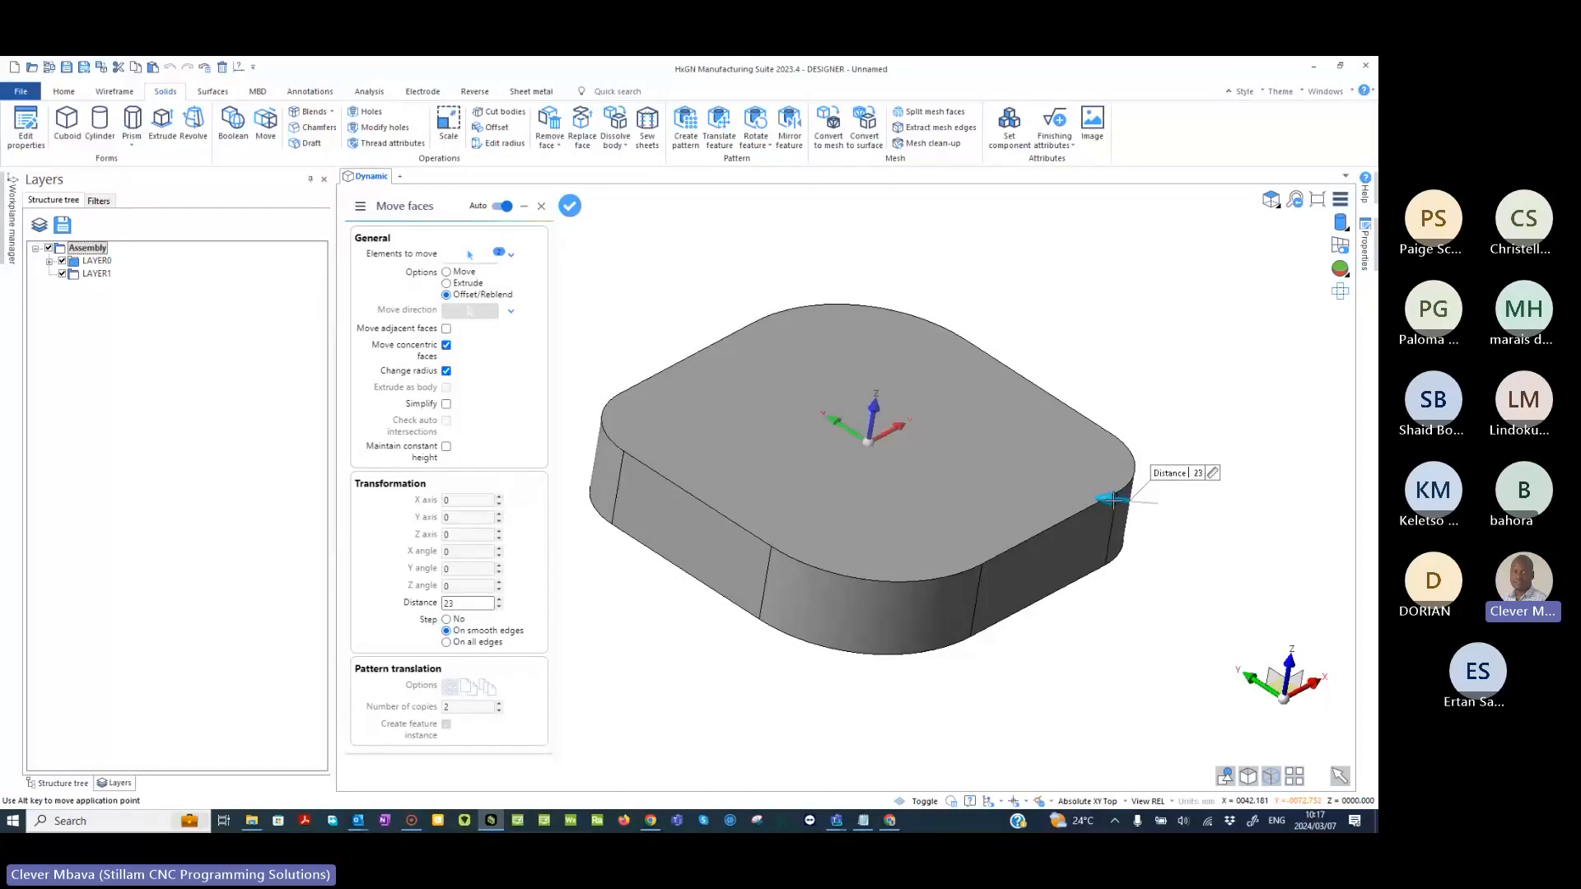
left_click_drag(1113, 498, 1184, 489)
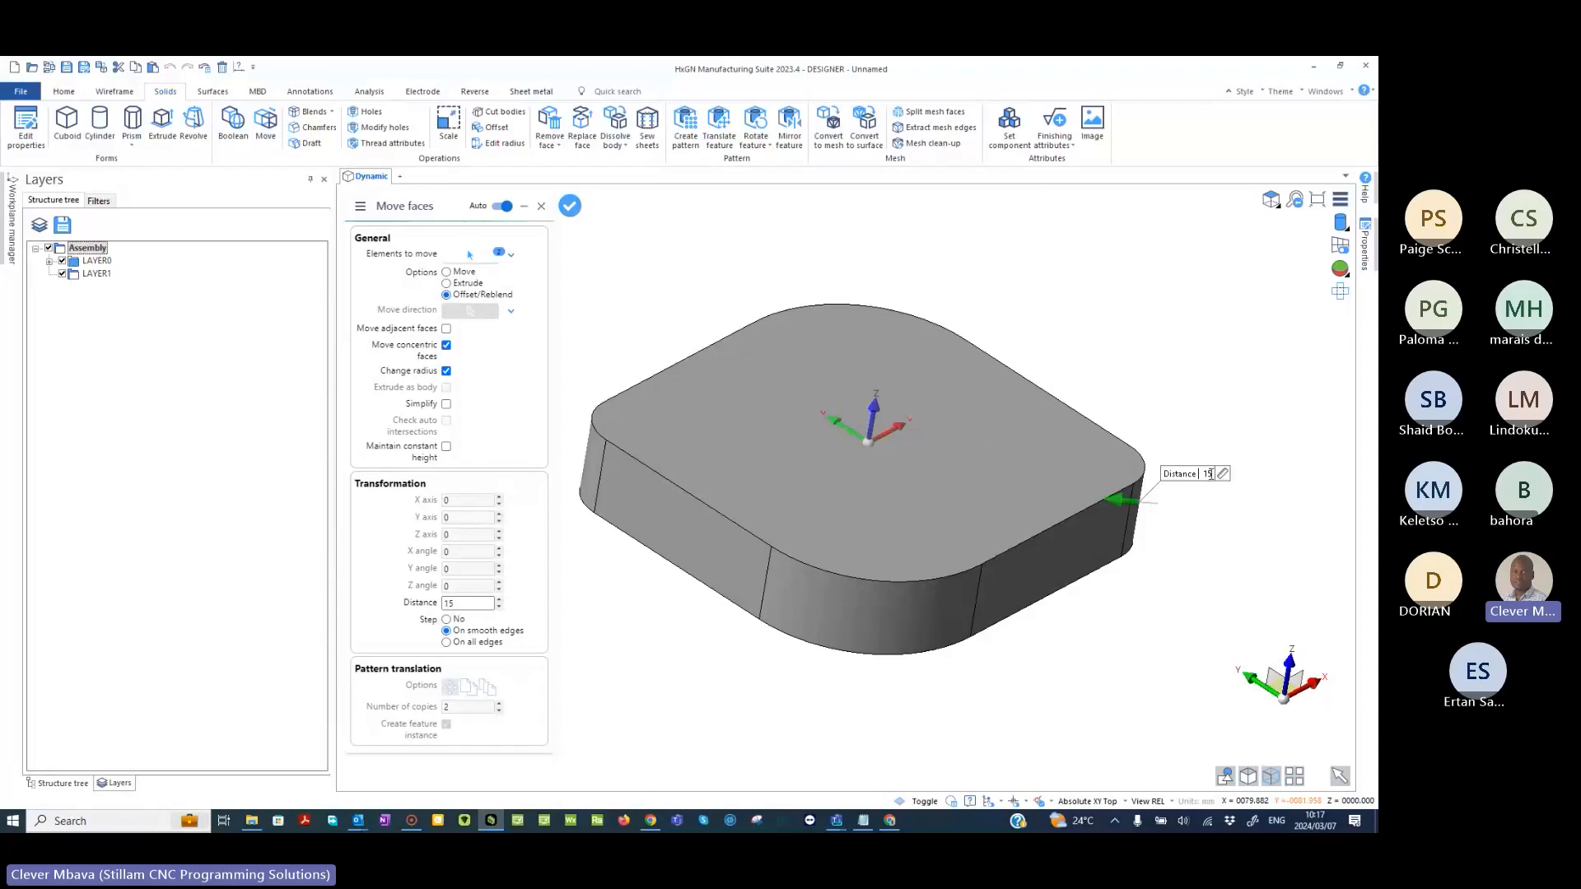
double_click(1208, 474)
type("12")
key("Return")
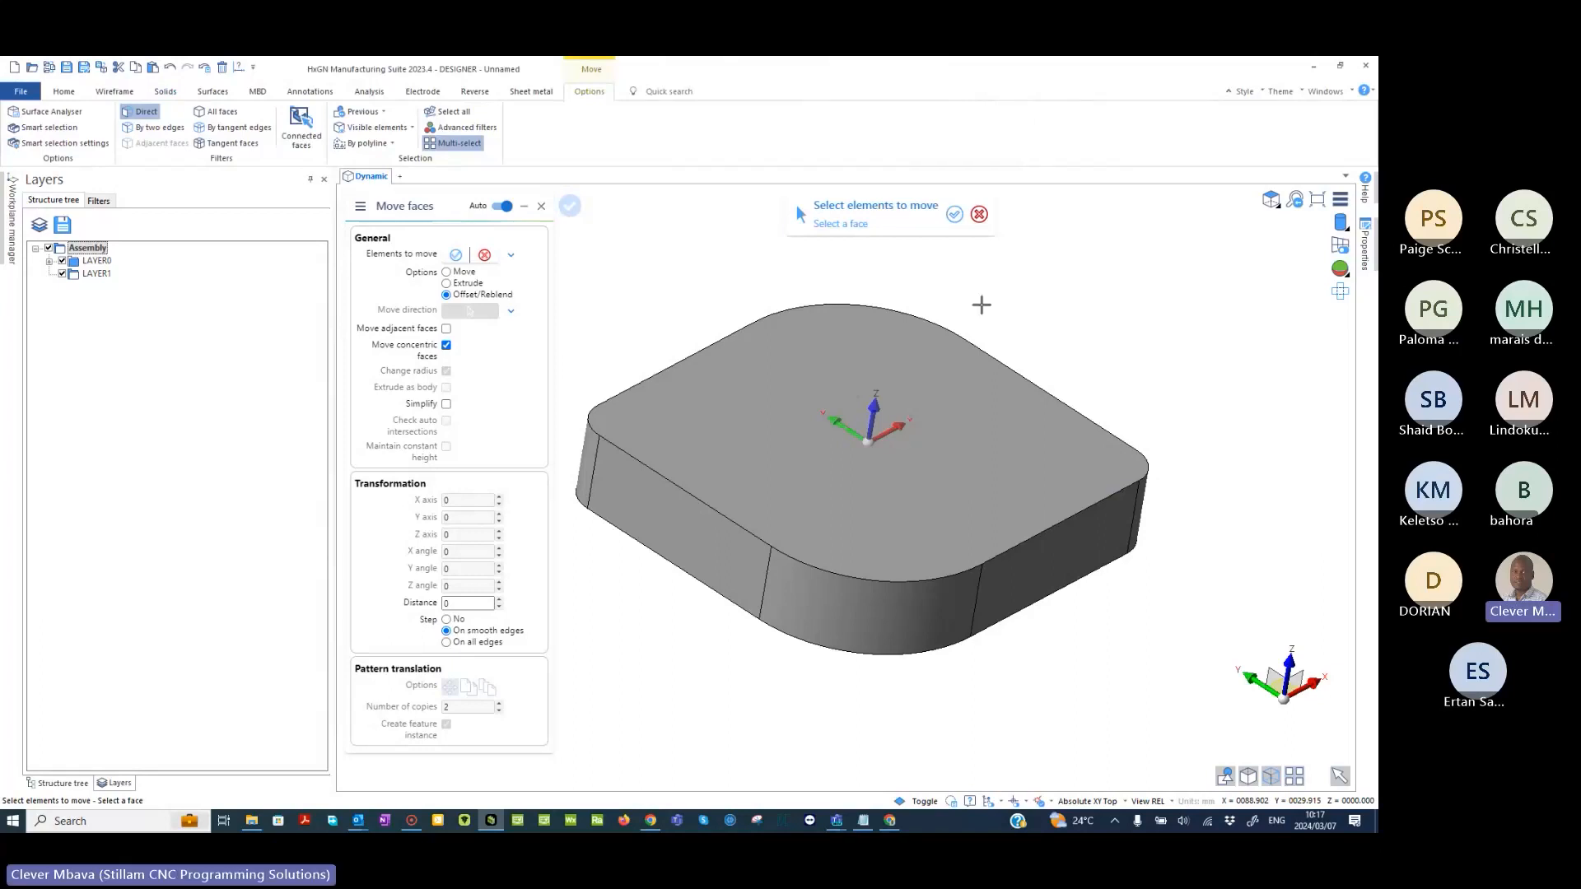
key("Escape")
- Start an Offset on the whole block with the Shell option and set the distance to 4
middle_click_drag(981, 305, 1016, 442)
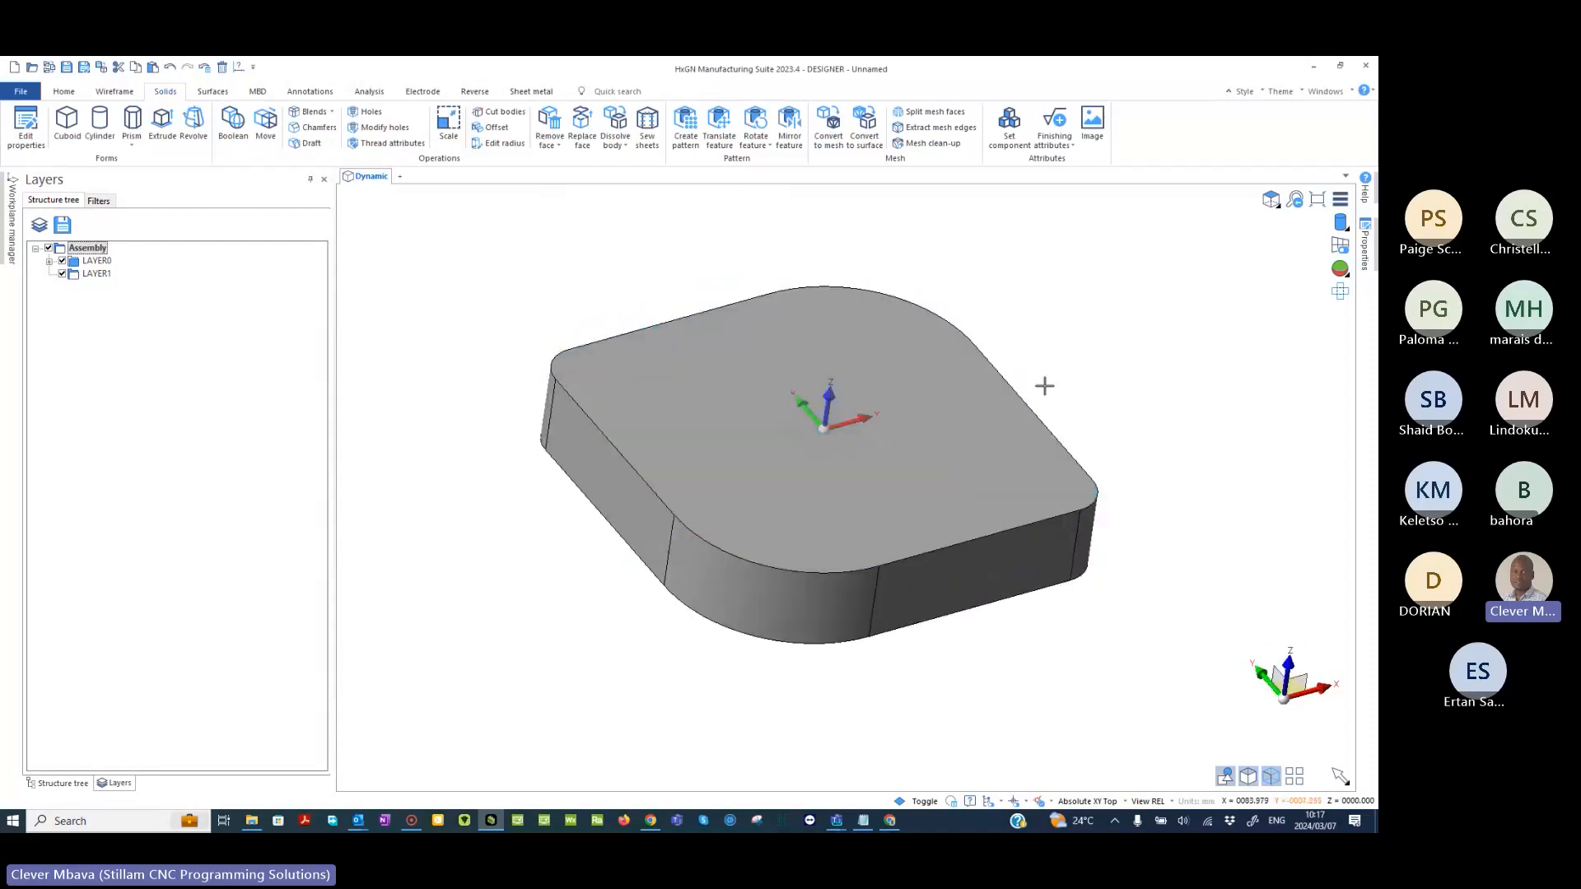
middle_click_drag(1044, 386, 871, 462)
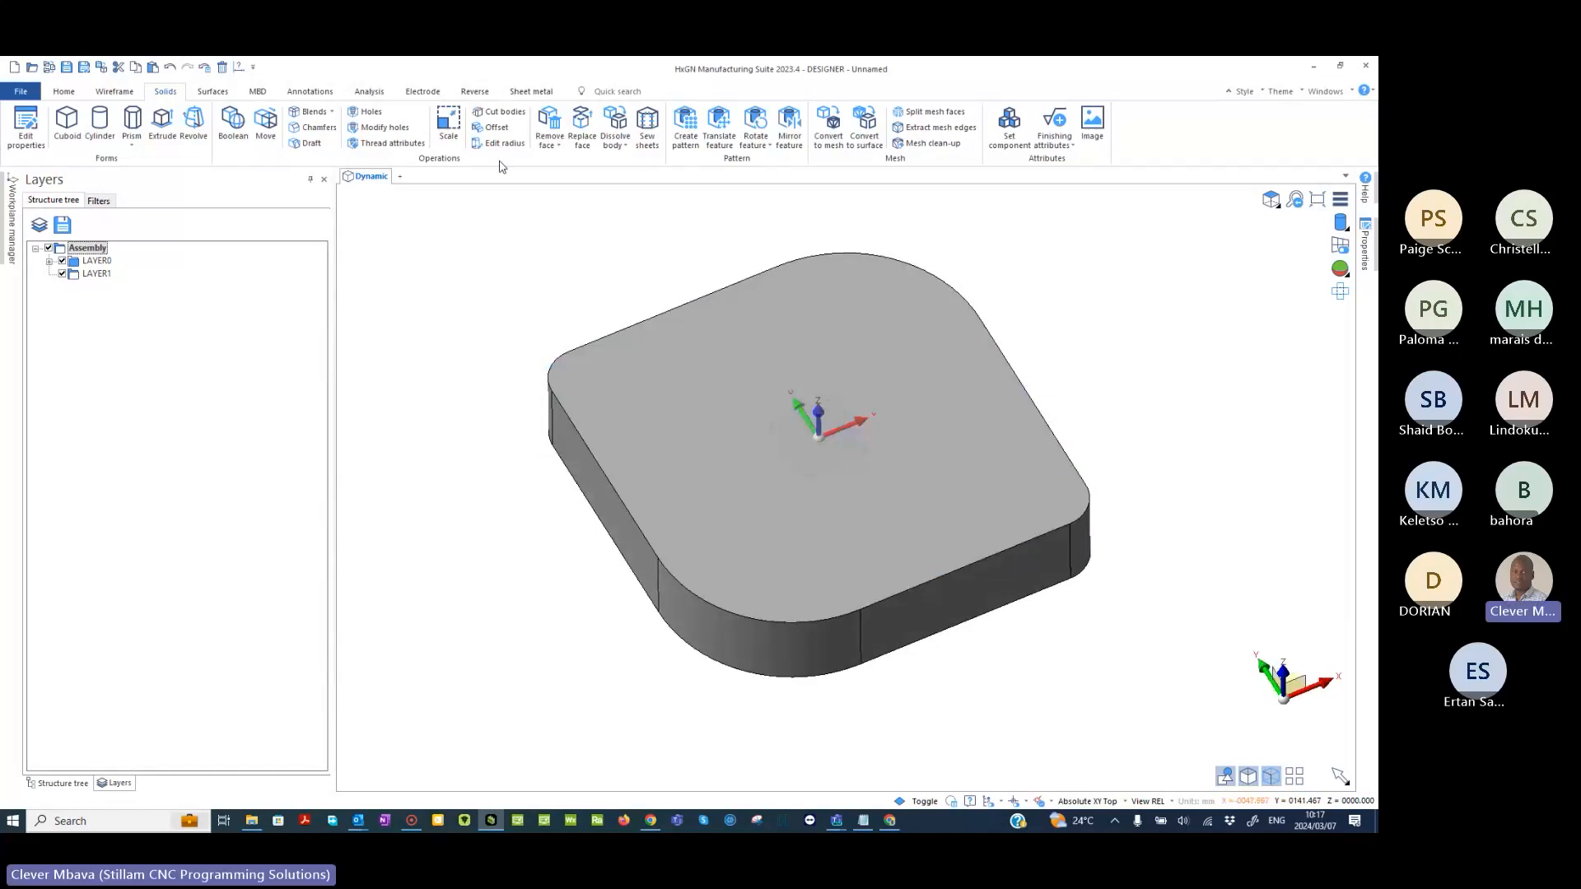
left_click(499, 129)
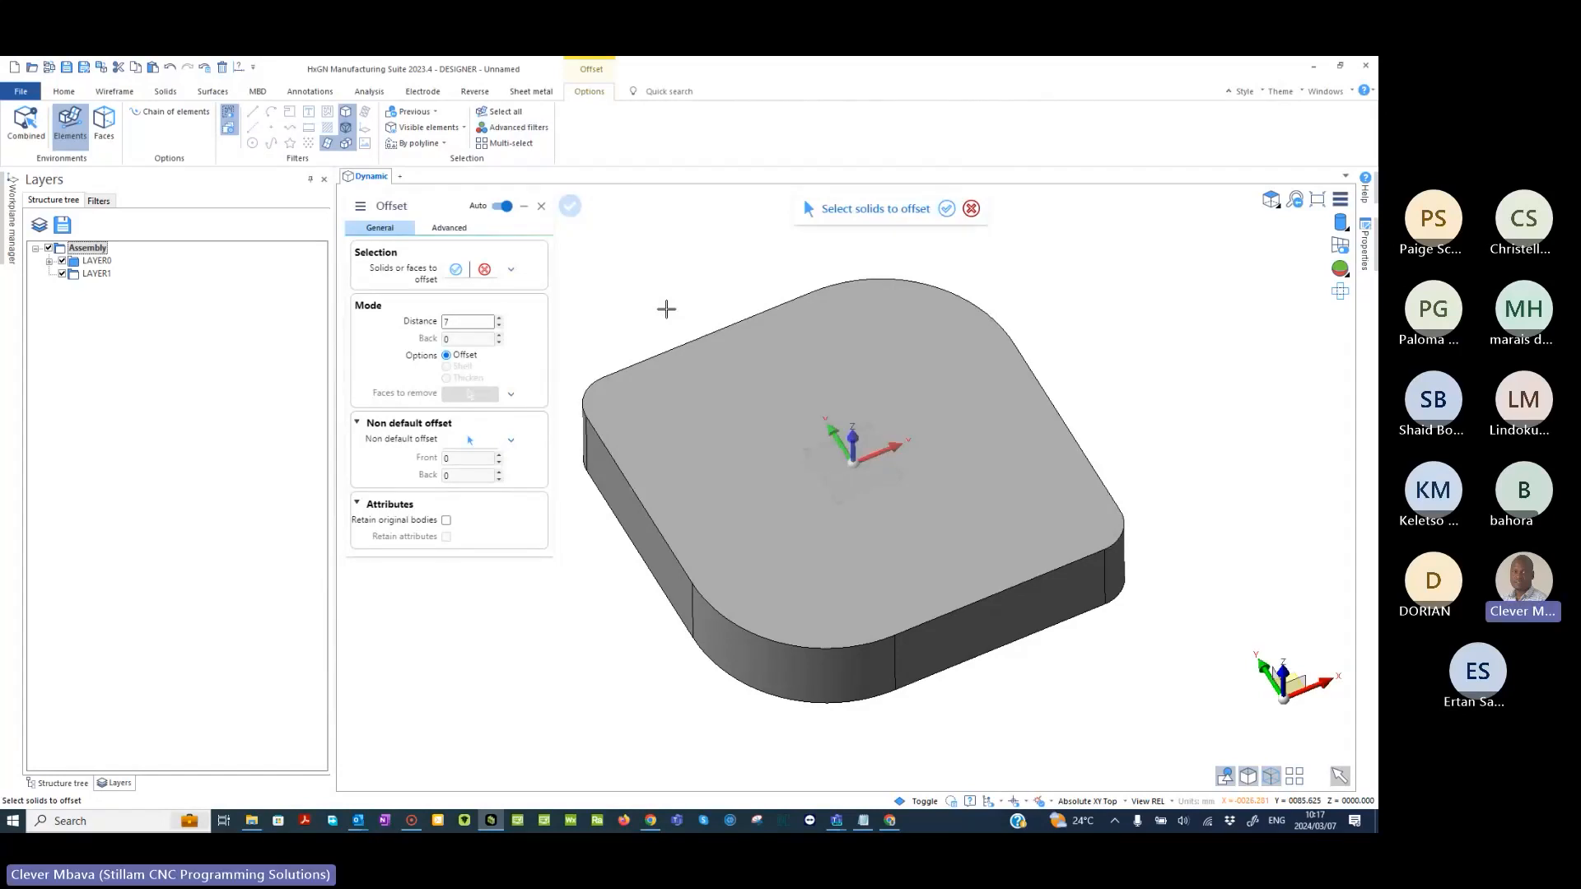
left_click(778, 414)
middle_click_drag(741, 284, 626, 436)
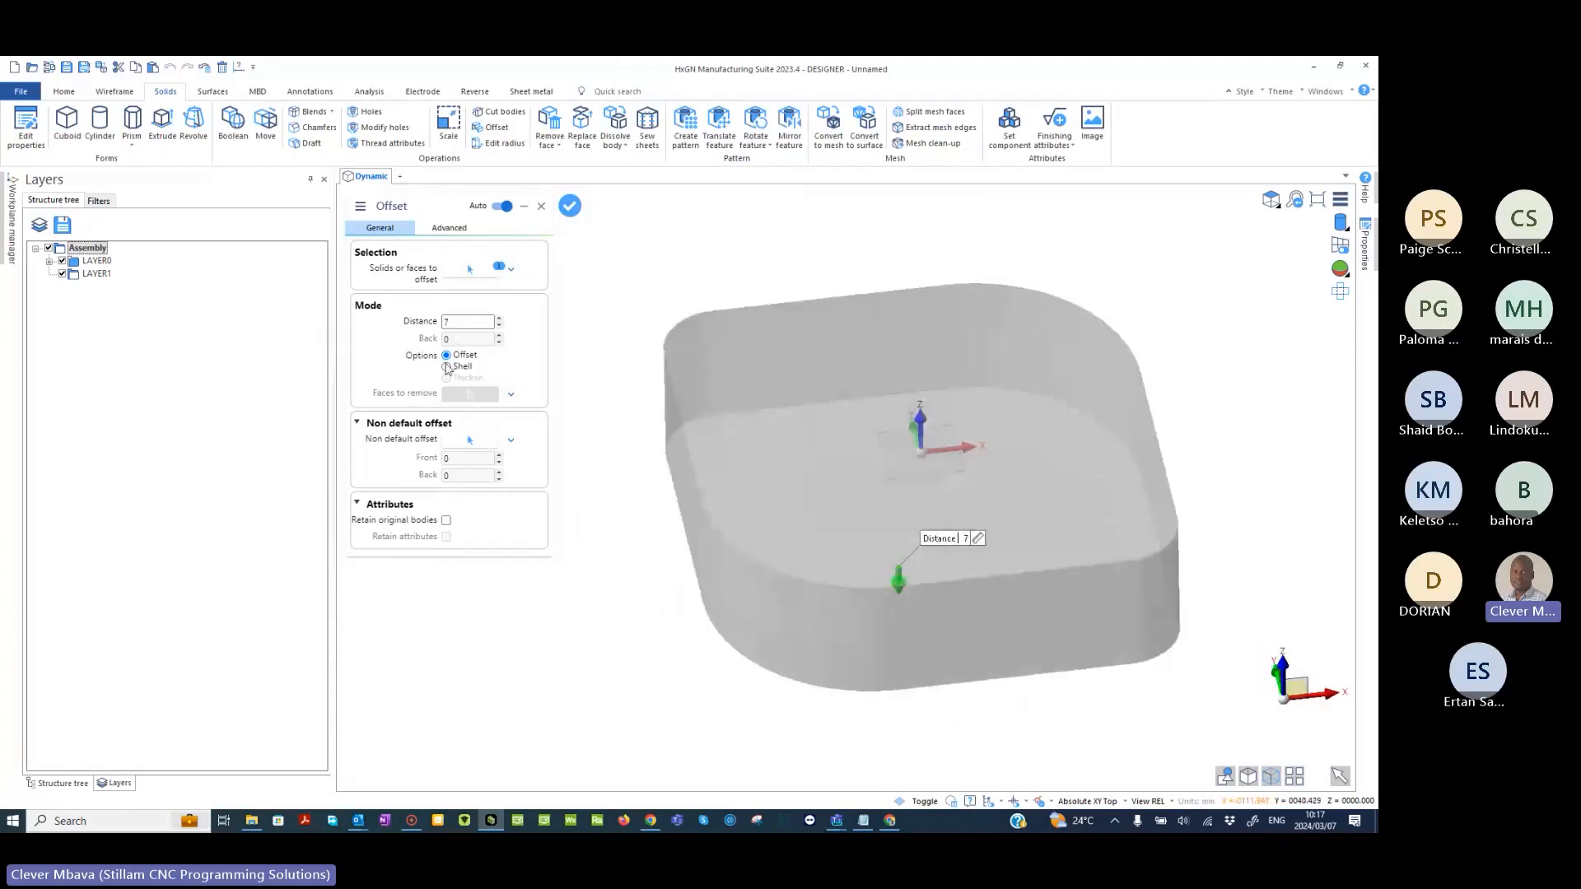
key("ctrl")
left_click(446, 367)
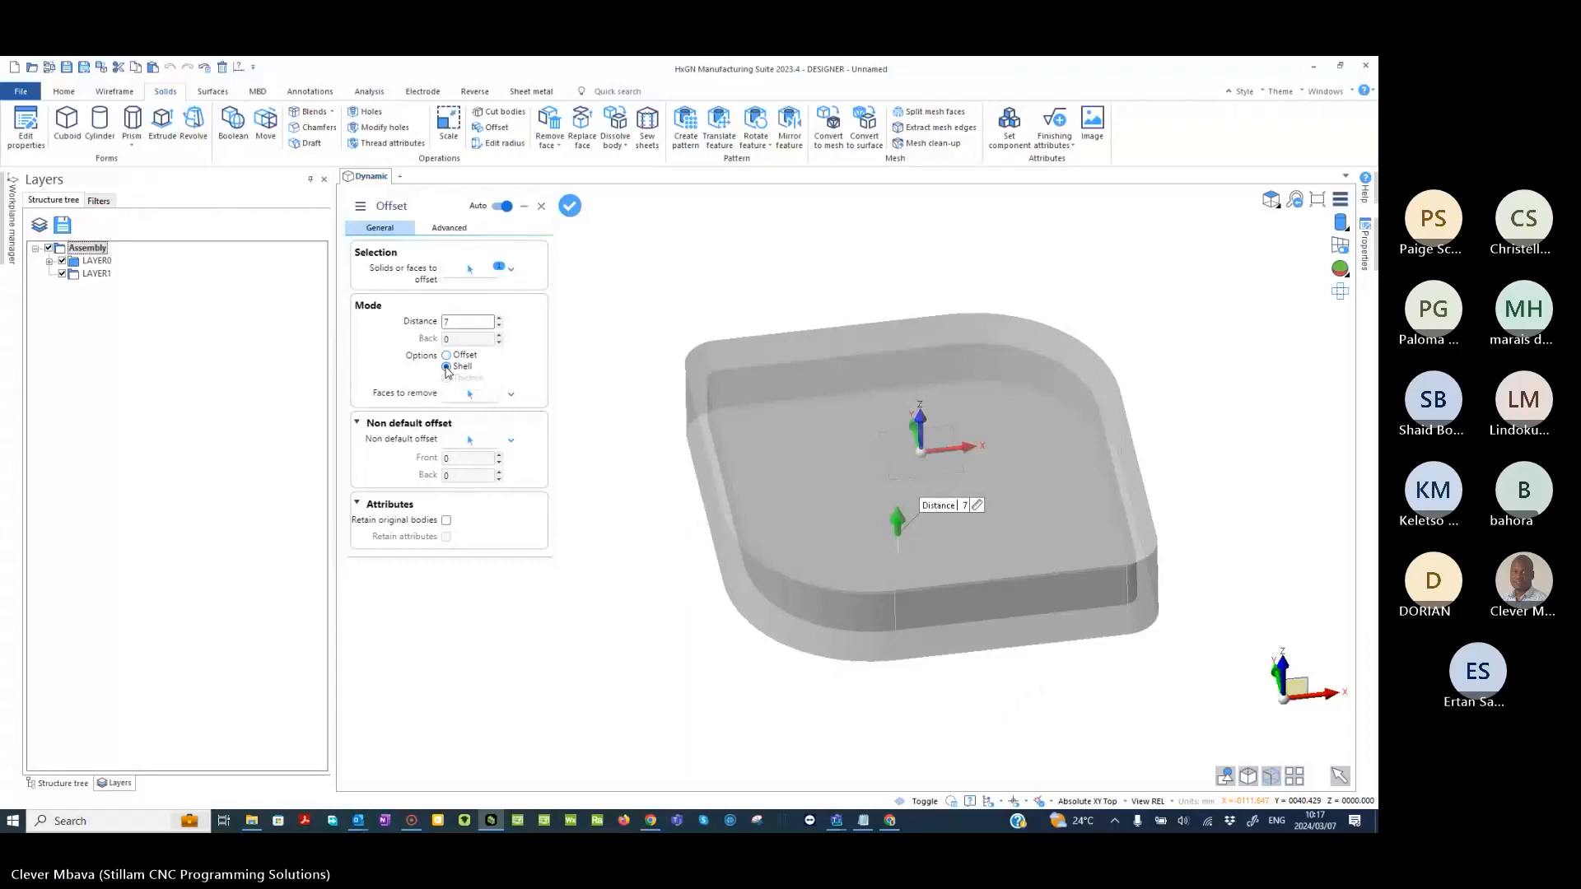
double_click(453, 322)
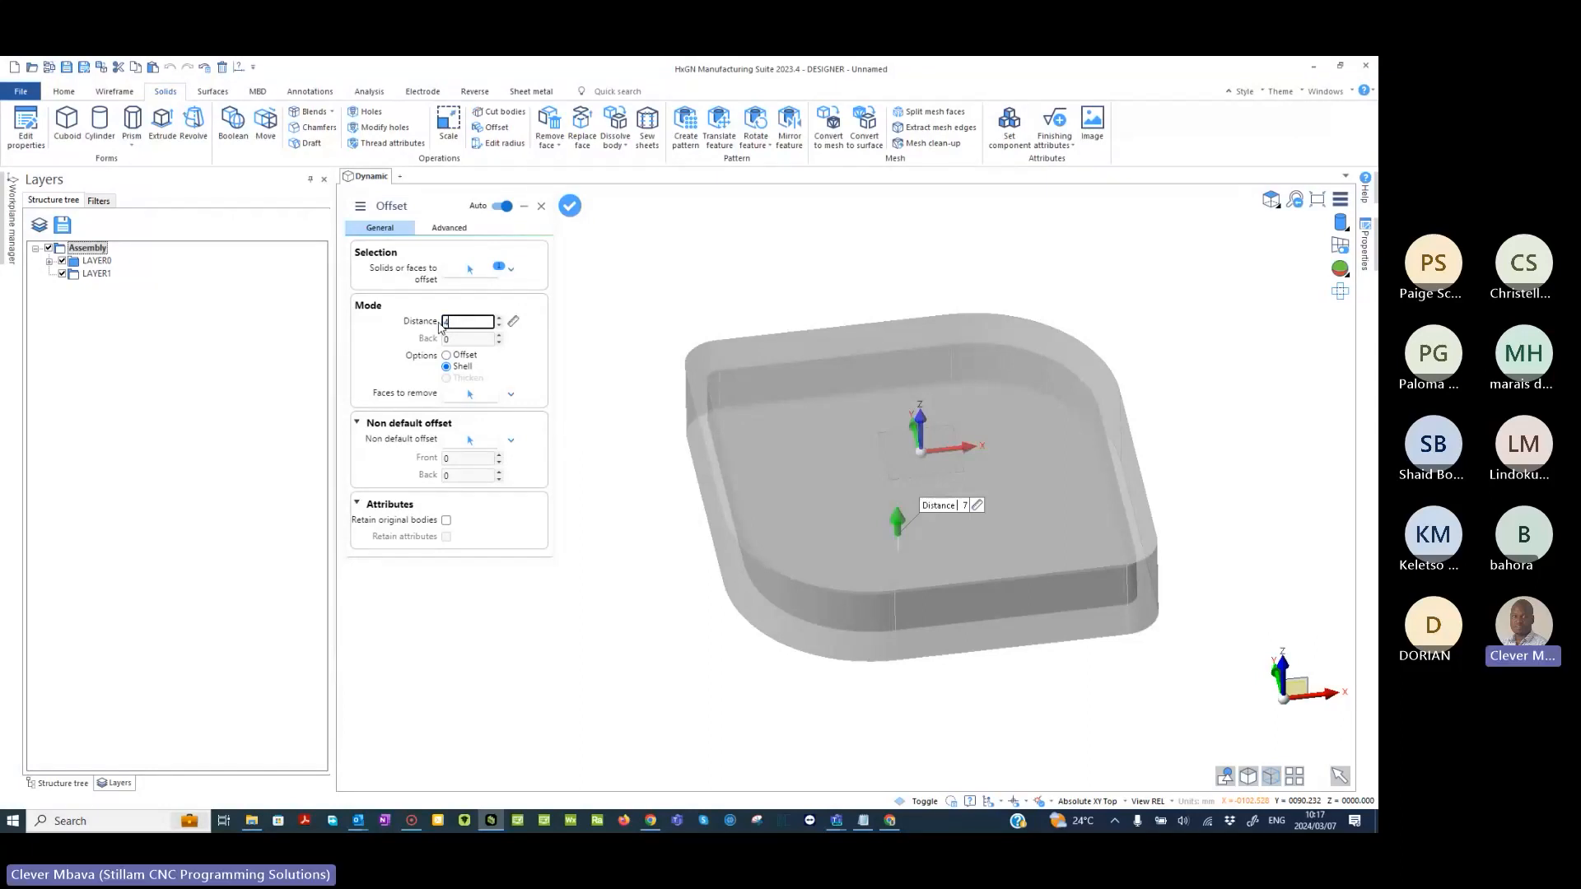
left_click(968, 510)
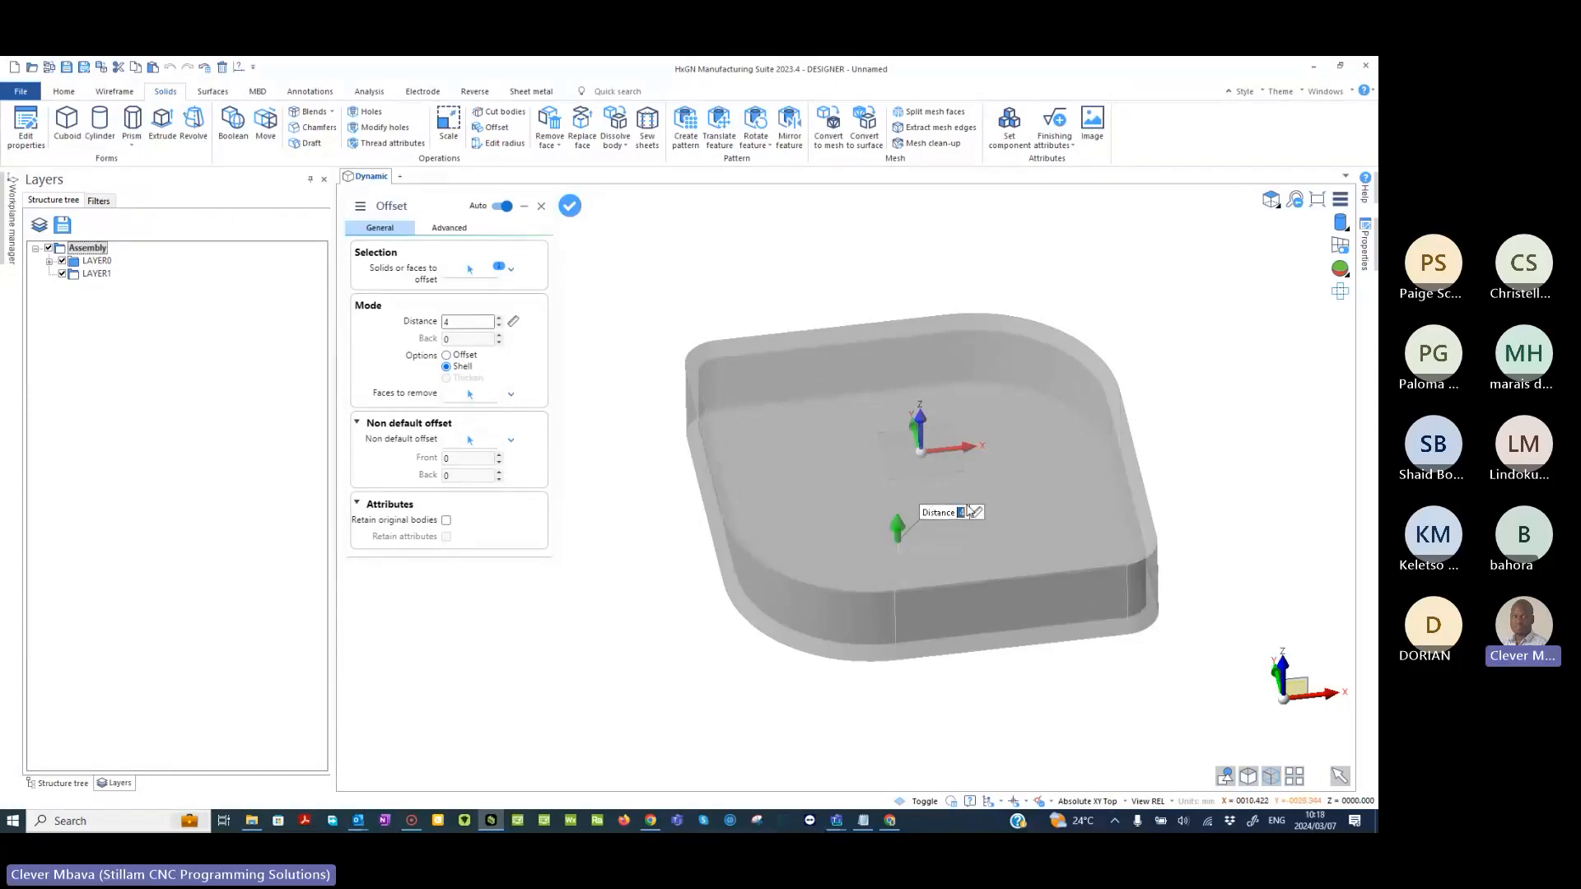
- Choose the block's upper face as the face to remove, apply the shell and leave the Offset command
middle_click_drag(818, 304, 827, 269)
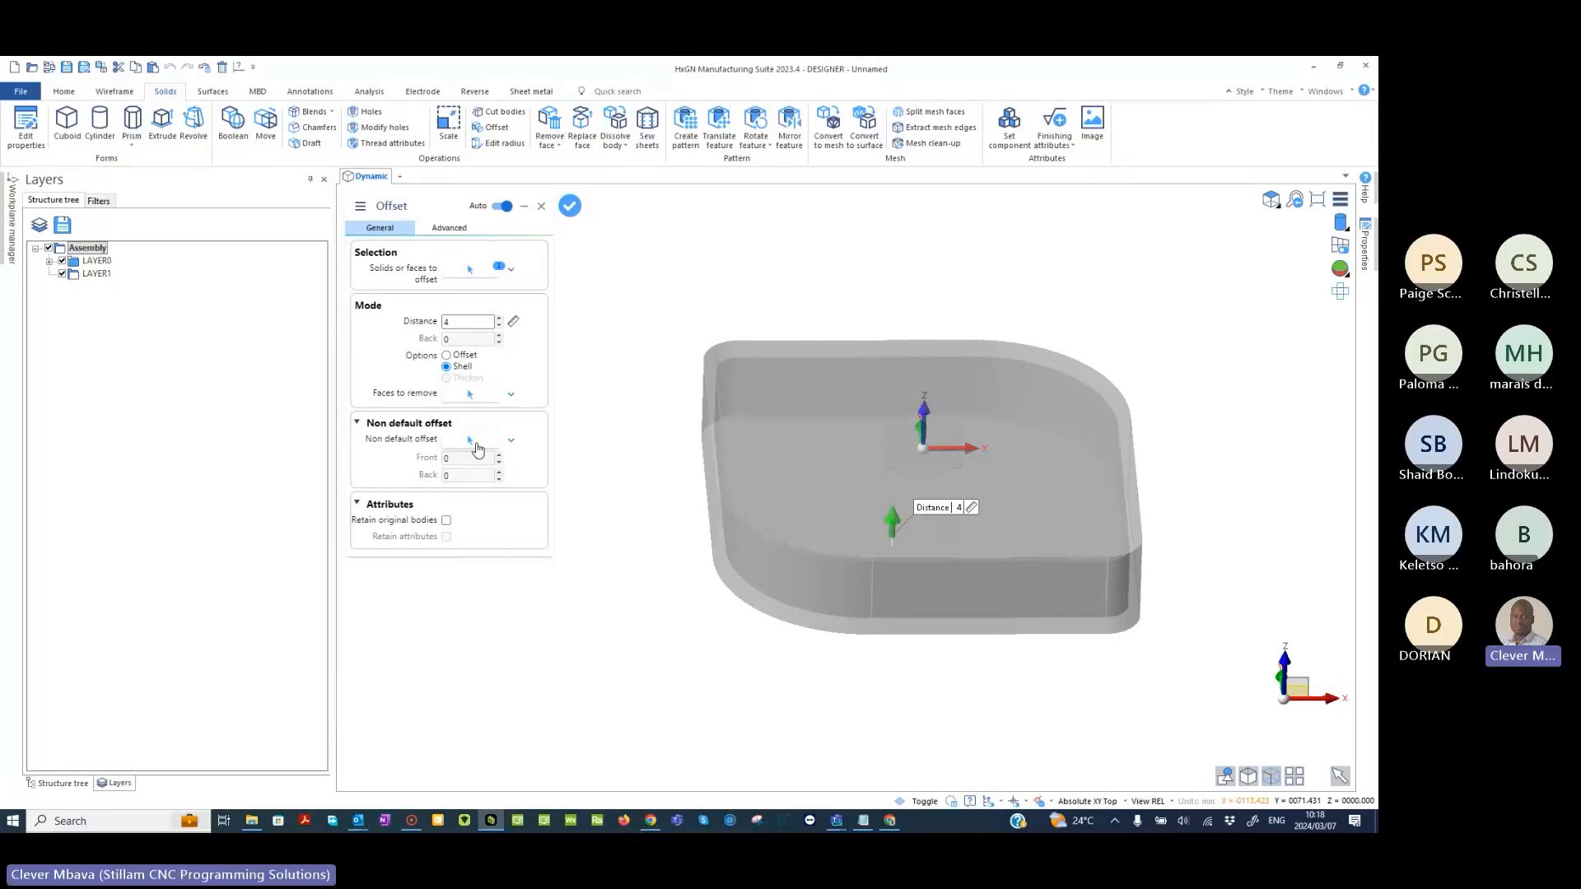
left_click(455, 401)
left_click(902, 433)
right_click(748, 280)
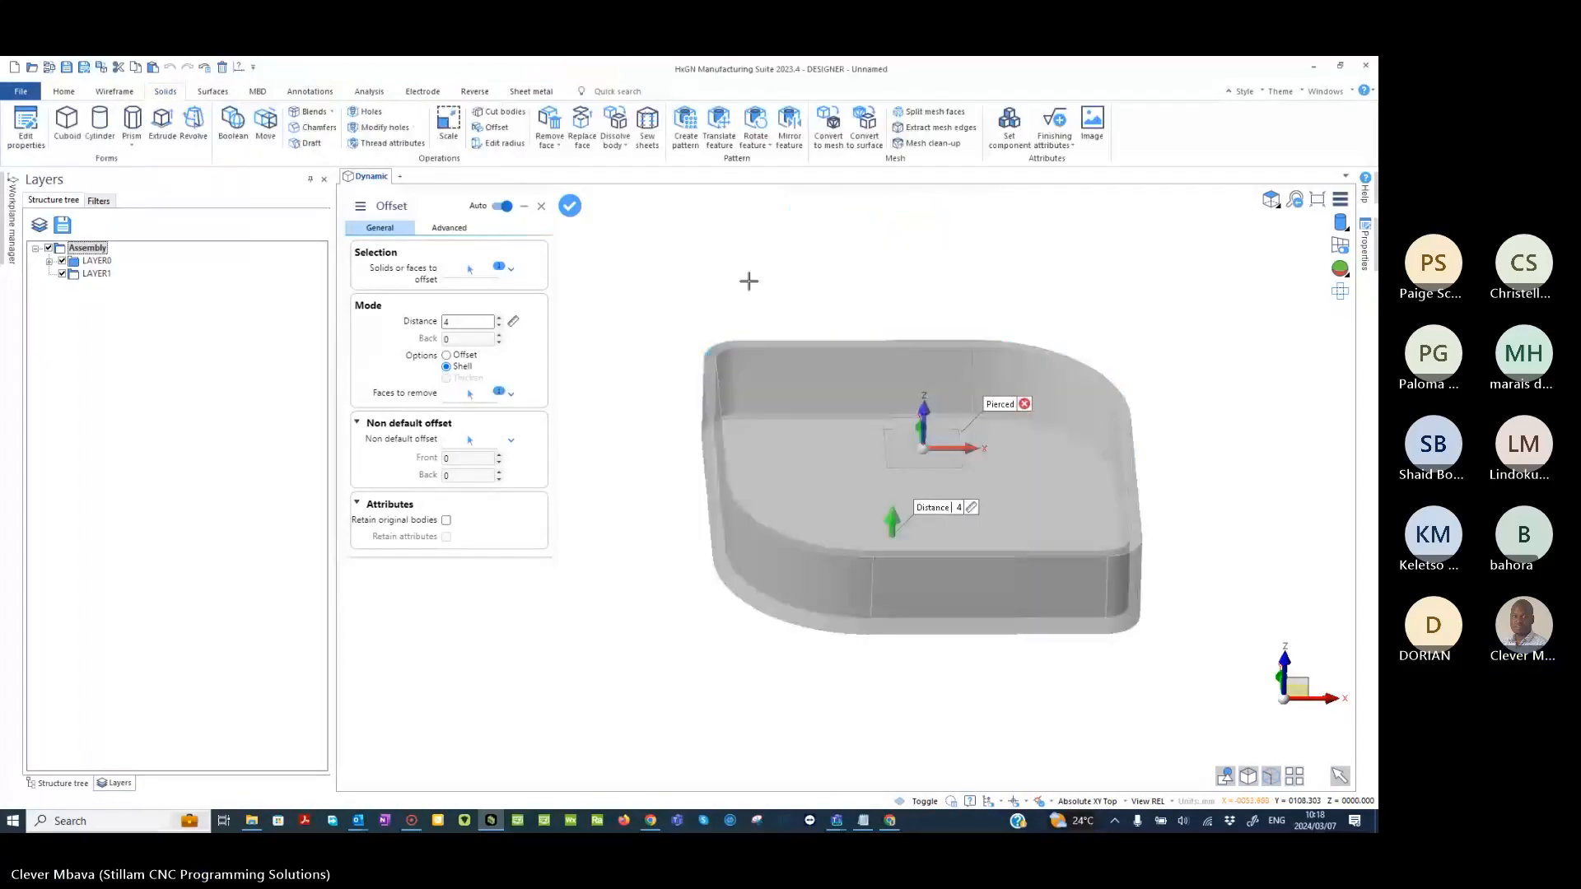
right_click(748, 280)
right_click(748, 281)
- Select the inner floor of the shelled part with Move face and offset it upward by 10
middle_click_drag(897, 396, 1156, 458)
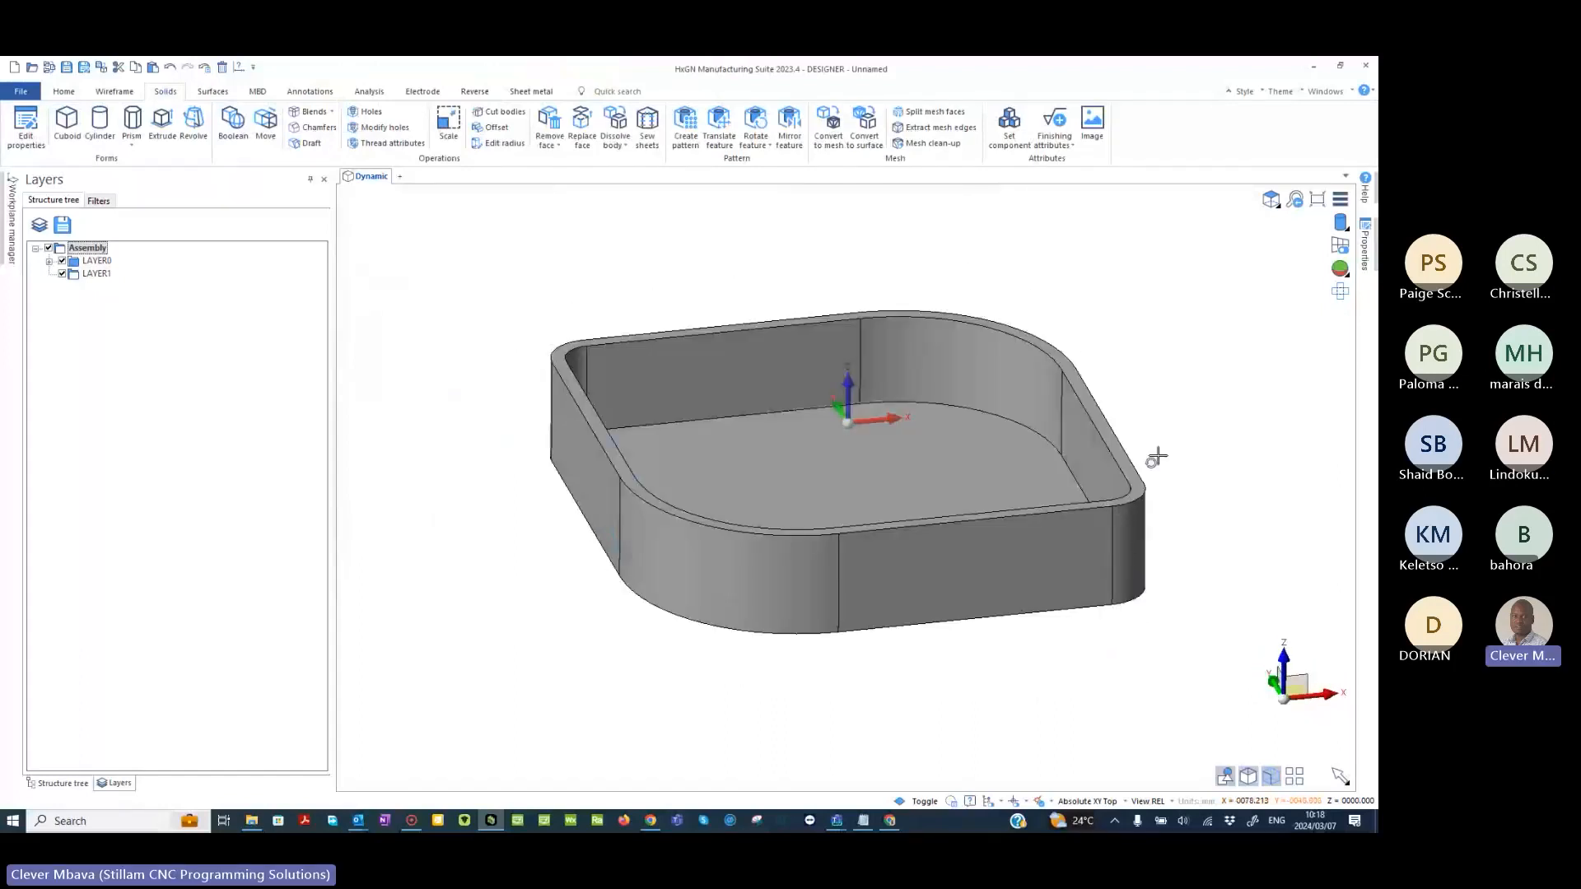
middle_click_drag(966, 459, 798, 530)
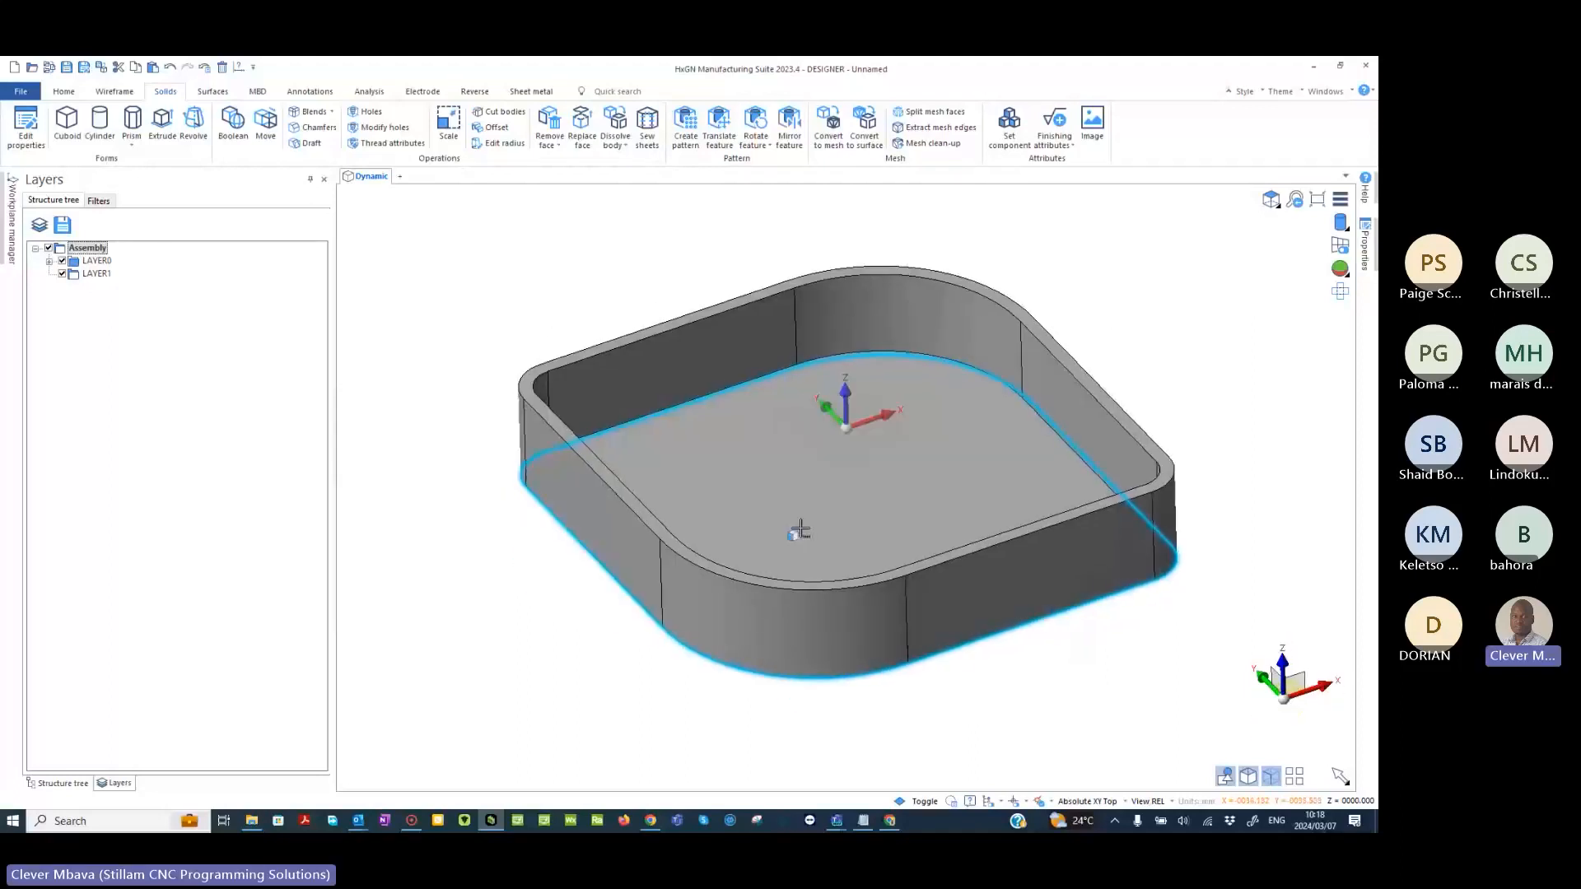
left_click(263, 123)
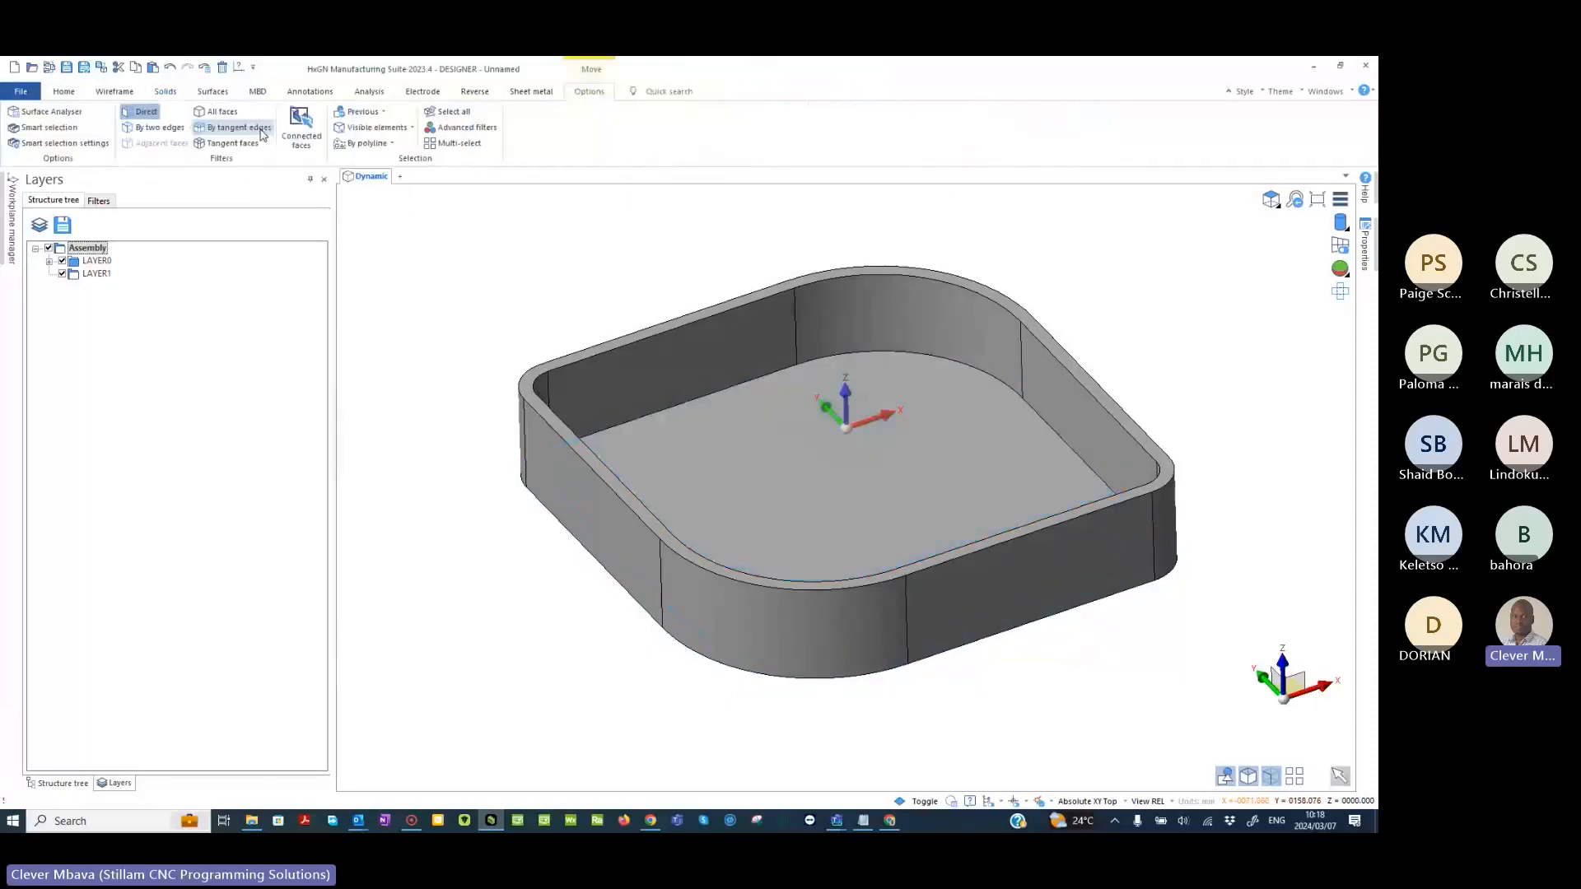
left_click(857, 491)
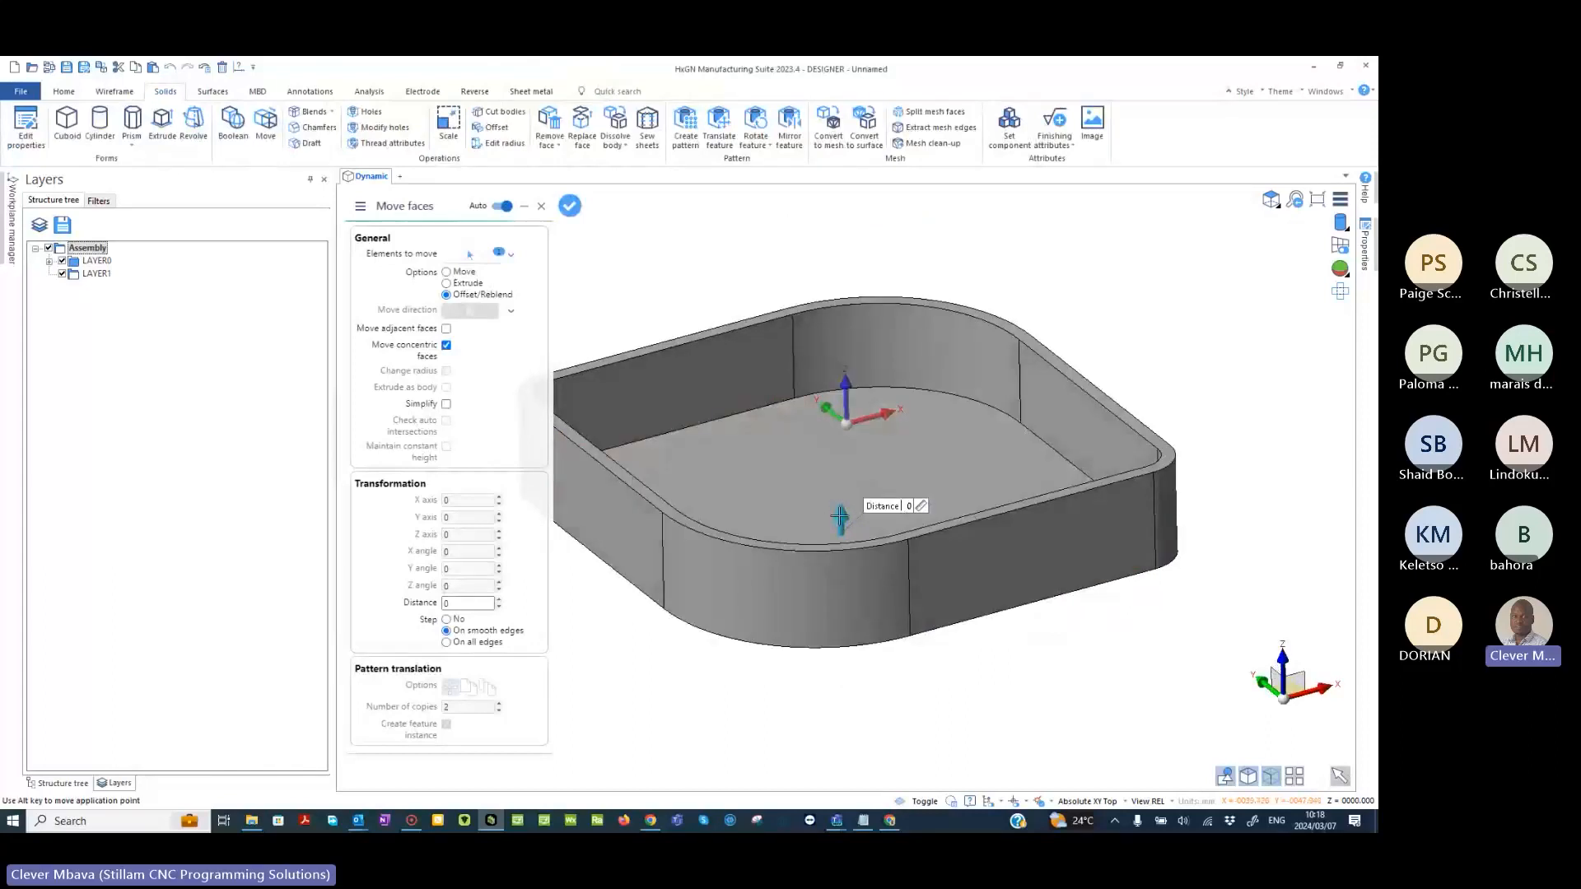
left_click_drag(840, 517, 838, 506)
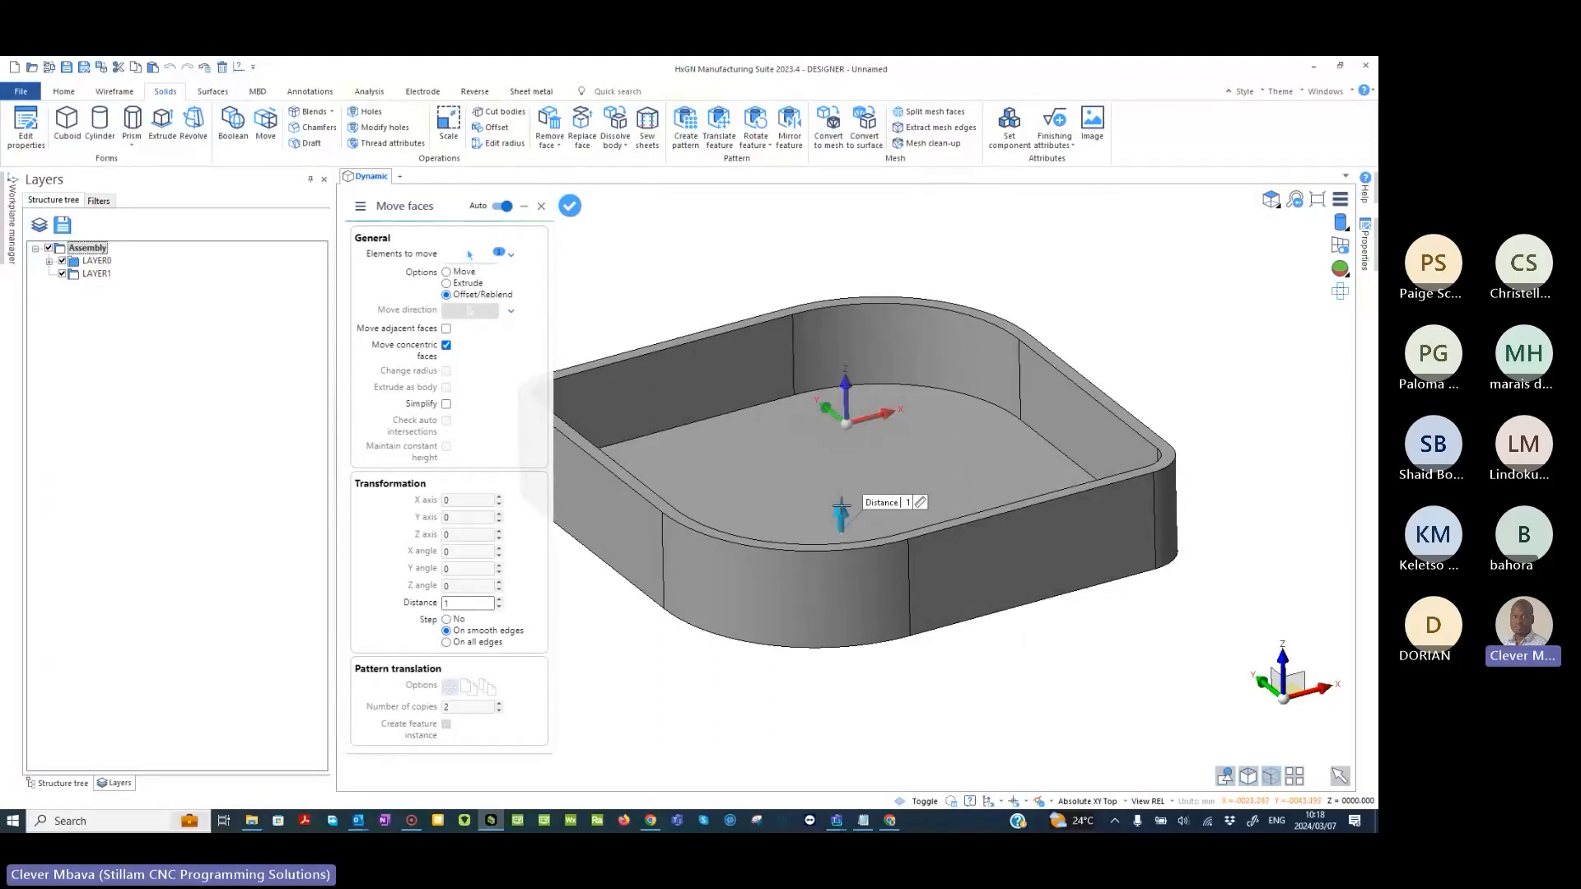
left_click_drag(841, 505, 841, 485)
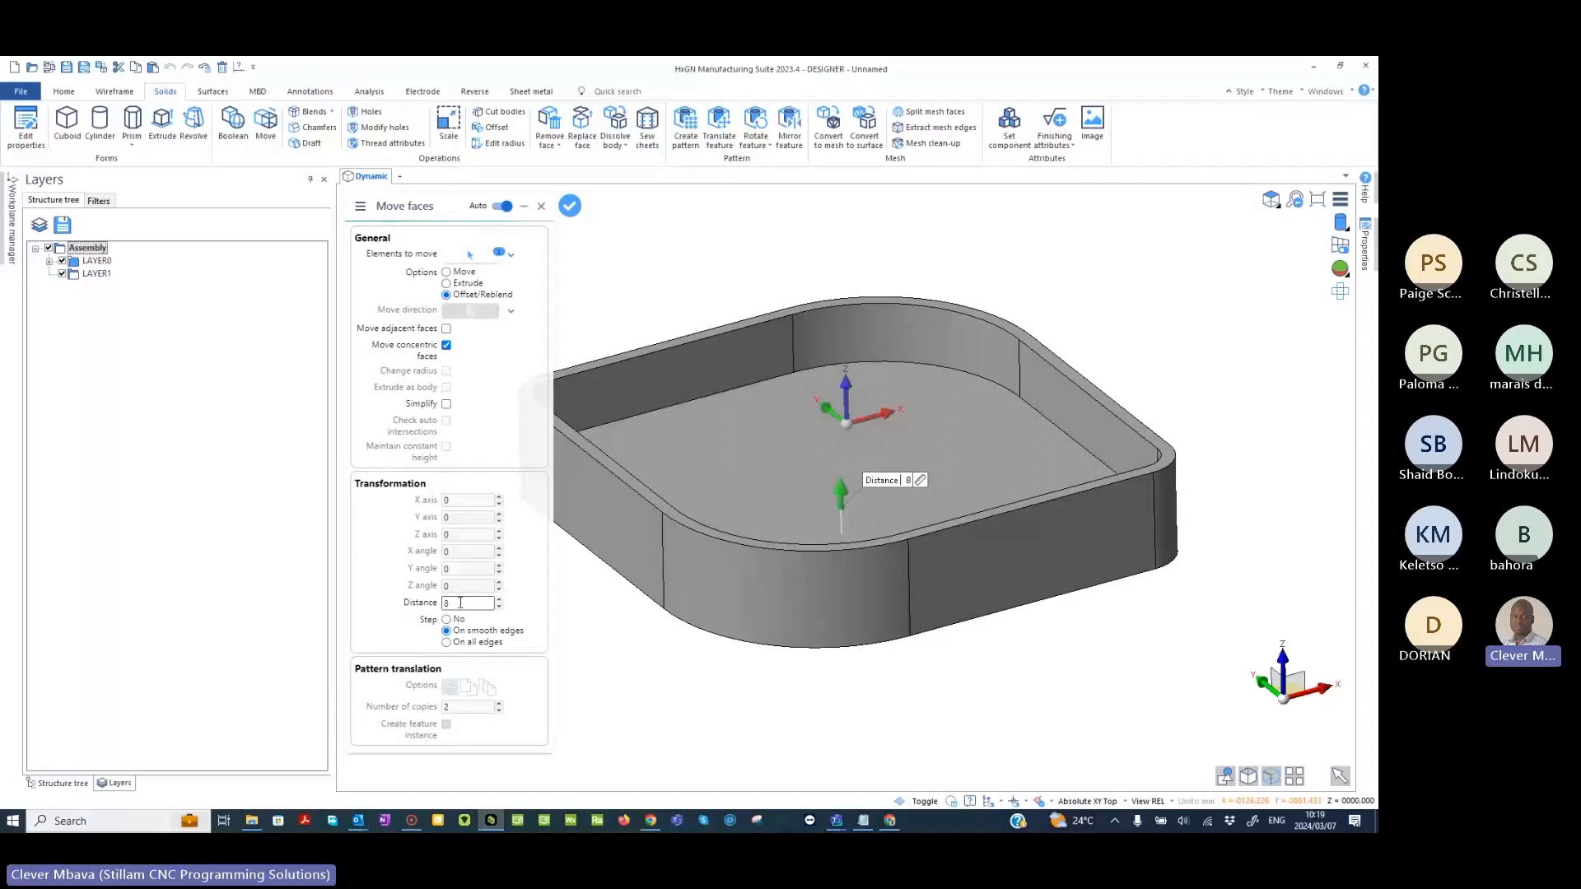
left_click_drag(840, 497, 844, 485)
middle_click_drag(925, 460, 980, 434)
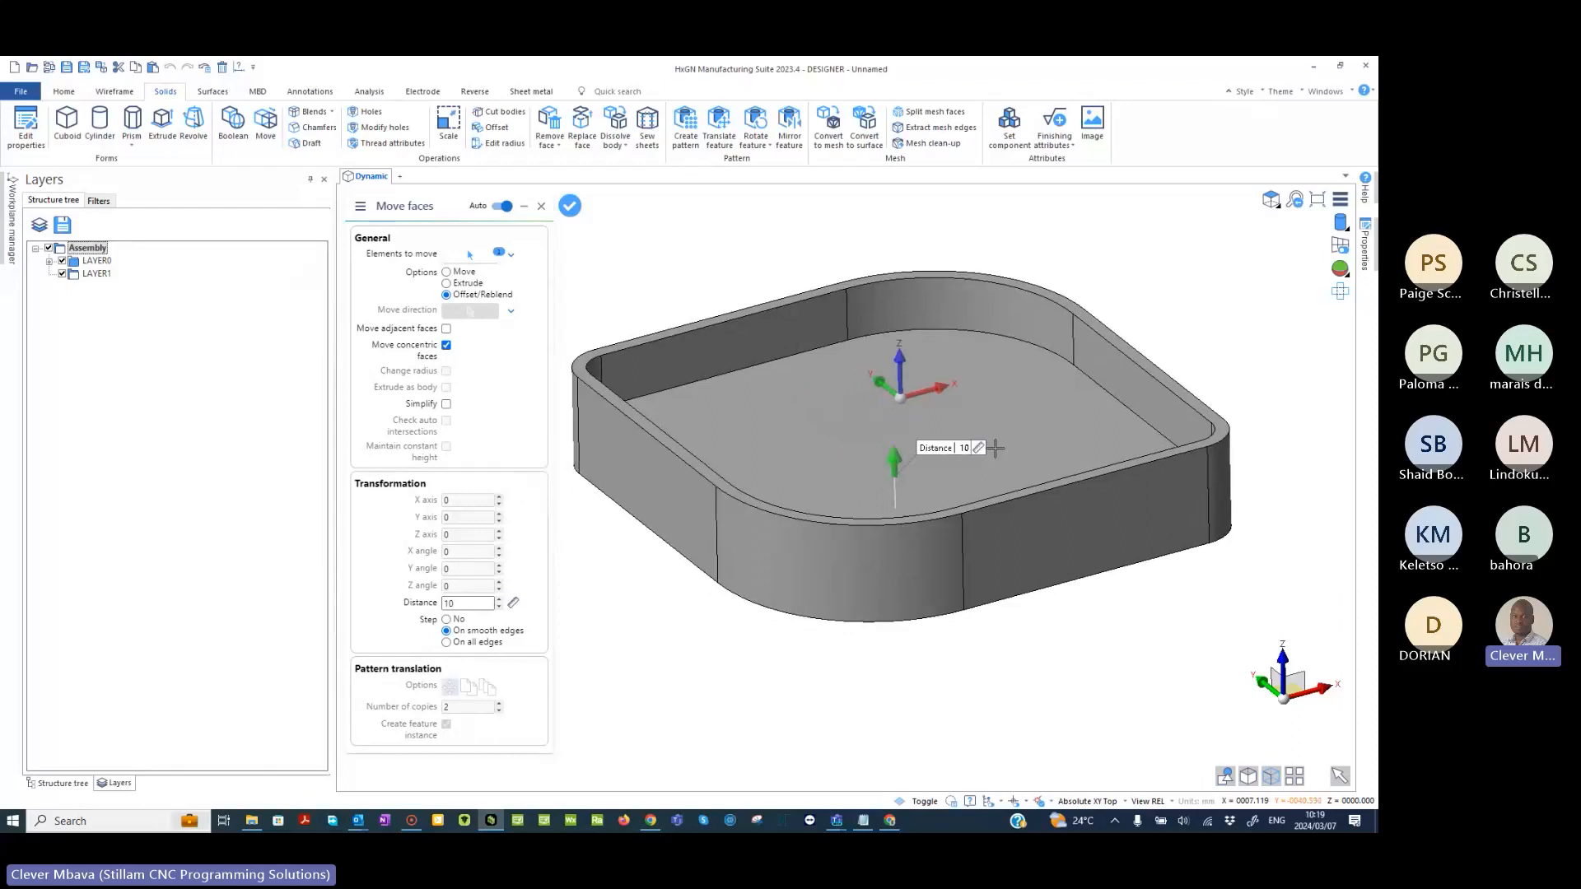
- Set the floor's offset with a ruler dimension of 15 from the rim's outer corner point, apply it and leave the Move command
left_click(979, 449)
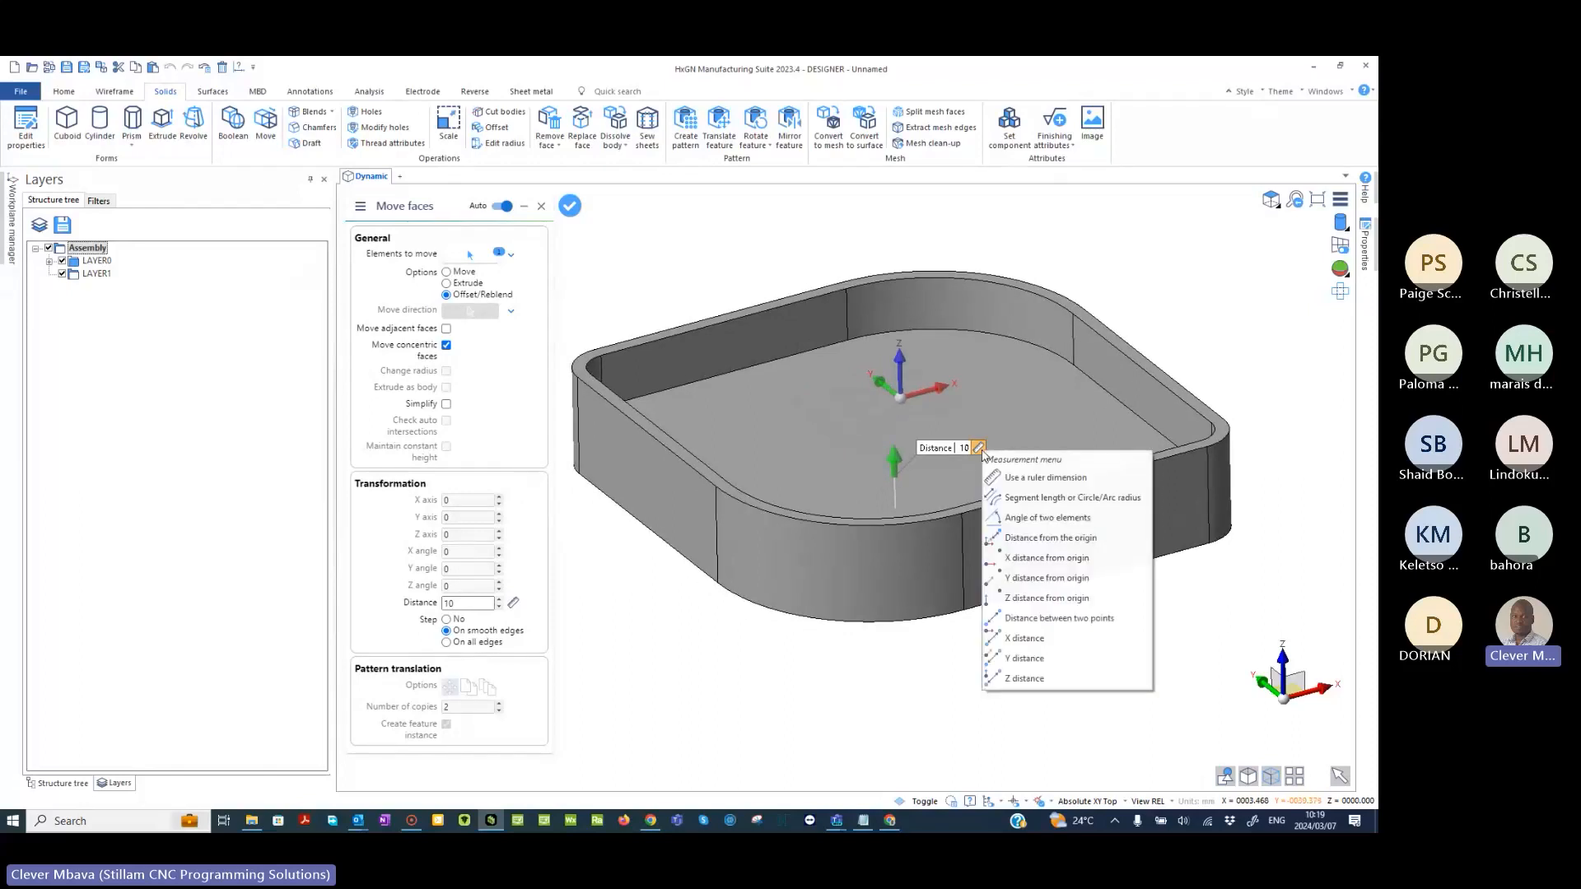
left_click(1079, 486)
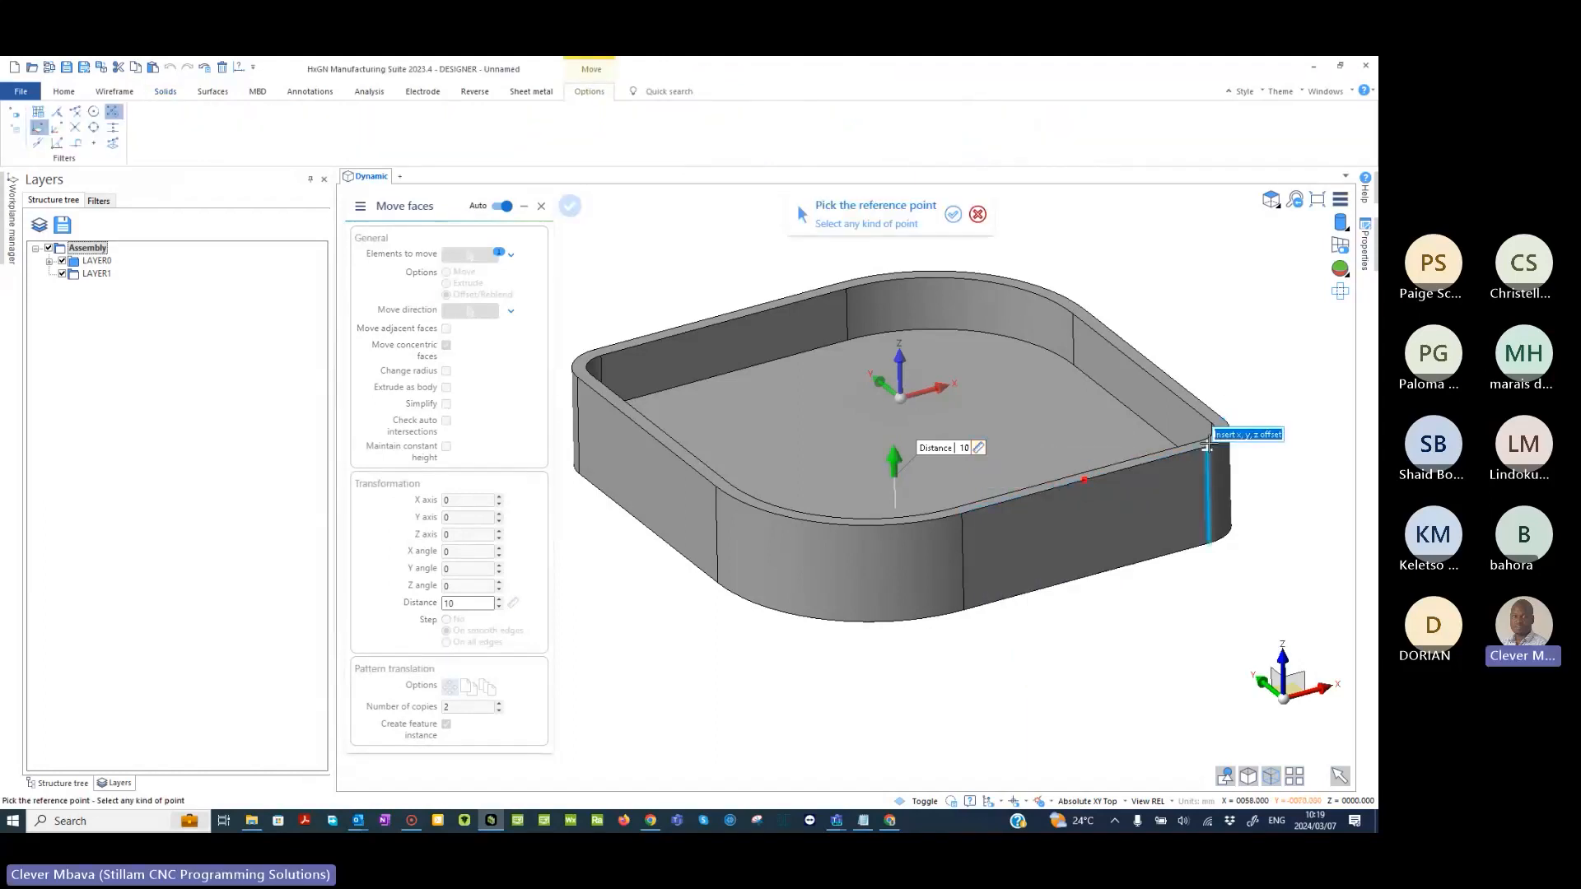
left_click(1207, 445)
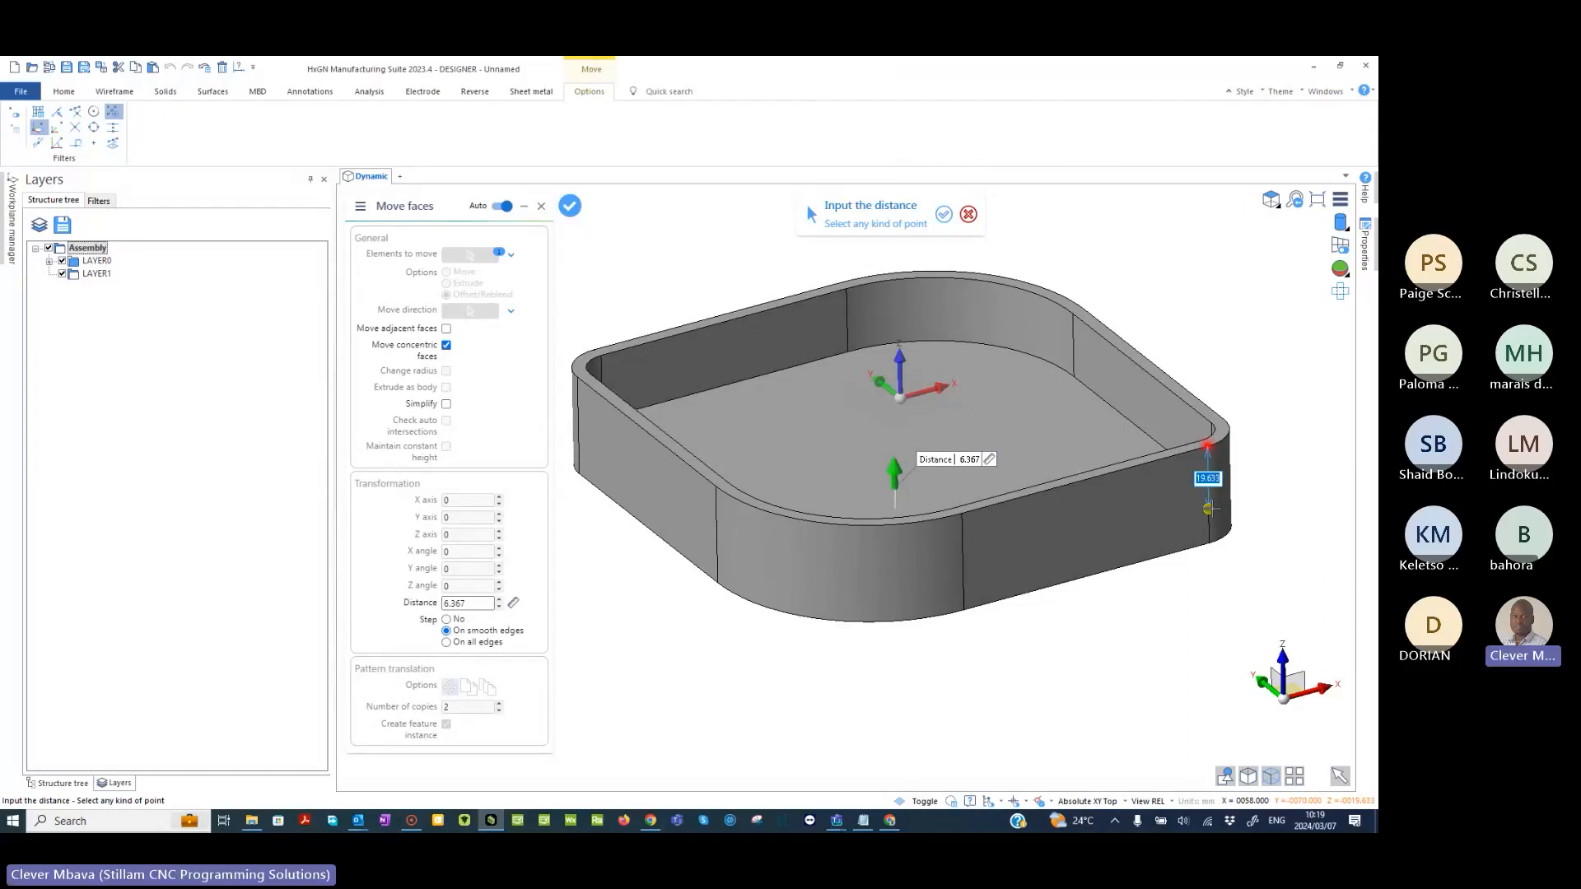
type("15")
key("Return")
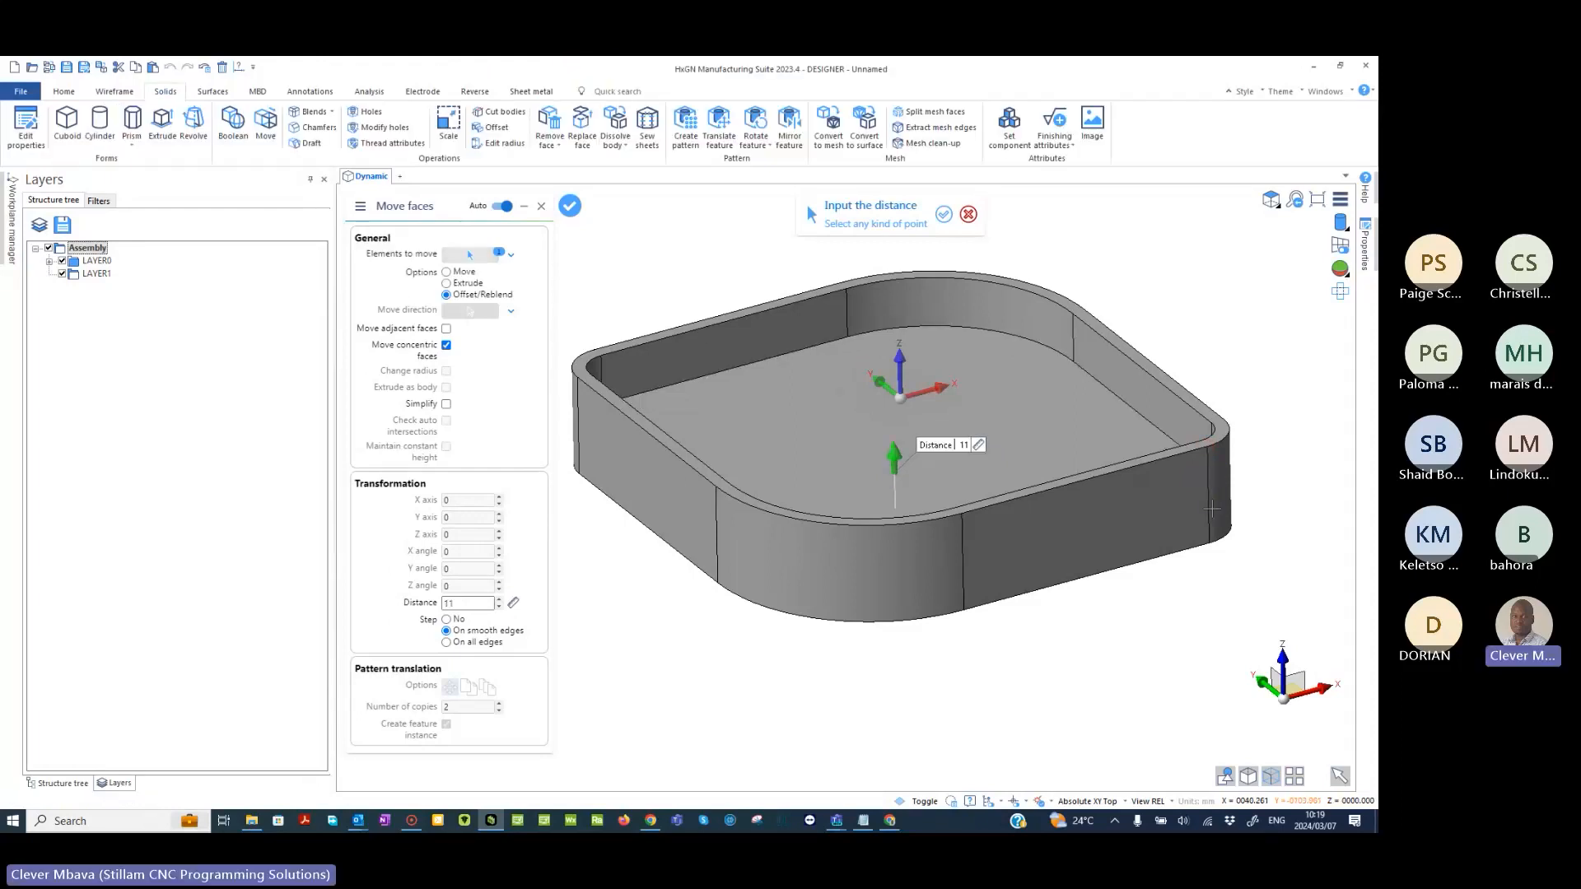
right_click(1225, 378)
middle_click_drag(931, 503, 924, 420)
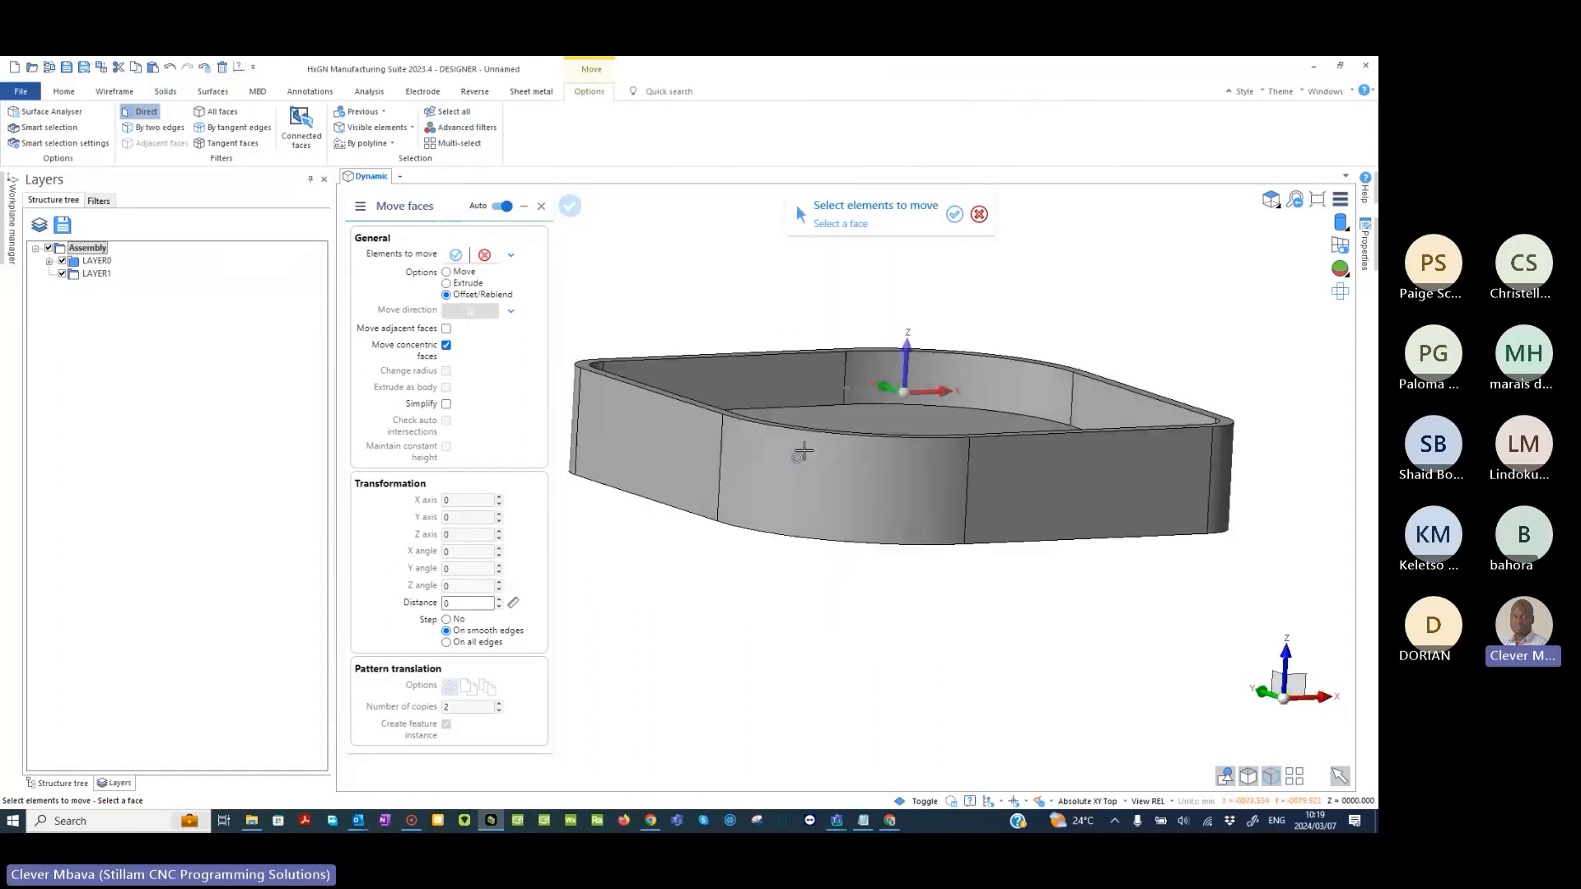
middle_click_drag(804, 451, 707, 453)
middle_click_drag(706, 453, 751, 434)
right_click(657, 286)
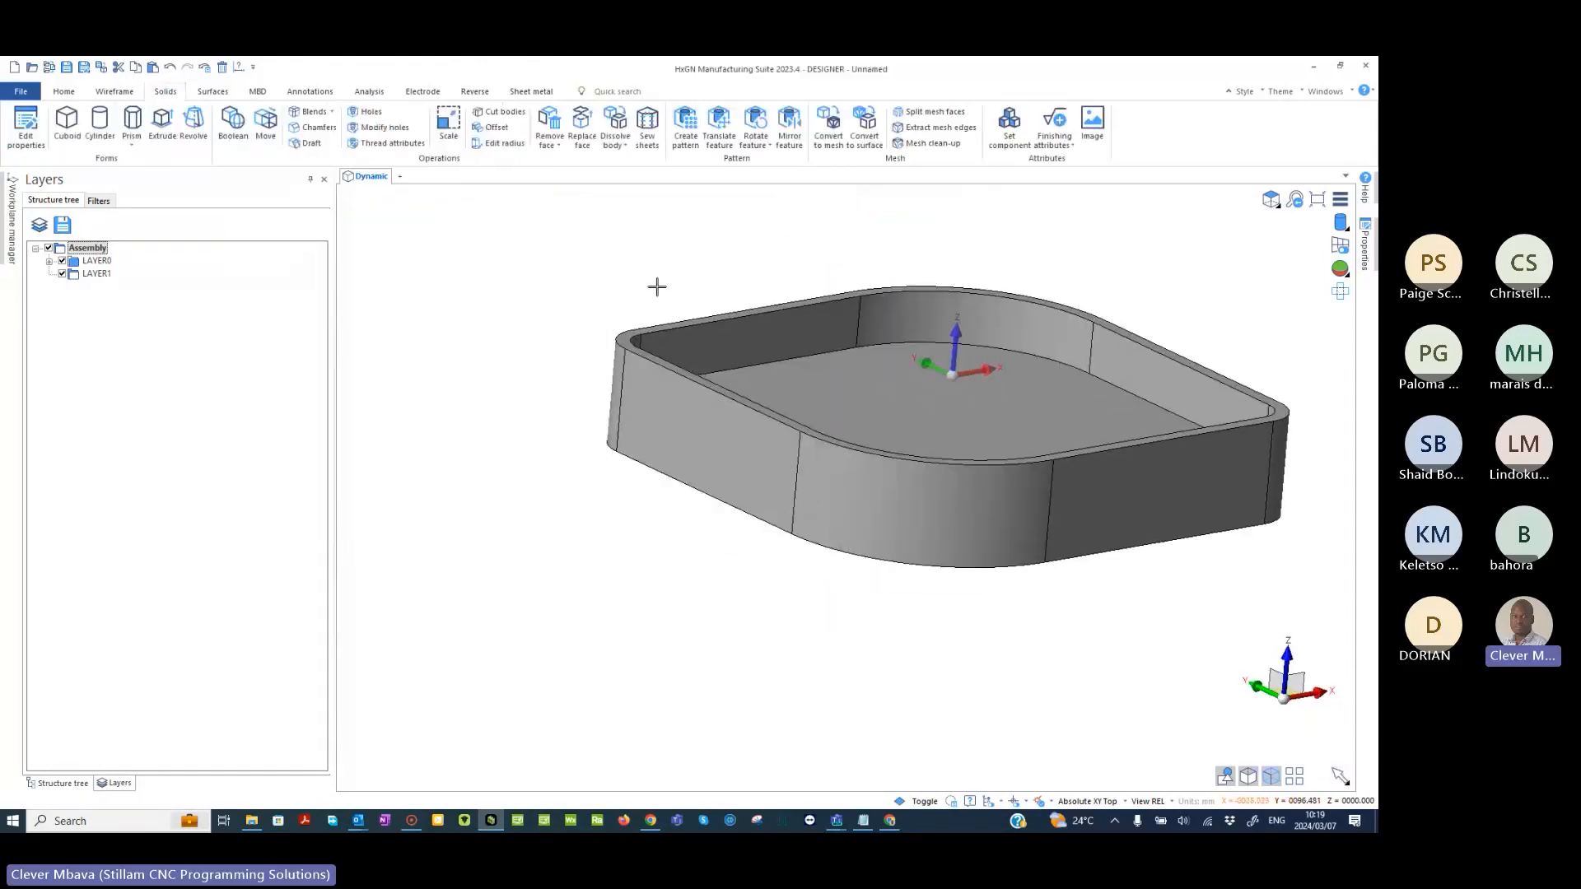
- Switch to the top view of the shelled part
middle_click_drag(971, 357, 1095, 388)
key("t")
scroll(922, 449, "up", 2)
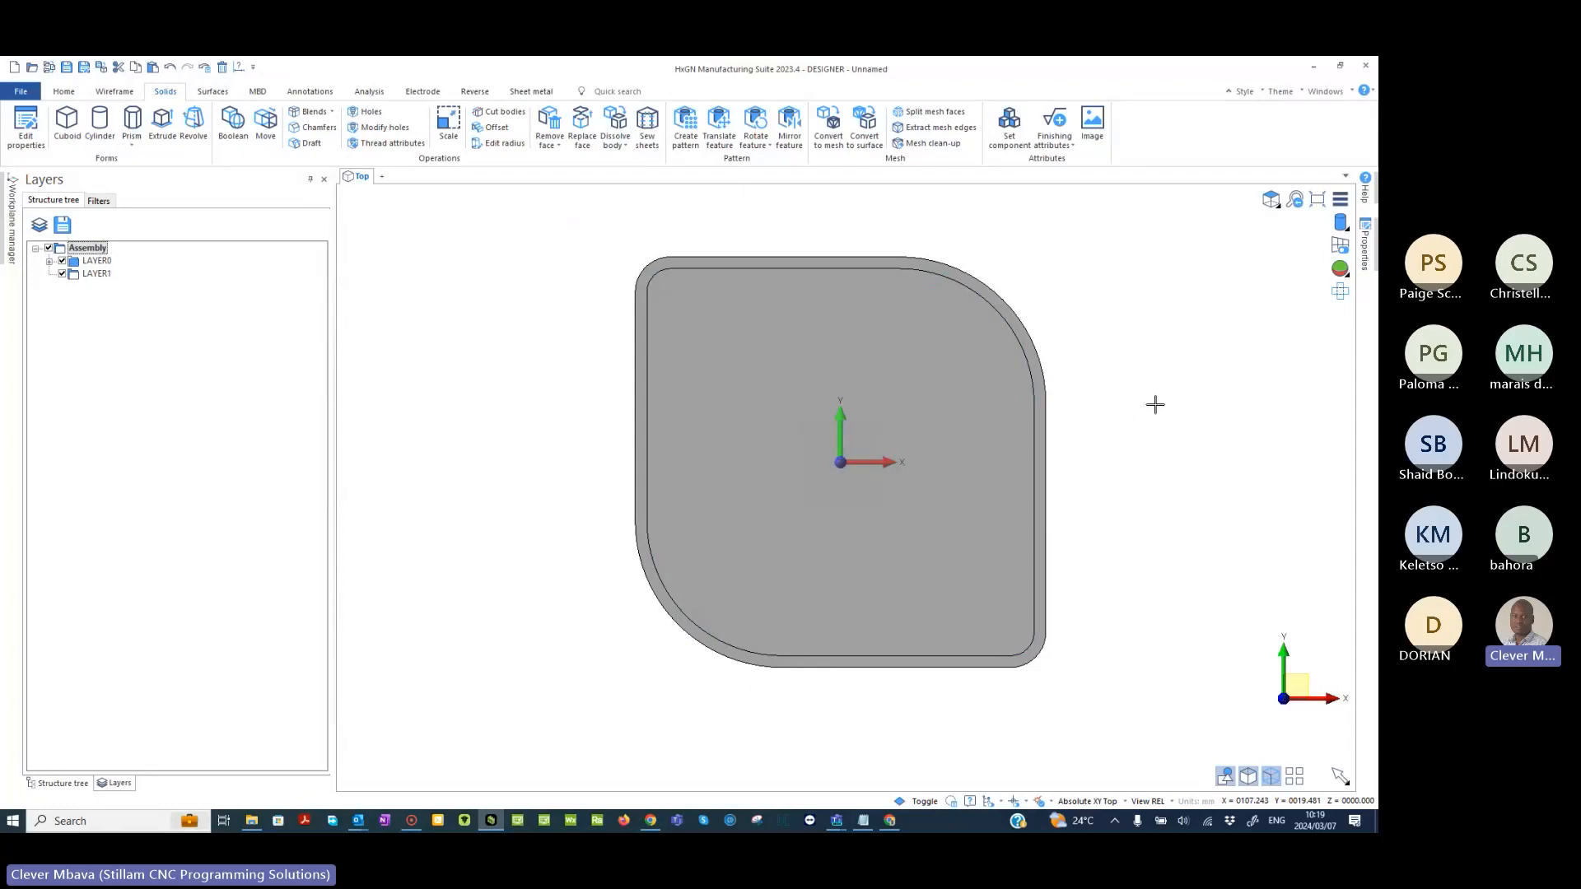
- Examine the shelled part in its standard orthographic views and return to the top view
key("F6")
key("F7")
key("F8")
key("F5")
key("F6")
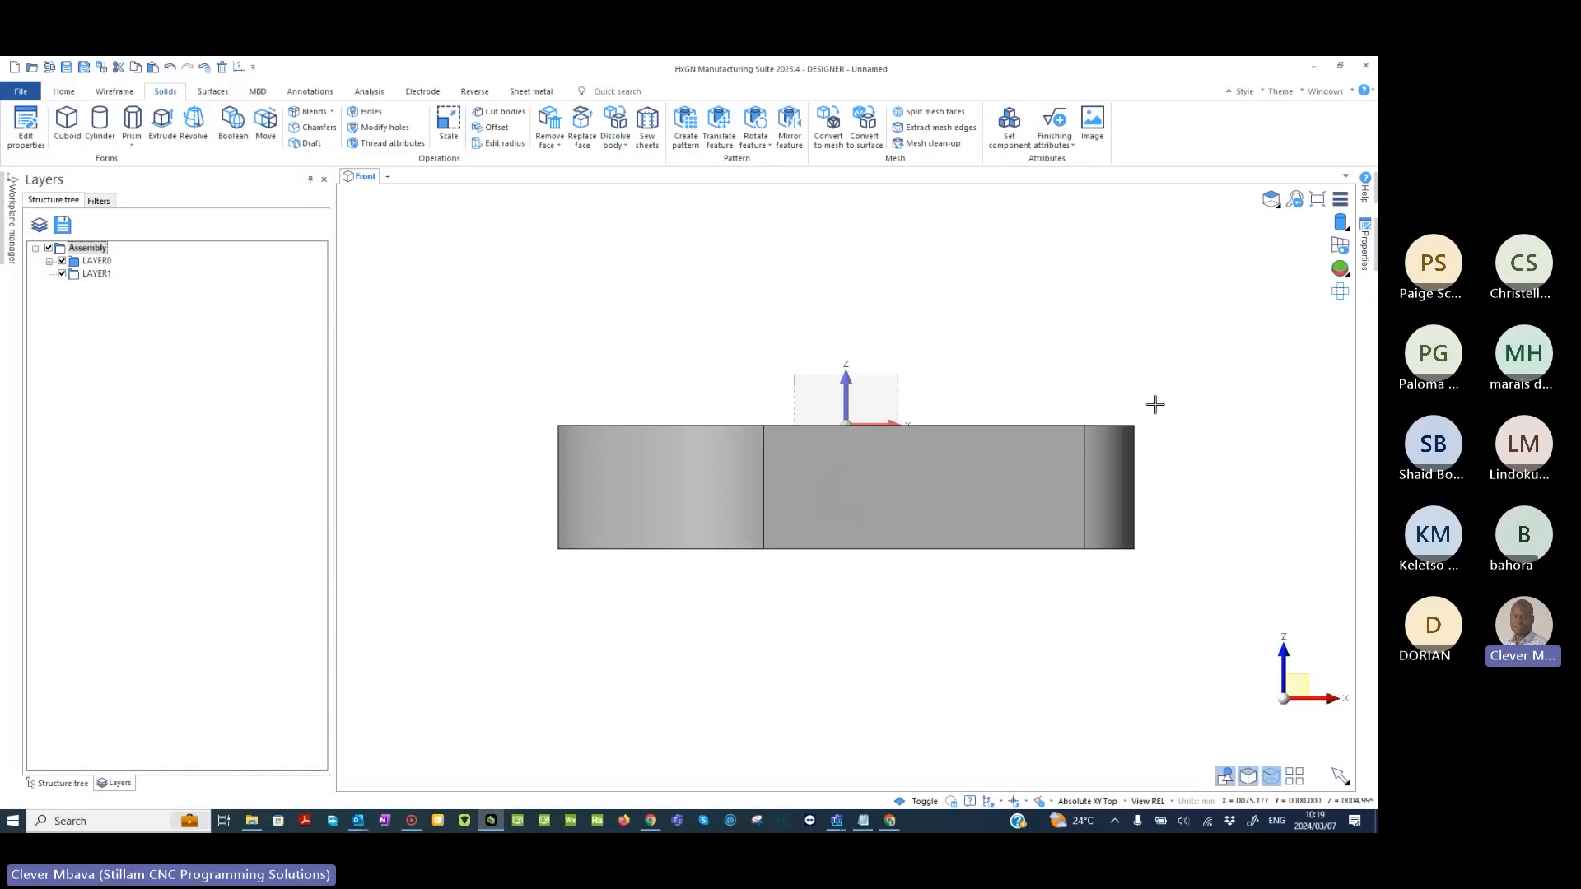
key("F8")
key("F5")
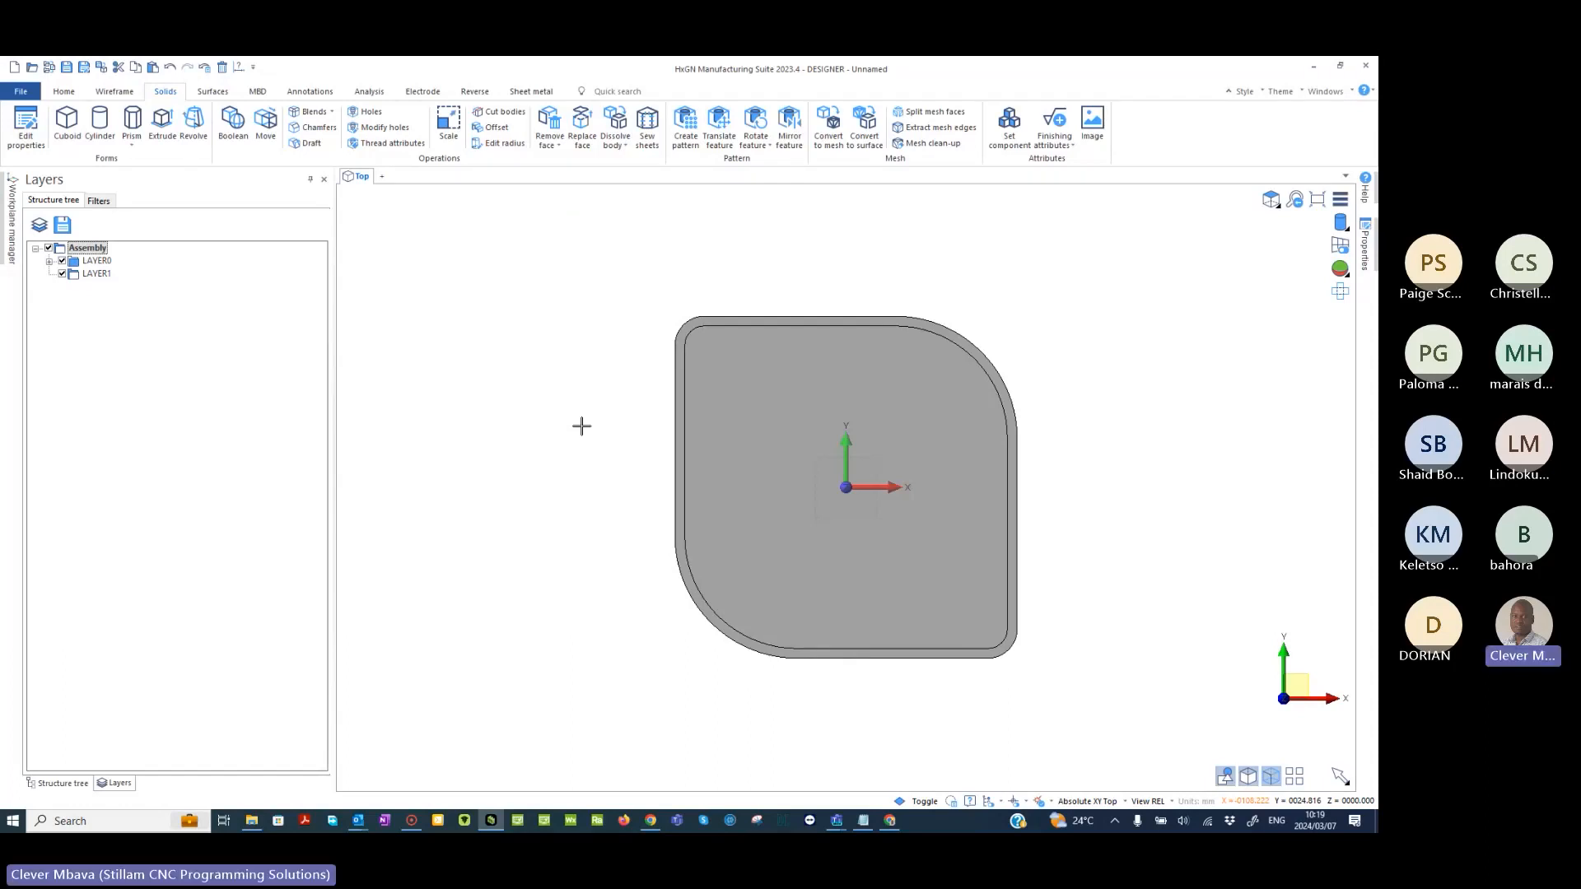
- Start a cuboid created by position, with length 200, width 8 and height -10
scroll(677, 438, "up", 1)
middle_click_drag(653, 437, 479, 435)
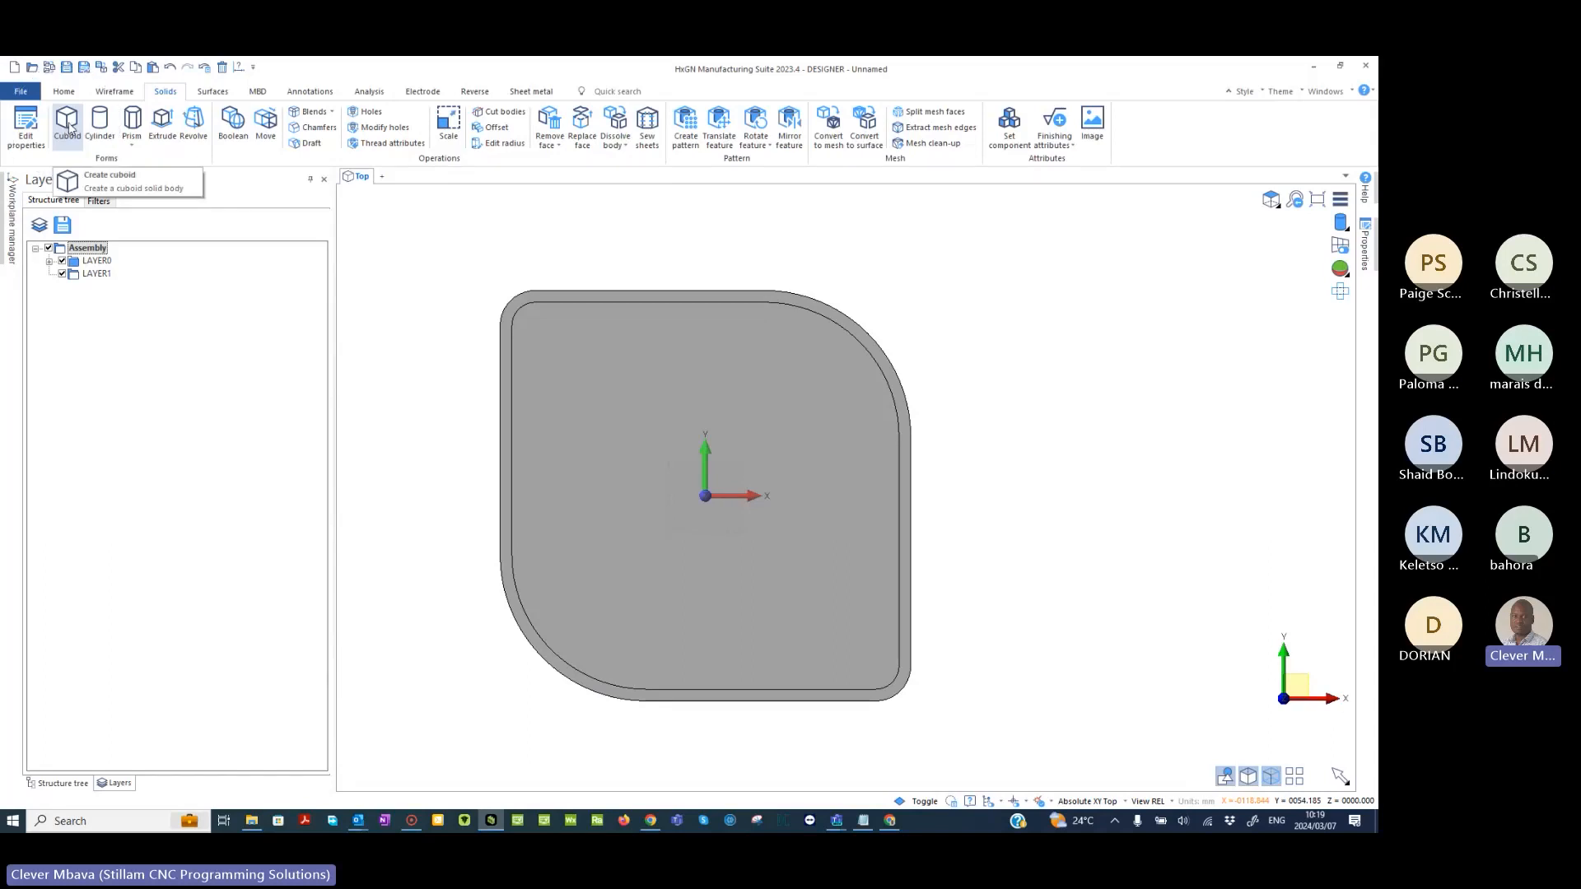
left_click(67, 126)
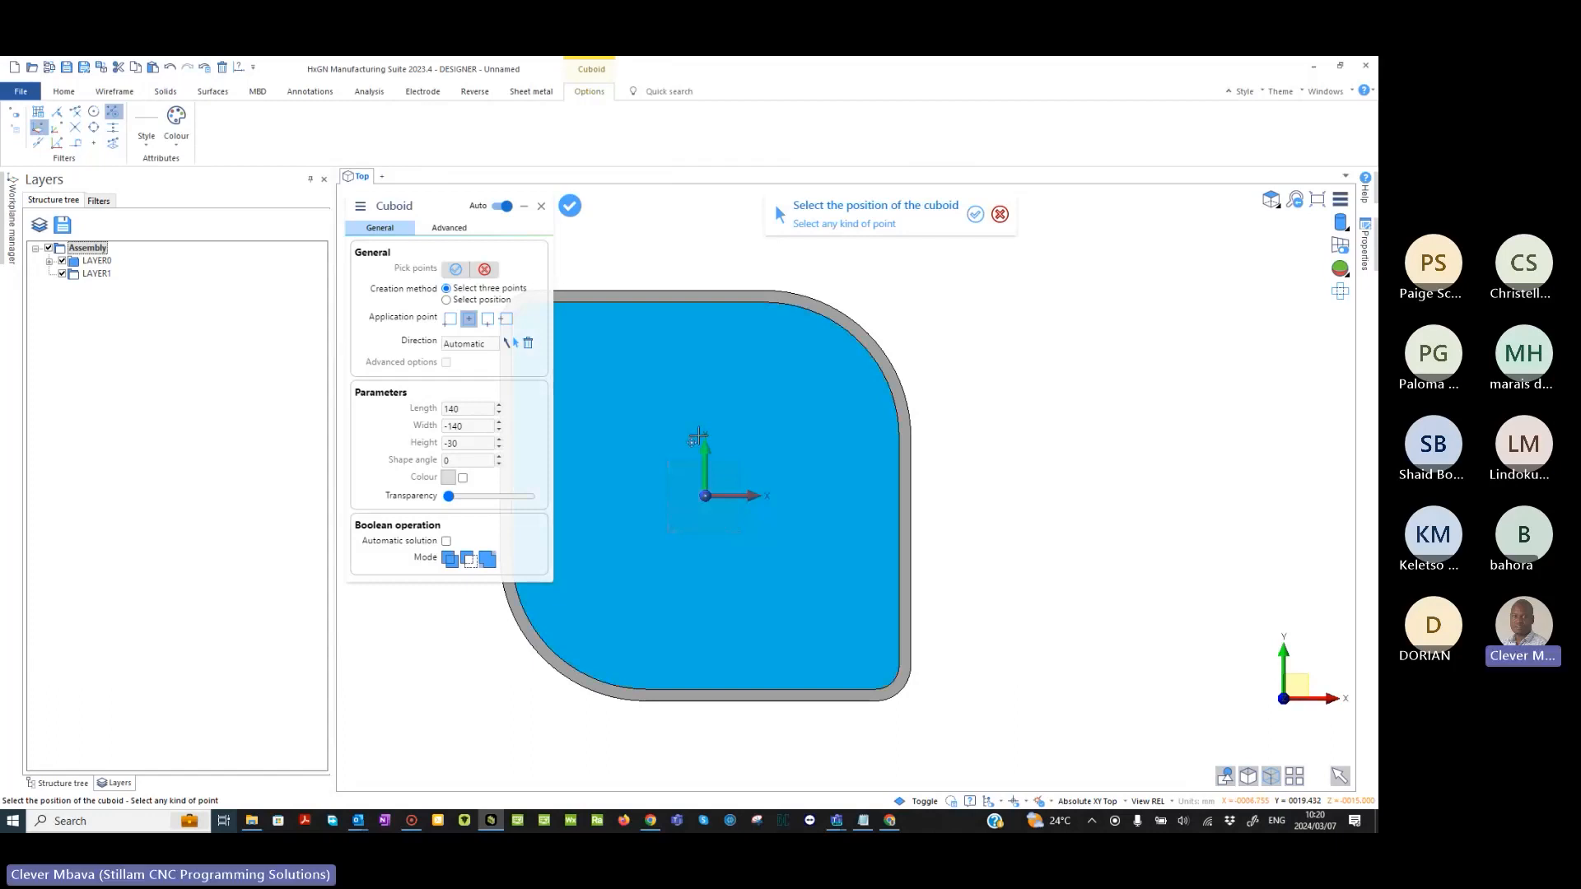
middle_click_drag(699, 436, 837, 413)
left_click(446, 301)
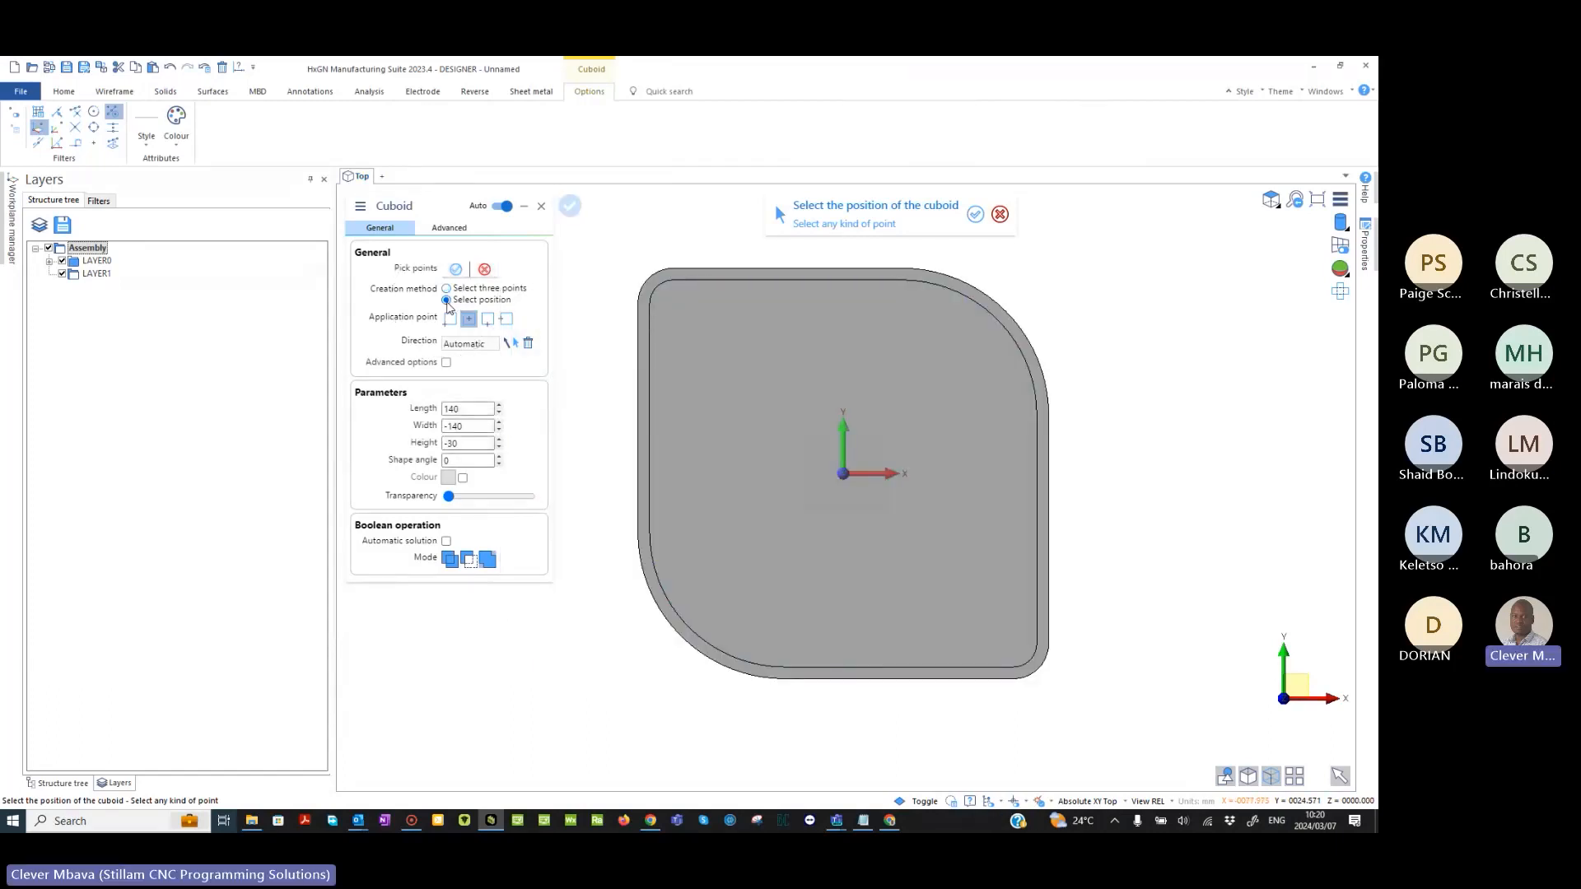
double_click(466, 409)
type("200")
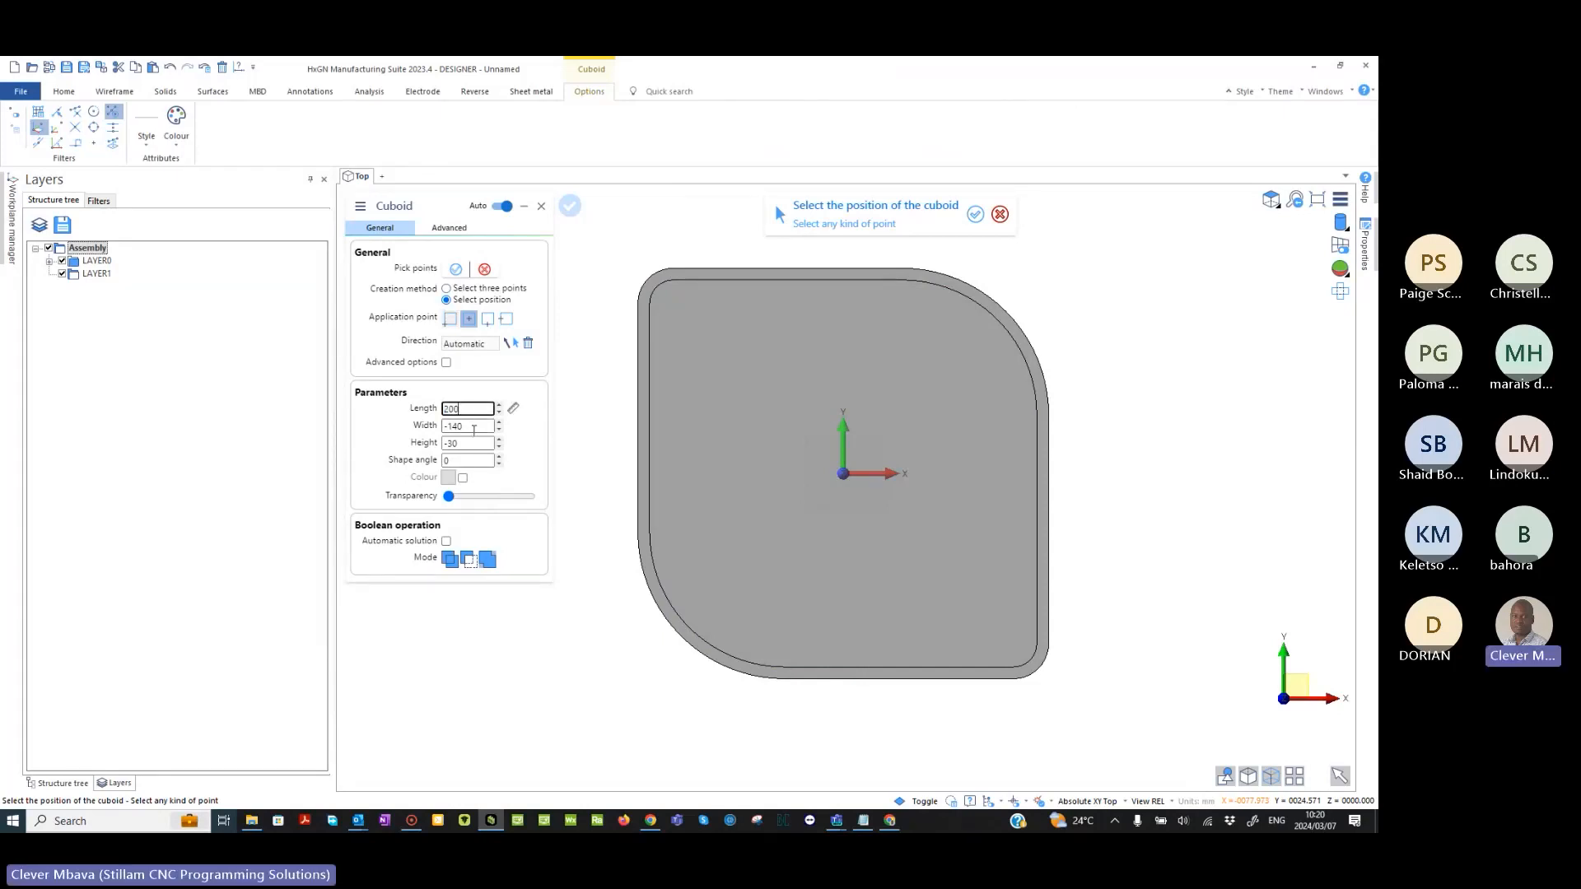
left_click(476, 426)
left_click_drag(477, 427, 427, 434)
type("8")
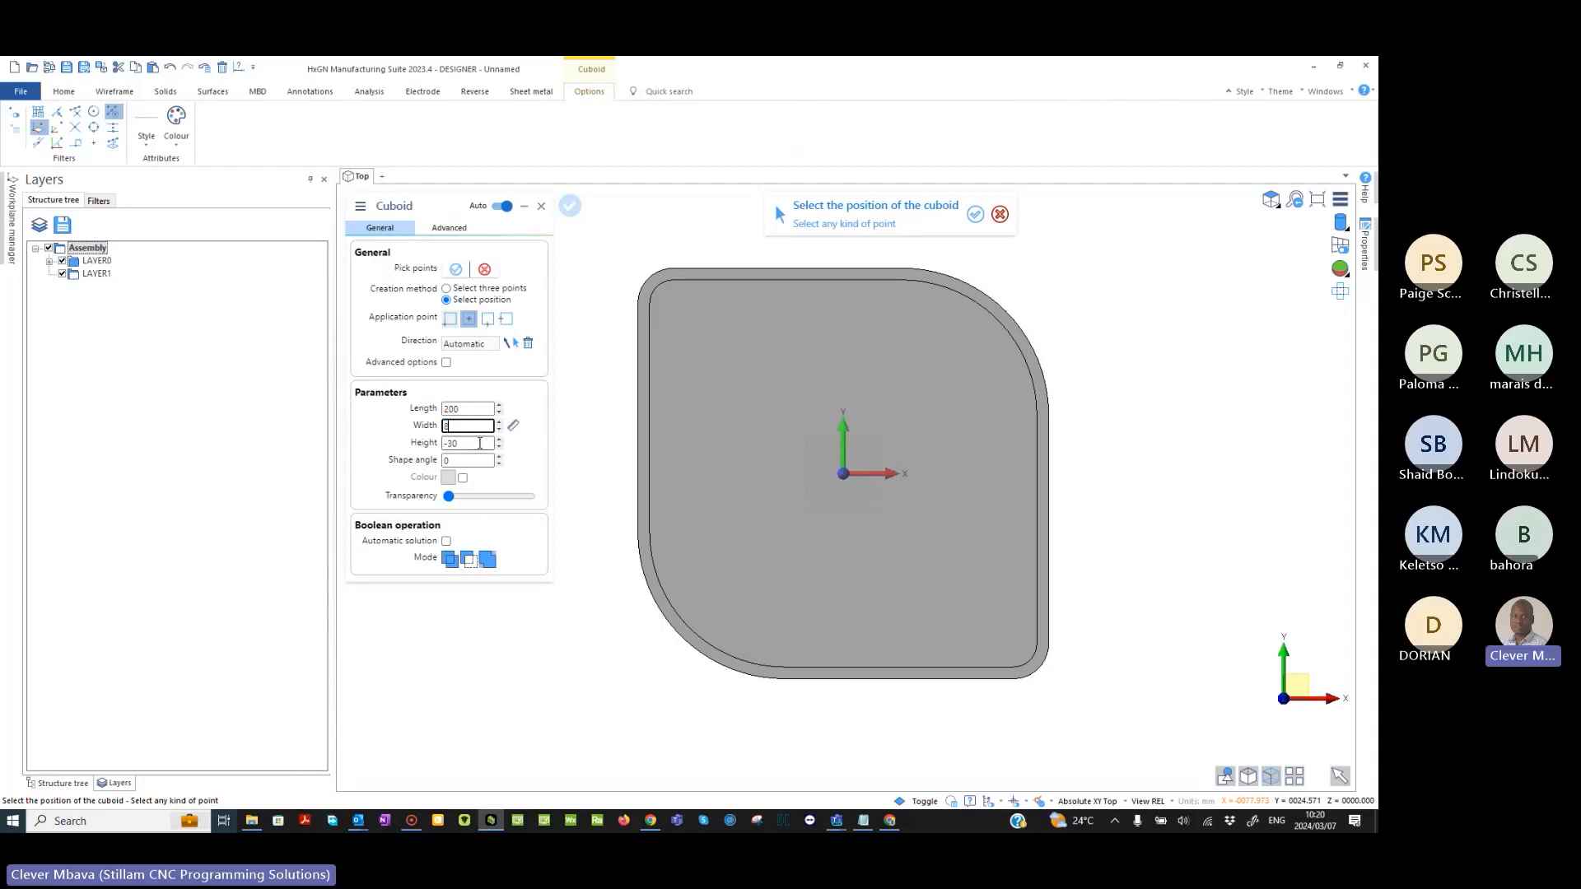
left_click_drag(480, 443, 422, 451)
type("-10")
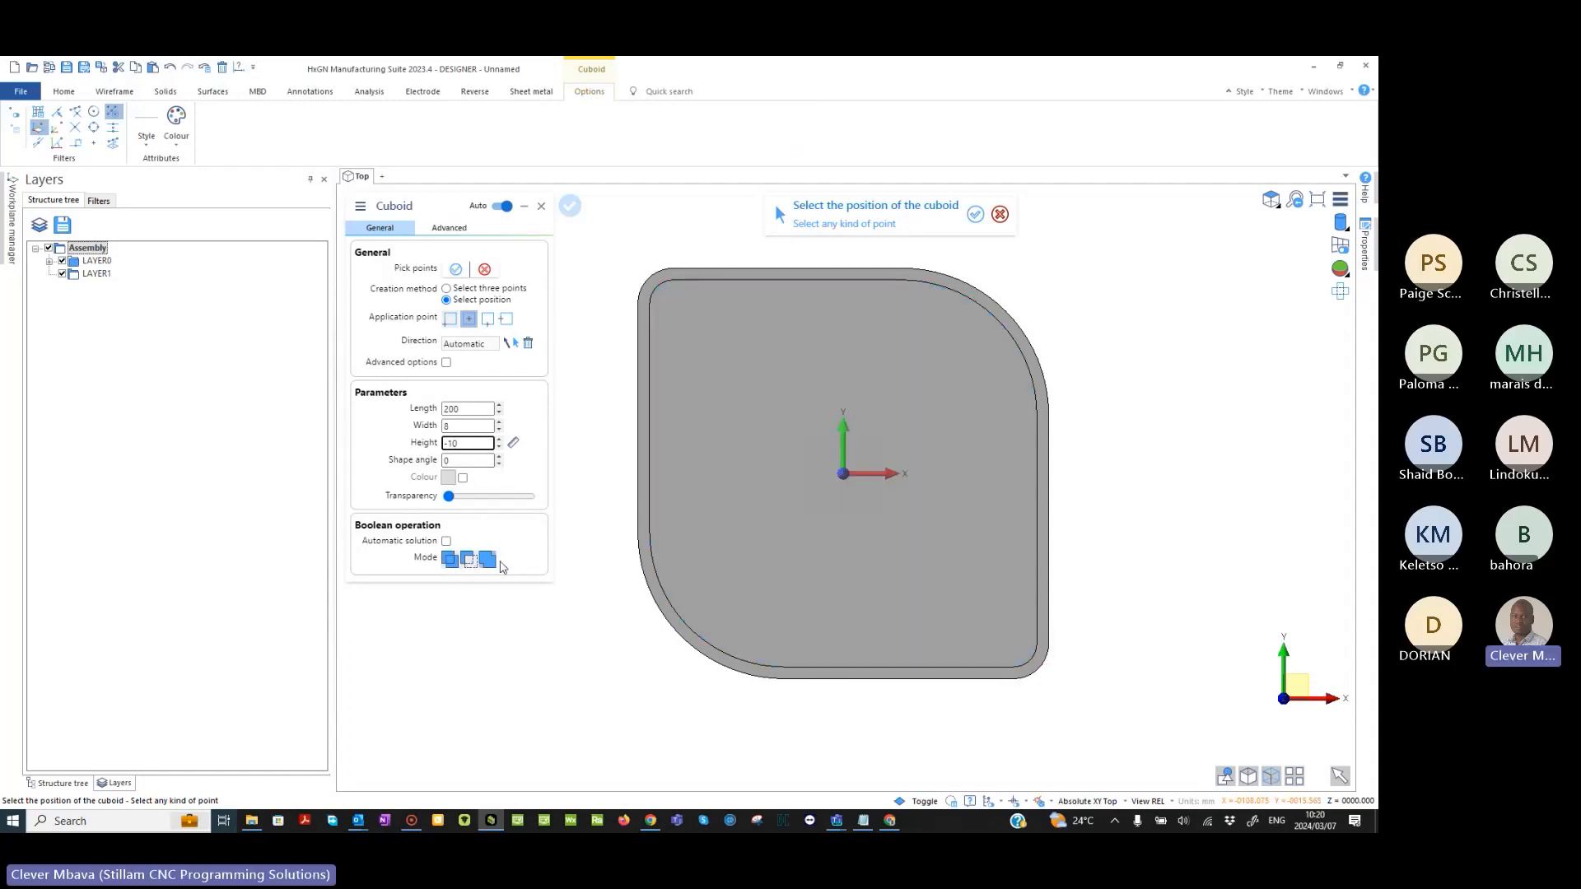
- Place the cuboid on the origin so that it crosses the middle of the shelled part
left_click(486, 561)
left_click(467, 561)
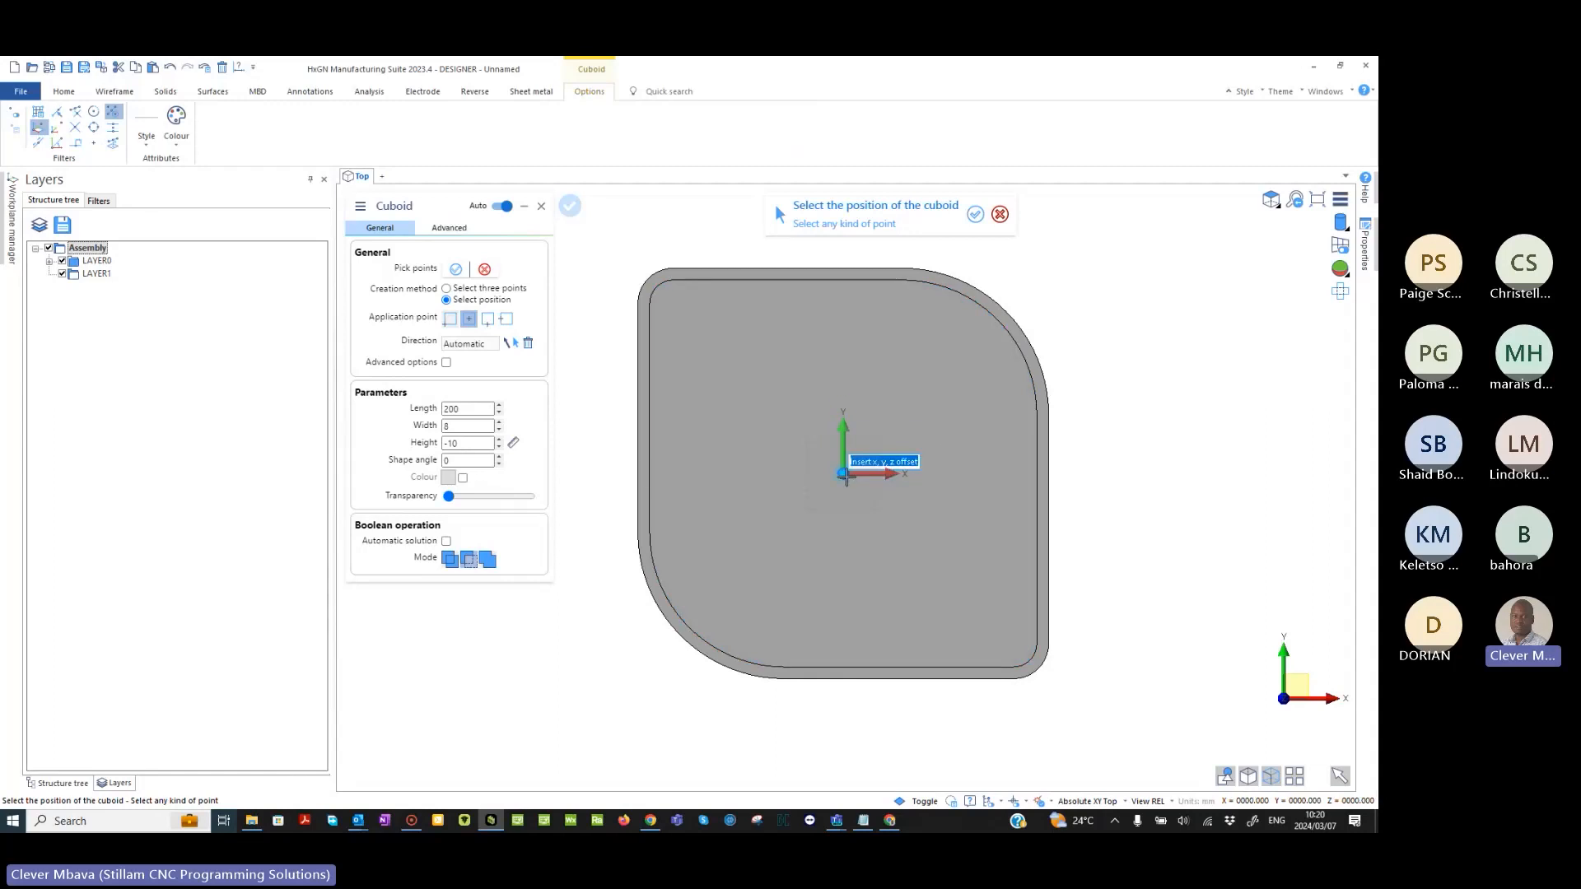
left_click(846, 476)
mouse_move(846, 476)
middle_mouse_down()
mouse_move(872, 512)
mouse_move(866, 480)
mouse_move(848, 583)
mouse_move(873, 535)
mouse_move(898, 543)
mouse_move(924, 514)
mouse_move(873, 470)
mouse_move(868, 489)
middle_mouse_up()
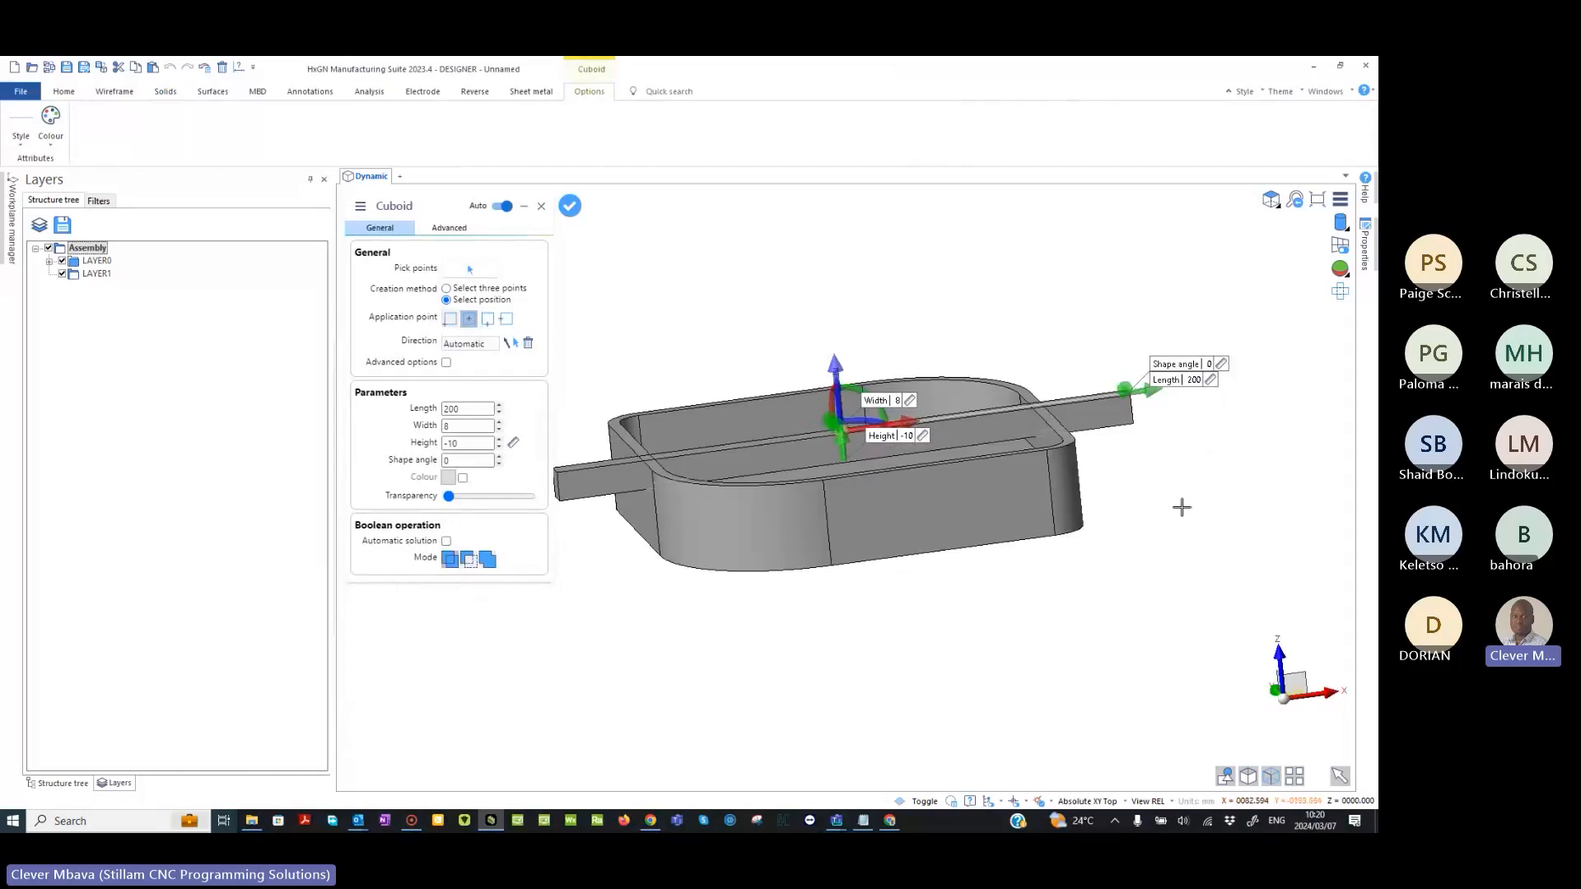
- Show the model as wireframe and, in the front view, stretch the cuboid's height to -23, past the tray floor
mouse_move(1340, 224)
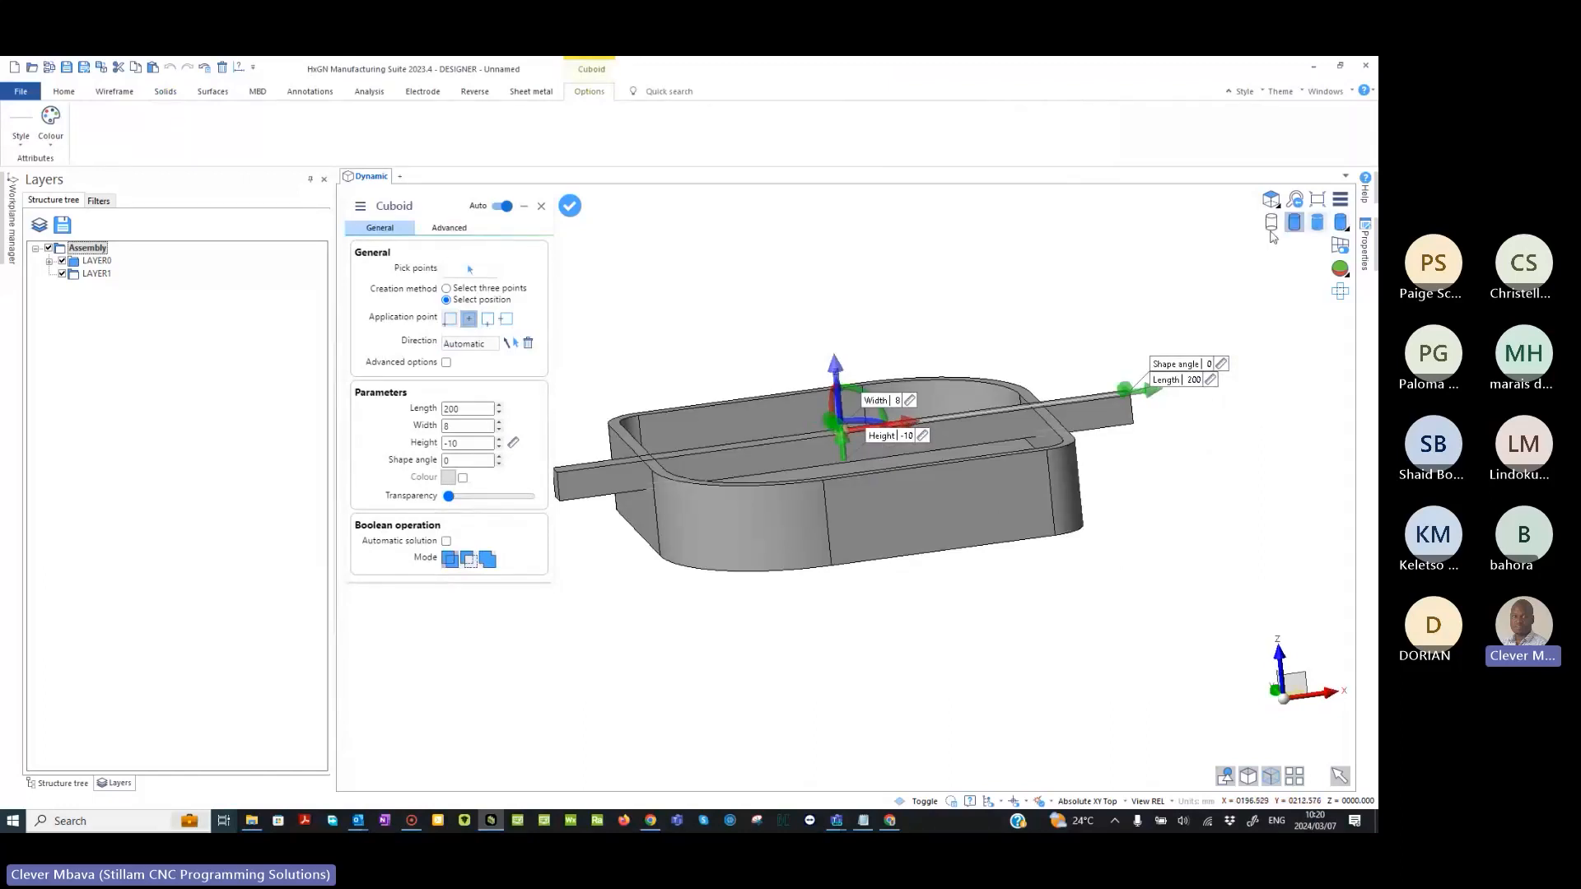
left_click(1271, 224)
middle_click_drag(853, 508, 728, 475)
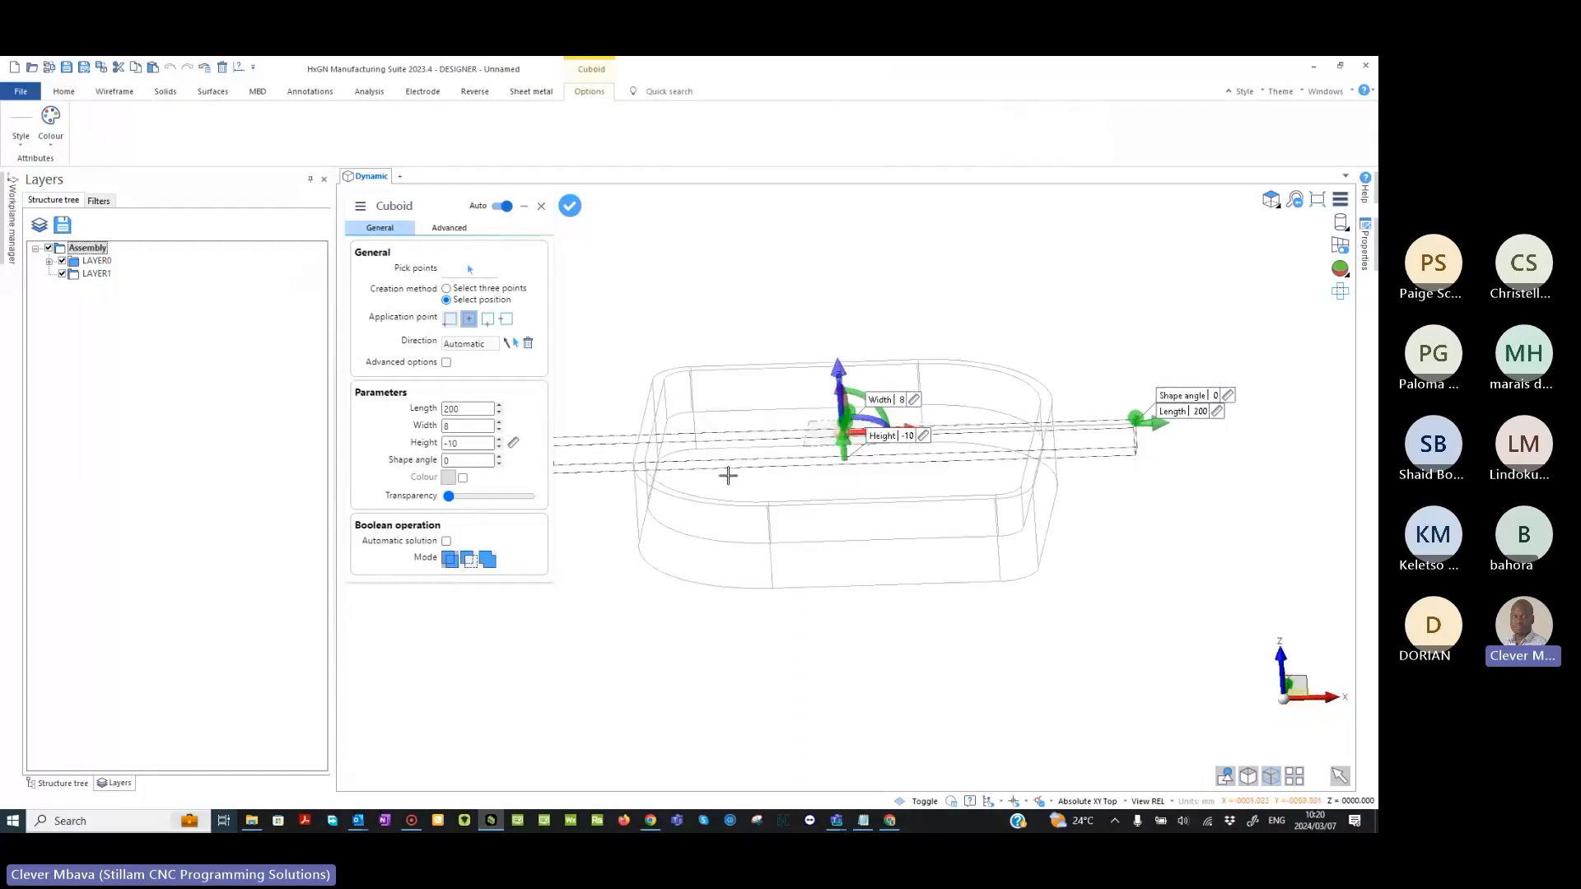
key("F5")
key("F6")
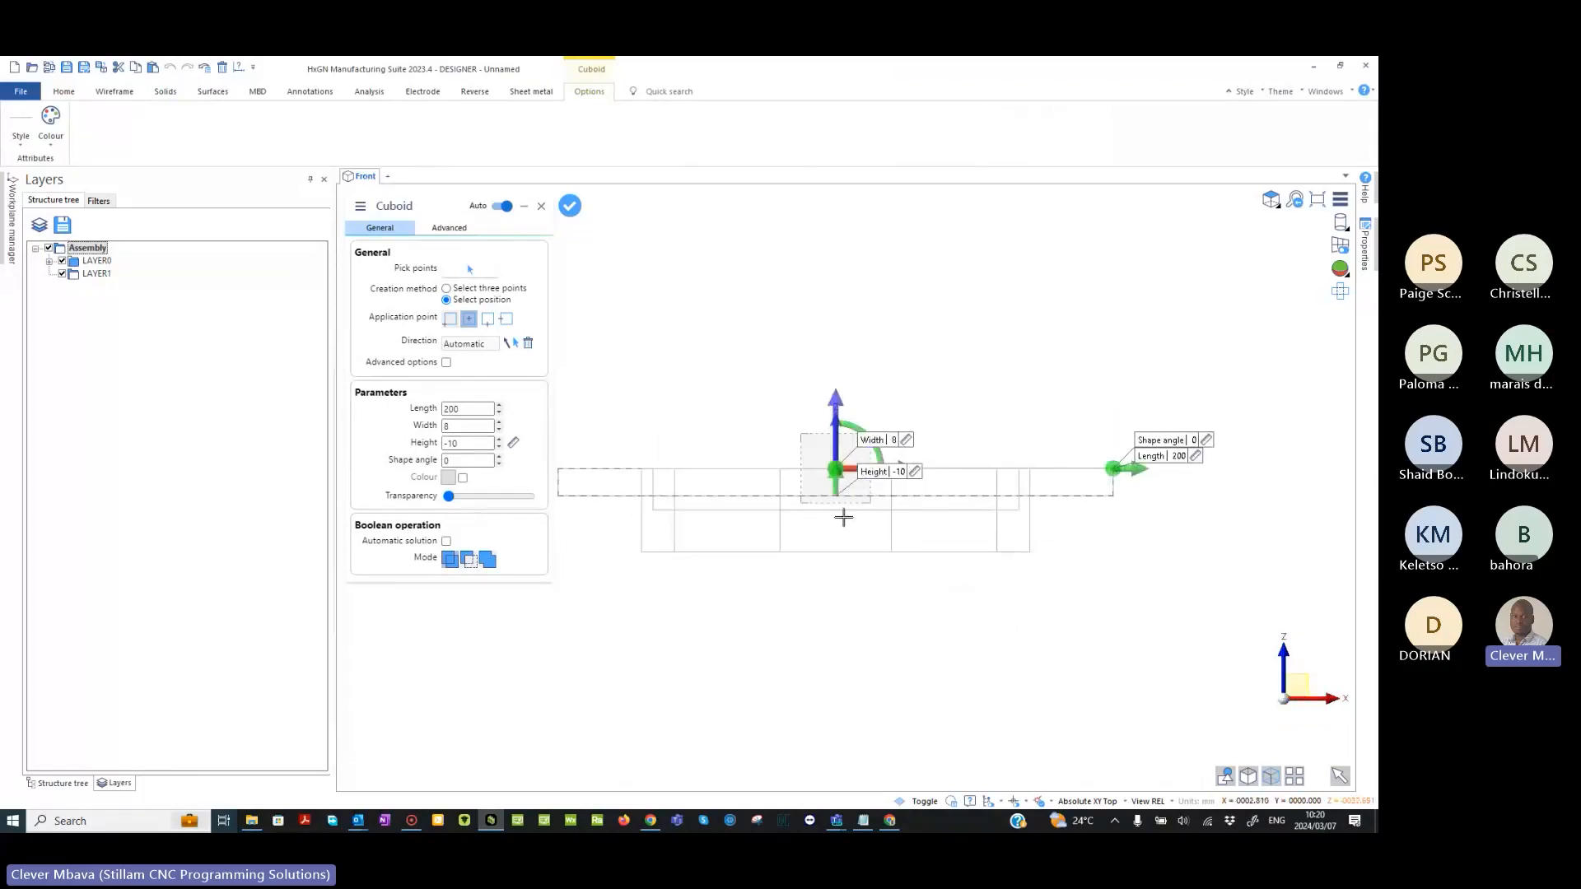
left_click_drag(835, 486, 835, 524)
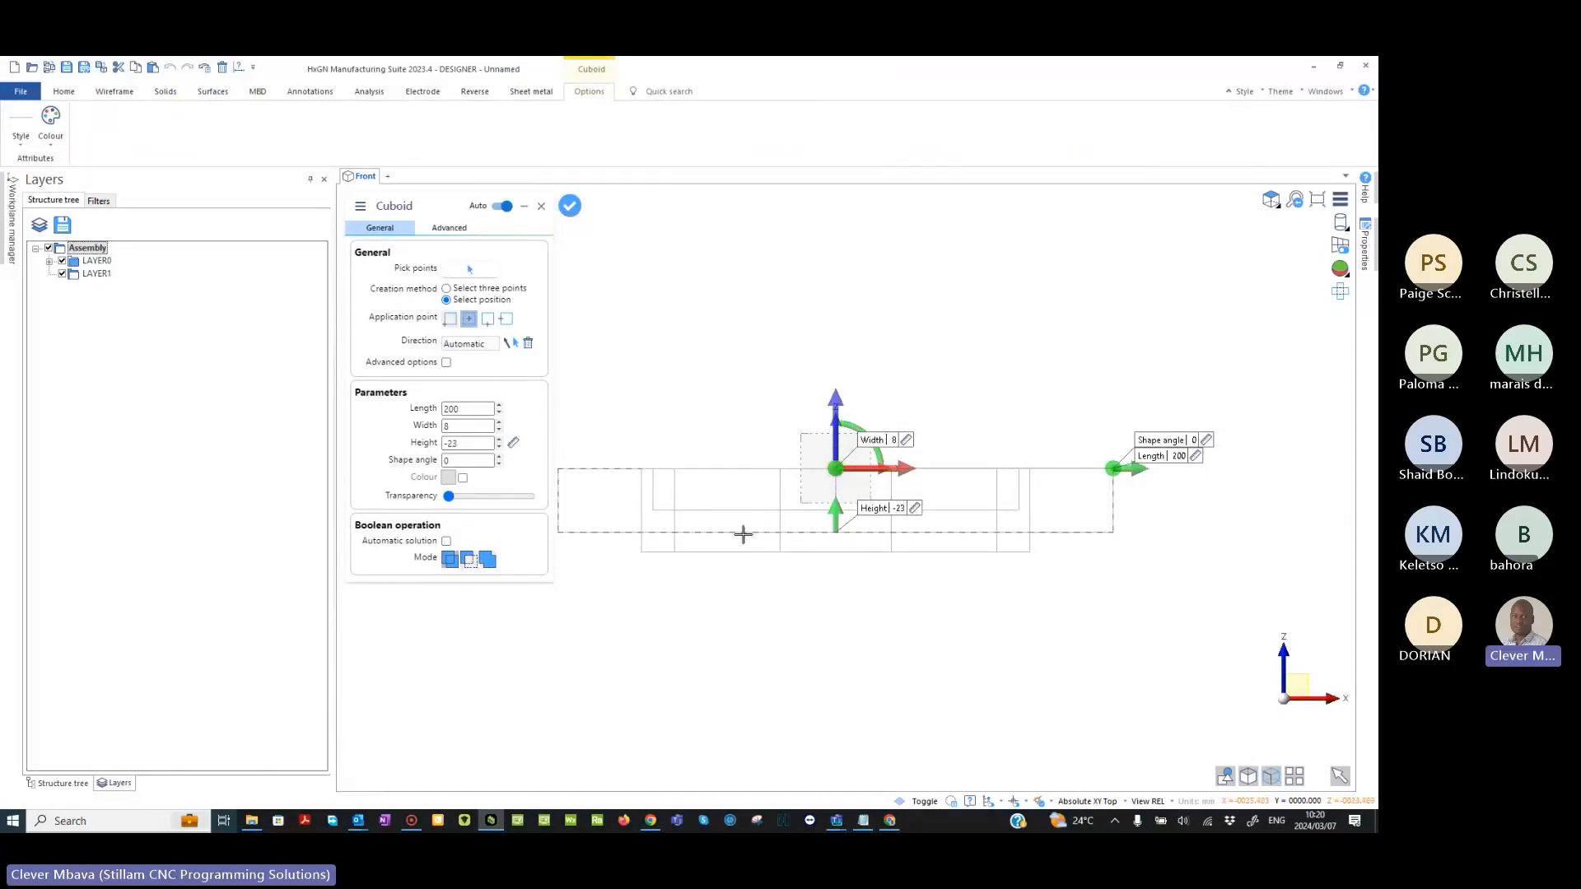
- Return the model to shaded display in a tilted 3D view
middle_click_drag(943, 390, 953, 441)
mouse_move(1341, 222)
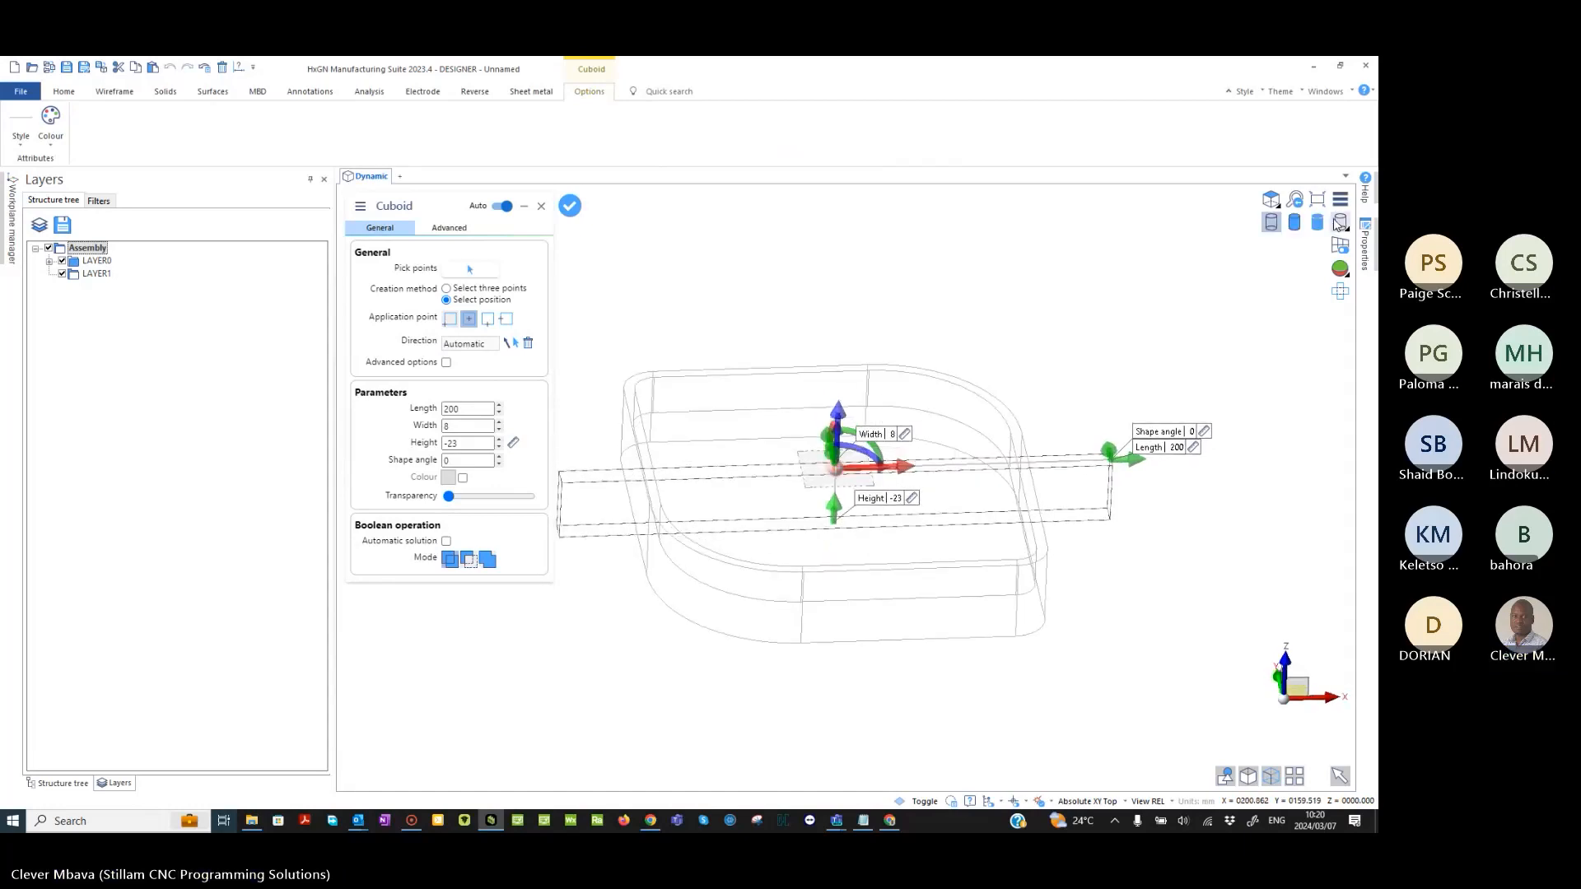
left_click(1293, 224)
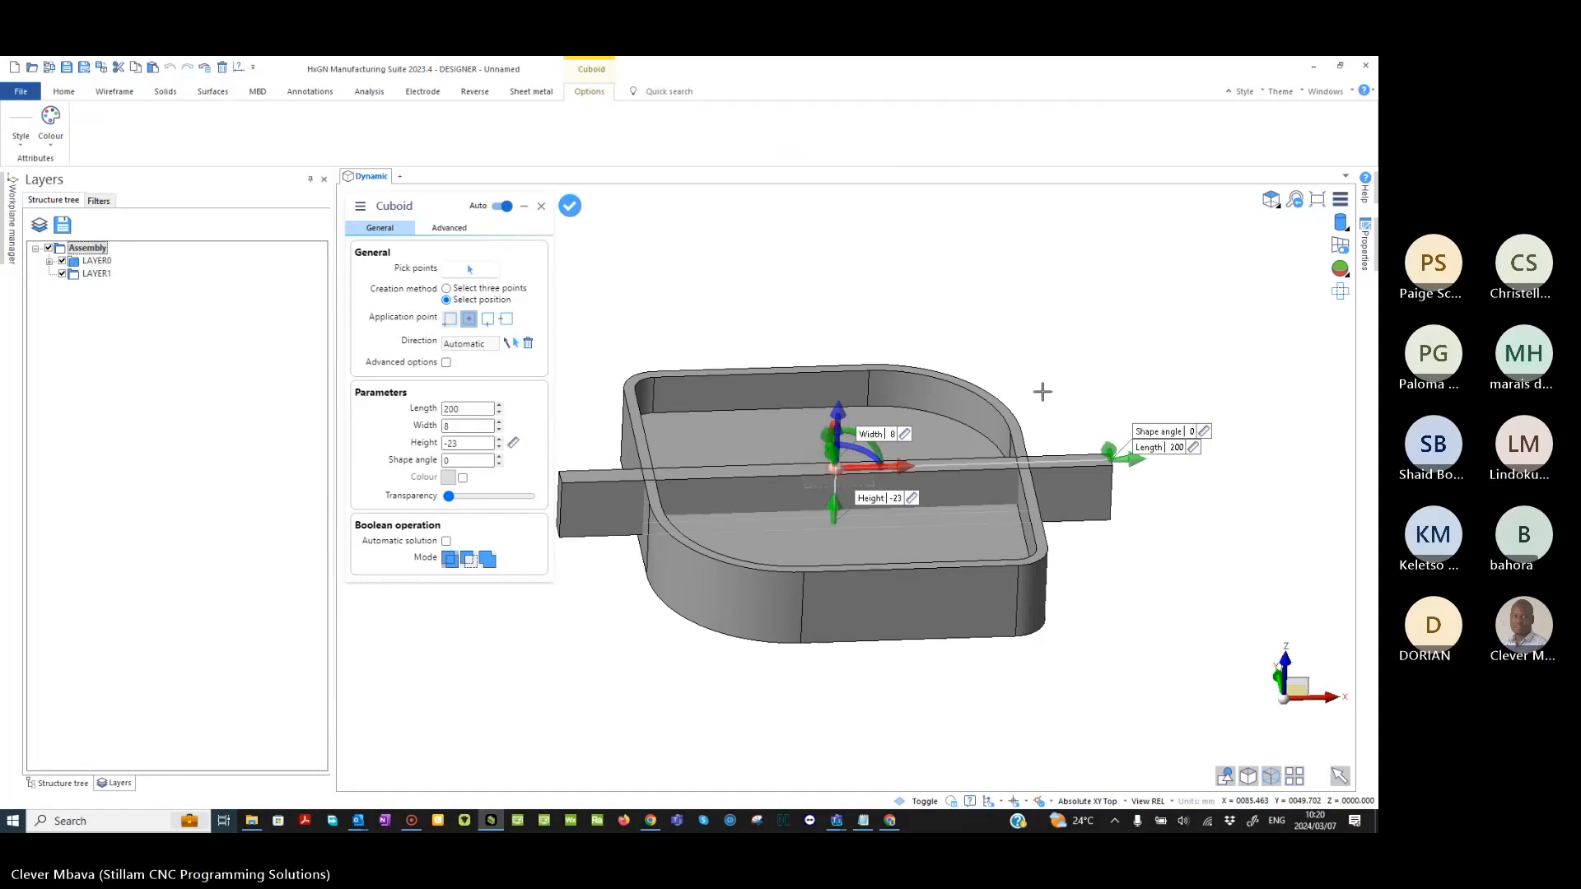
middle_click_drag(1036, 338, 1030, 374)
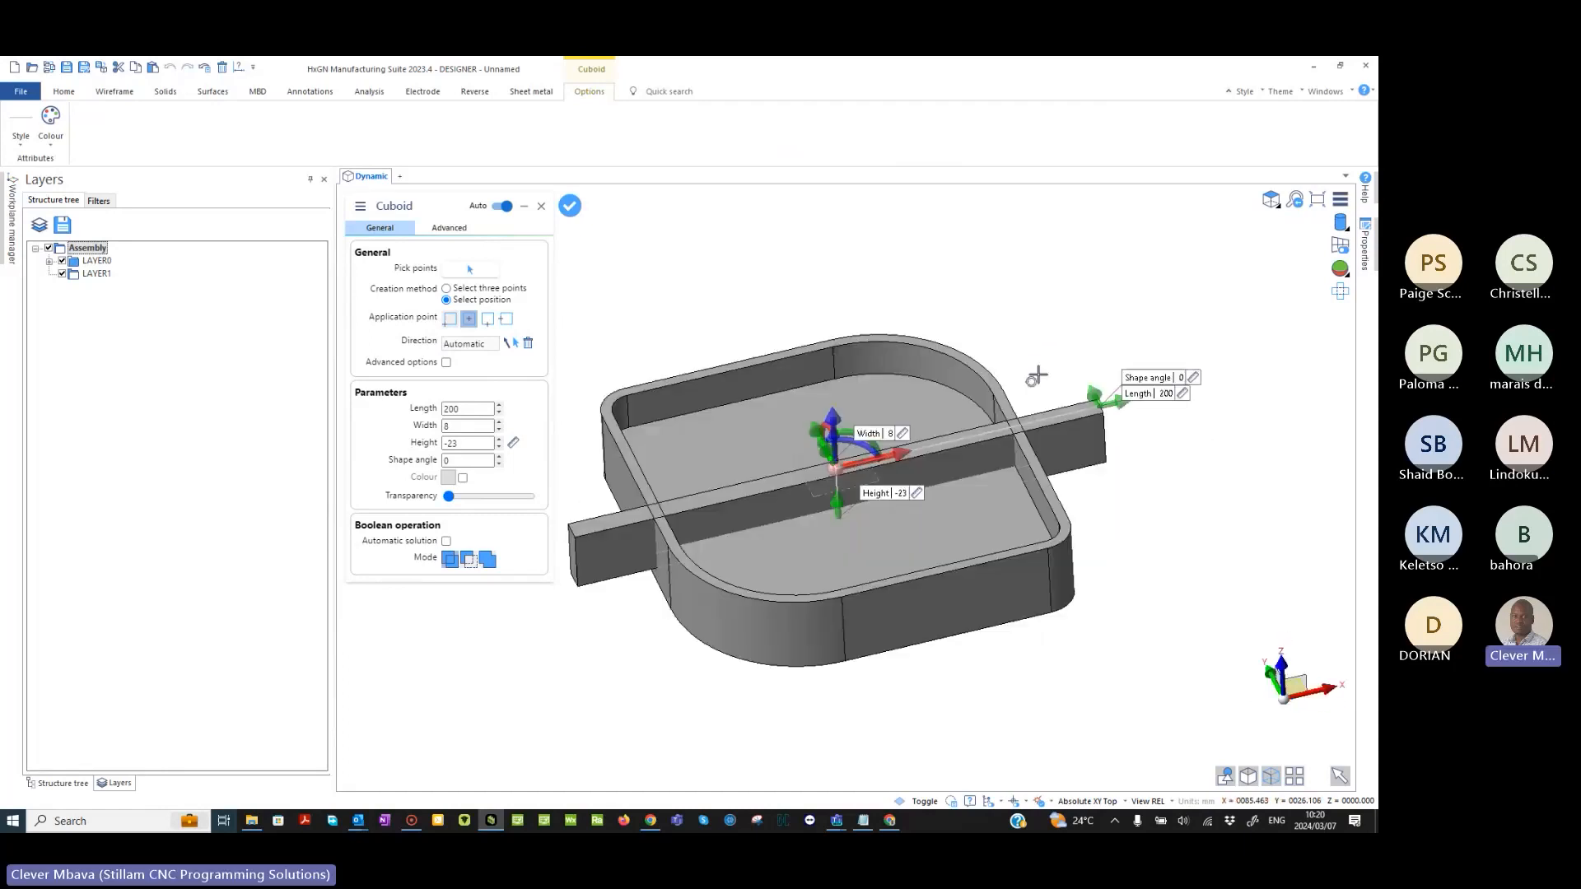
- Change the cuboid's boolean mode to preview it as a separate body and inspect where it crosses the walls
middle_click_drag(572, 592, 674, 644)
scroll(676, 553, "up", 2)
middle_click_drag(676, 552, 657, 496)
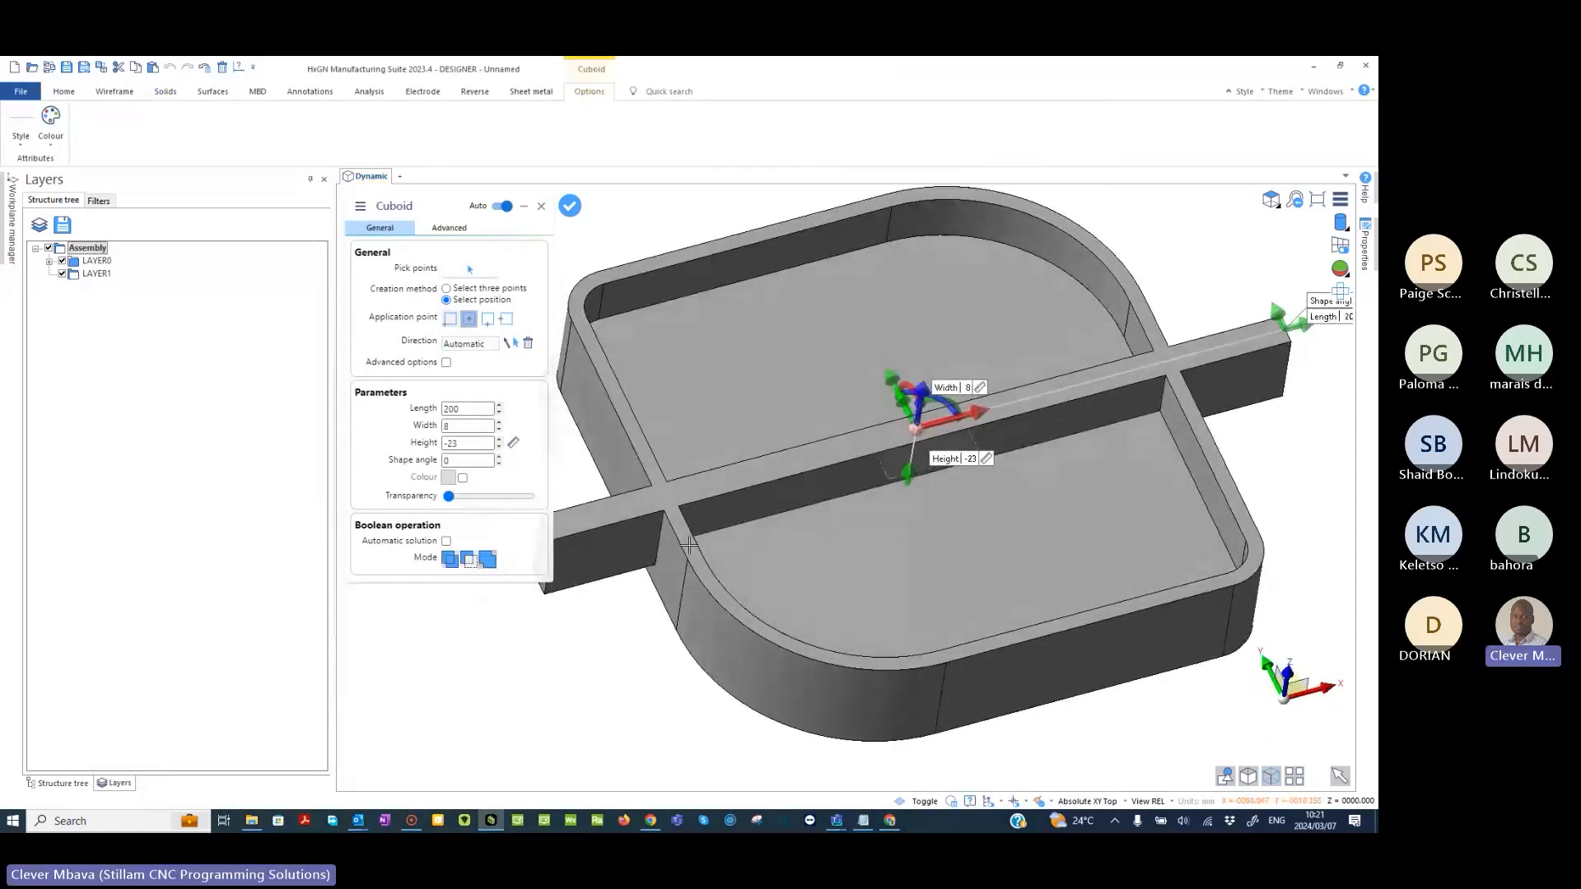
left_click(450, 560)
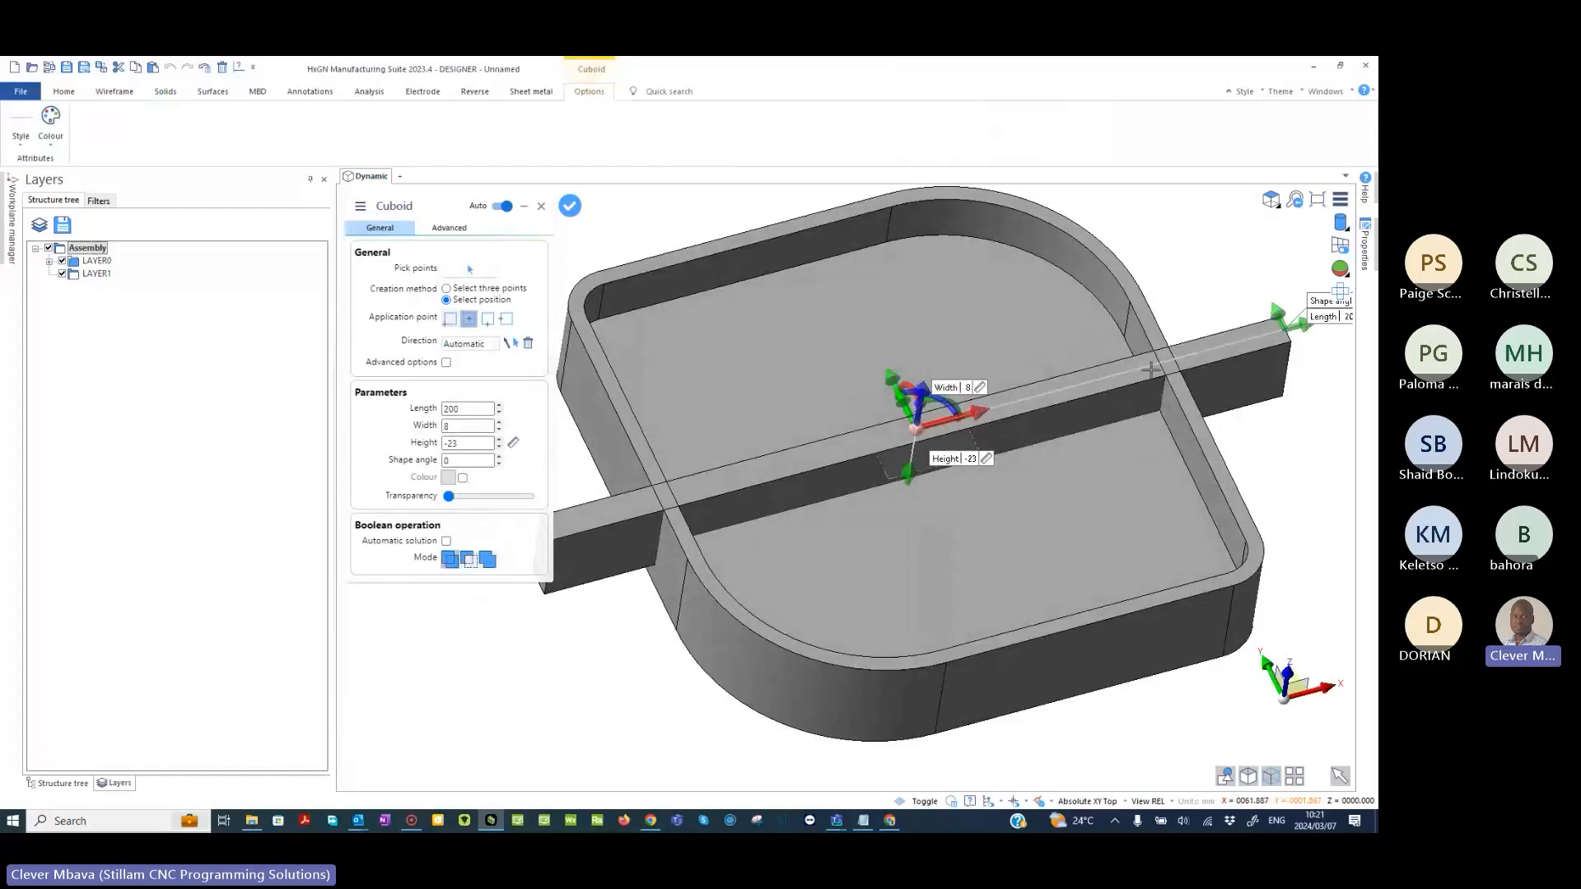
middle_click_drag(1124, 444, 1047, 504)
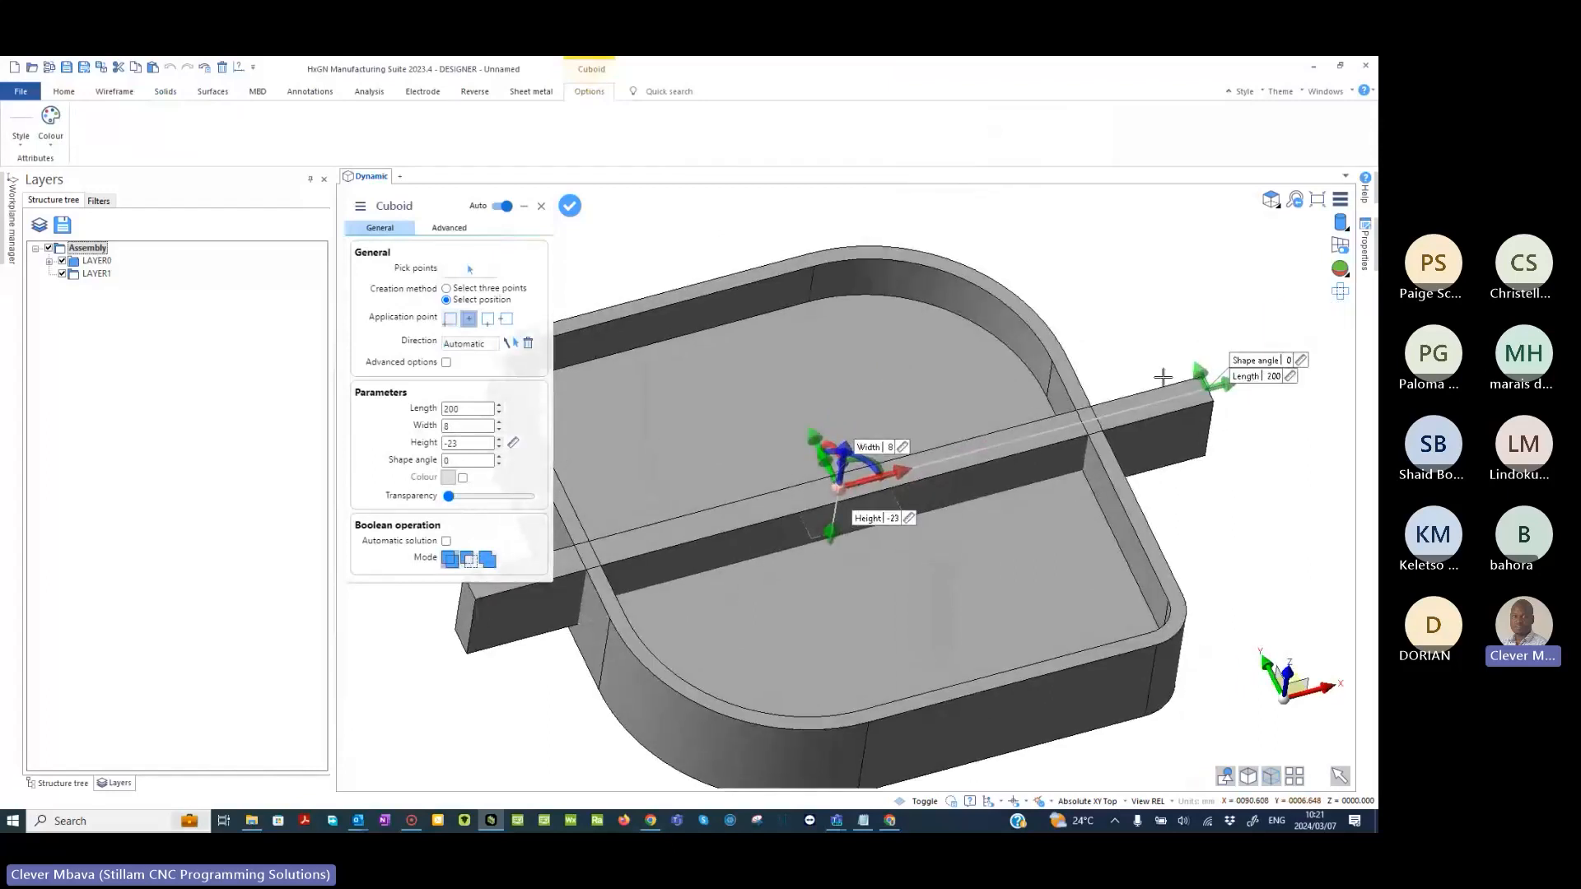
middle_click_drag(1161, 376, 1205, 349)
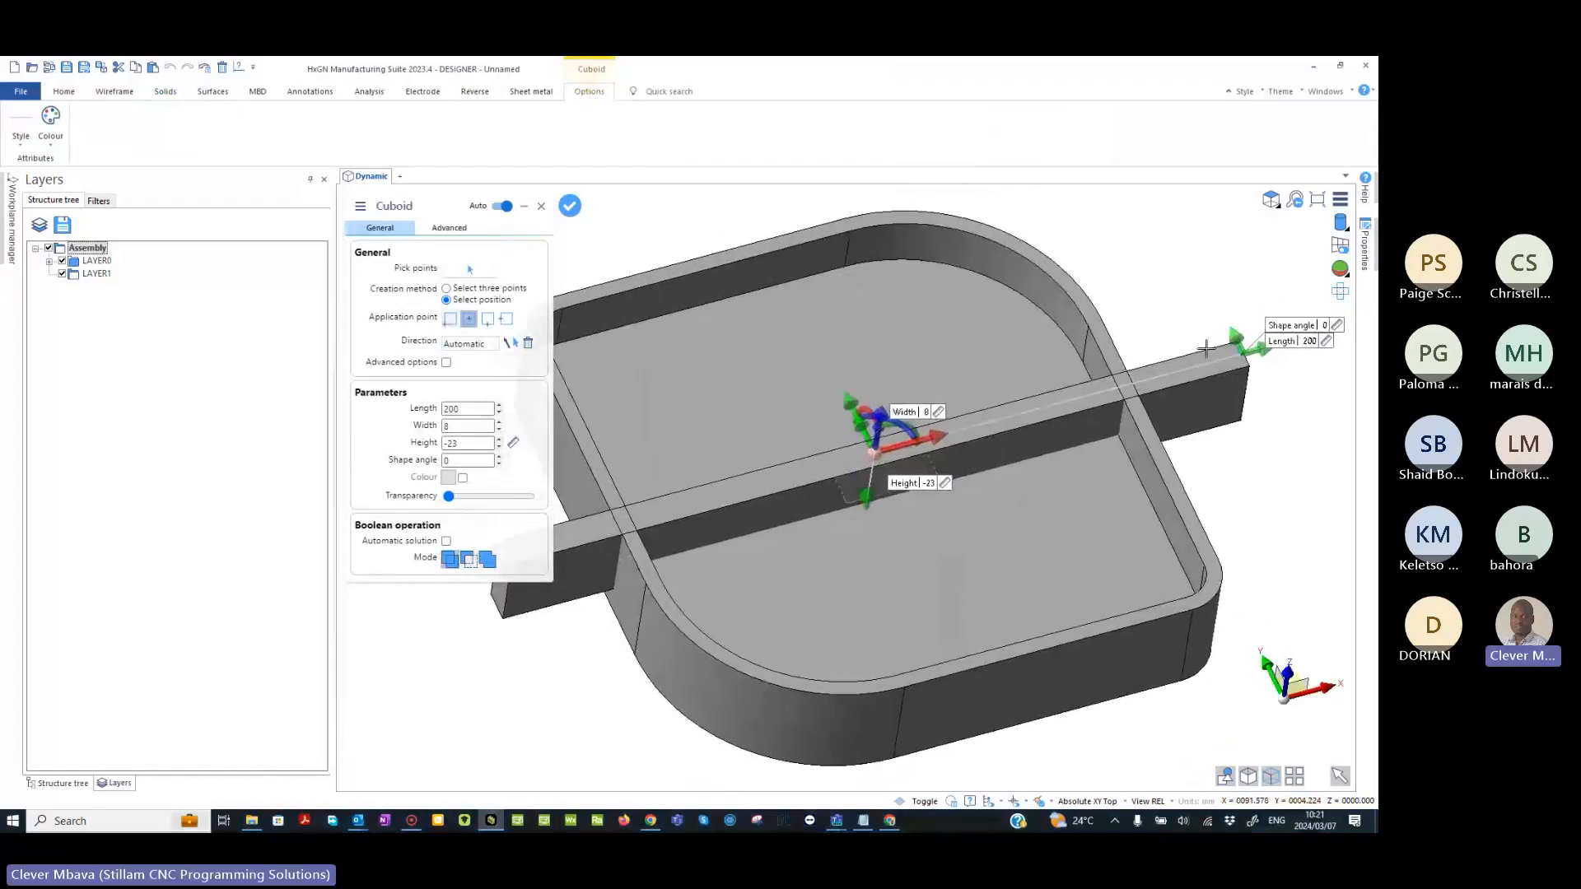
scroll(1205, 349, "down", 2)
- Turn the cuboid in the top view and set its shape angle to 45
key("F5")
left_click_drag(1083, 452, 999, 290)
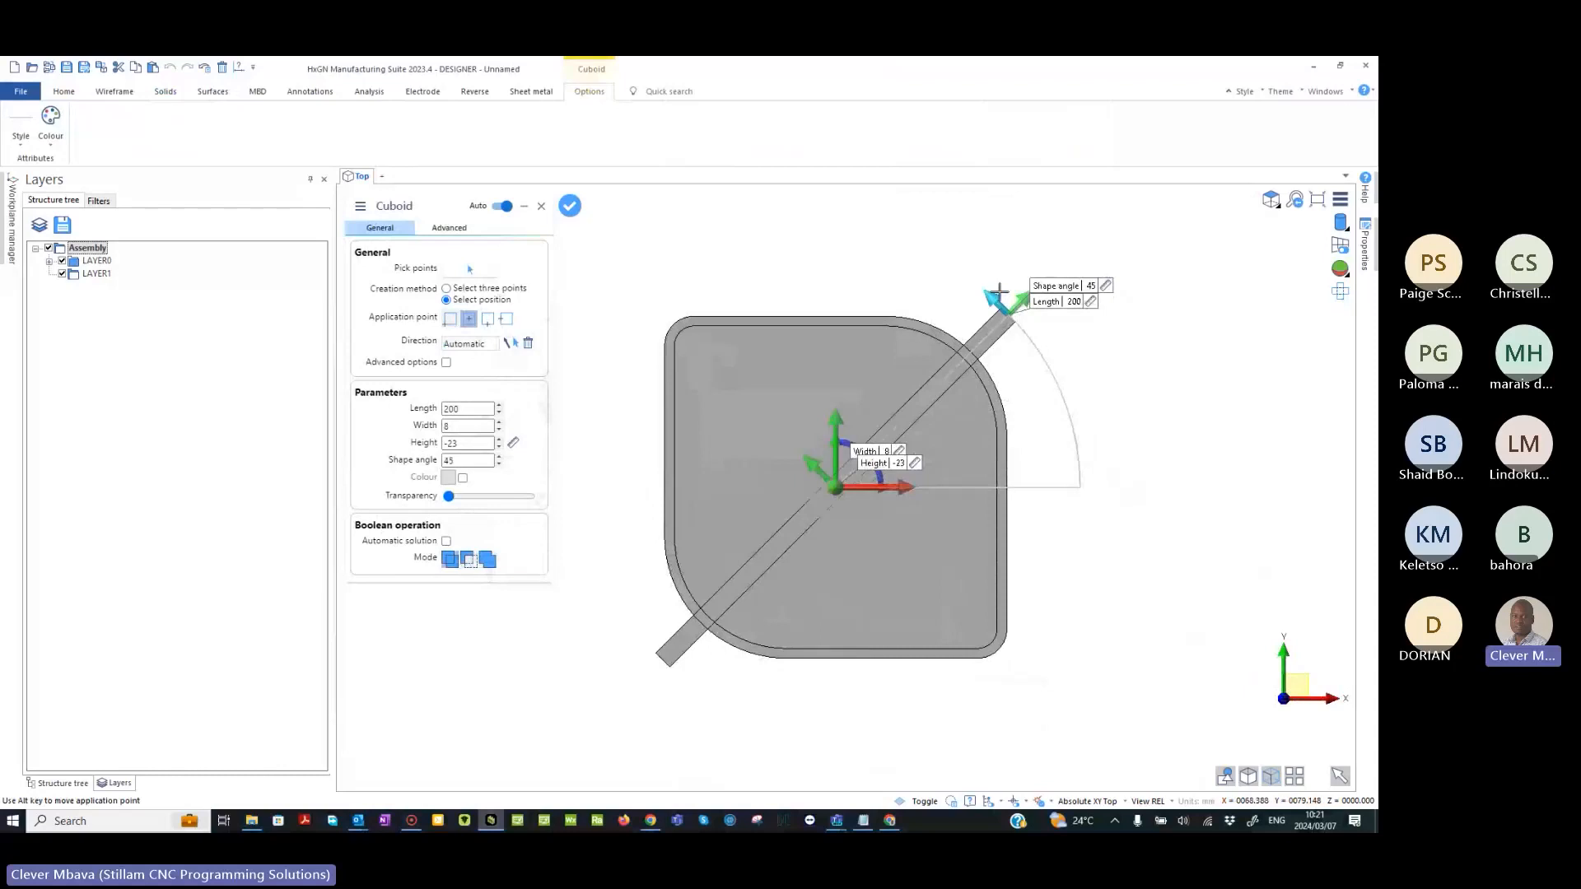
left_click_drag(999, 291, 1019, 318)
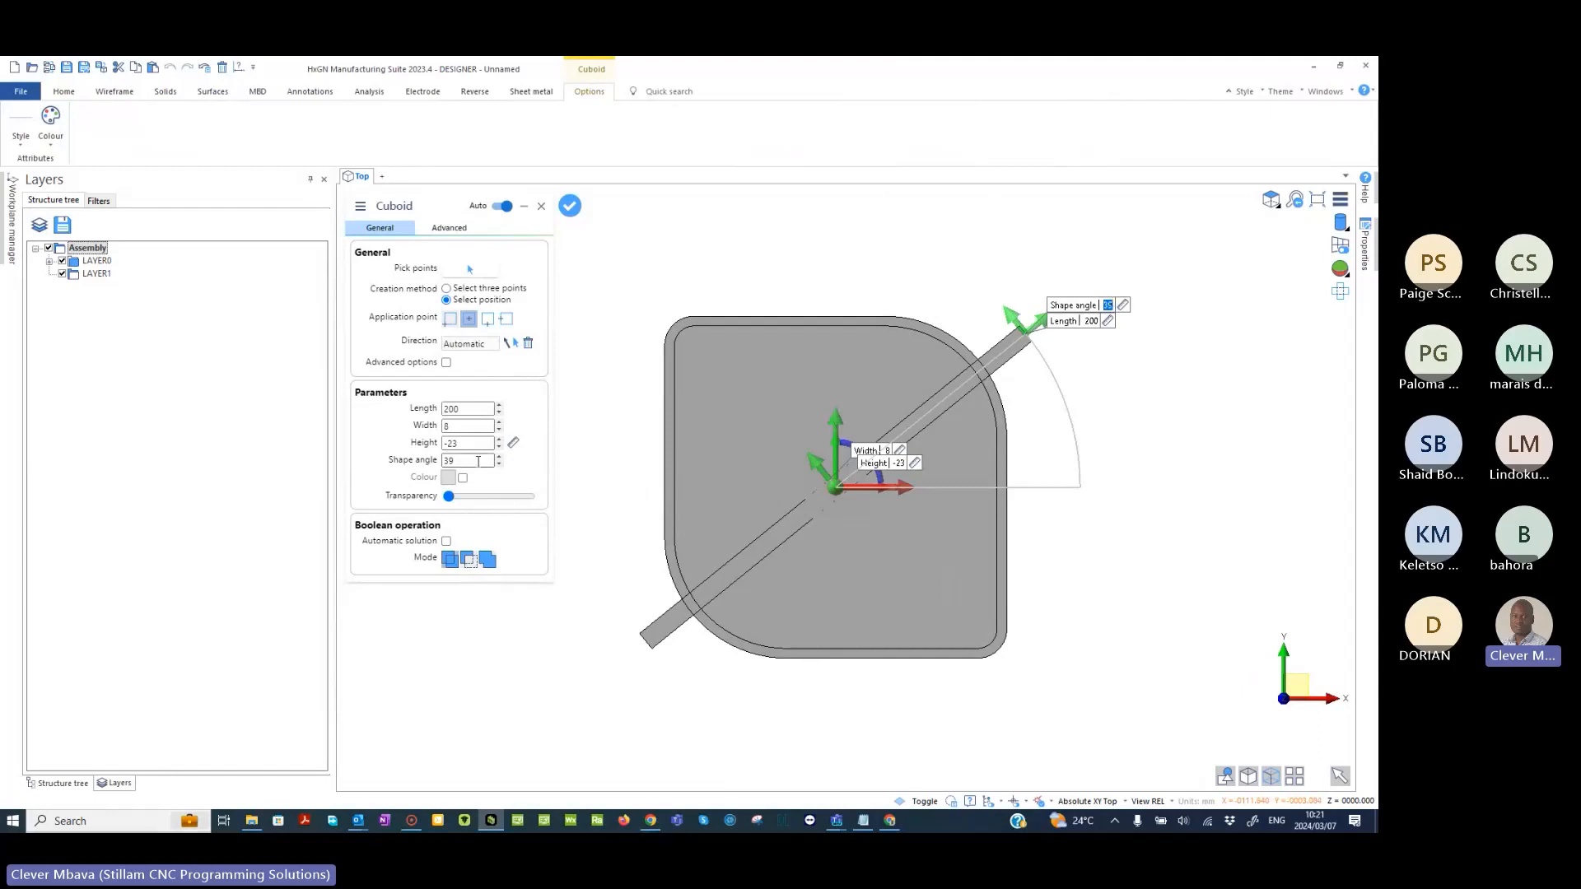
left_click_drag(464, 462, 418, 468)
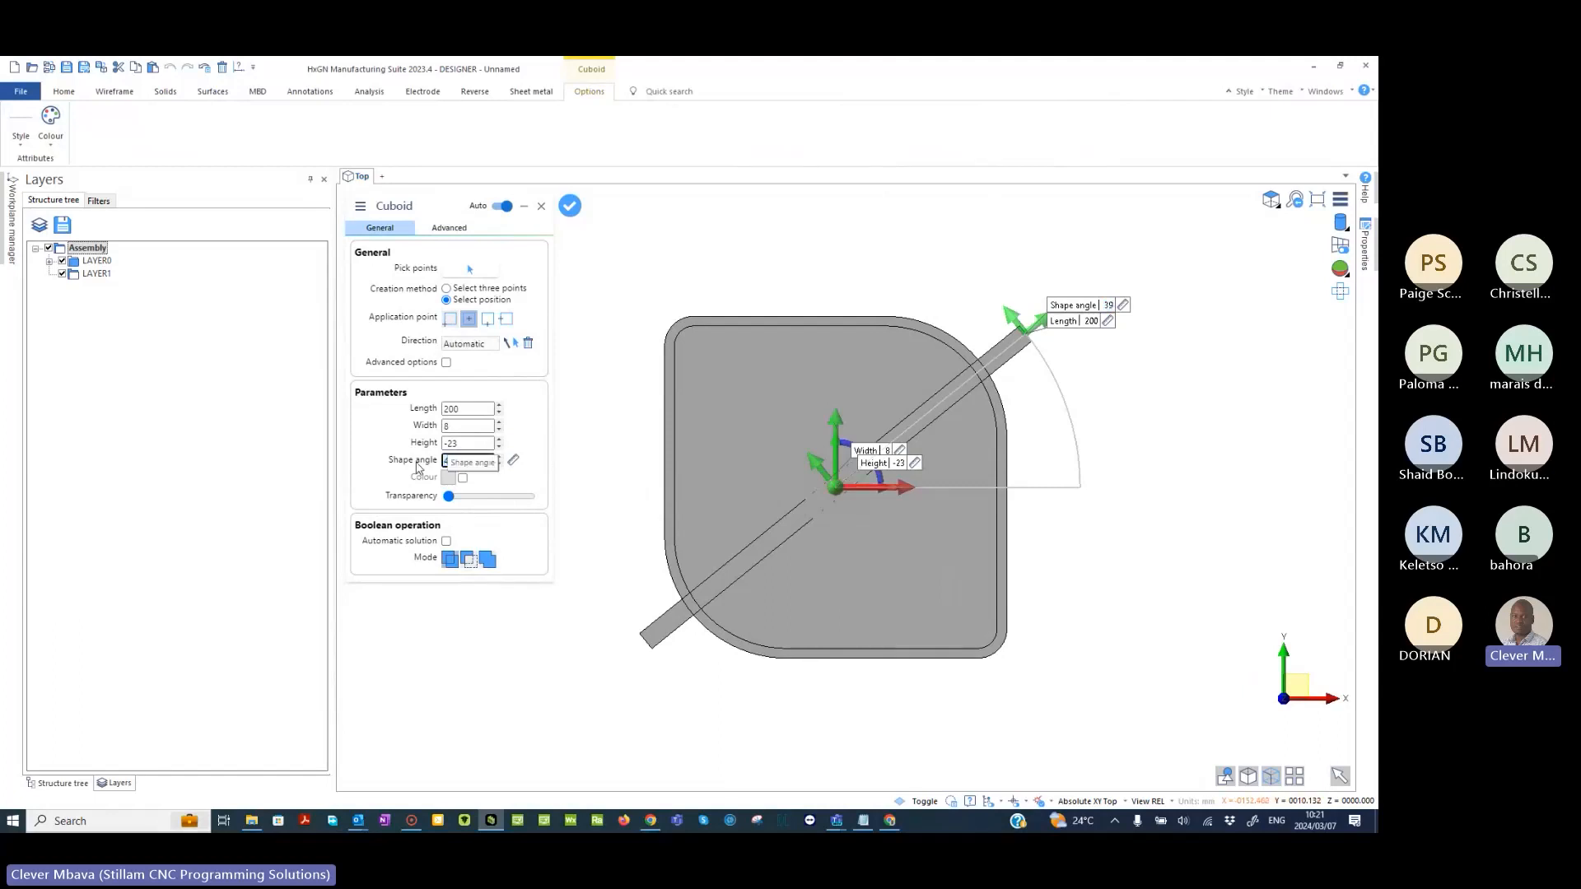
type("45")
- Unite the cuboid with the shelled part as a diagonal rib, apply it and leave the Cuboid command
left_click(490, 562)
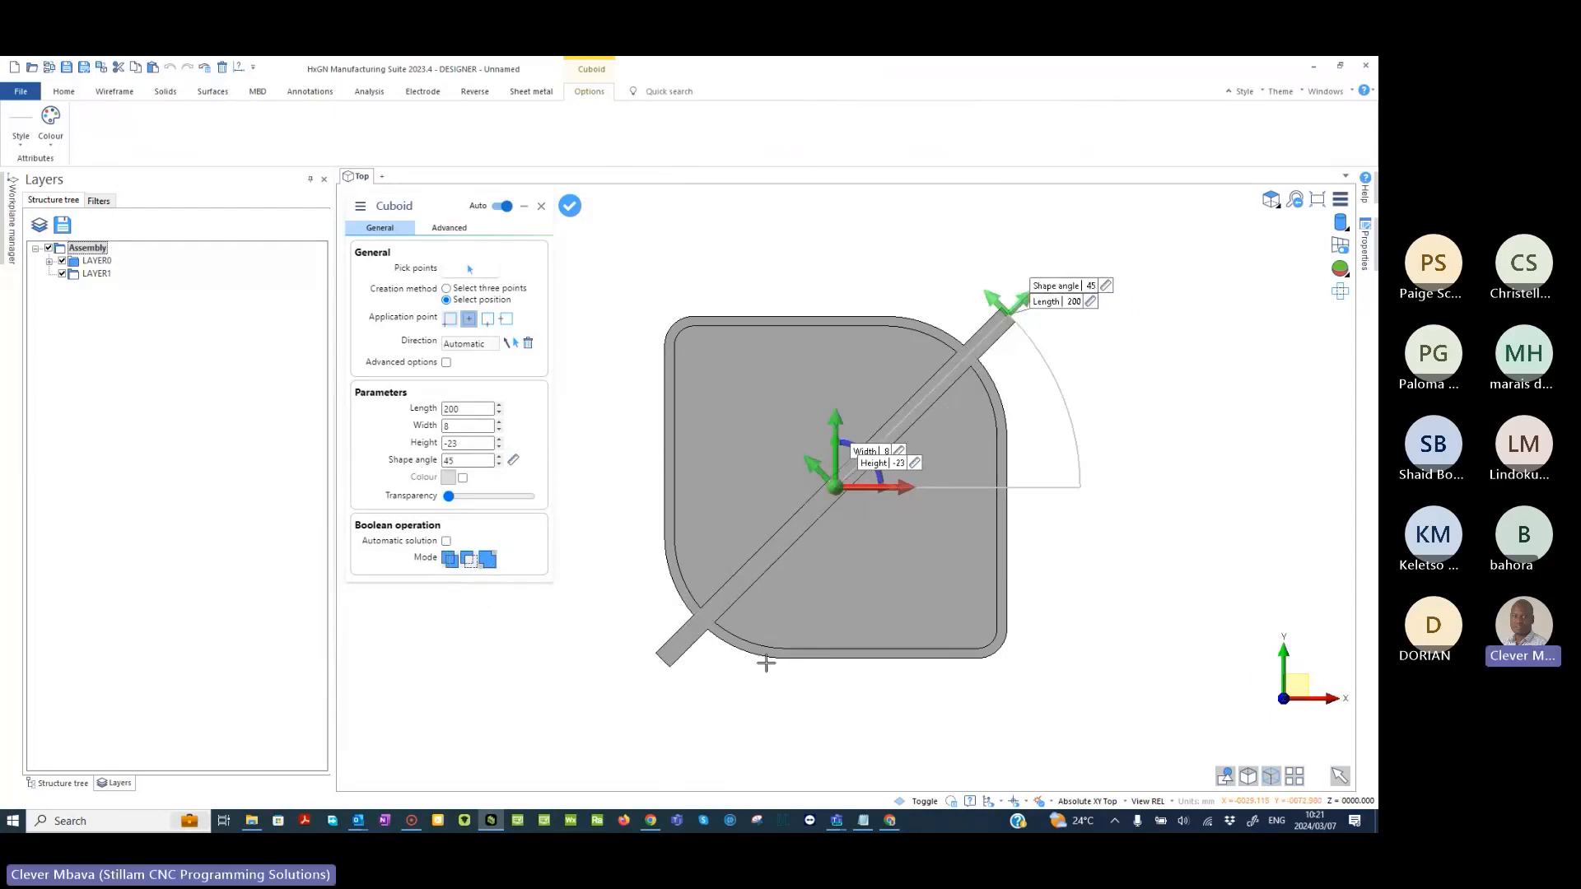
middle_click_drag(766, 664, 784, 597)
right_click(728, 281)
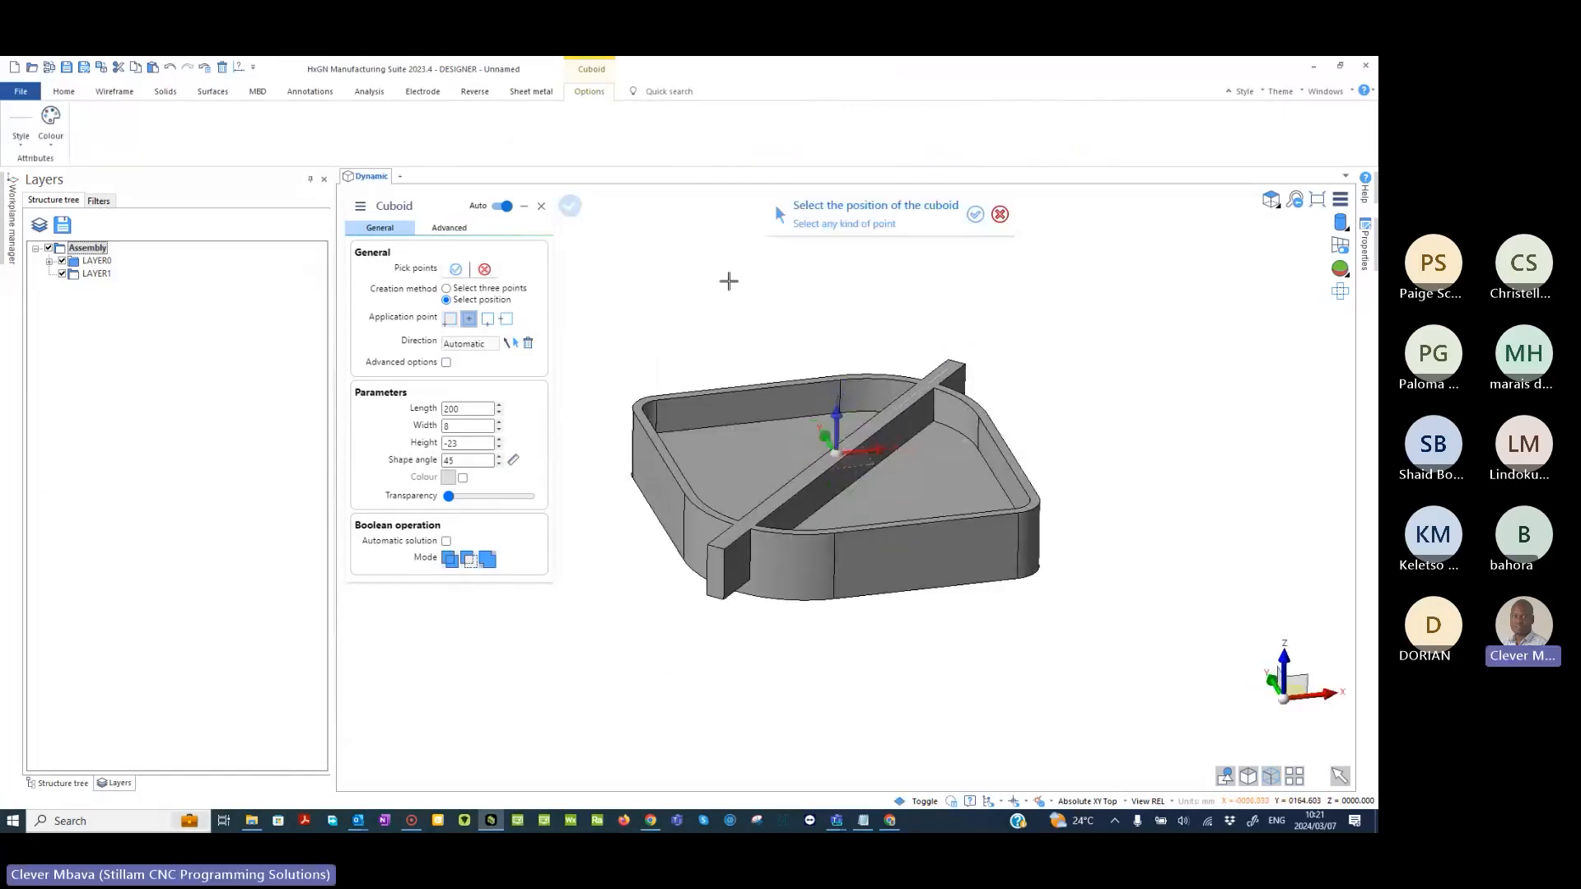
right_click(732, 281)
middle_click_drag(732, 281, 925, 385)
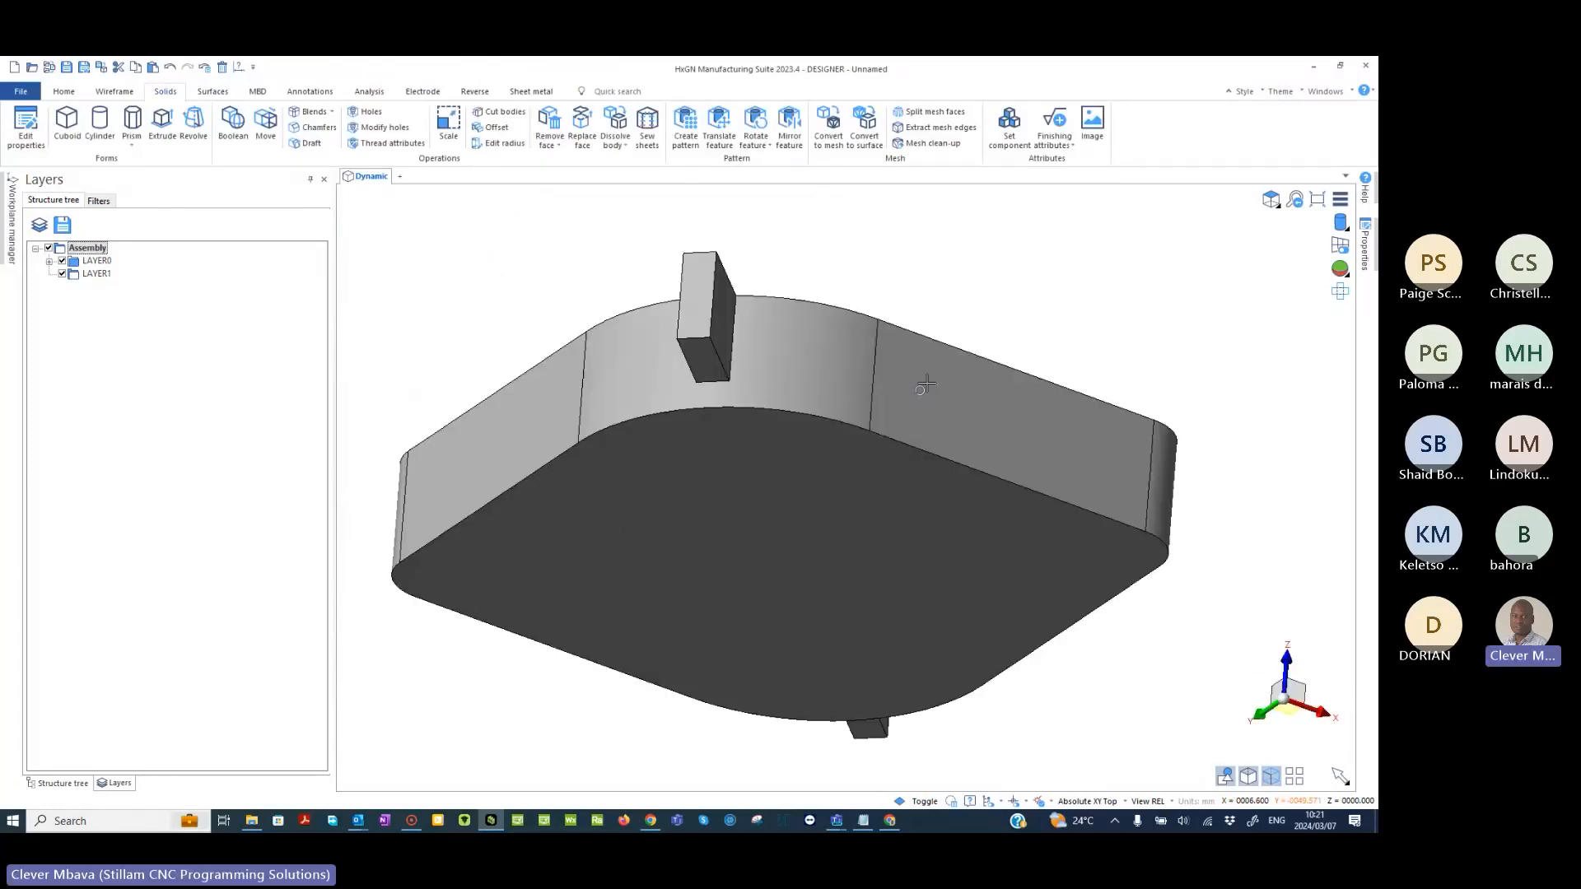
middle_click_drag(925, 385, 892, 450)
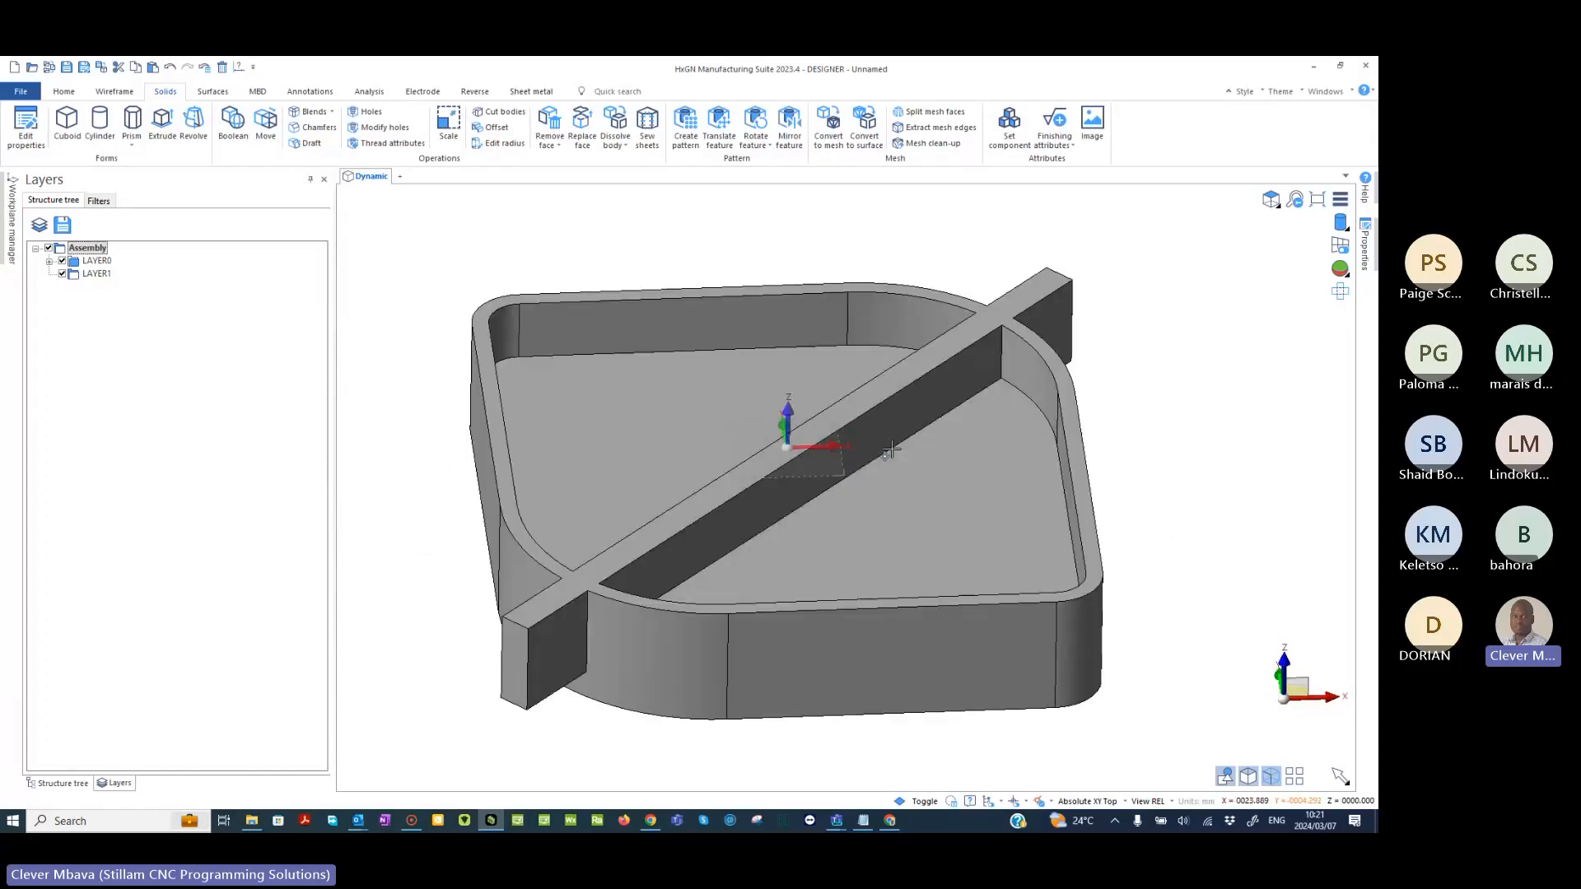
key("F5")
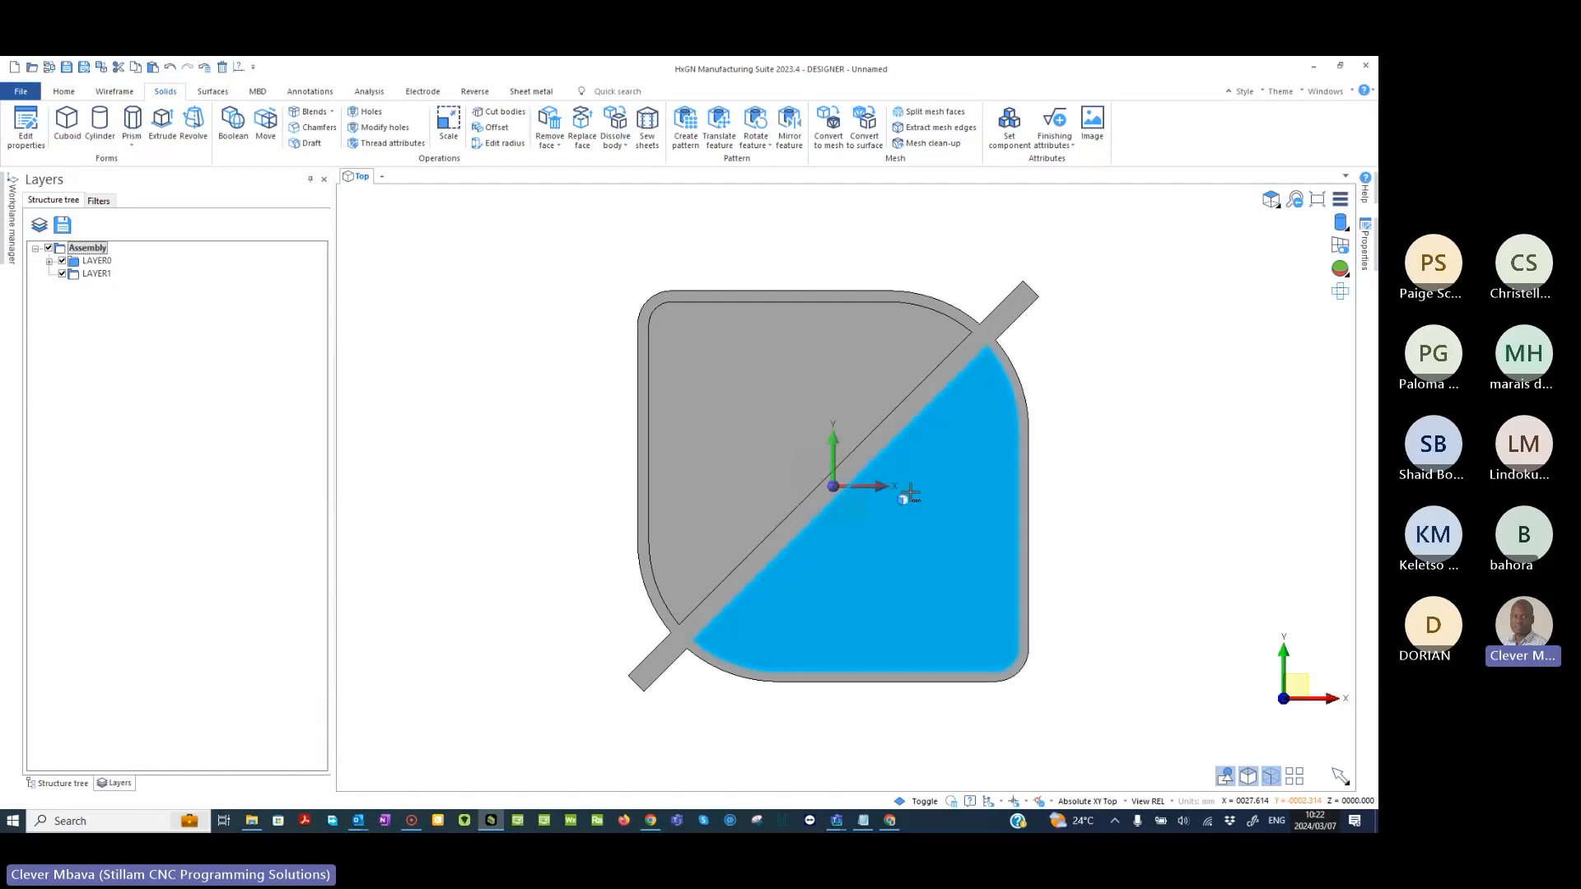
middle_click_drag(635, 621, 596, 600)
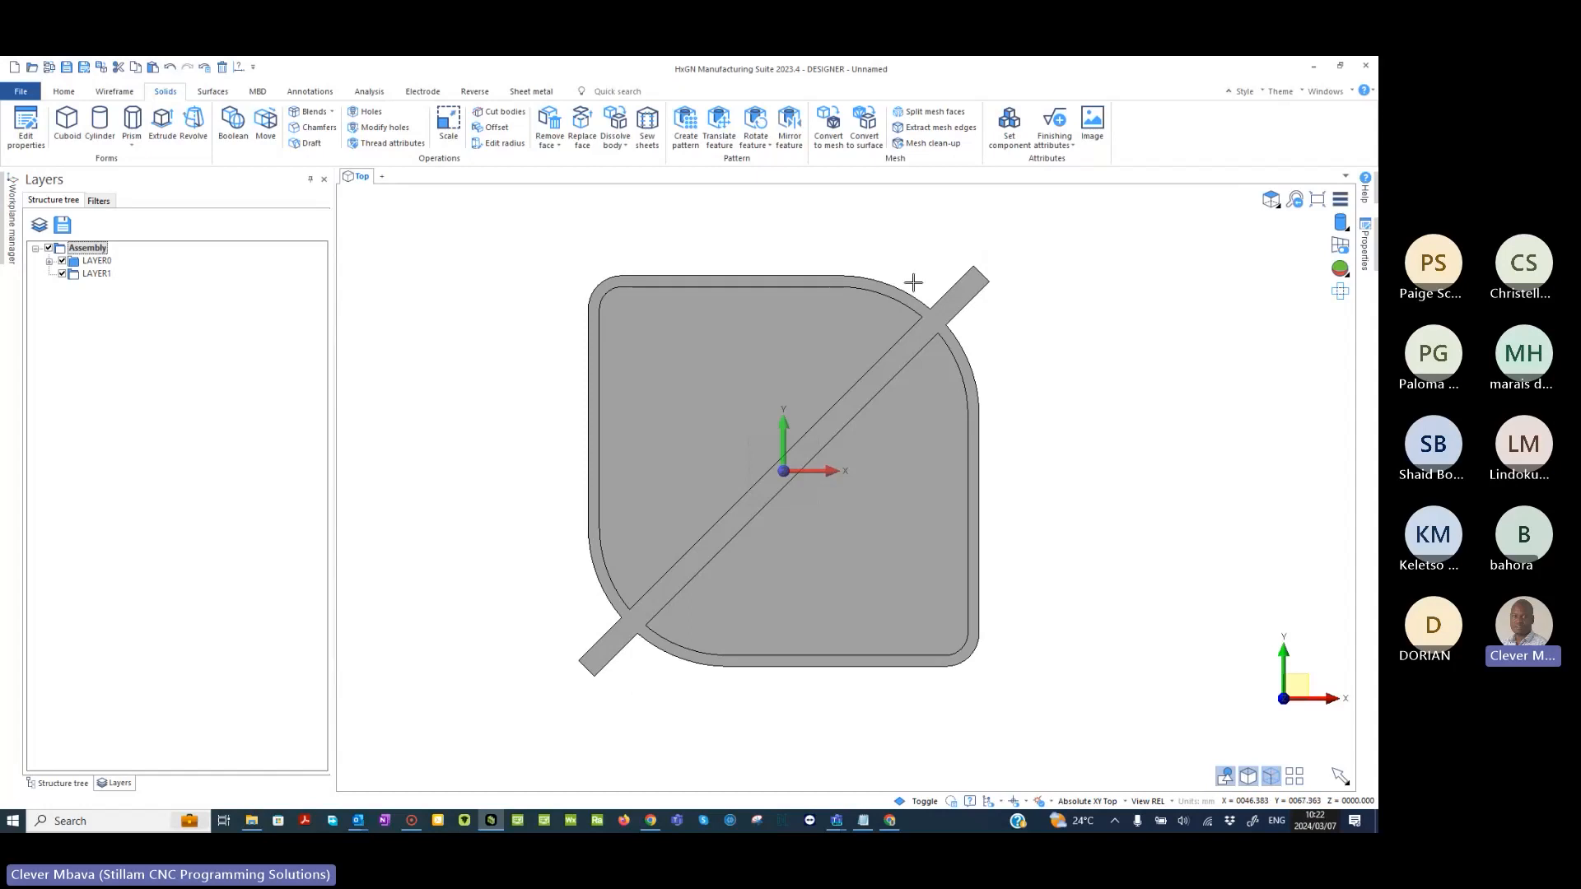
left_click(551, 121)
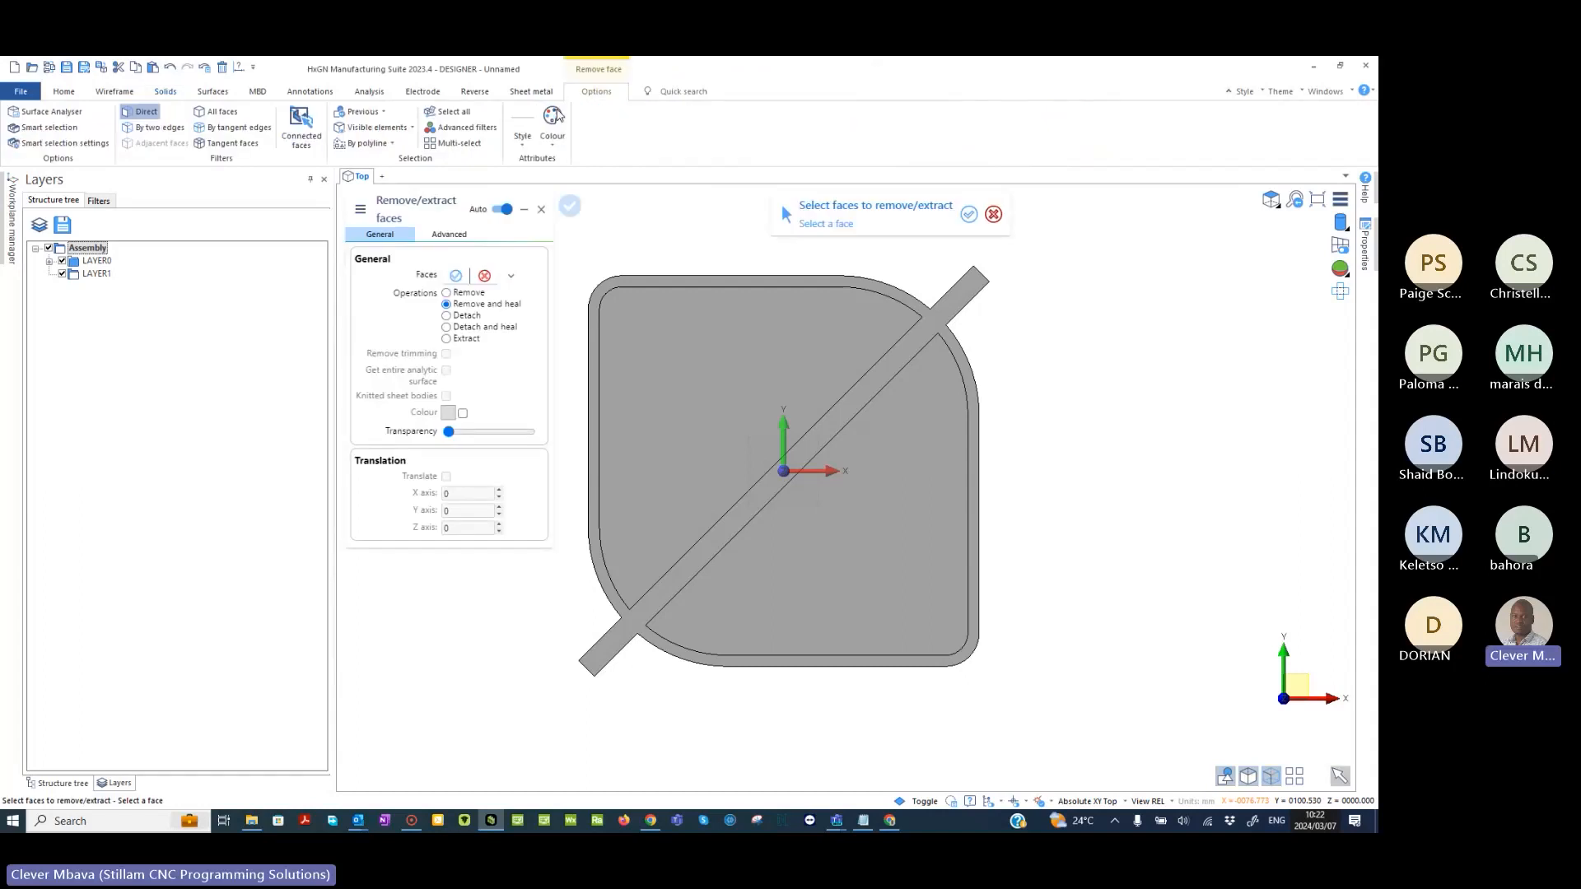
left_click_drag(580, 599, 722, 730)
middle_click_drag(721, 730, 700, 681)
right_click(1122, 462)
right_click(1122, 462)
- Use Replace face to replace the rib's protruding end face with the adjacent curved outer wall of the part
middle_click_drag(1123, 462, 1025, 504)
scroll(986, 395, "up", 1)
scroll(1077, 430, "up", 1)
middle_click_drag(1077, 429, 1072, 463)
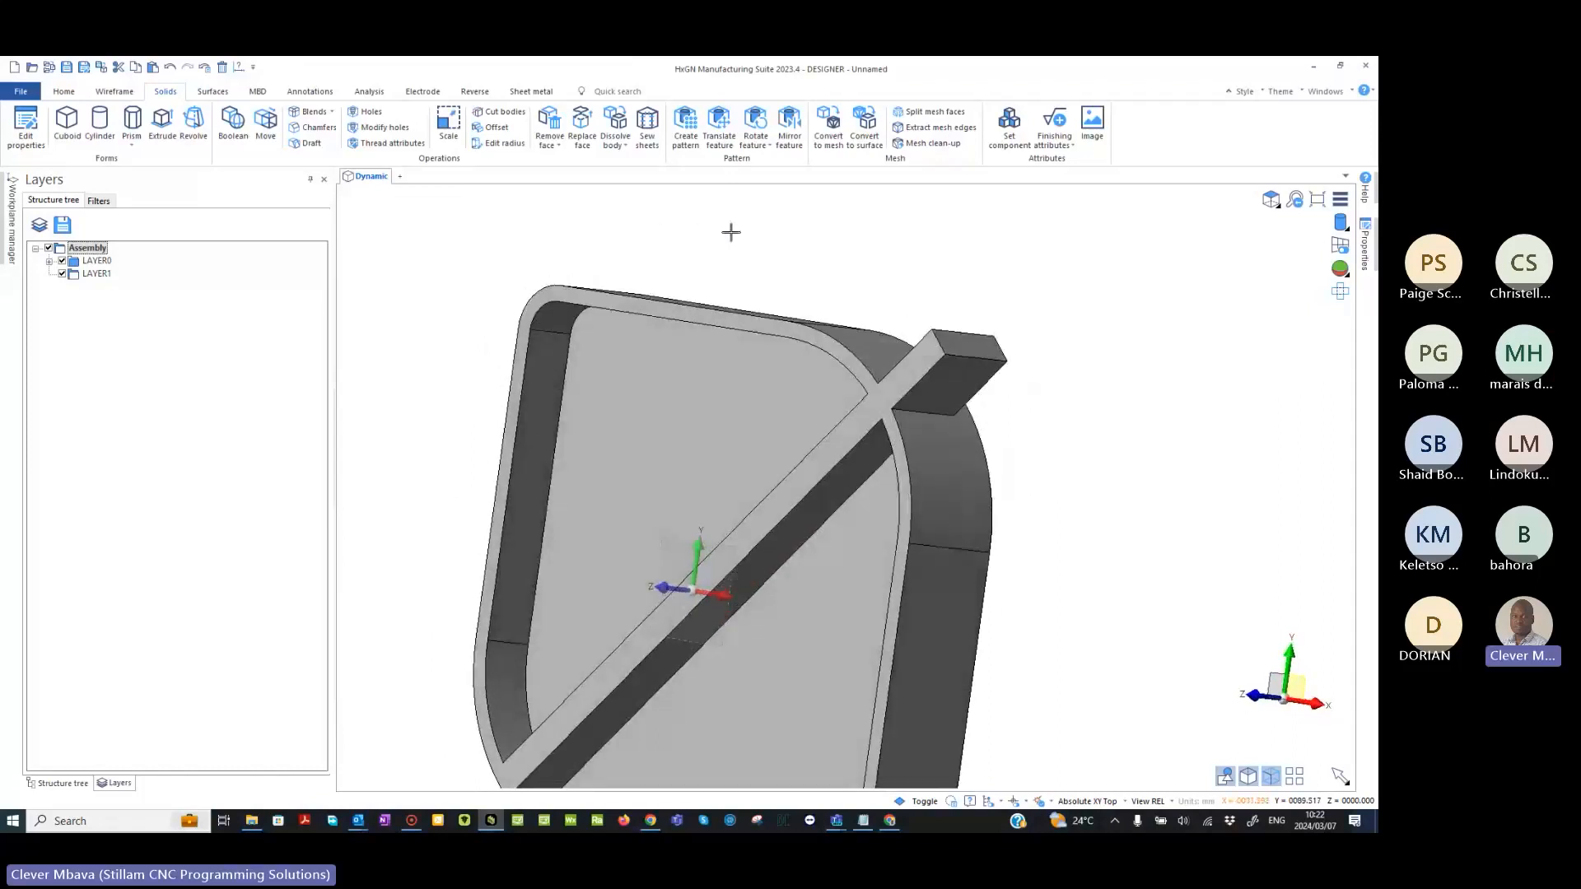
left_click(559, 152)
left_click(581, 121)
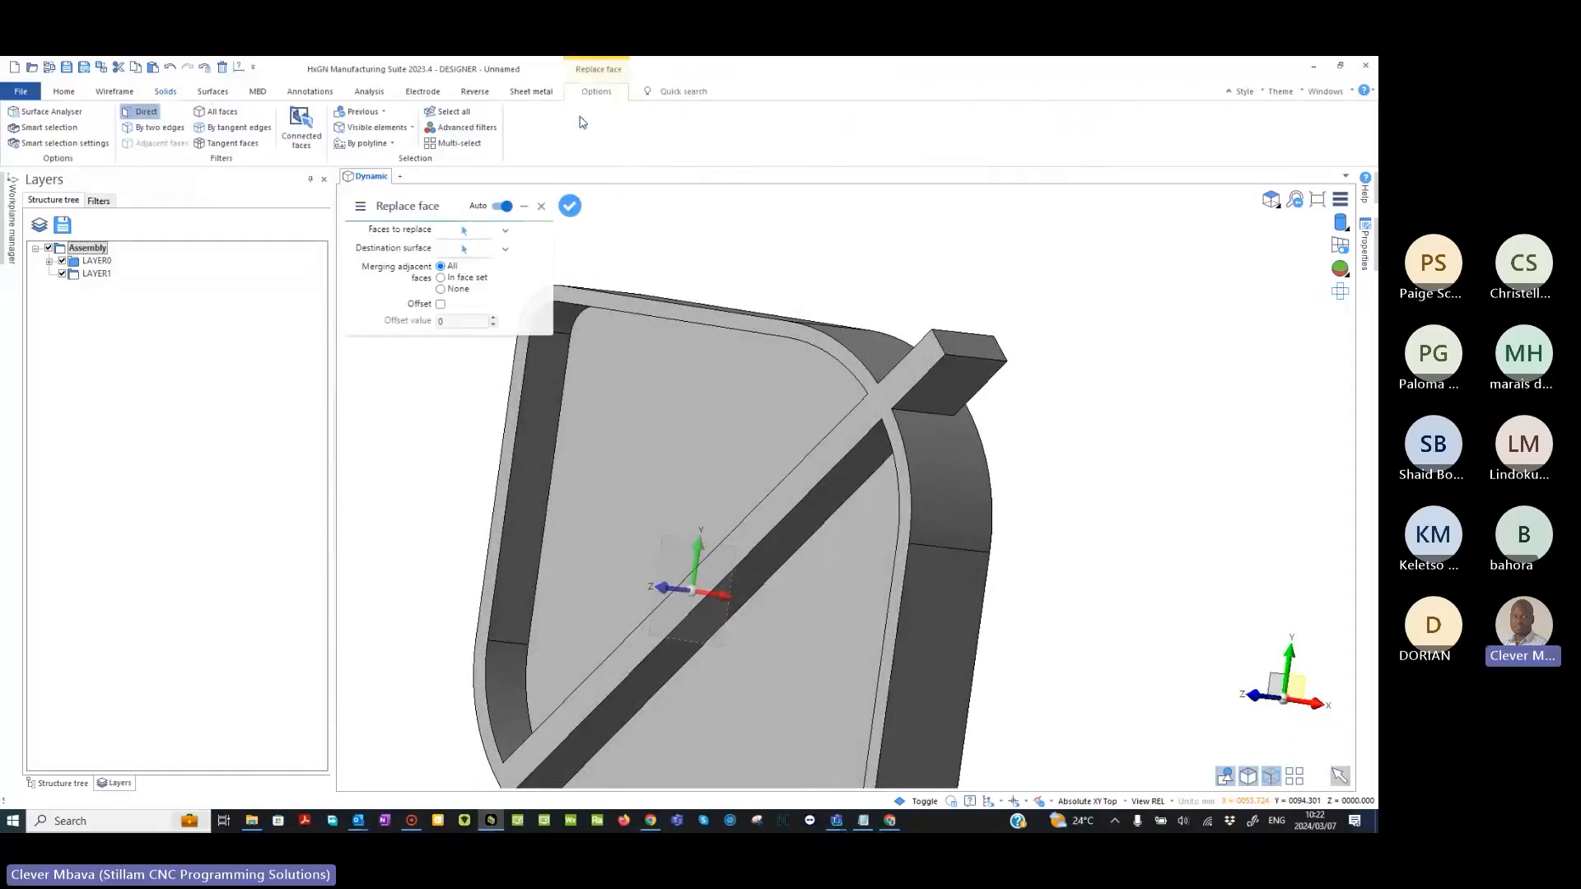
left_click(970, 345)
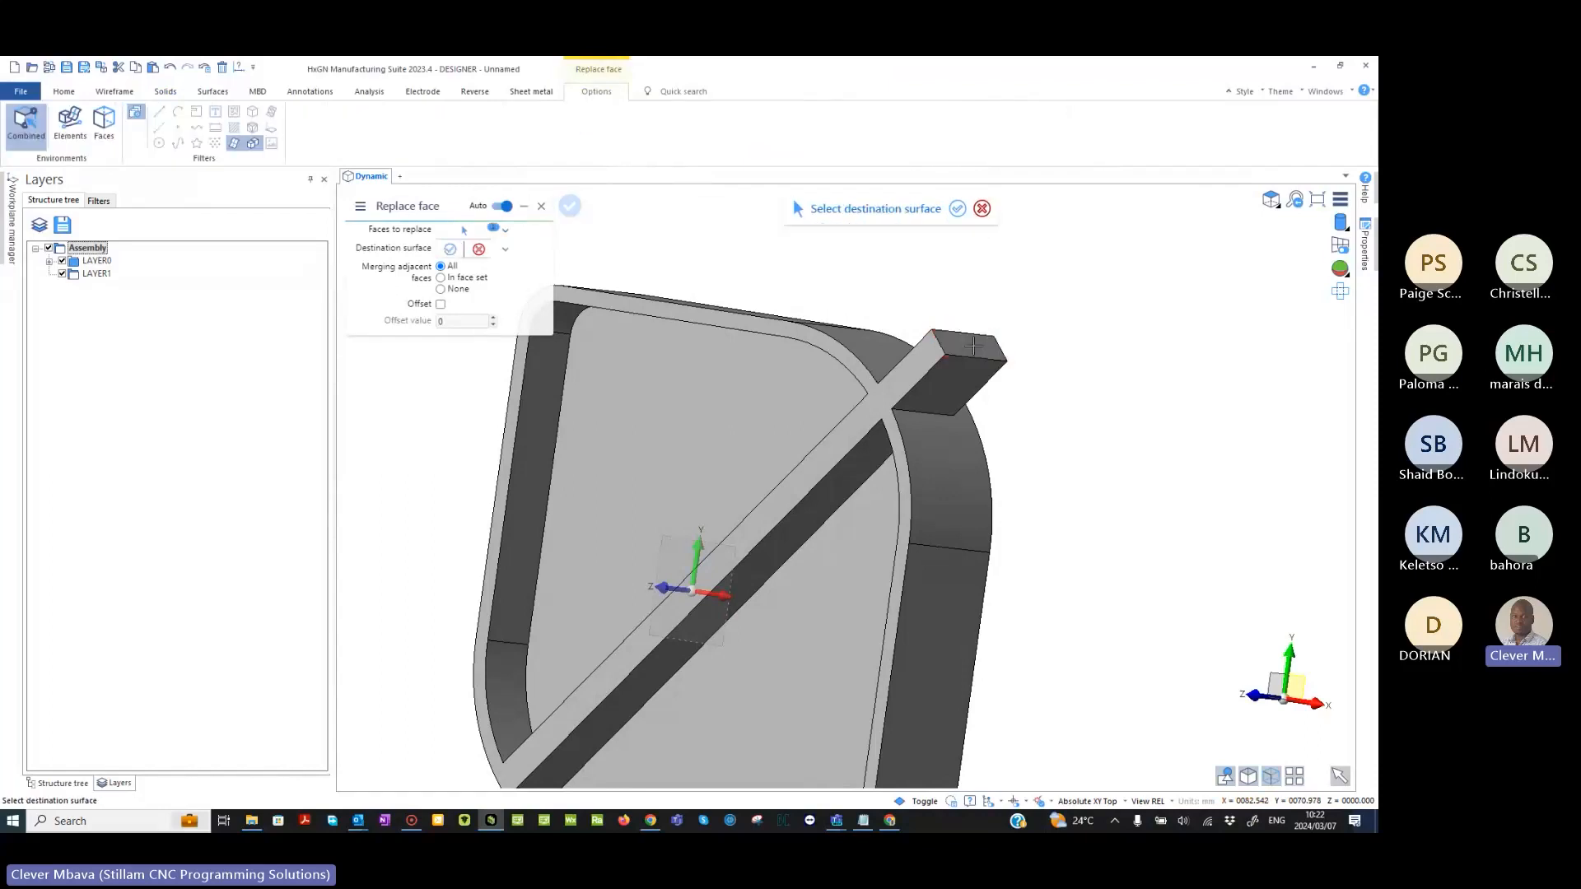
left_click(949, 473)
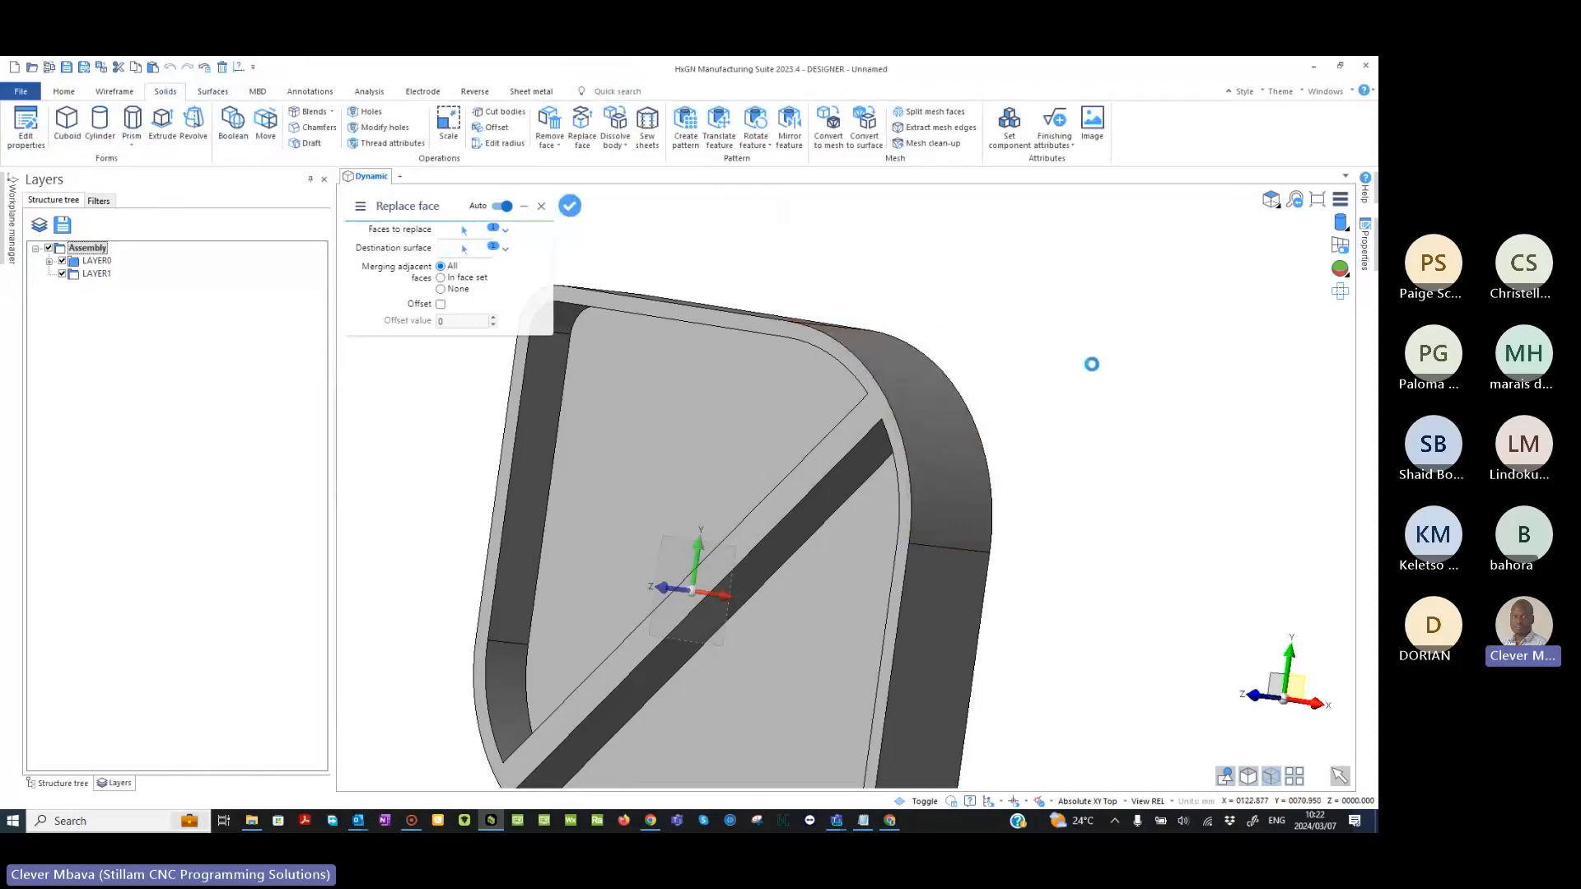
- Start a cylinder in unite mode, restrict point picking to circles and arcs, and place it on the centre of a tight outer corner arc
middle_click_drag(700, 535, 776, 413)
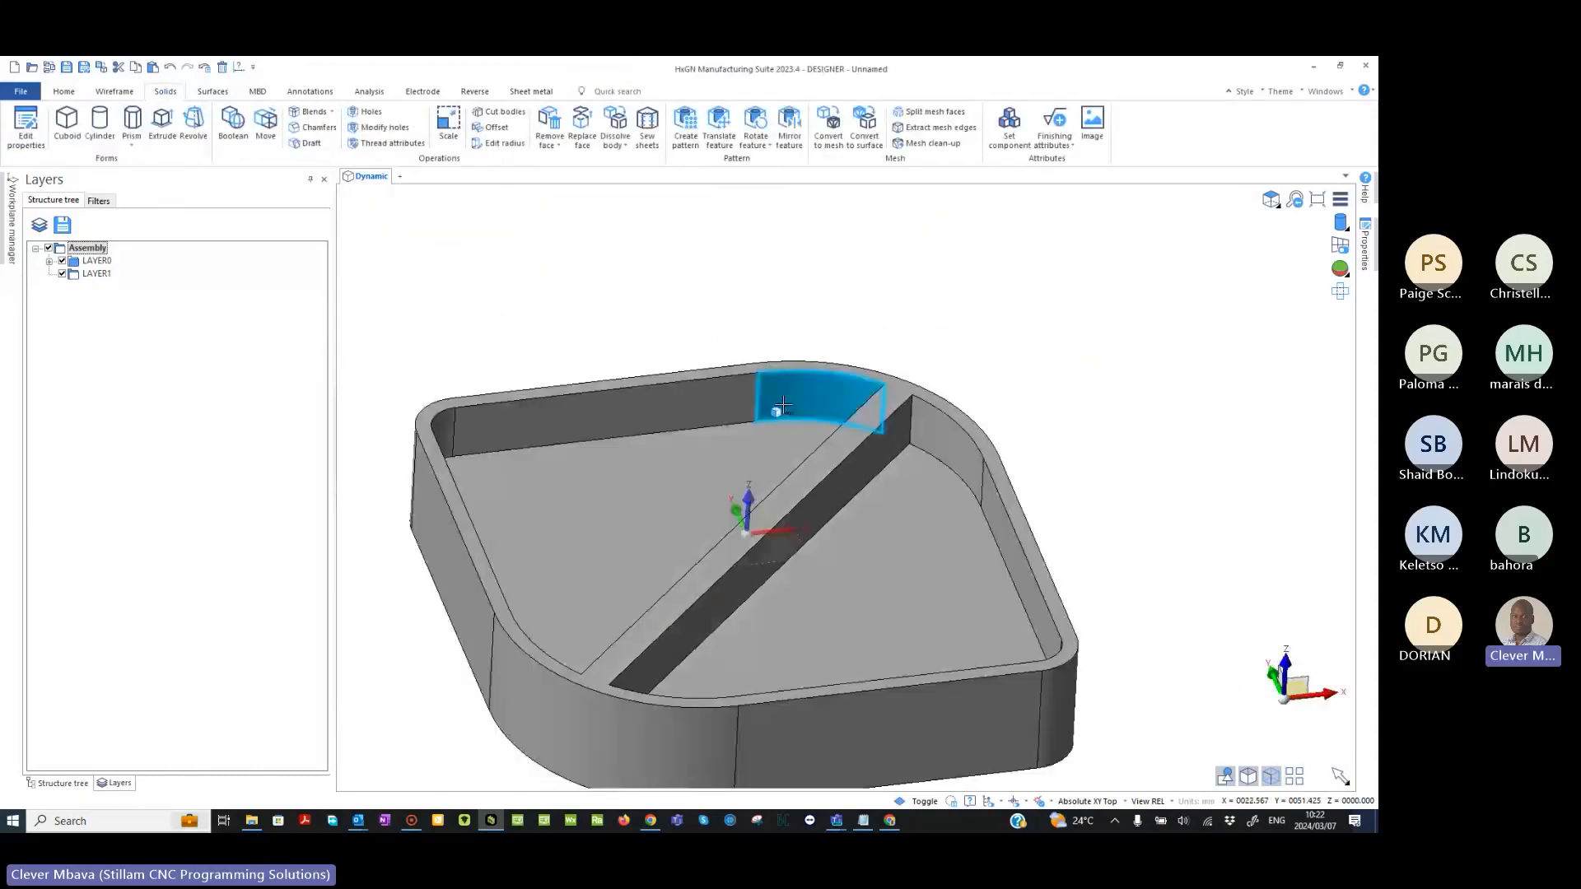
scroll(776, 412, "down", 2)
middle_click_drag(1004, 441, 1016, 475)
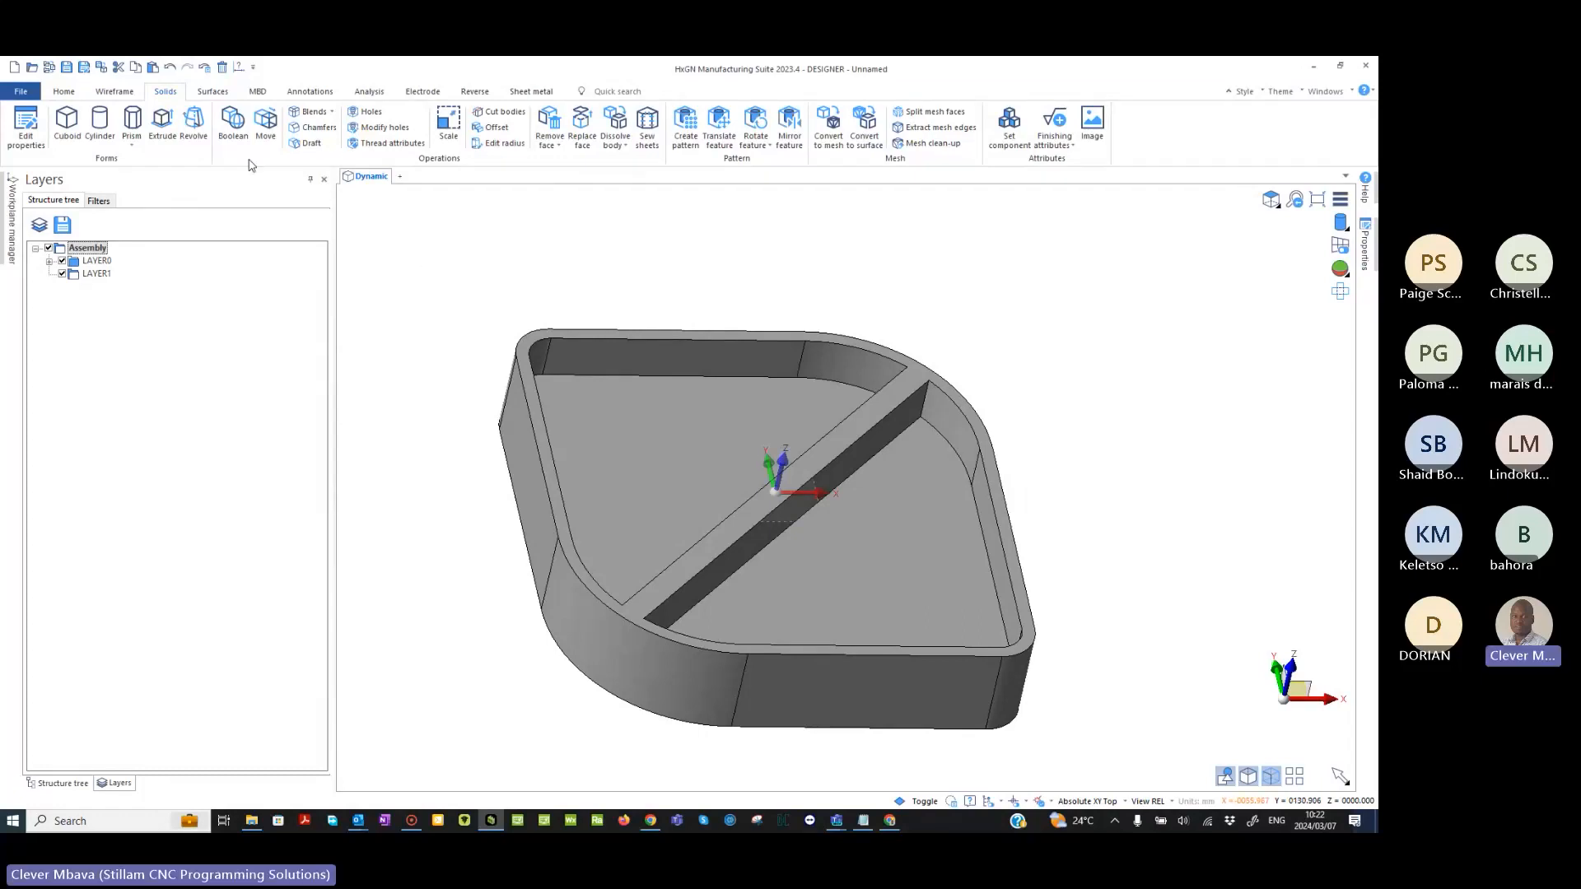
mouse_move(790, 514)
middle_mouse_down()
mouse_move(752, 539)
mouse_move(767, 518)
middle_mouse_up()
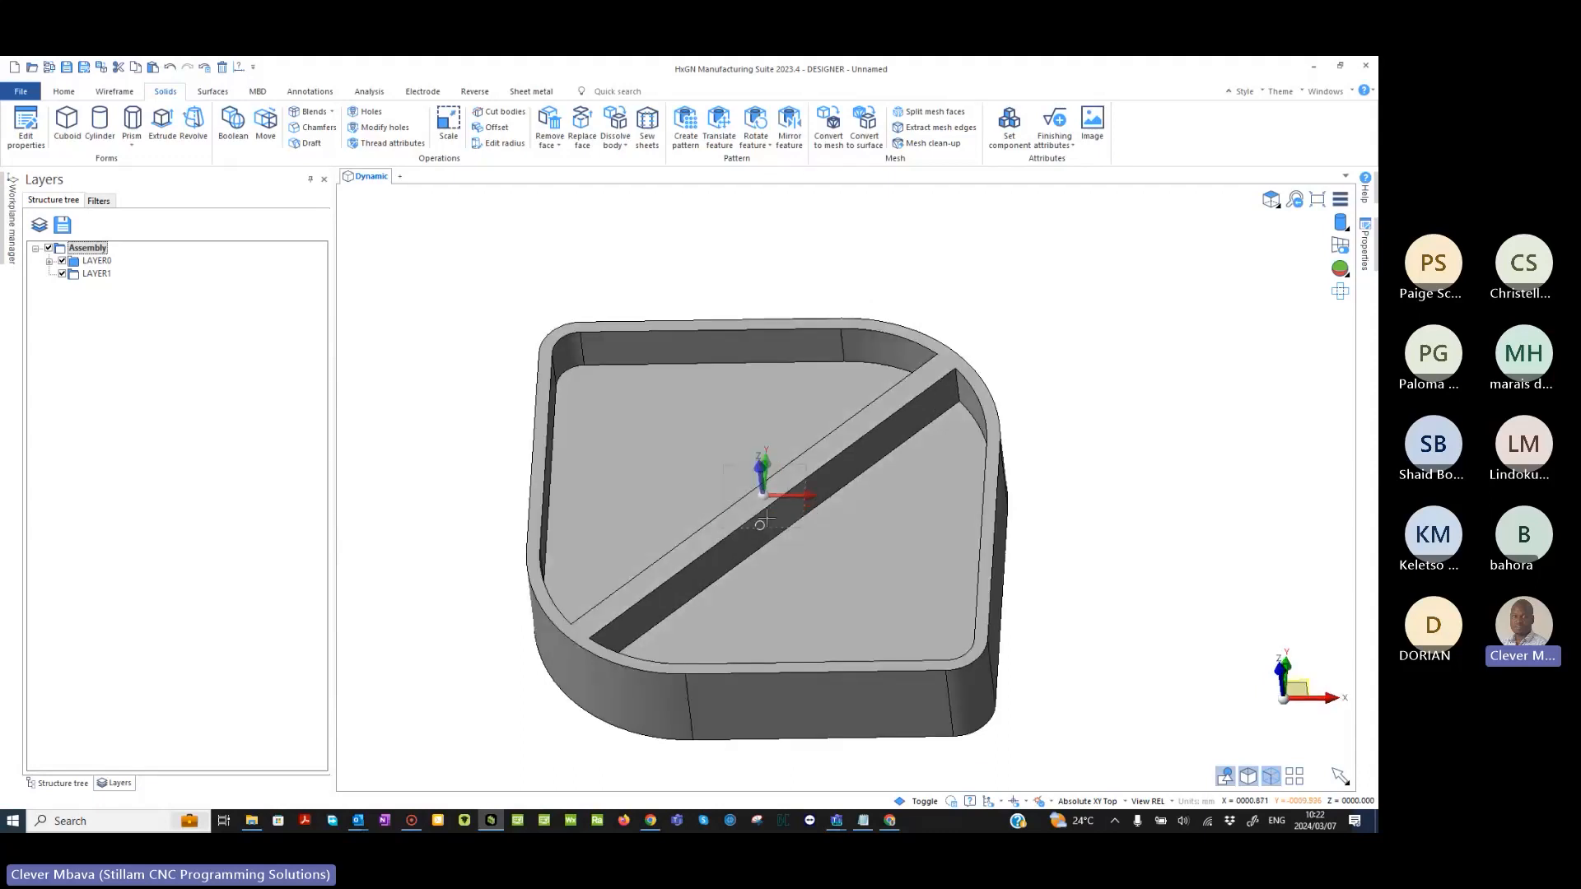
left_click(106, 129)
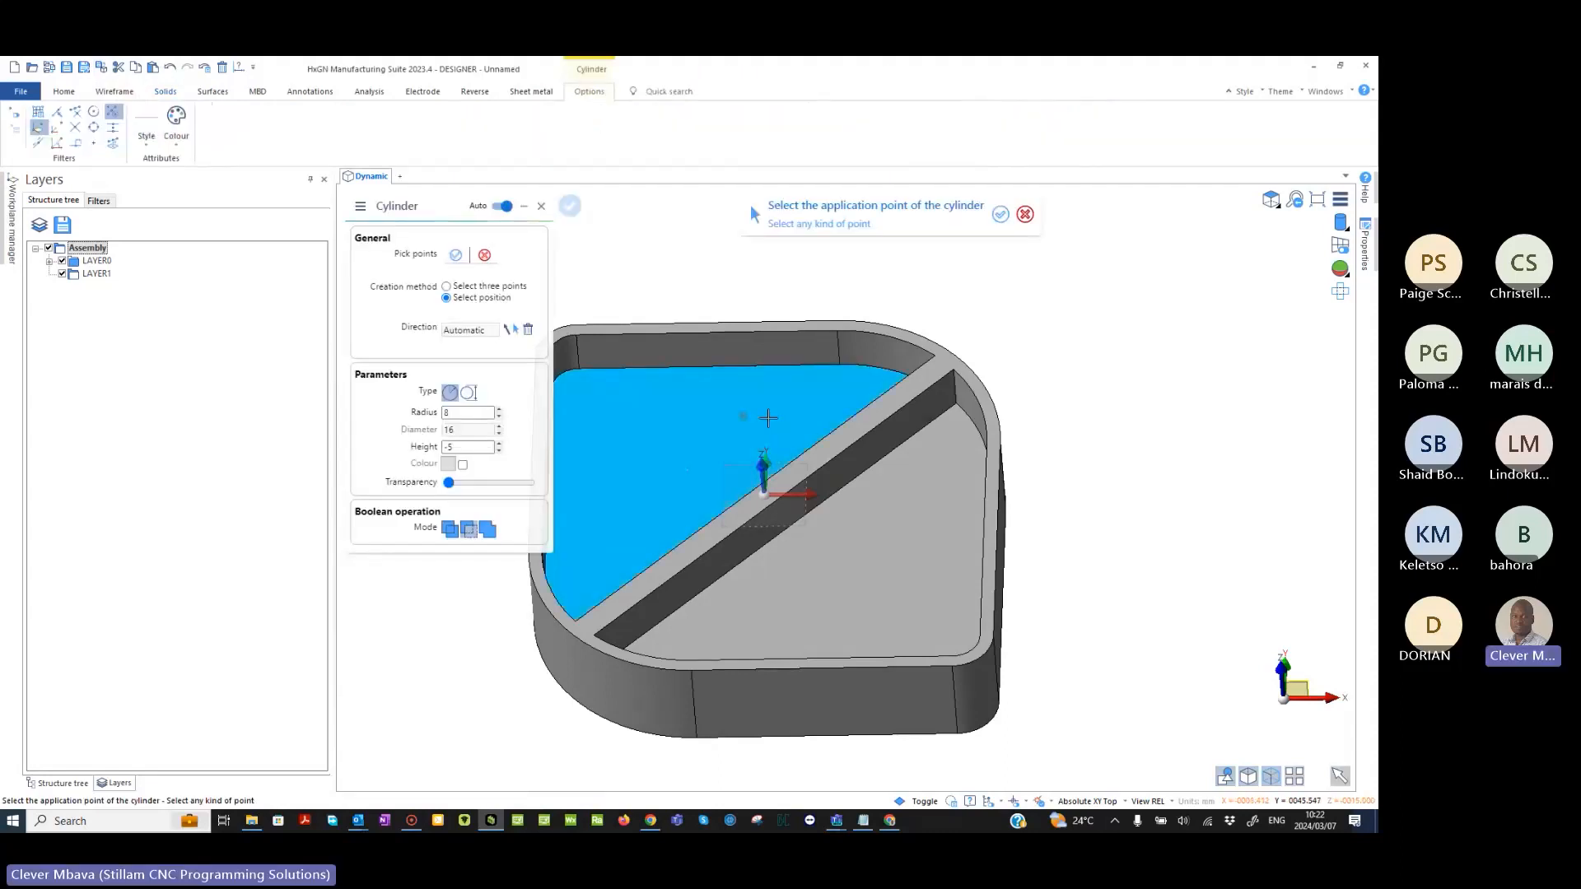
middle_click_drag(768, 418, 888, 404)
left_click(492, 529)
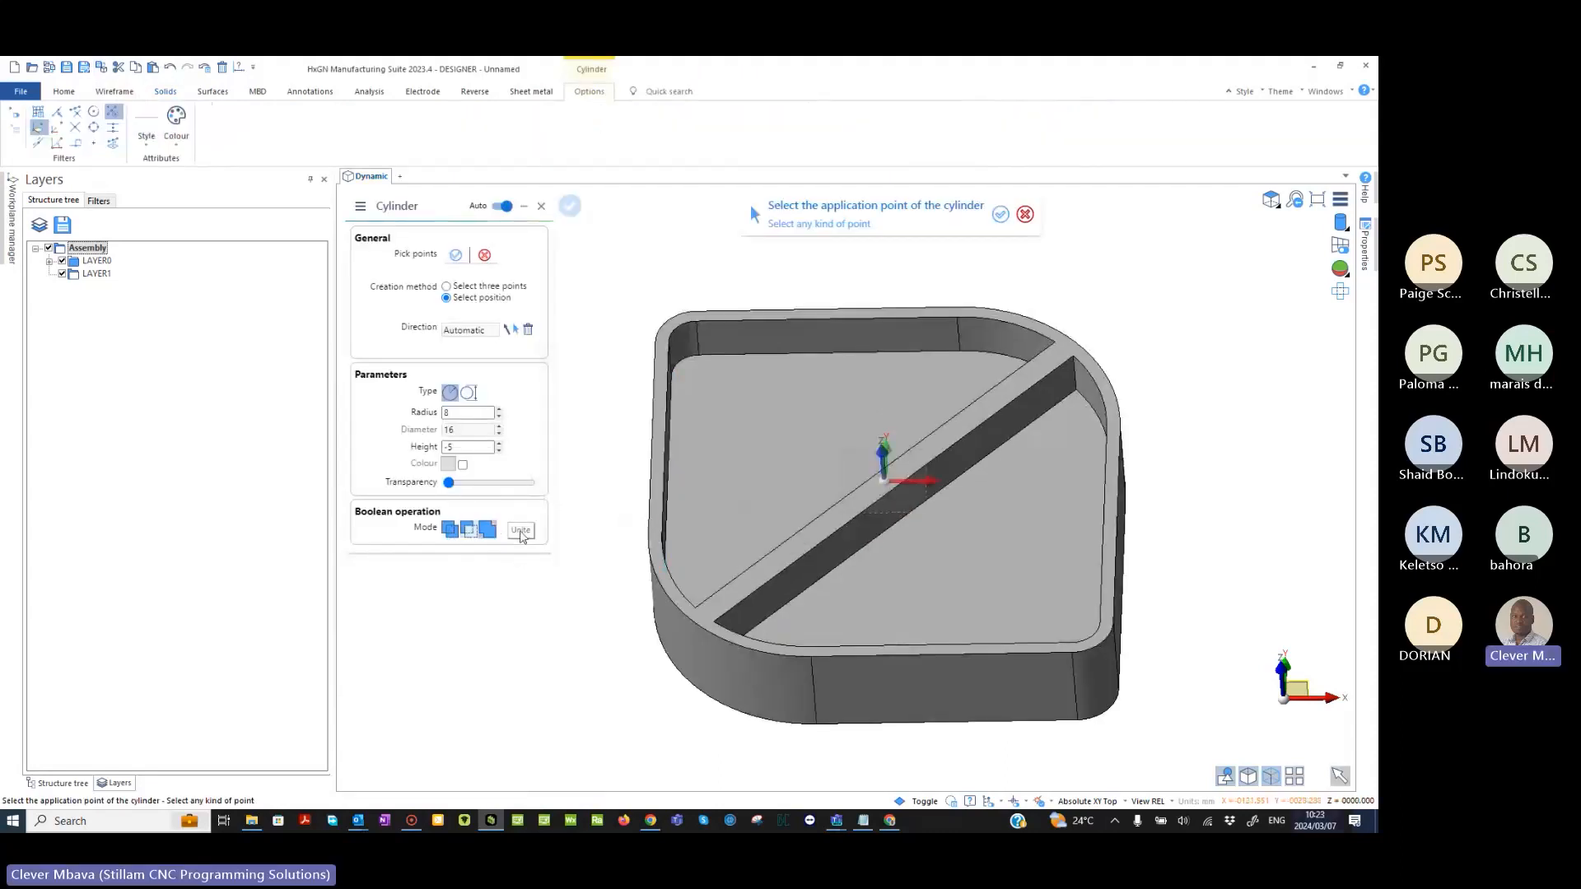
middle_click_drag(601, 650, 643, 706)
scroll(618, 499, "up", 2)
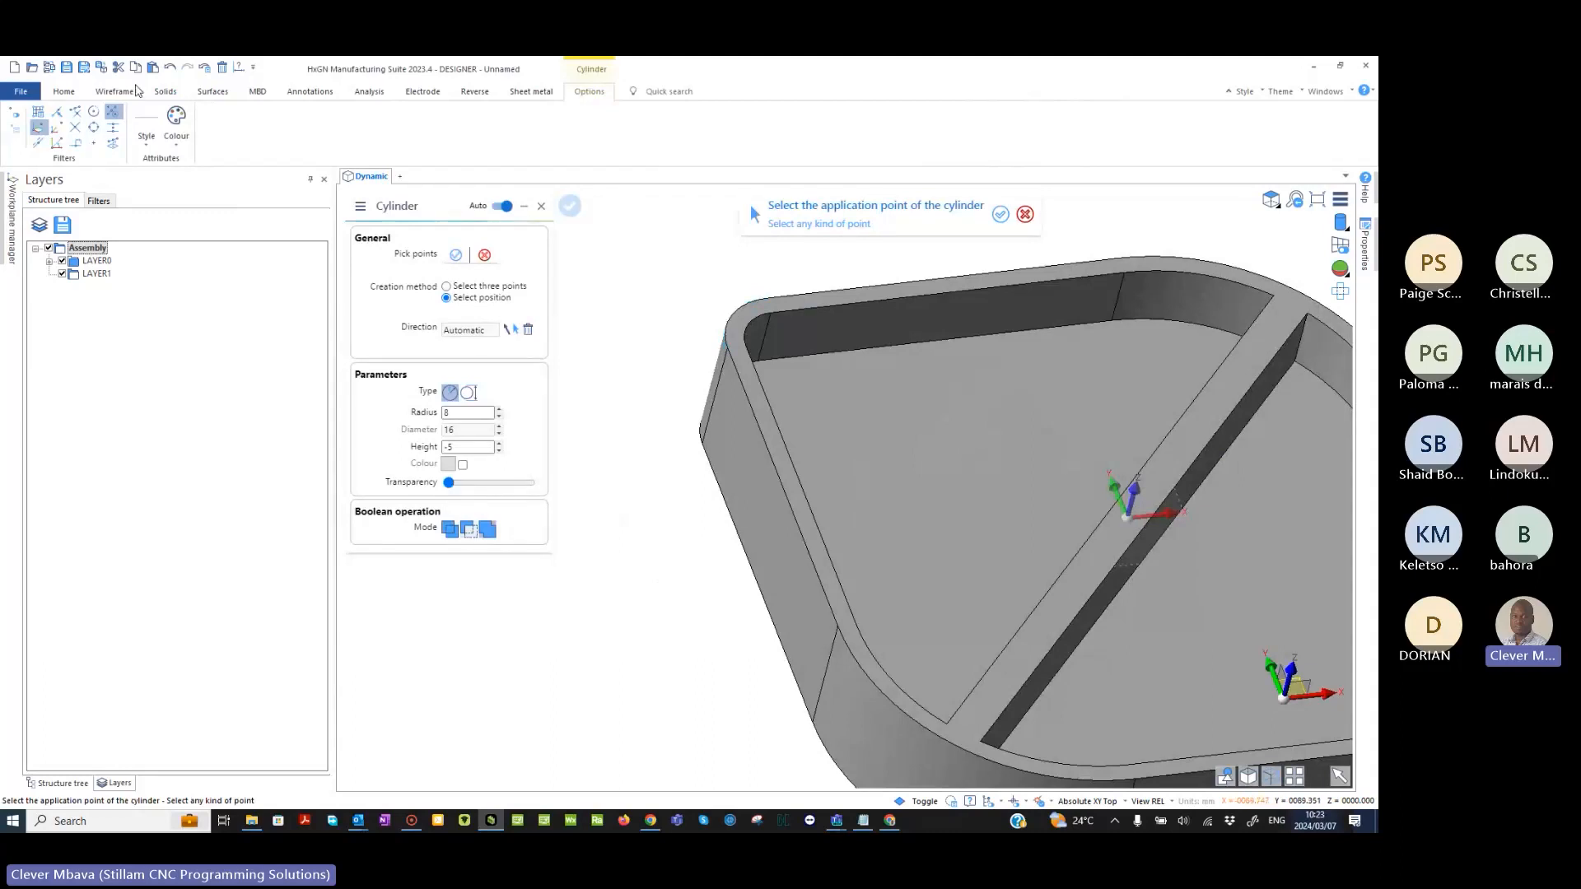
left_click(94, 115)
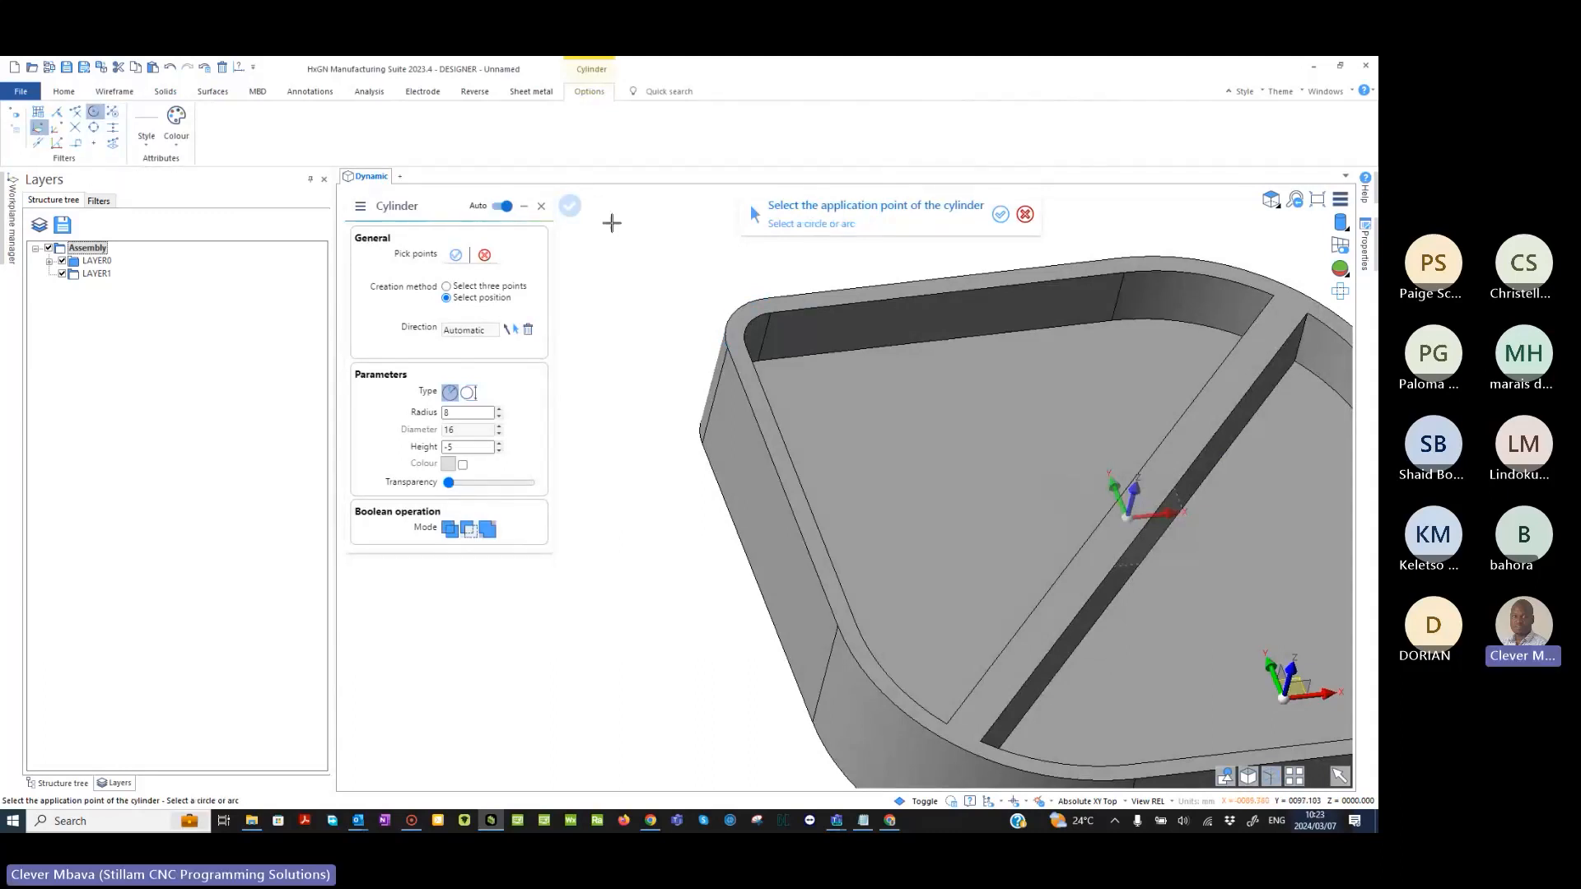
left_click(729, 319)
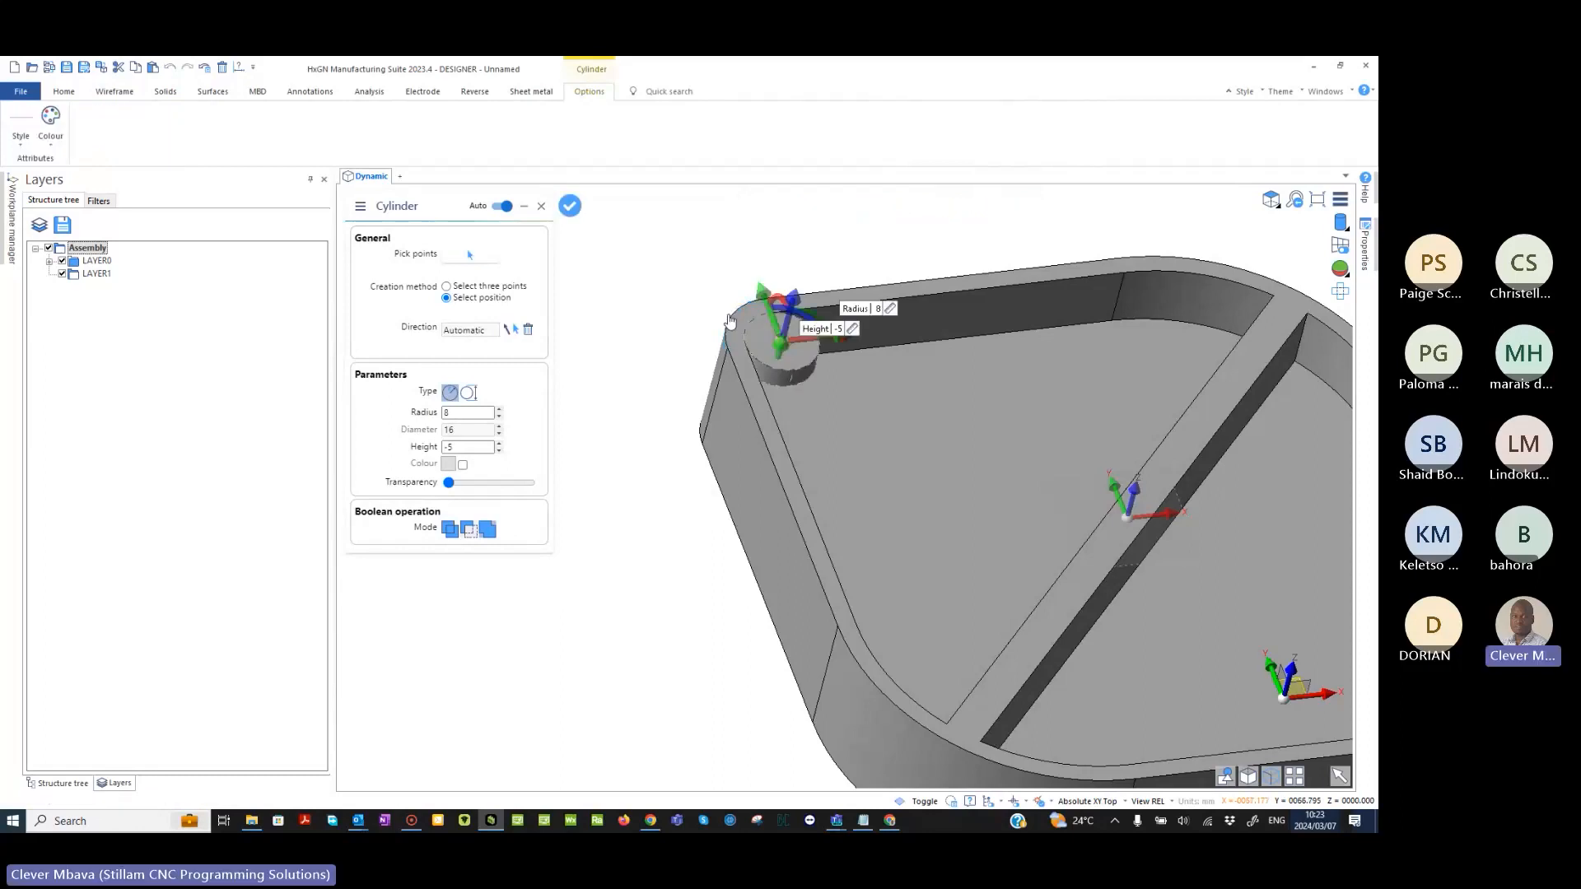
- Enlarge the corner cylinder to a radius of 12 and extend its height to -10
middle_click_drag(729, 319, 781, 344)
scroll(877, 375, "up", 3)
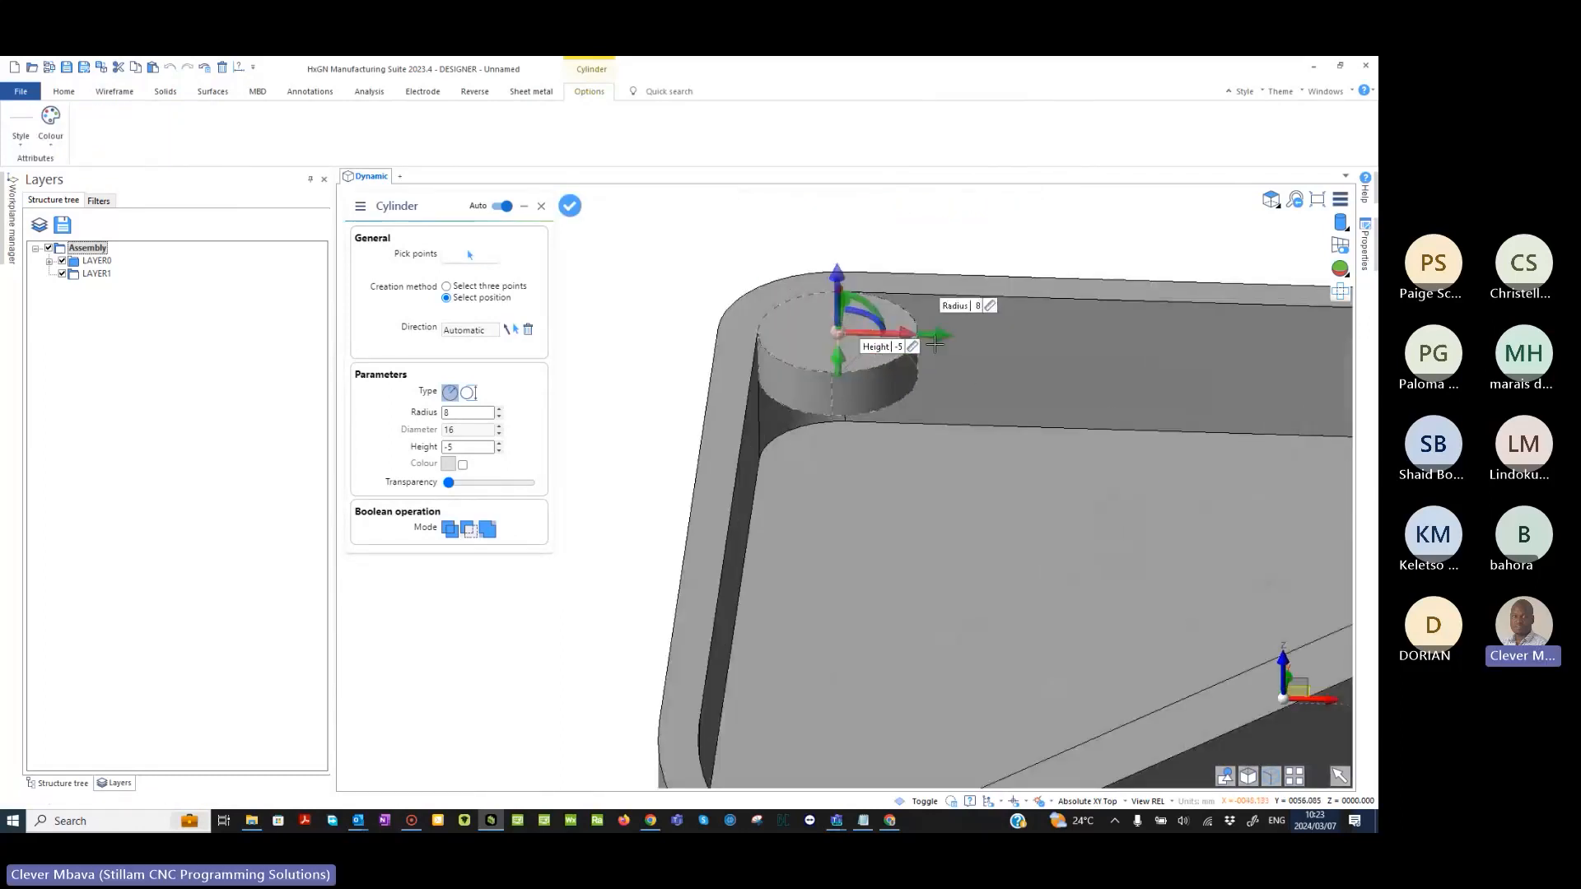
left_click_drag(939, 336, 928, 399)
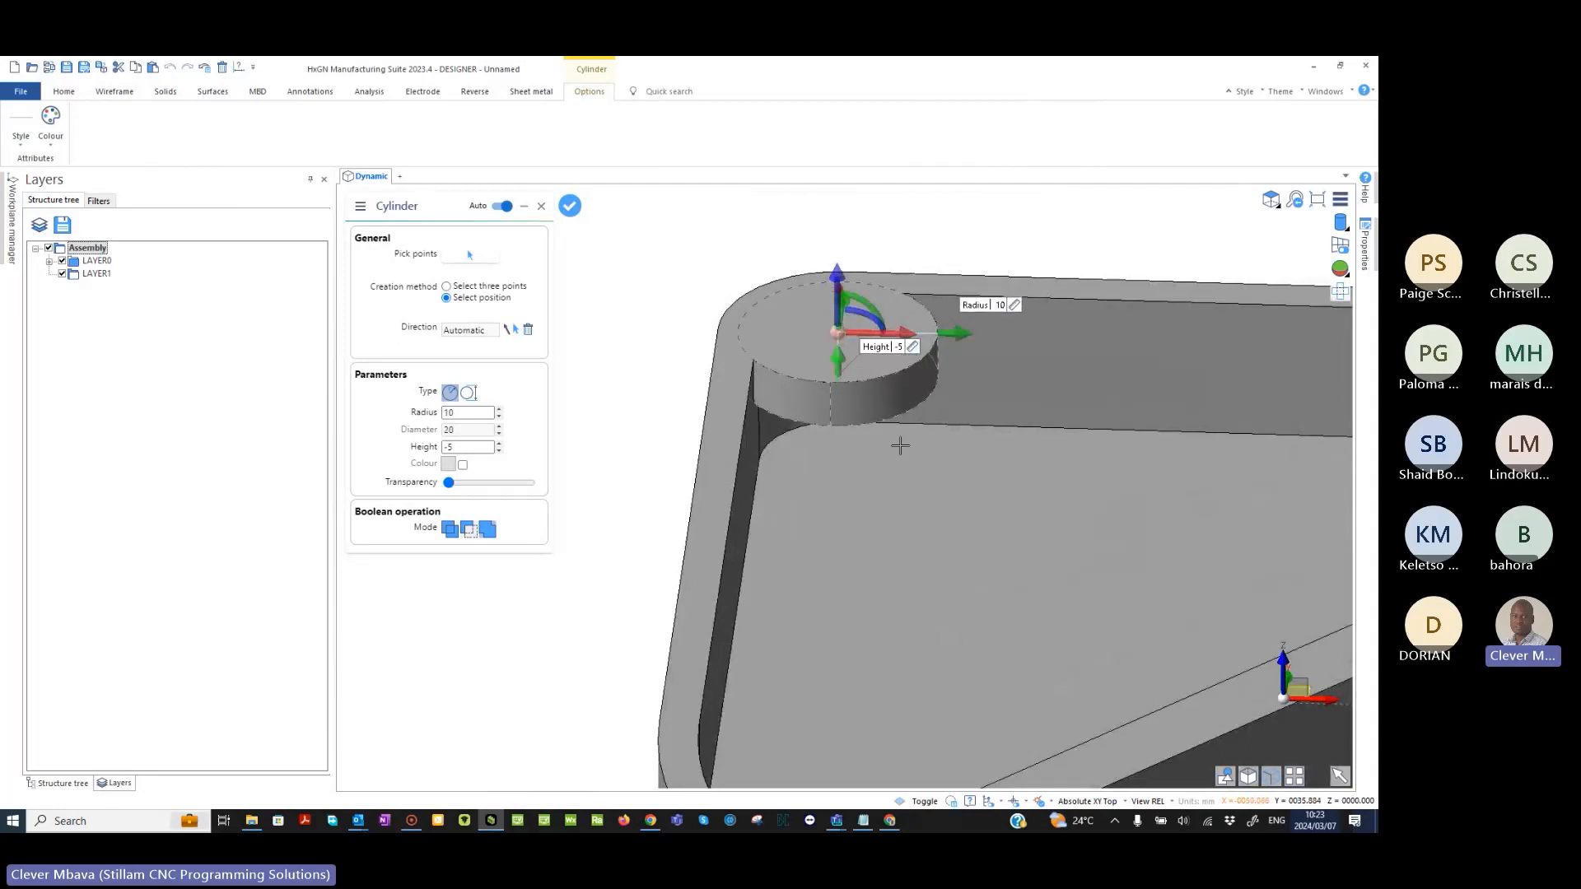
left_click_drag(837, 362, 837, 405)
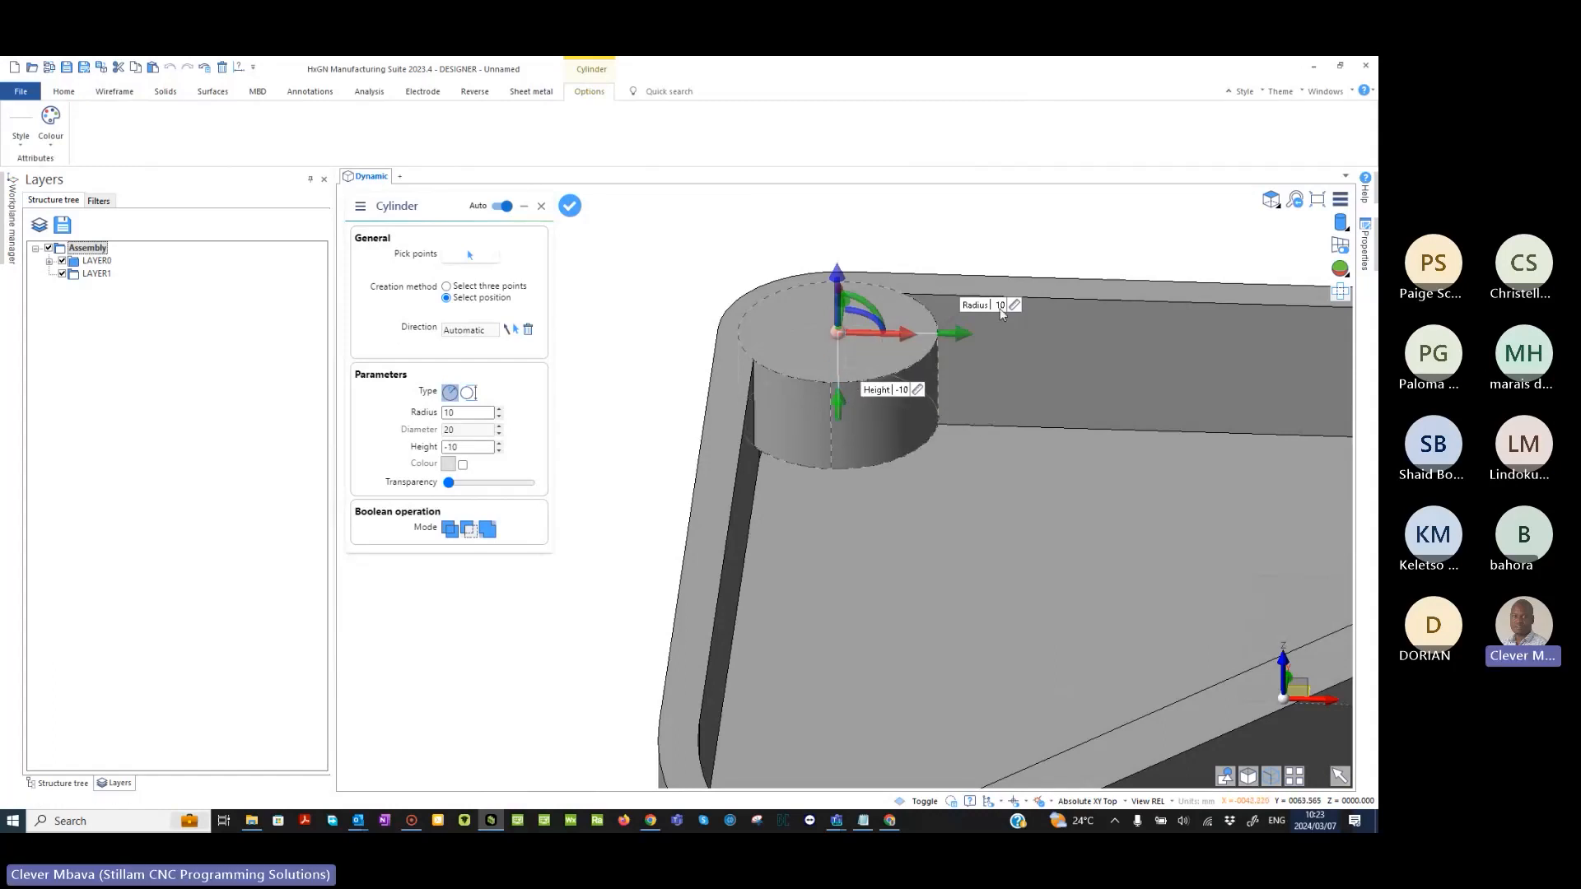
left_click(1000, 306)
type("12")
key("Return")
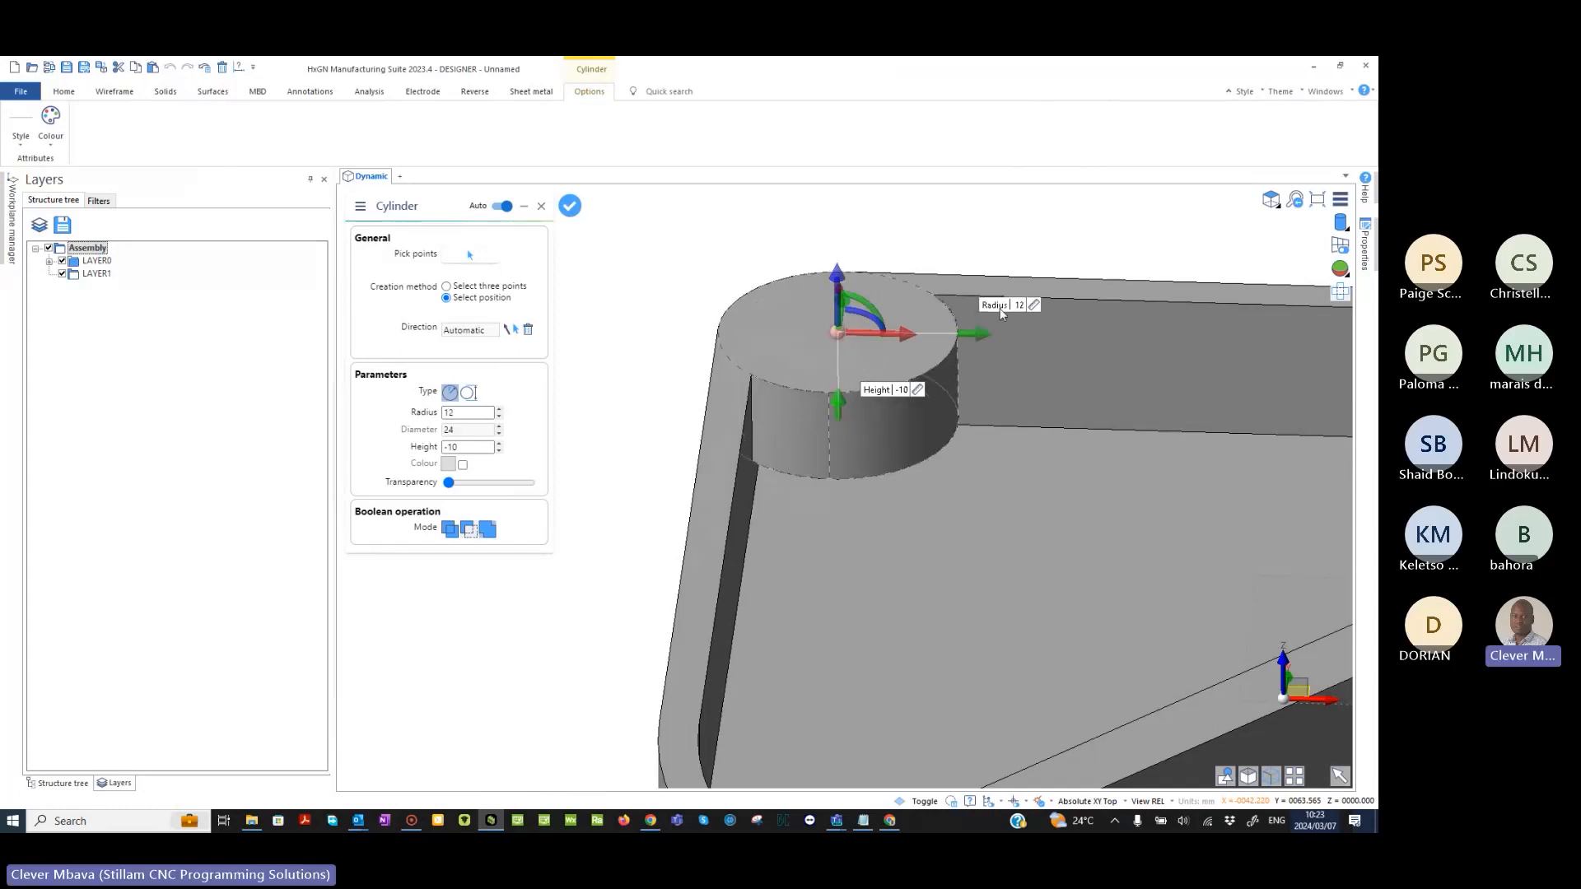
- Extend the corner cylinder down to the pocket floor with a height of -22 and unite it with the part
middle_click_drag(1002, 314, 824, 473)
left_click_drag(825, 474, 823, 578)
middle_click_drag(823, 579, 783, 369)
scroll(992, 610, "down", 3)
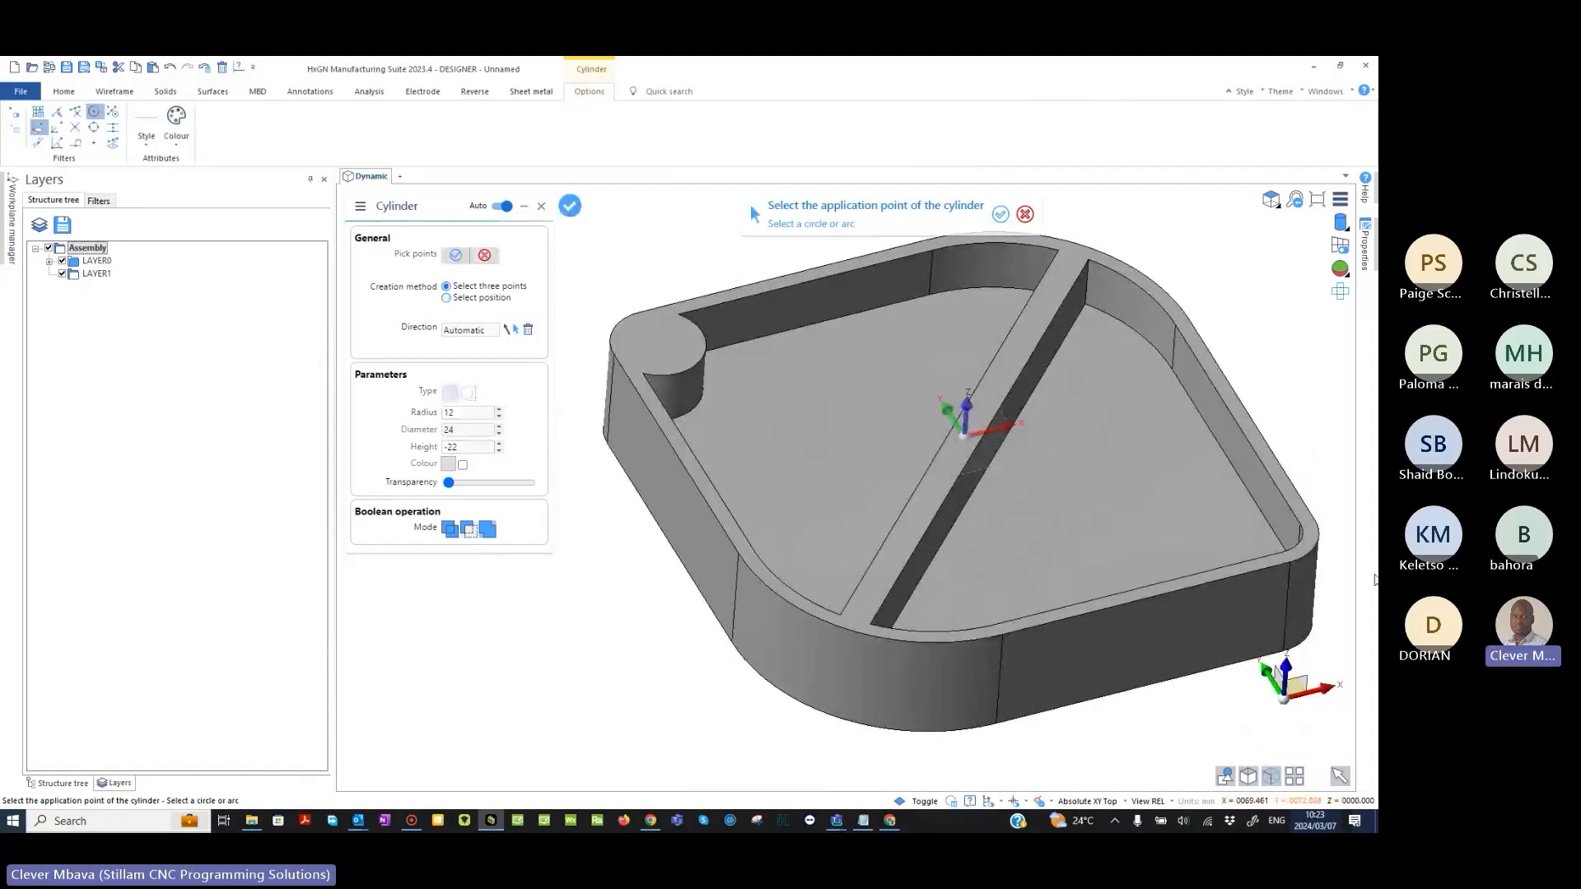
- Add a matching cylinder of radius 12 at the diagonally opposite corner arc, down to the part's bottom edge, and leave the Cylinder command
left_click(1301, 531)
type("12")
key("Return")
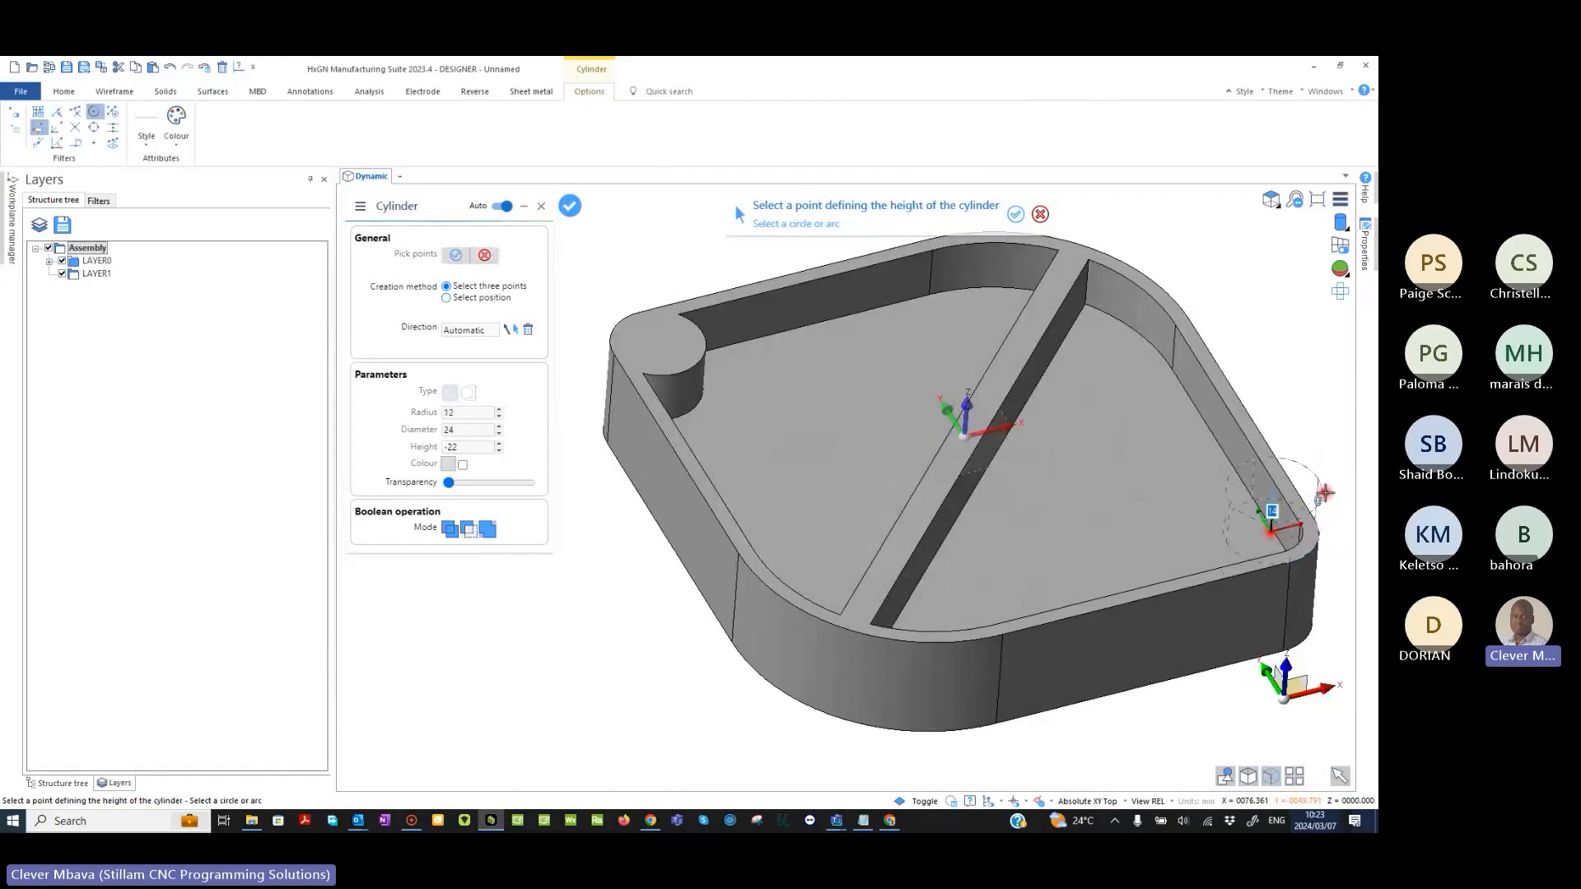
left_click(1328, 618)
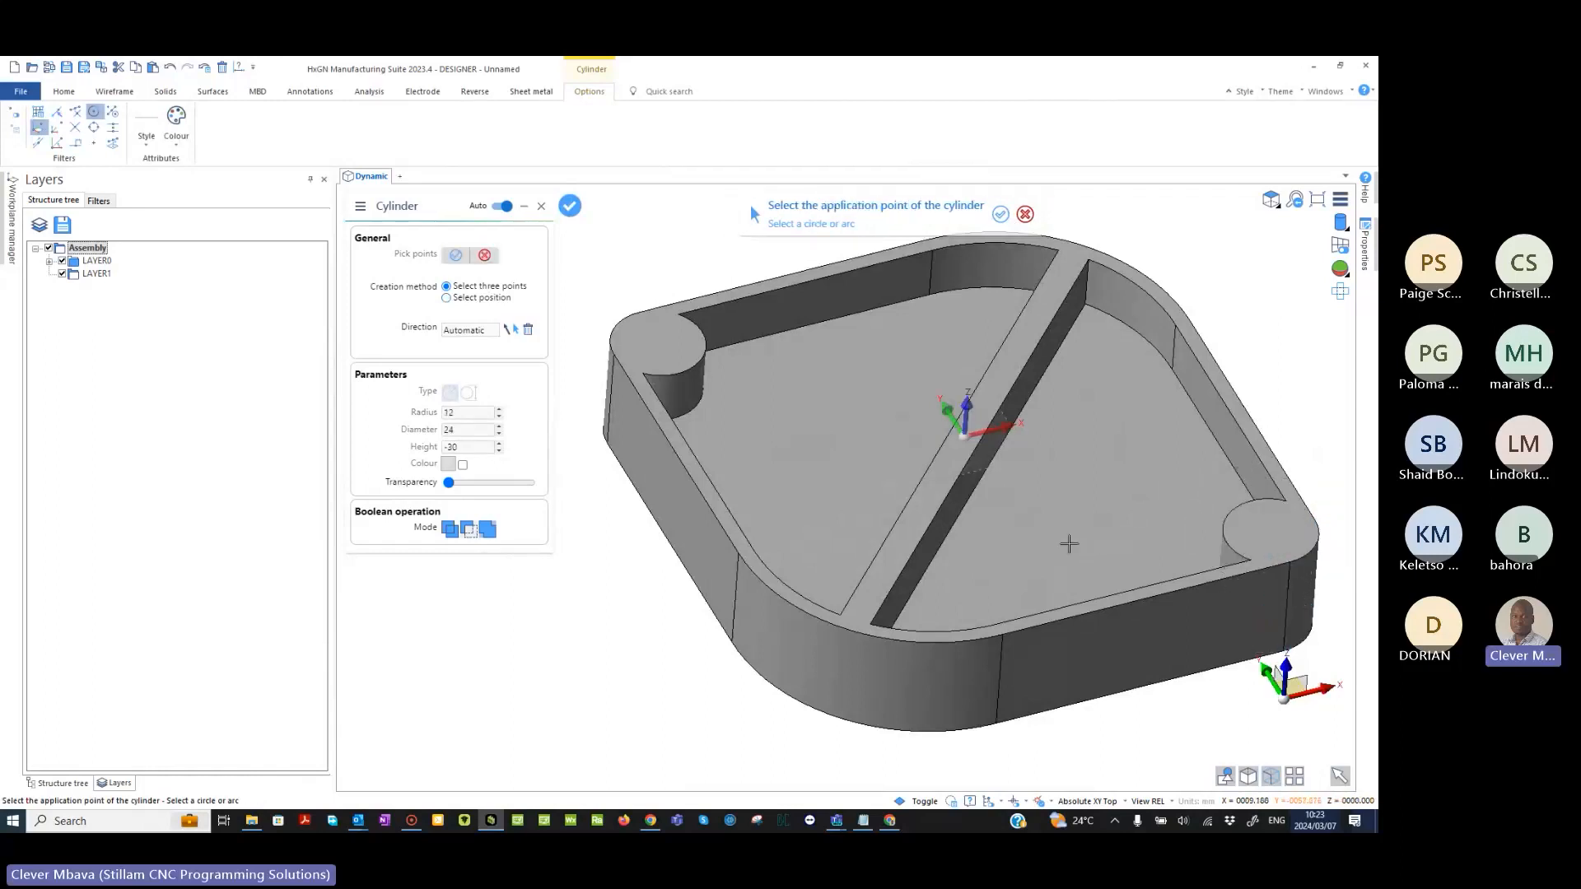
key("Escape")
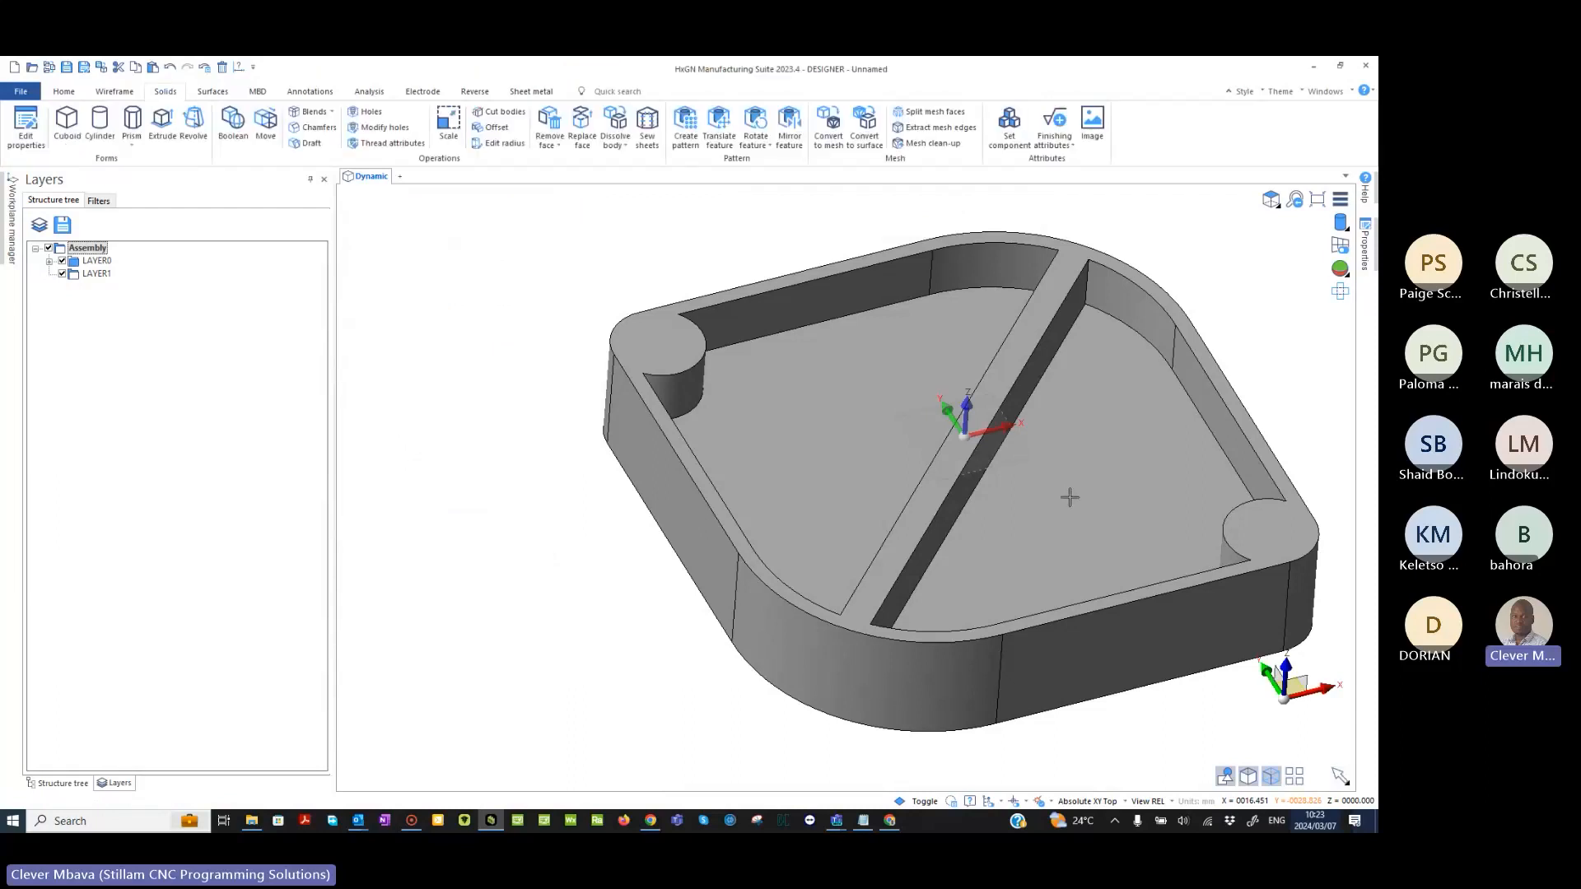
- Blend the vertical inner edges of both pockets with a constant radius of 10, selecting them as edges away from a face
middle_click_drag(1012, 518, 811, 500)
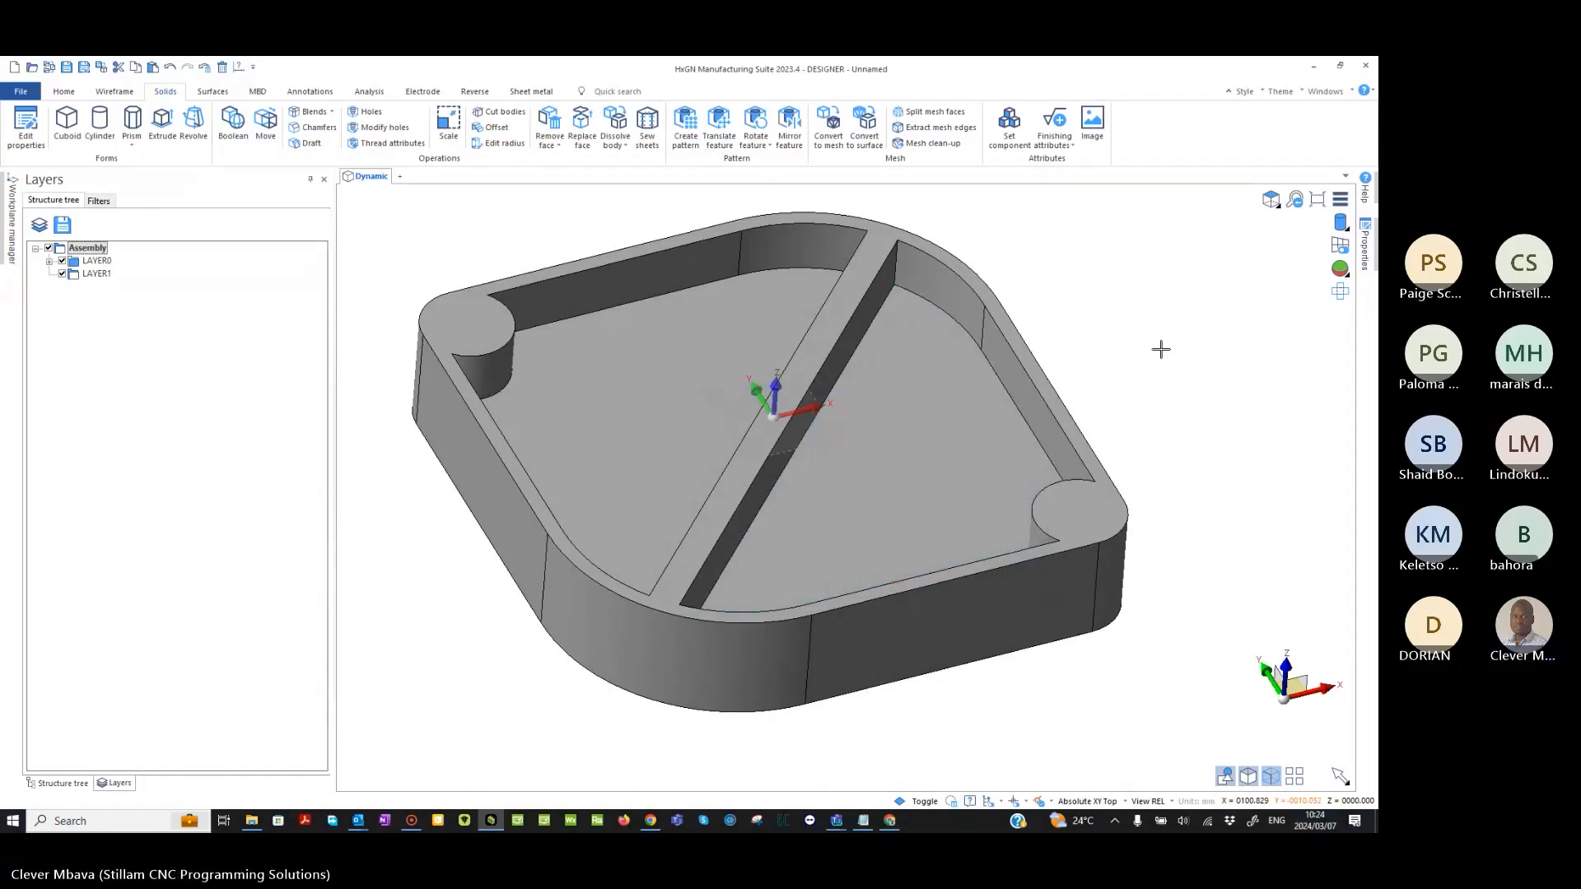
middle_click_drag(558, 395, 557, 415)
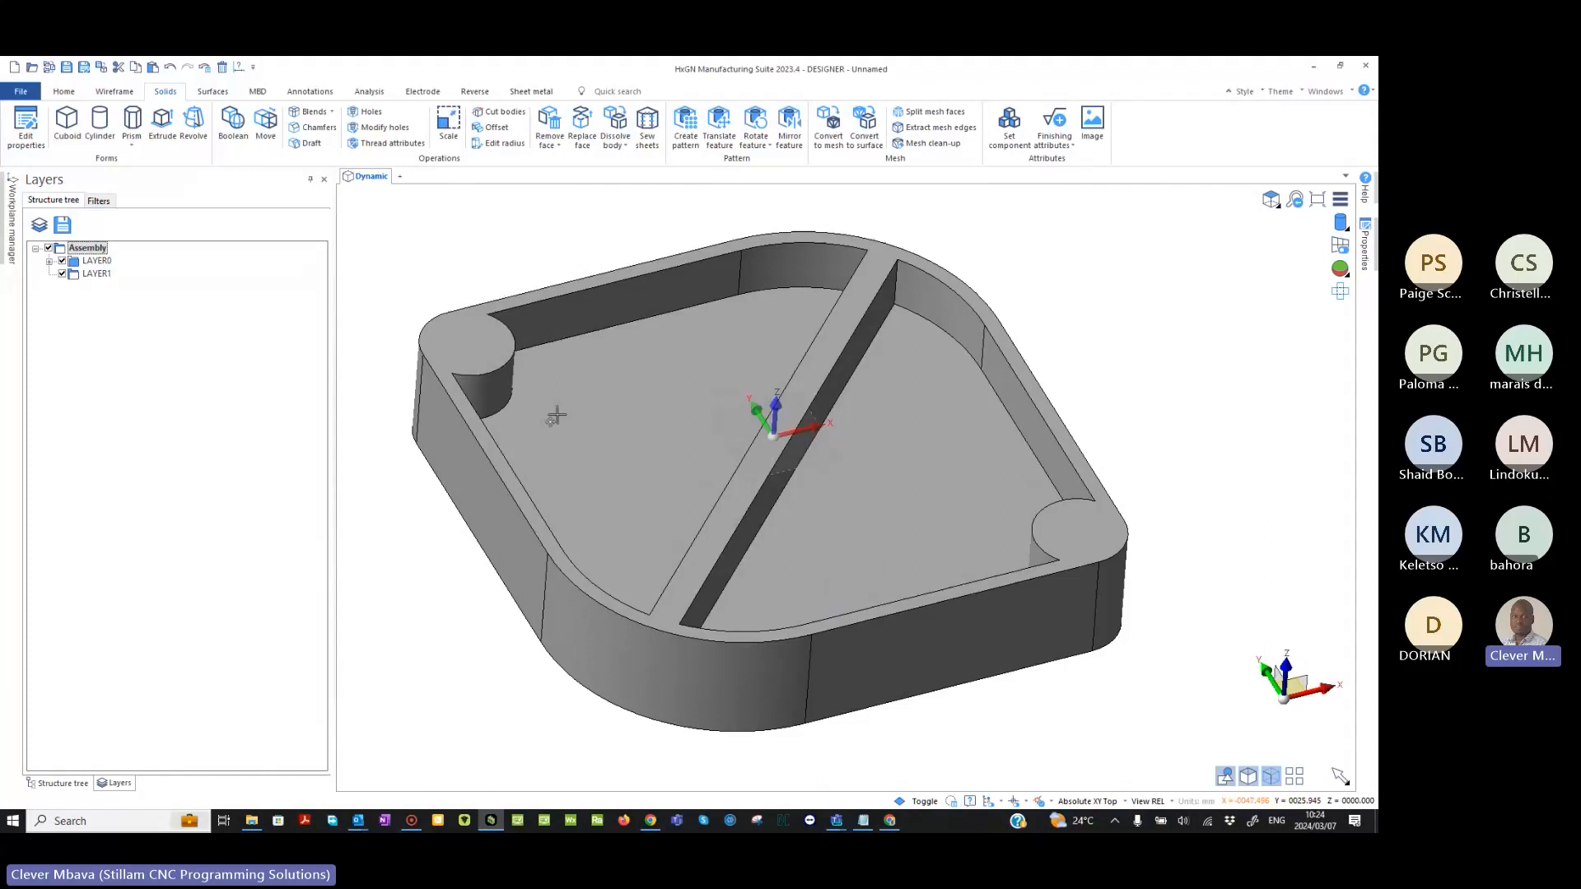
left_click(309, 115)
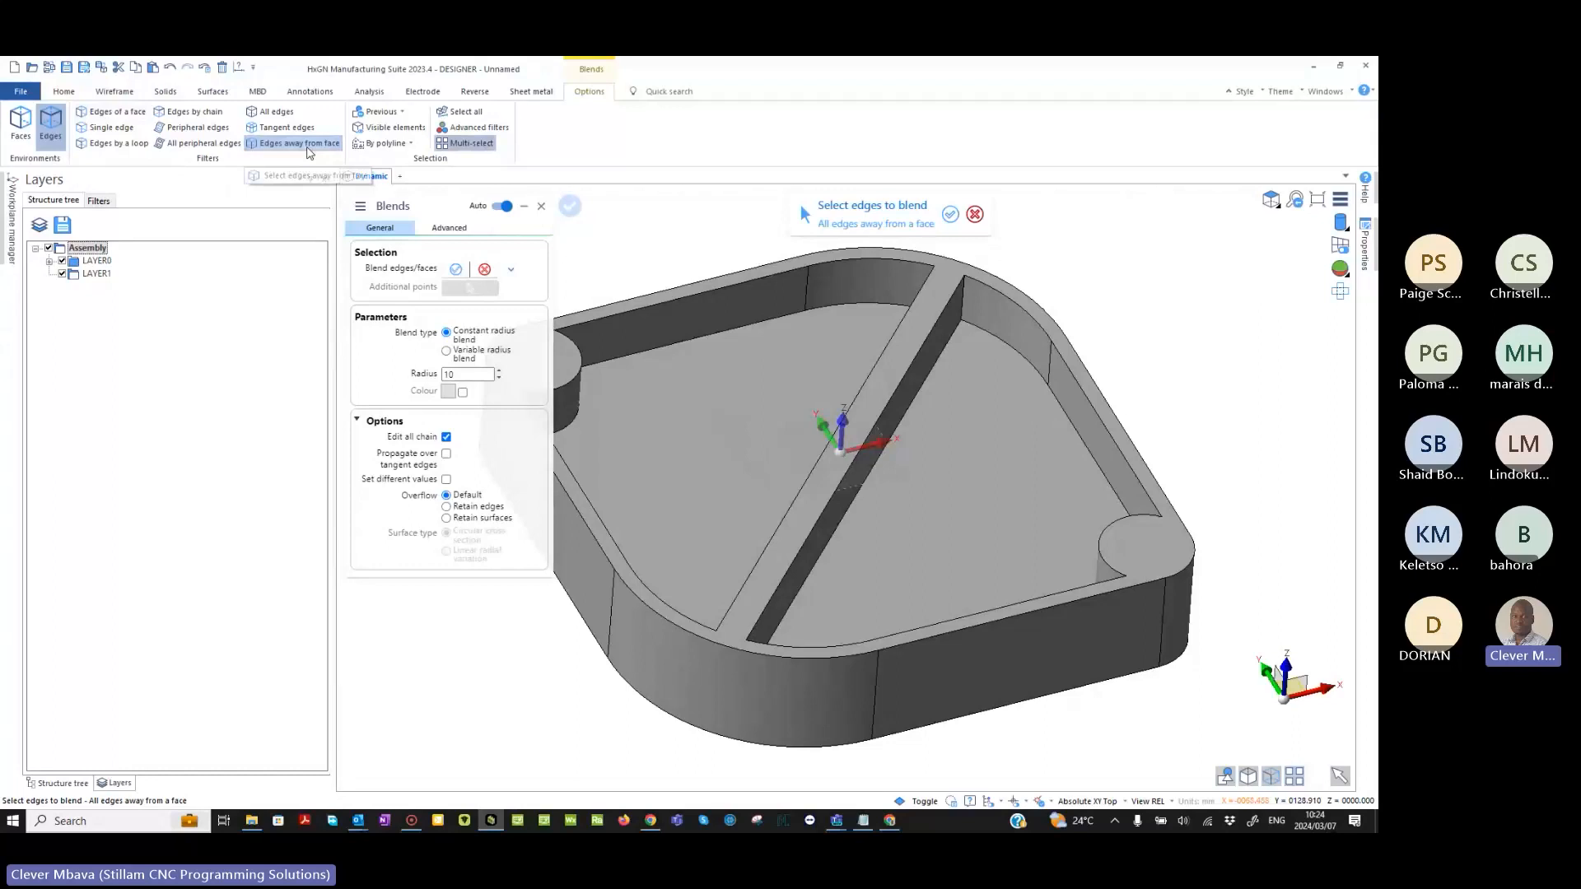
left_click(702, 417)
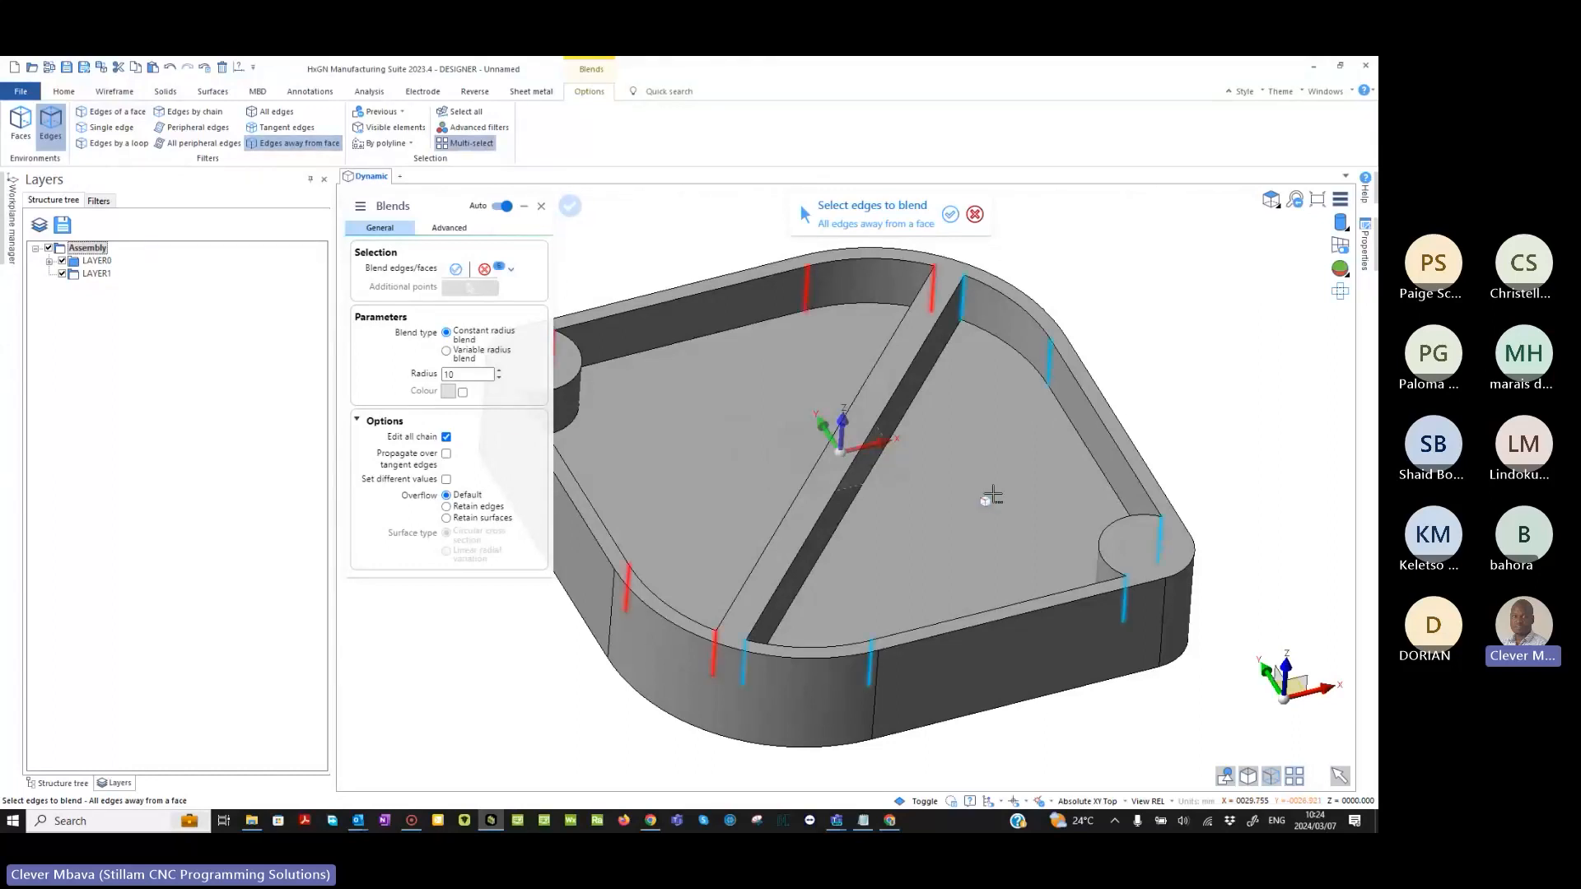
right_click(1202, 286)
middle_click_drag(804, 369, 886, 353)
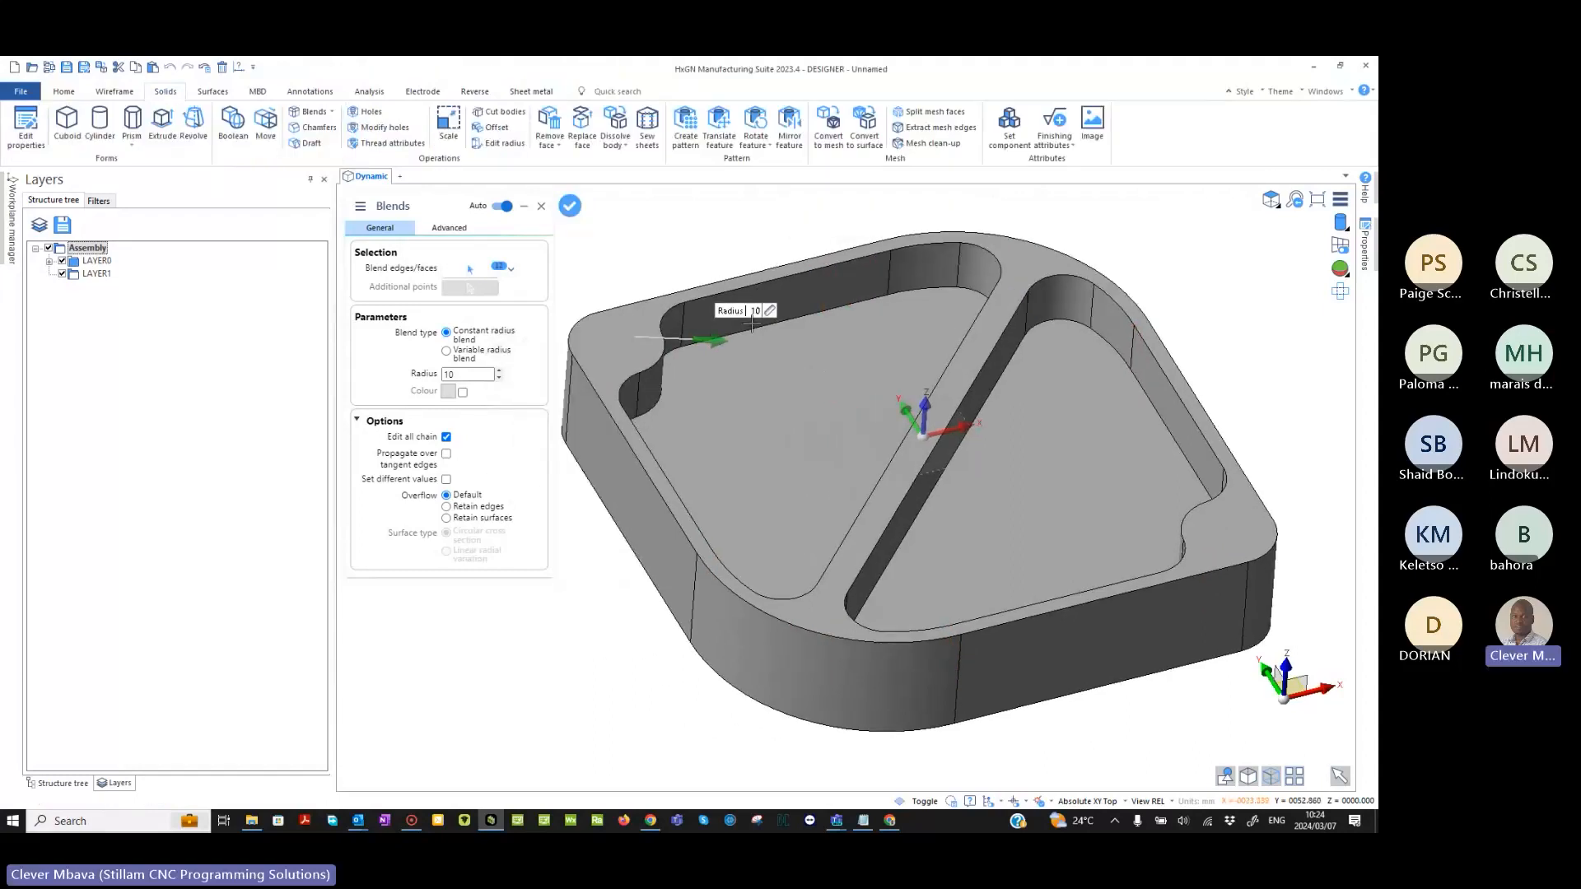
right_click(532, 611)
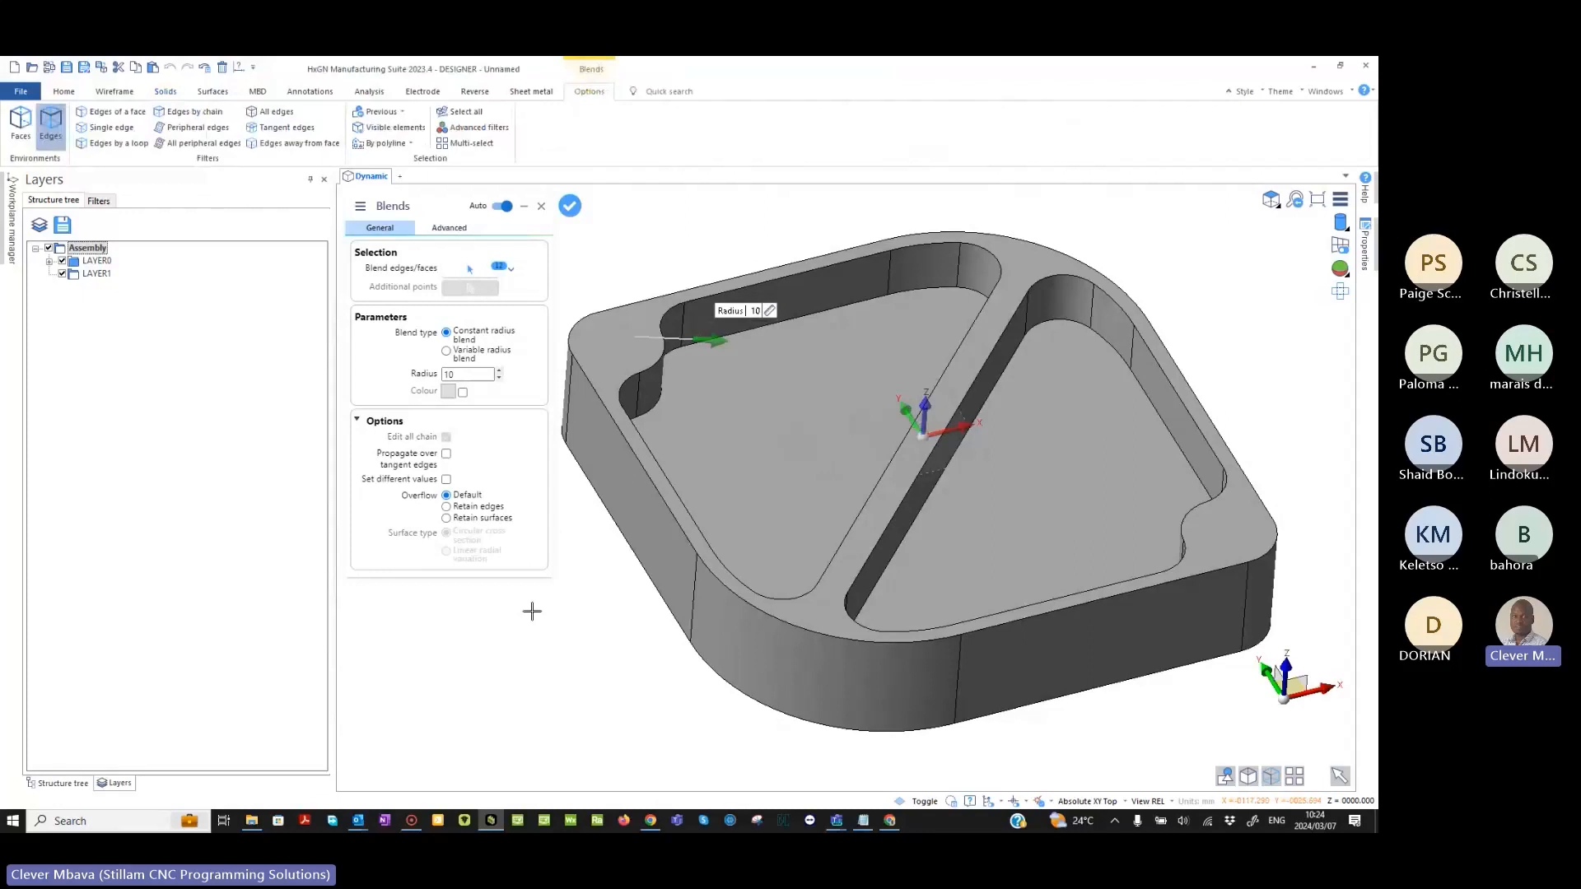
right_click(532, 611)
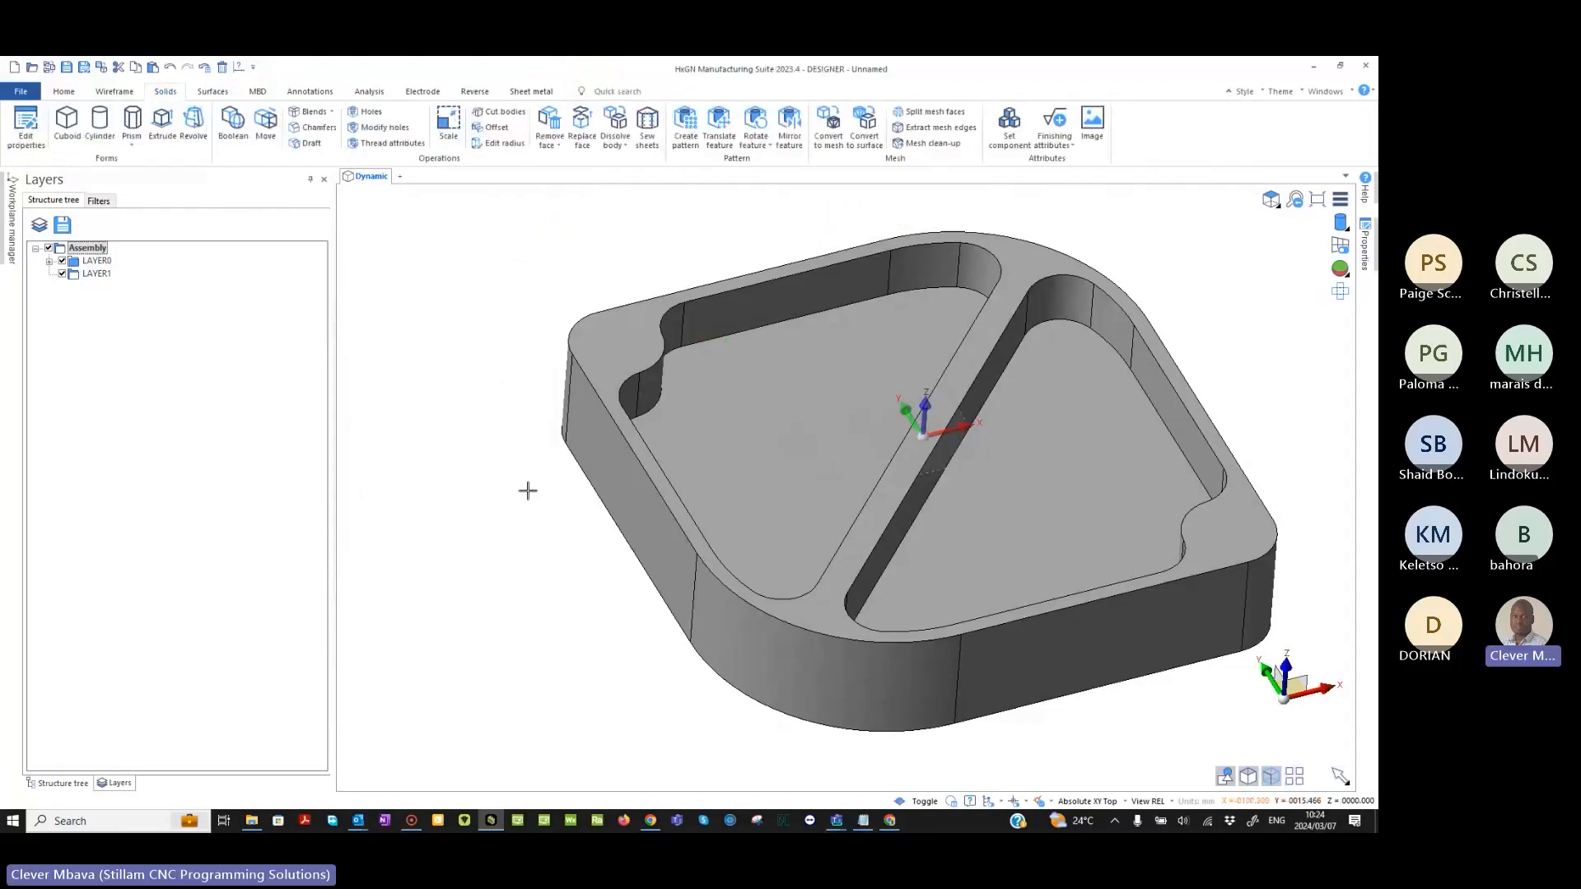
middle_click_drag(1216, 346, 1121, 351)
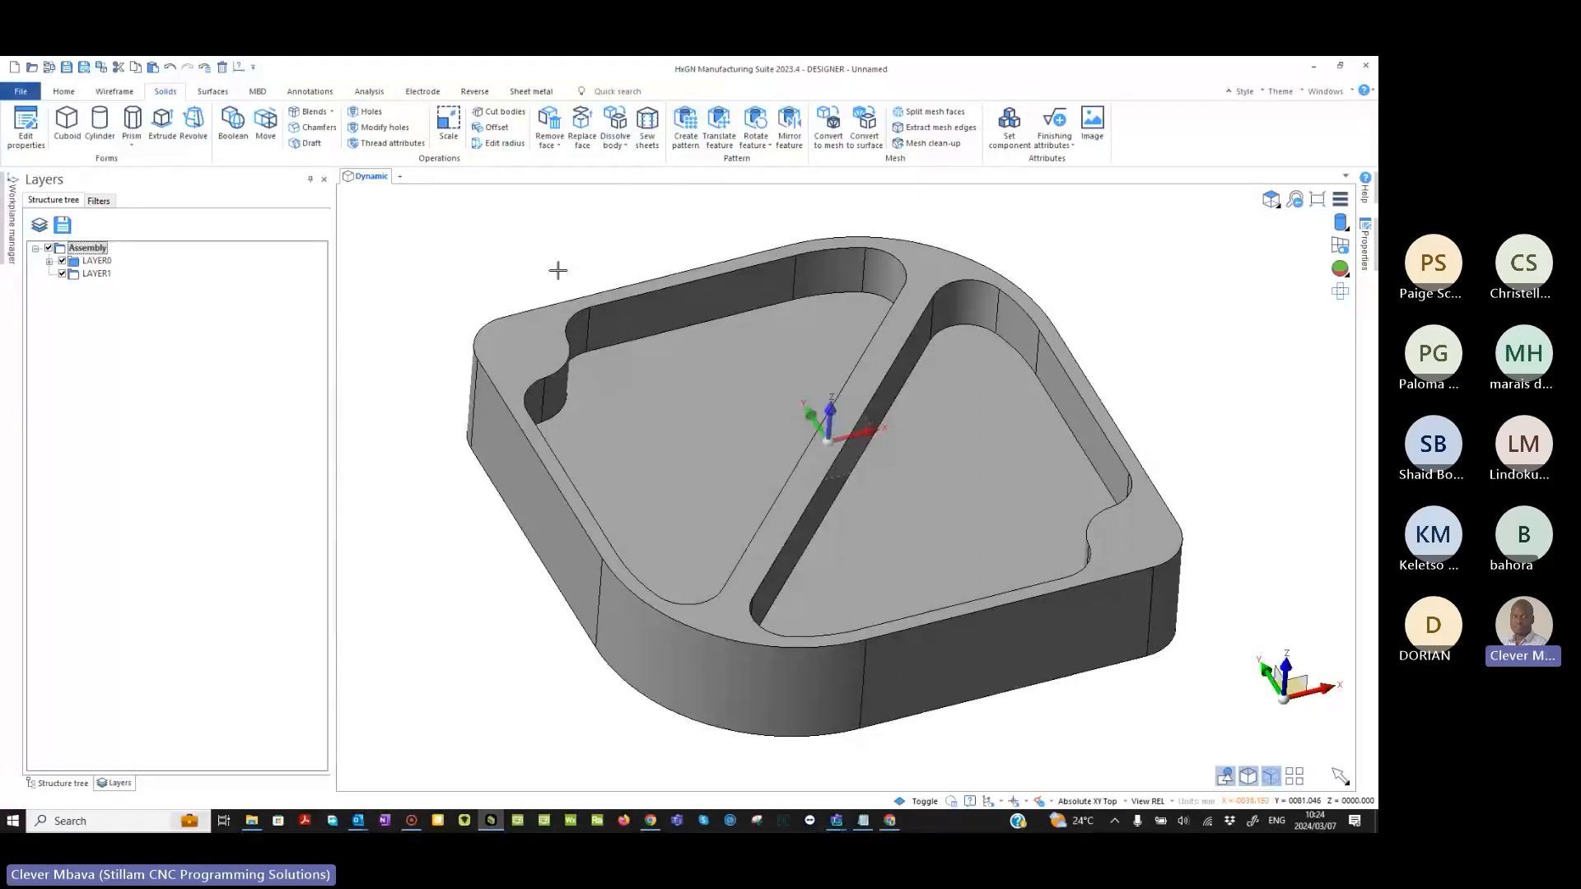
middle_click_drag(558, 270, 561, 266)
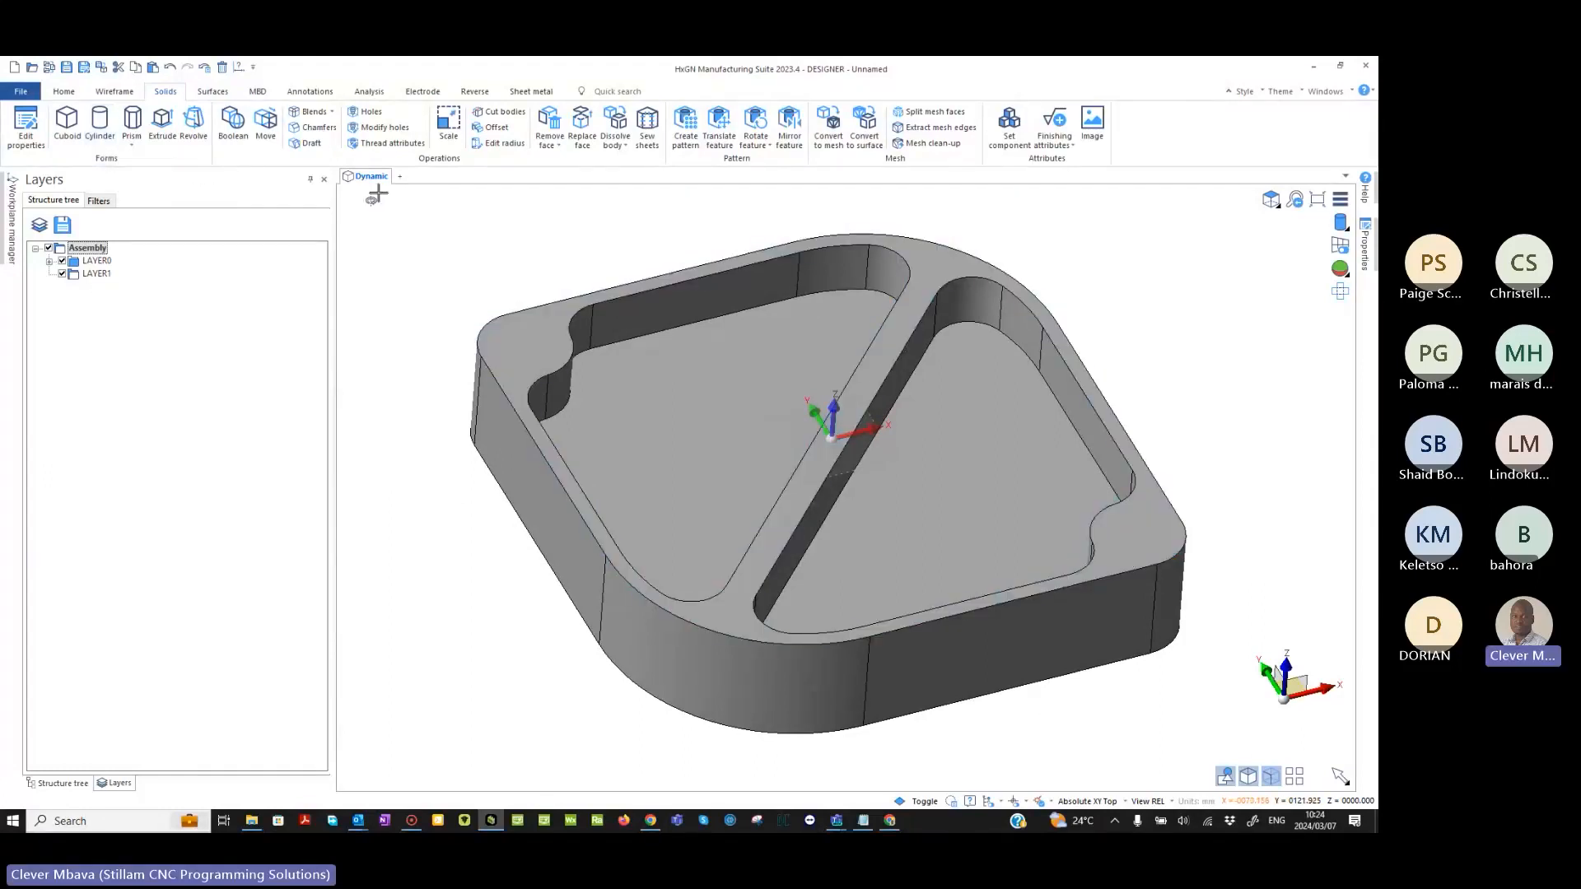
left_click(368, 112)
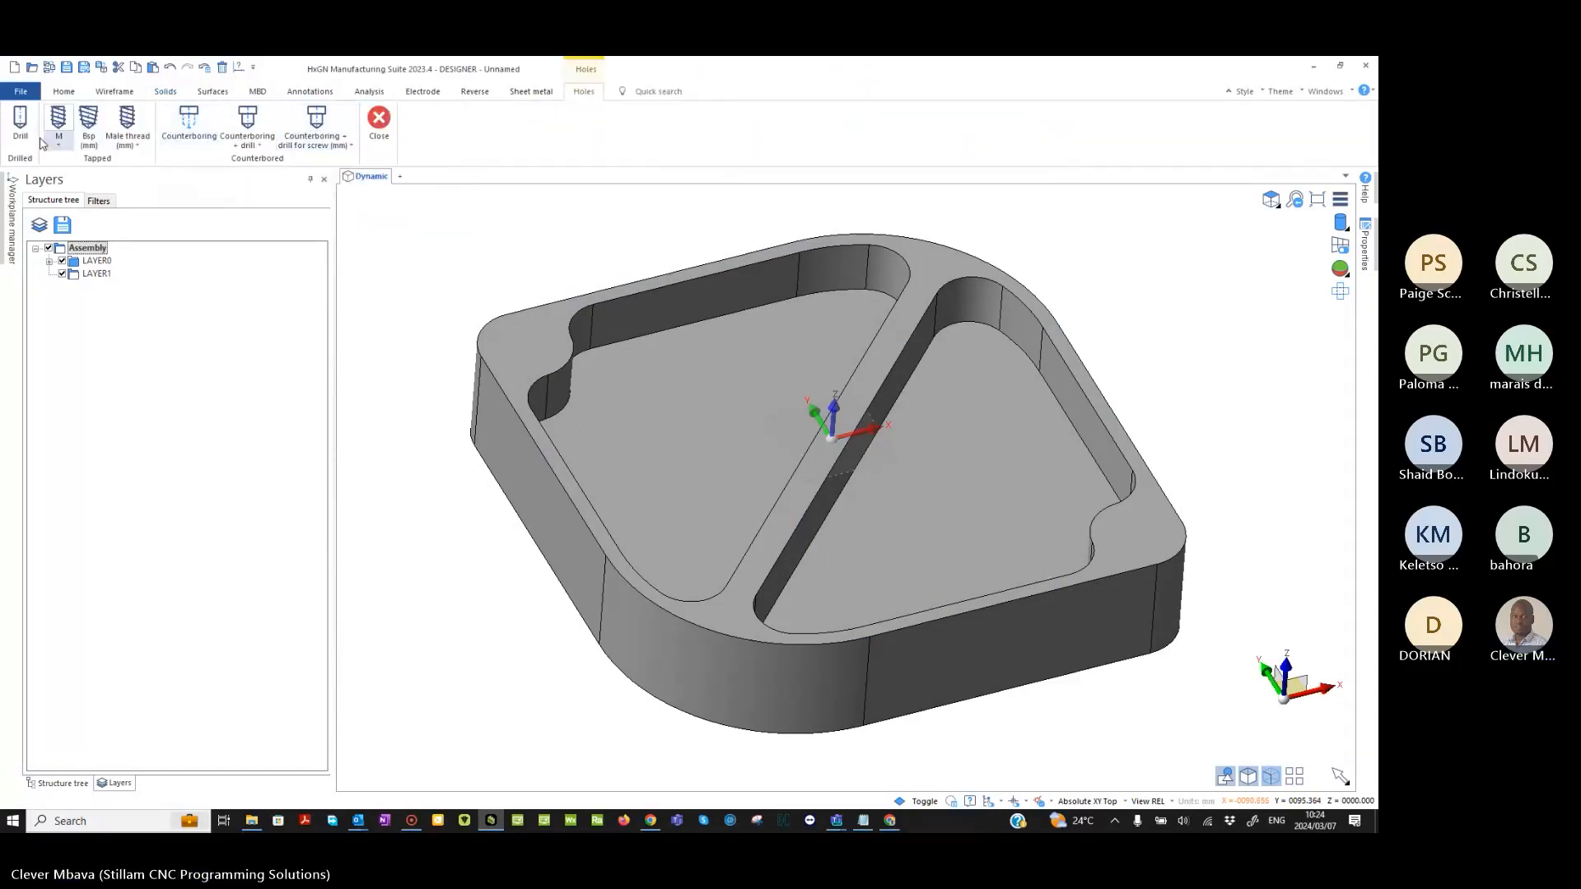
left_click(378, 119)
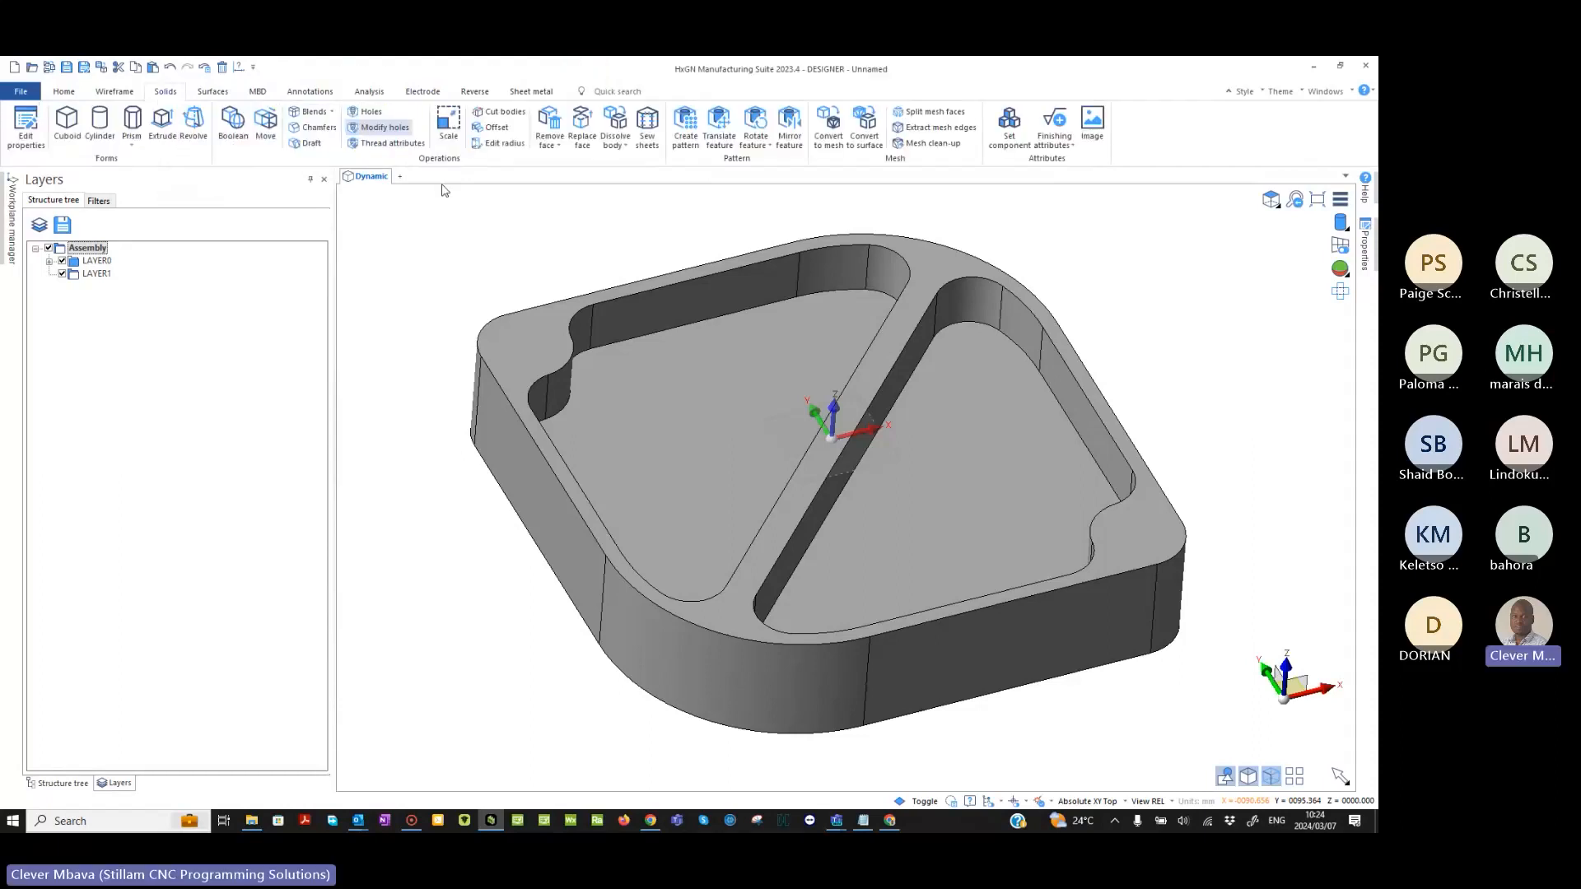
- Configure a cylinder placed by position with radius 8 and height -5, in subtract mode
left_click(101, 125)
middle_click_drag(578, 255, 681, 329)
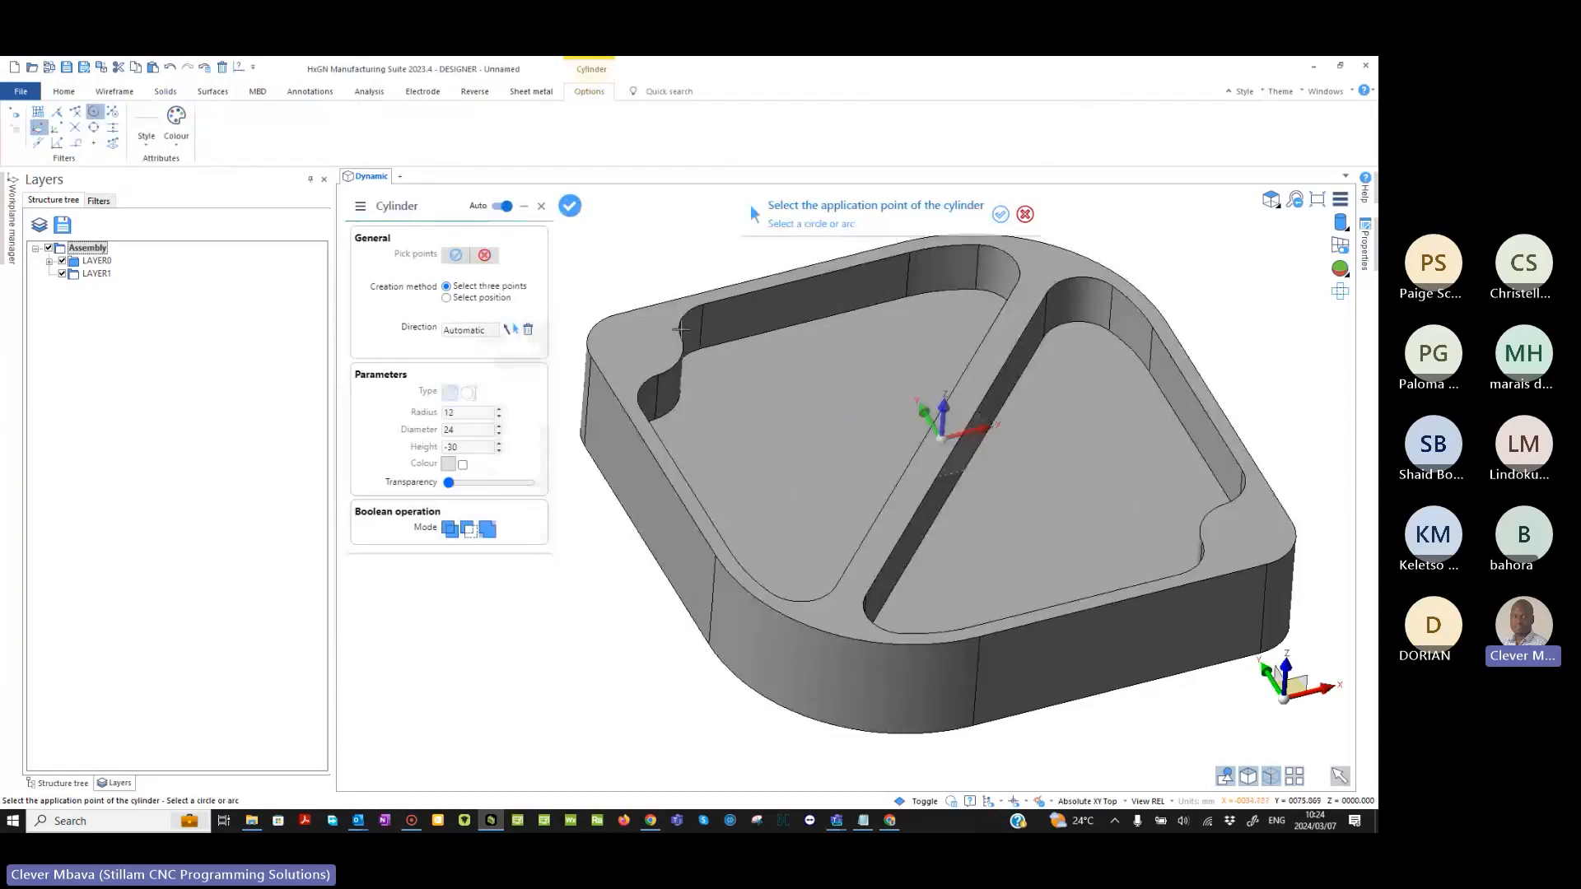
left_click(447, 297)
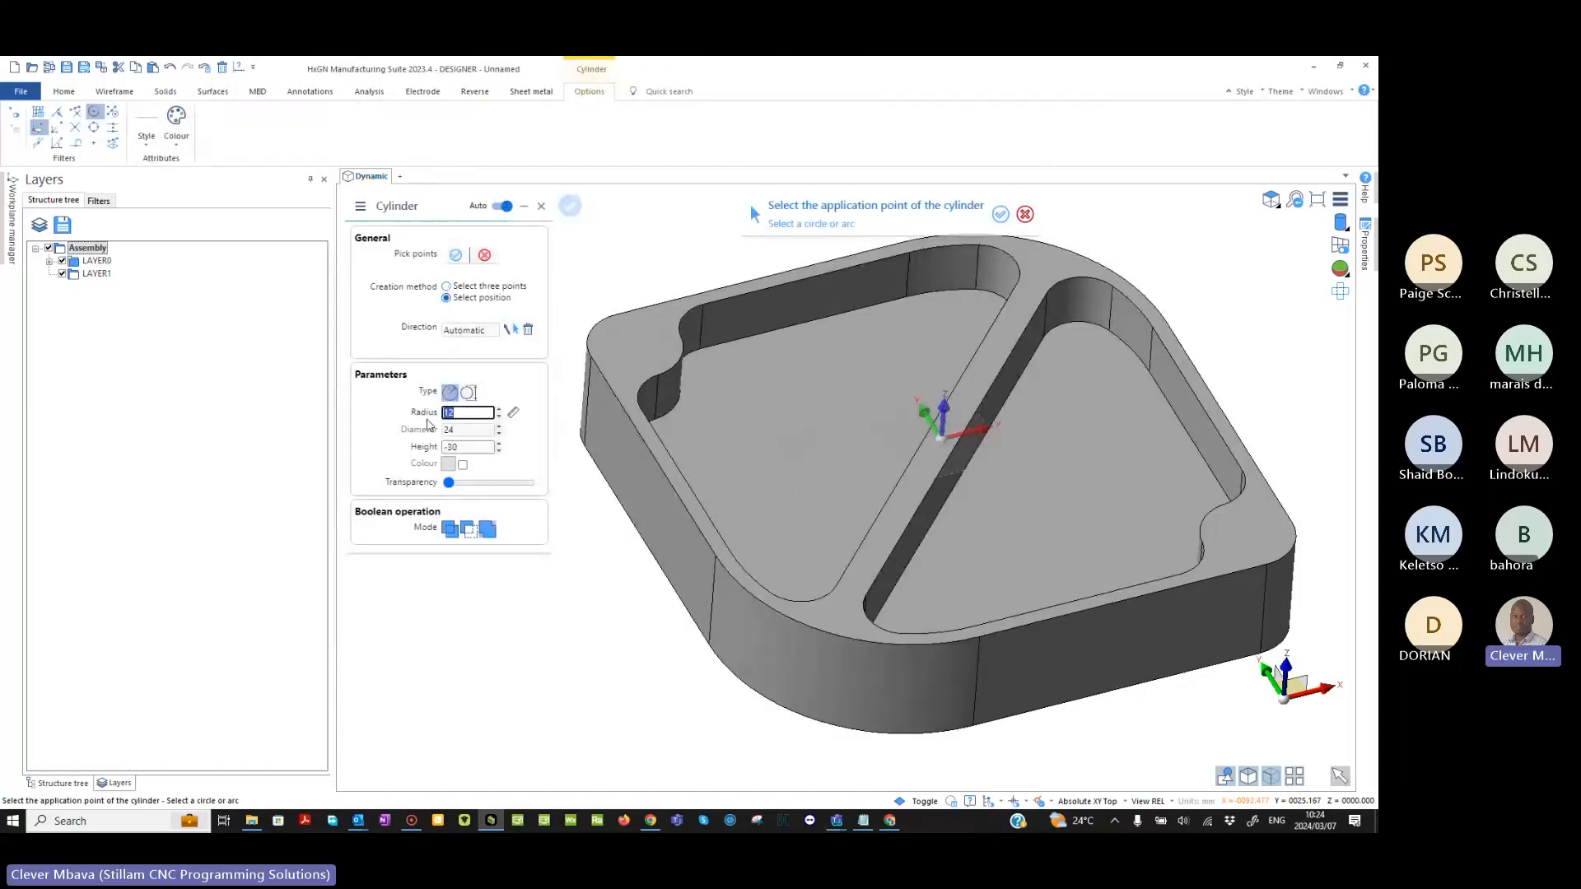
type("8")
key("Tab")
key("BackSpace")
type("-5")
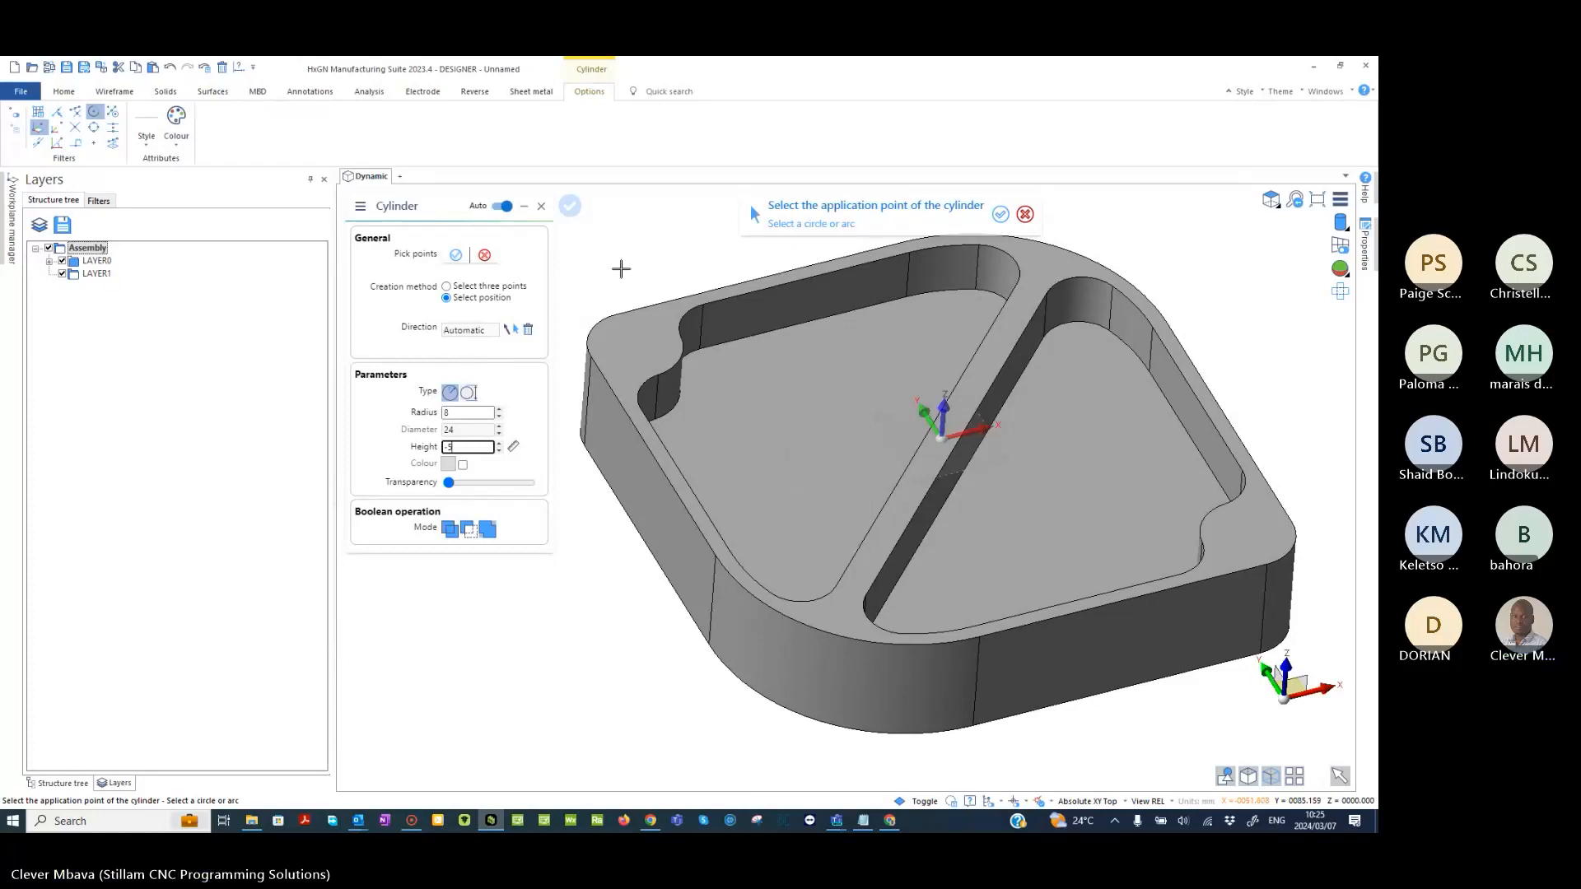
middle_click_drag(621, 269, 620, 293)
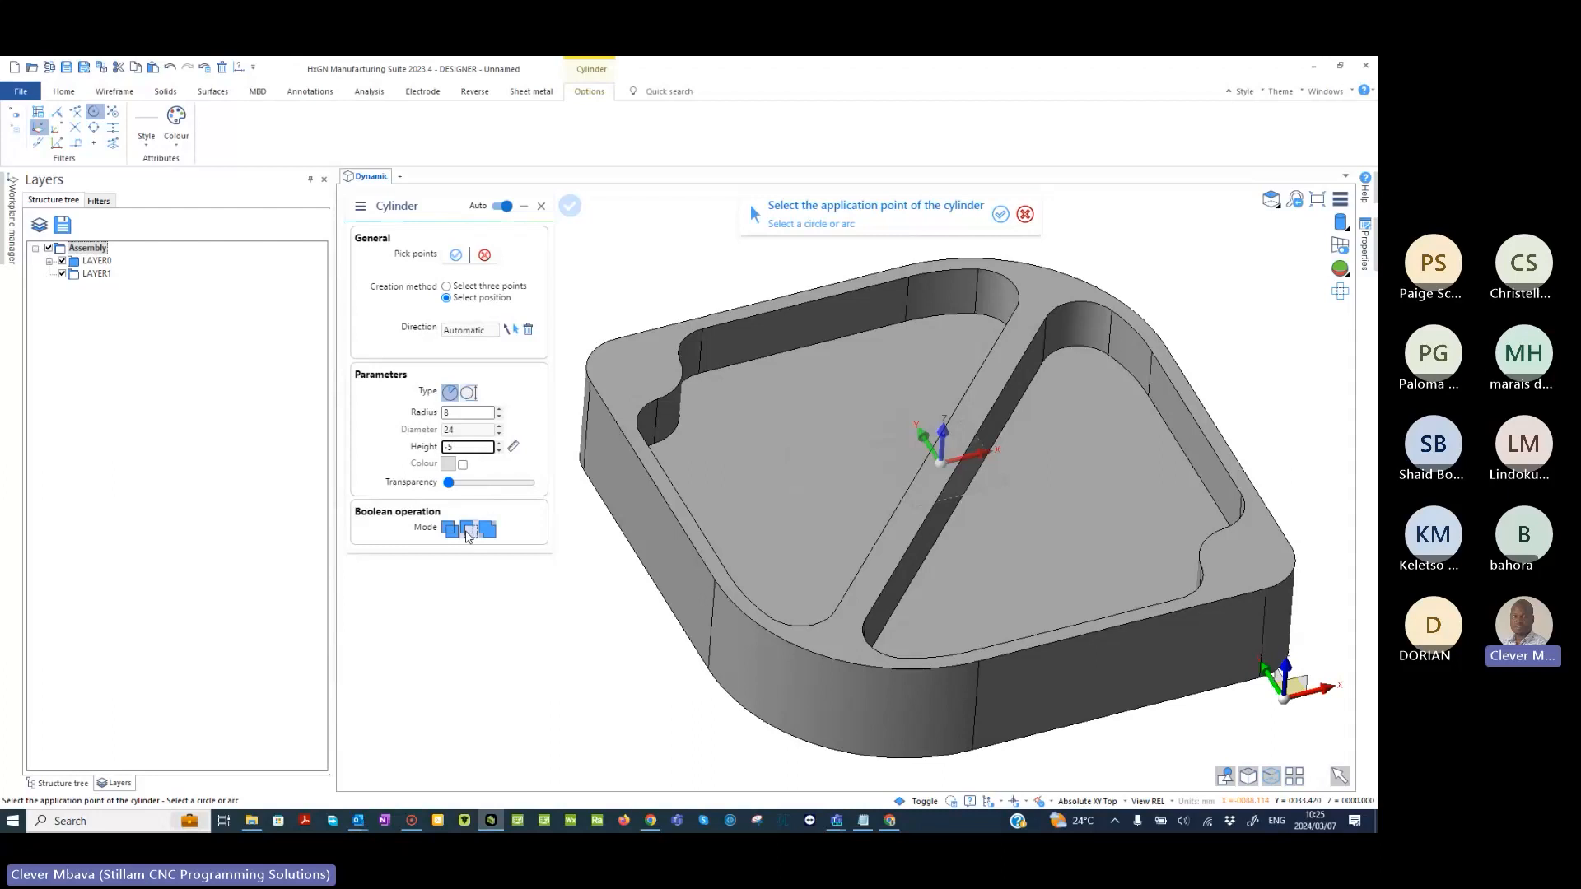
middle_click_drag(635, 314, 699, 332)
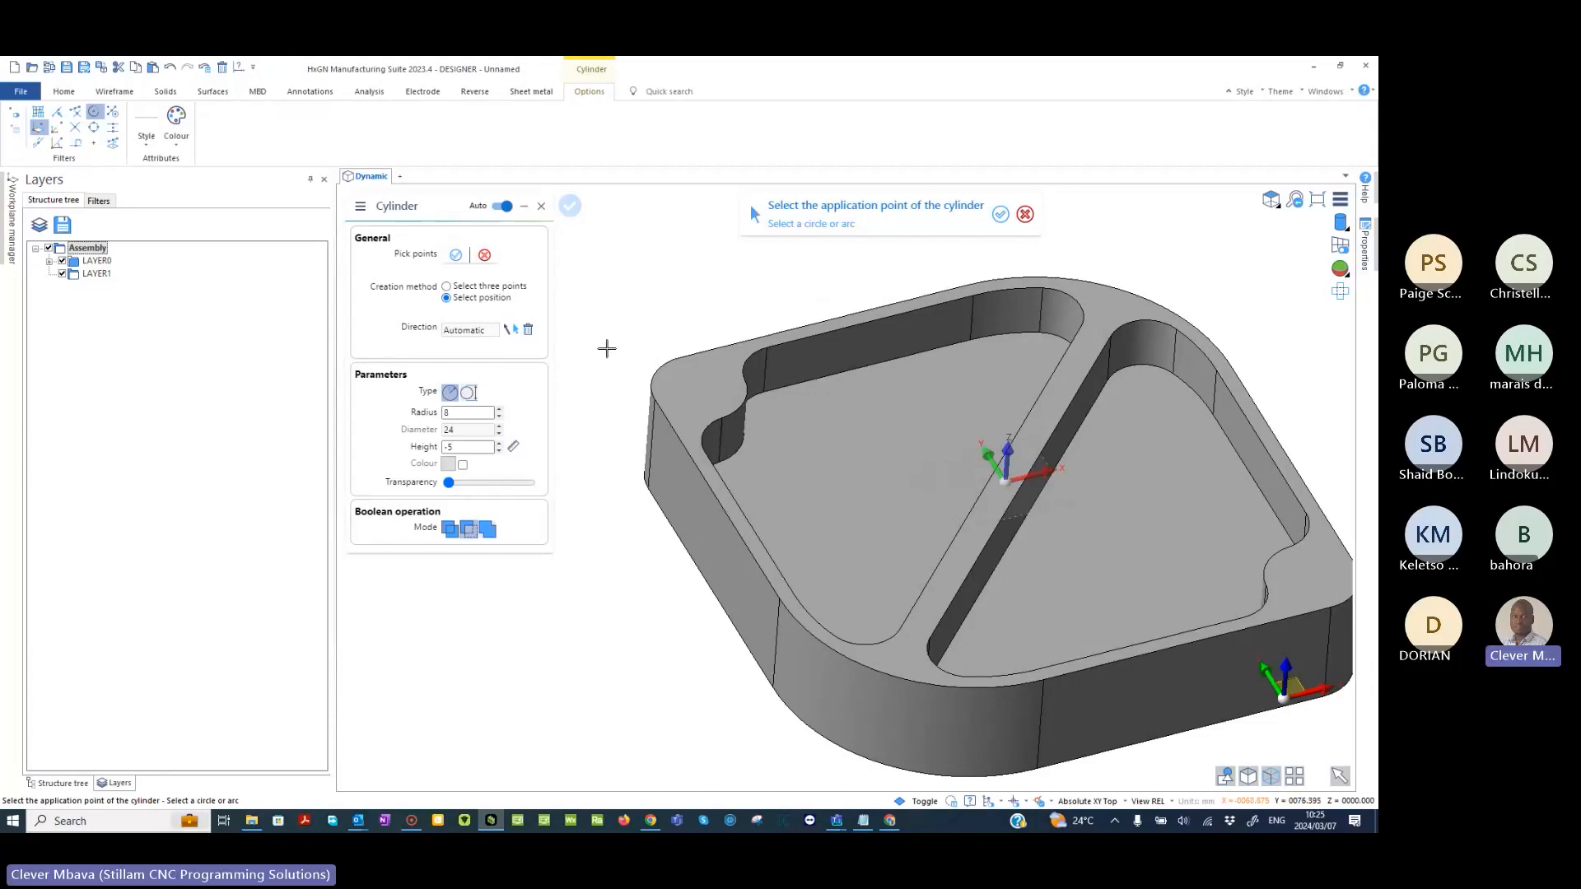
- Cut the circular recesses into the two corner bosses, centring one on each outer corner arc
left_click(656, 368)
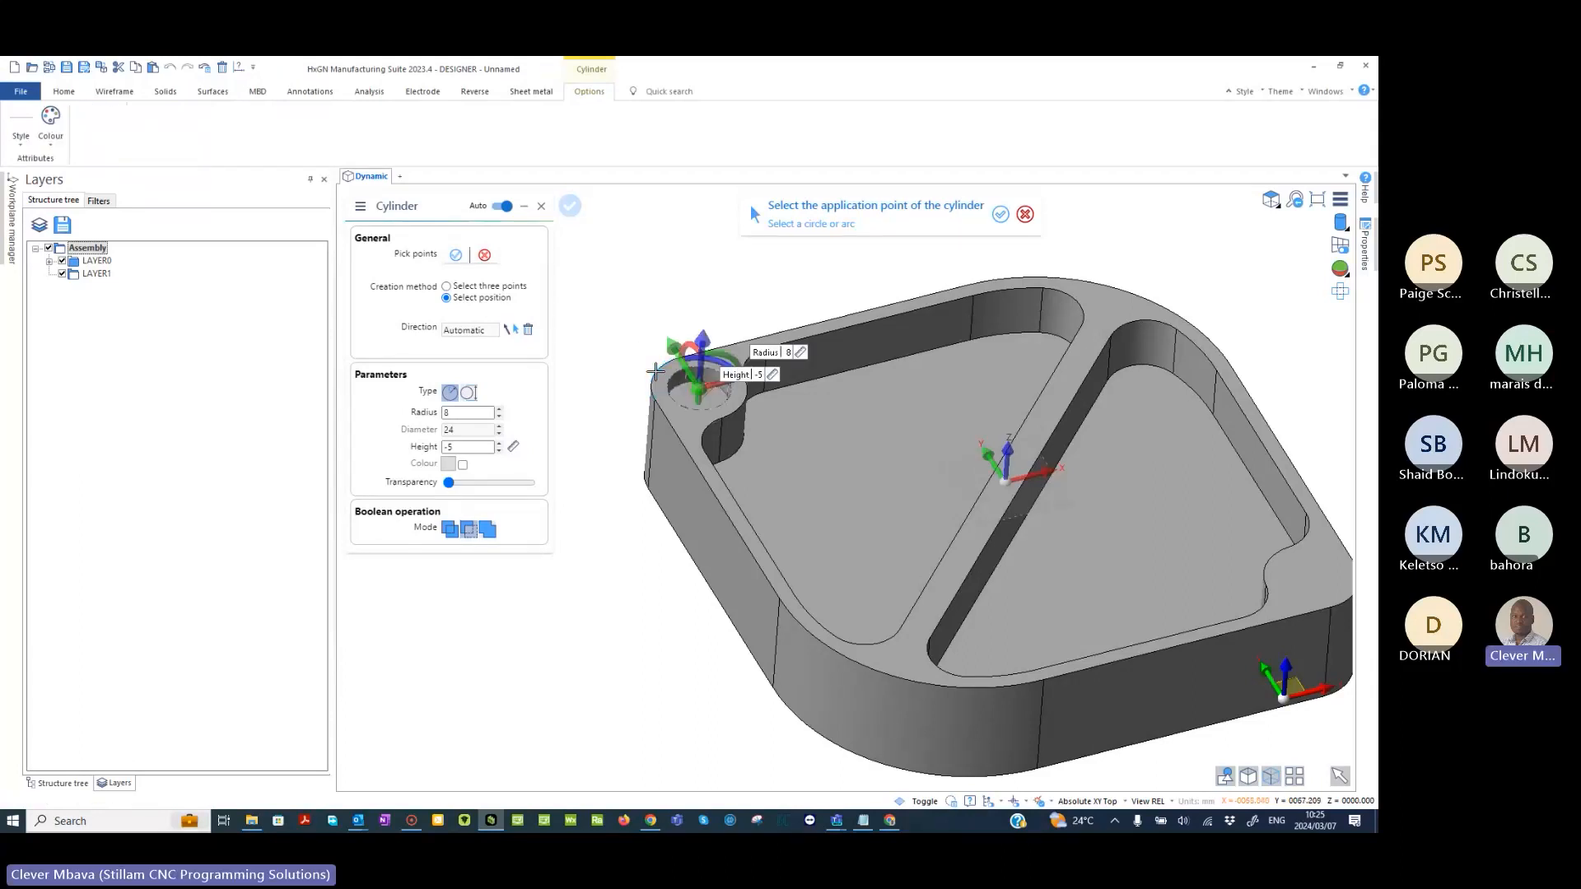
mouse_move(801, 452)
middle_mouse_down()
mouse_move(803, 412)
mouse_move(797, 430)
middle_mouse_up()
right_click(831, 290)
left_click(1326, 543)
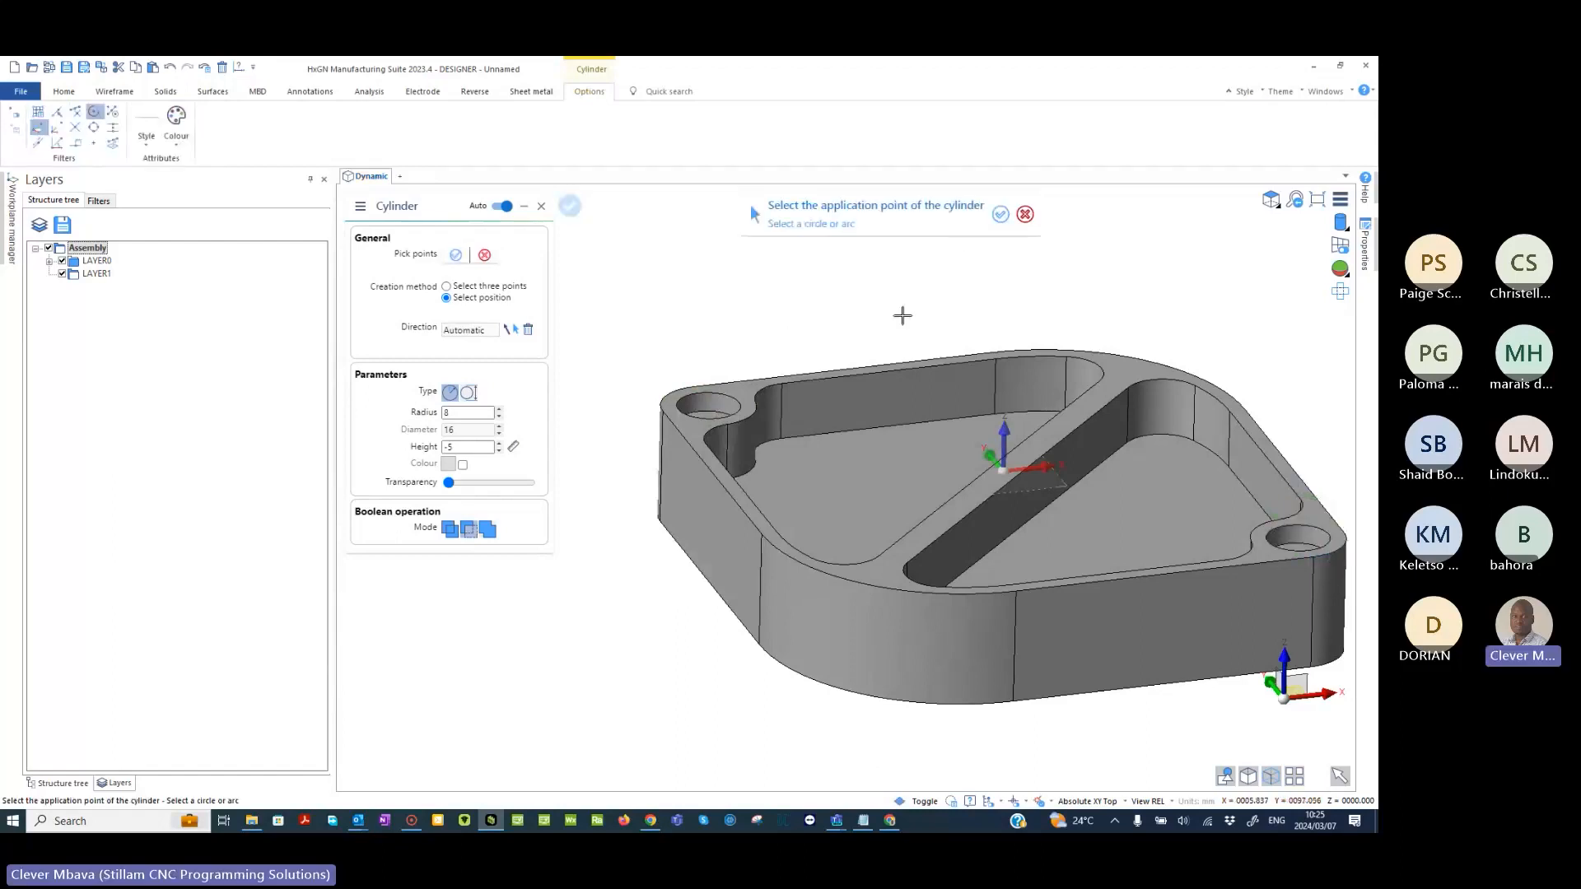
middle_click_drag(903, 313, 738, 294)
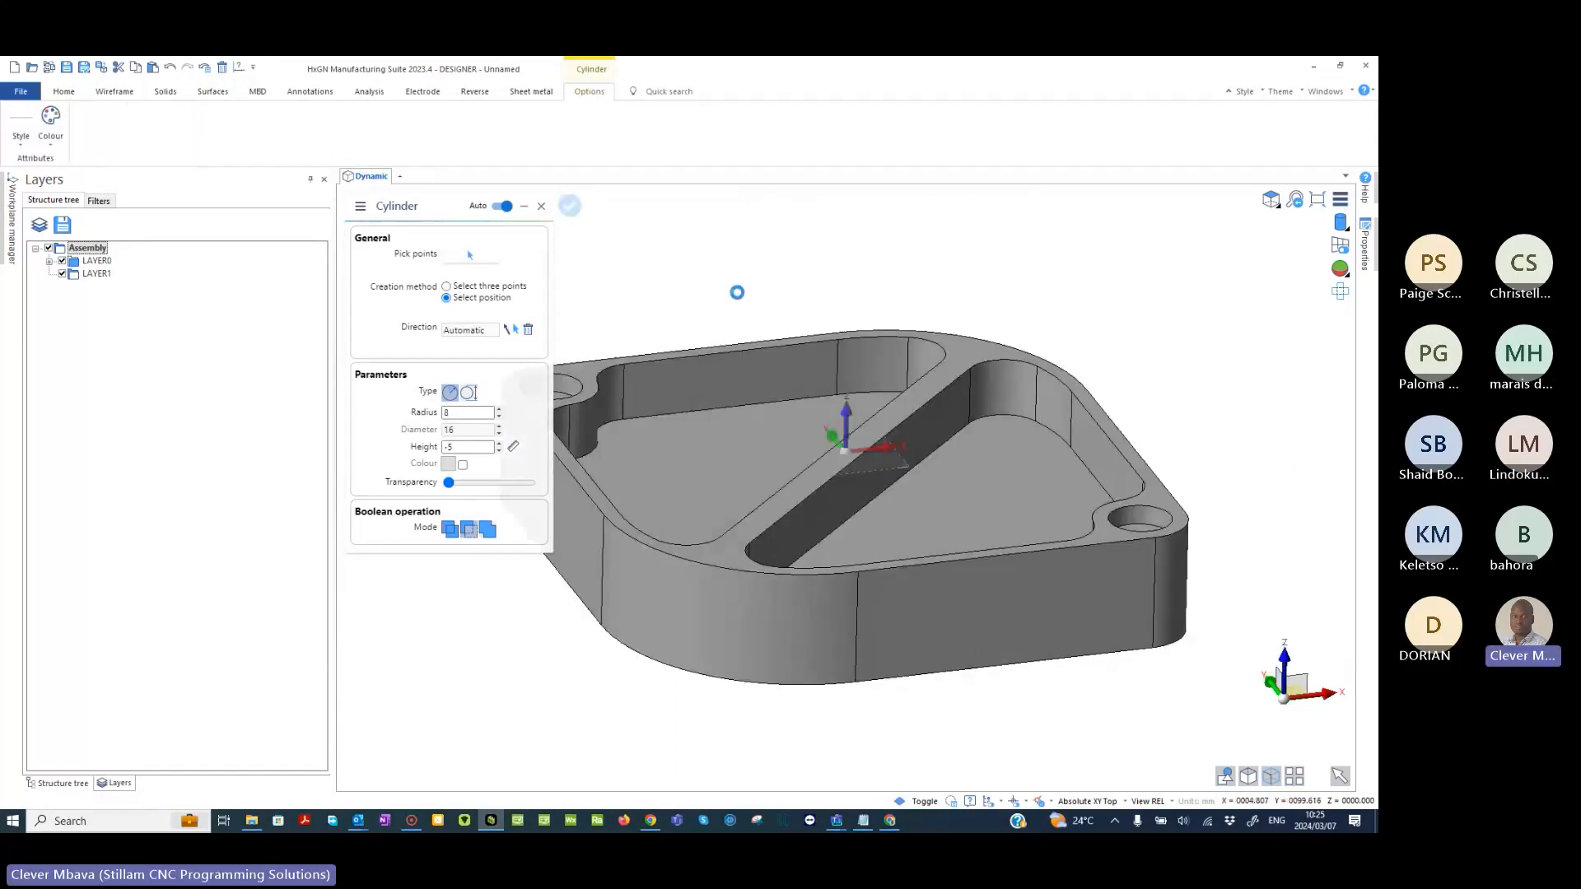
- Start a standard M tapped hole and set its diameter to M10
middle_click_drag(737, 293, 694, 288)
left_click(368, 114)
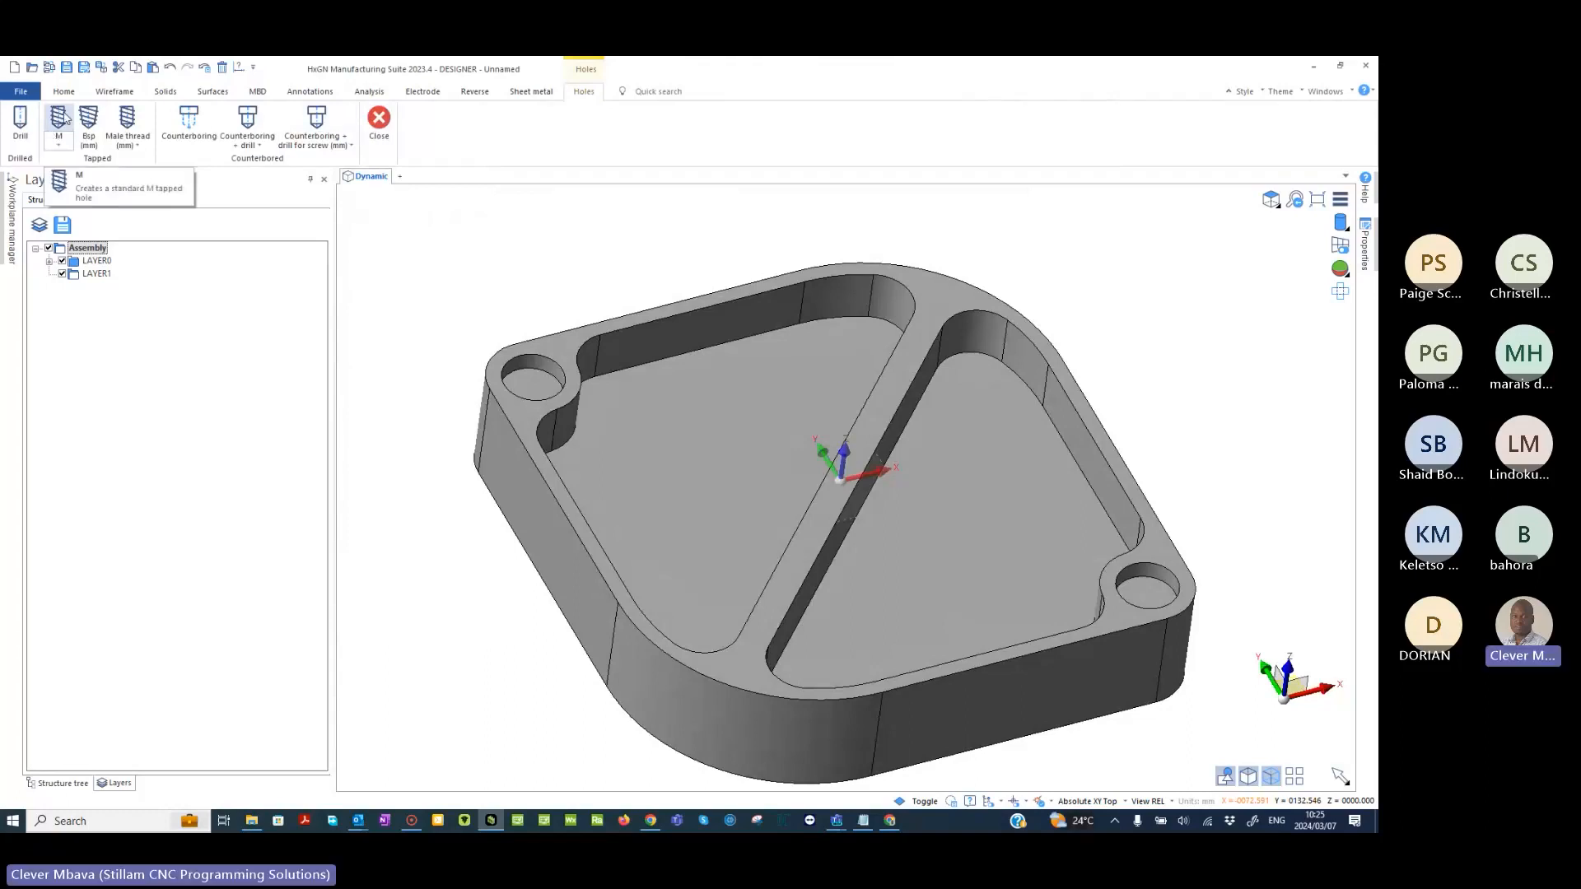
left_click(62, 116)
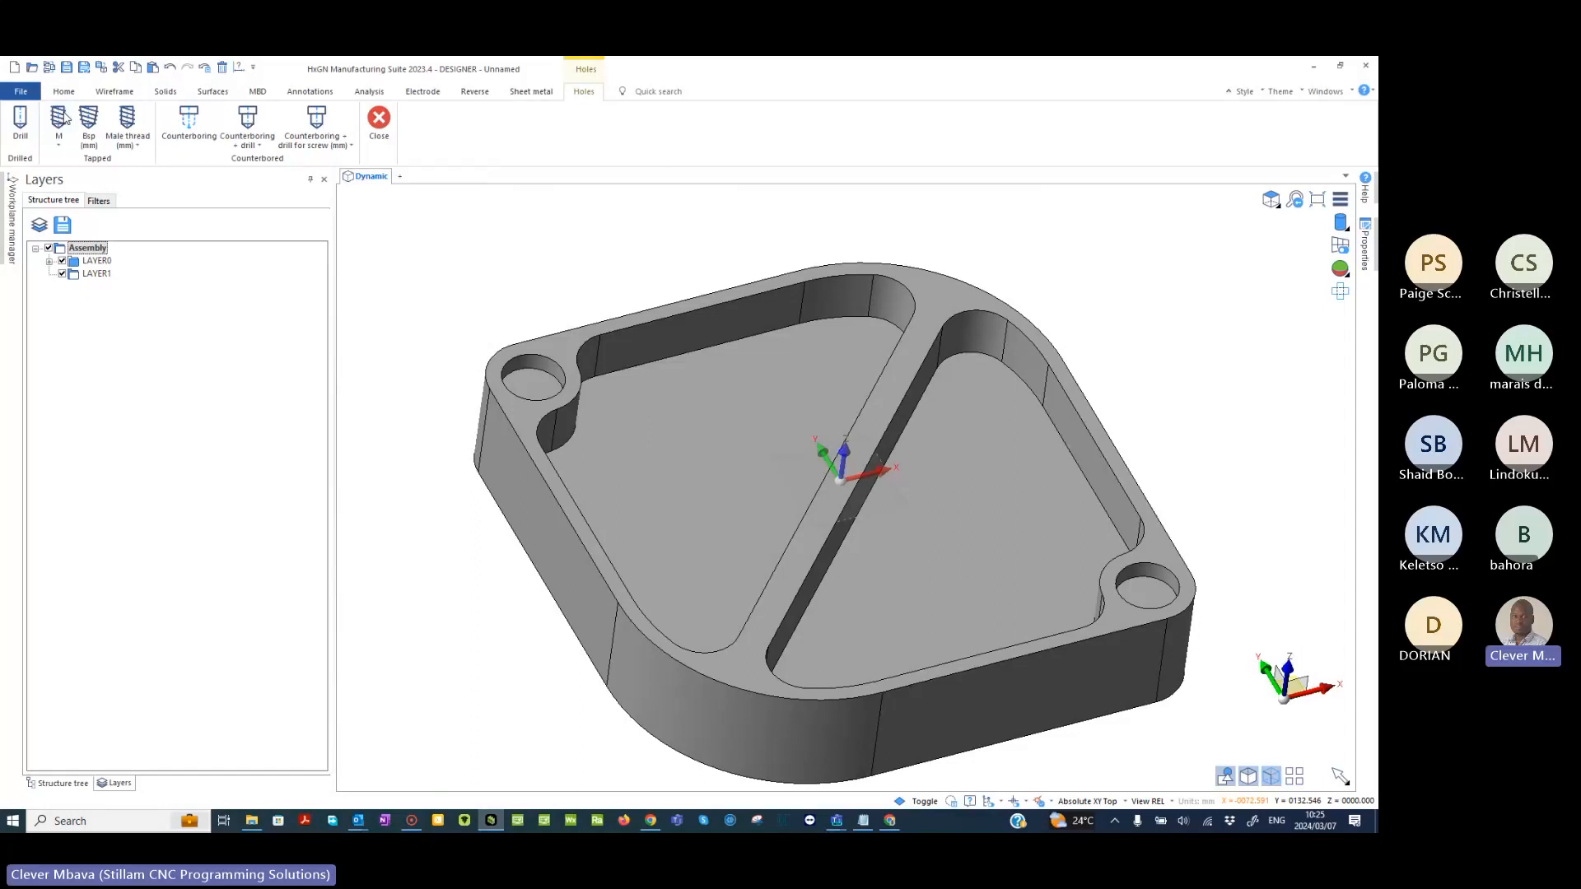
middle_click_drag(619, 274, 751, 285)
left_click(516, 352)
left_click(515, 351)
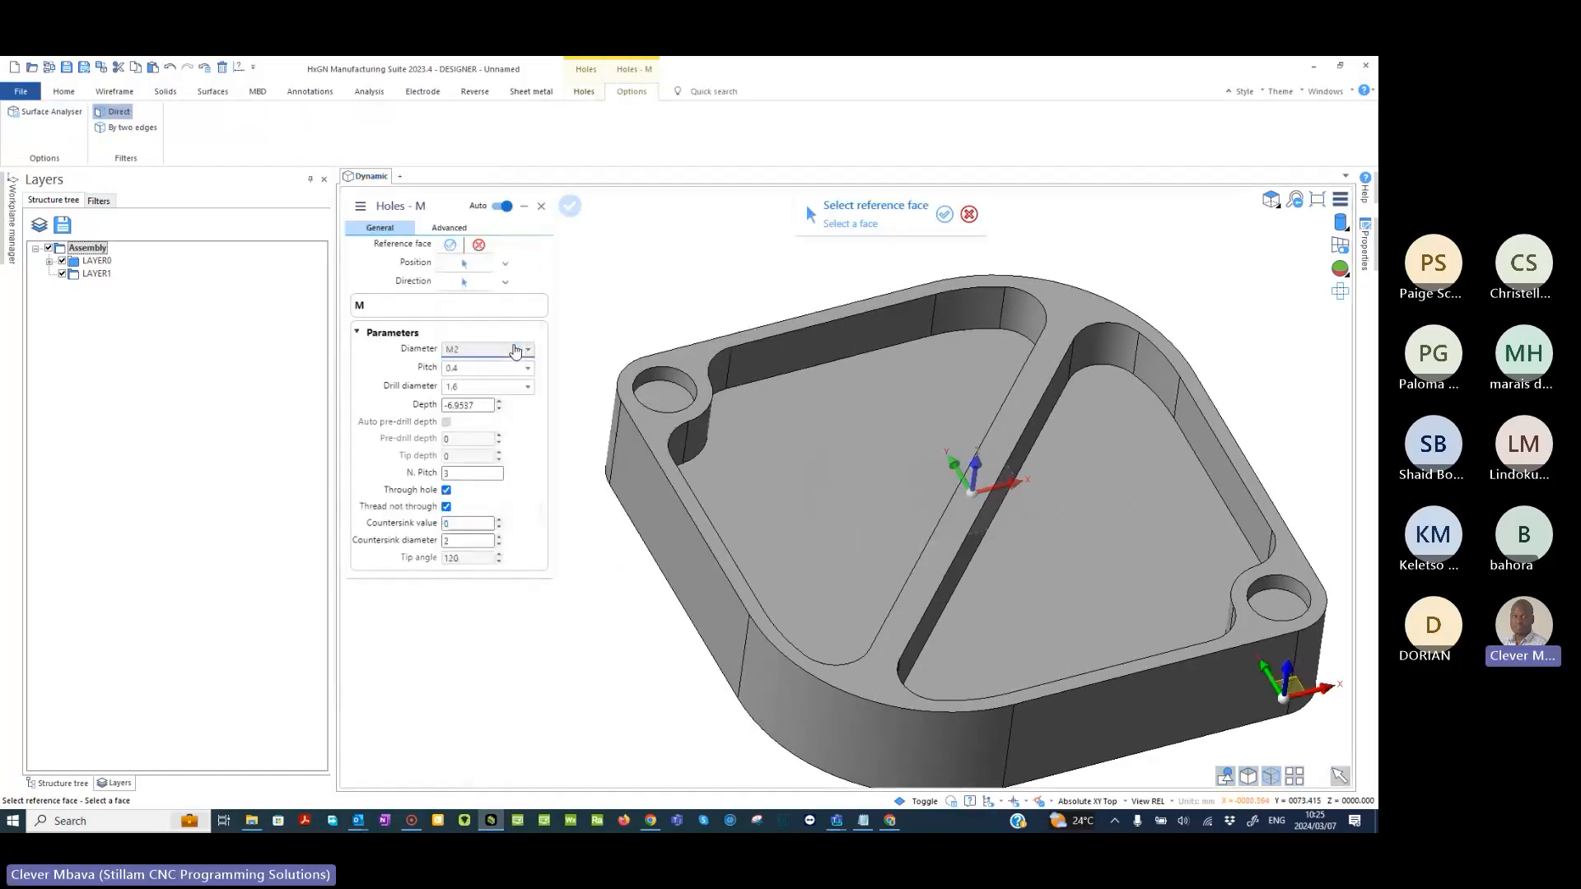
left_click(516, 350)
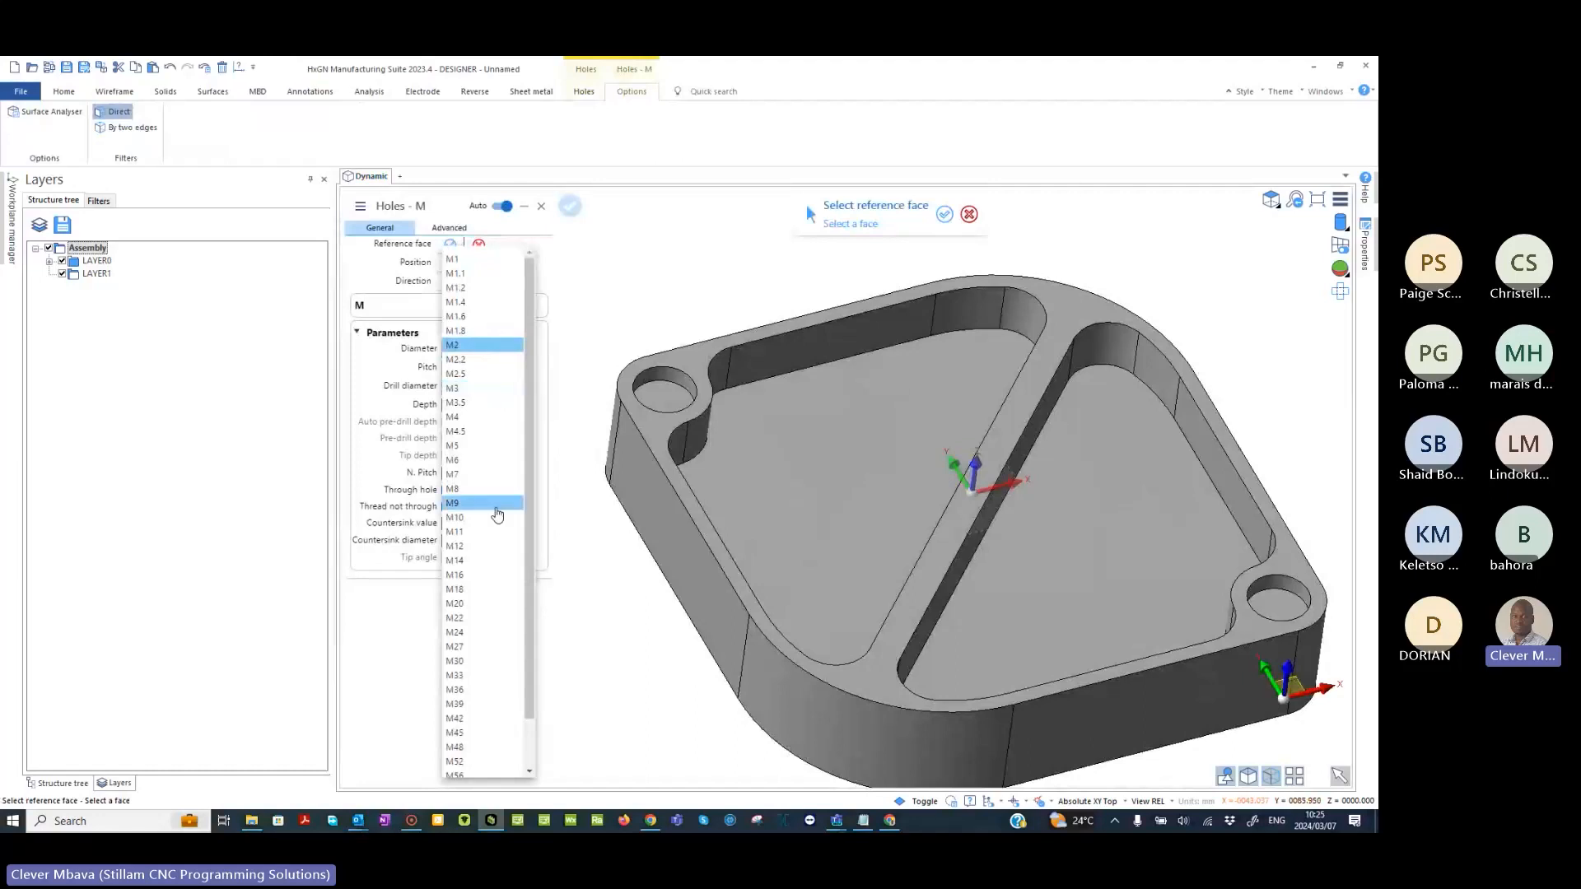
left_click(463, 518)
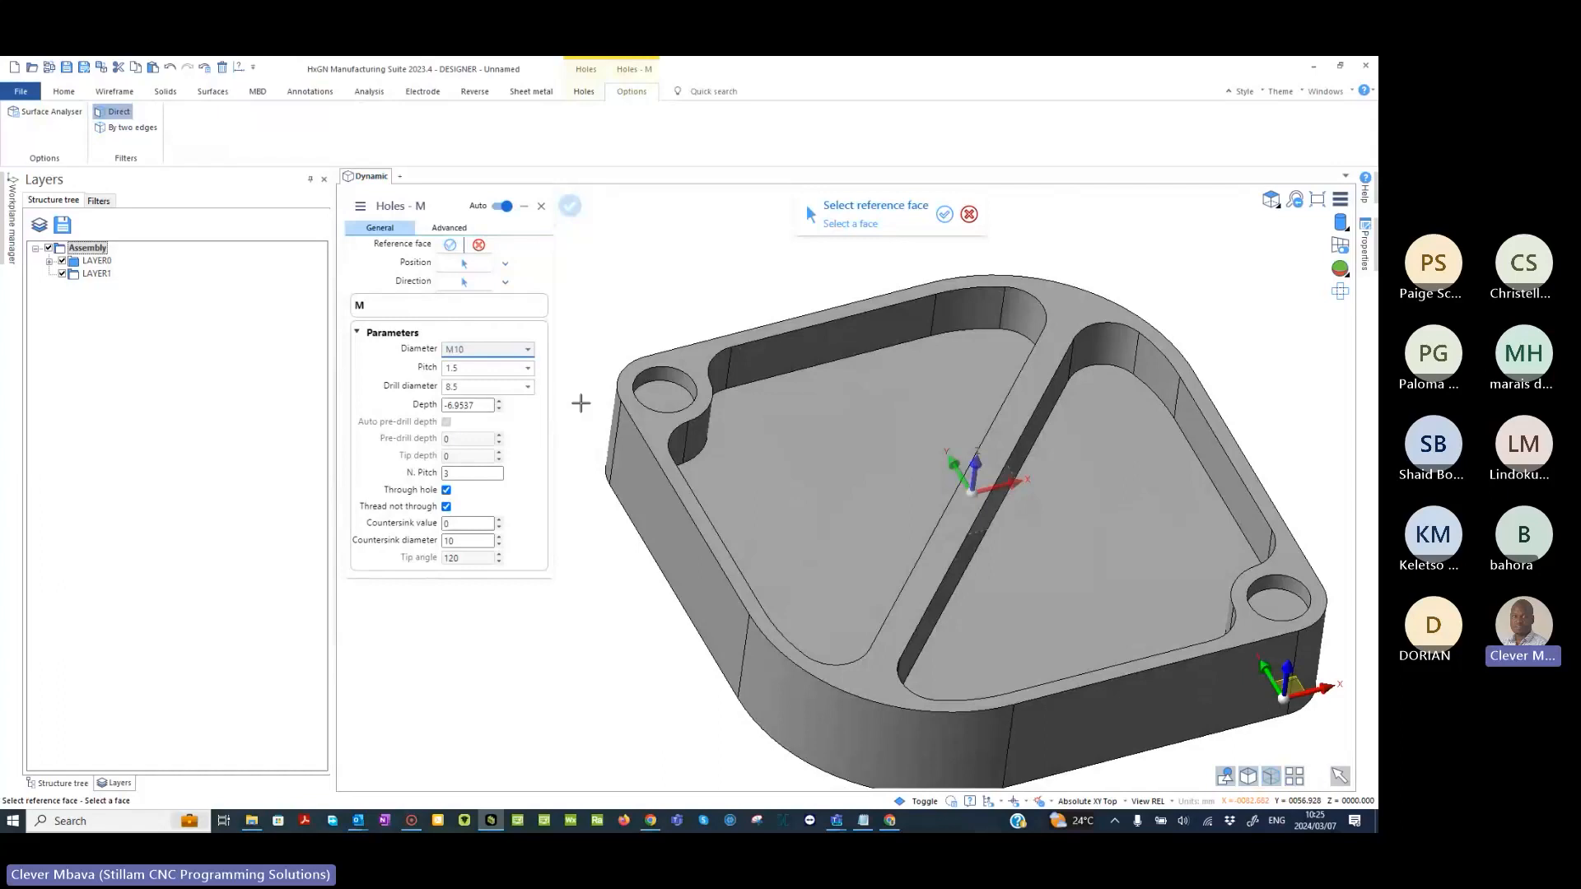
- Use a corner recess floor as the hole's reference face and position holes on both outer corner arcs using multiple selection
middle_click_drag(581, 403, 617, 303)
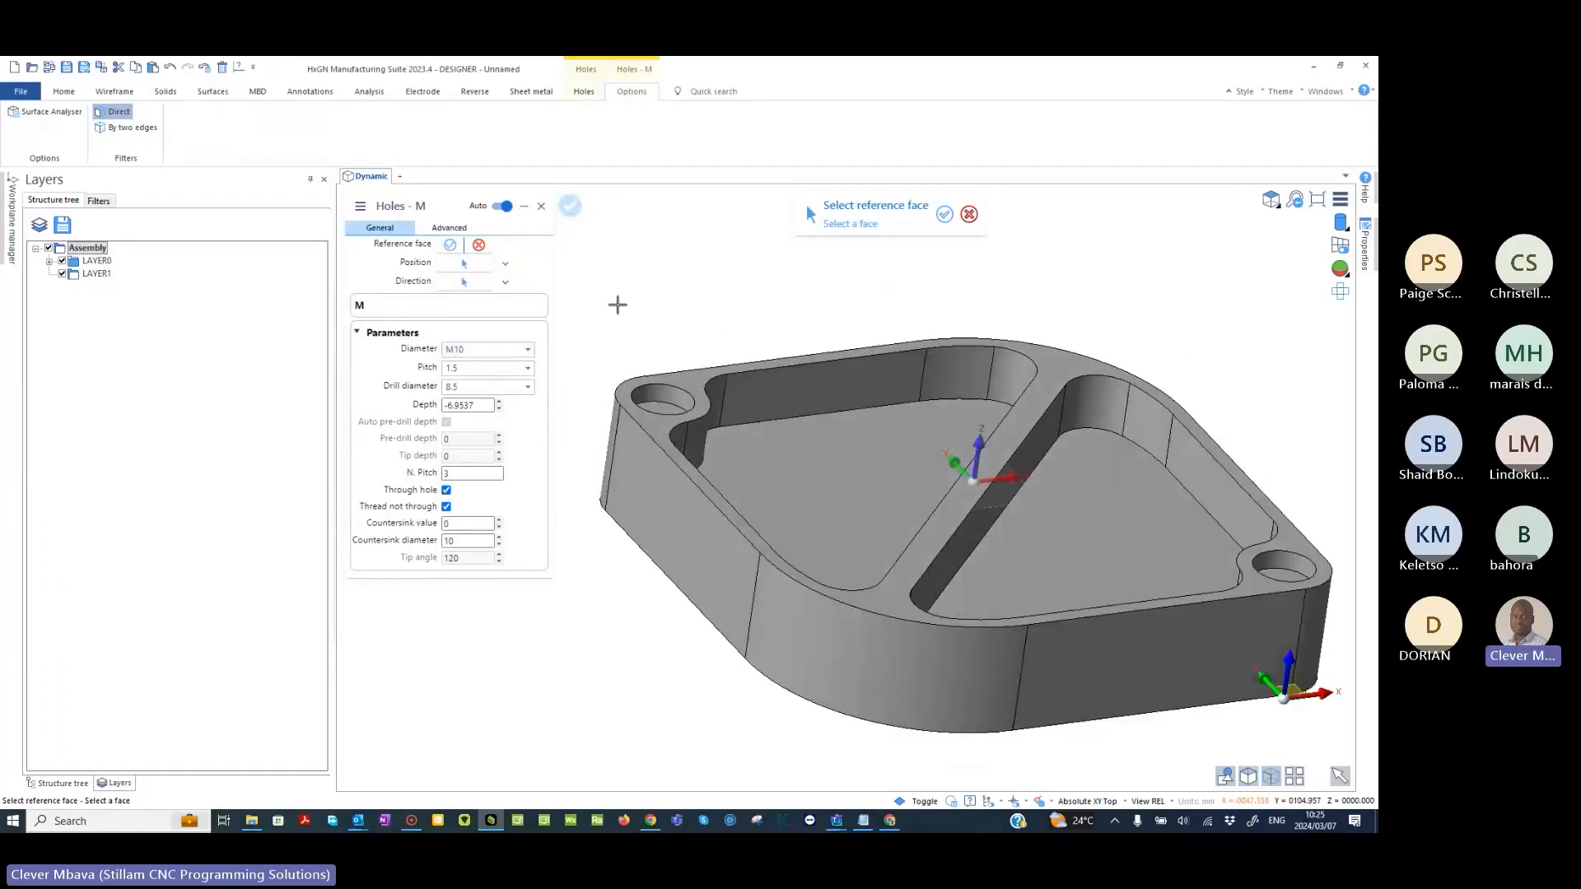
middle_click_drag(736, 327, 673, 397)
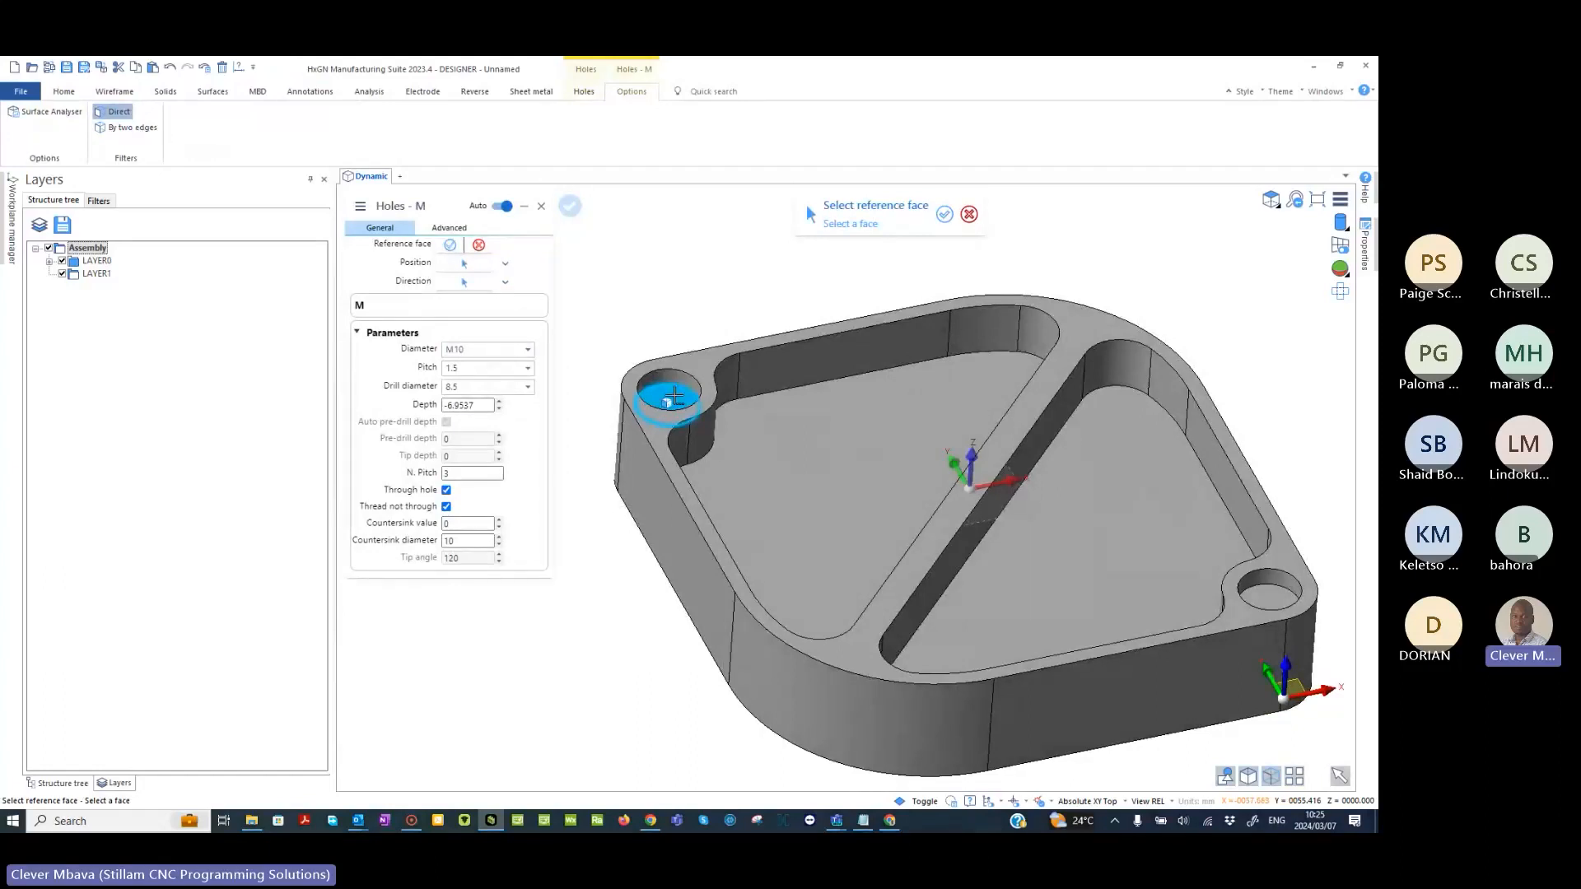
left_click(674, 397)
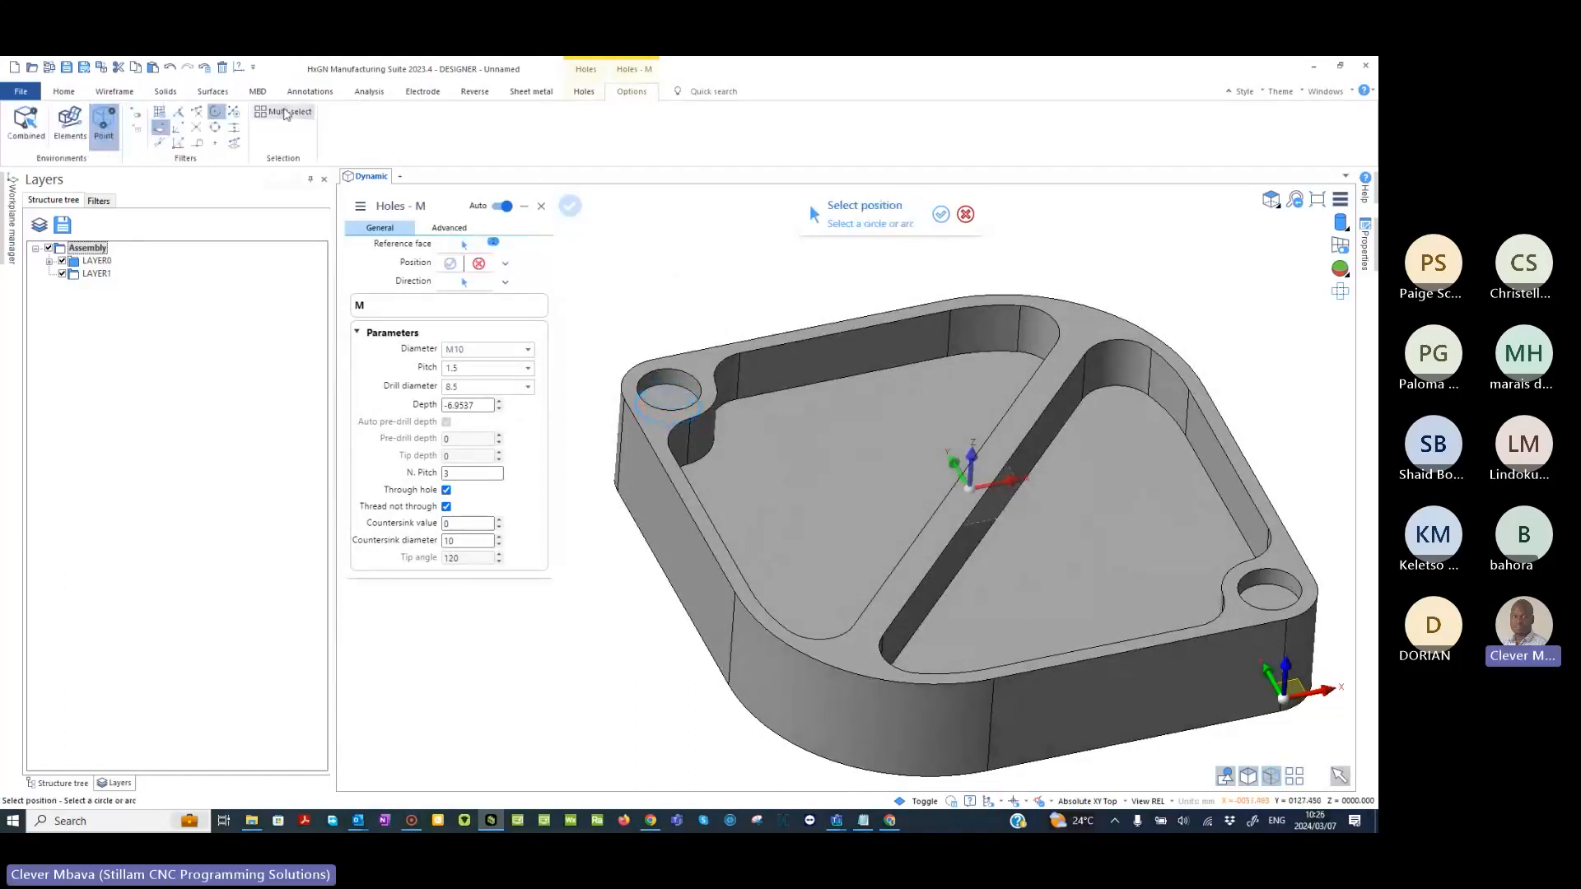
left_click(285, 114)
left_click(623, 373)
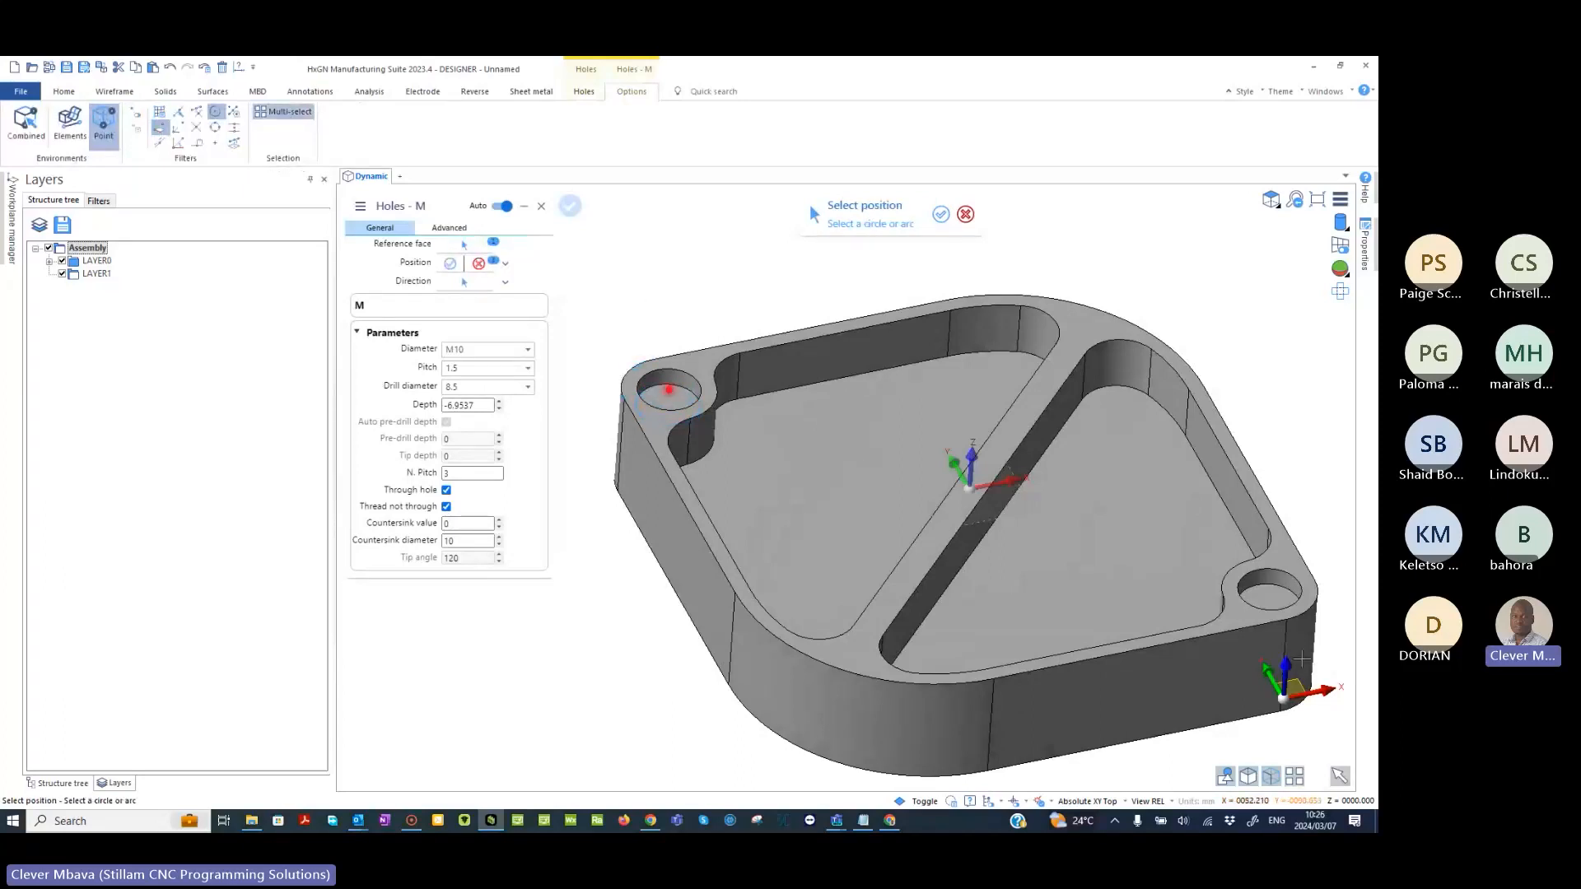
left_click(1302, 594)
- Toggle the Thread not through and Through hole options off and on again to compare their effect on the tapped holes
middle_click_drag(1132, 517, 670, 483)
scroll(700, 454, "up", 5)
left_click(446, 506)
scroll(767, 407, "down", 2)
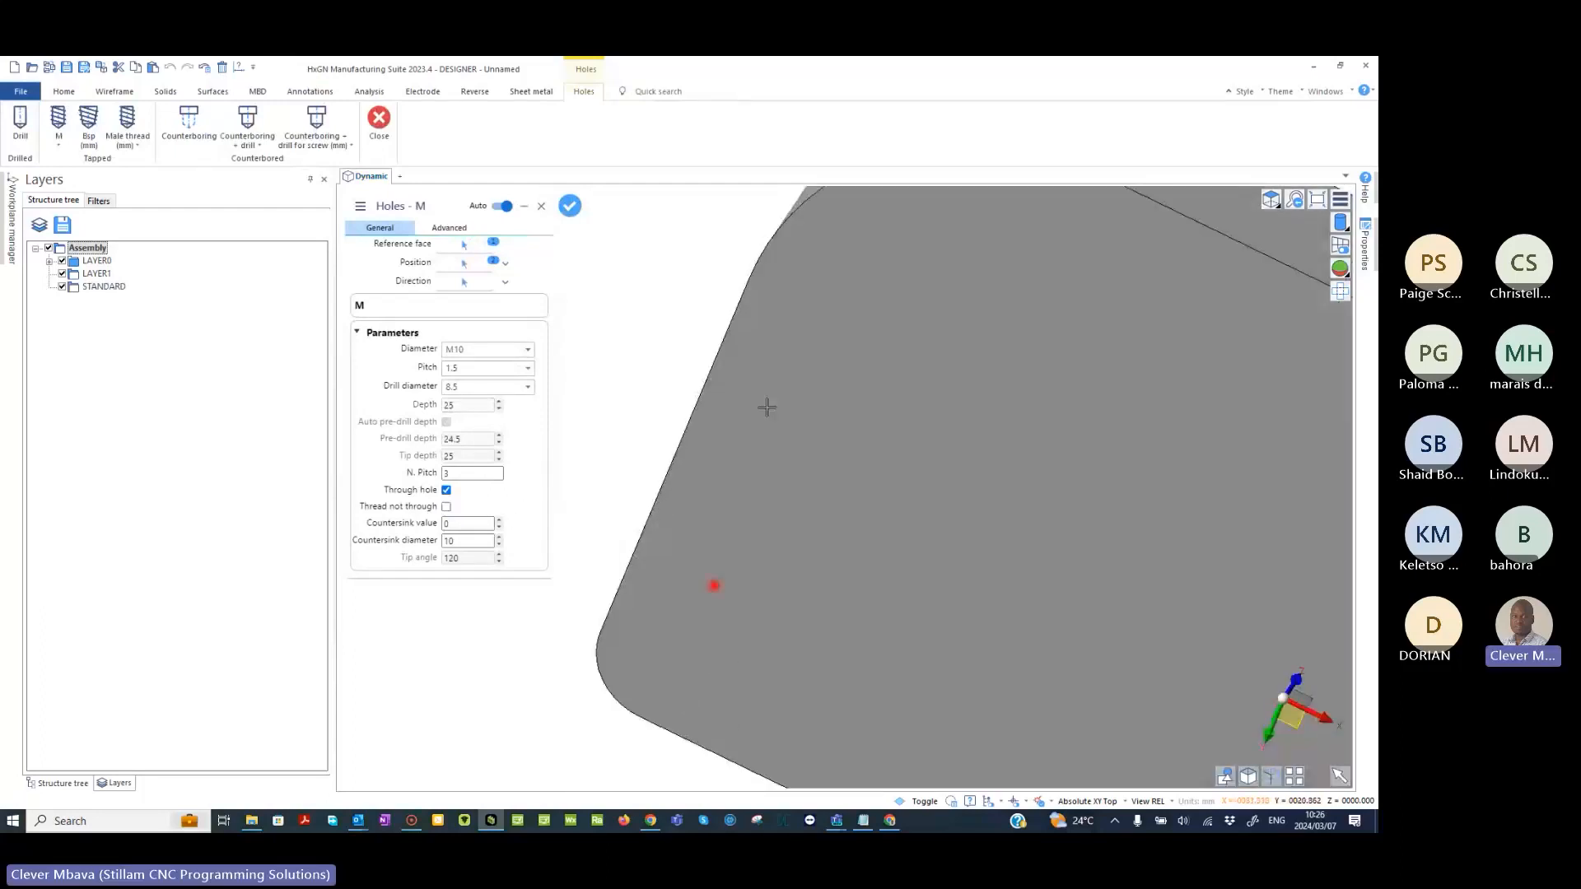
middle_click_drag(767, 407, 757, 539)
left_click(446, 509)
middle_click_drag(657, 387, 675, 461)
left_click(446, 490)
left_click(446, 491)
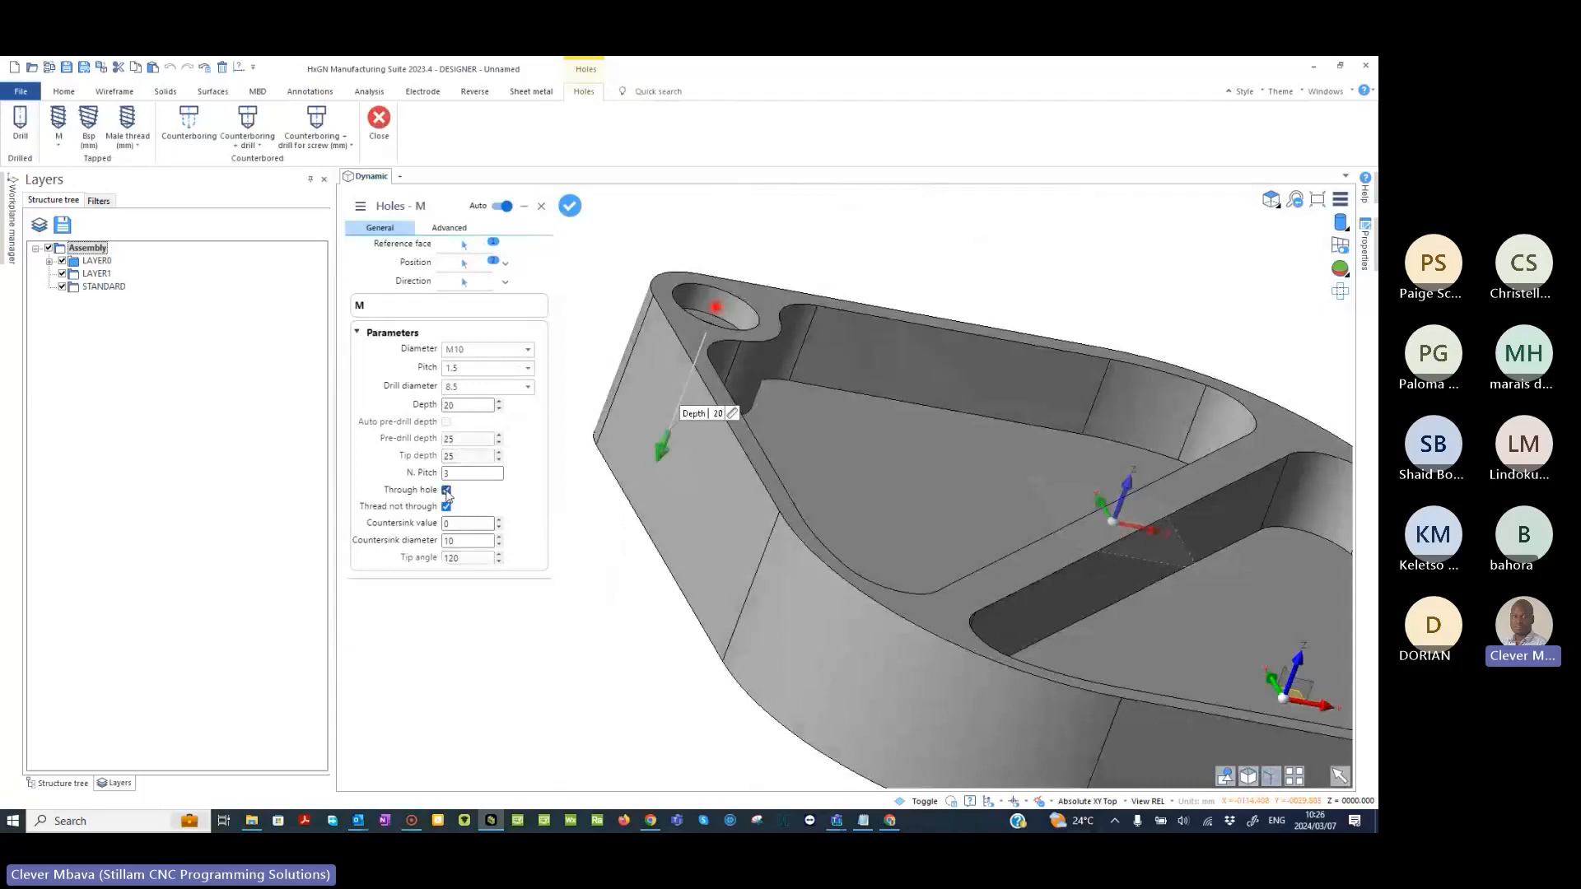
- Create the two M10 tapped through holes in the corner recesses and leave the Holes command
mouse_move(762, 536)
middle_mouse_down()
mouse_move(795, 444)
mouse_move(748, 531)
middle_mouse_up()
scroll(788, 465, "down", 5)
right_click(773, 345)
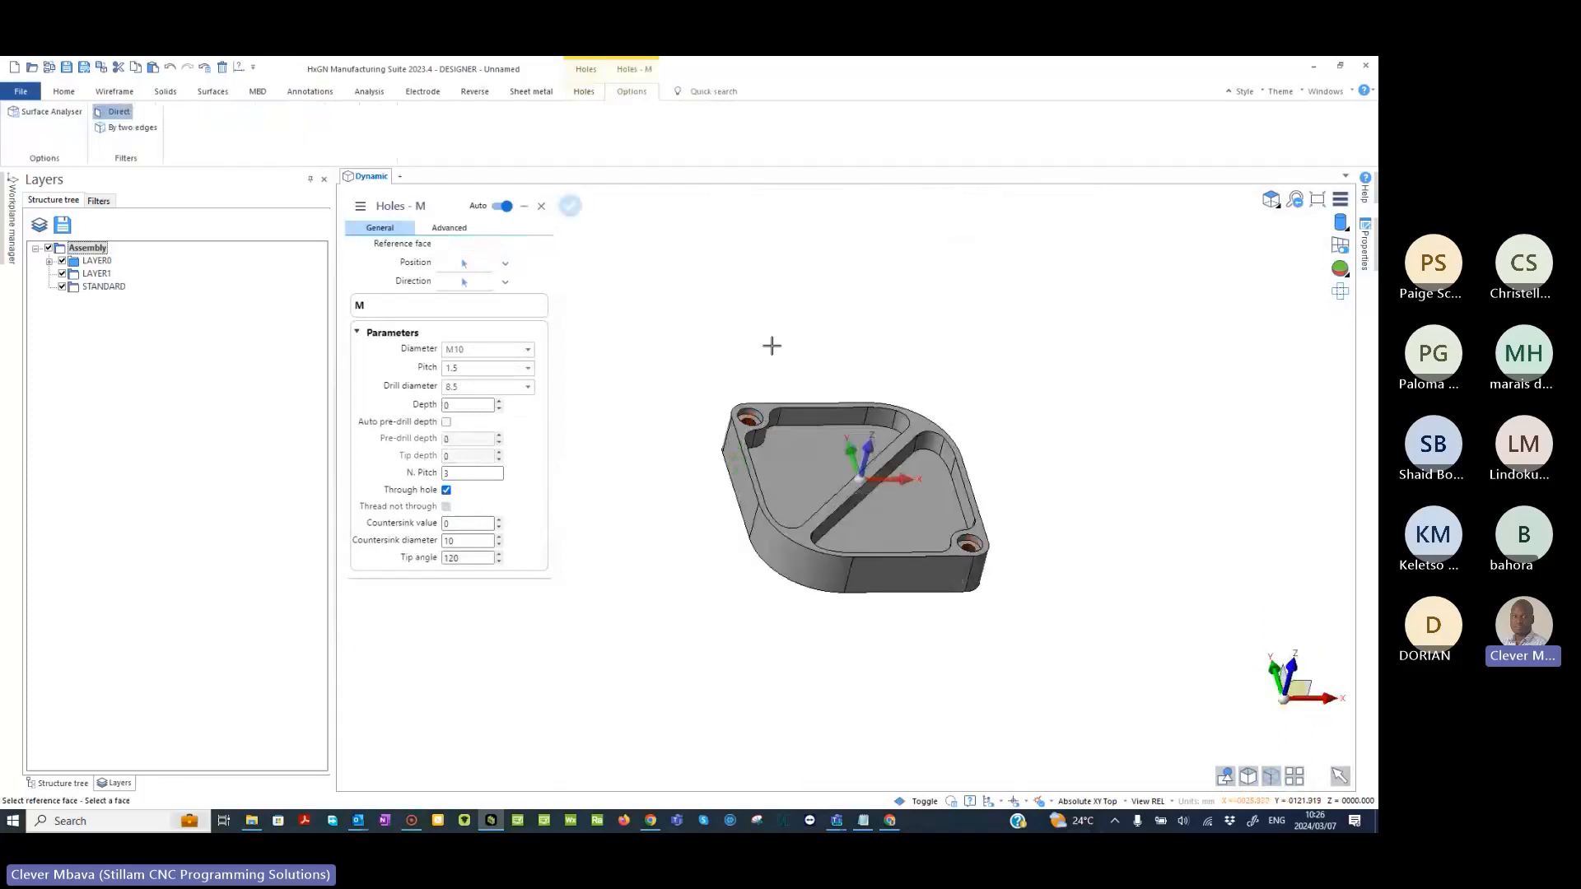
right_click(773, 346)
right_click(772, 346)
scroll(718, 513, "up", 3)
middle_click_drag(718, 513, 851, 288)
scroll(656, 335, "up", 5)
scroll(607, 293, "down", 5)
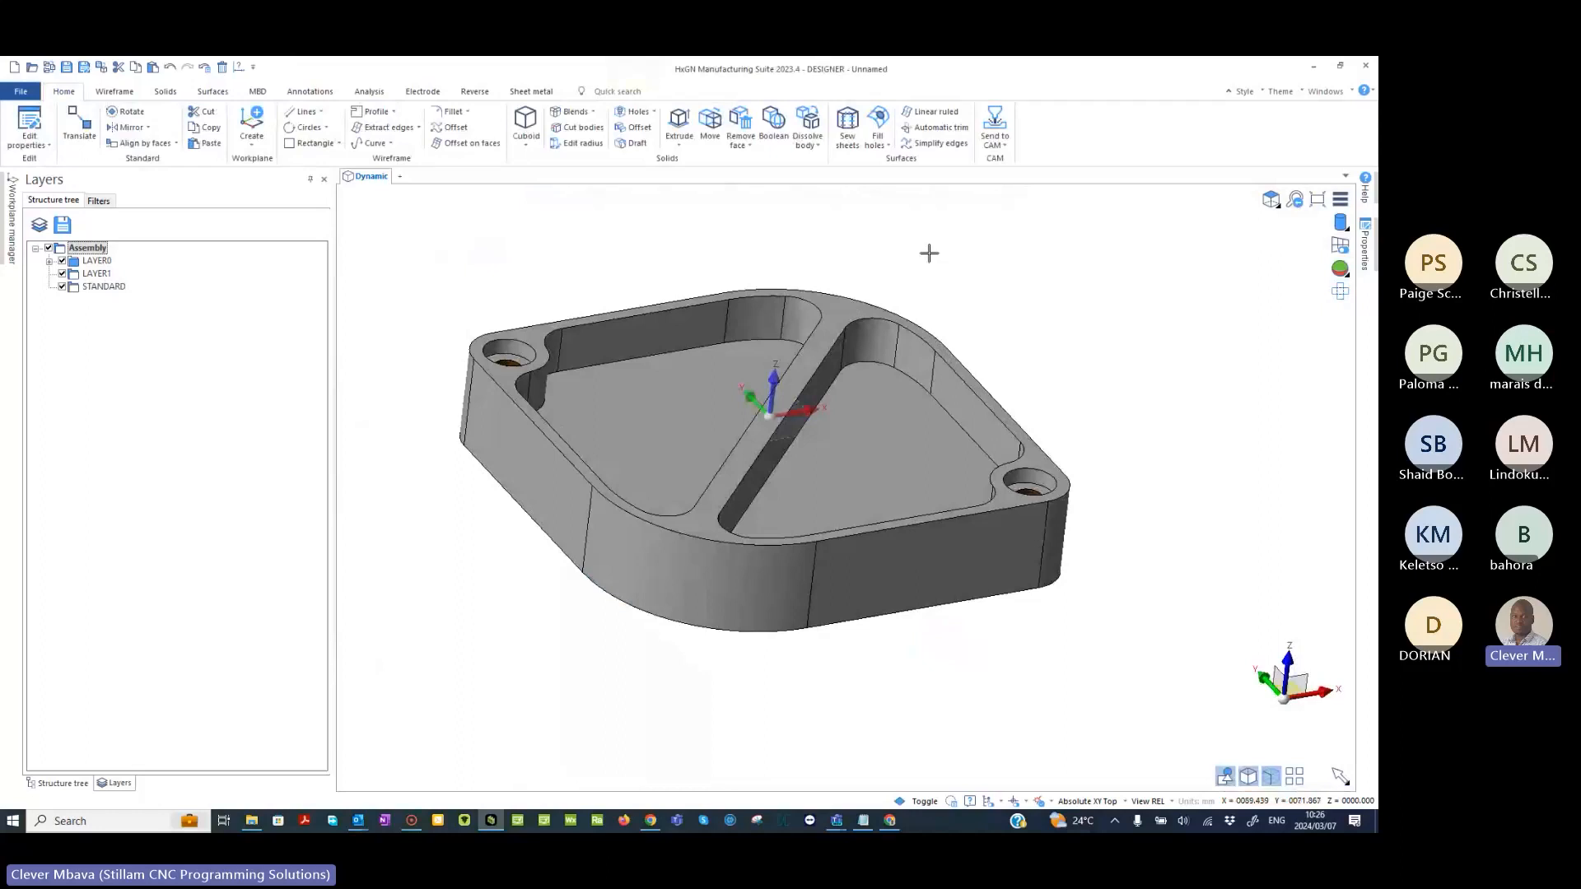
middle_click_drag(929, 252, 938, 285)
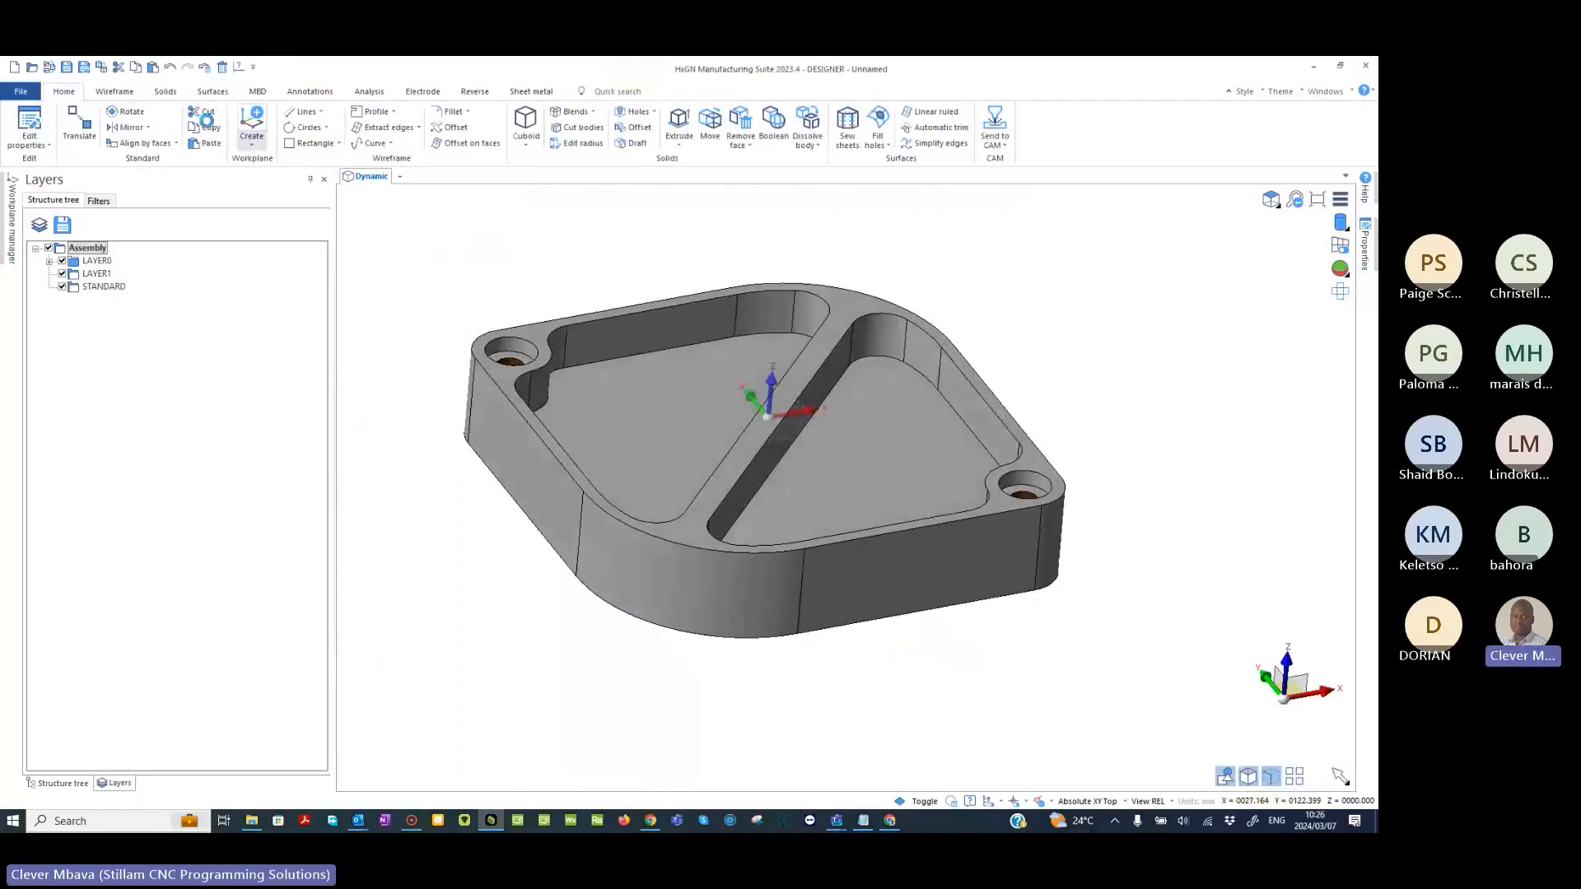
- Start a distance-angle chamfer on all edges of the part's top face, selecting them as edges of a face
left_click(166, 91)
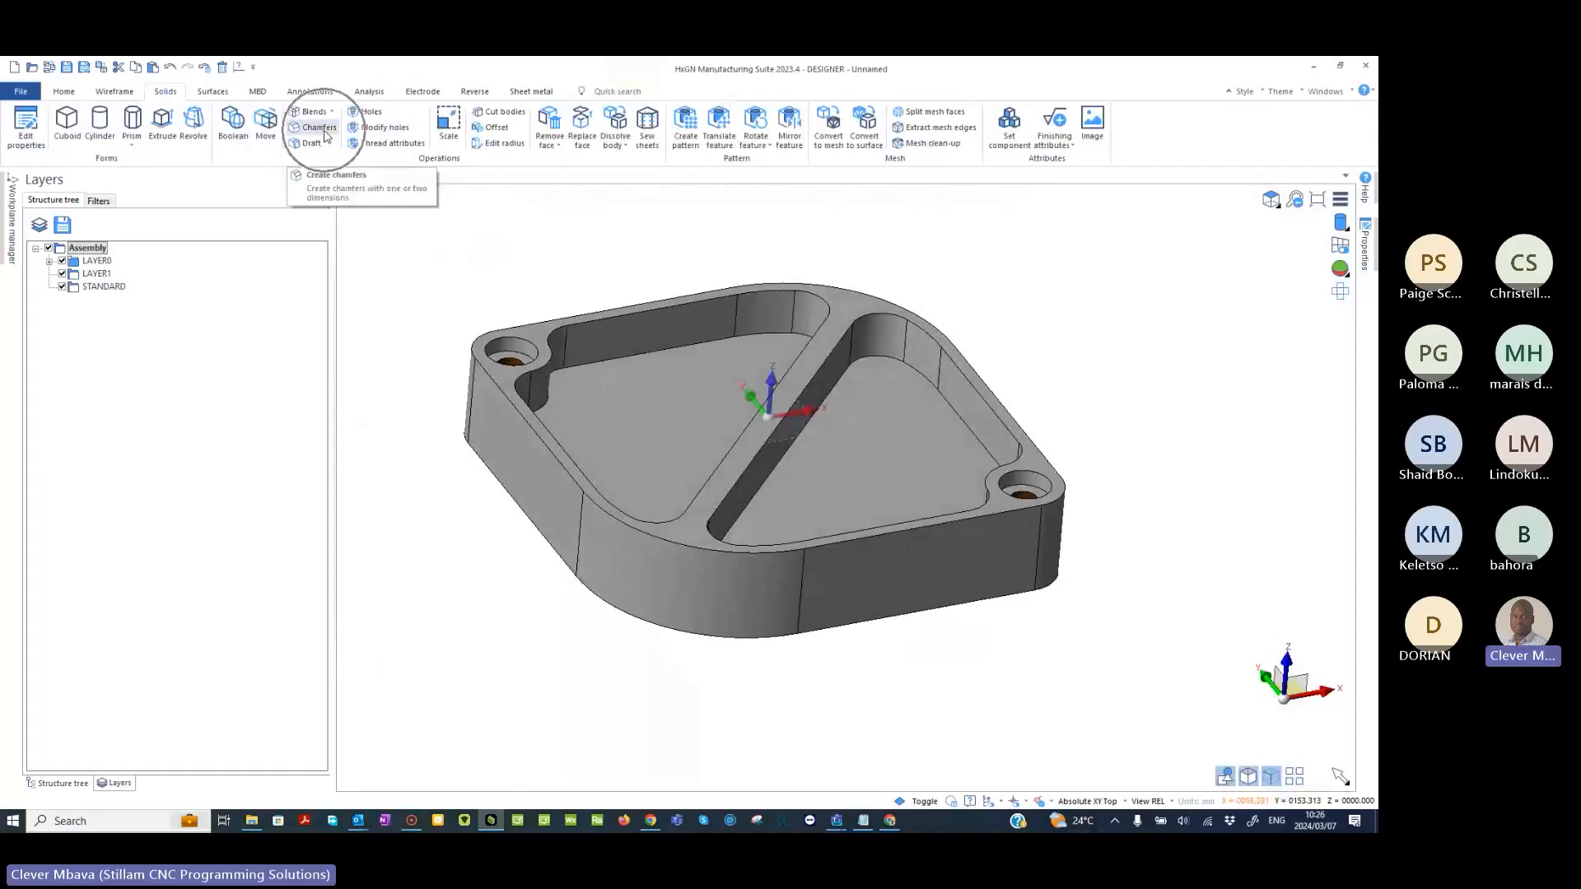
left_click(324, 130)
middle_click_drag(807, 360, 981, 371)
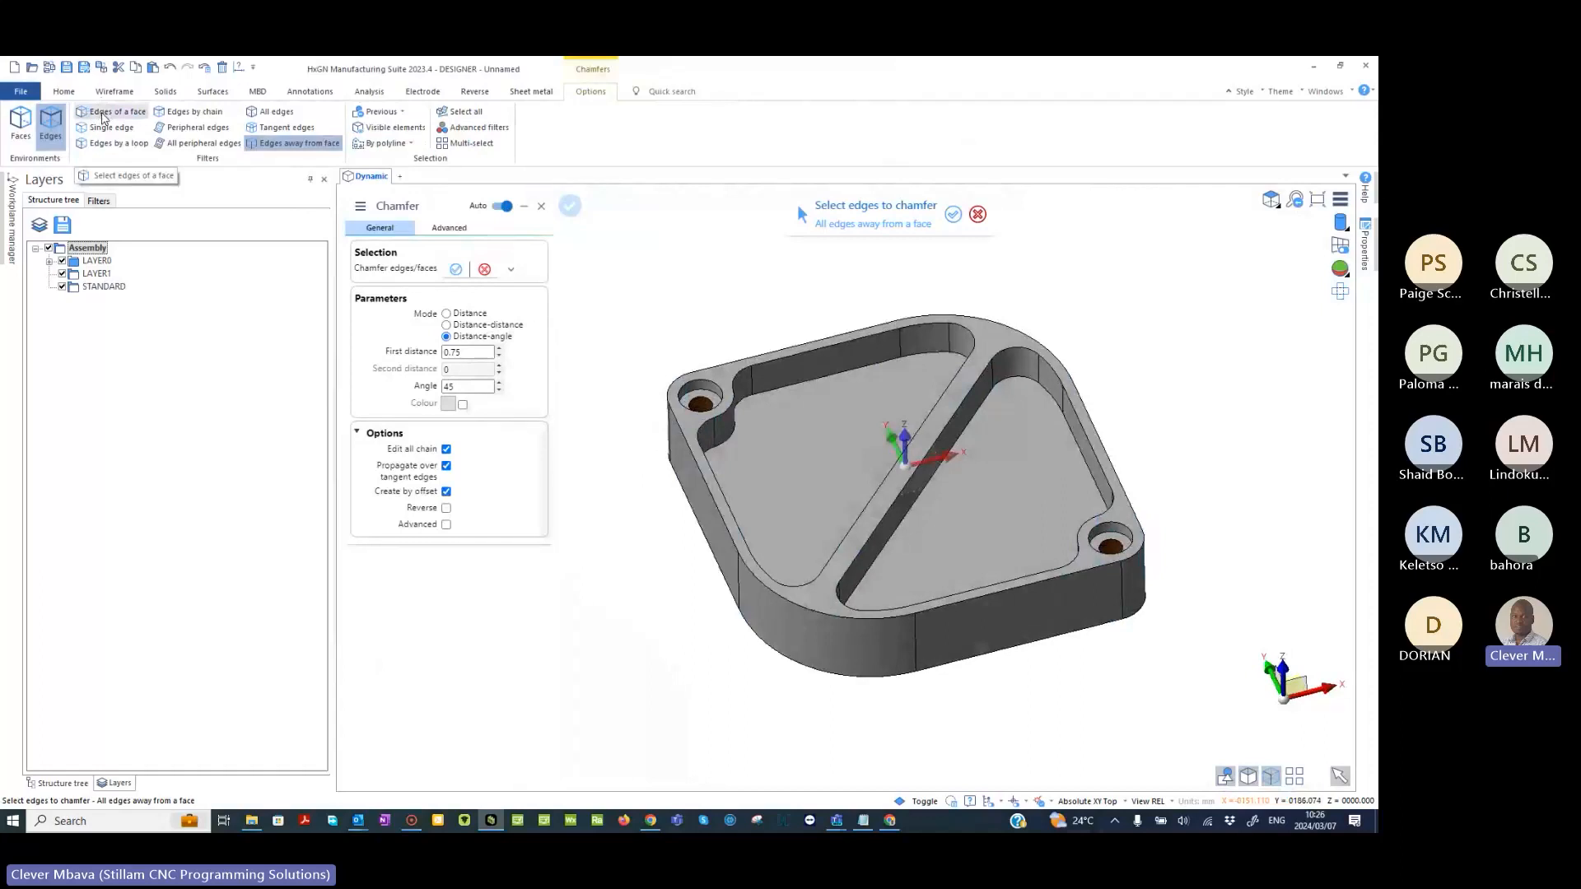
left_click(103, 116)
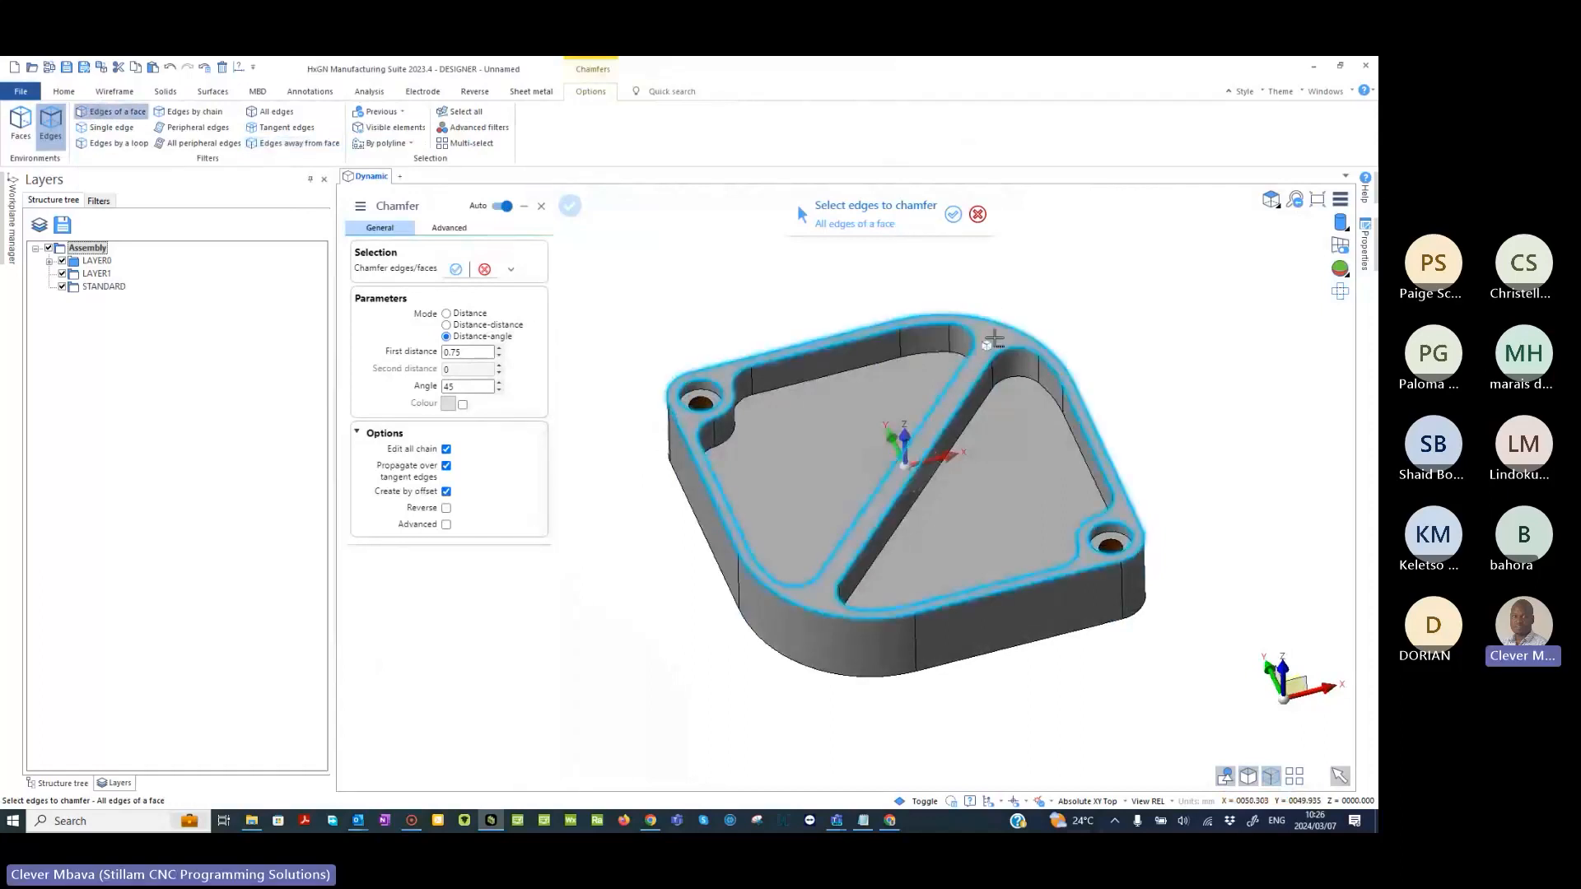
left_click(994, 339)
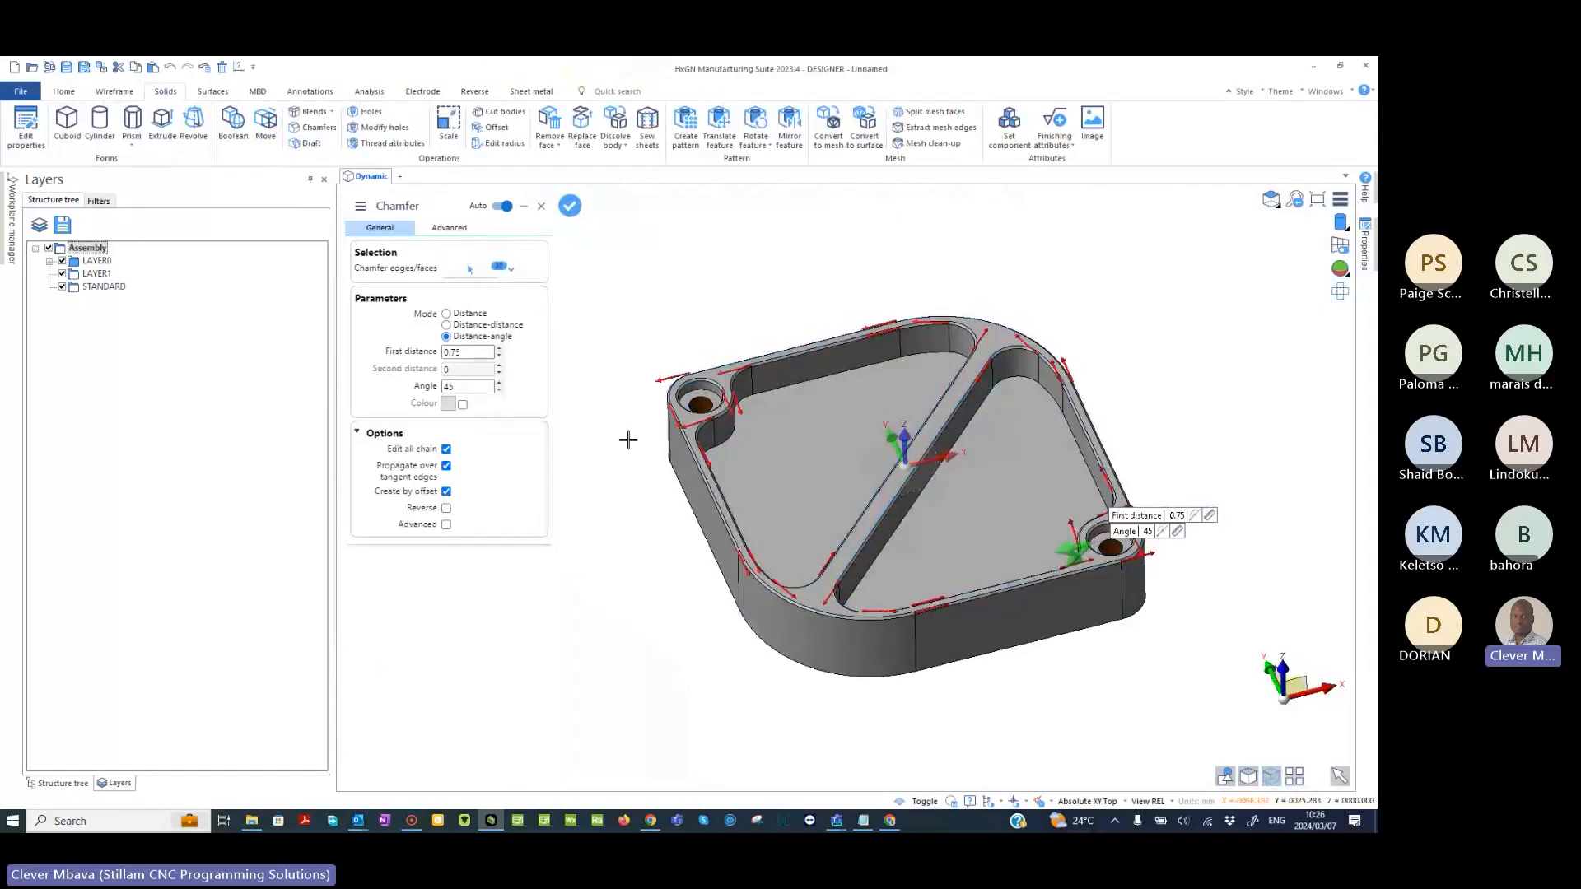
- Try first distances of 3 and 2 for the top-face chamfer
double_click(469, 352)
key("BackSpace")
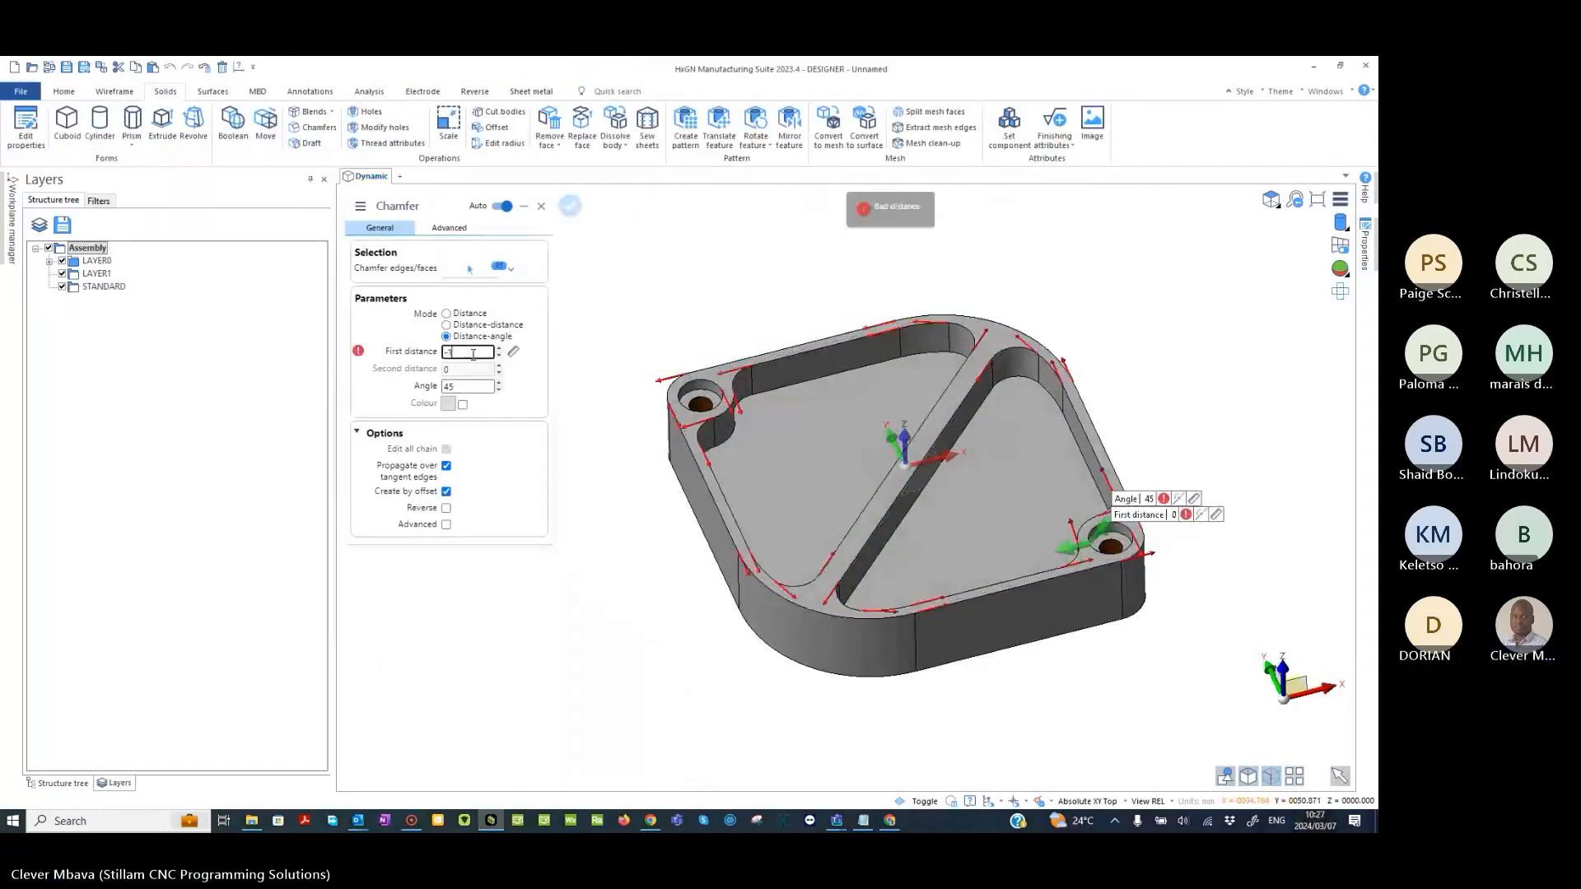
type("3")
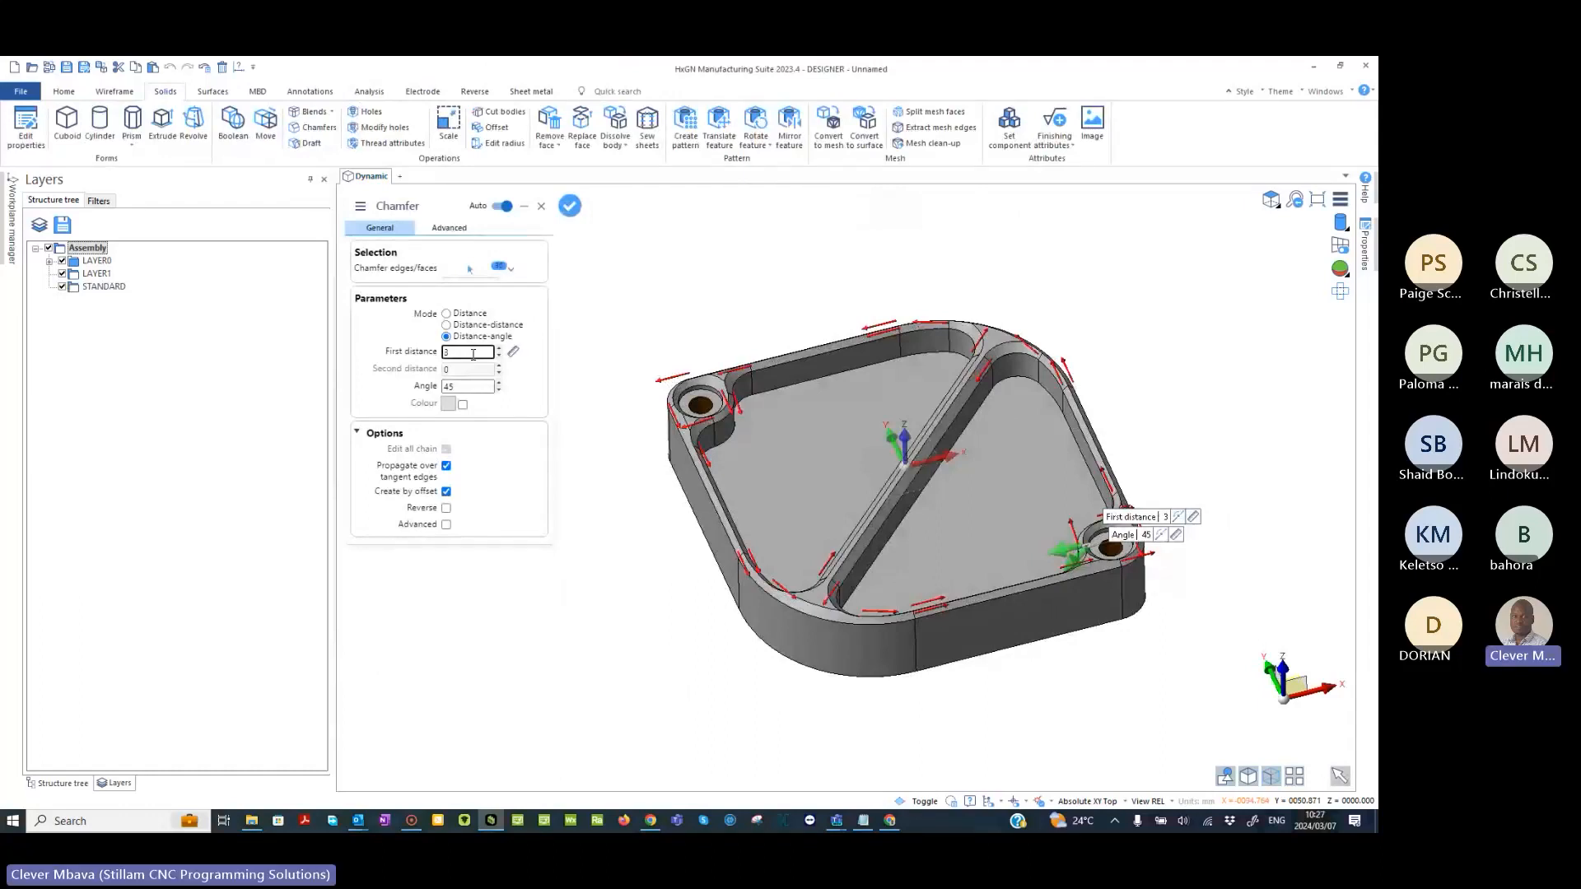
key("BackSpace")
type("2")
type("0.7")
type("5")
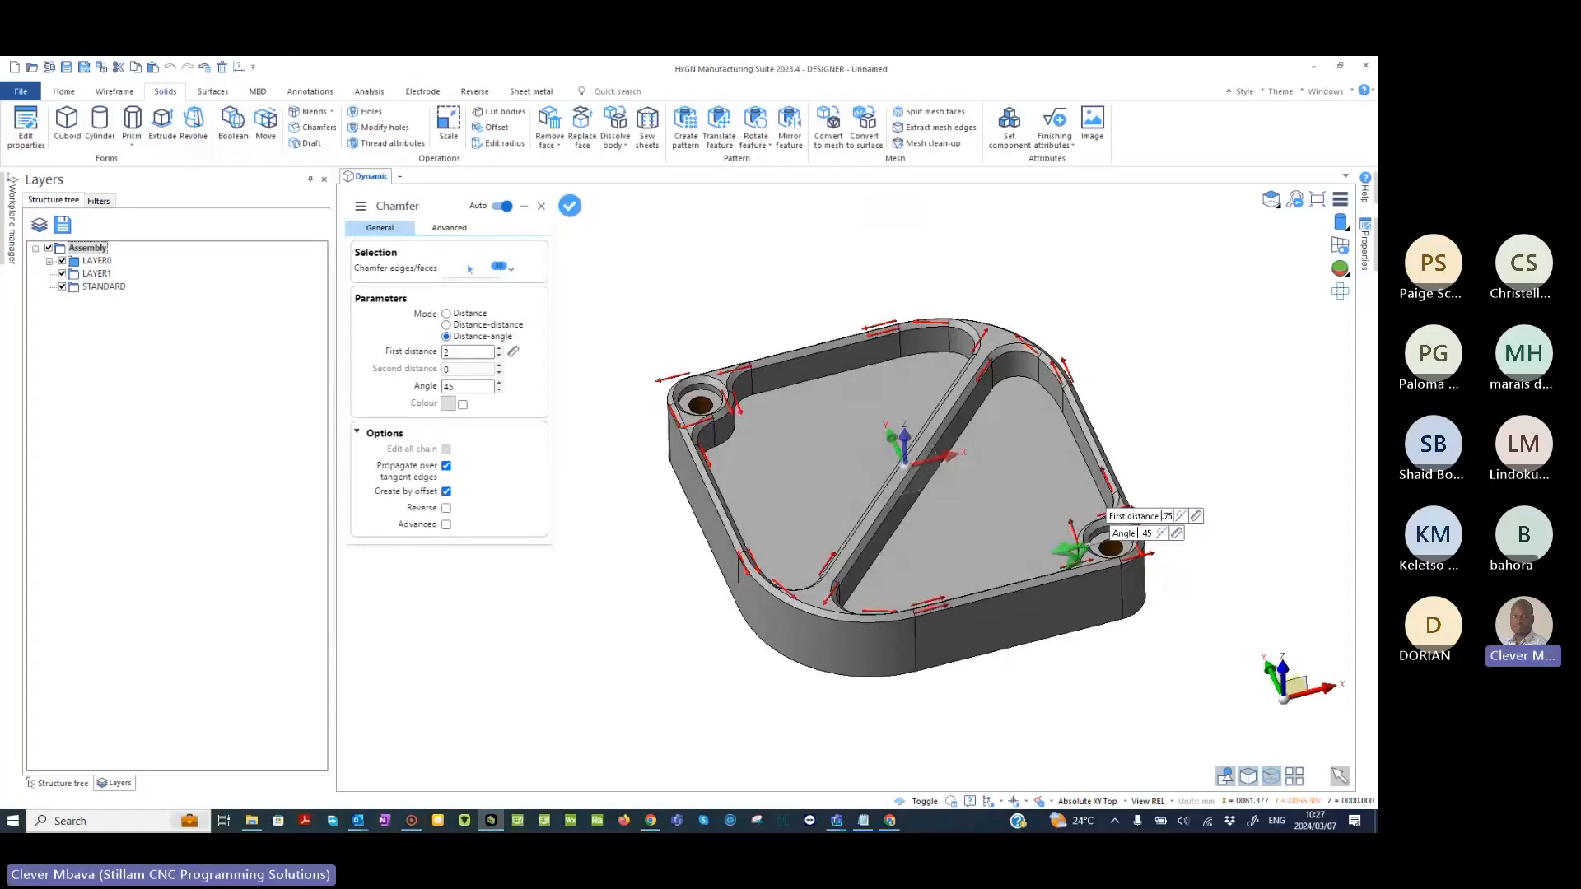
- Set the chamfer's first distance to 0.75, apply it to the top-face edges and leave the Chamfer command
key("Return")
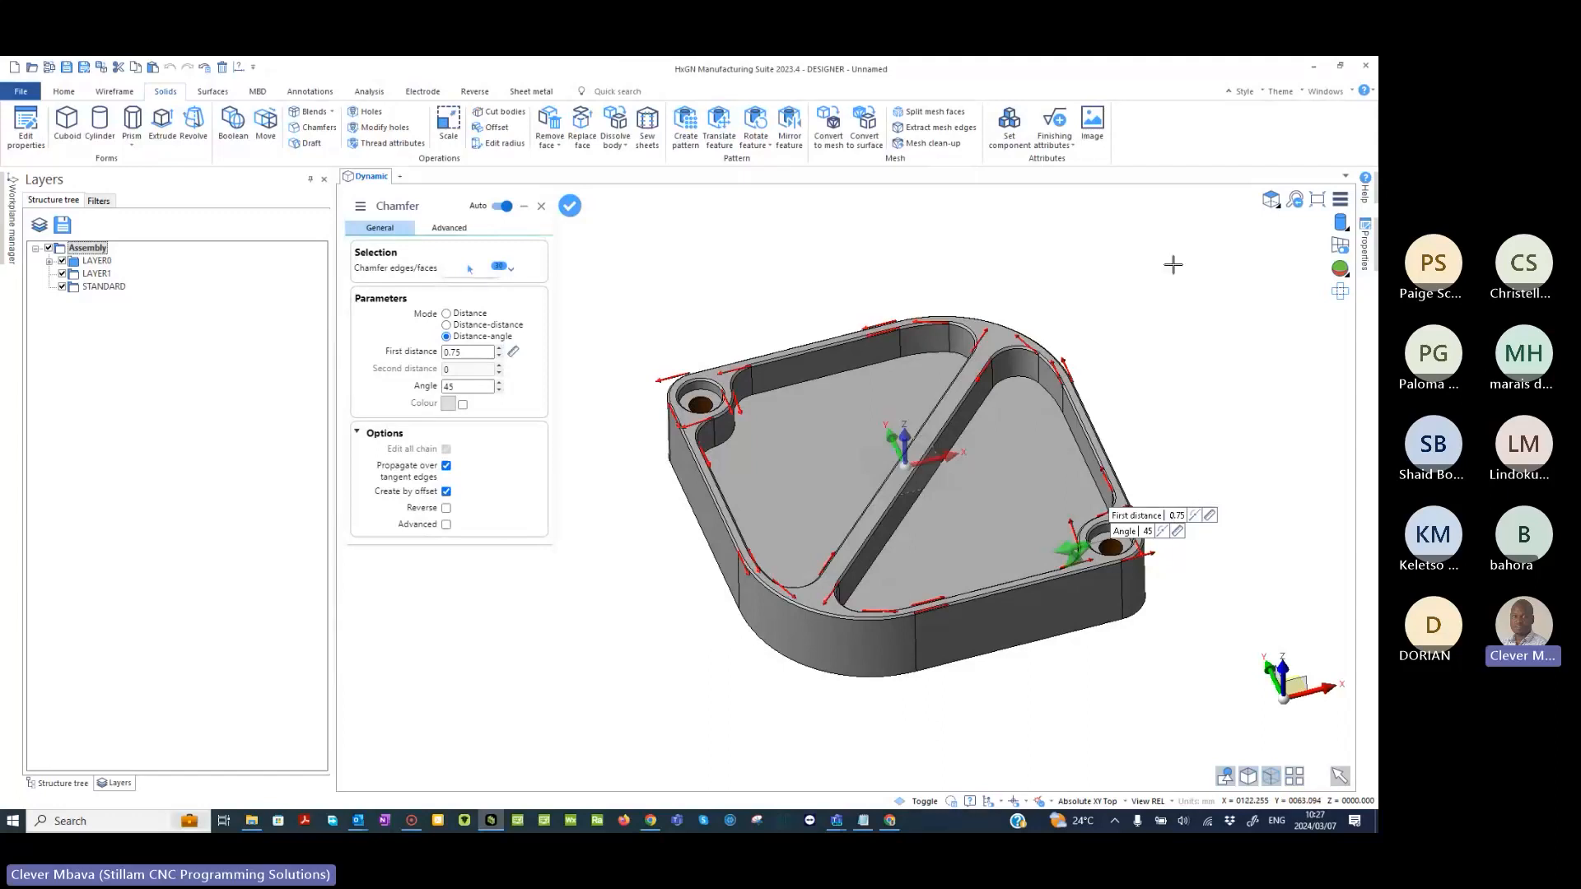
right_click(1129, 294)
right_click(1129, 293)
- Save the part as Part02 in the Designer Webinar folder
middle_click_drag(885, 466, 819, 444)
left_click(67, 68)
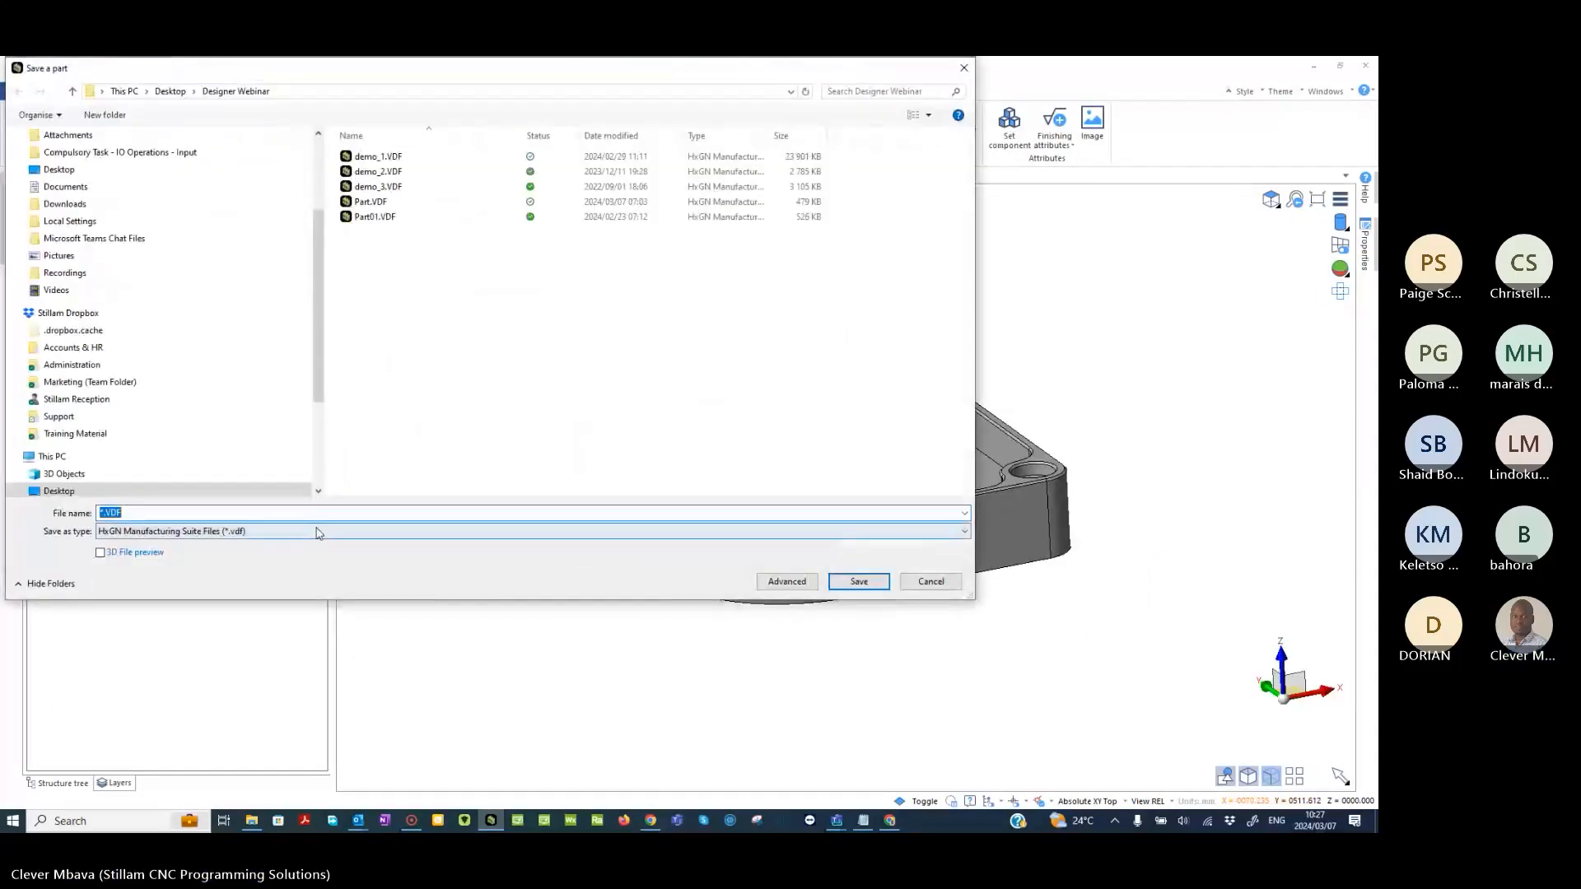
type("Part02")
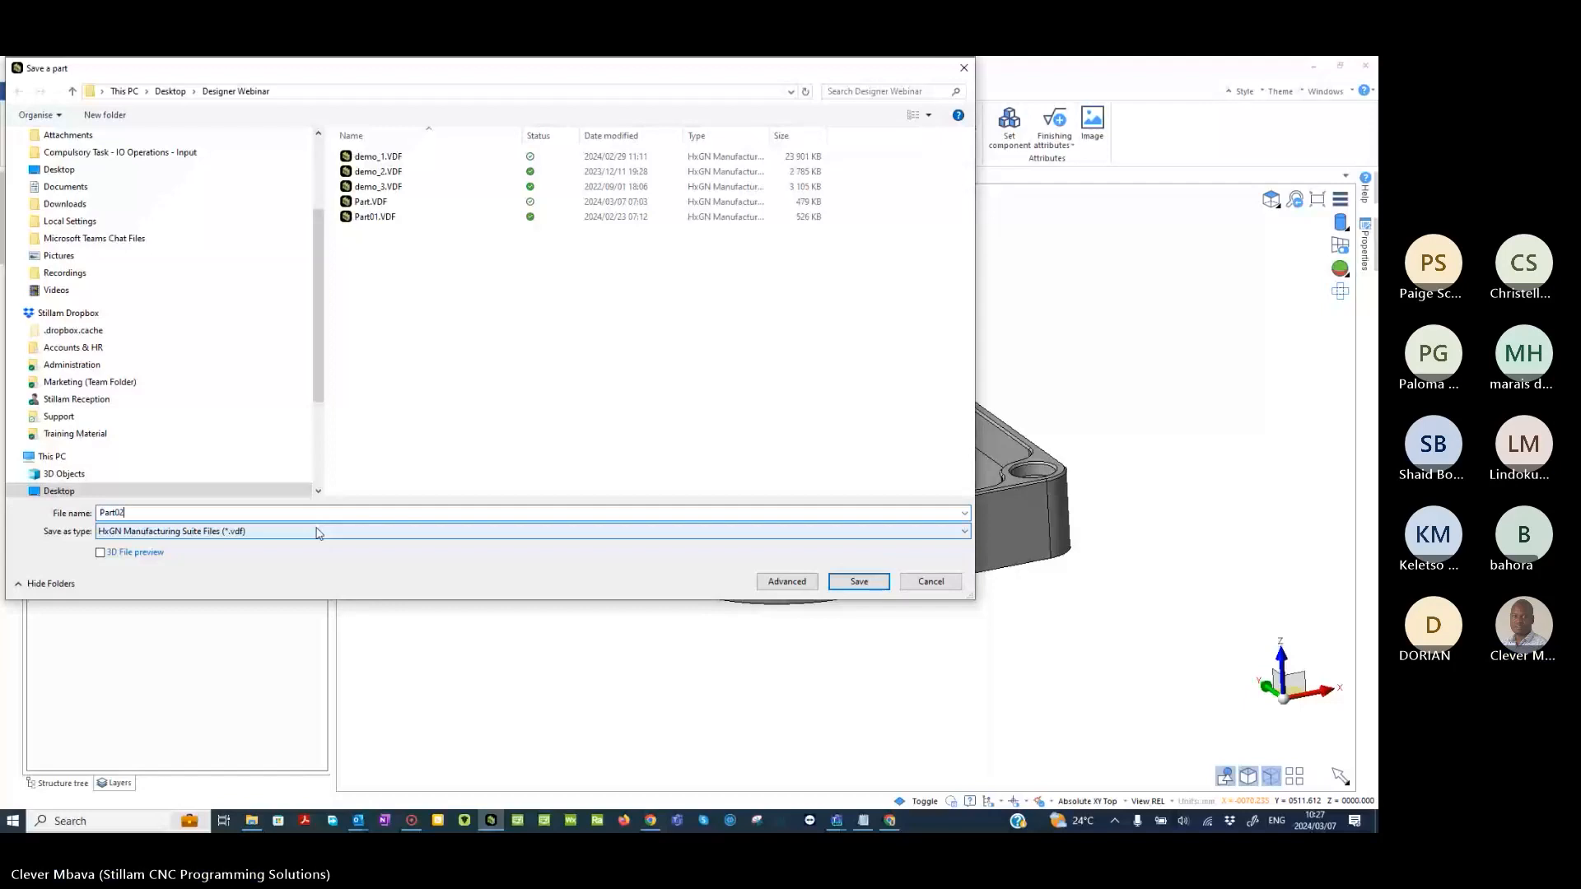
key("Return")
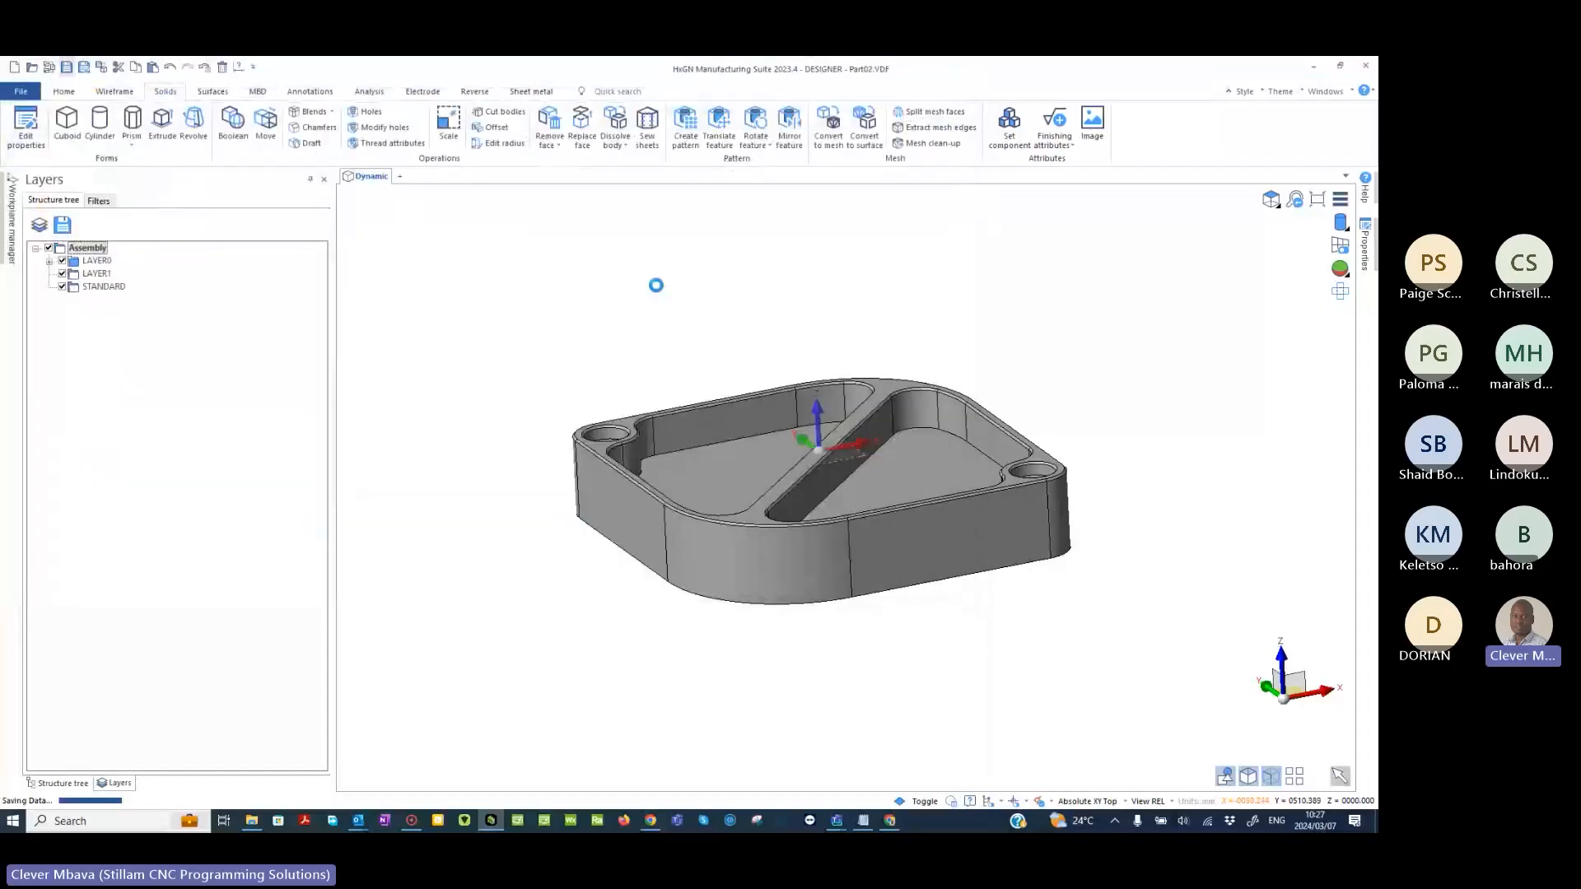
middle_click_drag(993, 368, 987, 439)
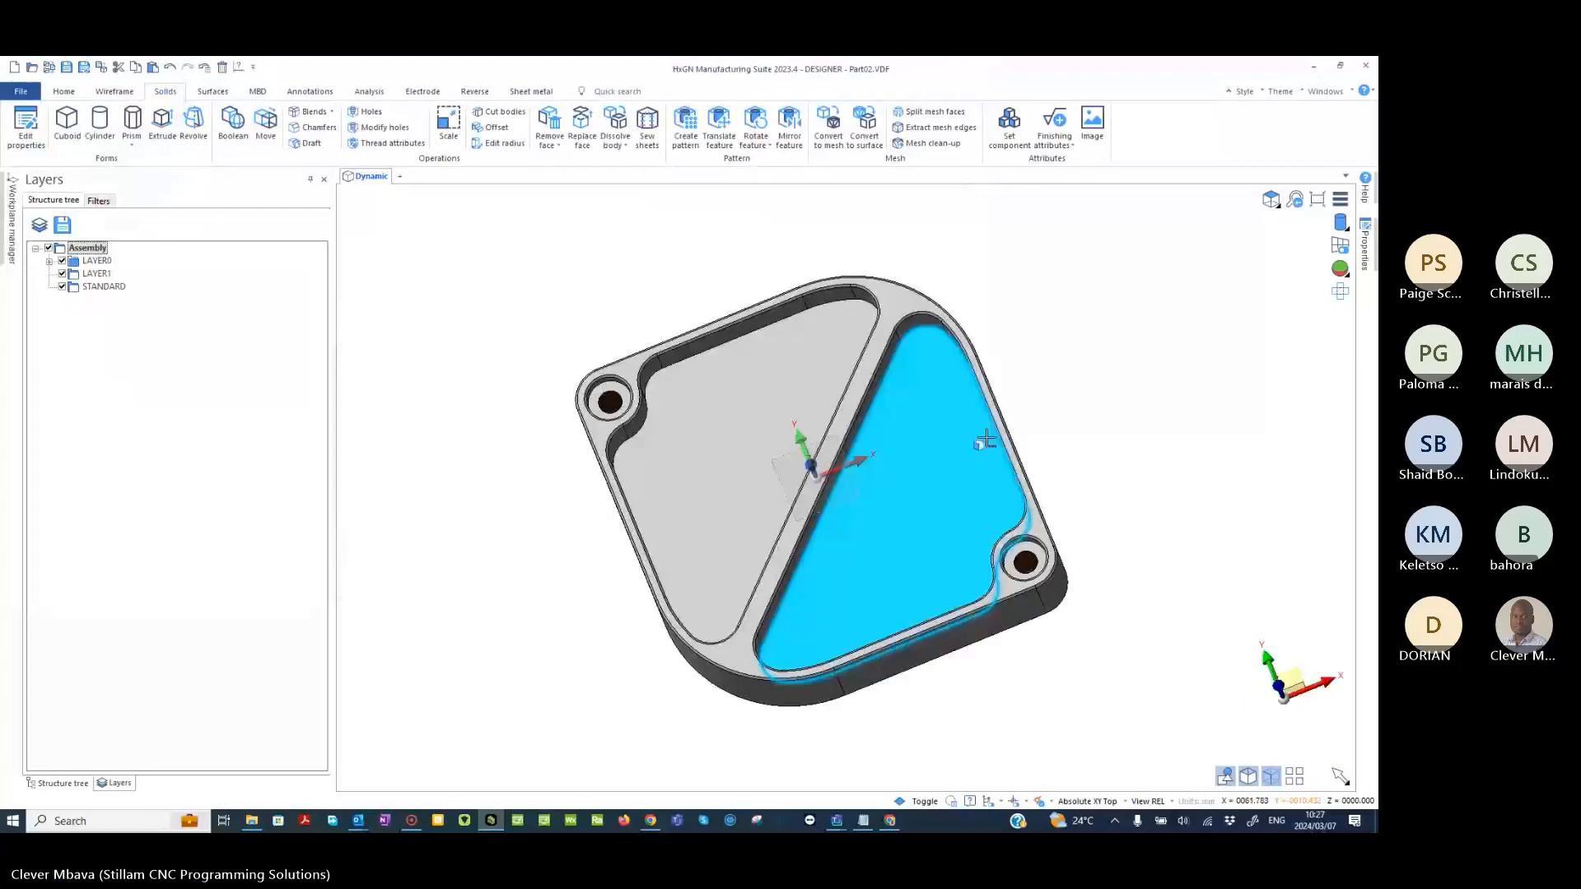
scroll(985, 441, "up", 3)
middle_click_drag(864, 417, 980, 275)
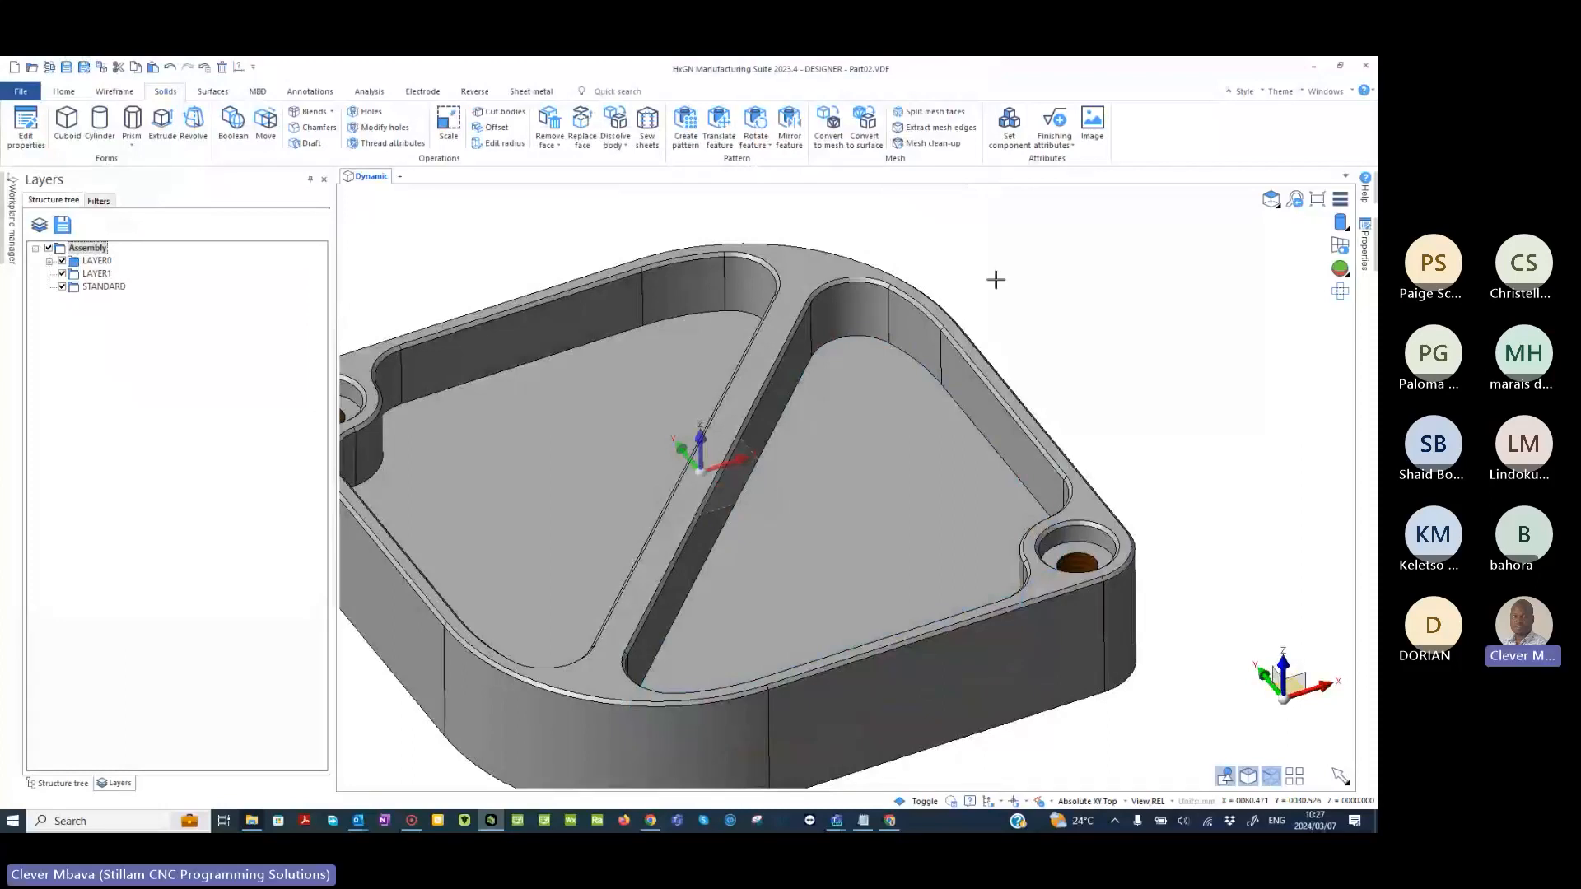
scroll(974, 376, "down", 3)
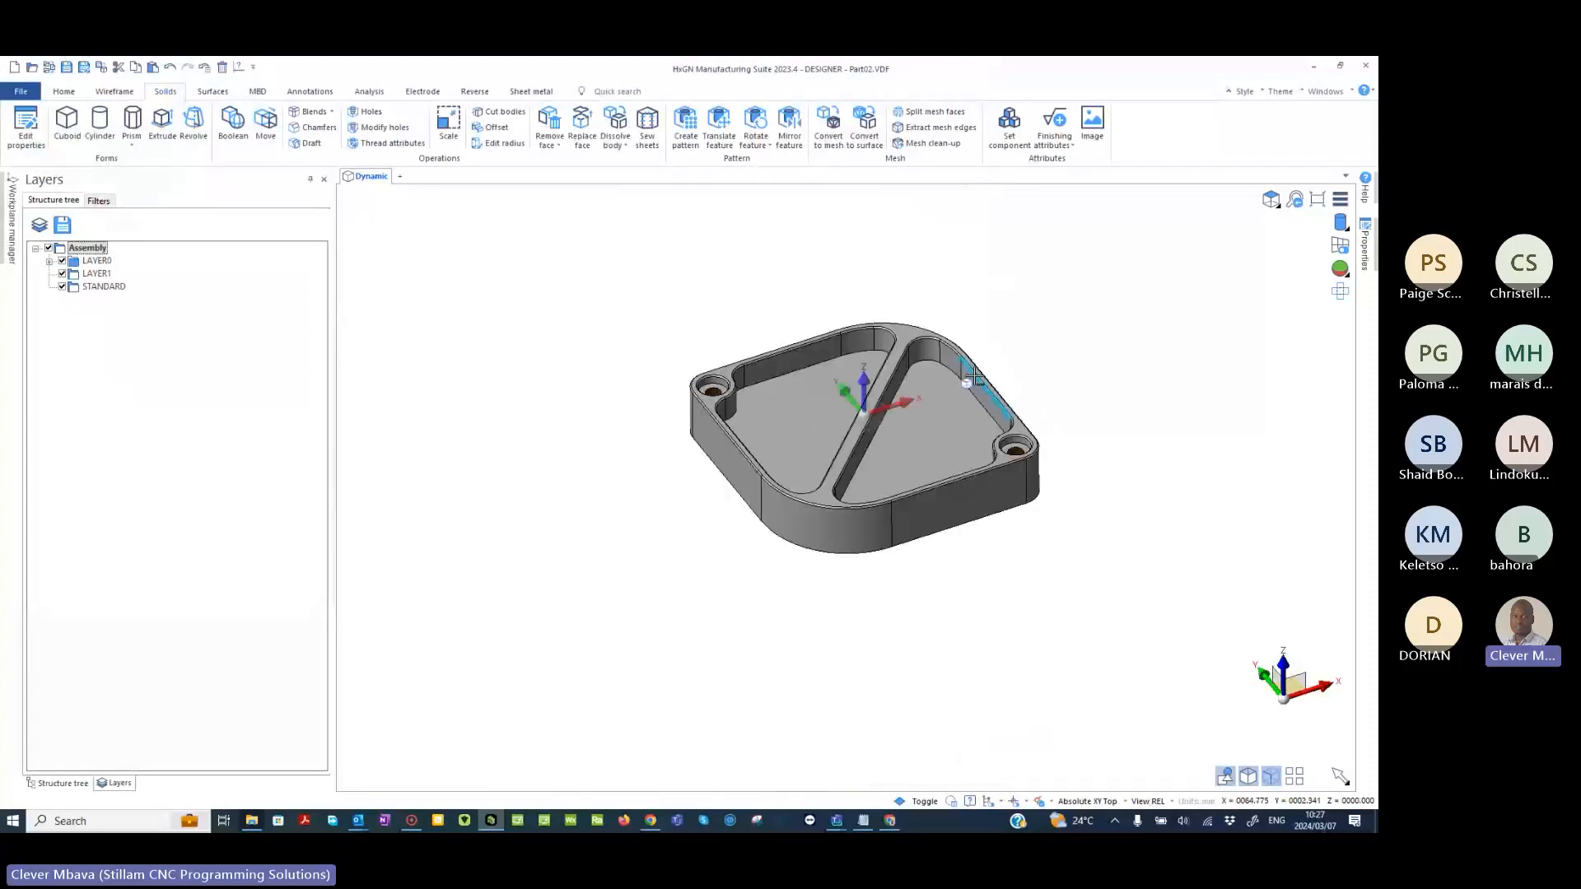
middle_click_drag(974, 376, 985, 471)
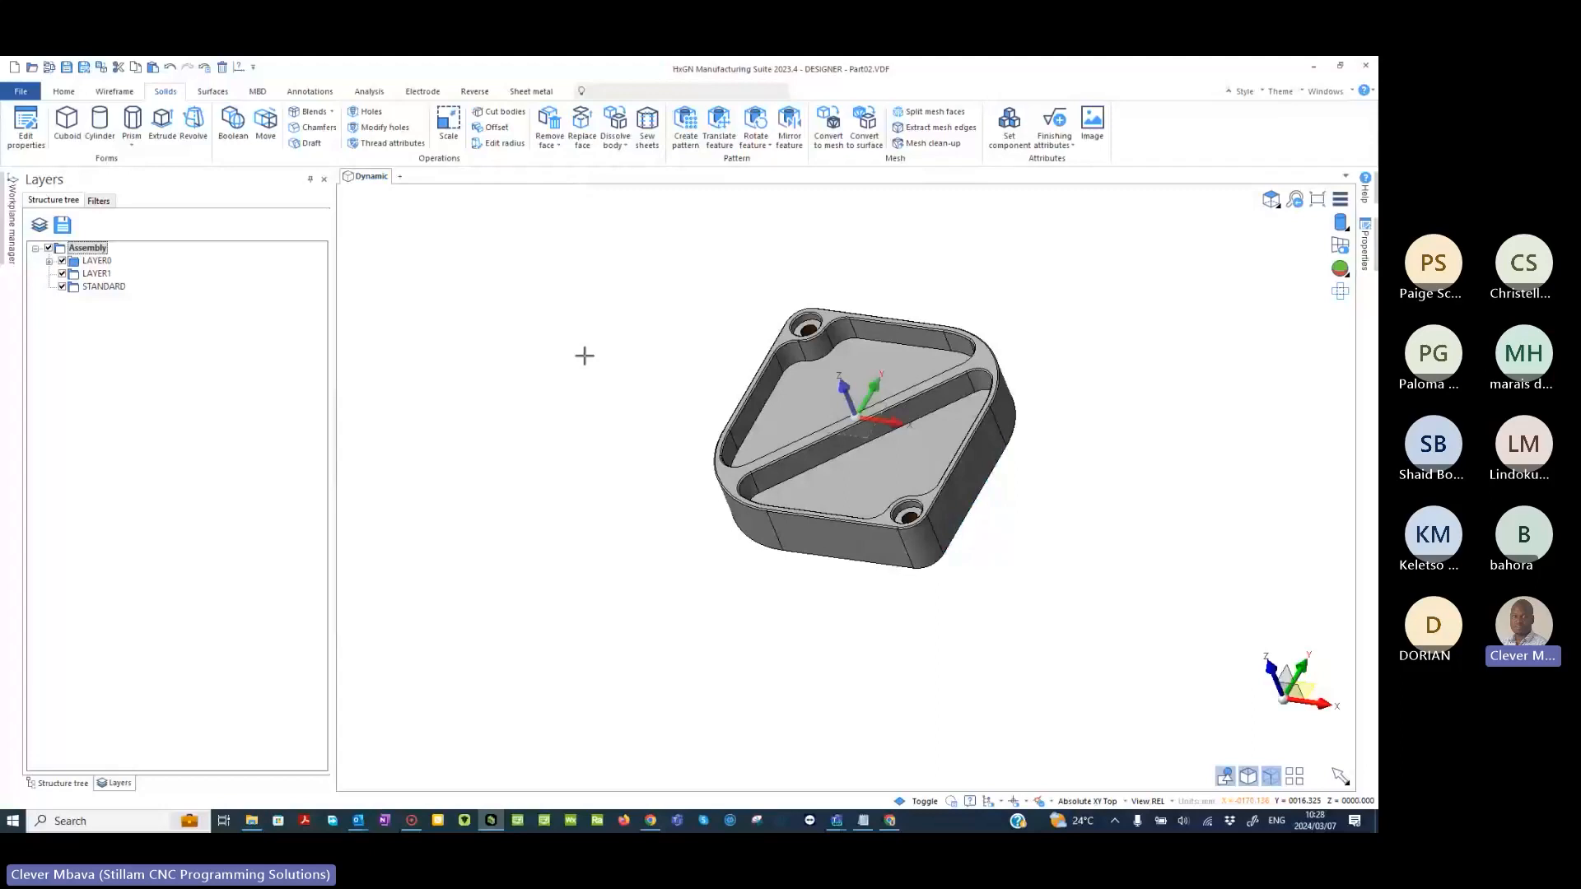
- Search the commands for "2d" and open the 2D Drawing manager
left_click(64, 91)
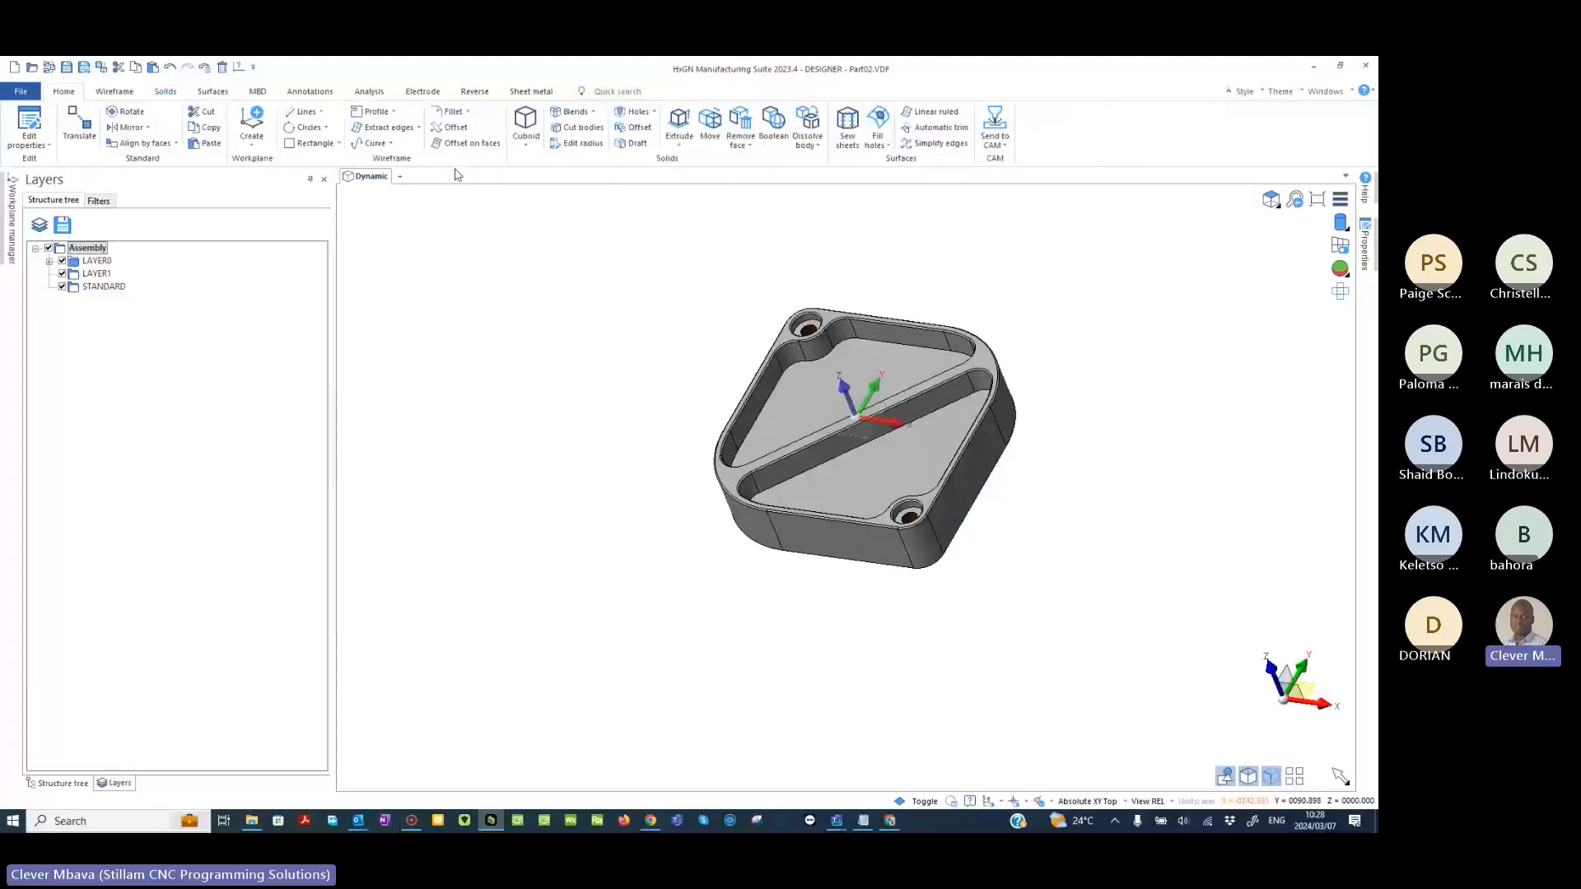
left_click(656, 91)
type("2d")
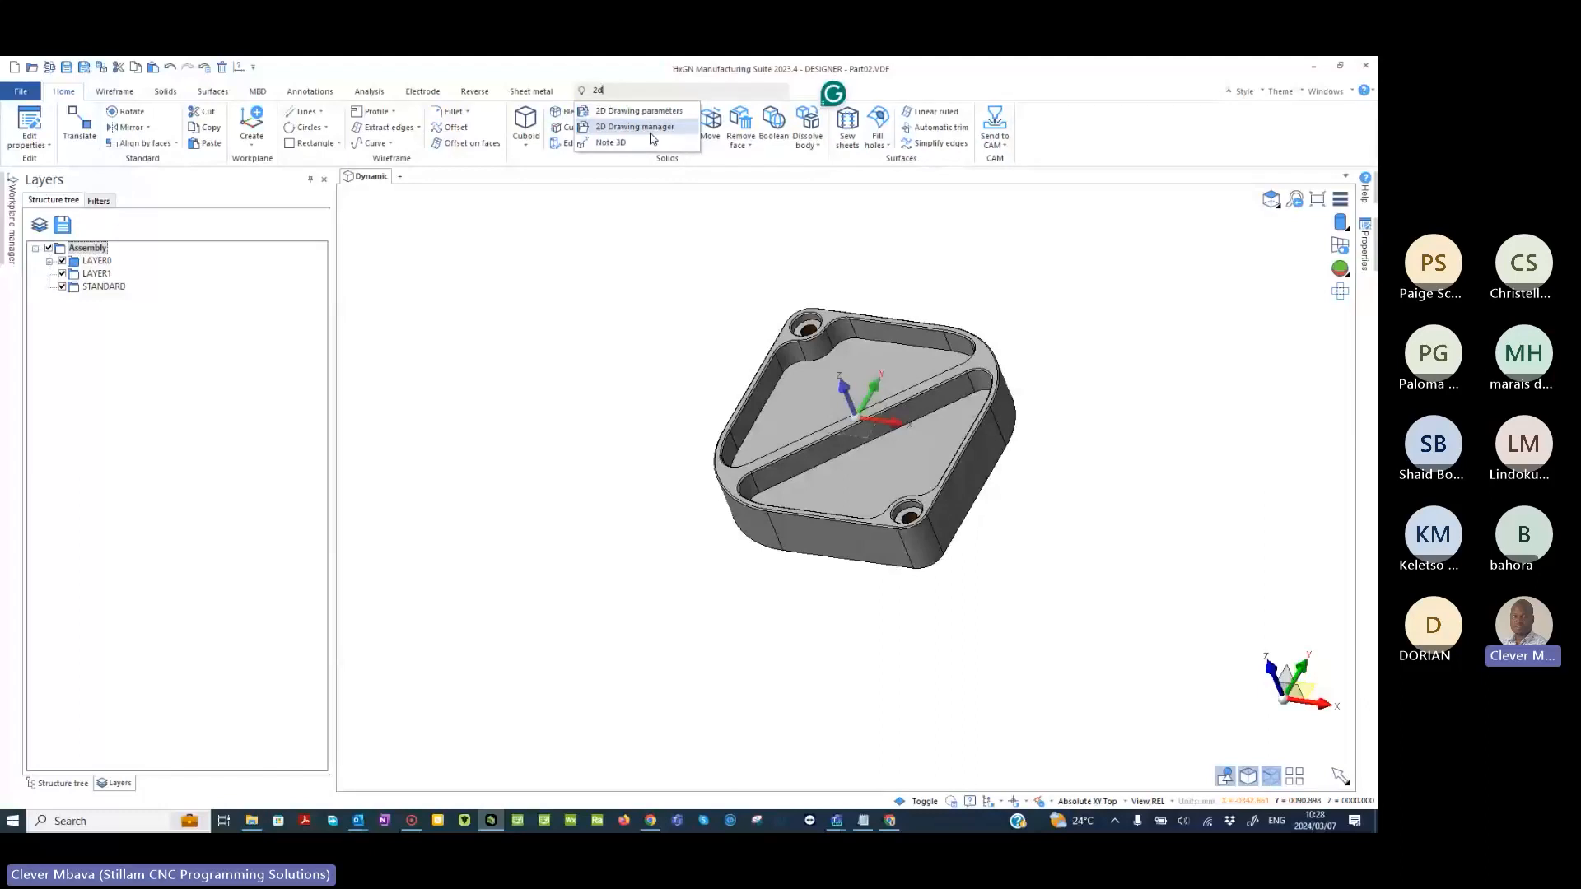
left_click(651, 130)
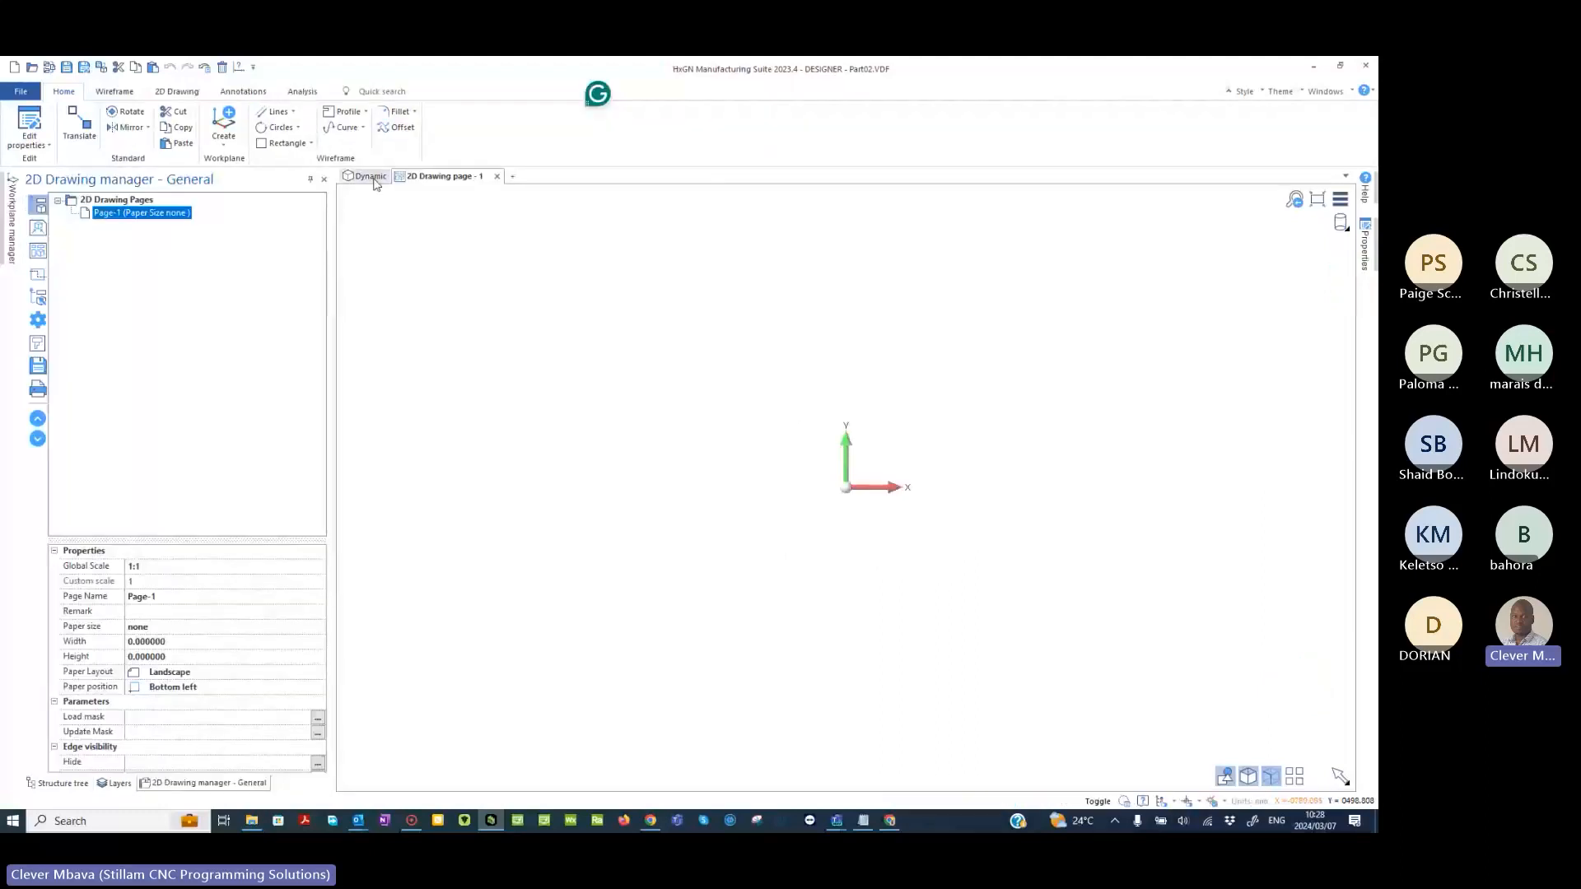
- Inspect the part in the 3D model view and return to 2D drawing page 1
left_click(371, 176)
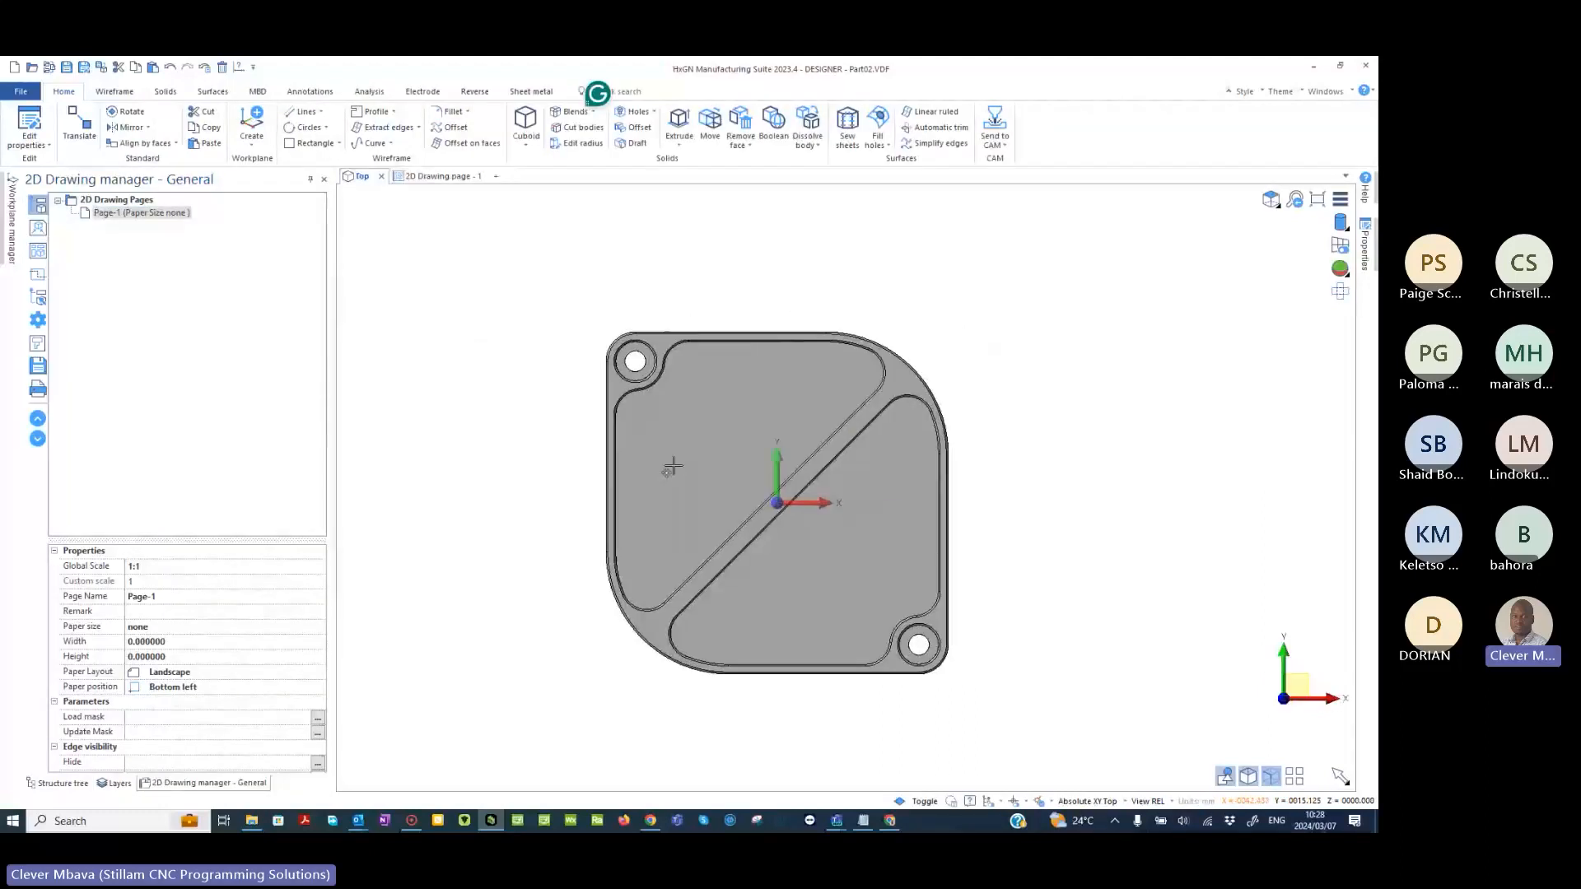
scroll(672, 467, "up", 1)
middle_click_drag(755, 554, 858, 470)
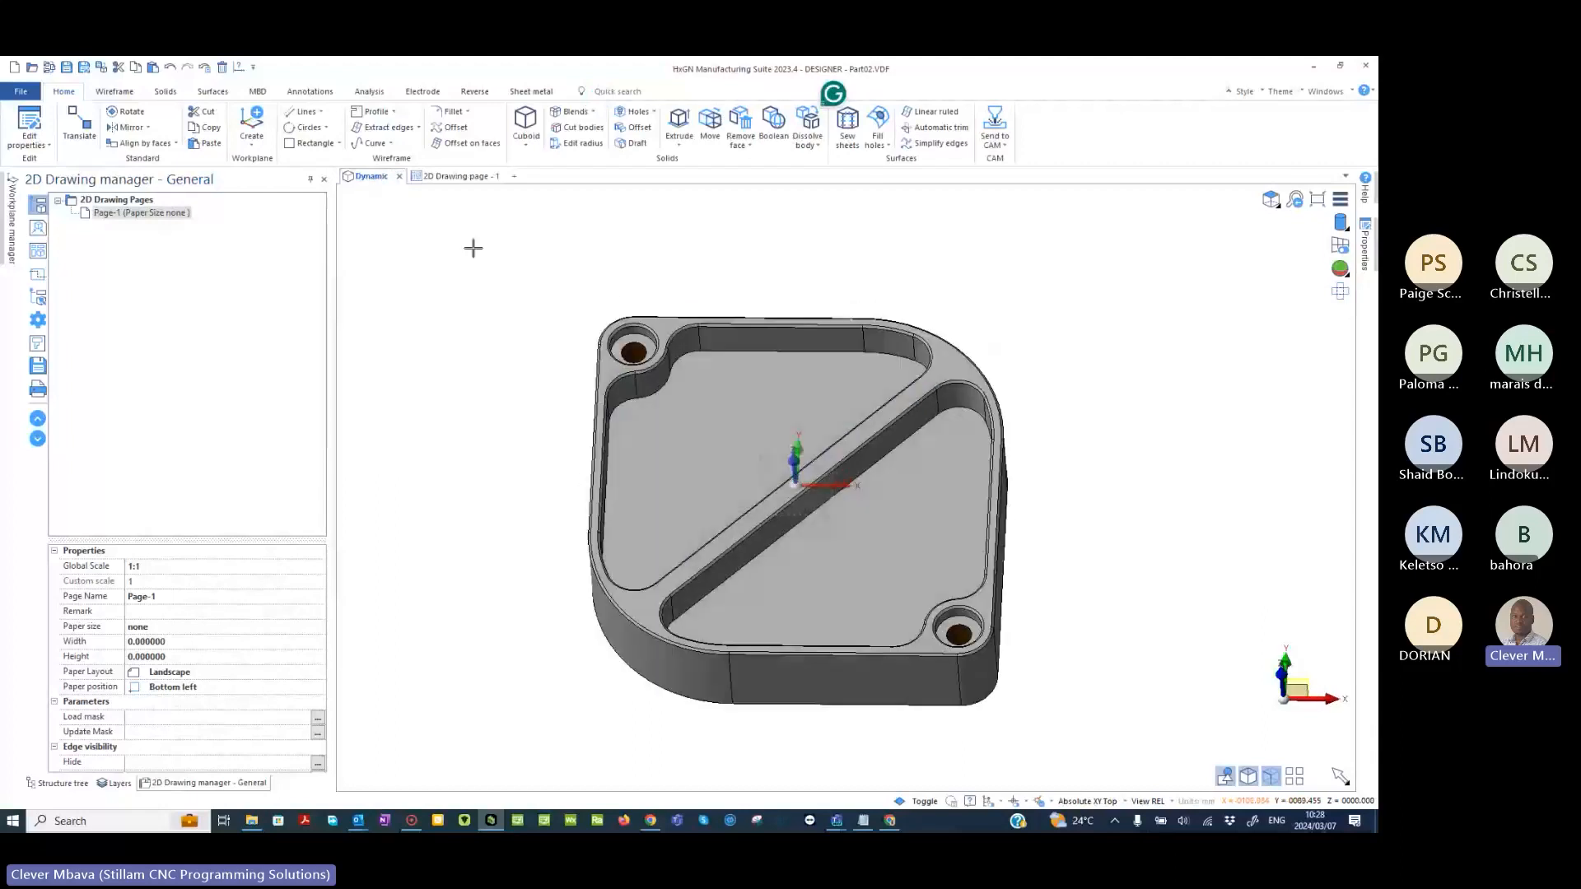
left_click(460, 177)
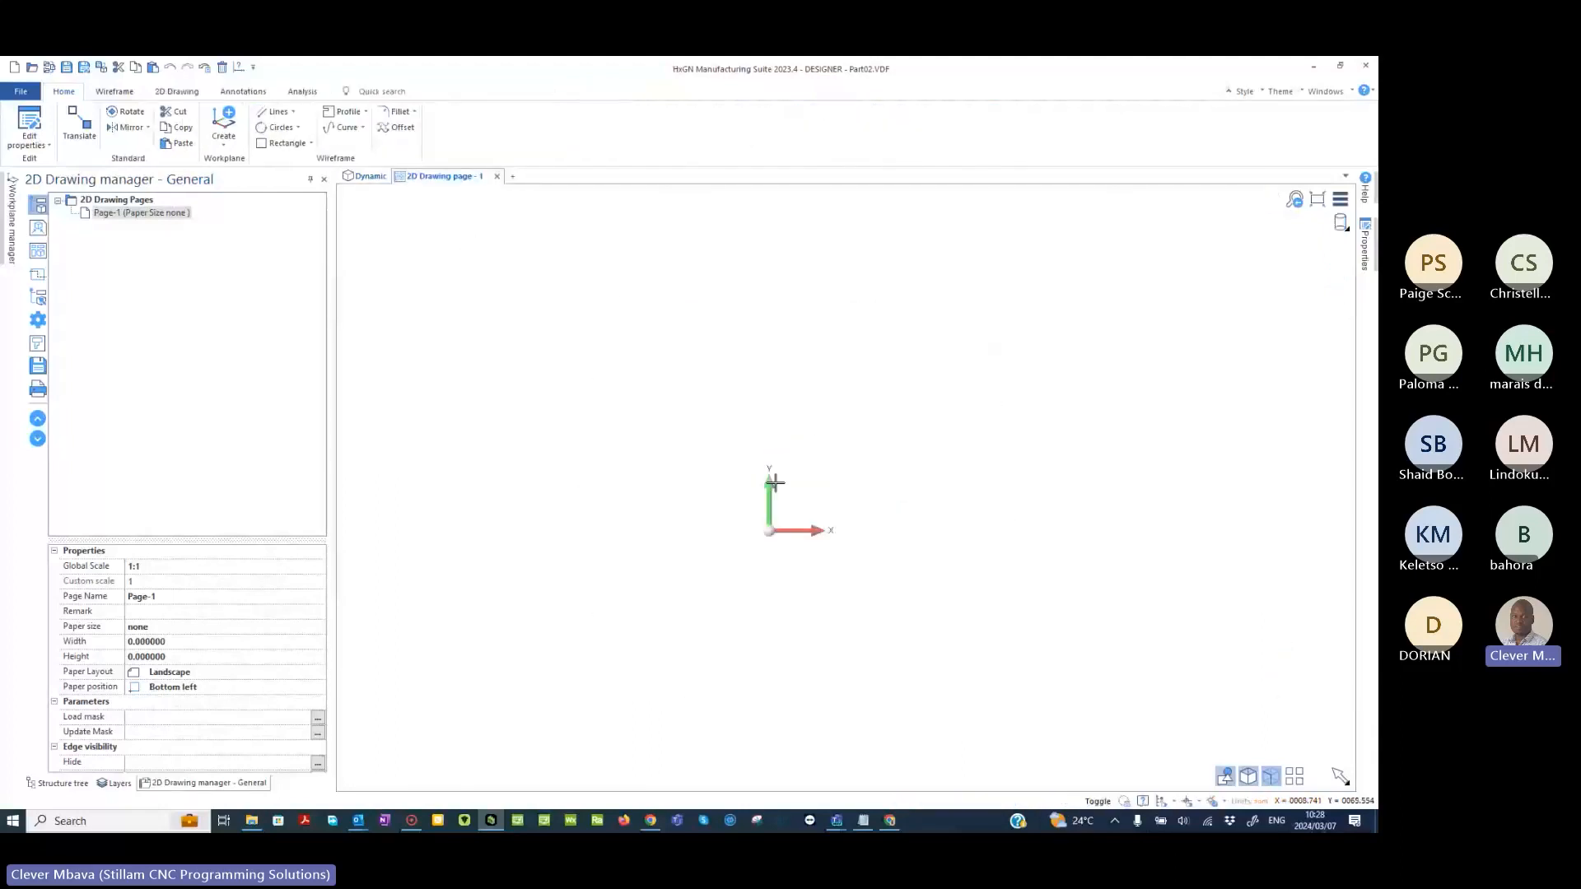
- Load the A2_Ikusas_Template.mas plot mask onto drawing page 1
left_click(244, 95)
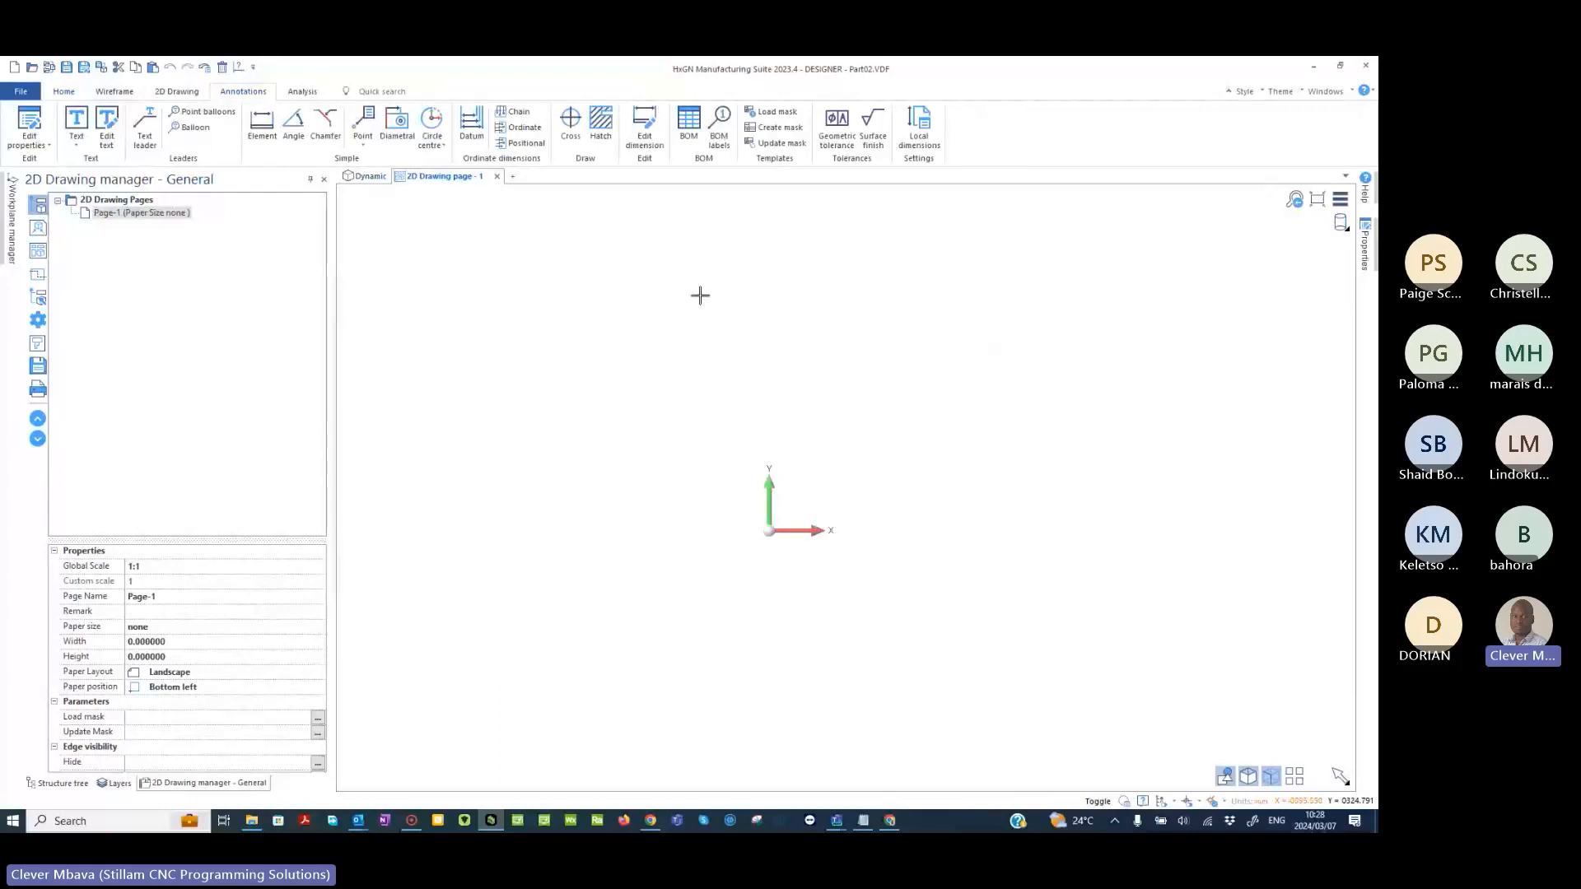
left_click(776, 116)
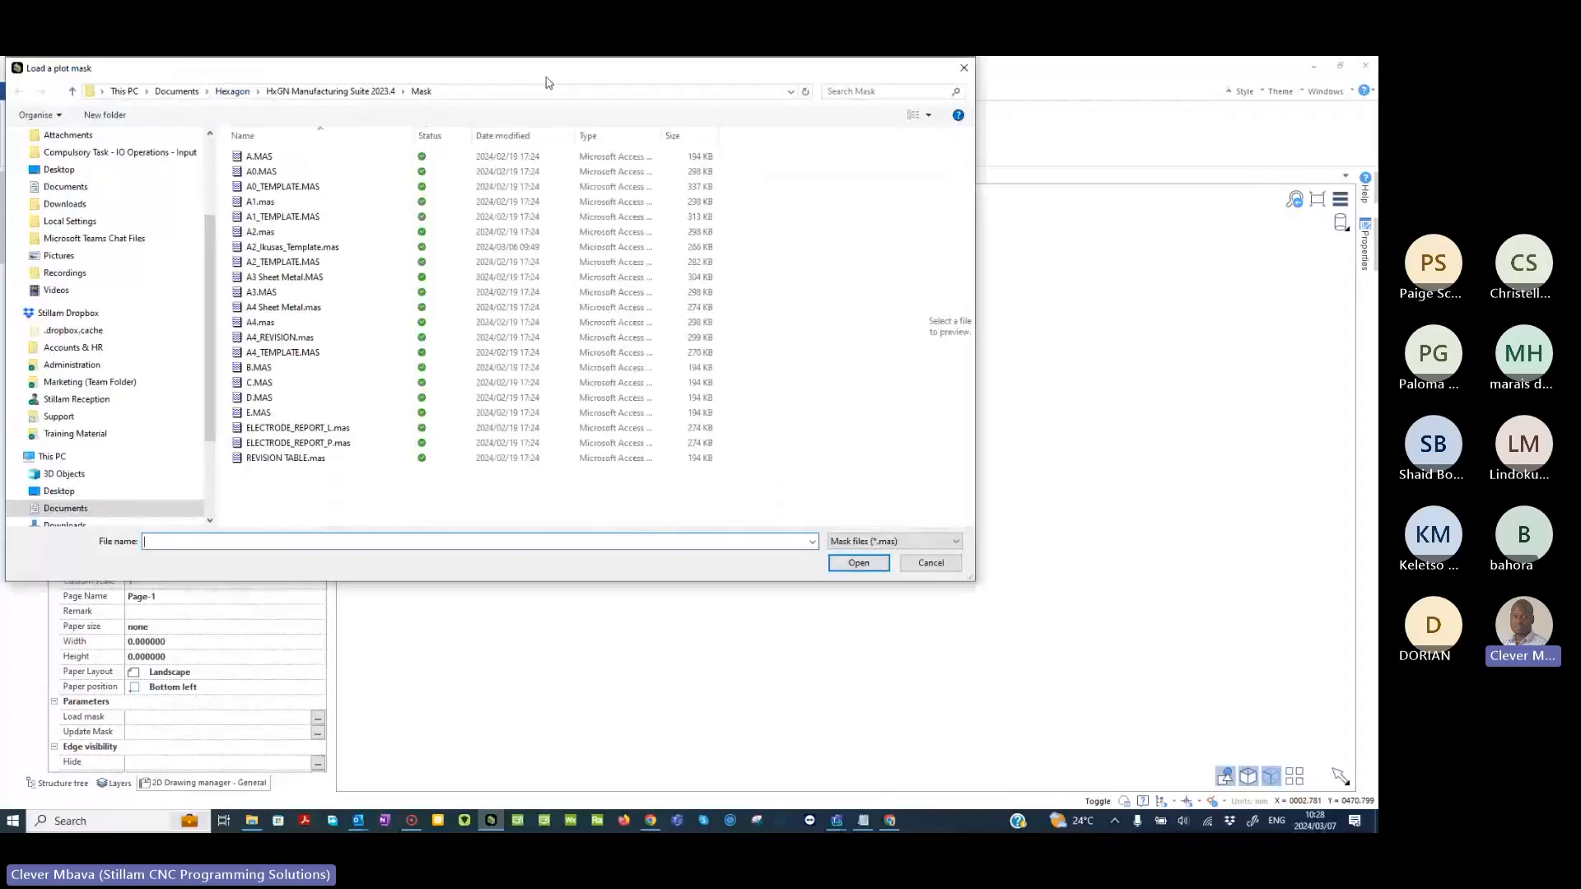
mouse_move(546, 83)
left_mouse_down()
mouse_move(799, 174)
mouse_move(768, 161)
left_mouse_up()
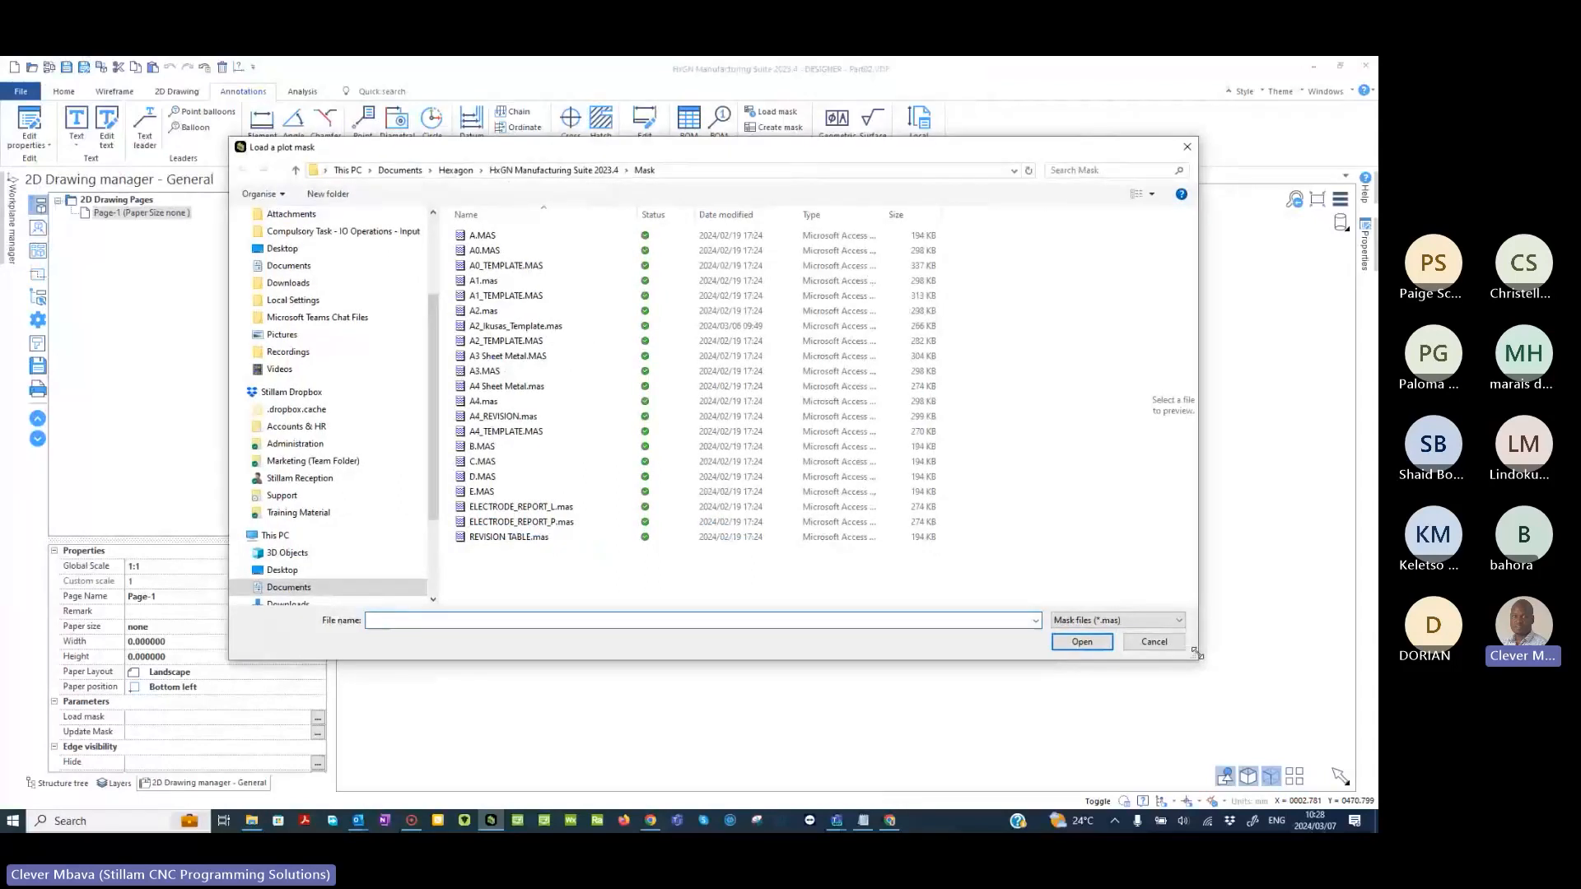
left_click_drag(1198, 653, 1207, 692)
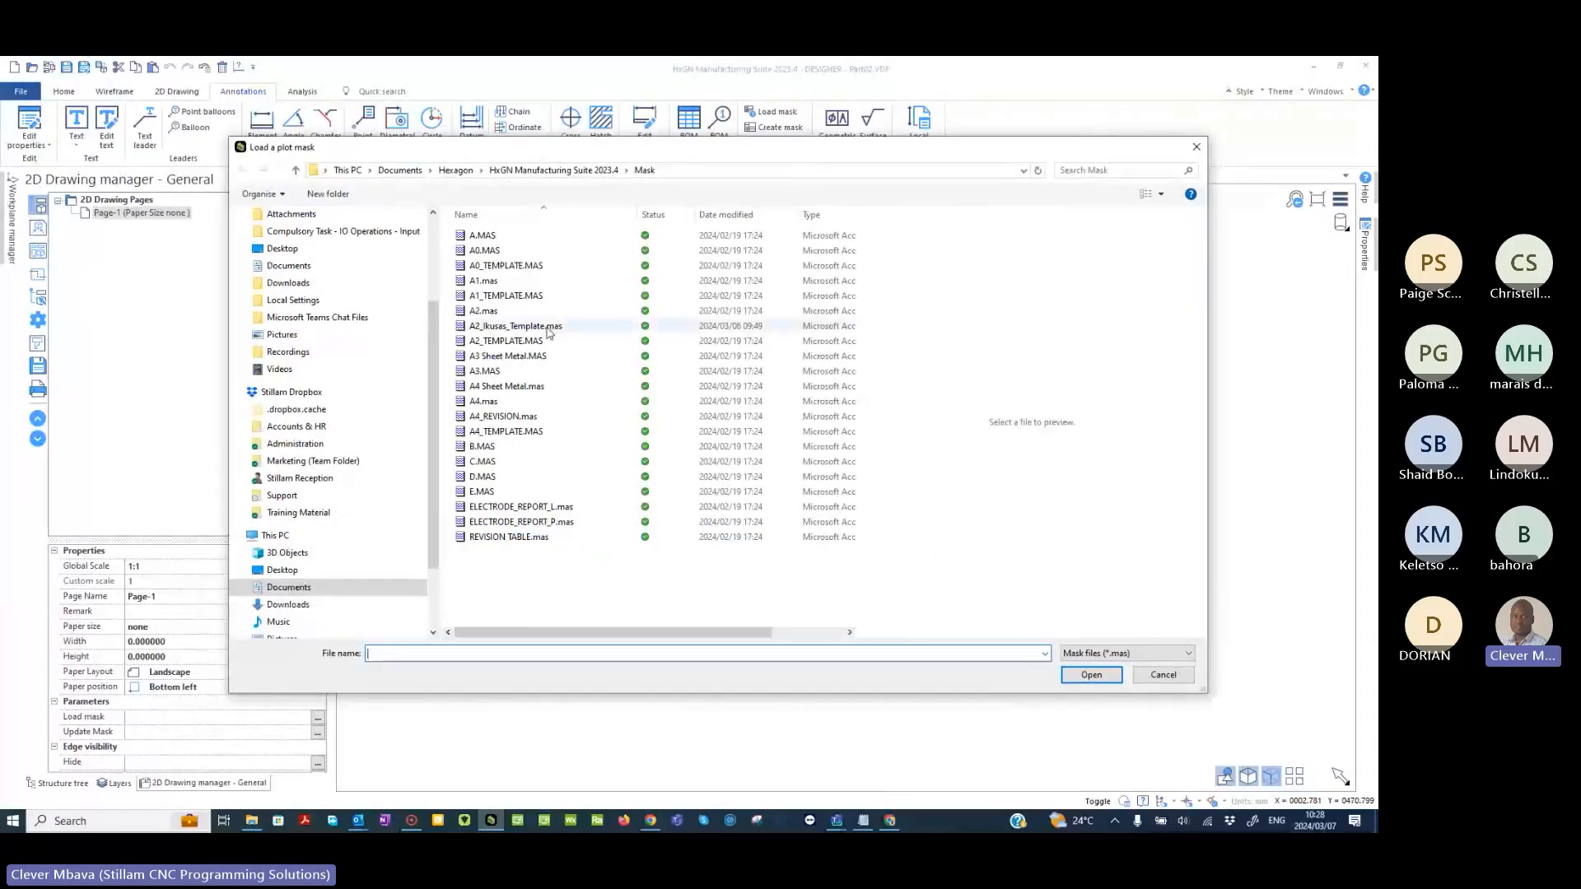
left_click(546, 326)
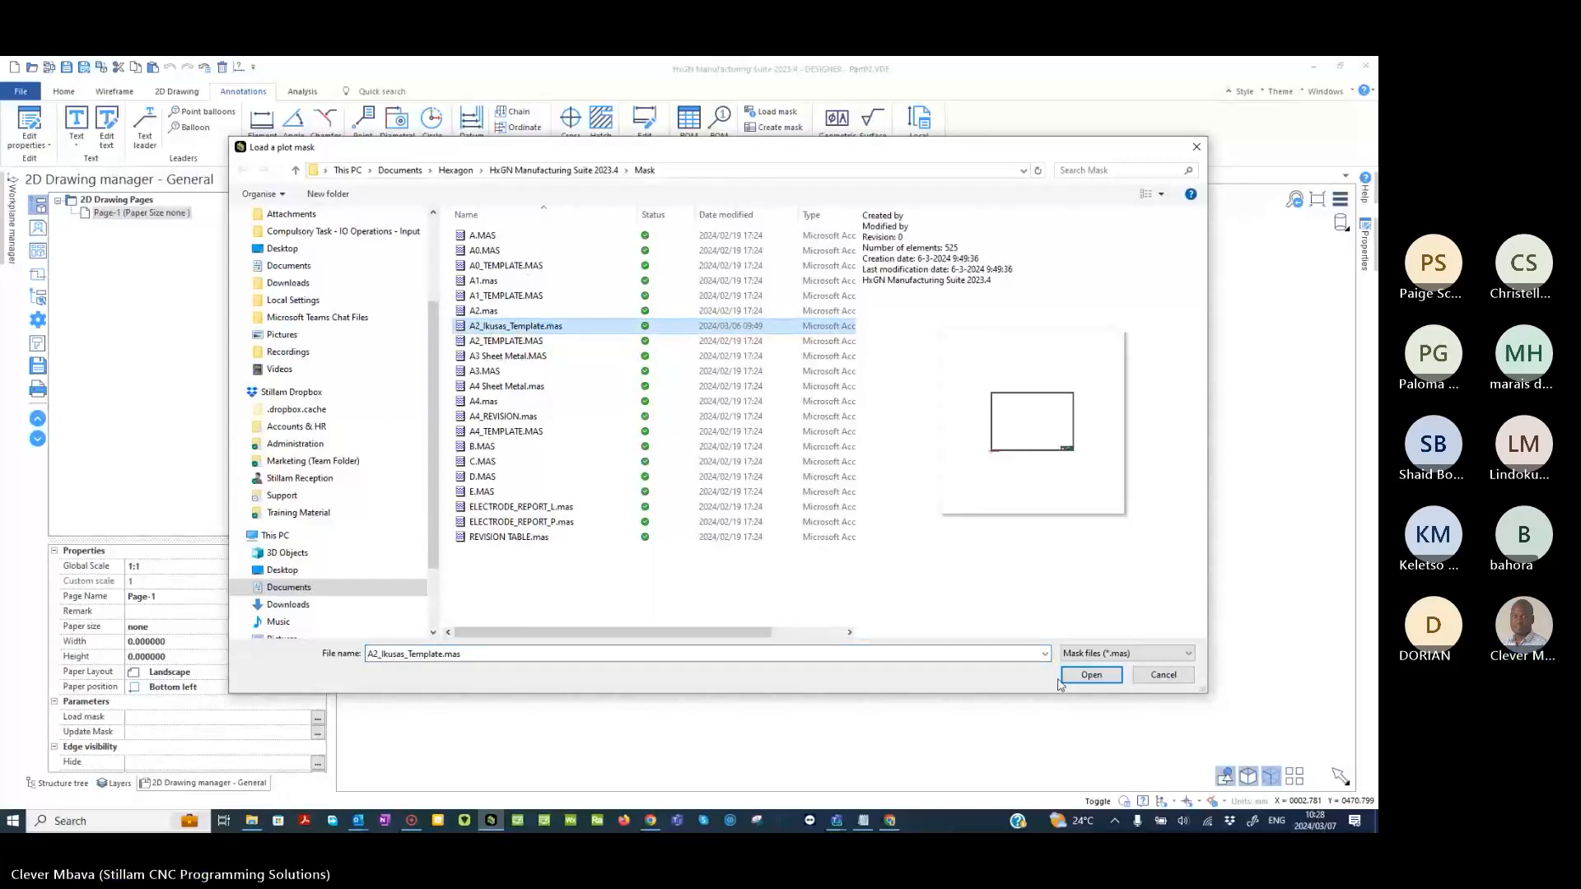
double_click(546, 326)
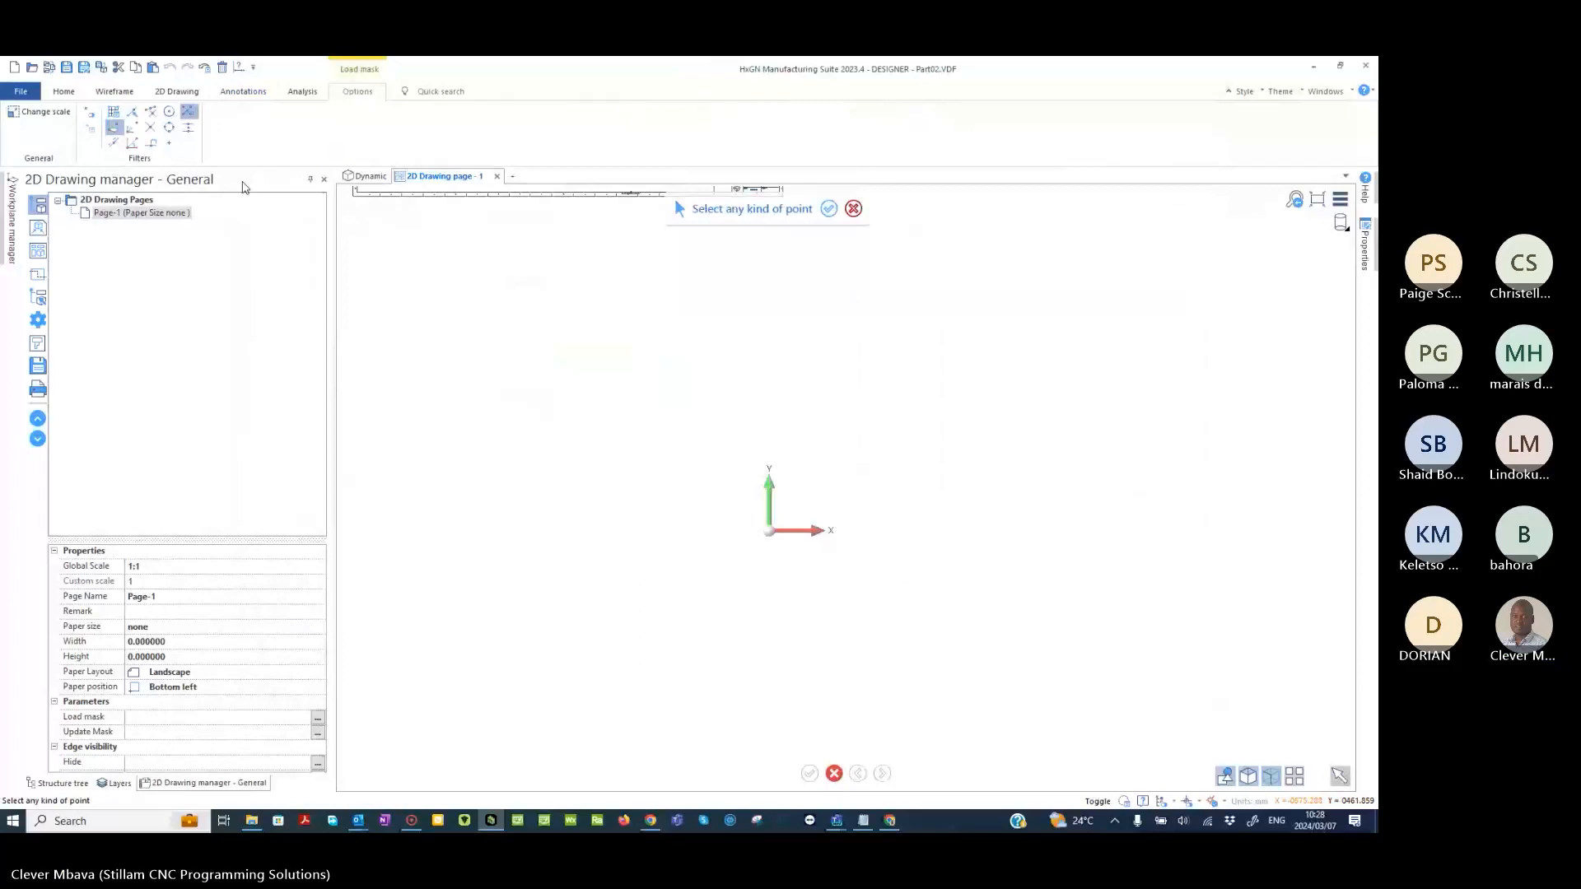
- Examine the template's title block, including its fields, company logo and projection symbol
scroll(1113, 474, "up", 6)
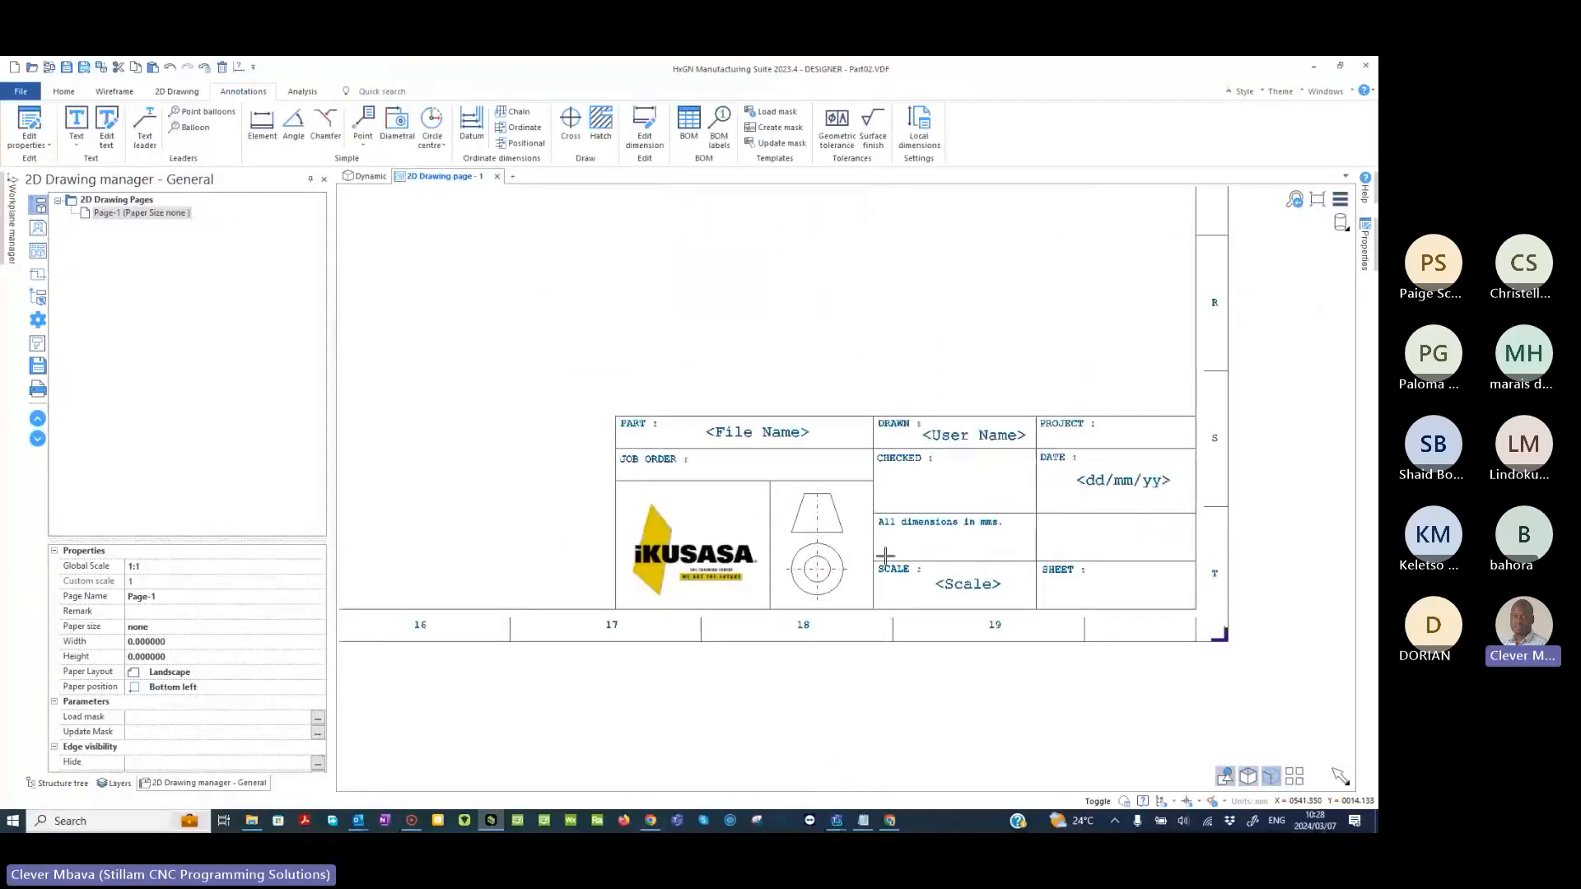
scroll(885, 556, "up", 4)
scroll(741, 585, "down", 5)
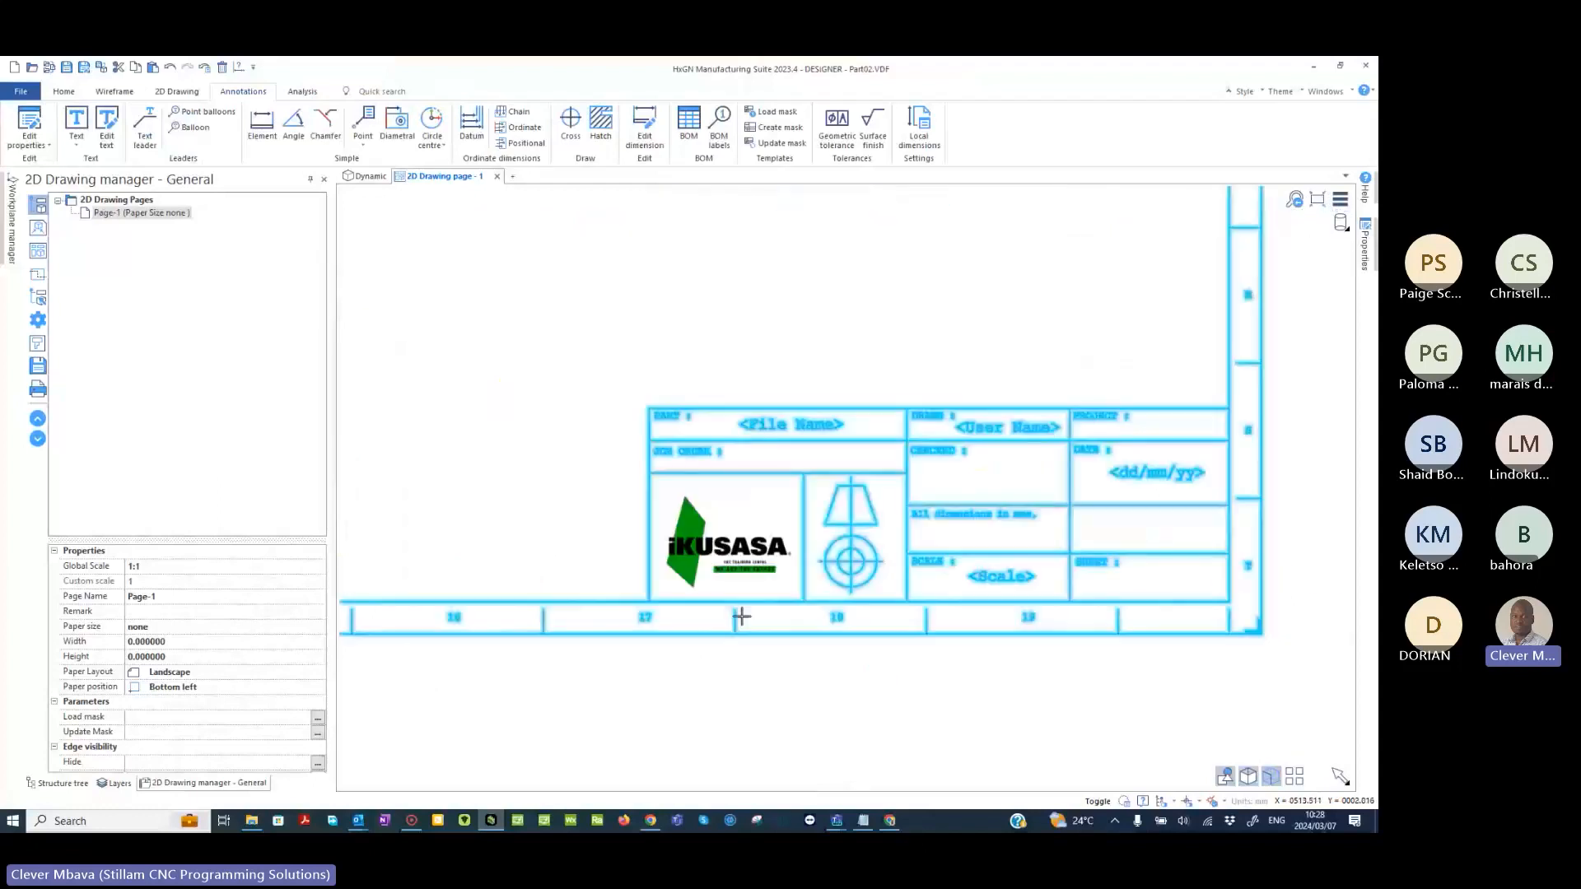
scroll(741, 616, "up", 3)
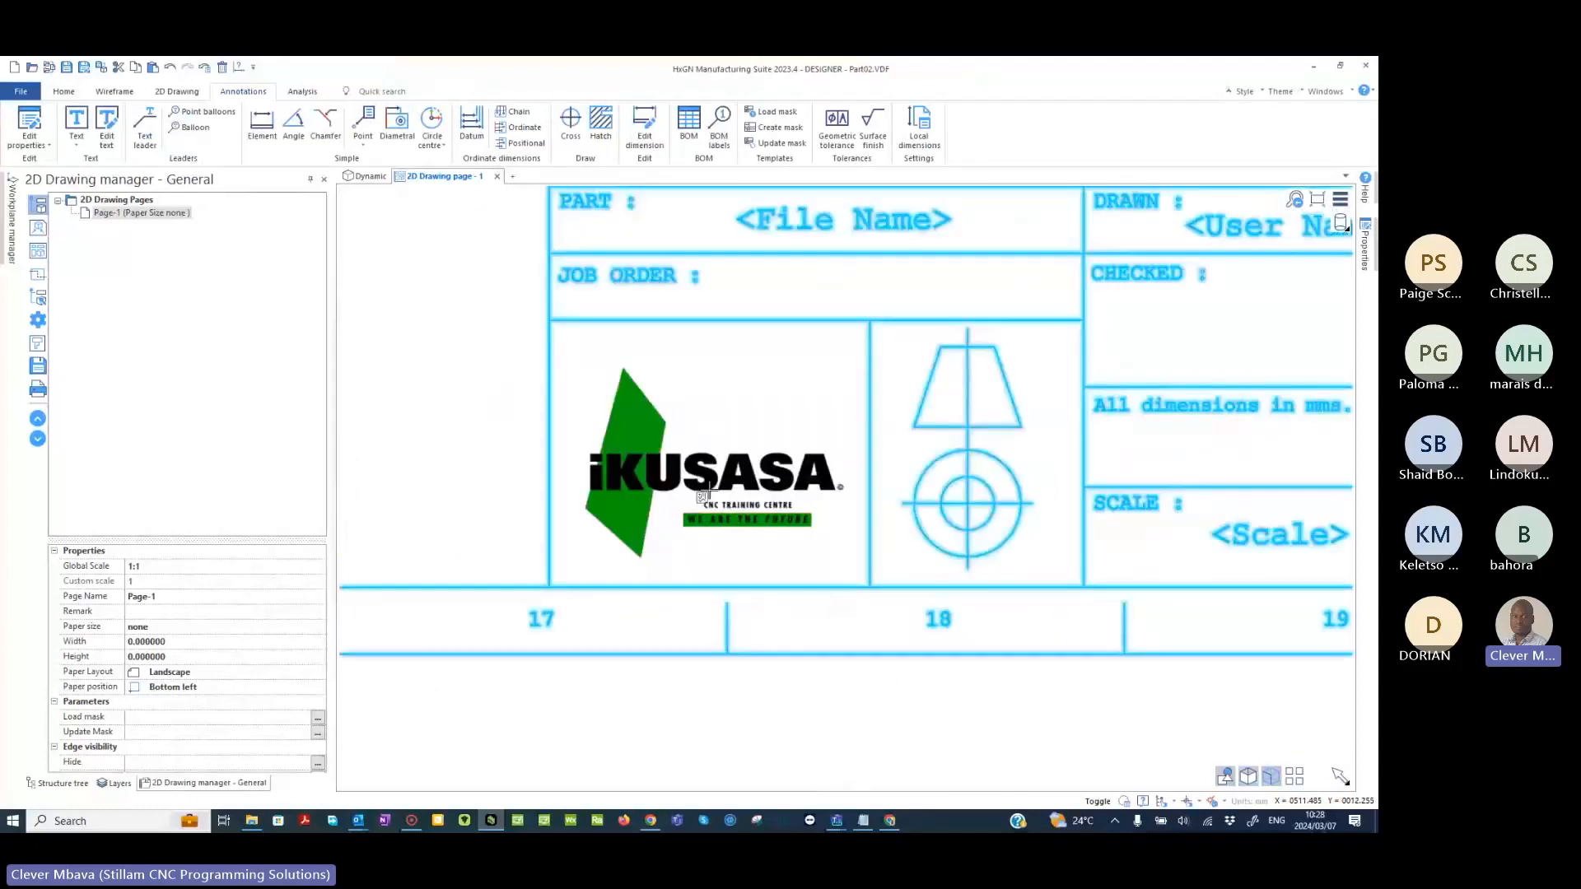
scroll(706, 491, "down", 3)
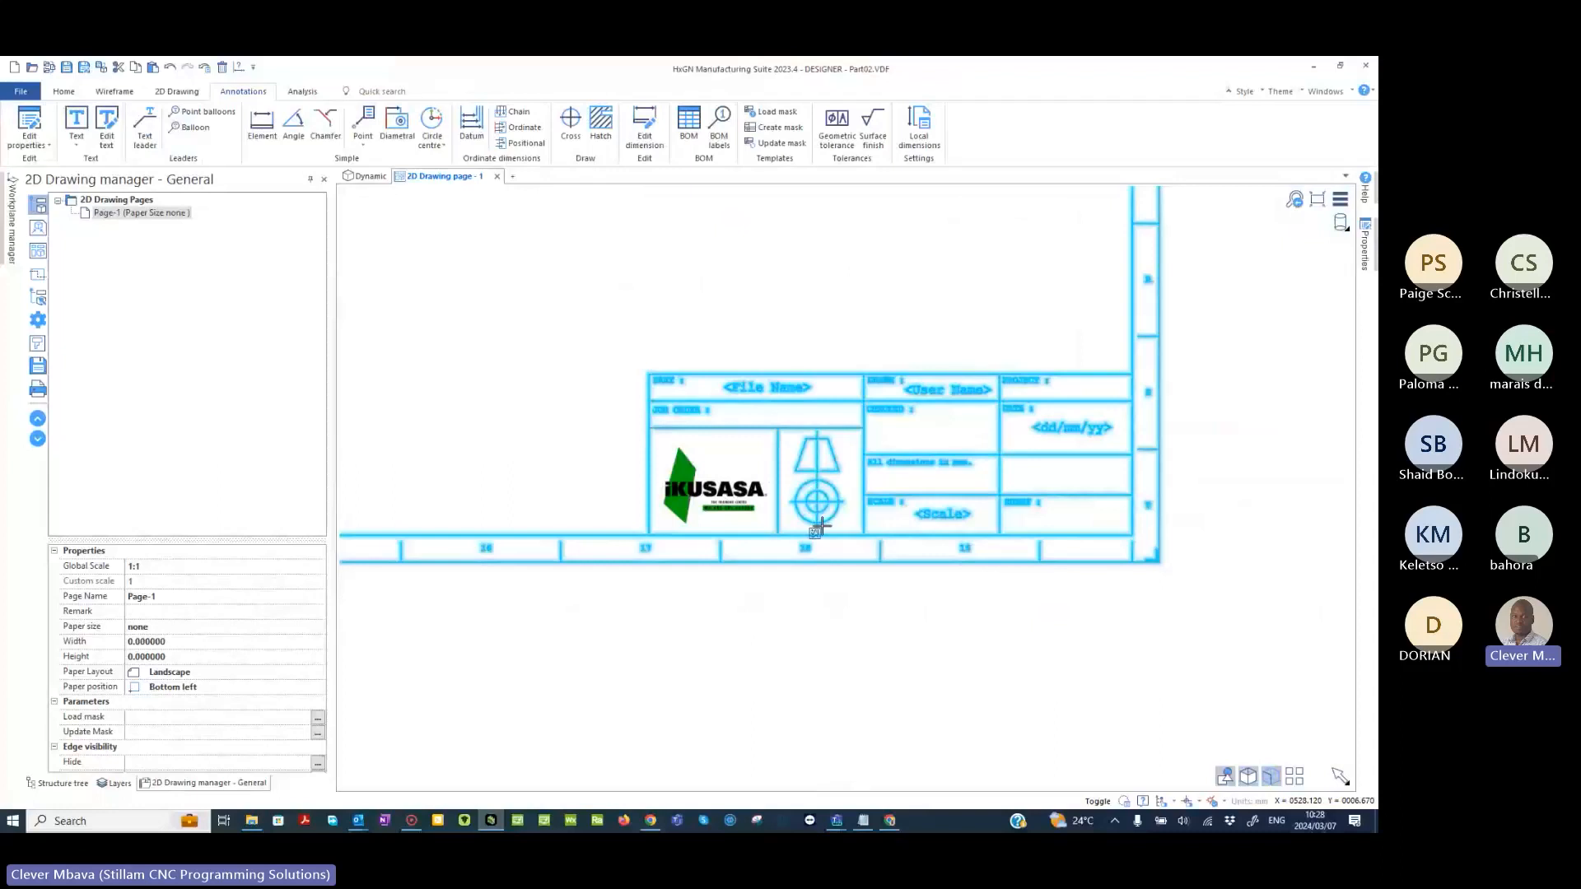
scroll(895, 440, "up", 3)
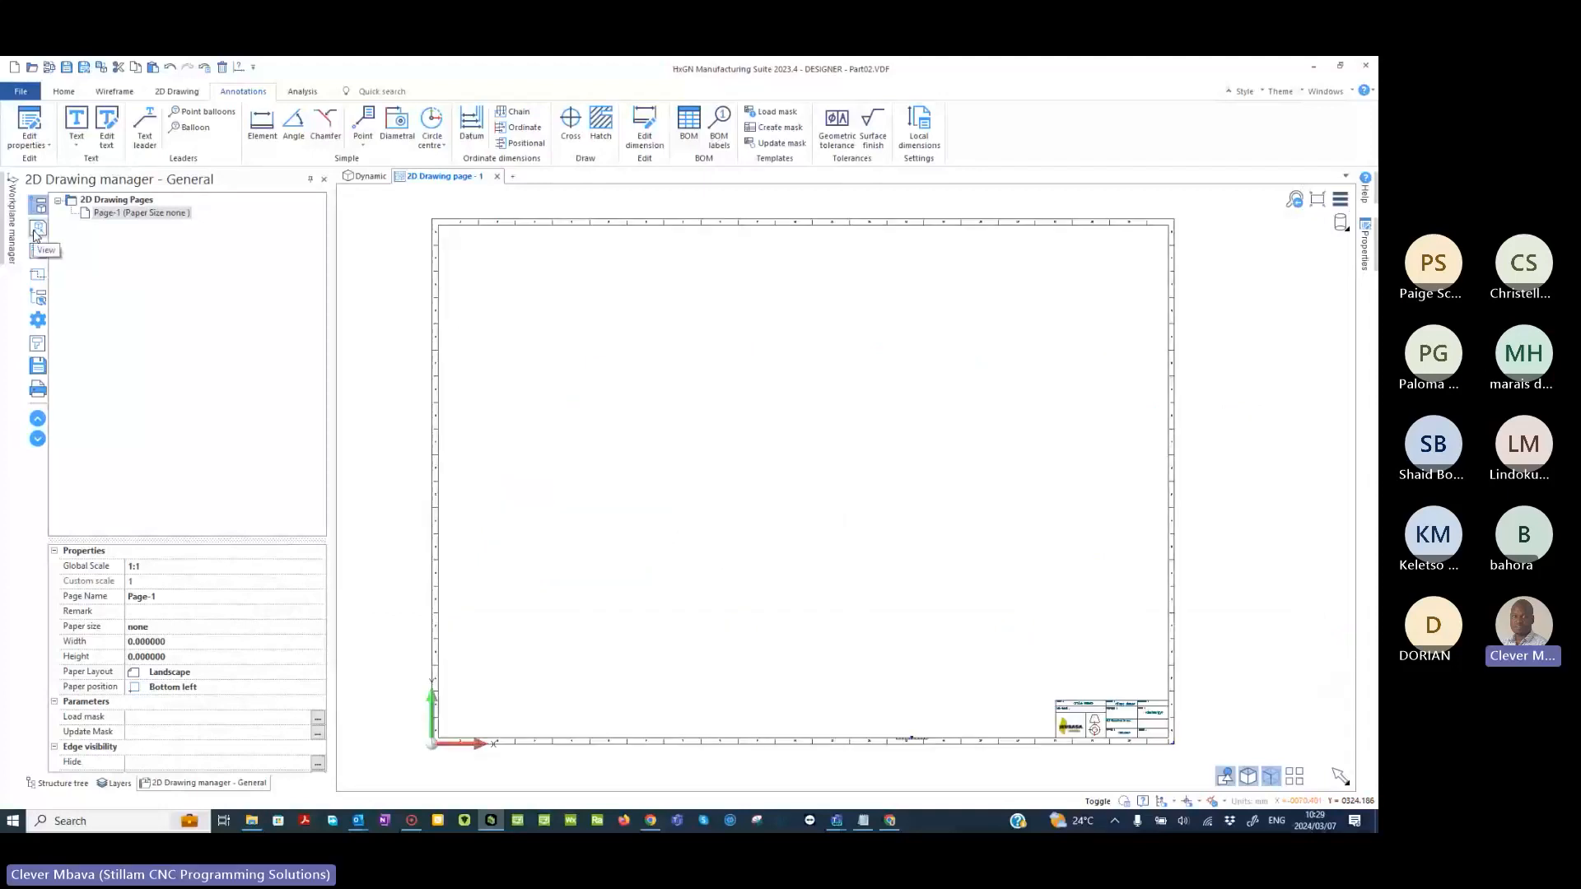
- Place a Top view of the part in the sheet's upper-left area, its bottom-left corner at about X 67, Y 231
left_click(37, 230)
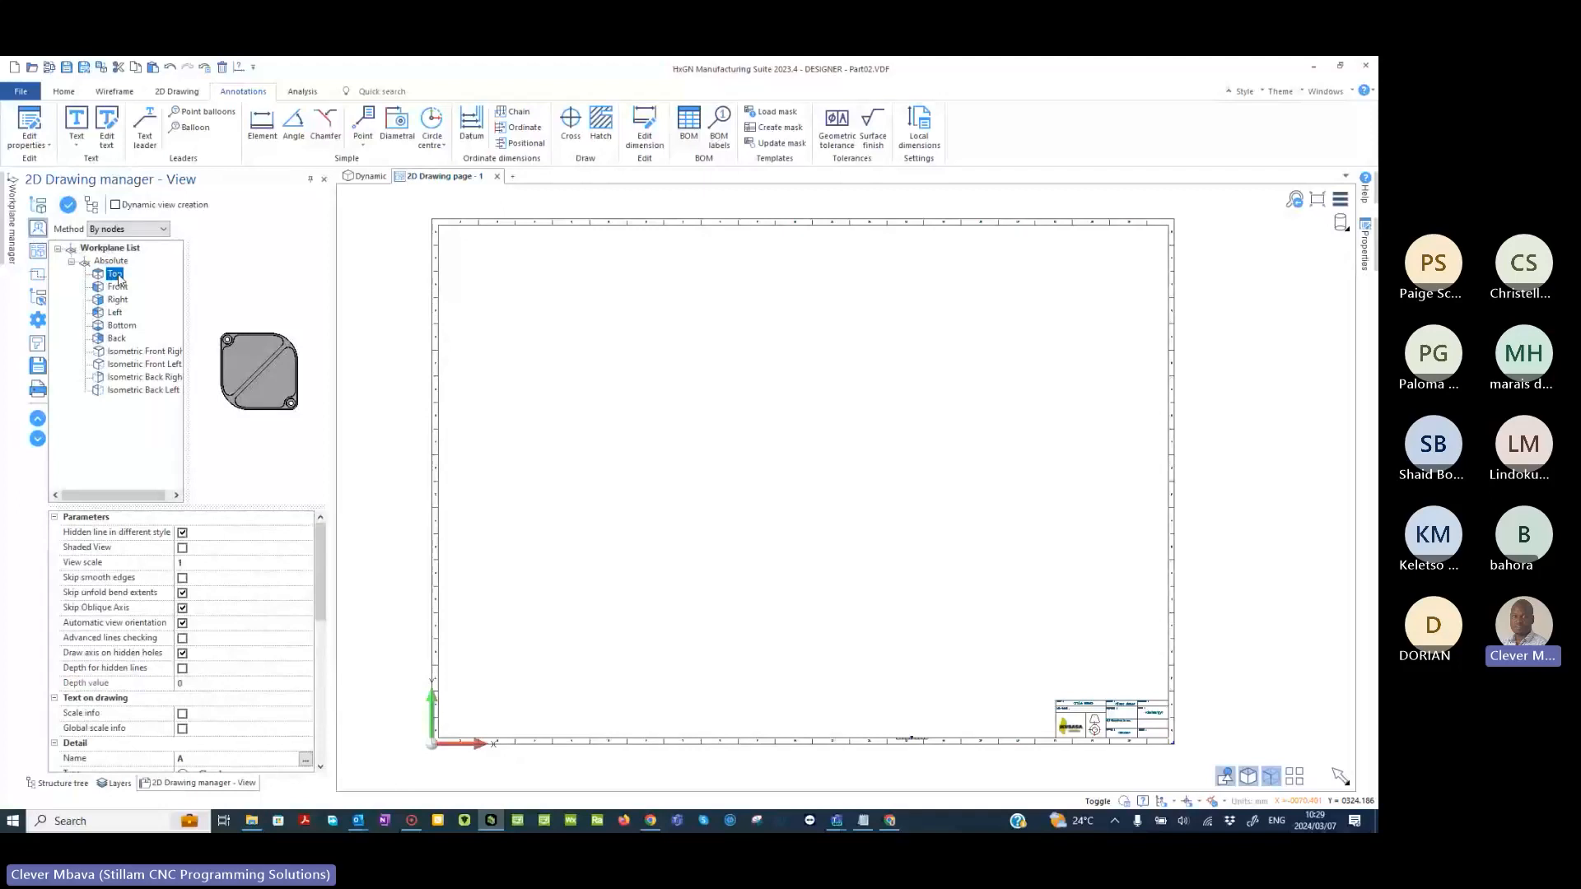
double_click(116, 275)
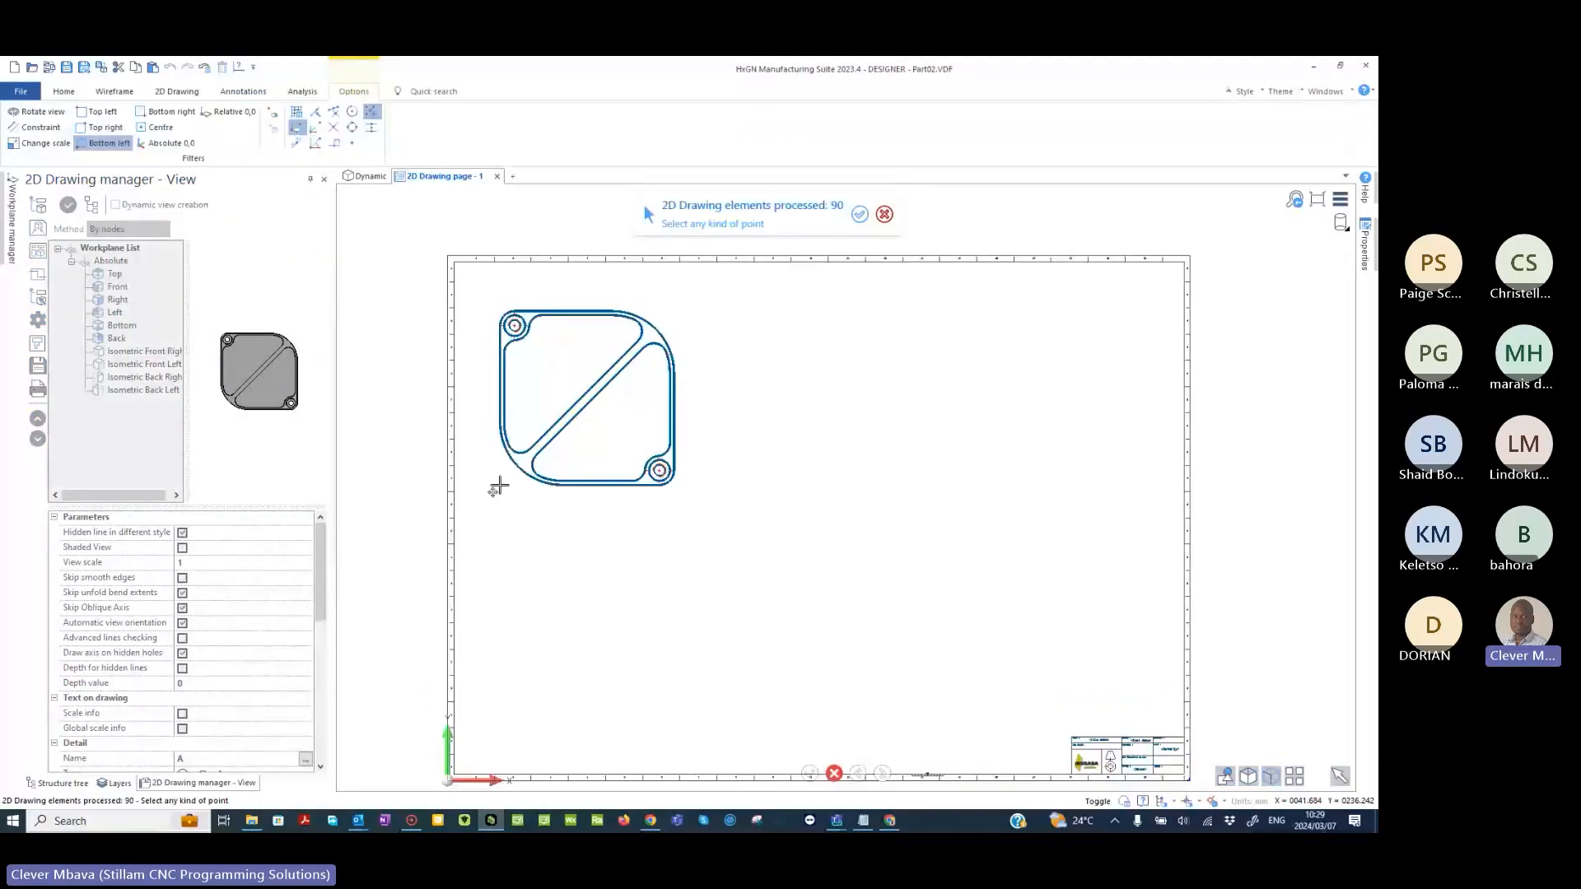
scroll(501, 478, "up", 2)
scroll(505, 463, "down", 3)
scroll(476, 336, "up", 3)
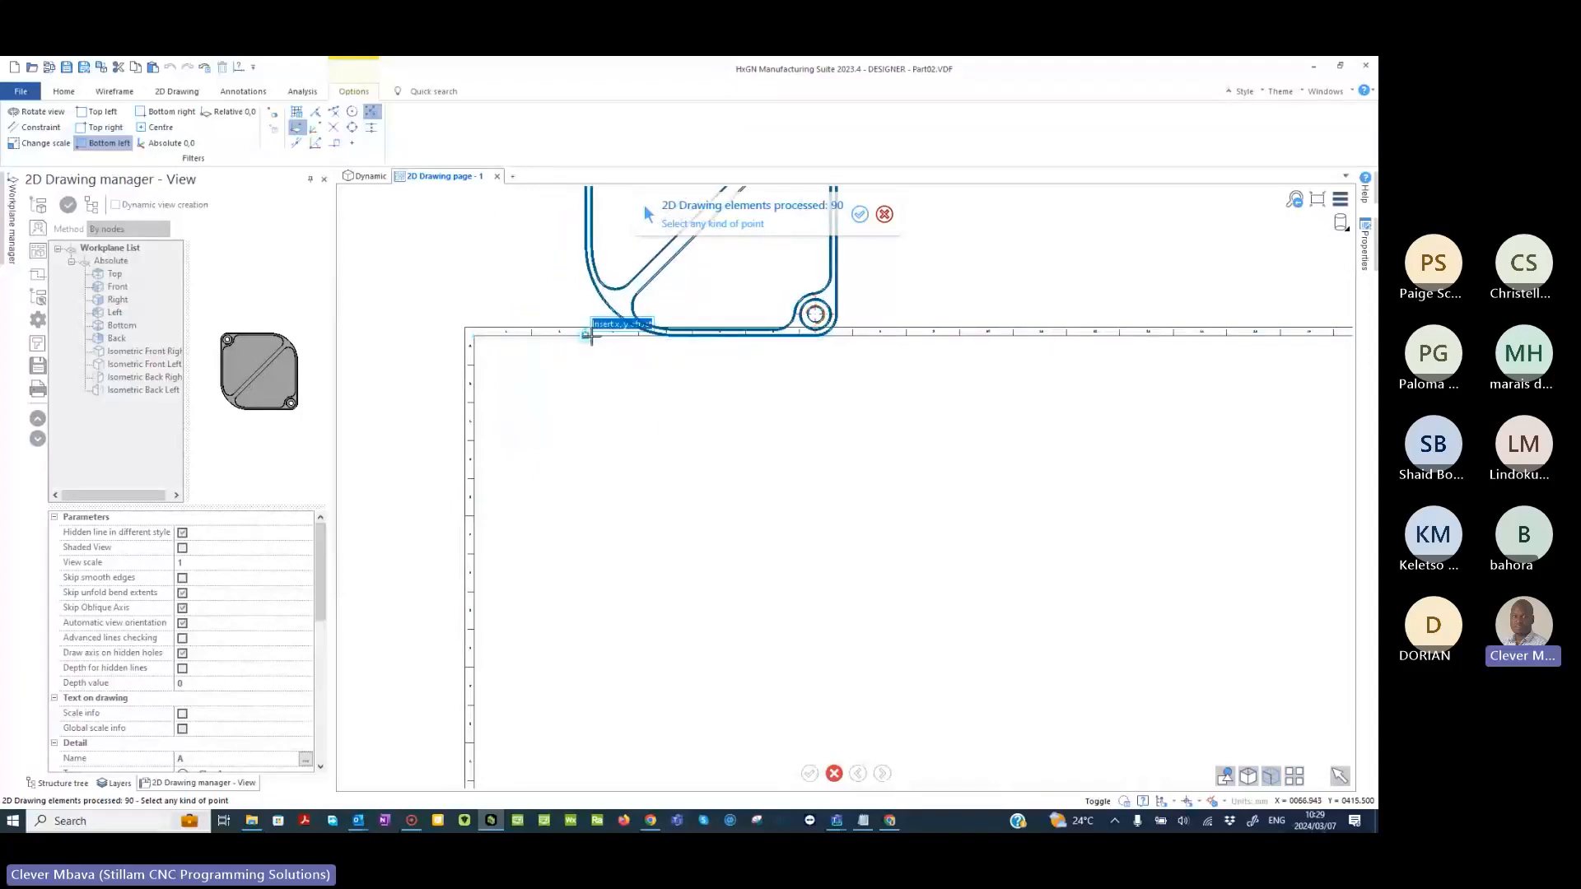
left_click(586, 334)
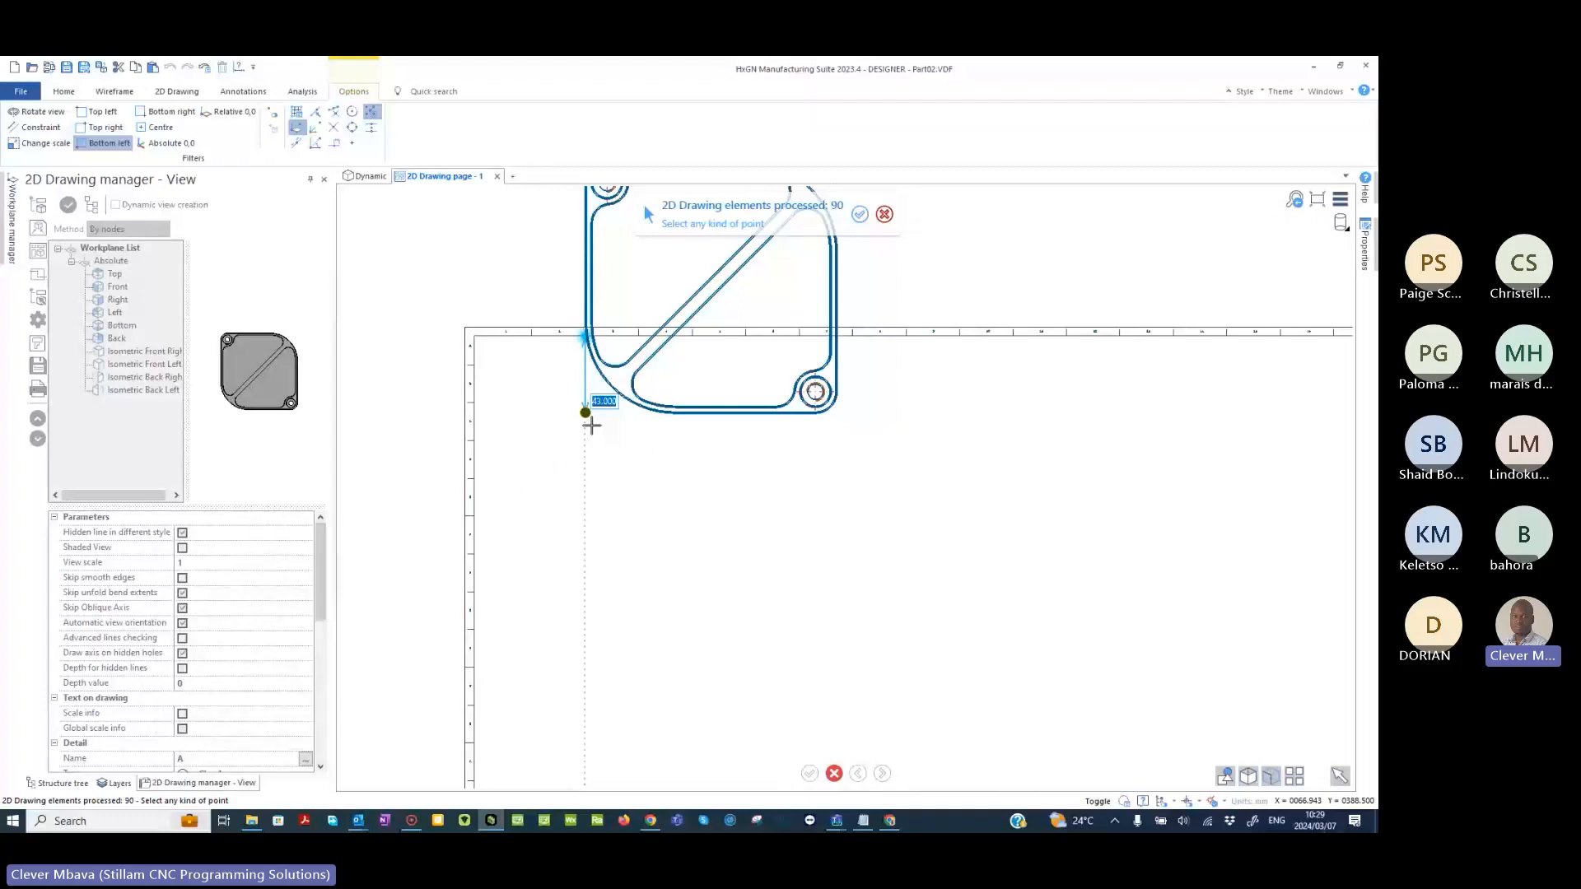
scroll(591, 424, "down", 3)
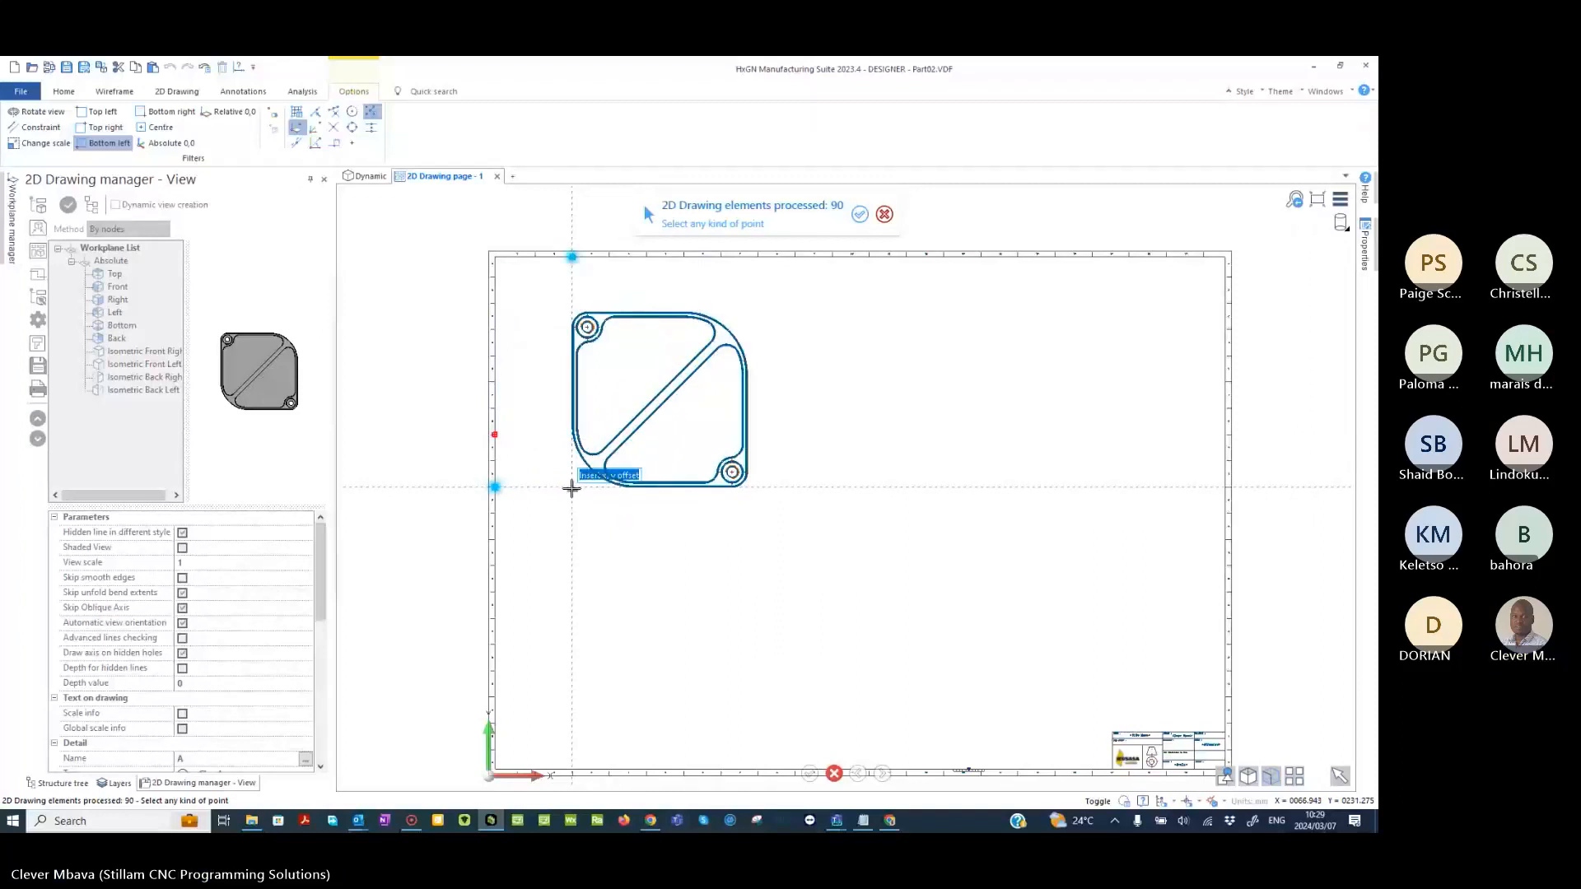
left_click(572, 488)
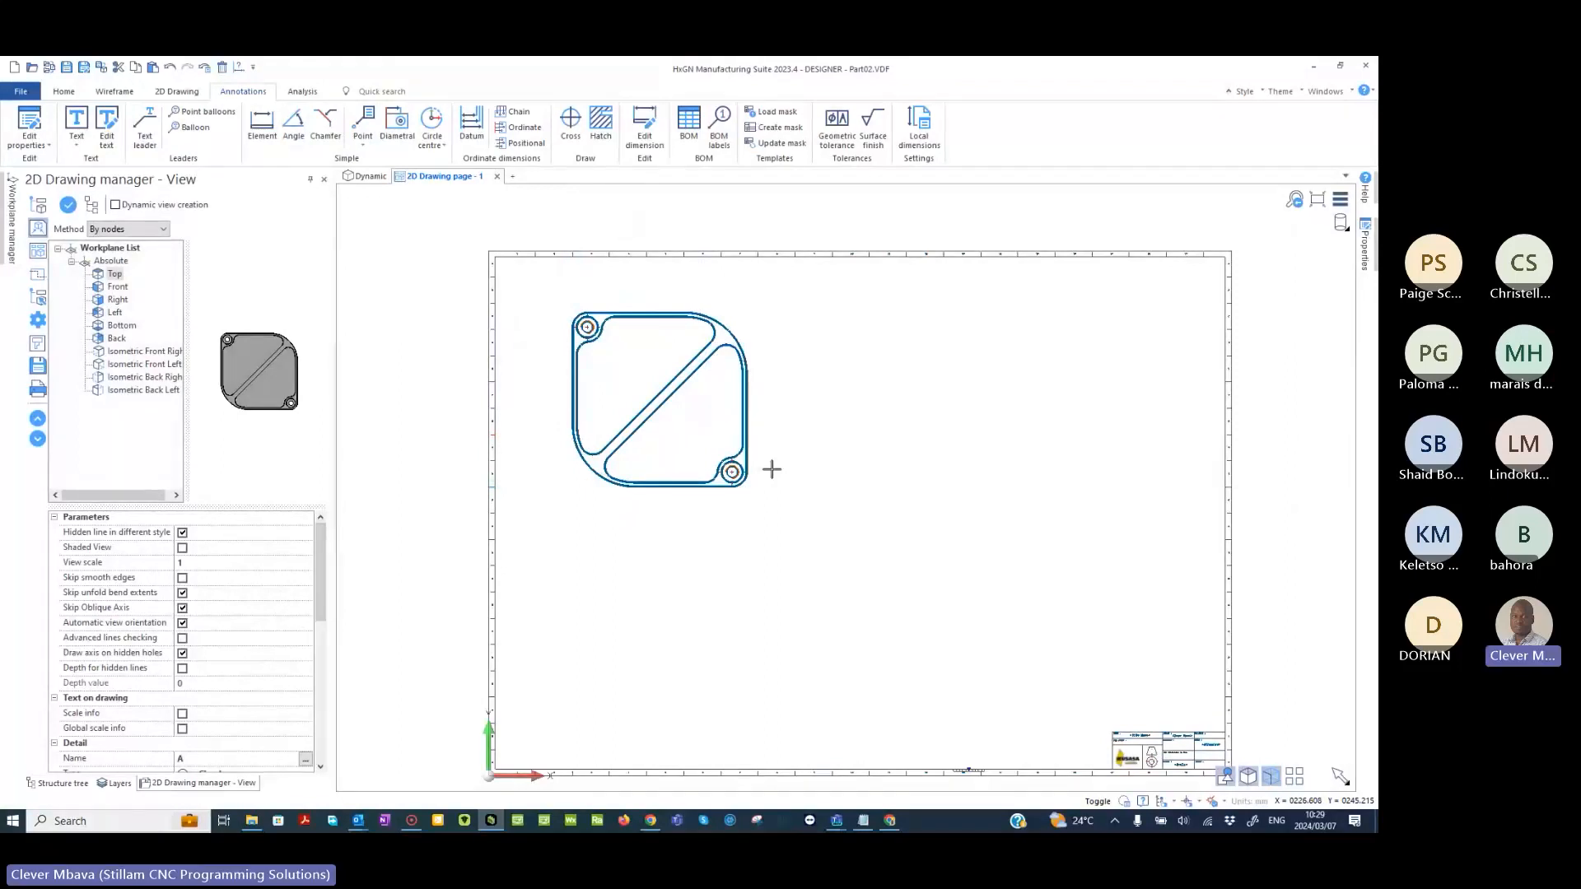
- Turn on Shaded View in the placed top view's properties
right_click(772, 469)
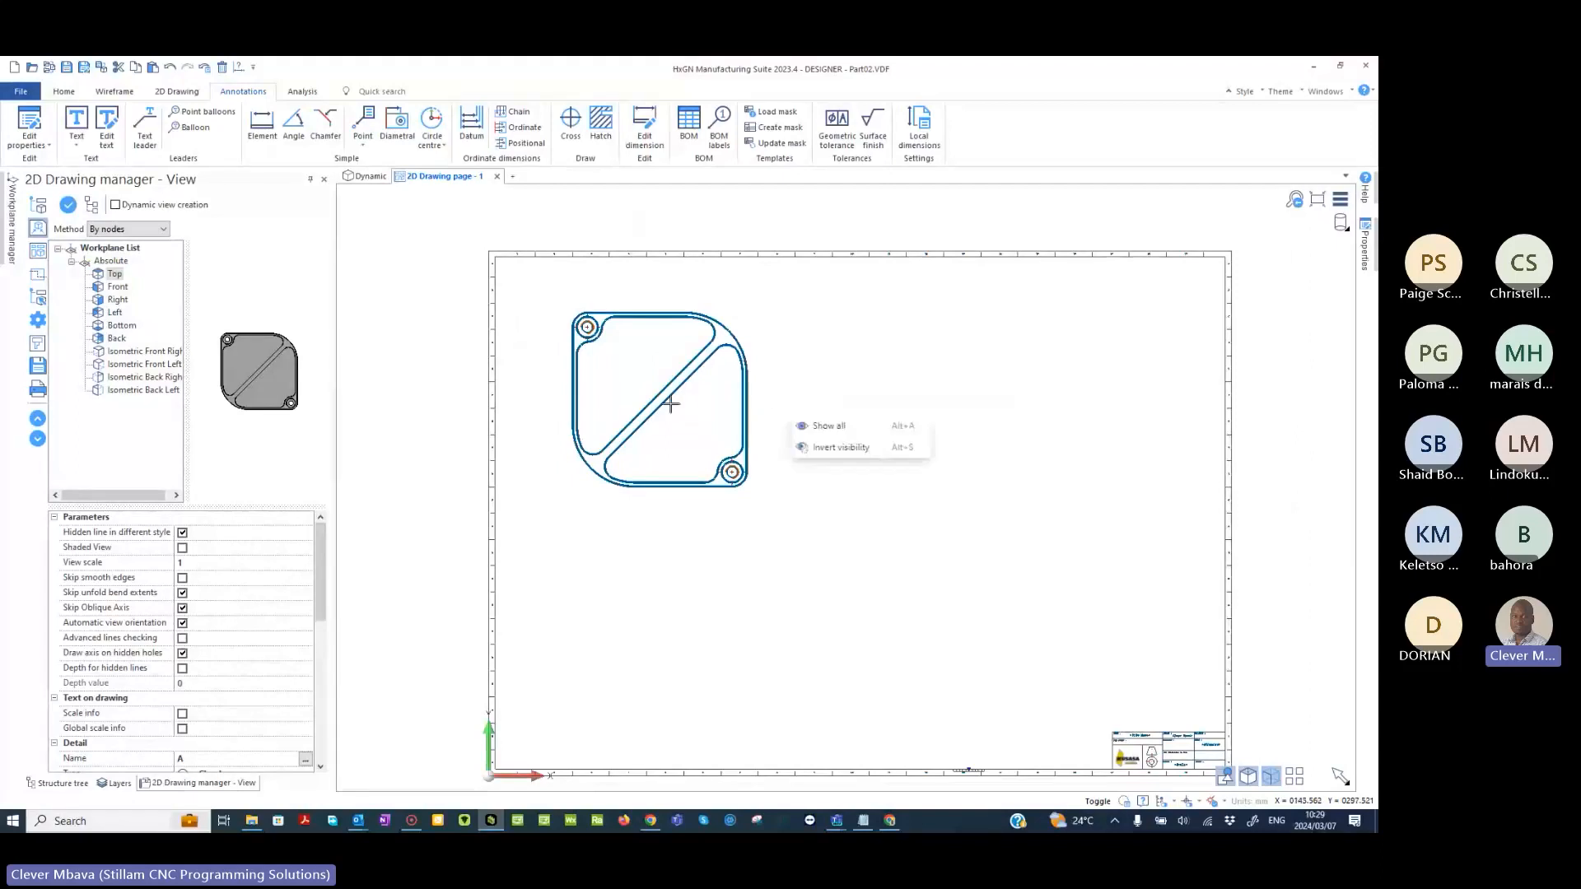
double_click(660, 393)
left_click(844, 285)
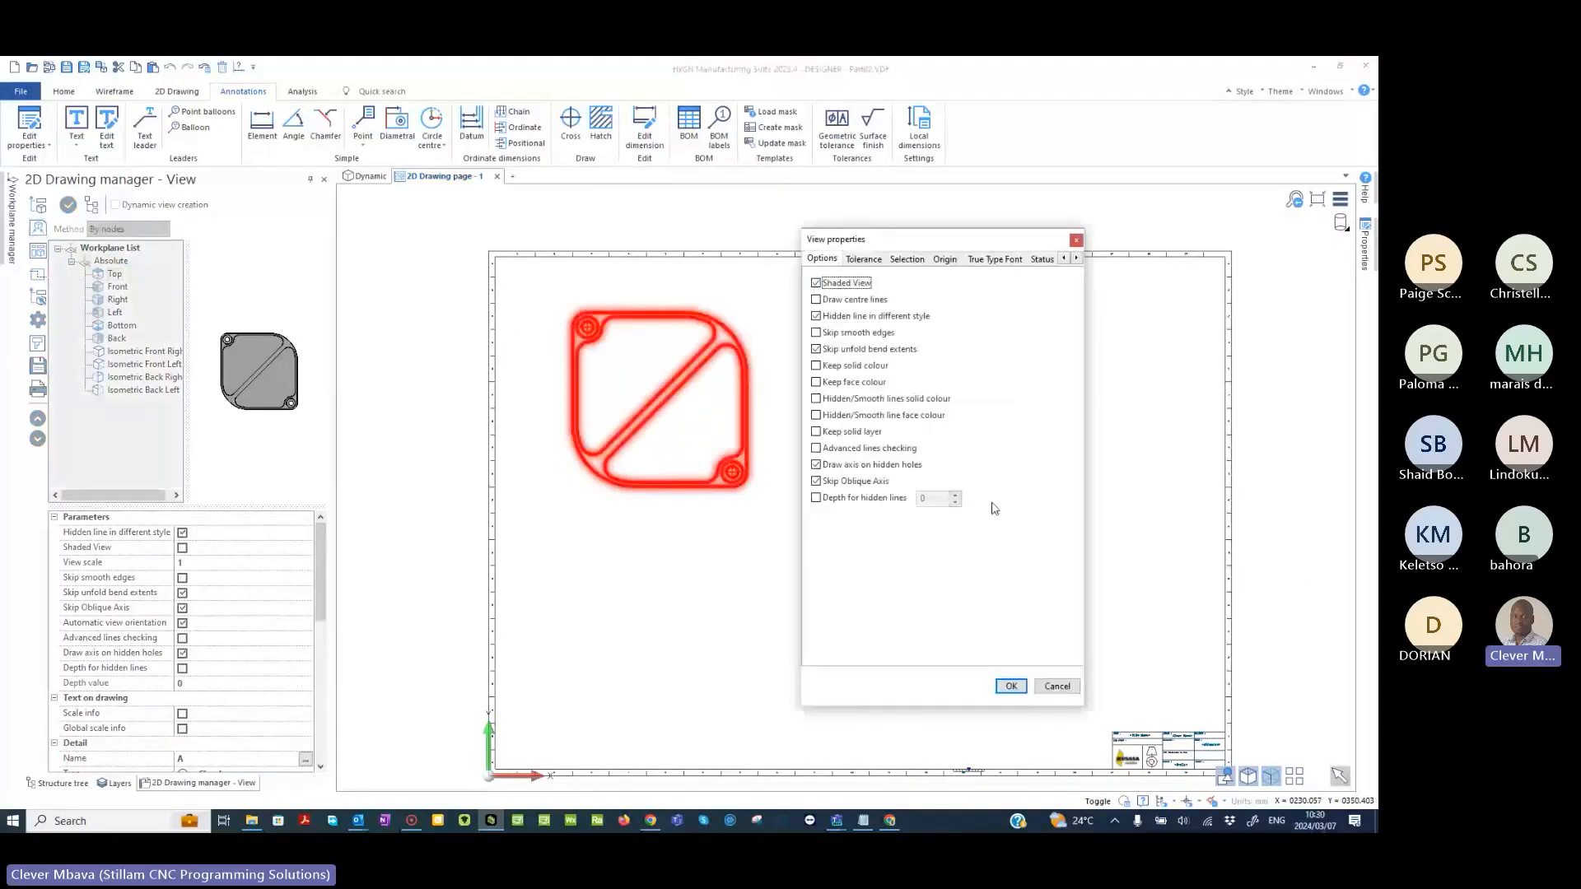
left_click(1011, 687)
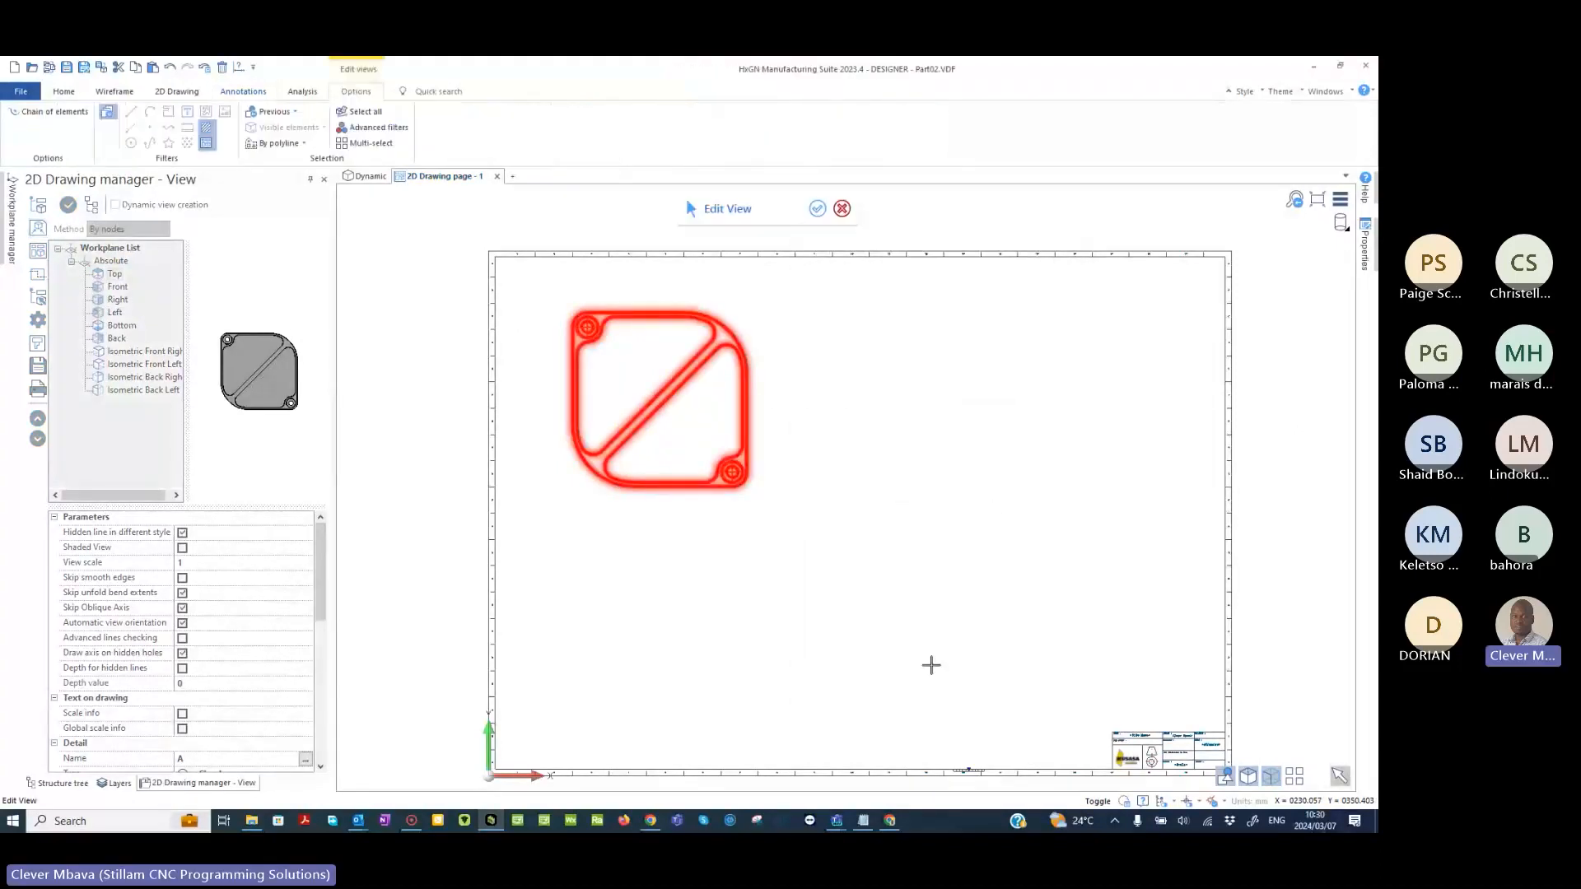
- Turn off Shaded View for the top view and leave view editing
left_click(668, 390)
left_click(843, 284)
left_click(1011, 687)
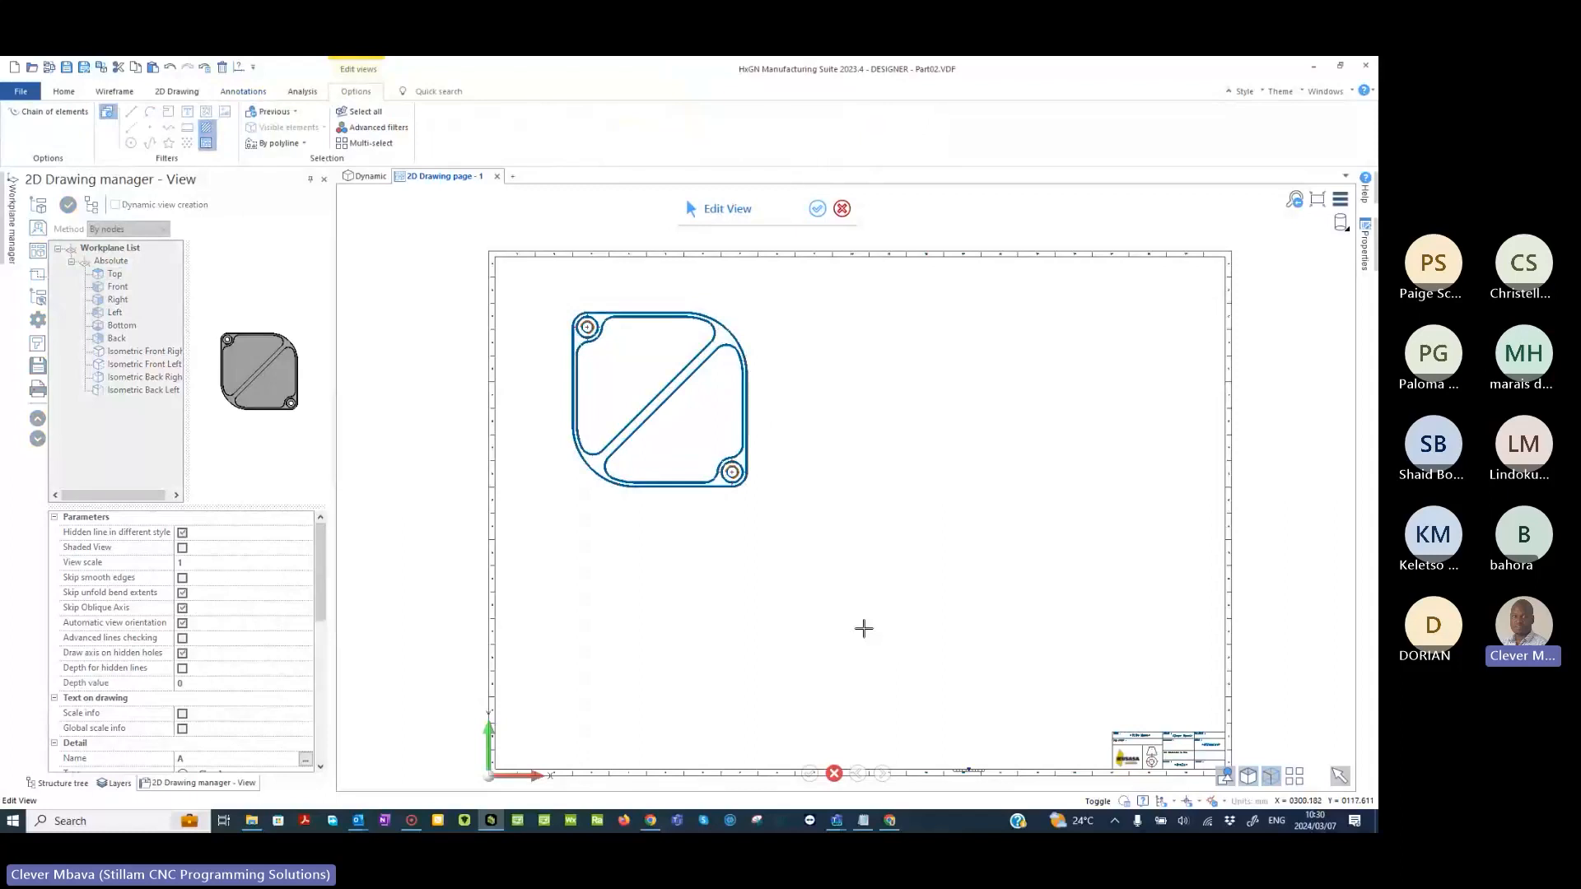
key("Escape")
left_click(121, 288)
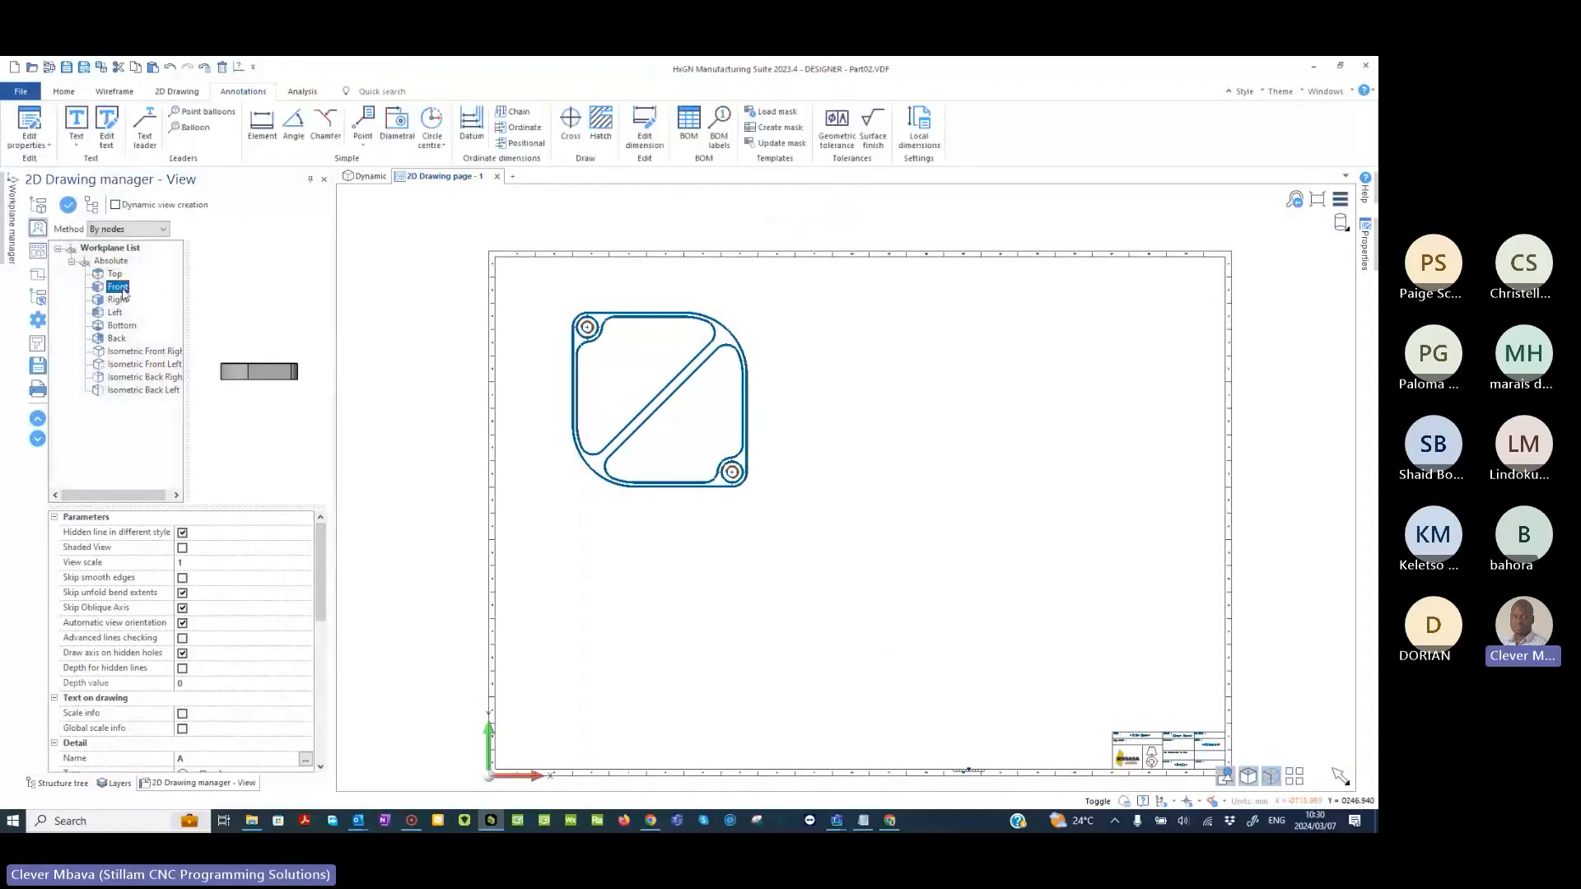
left_click(69, 205)
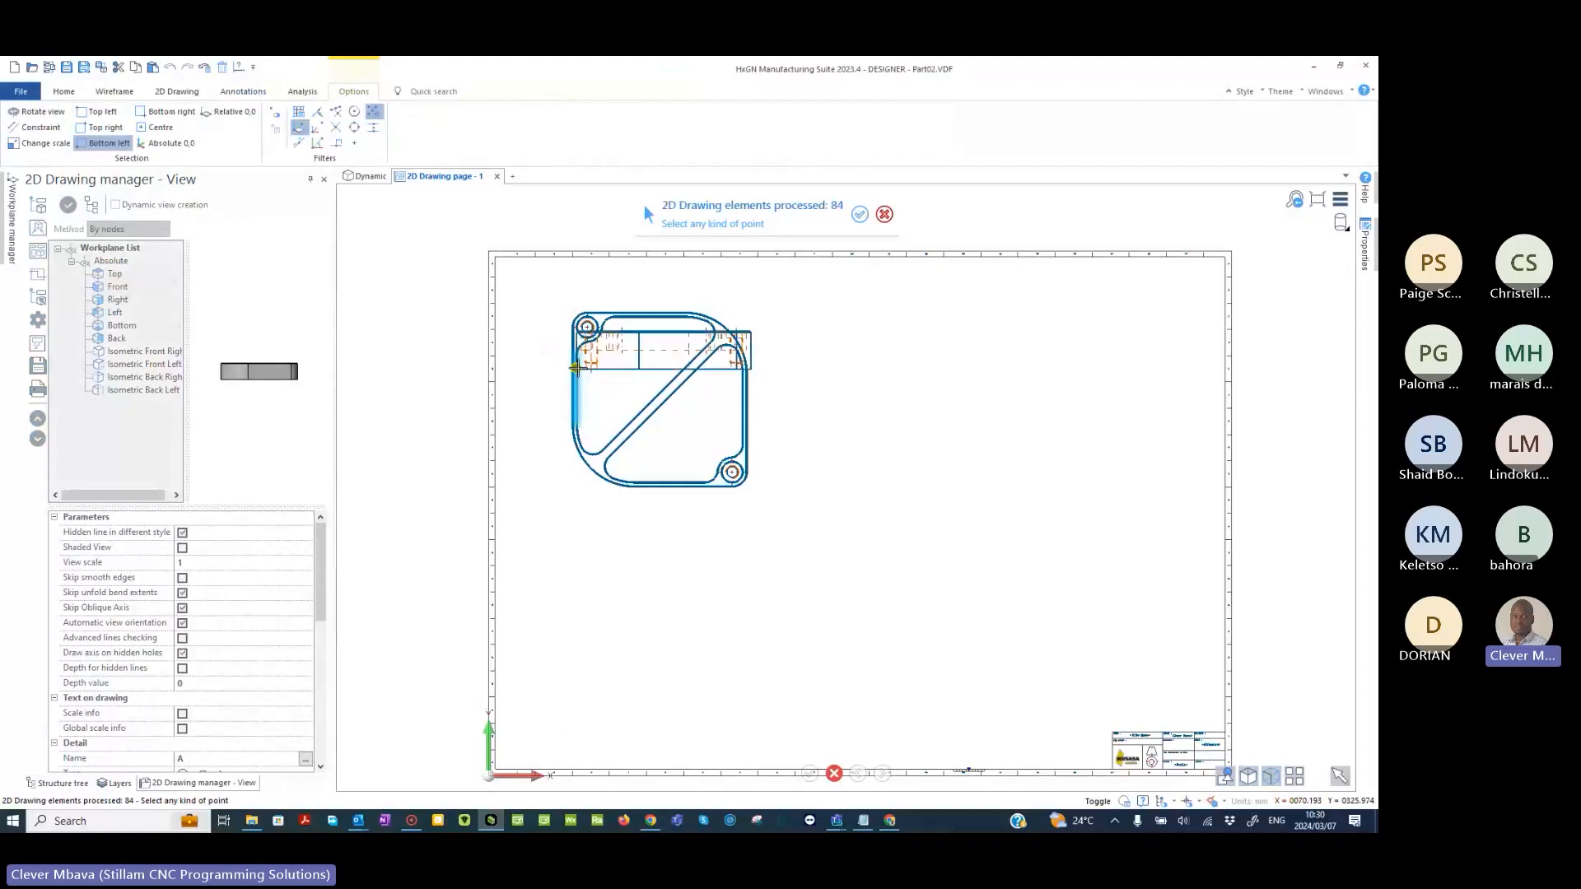
scroll(586, 484, "up", 2)
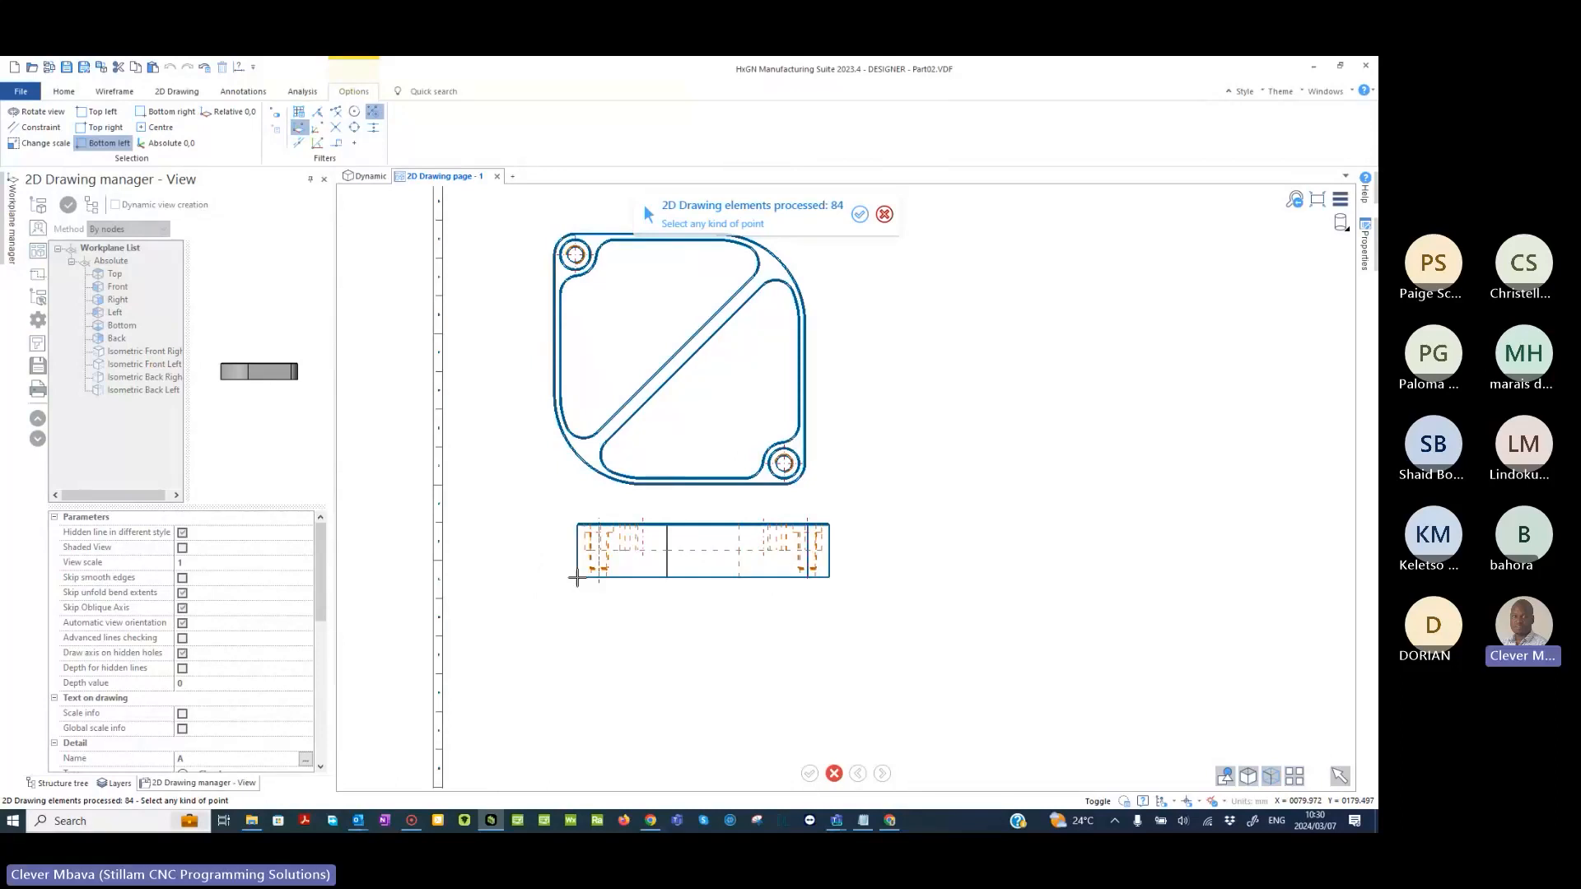
right_click(577, 578)
left_click(715, 443)
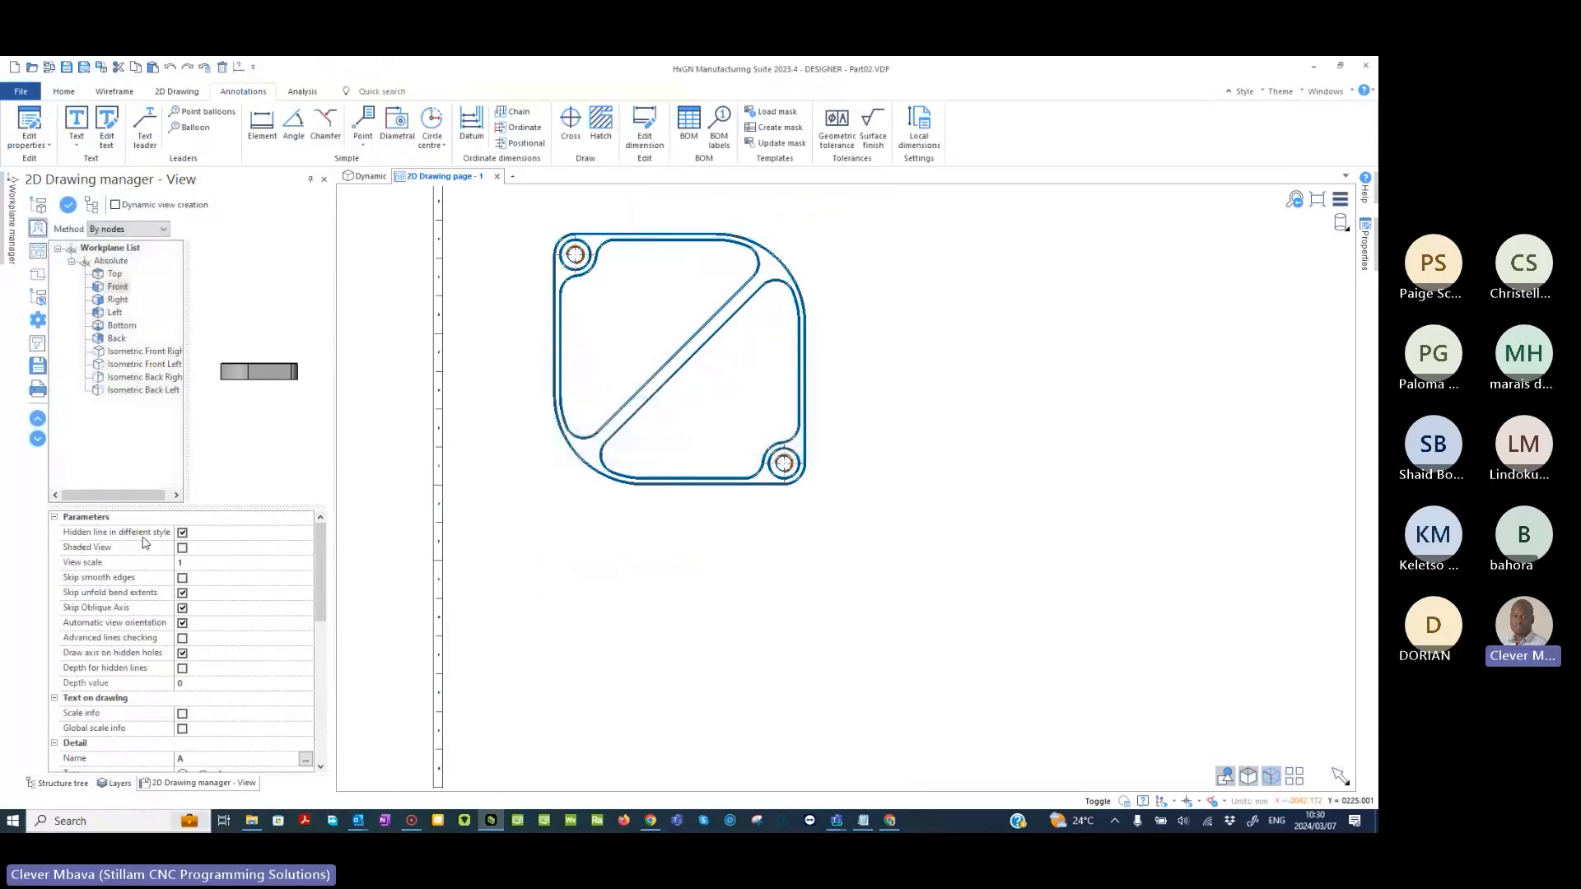
- Turn off Hidden line in different style and place the Front view aligned below the top view, bottom-left corner at about X 67, Y 139
left_click(183, 534)
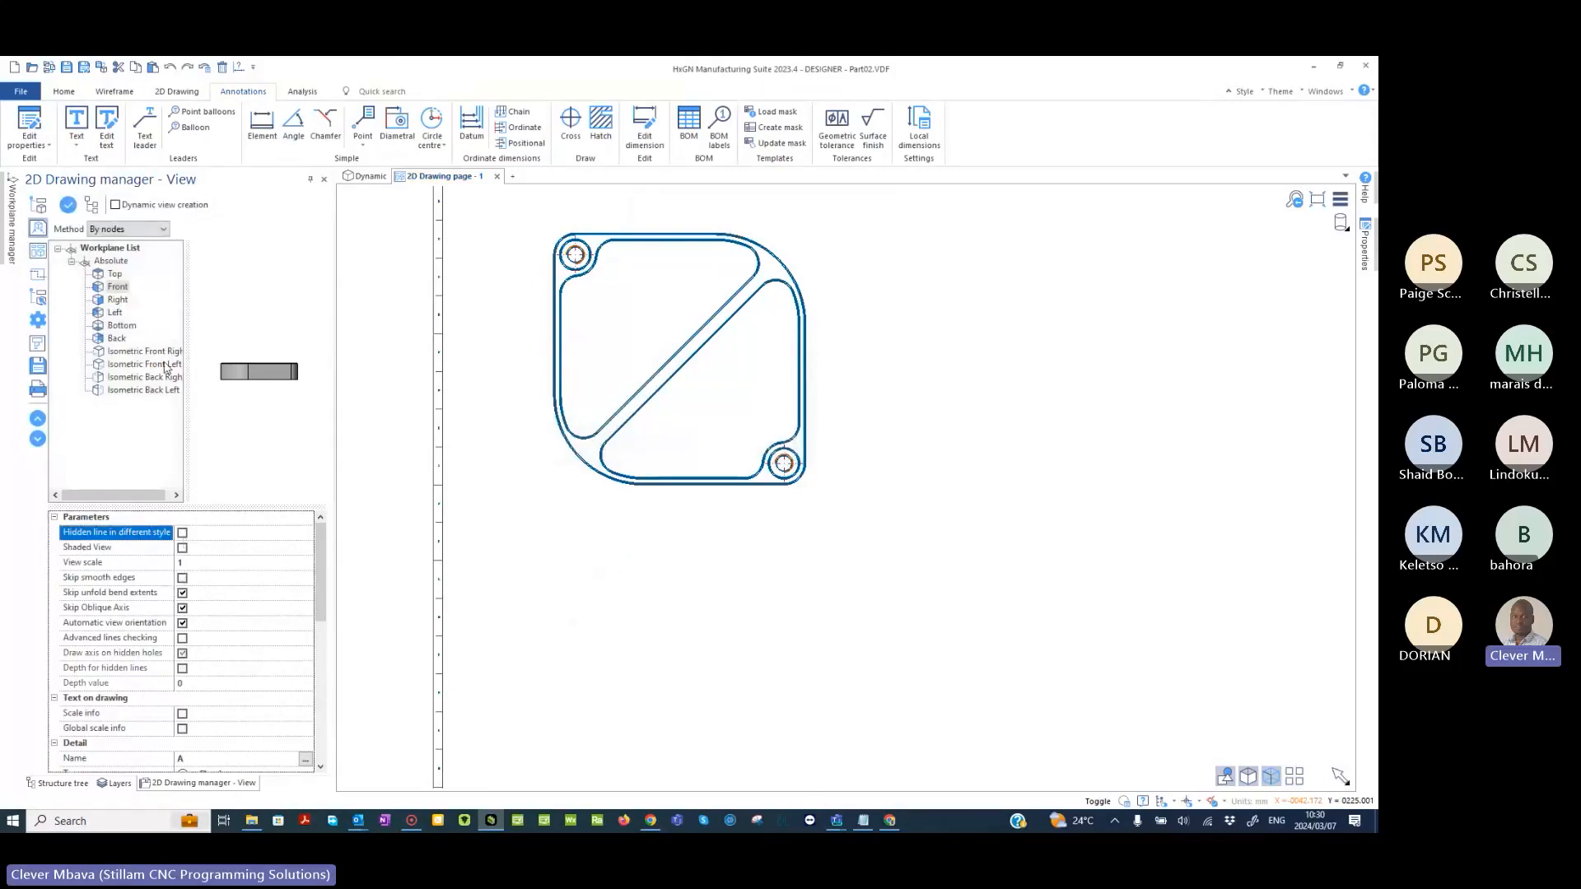
left_click(67, 205)
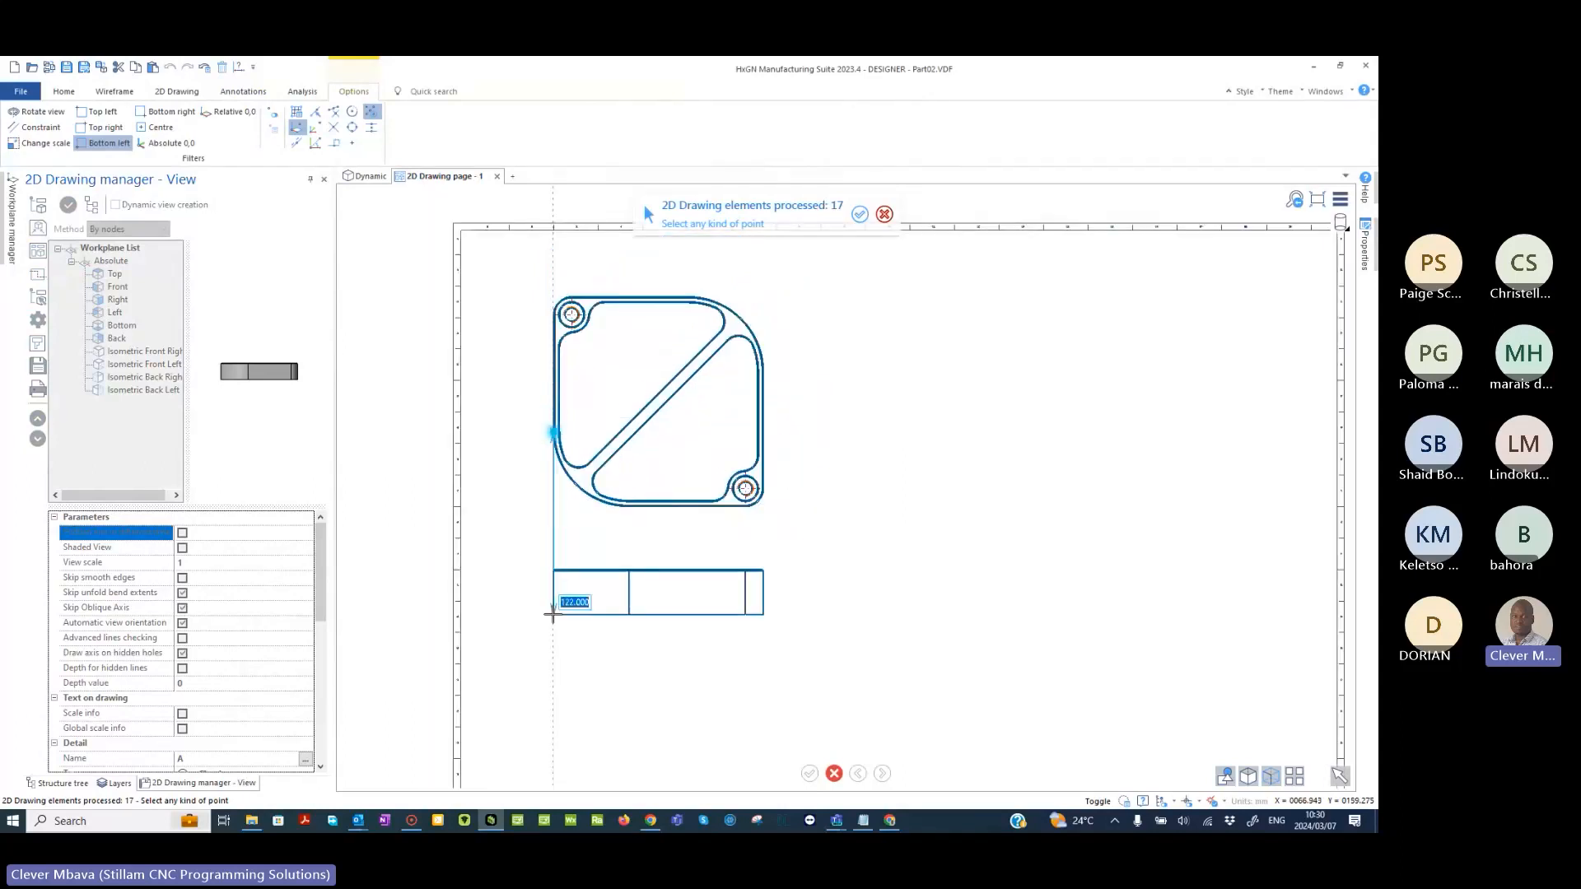
scroll(553, 562, "down", 3)
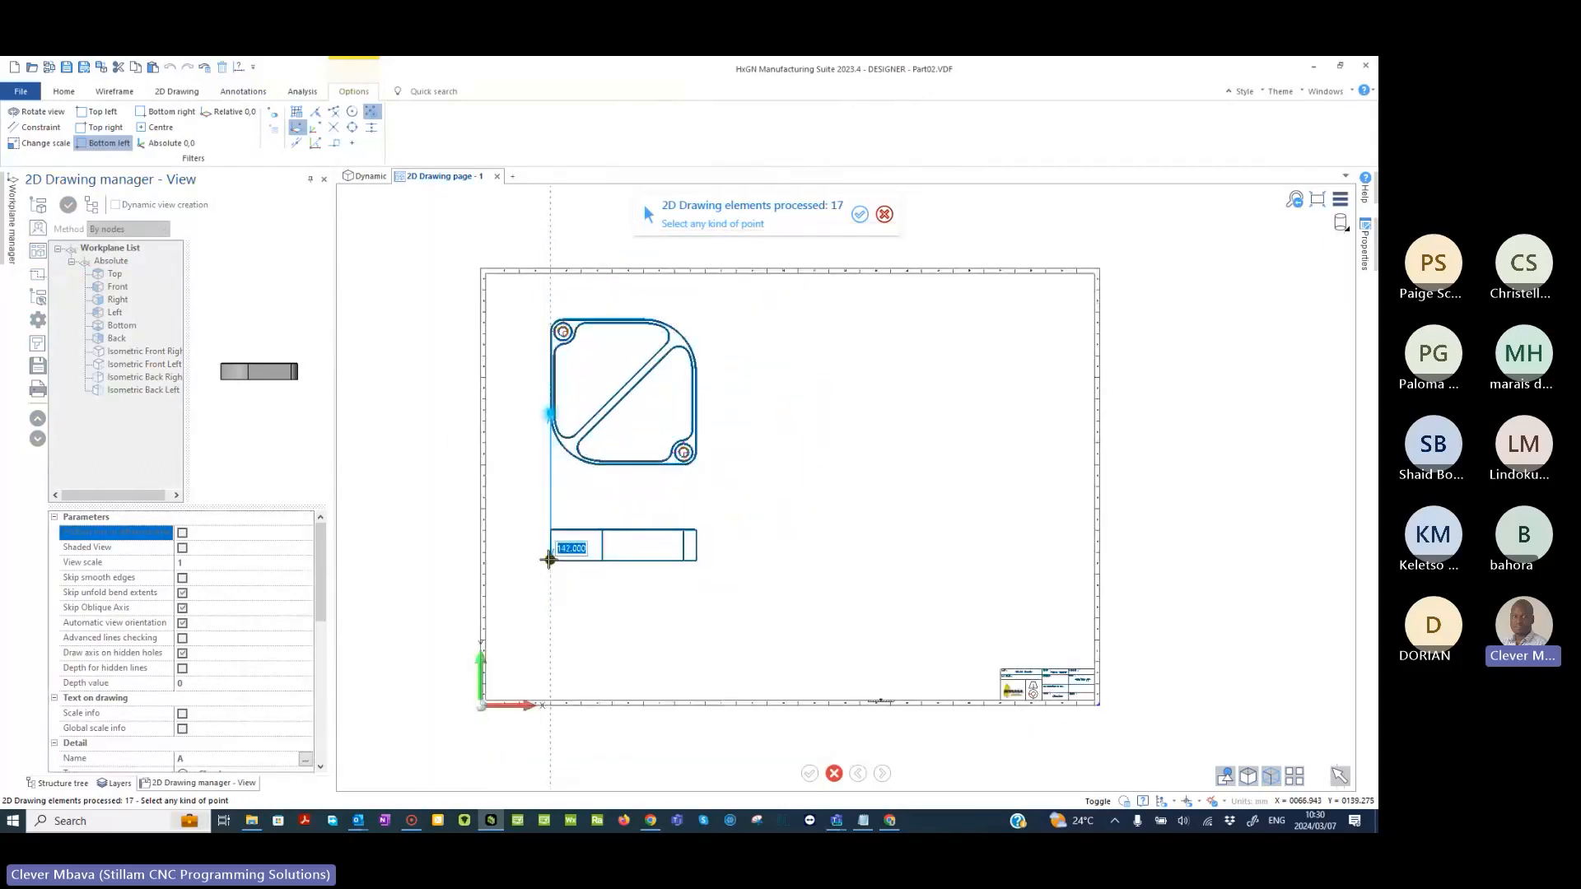
left_click(550, 560)
- Configure the section settings with Hidden line in different style off and a hatch pitch of 7.5
scroll(783, 554, "up", 2)
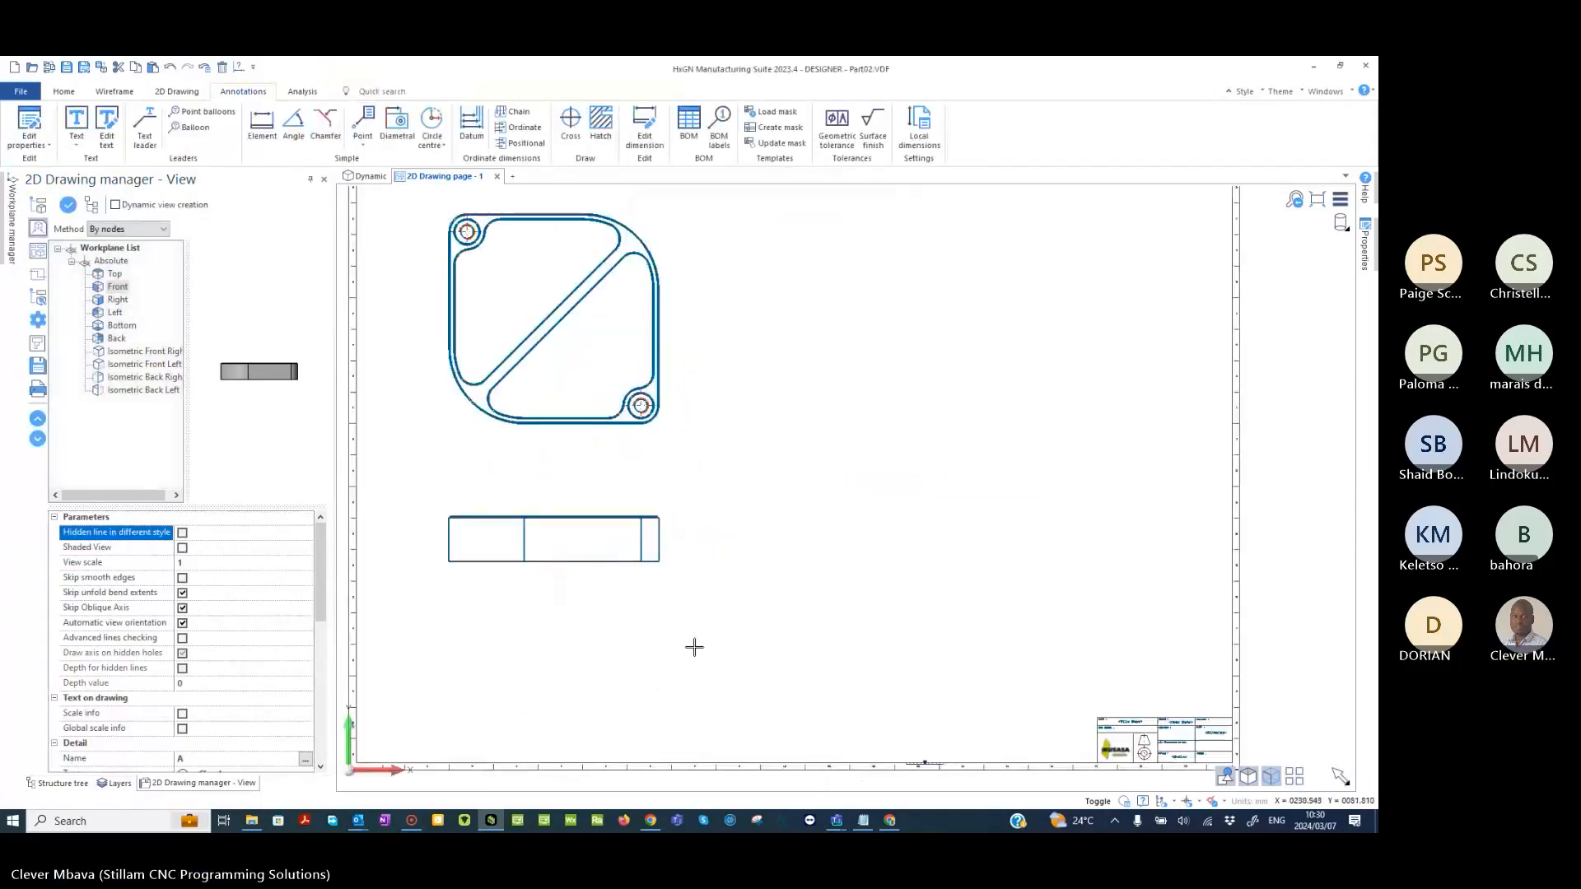
middle_click_drag(694, 647, 690, 607)
scroll(690, 606, "down", 3)
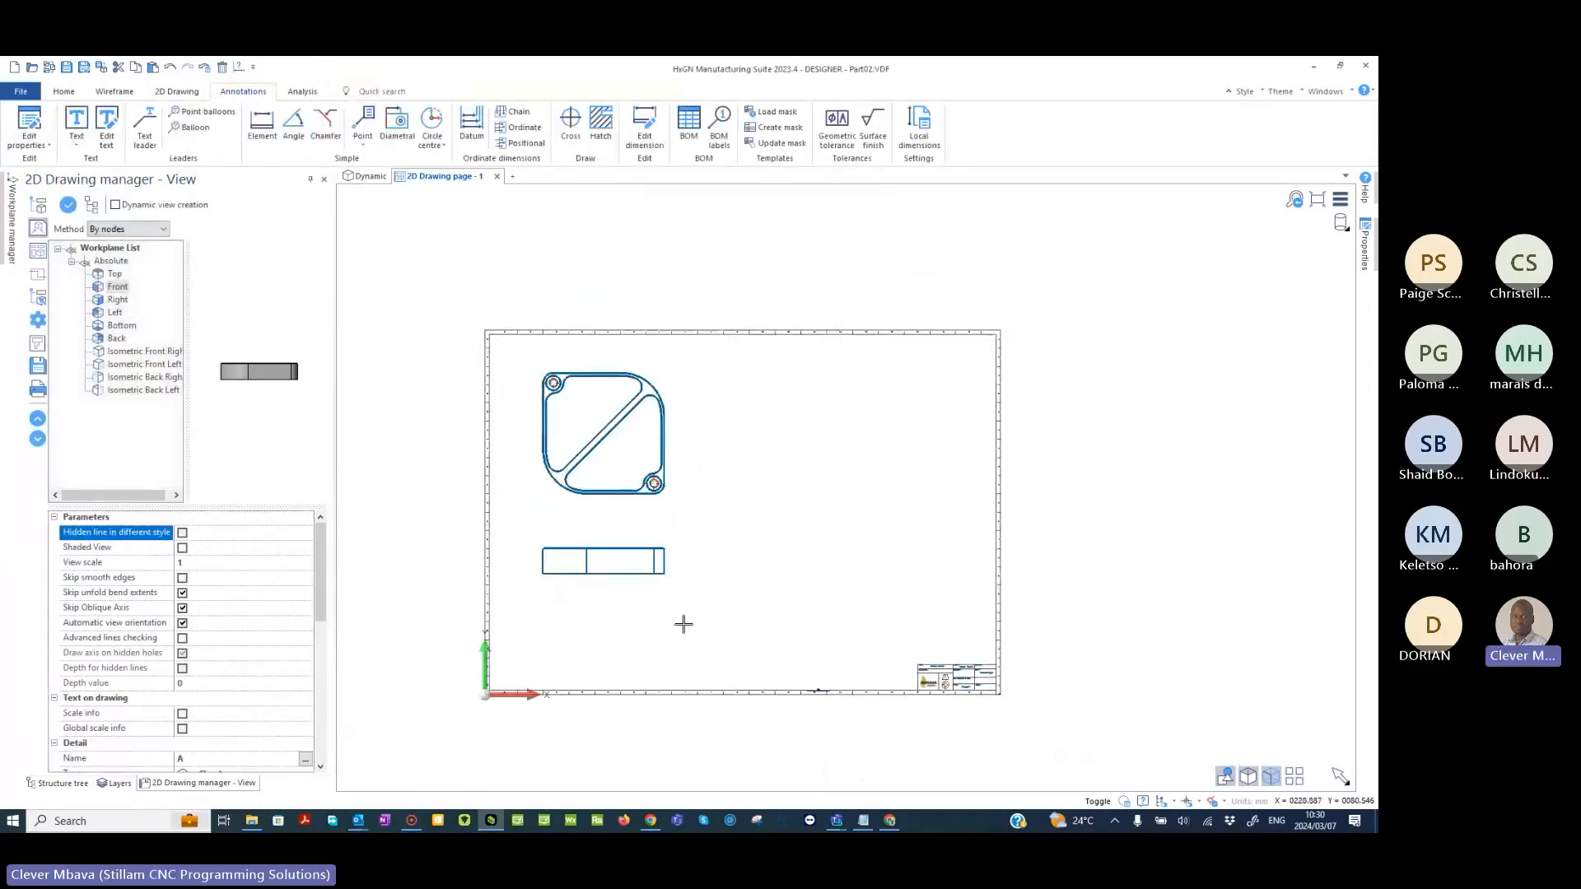
scroll(681, 625, "up", 1)
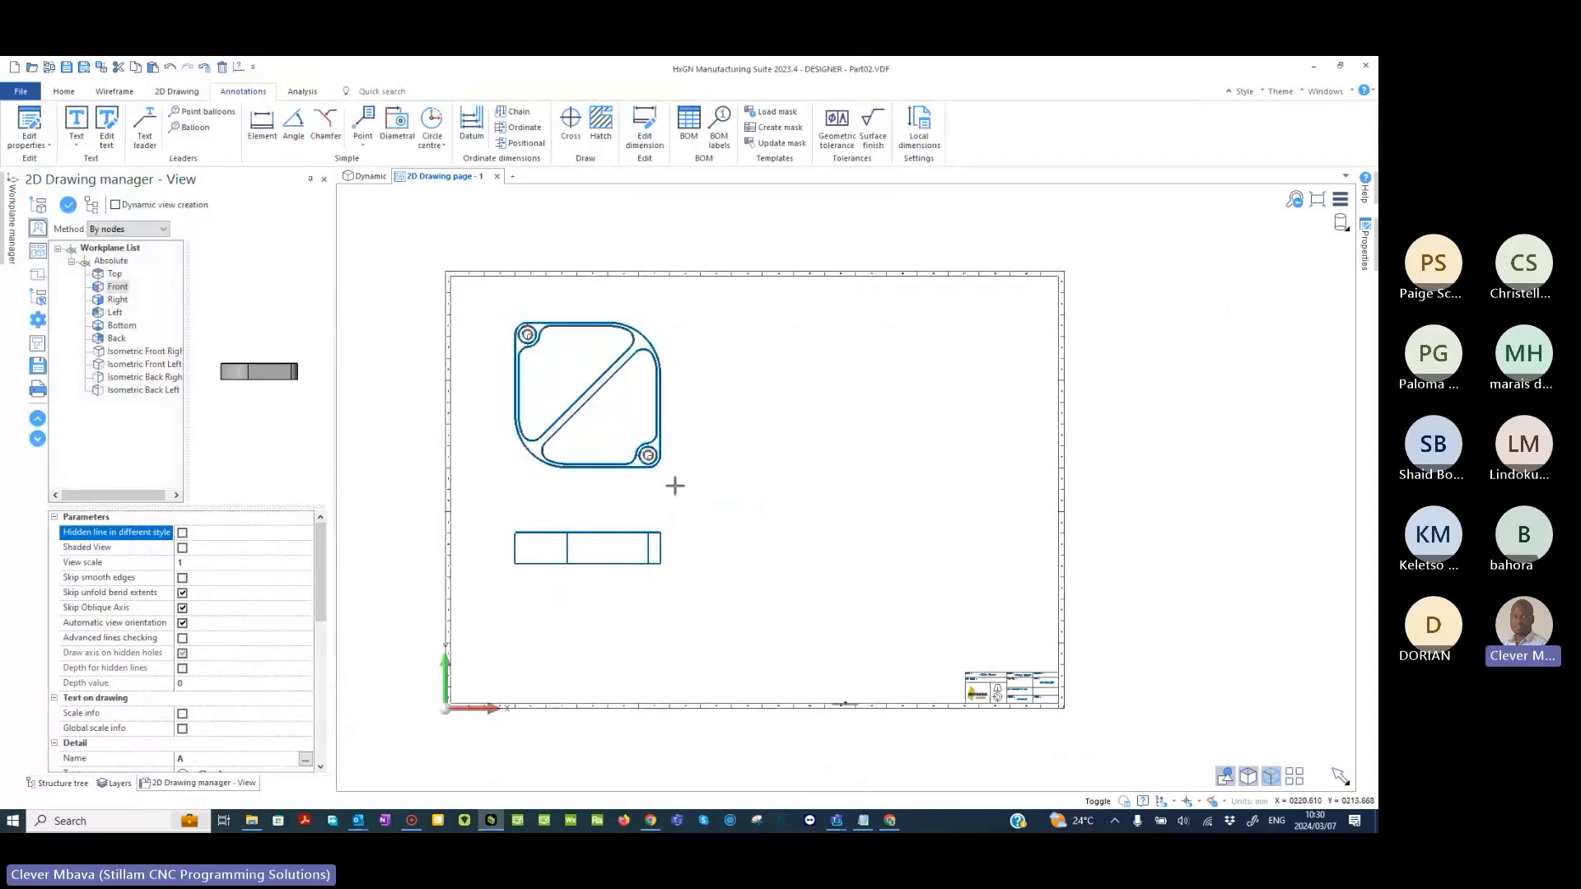
left_click(38, 277)
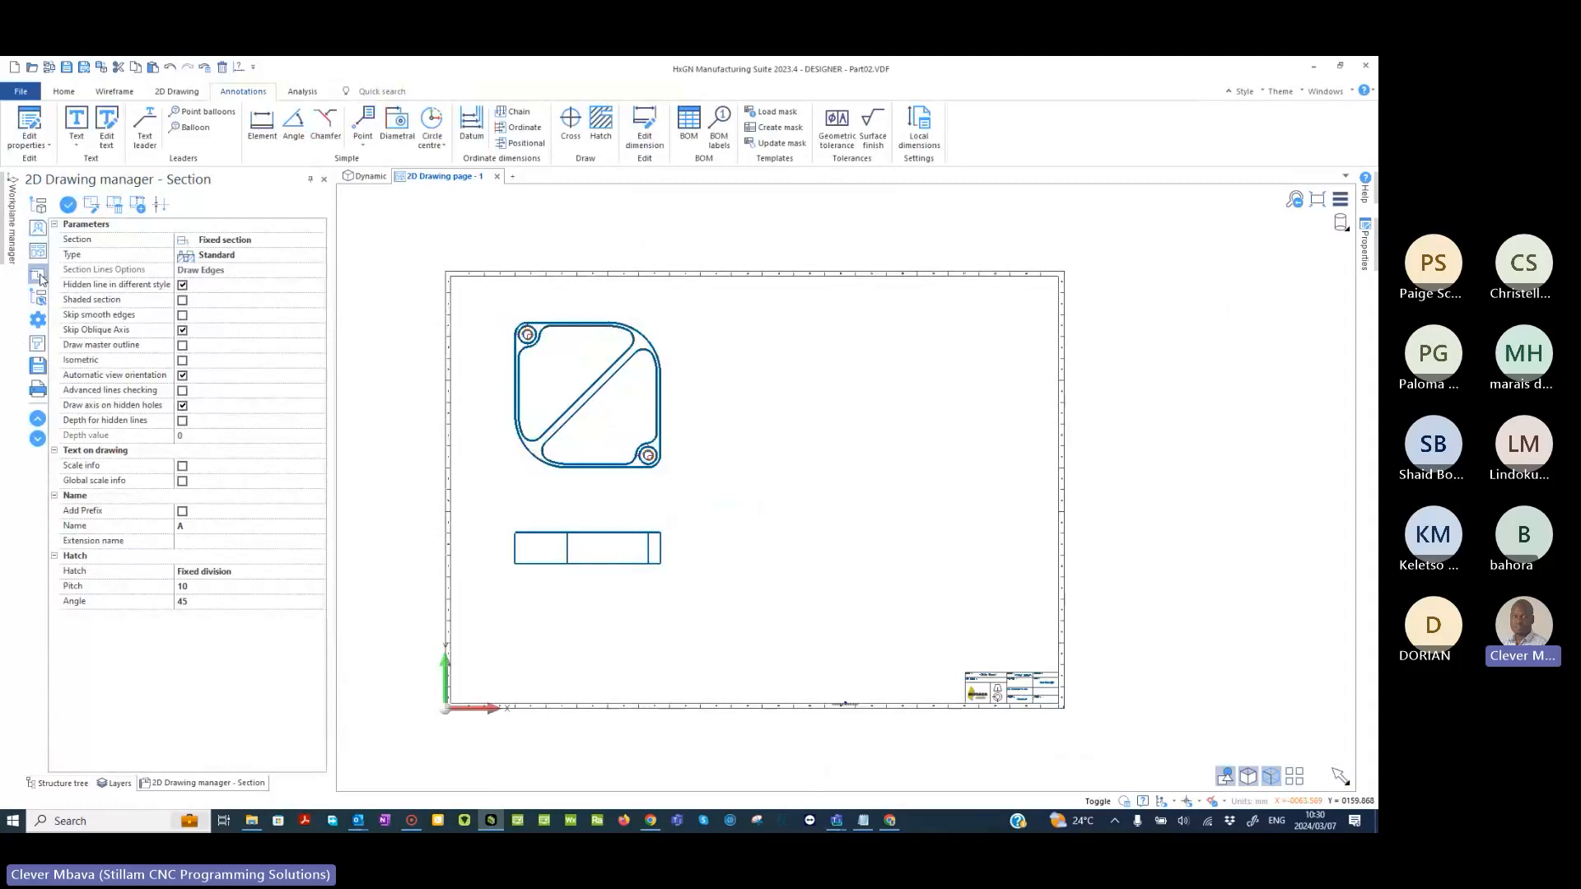
left_click(183, 286)
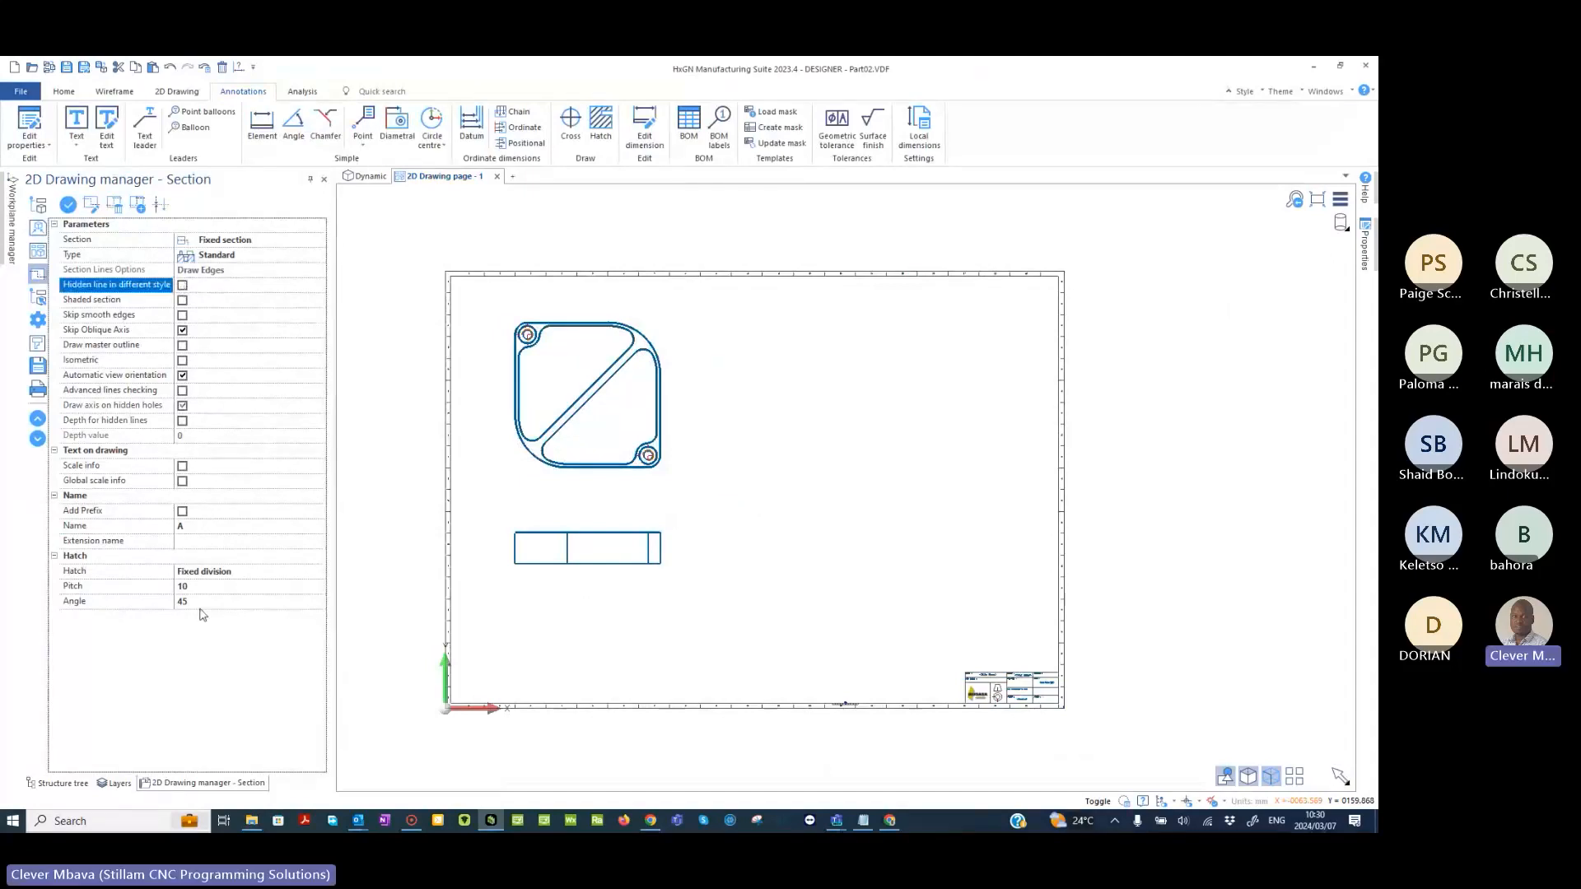
left_click(165, 586)
type("7.5")
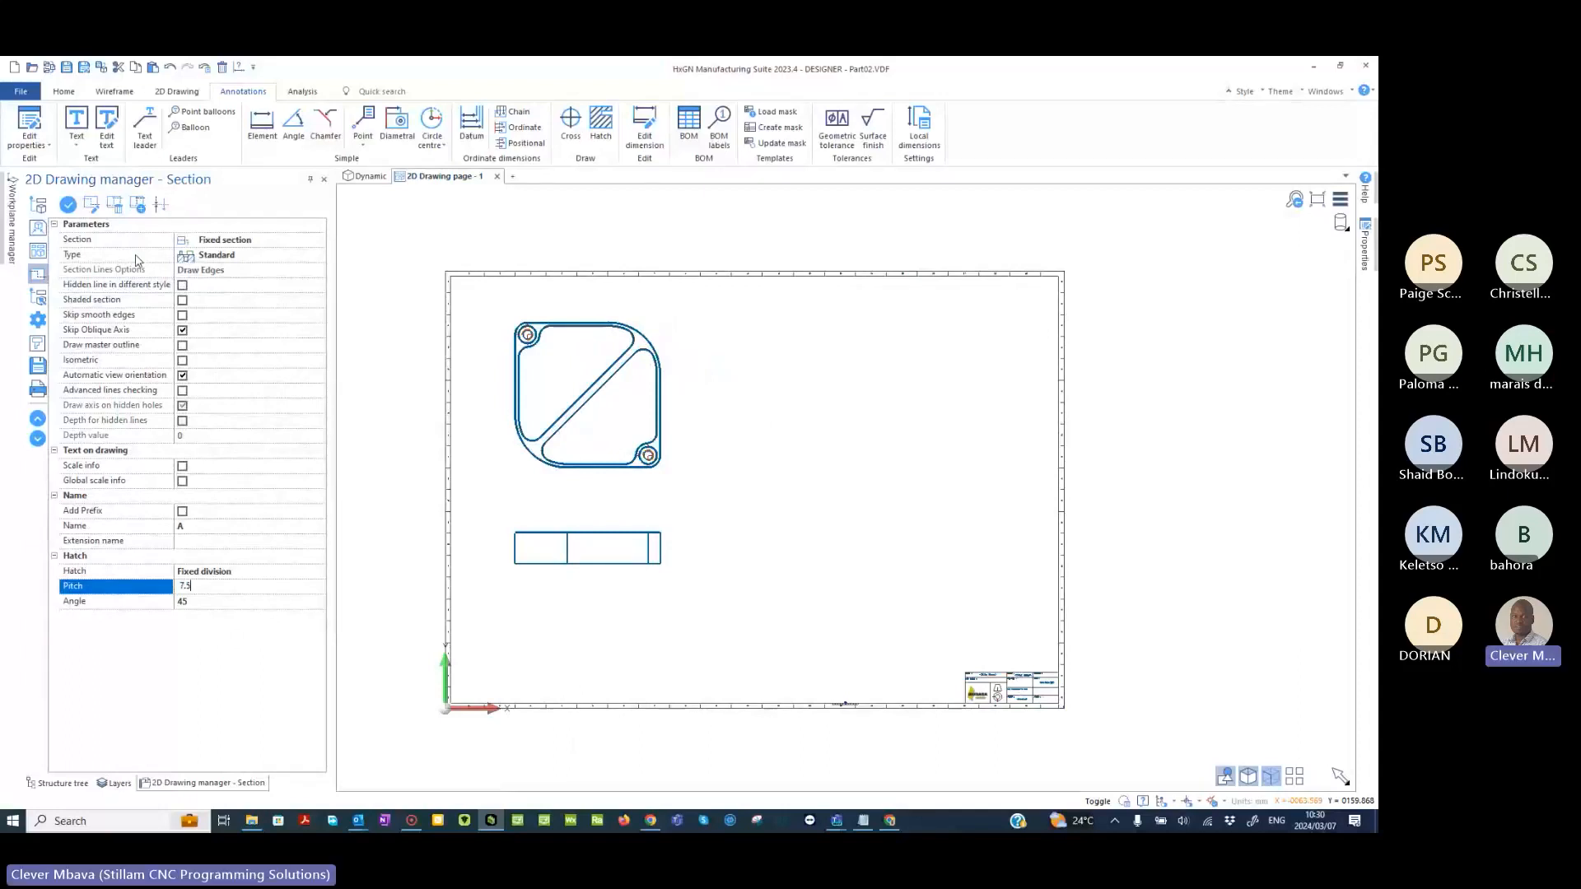
left_click(67, 204)
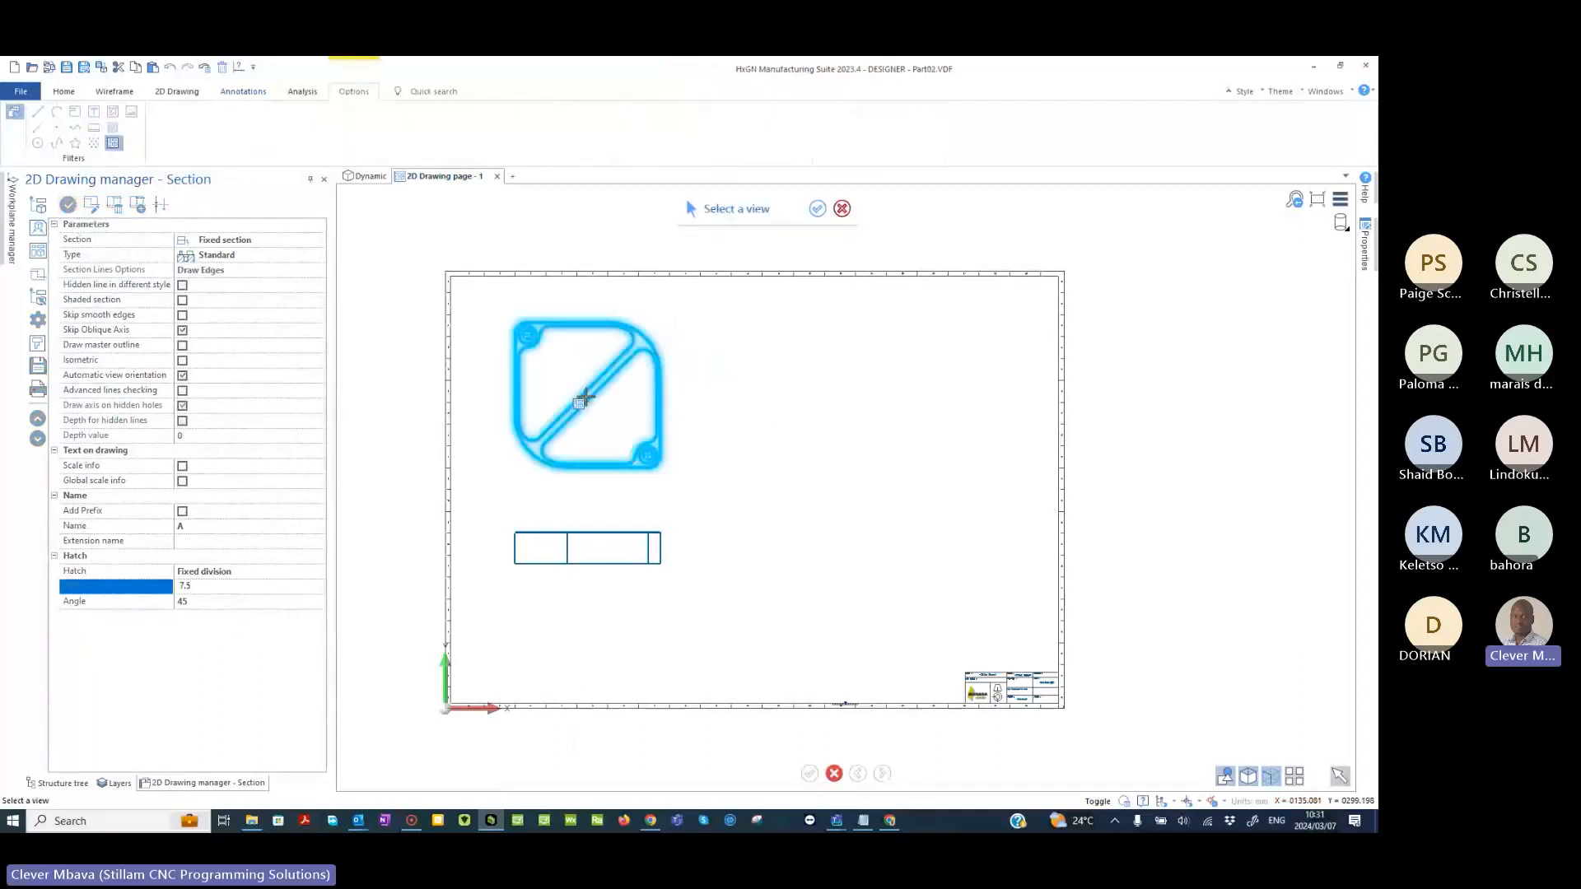
left_click(585, 398)
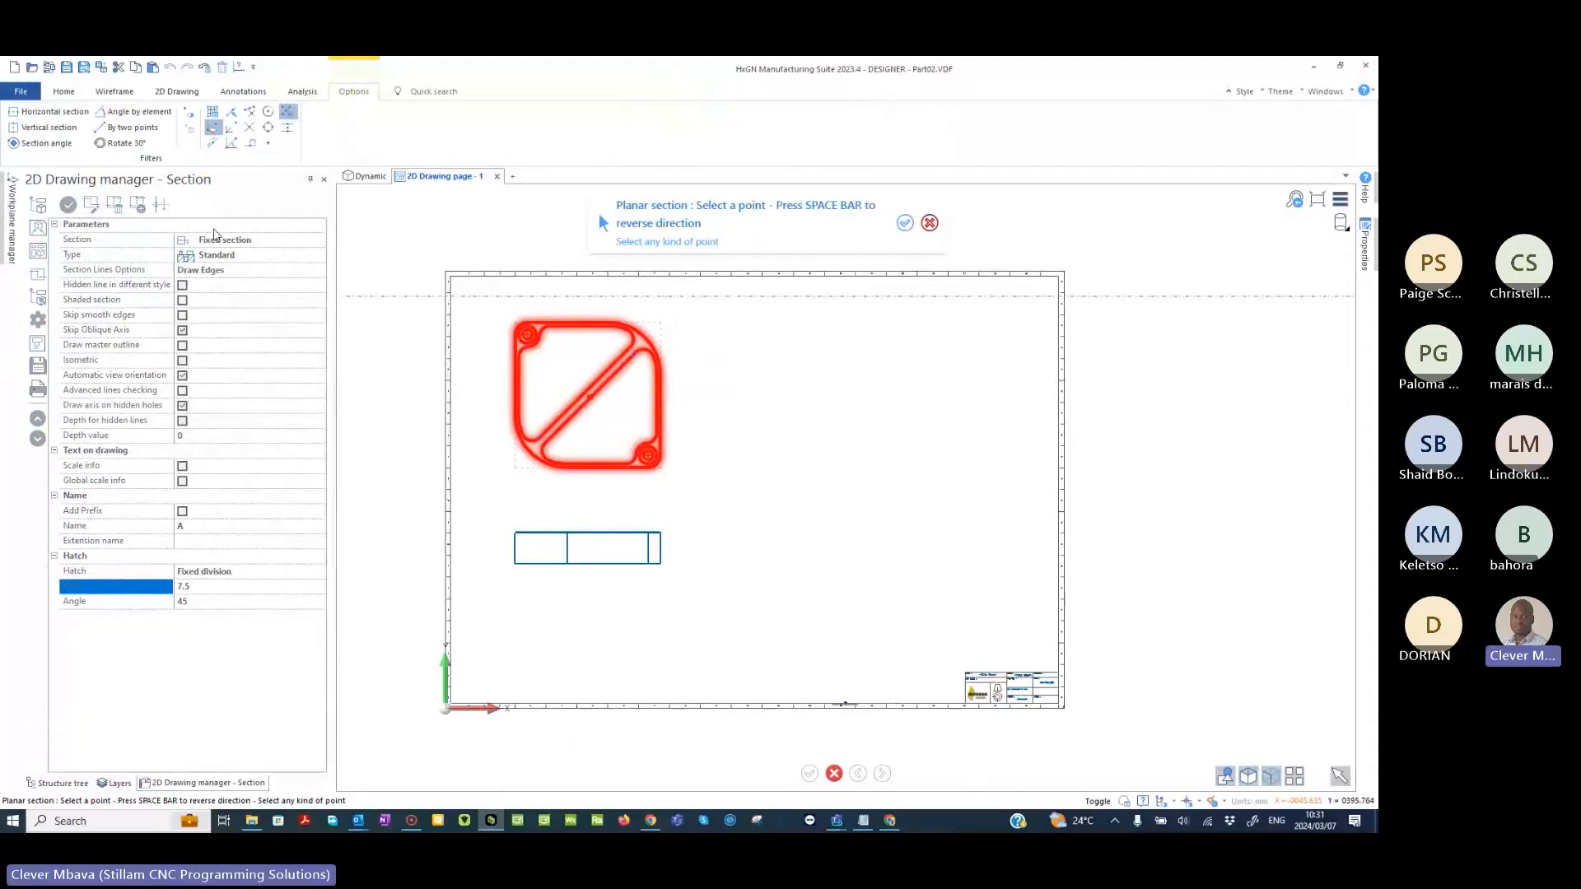
left_click(126, 126)
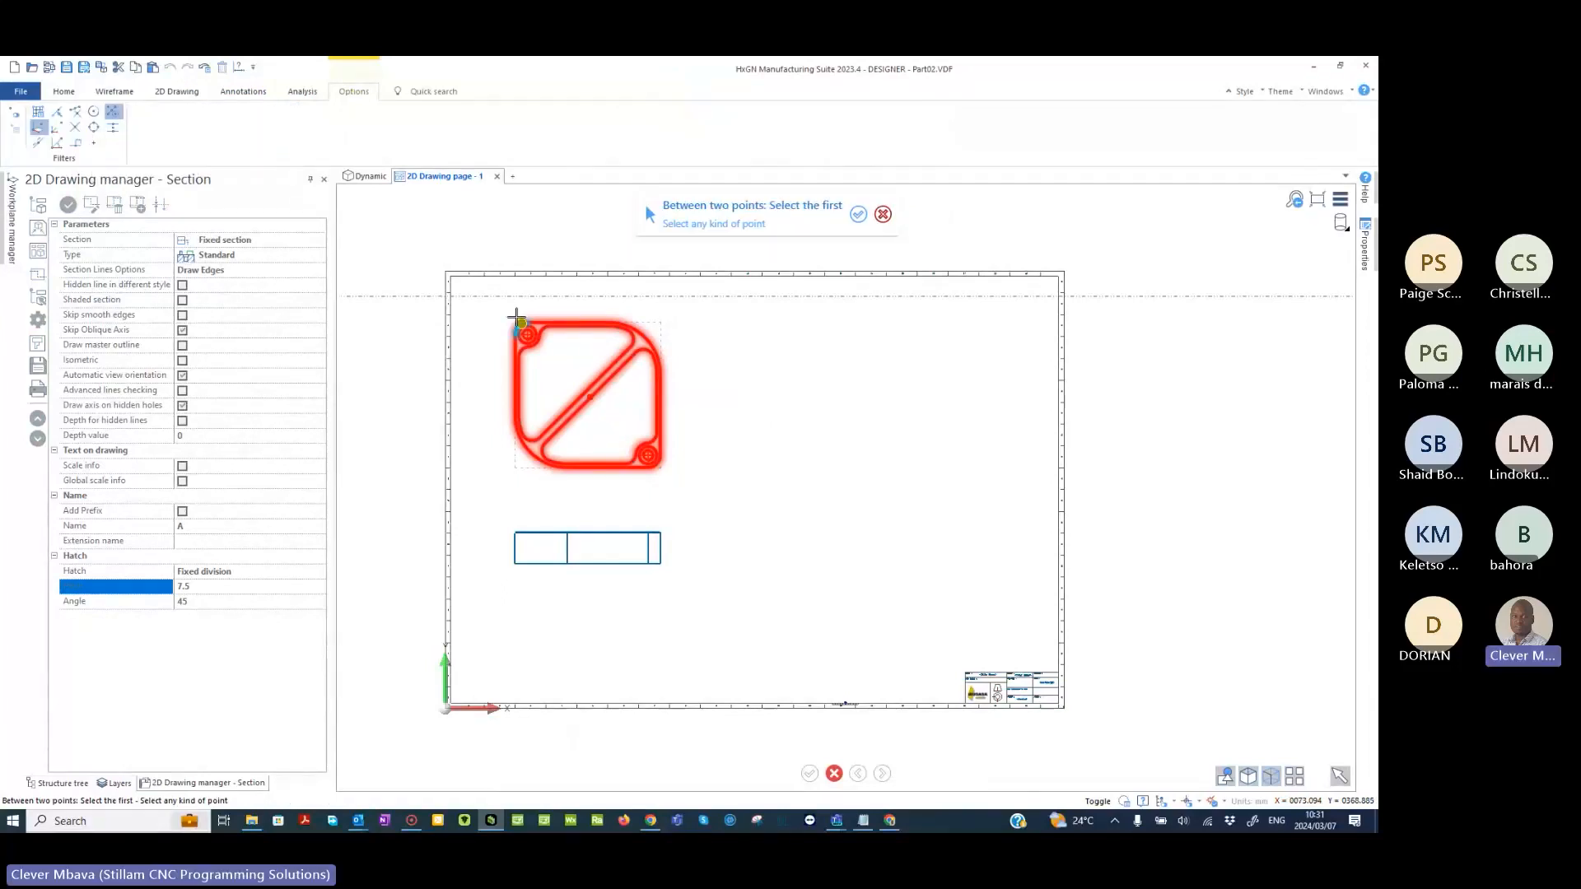
left_click(93, 113)
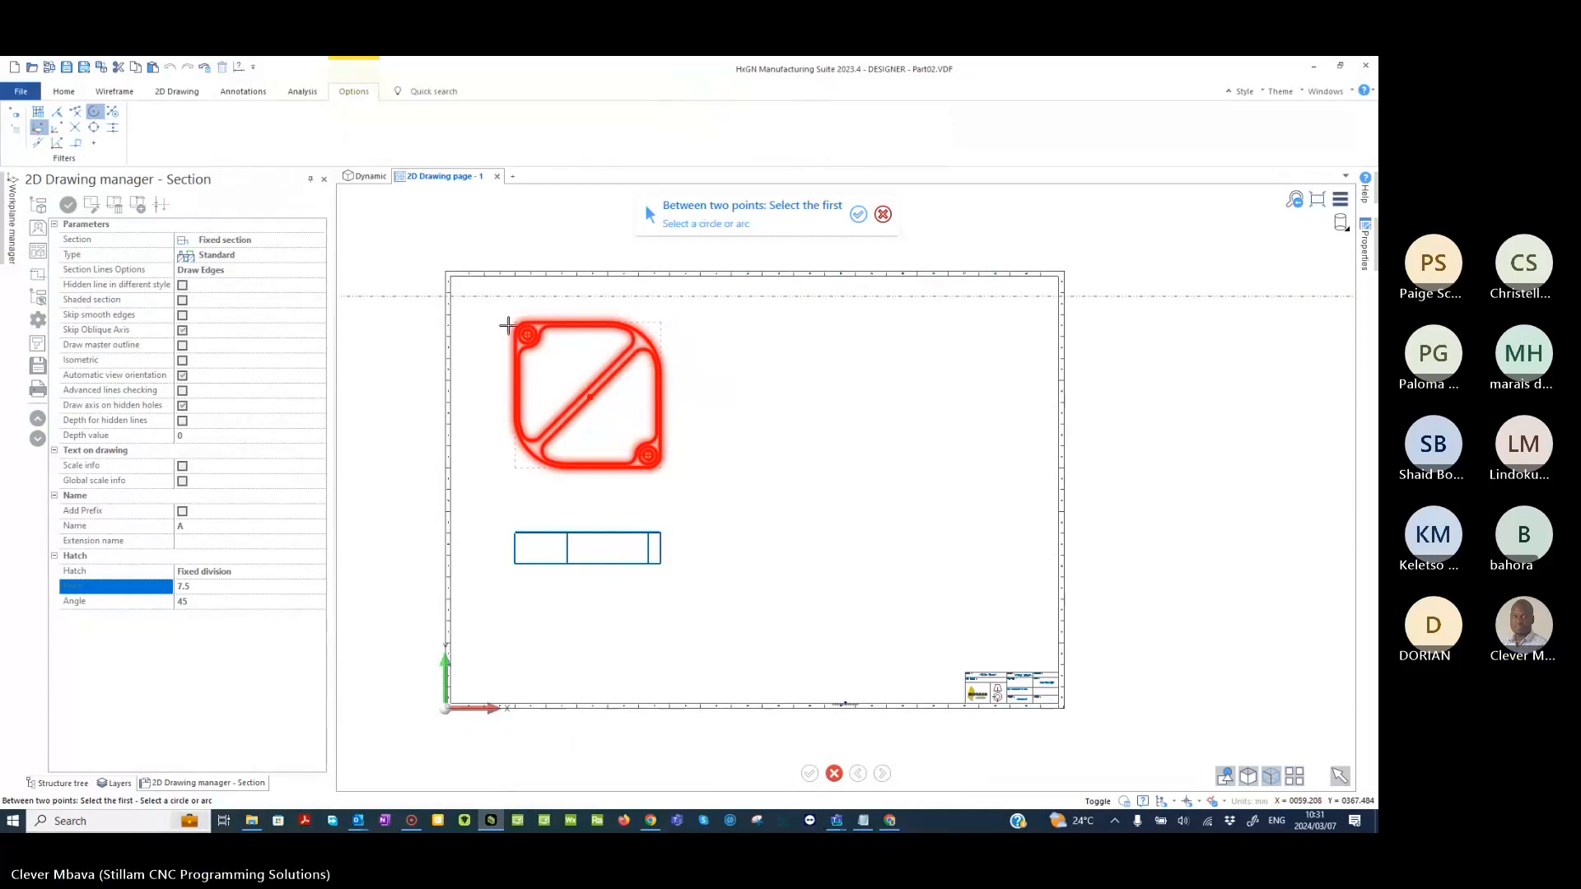
left_click(508, 327)
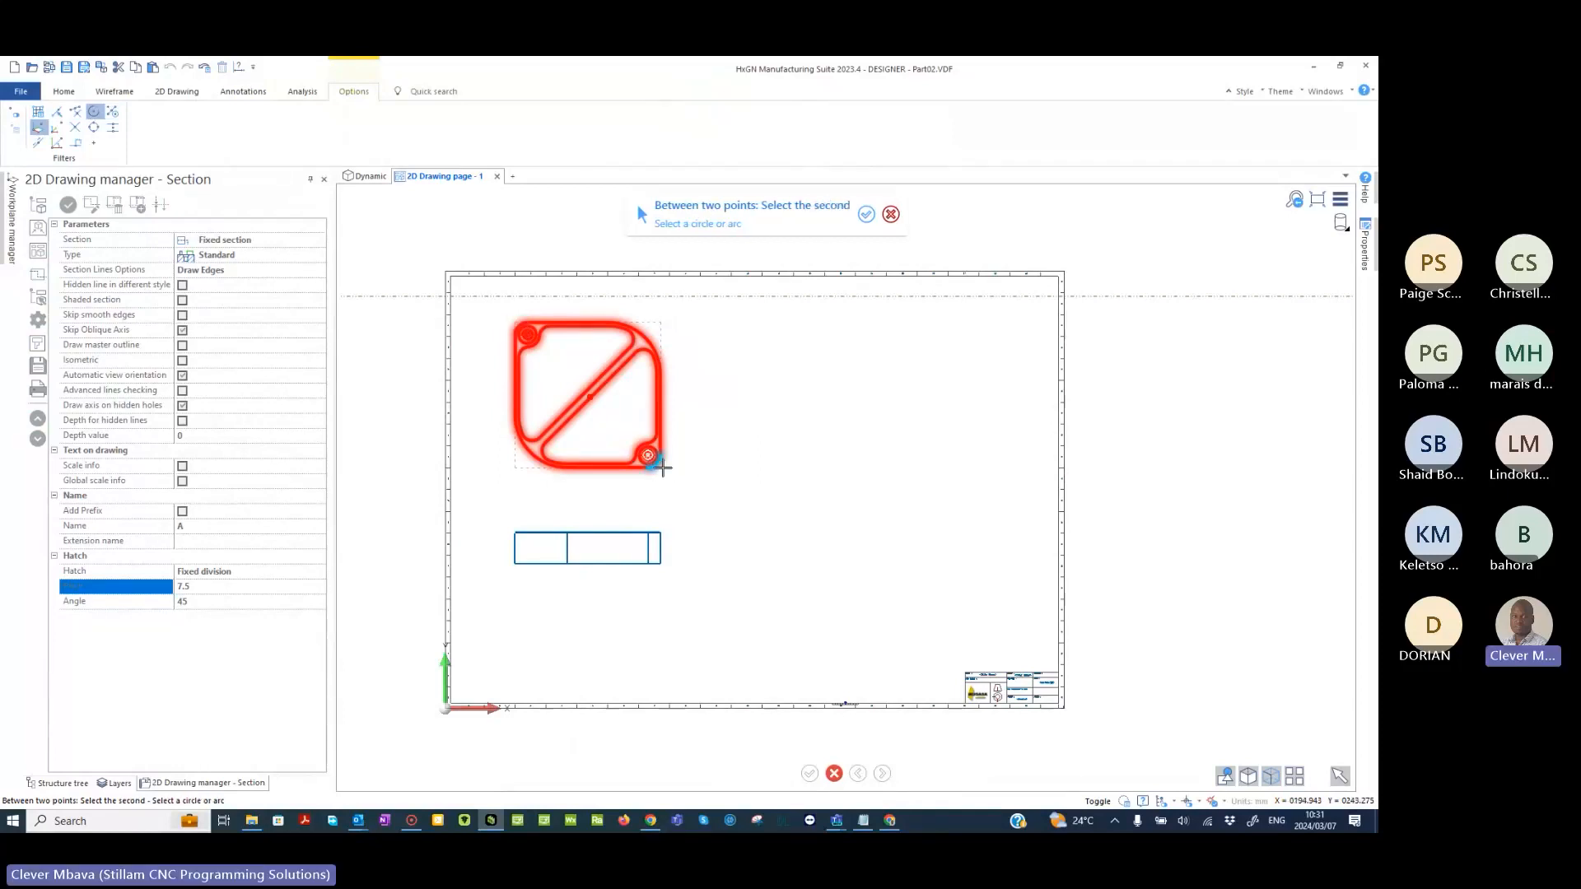
left_click(663, 467)
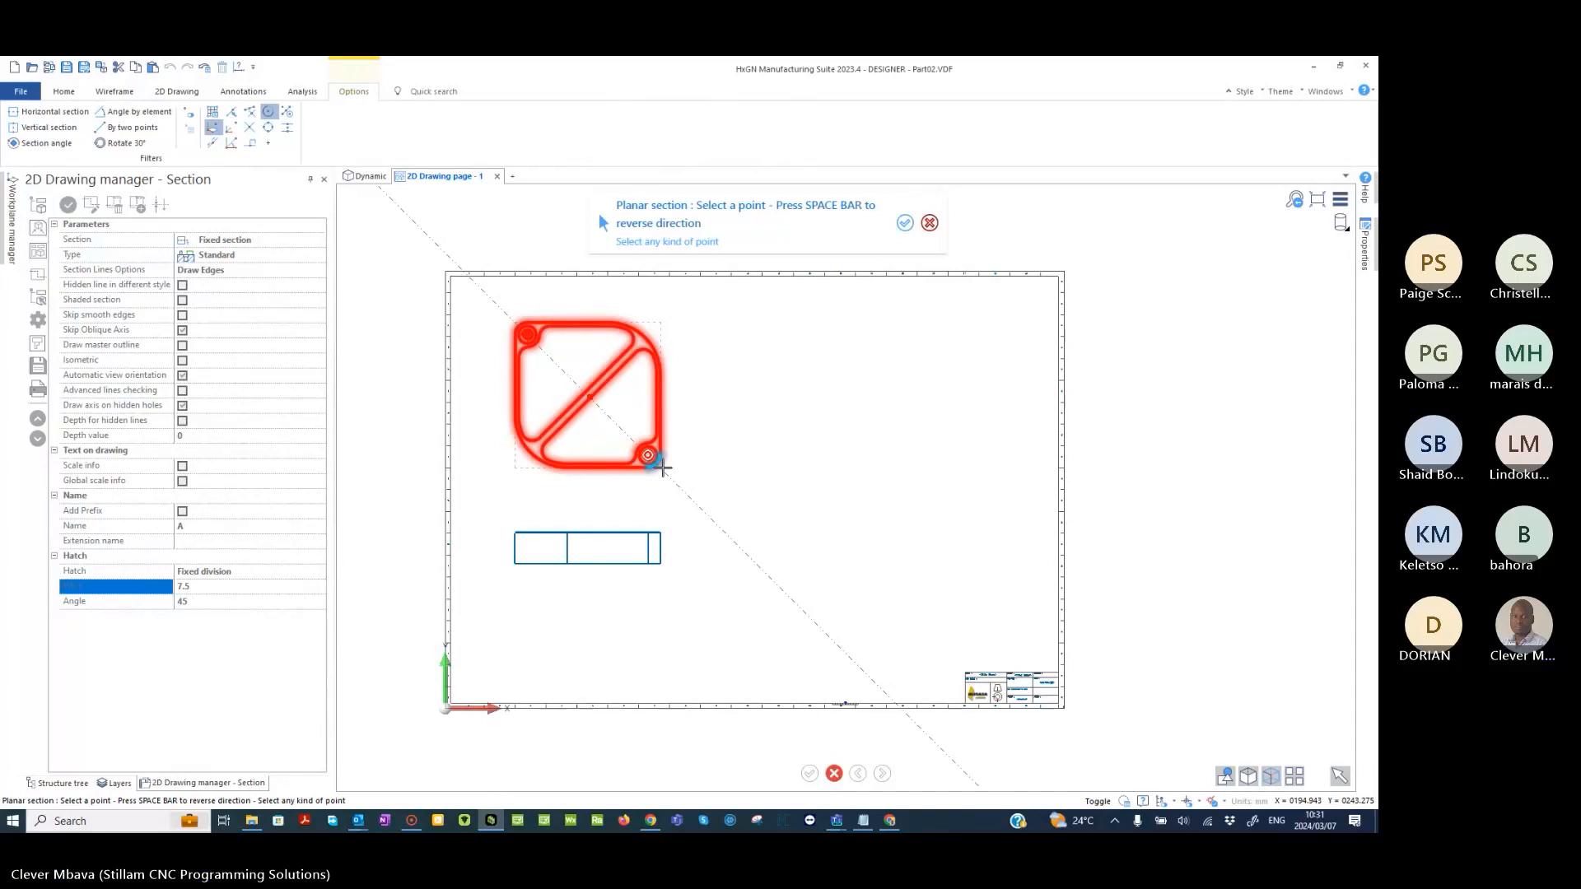
left_click(663, 467)
right_click(662, 468)
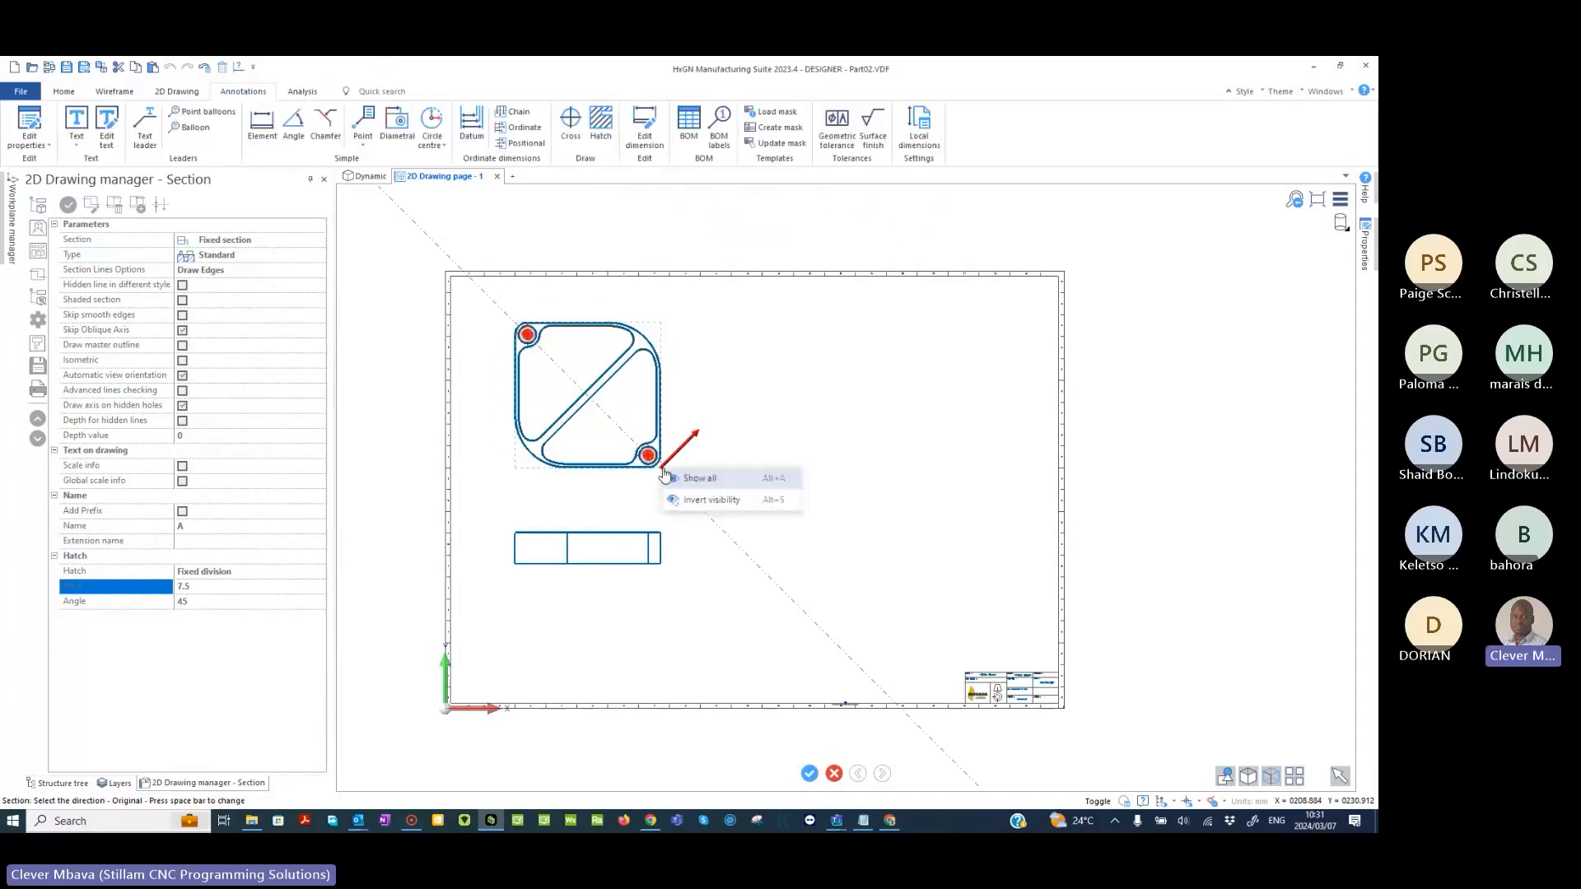
left_click(665, 474)
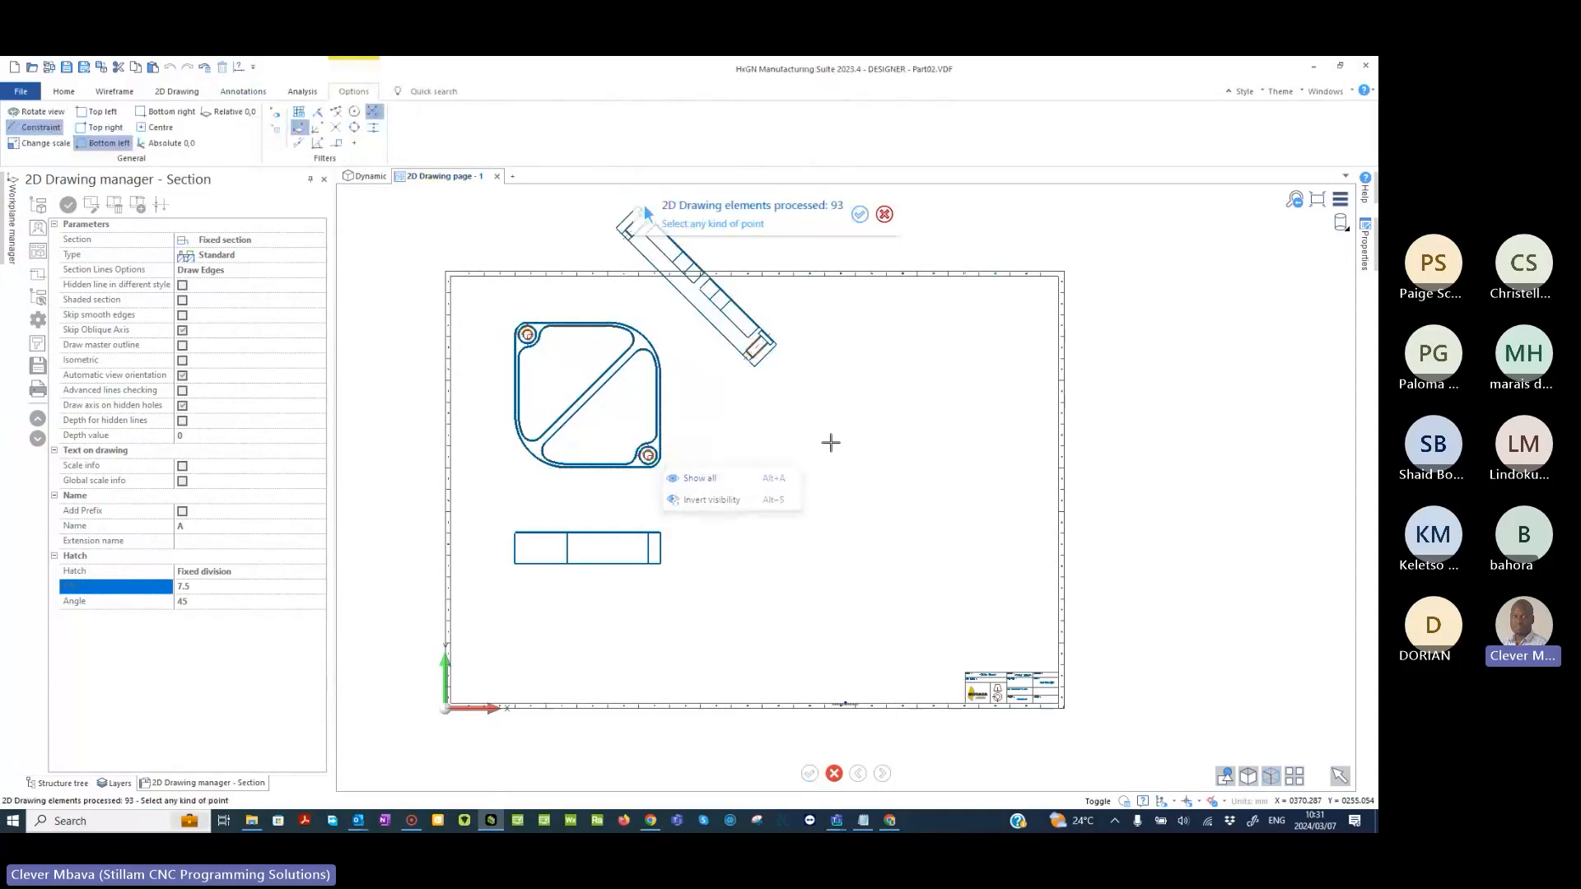
right_click(831, 443)
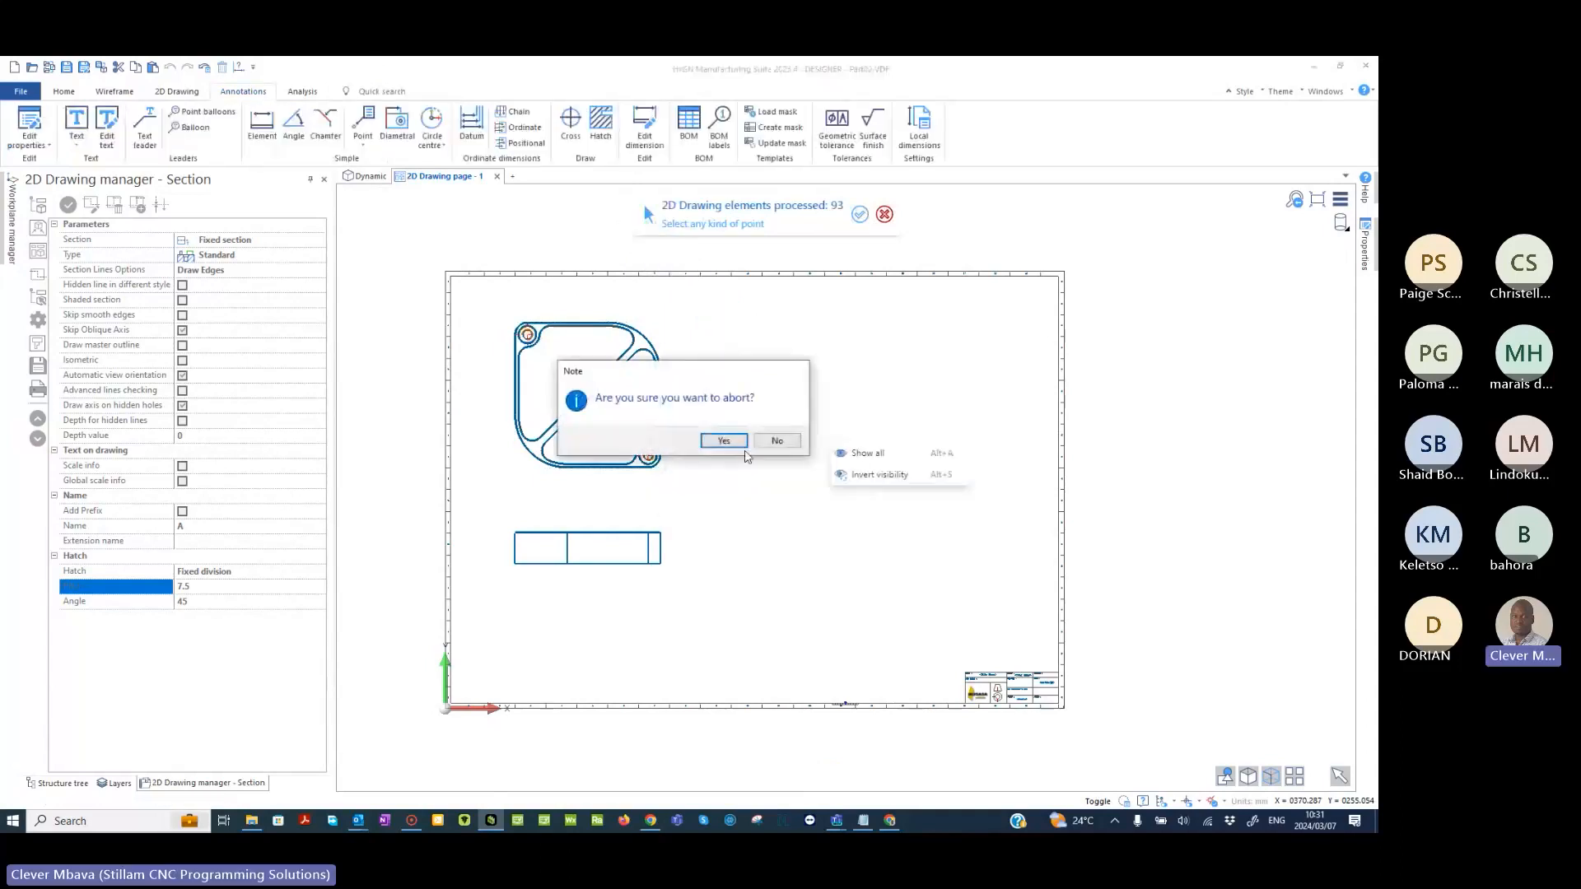
left_click(720, 442)
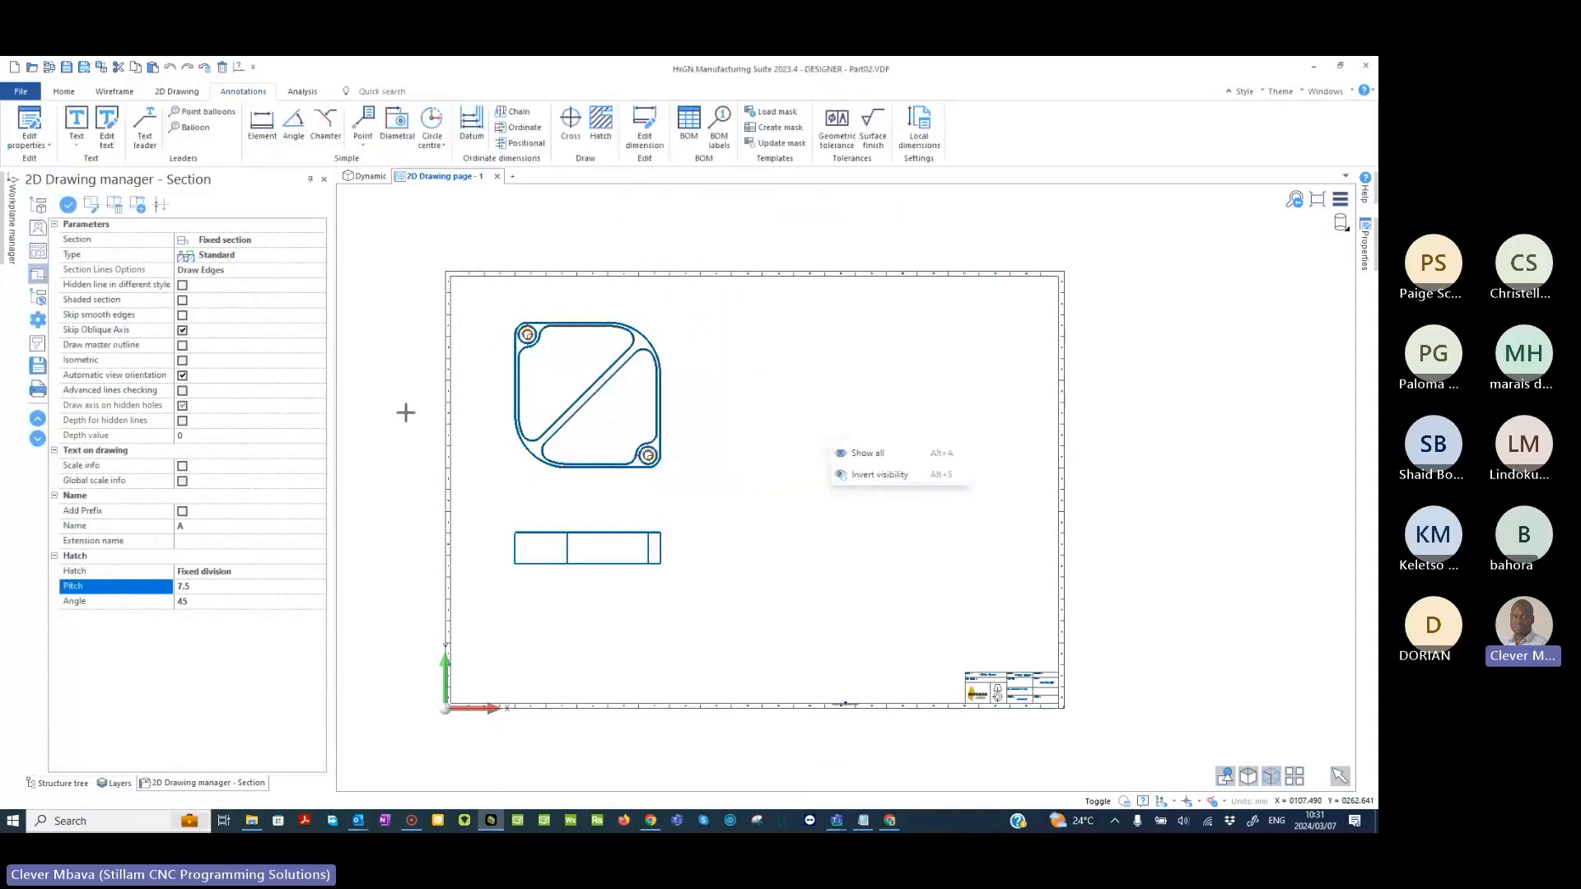
- Turn off Automatic view orientation in the section settings
left_click(183, 376)
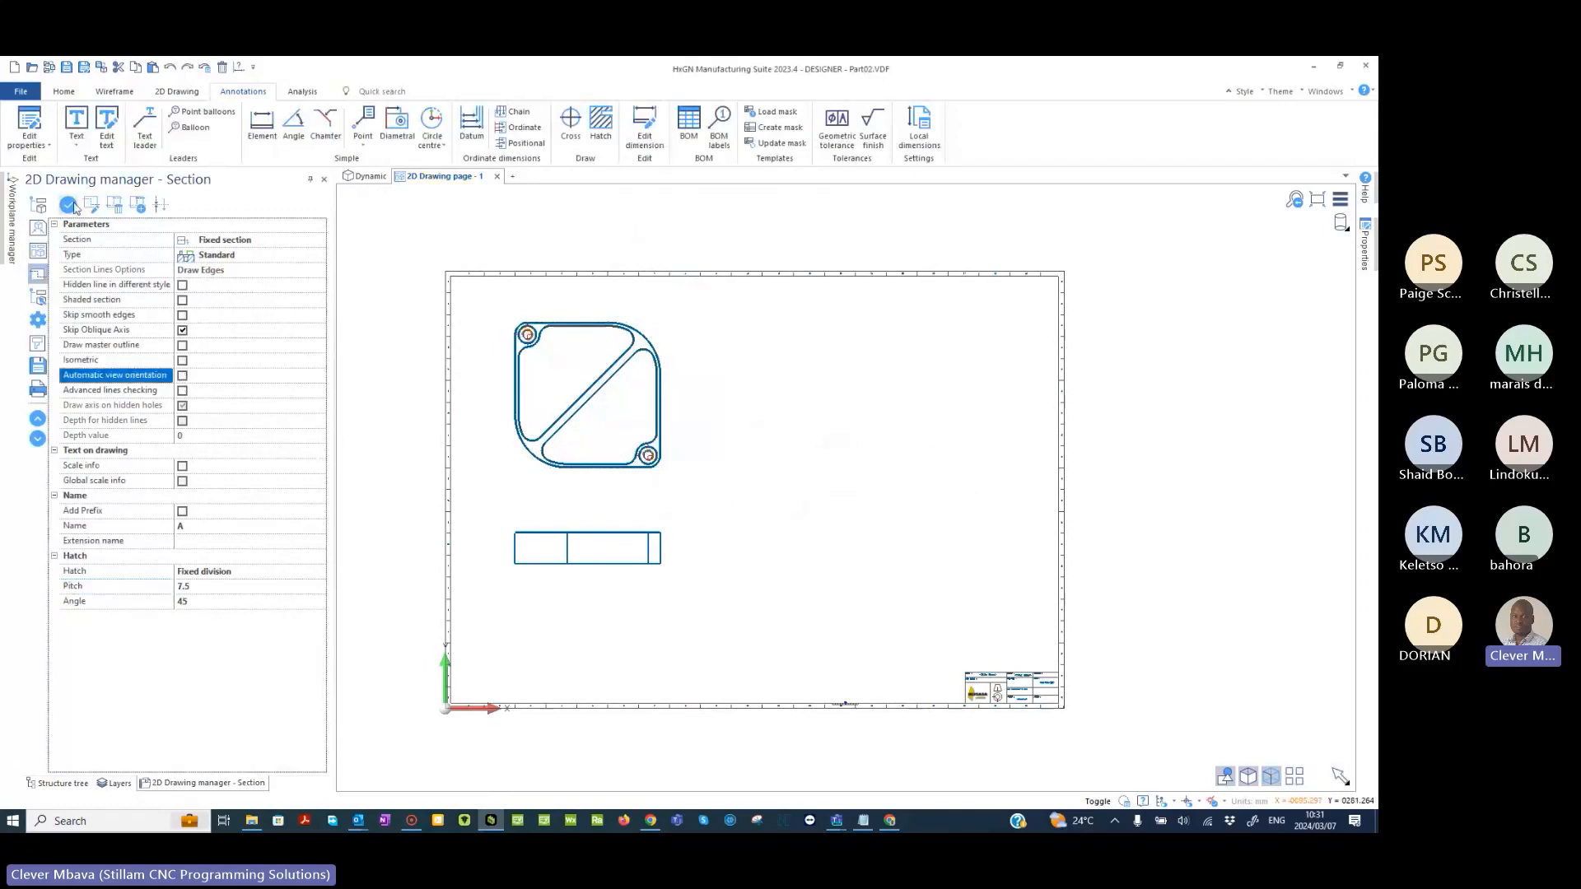
left_click(69, 205)
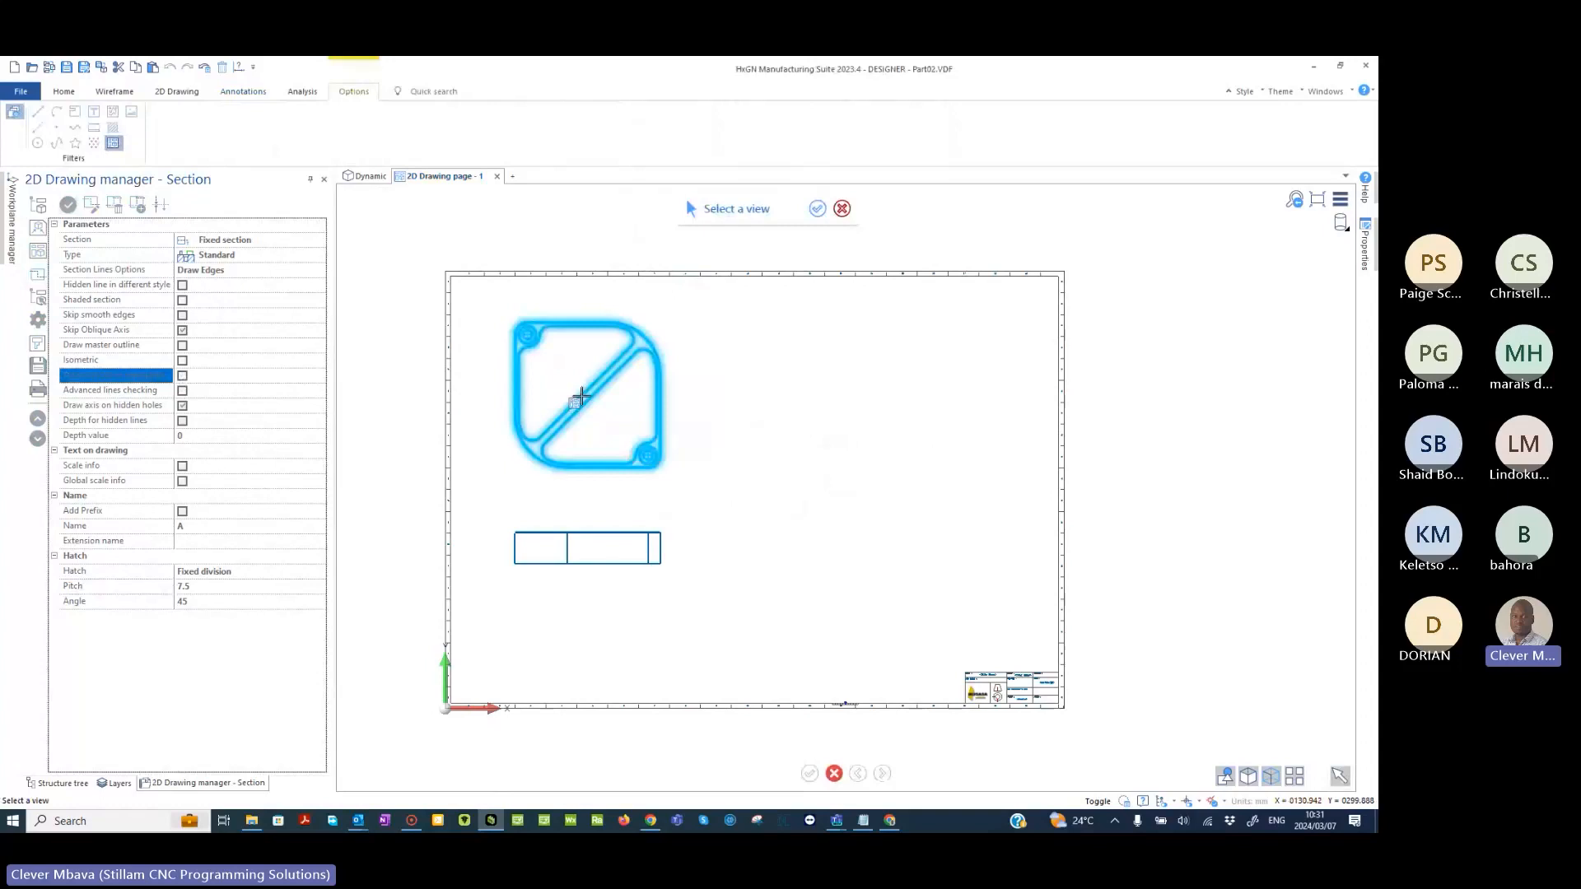
left_click(580, 398)
left_click(511, 327)
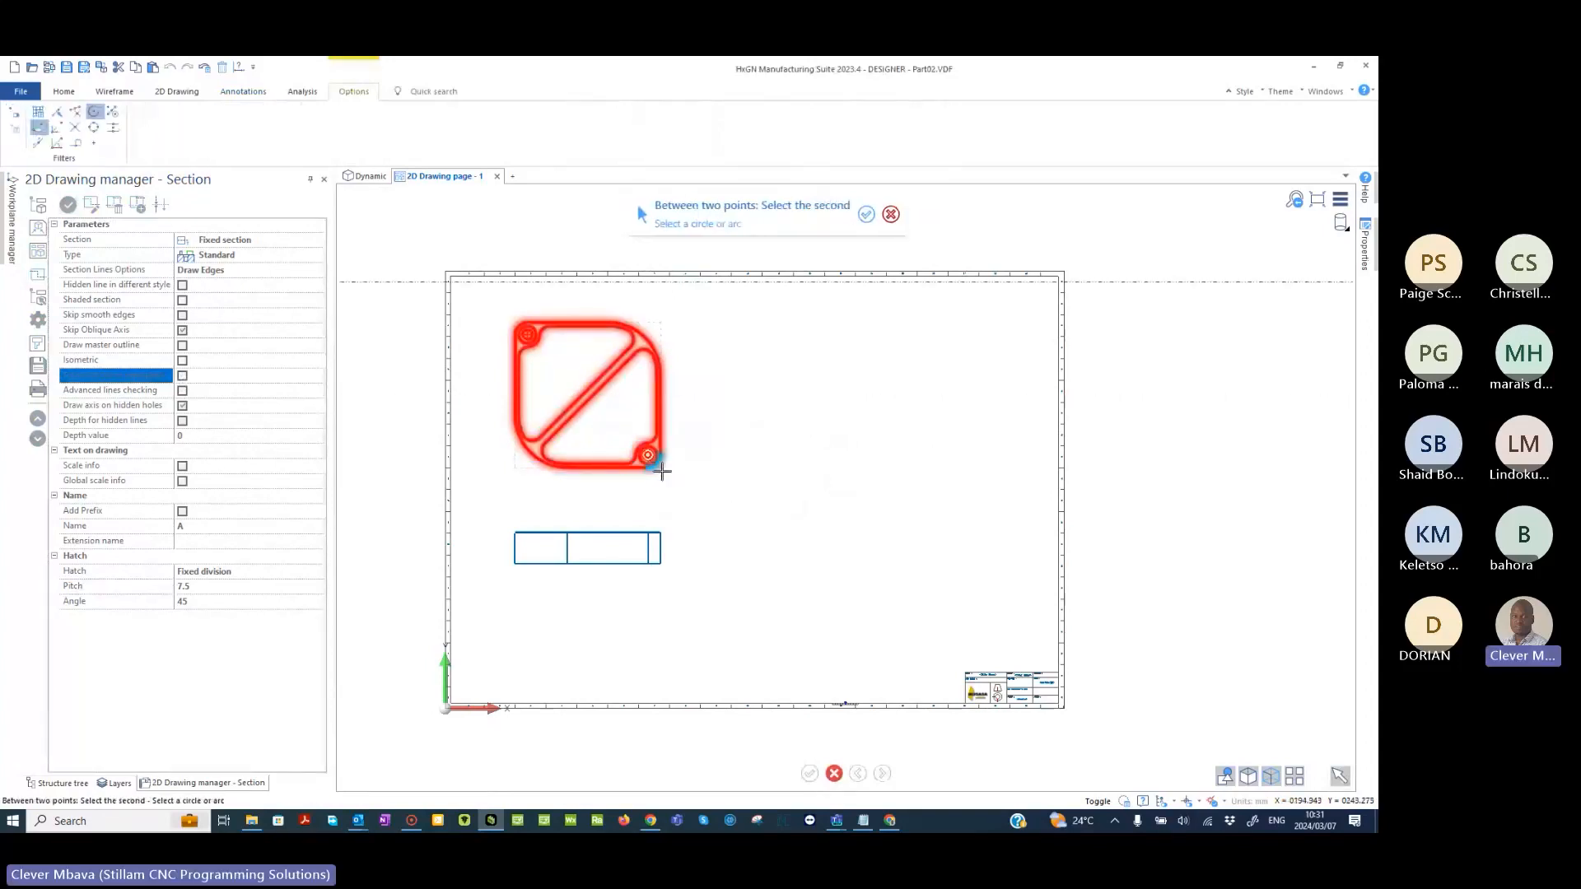
left_click(647, 455)
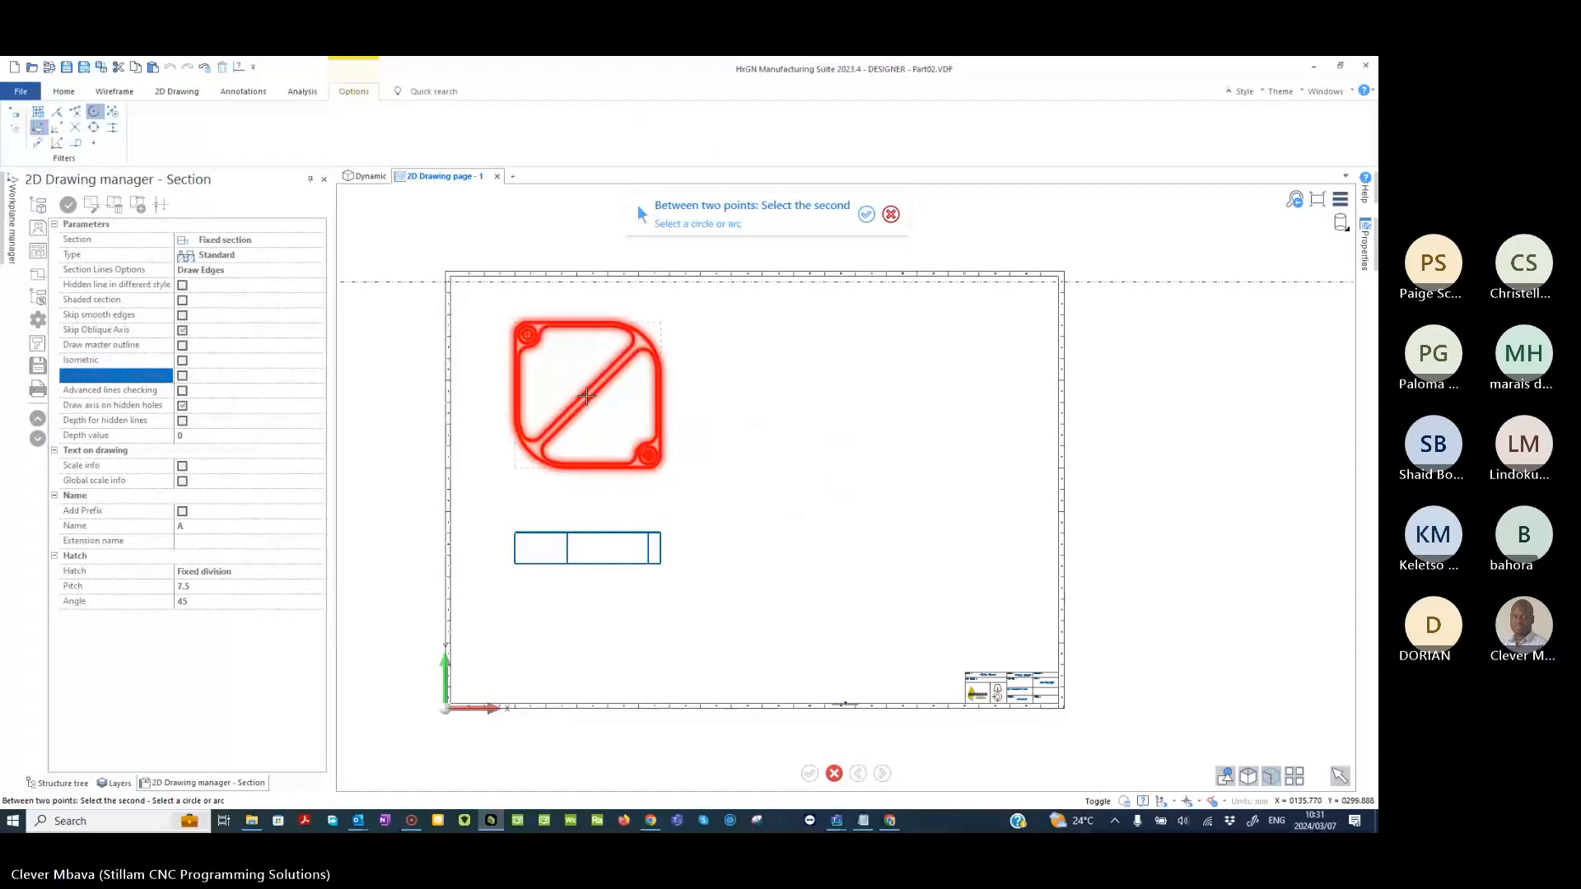
left_click(586, 396)
right_click(714, 411)
left_click(724, 377)
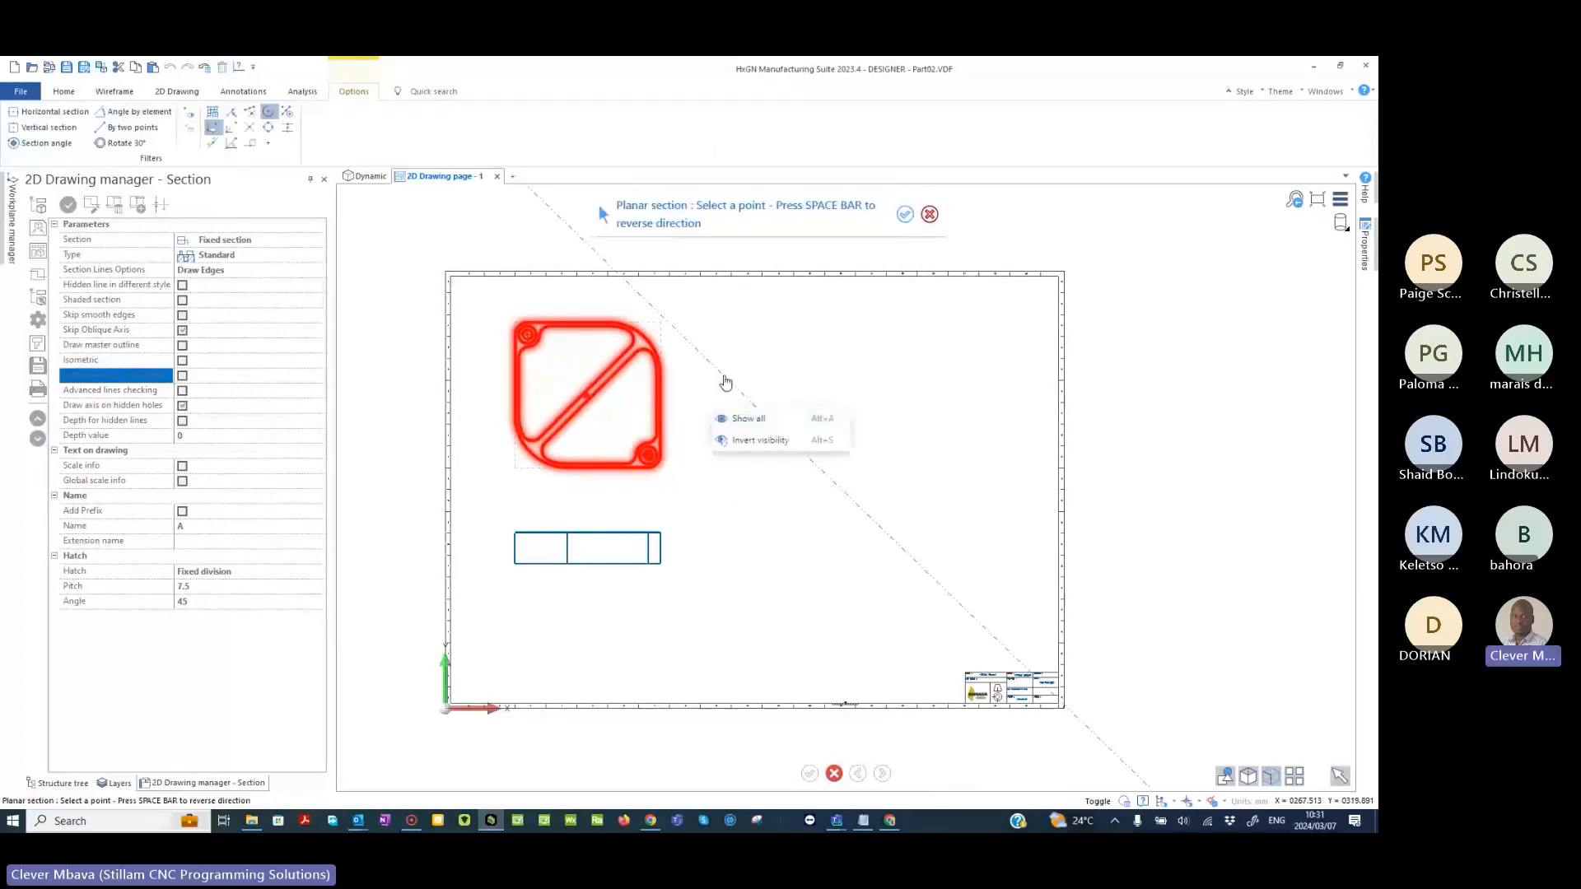
right_click(724, 377)
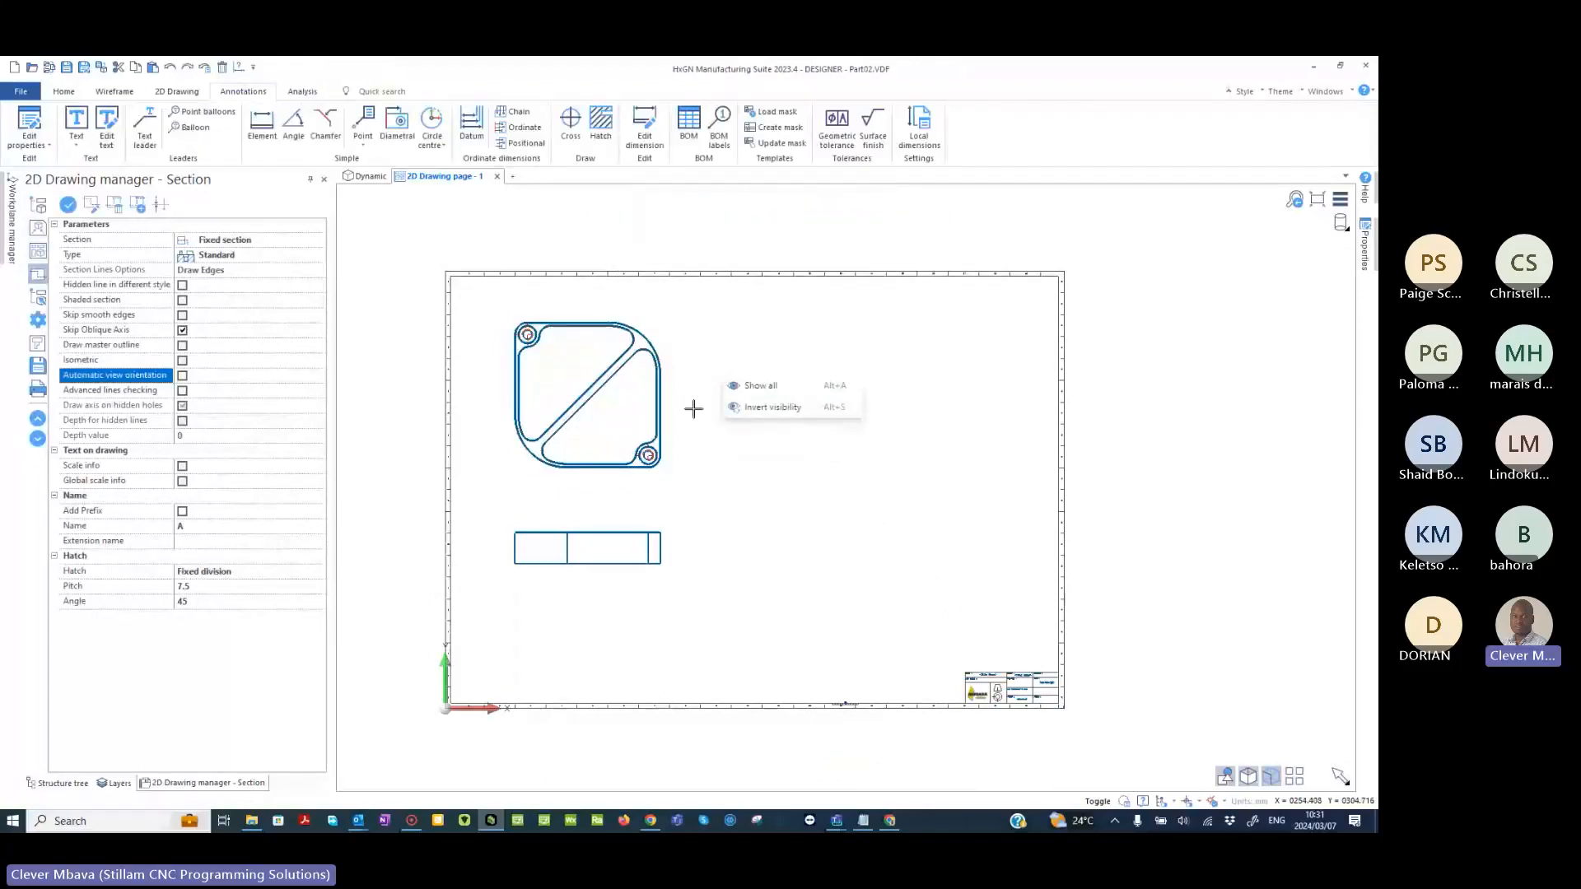
- Create section A through the top view's two corner hole centres and place it unrotated to the right of the top view
left_click(68, 205)
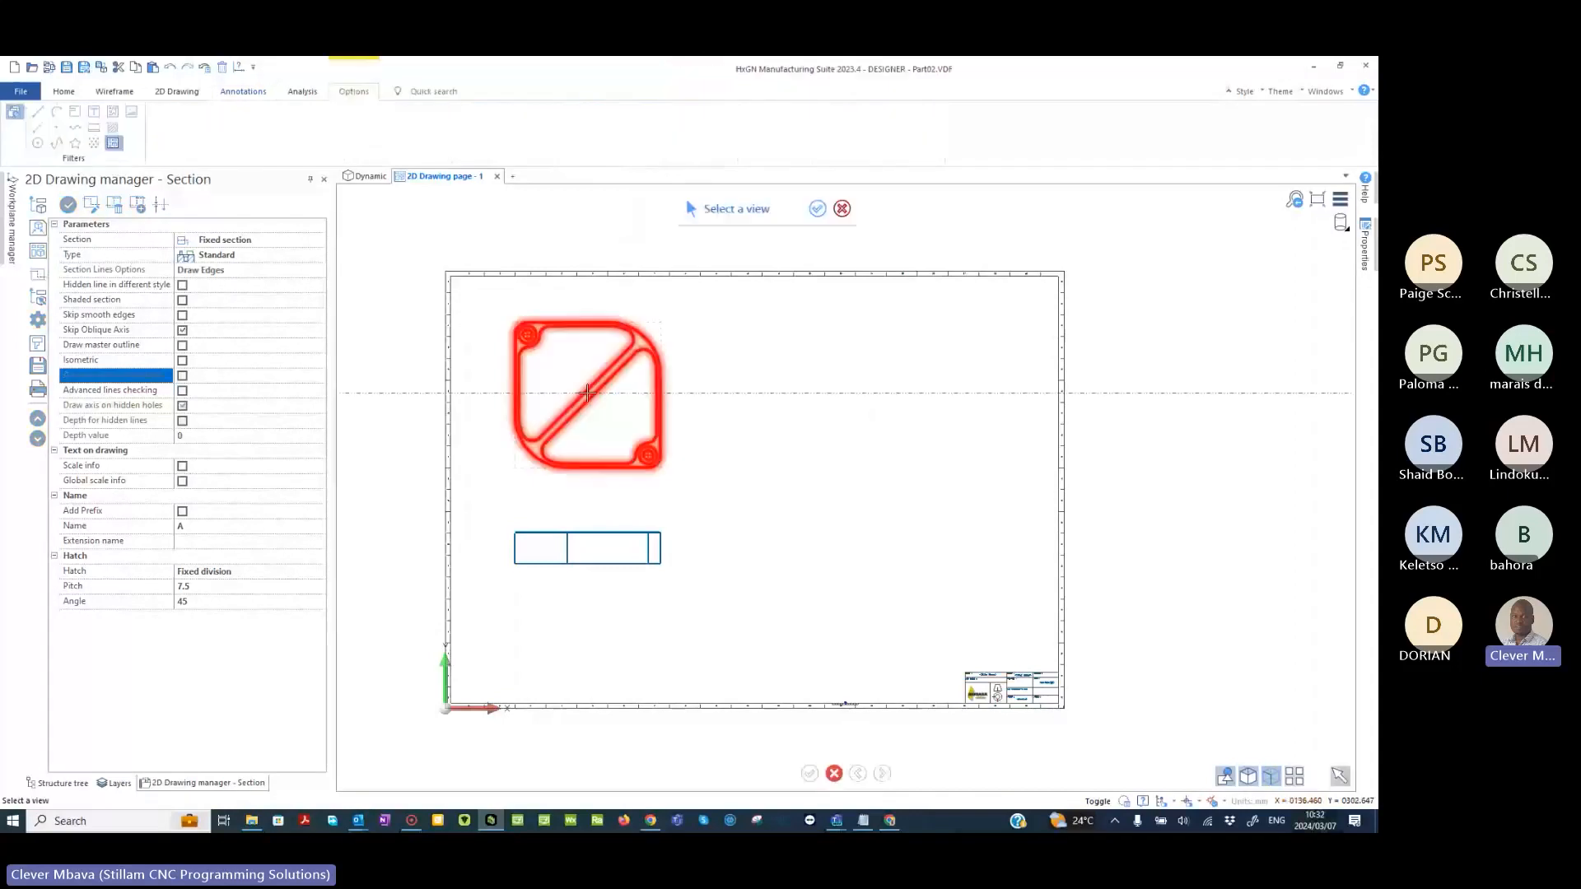
left_click(587, 393)
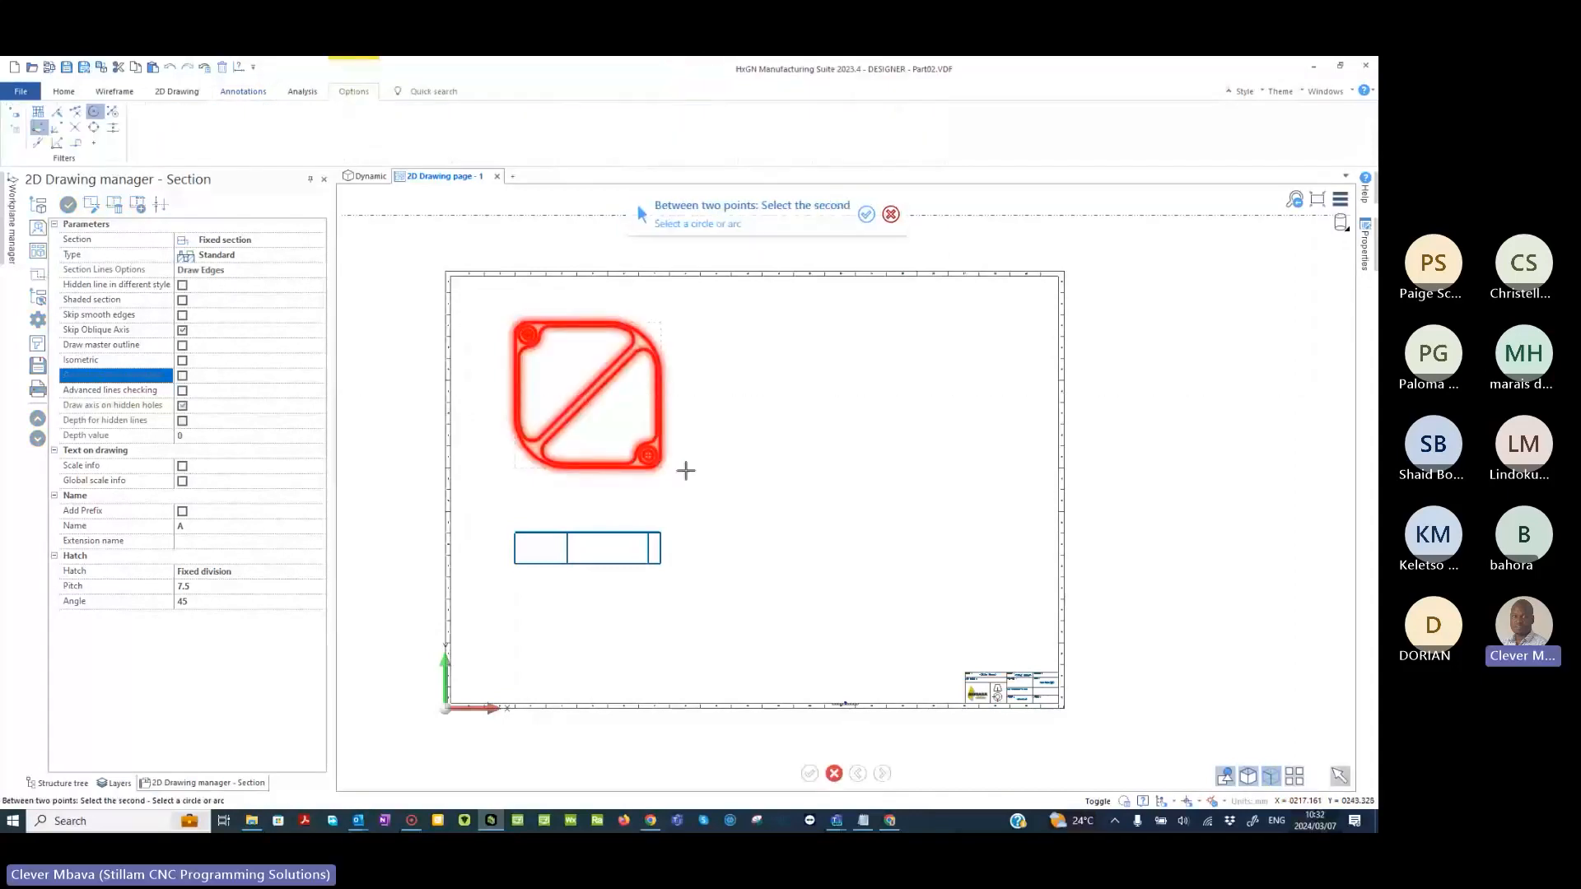
left_click(647, 456)
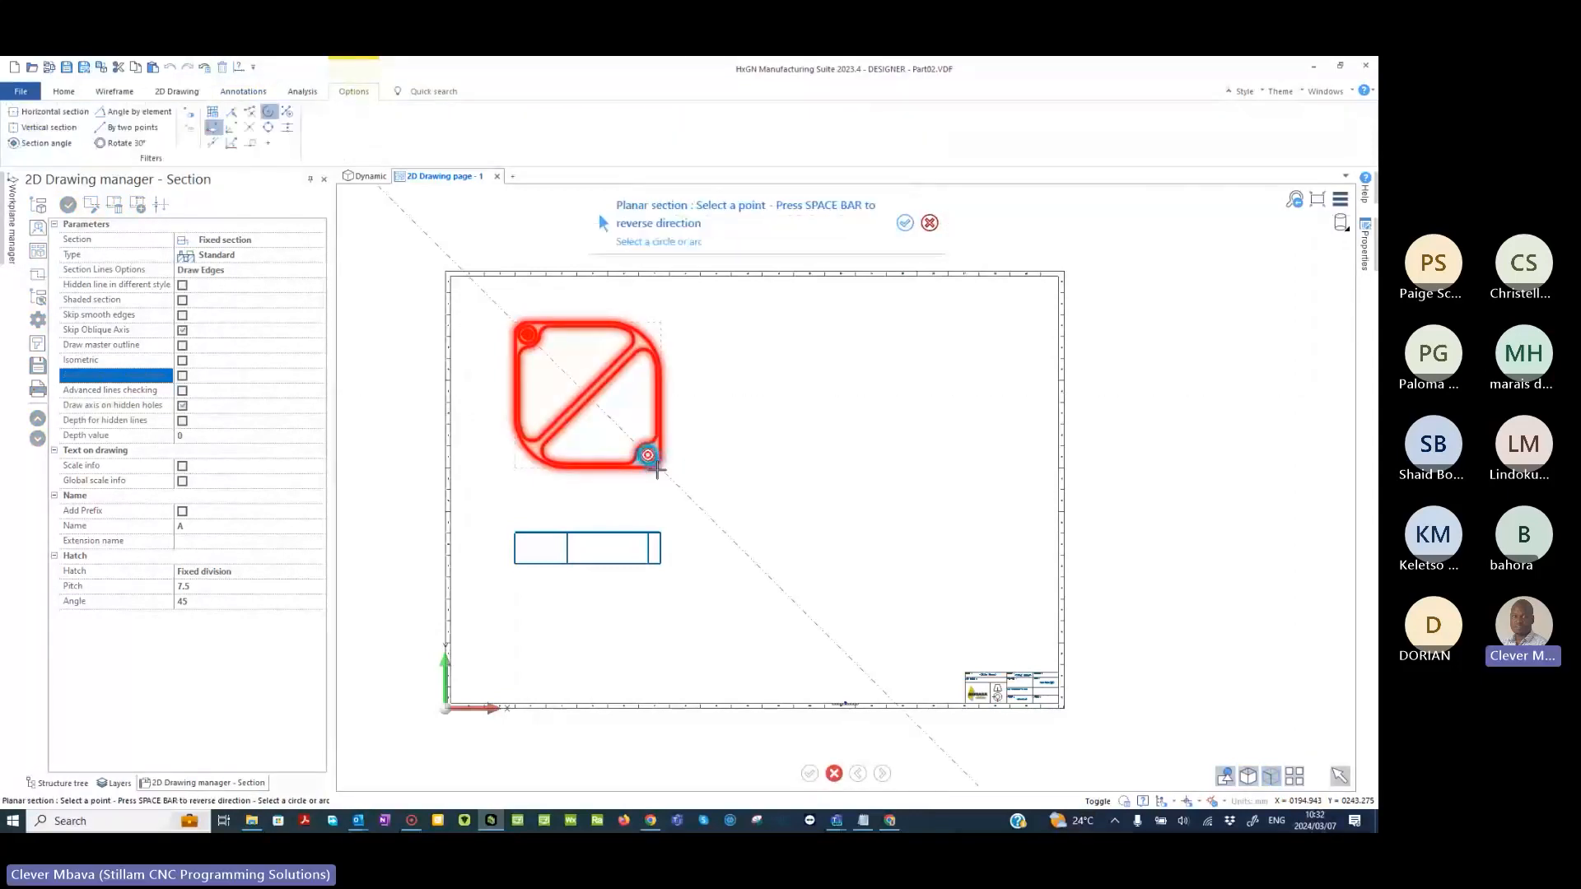
left_click(659, 475)
scroll(676, 379, "up", 3)
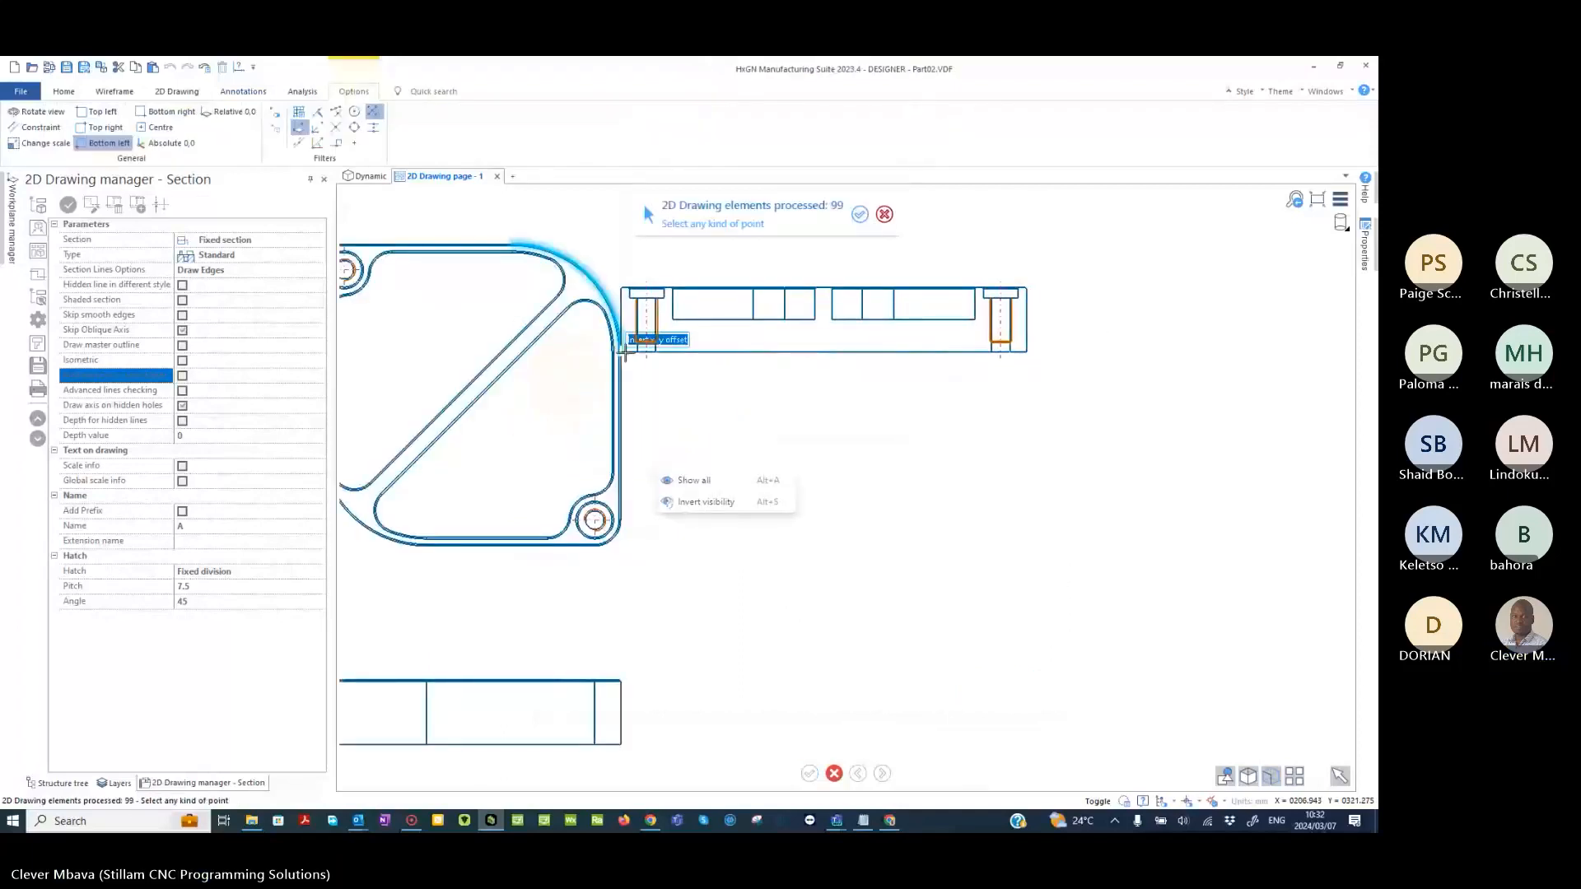
scroll(791, 354, "down", 3)
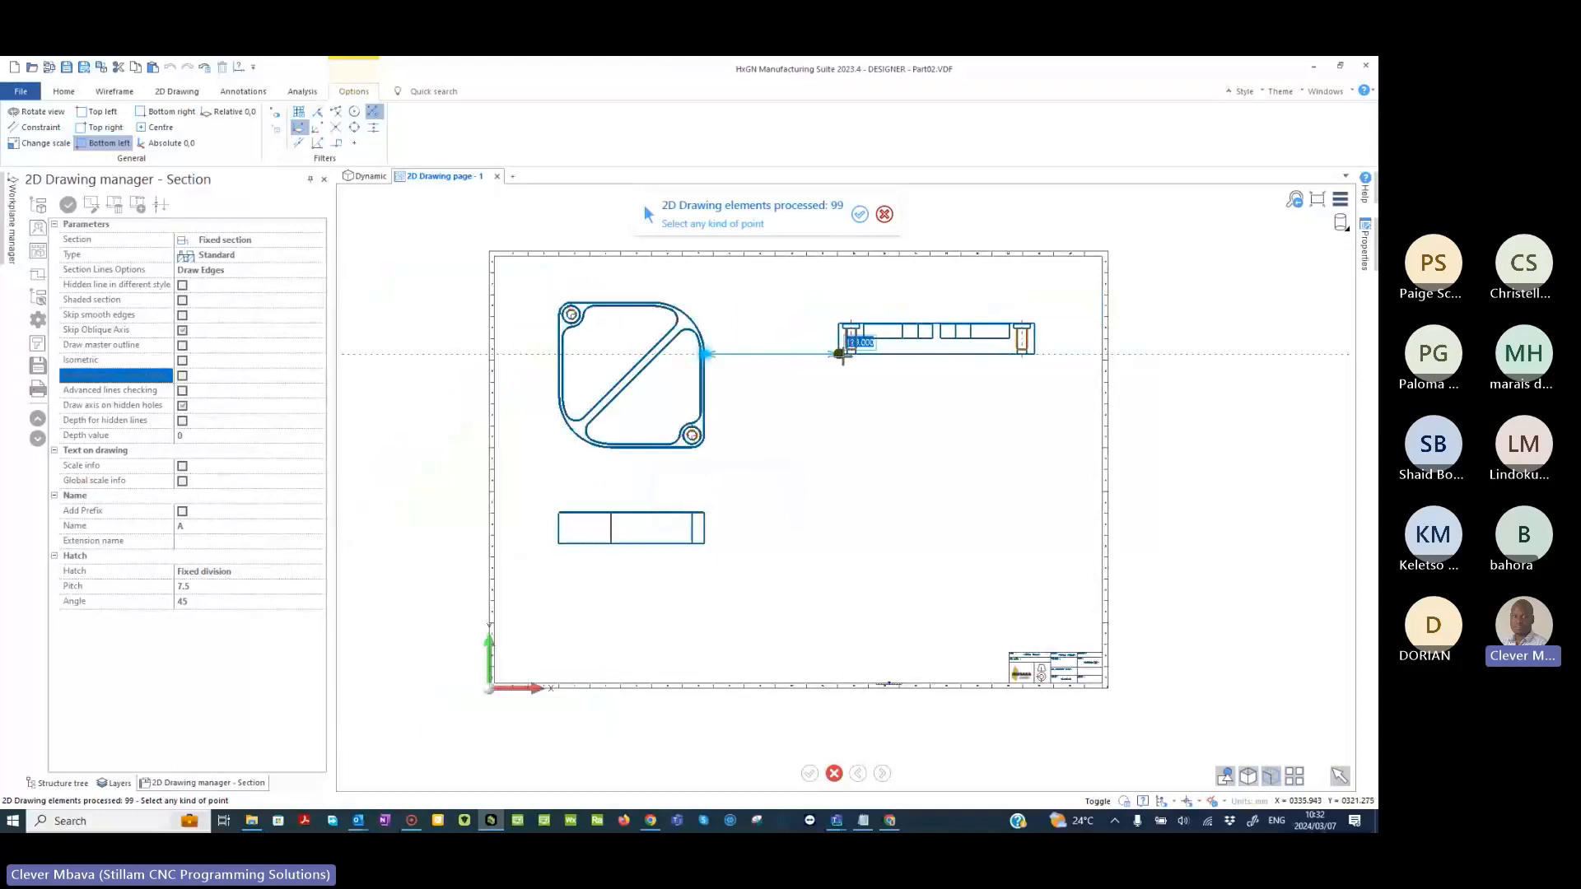
left_click(848, 354)
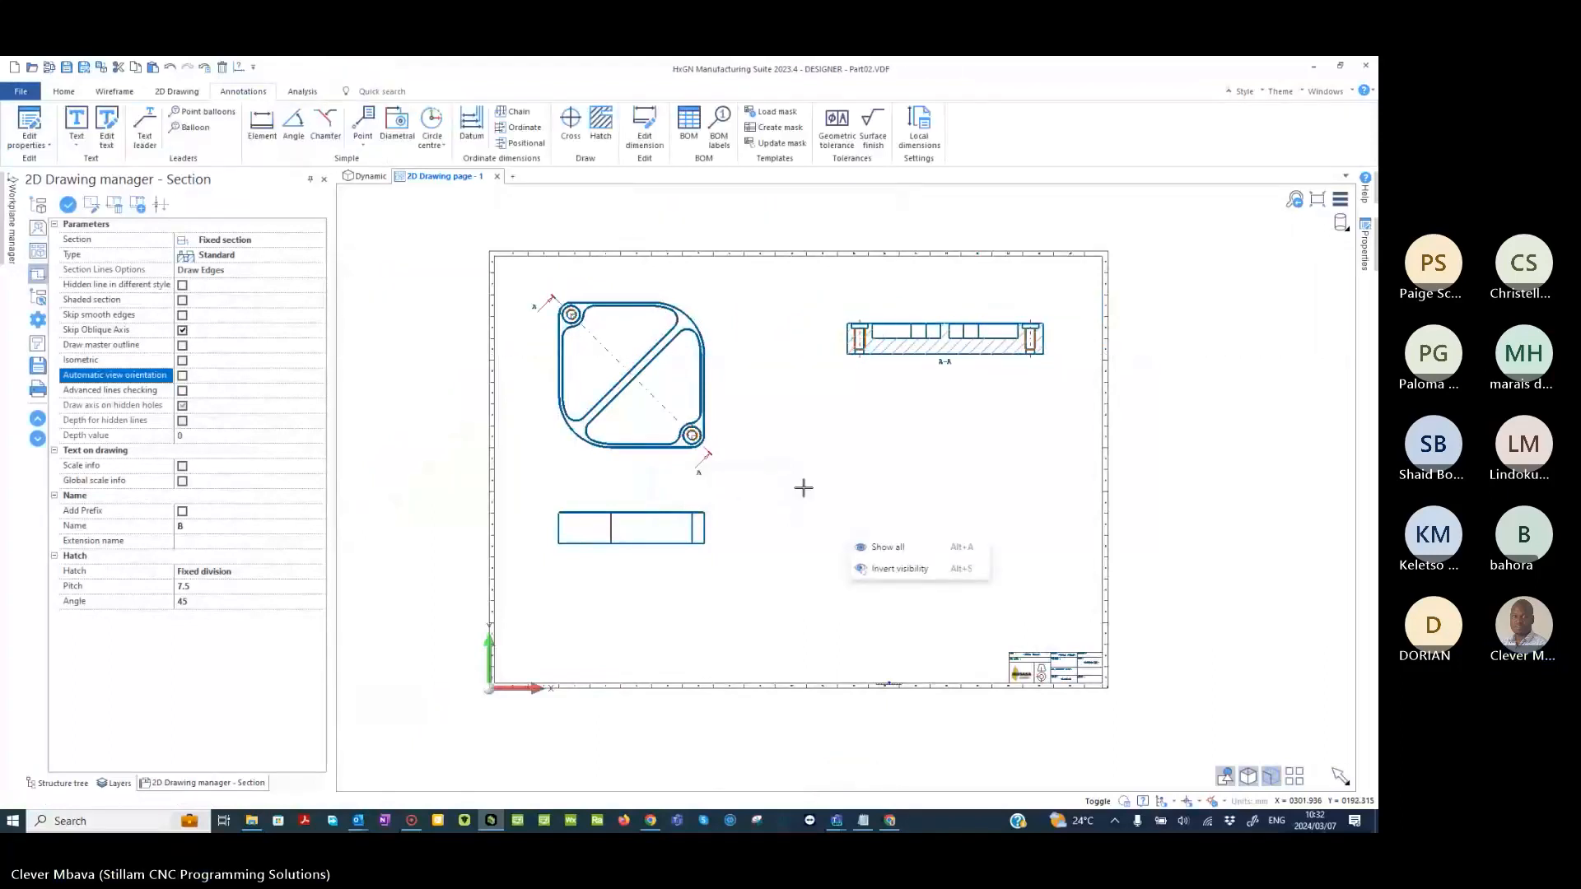
- Place an Isometric Back Left view with Shaded View on just above the title block
scroll(803, 487, "up", 1)
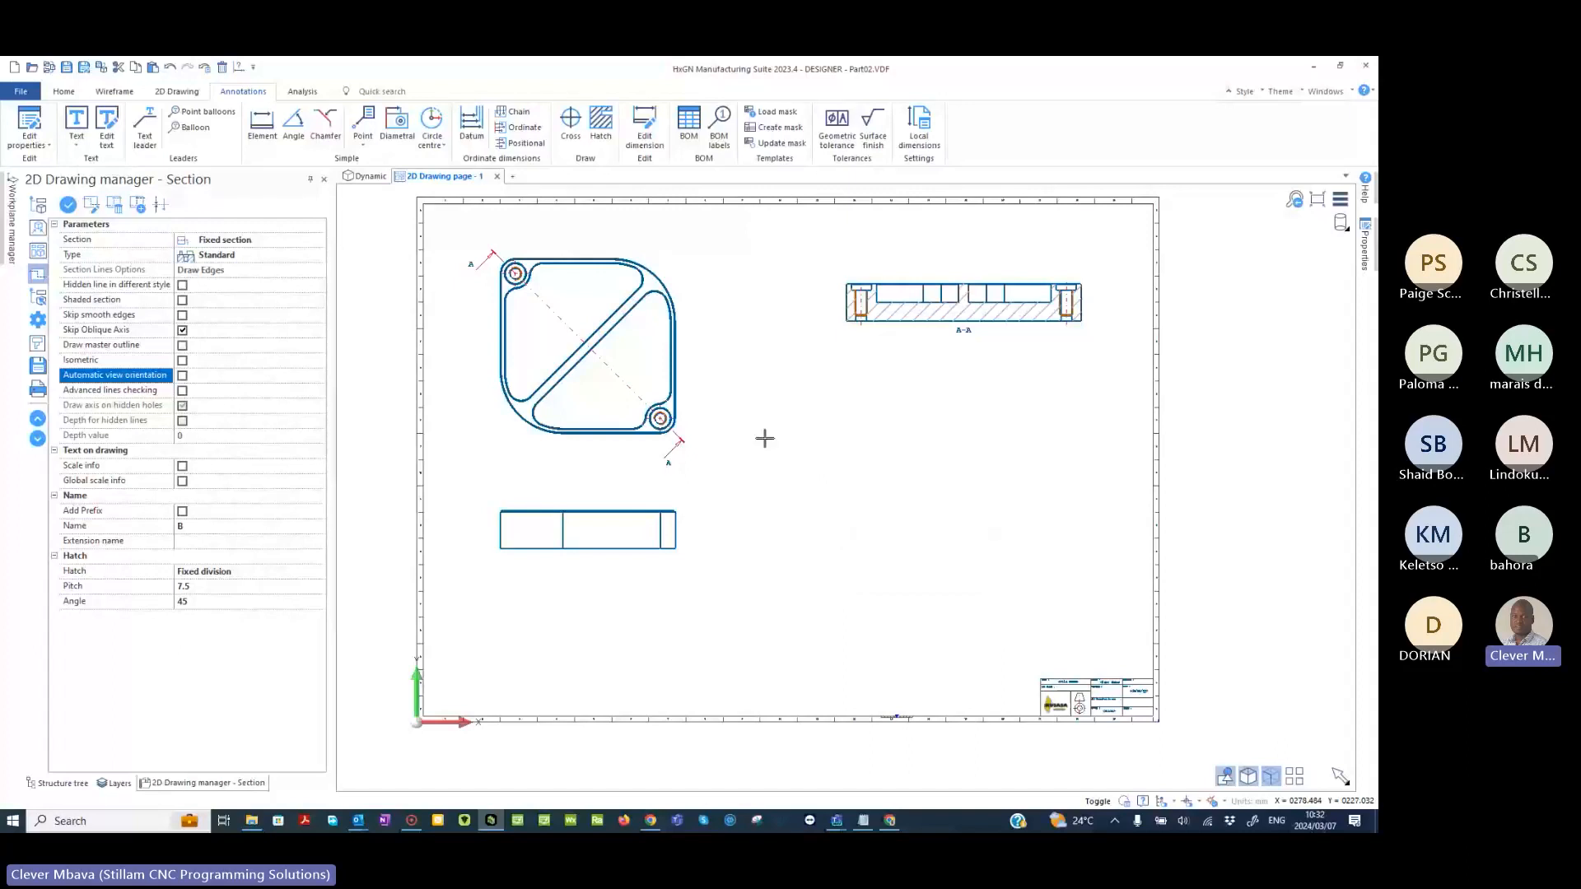
left_click(37, 227)
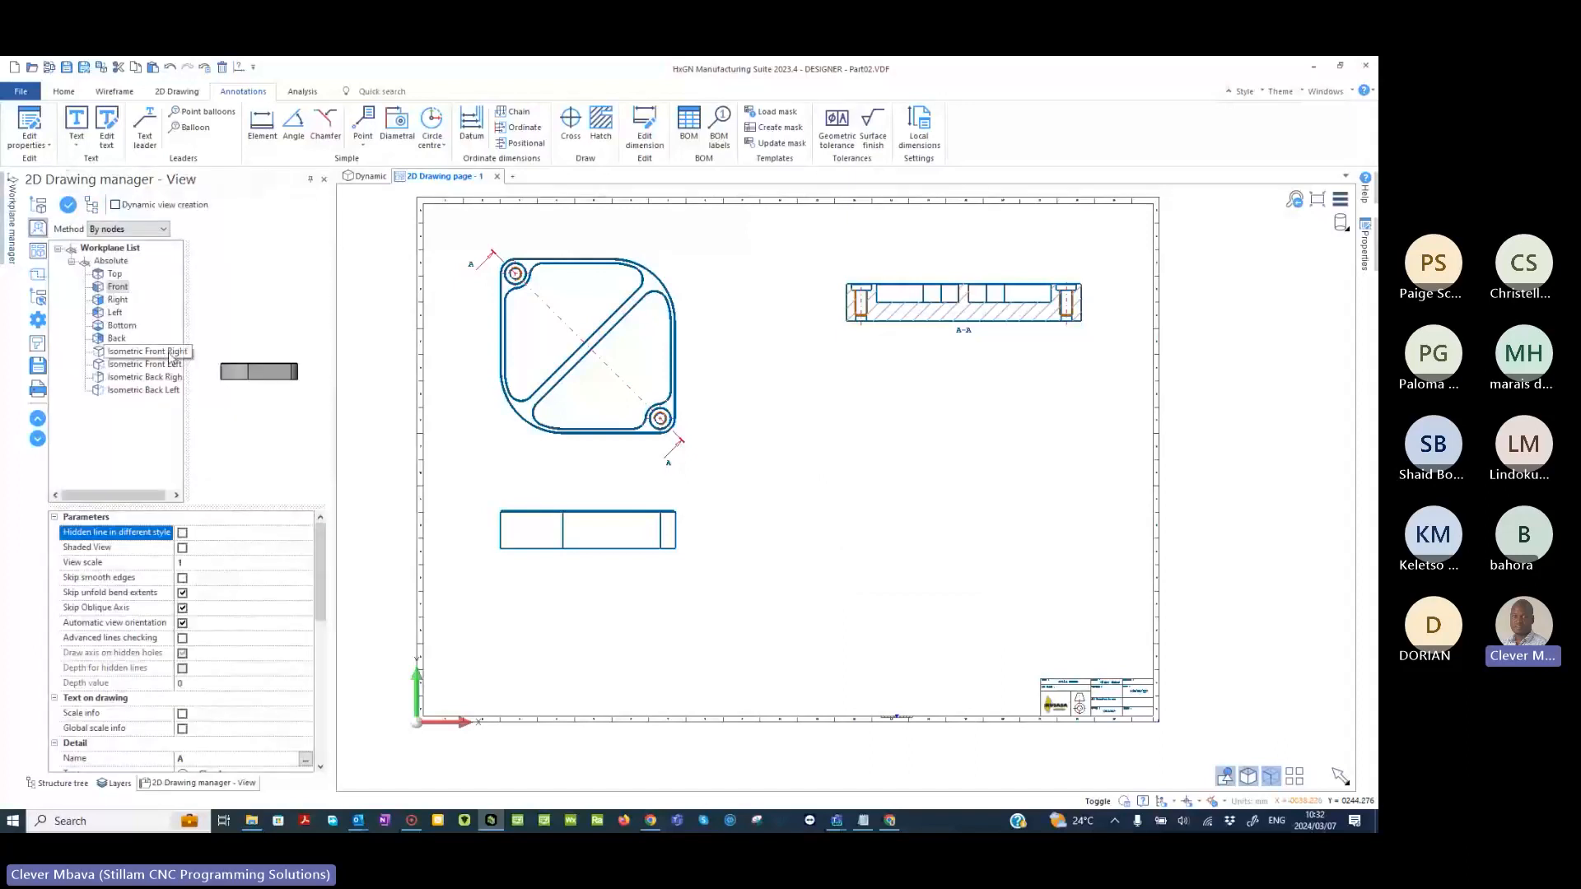
left_click(149, 366)
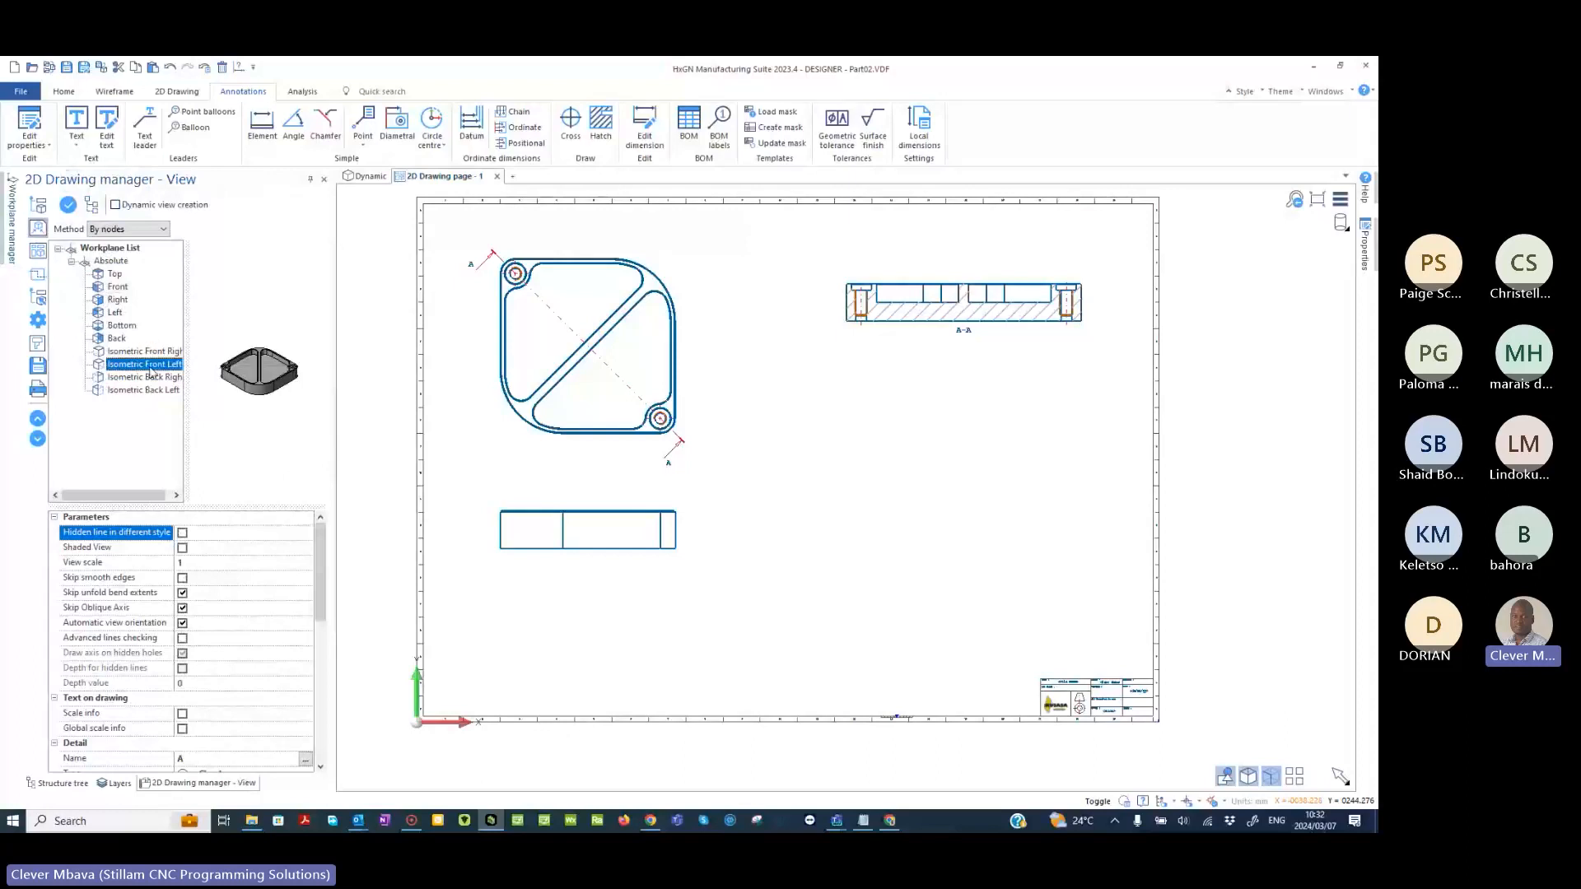
left_click(154, 389)
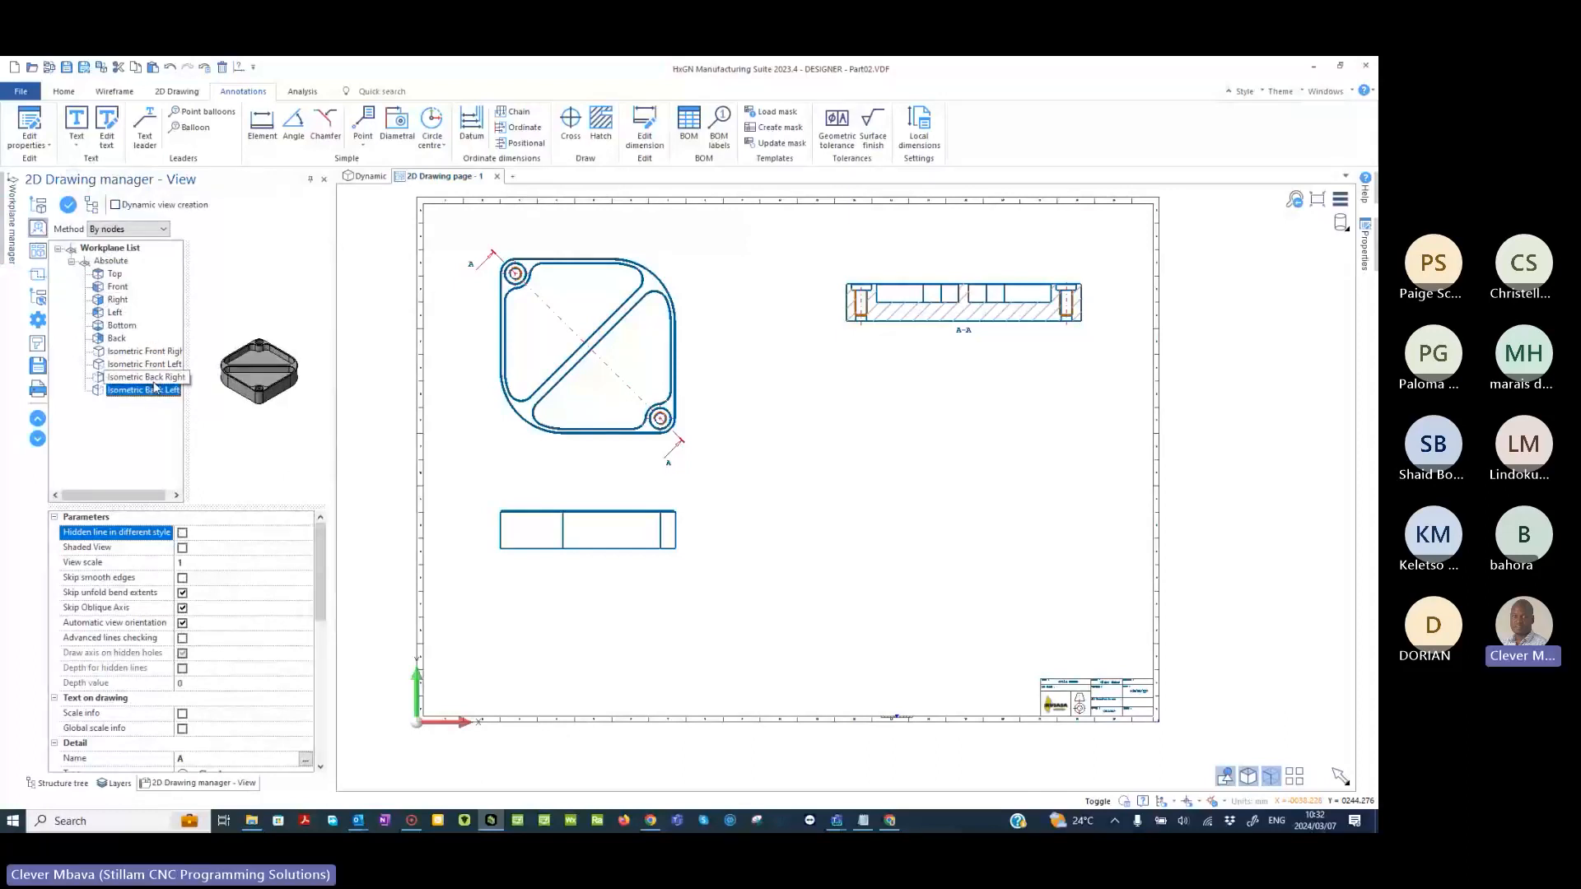
left_click(182, 548)
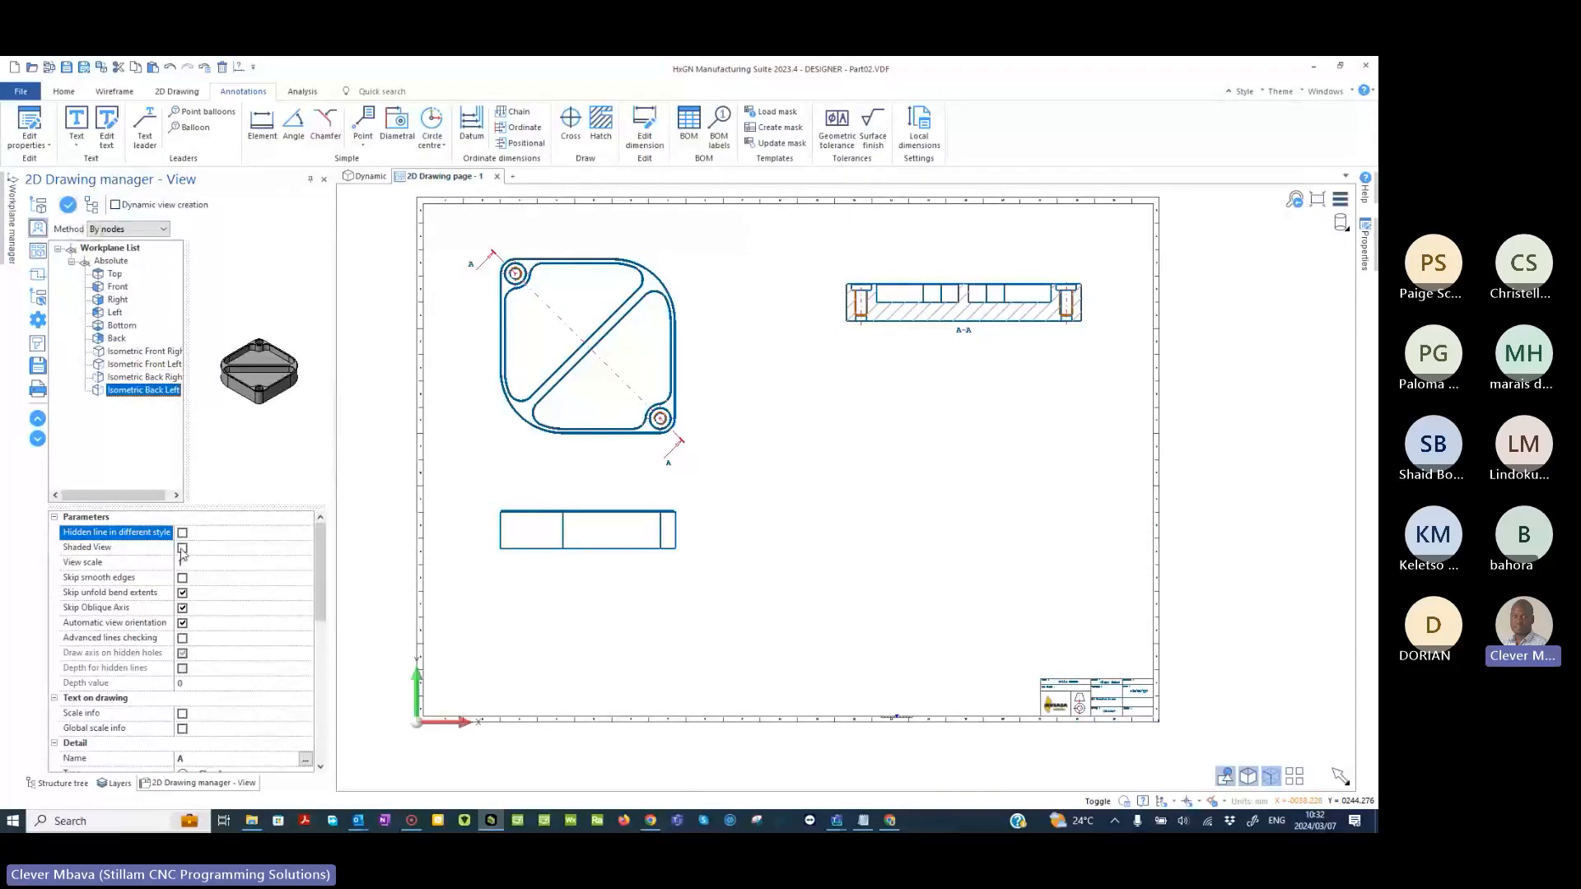
left_click(73, 209)
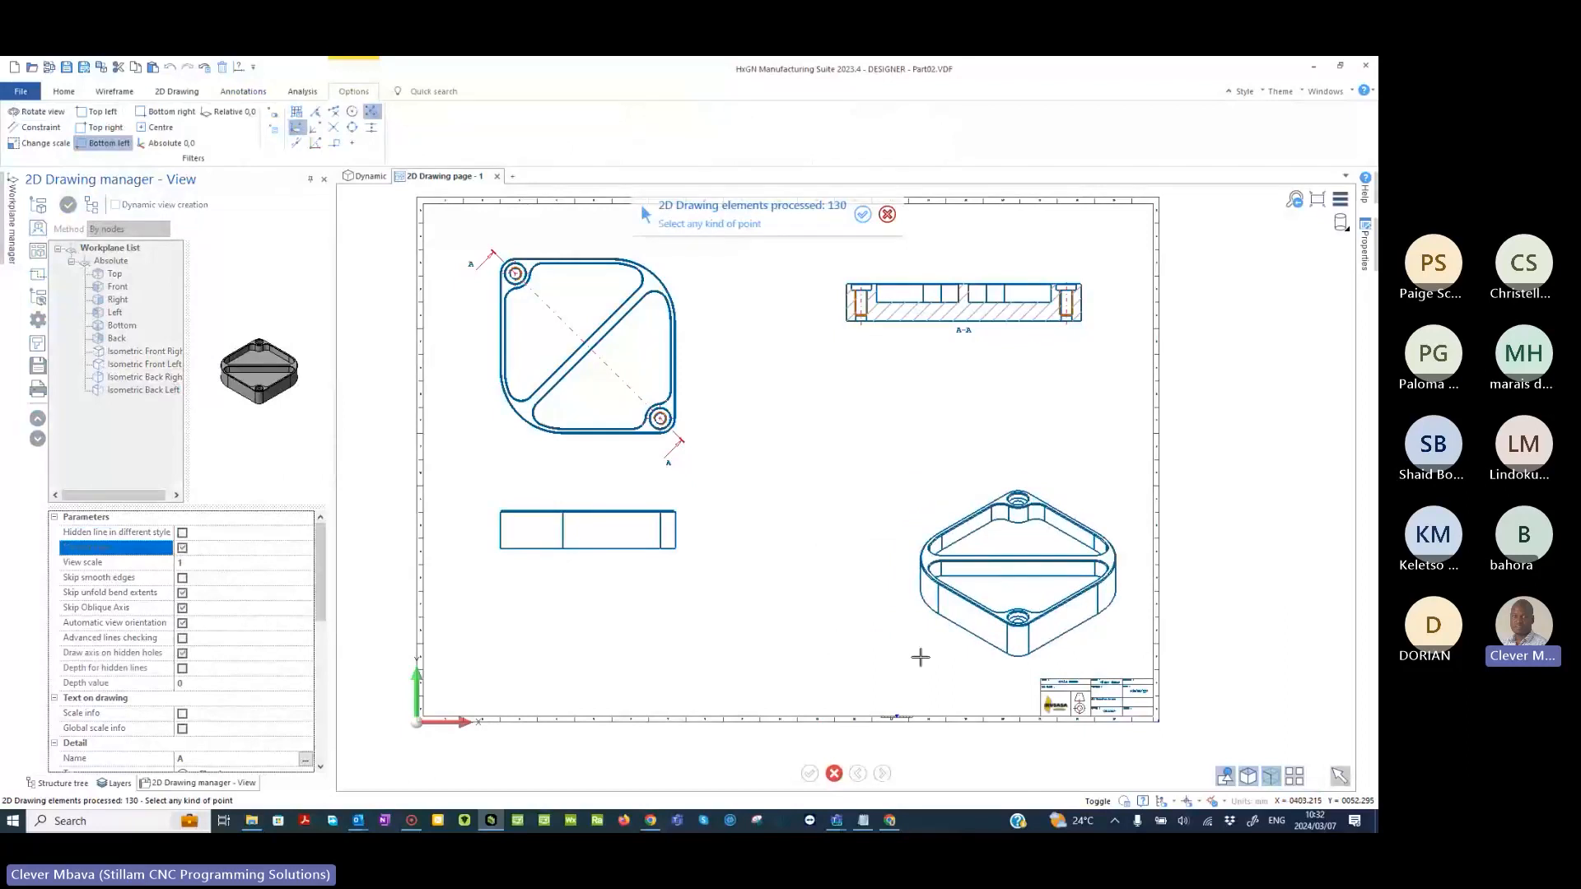
left_click(931, 660)
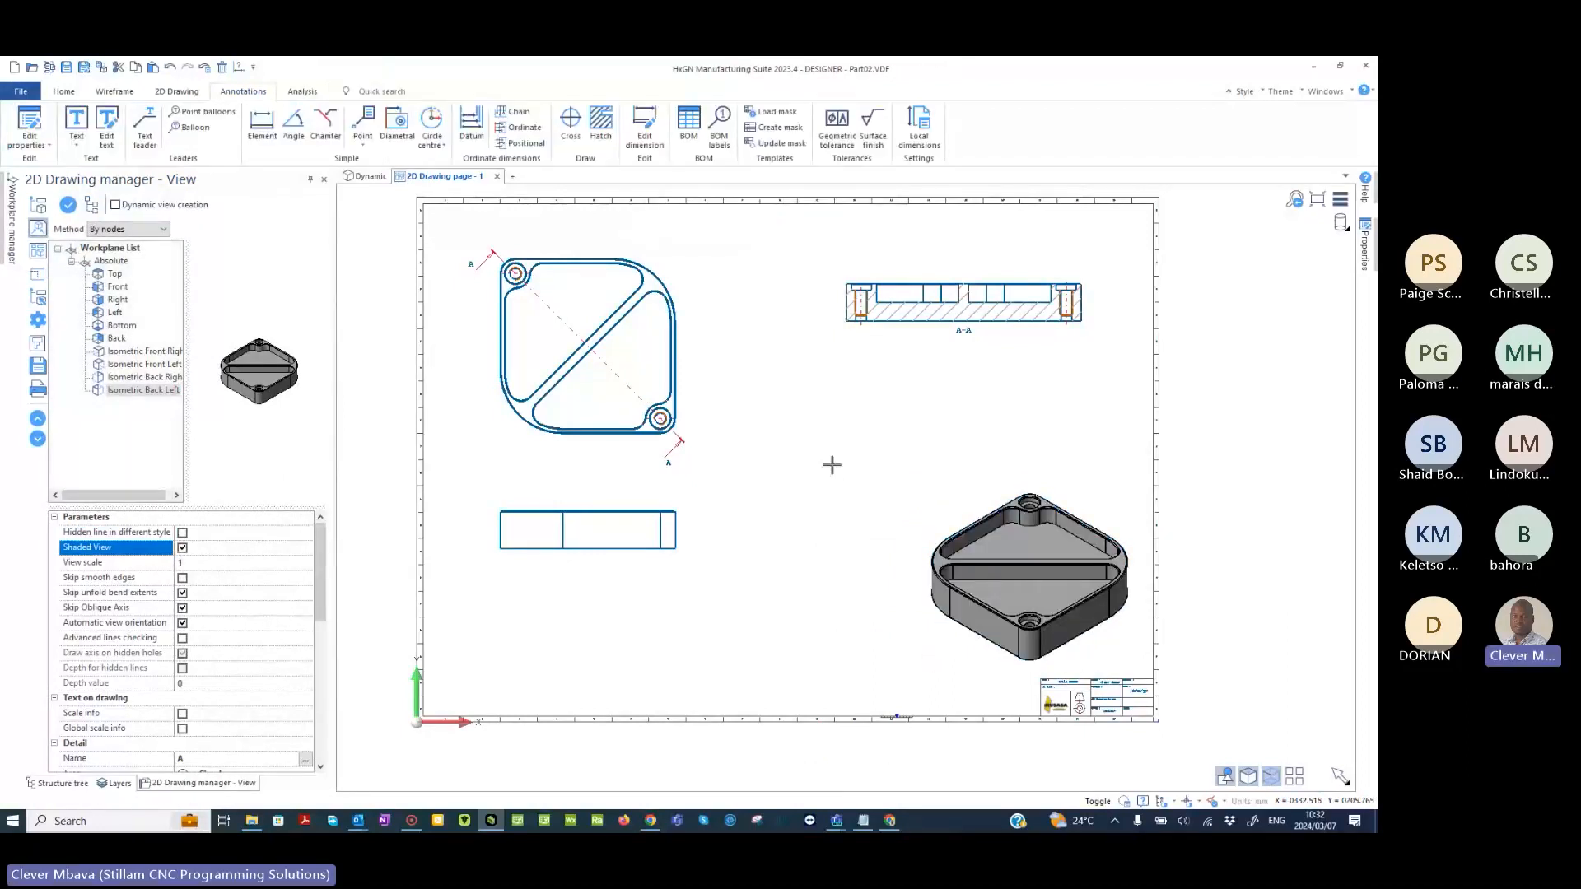
right_click(866, 488)
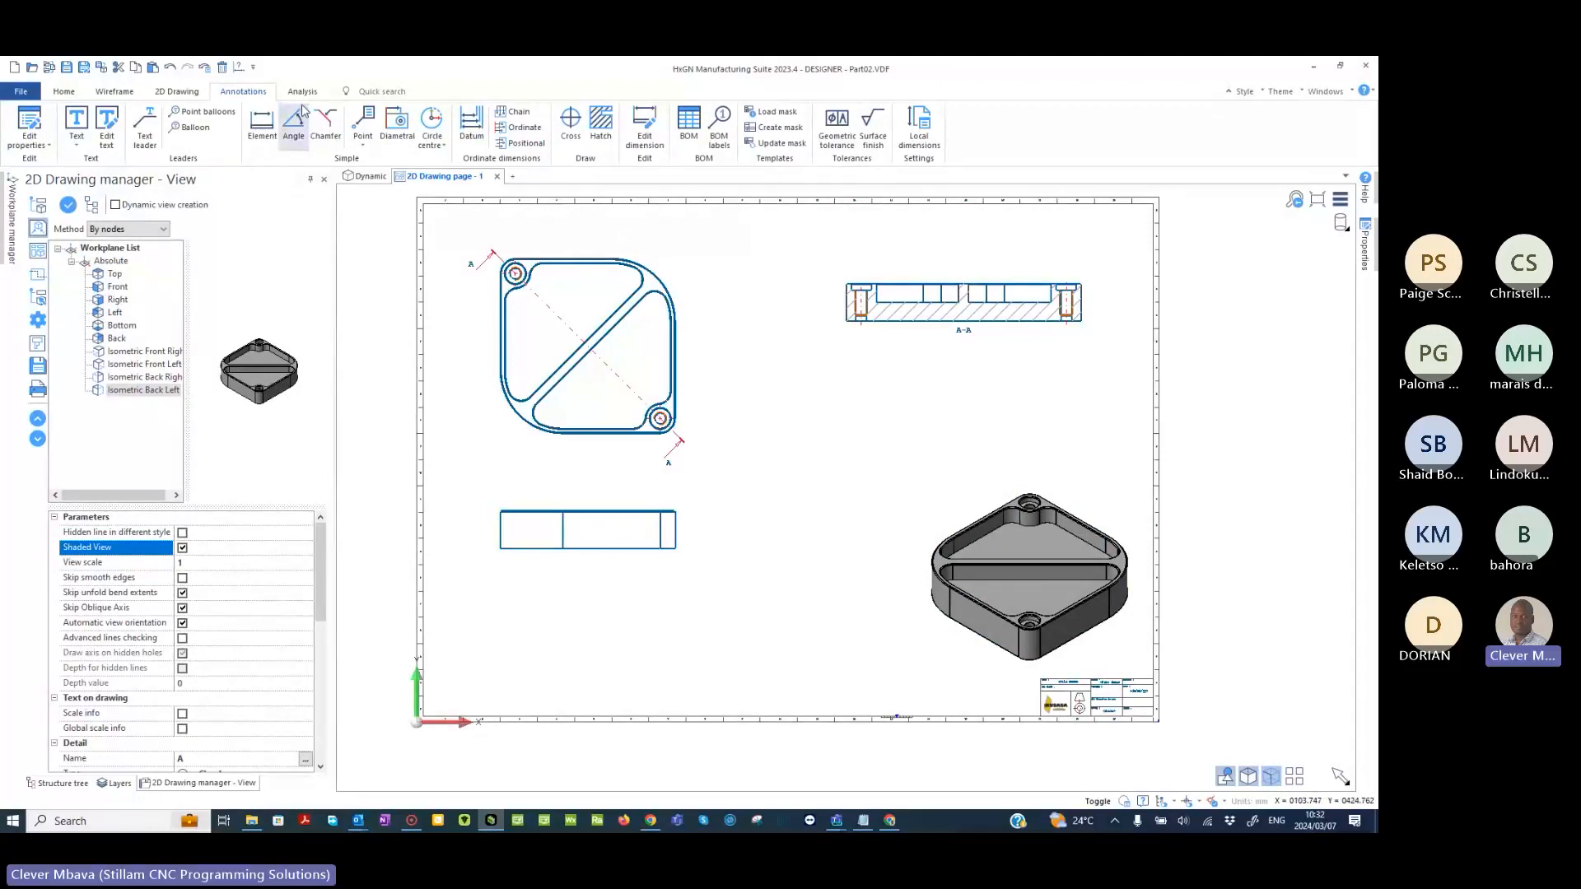
left_click(261, 128)
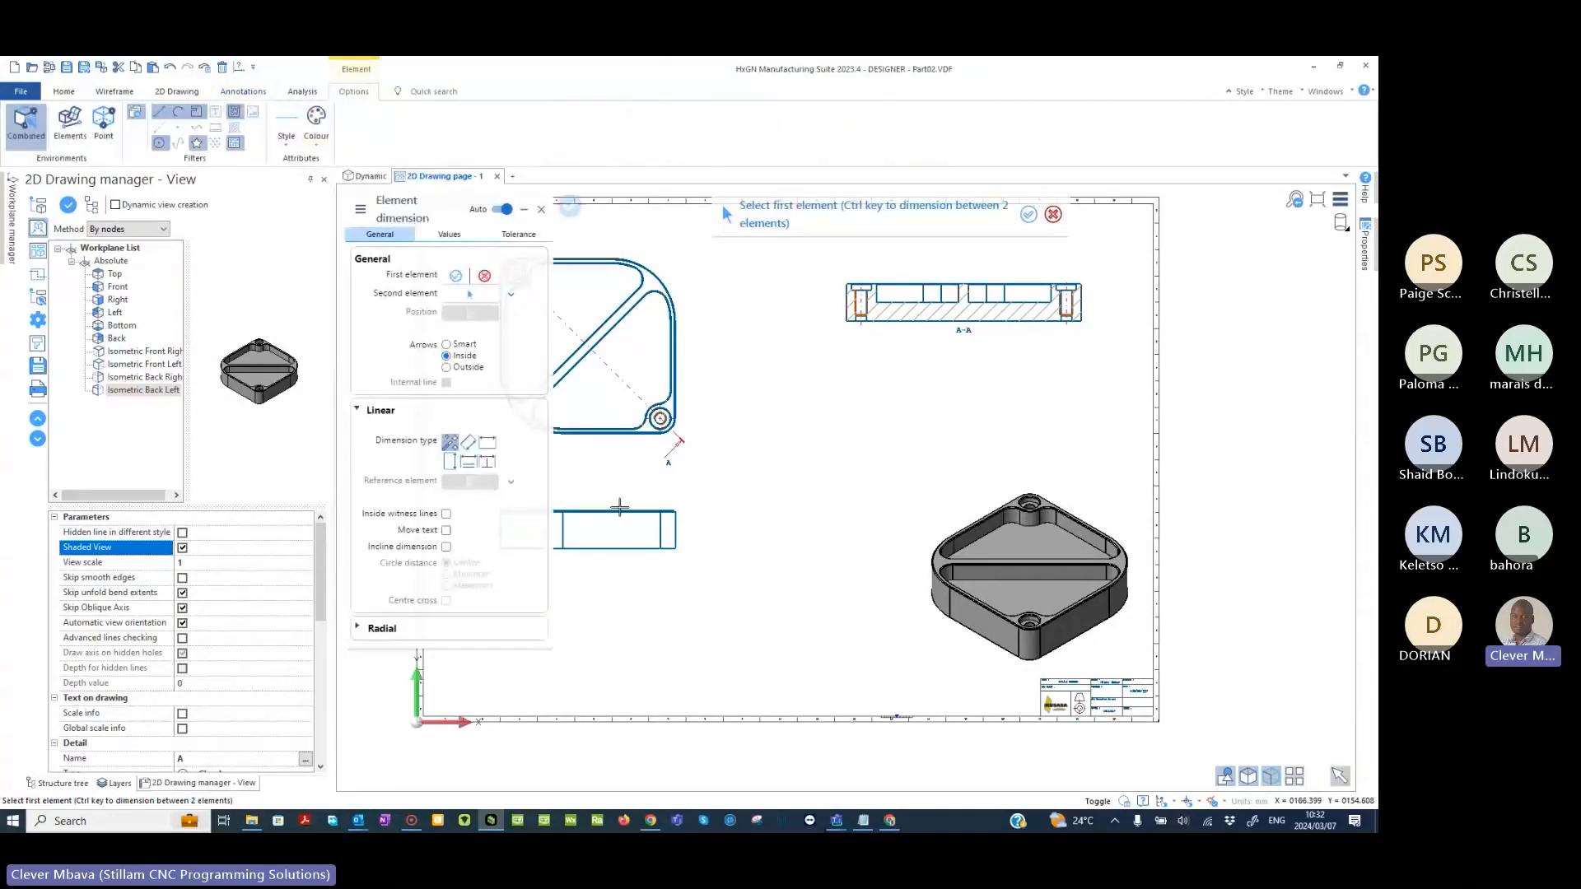
middle_click_drag(619, 506, 898, 510)
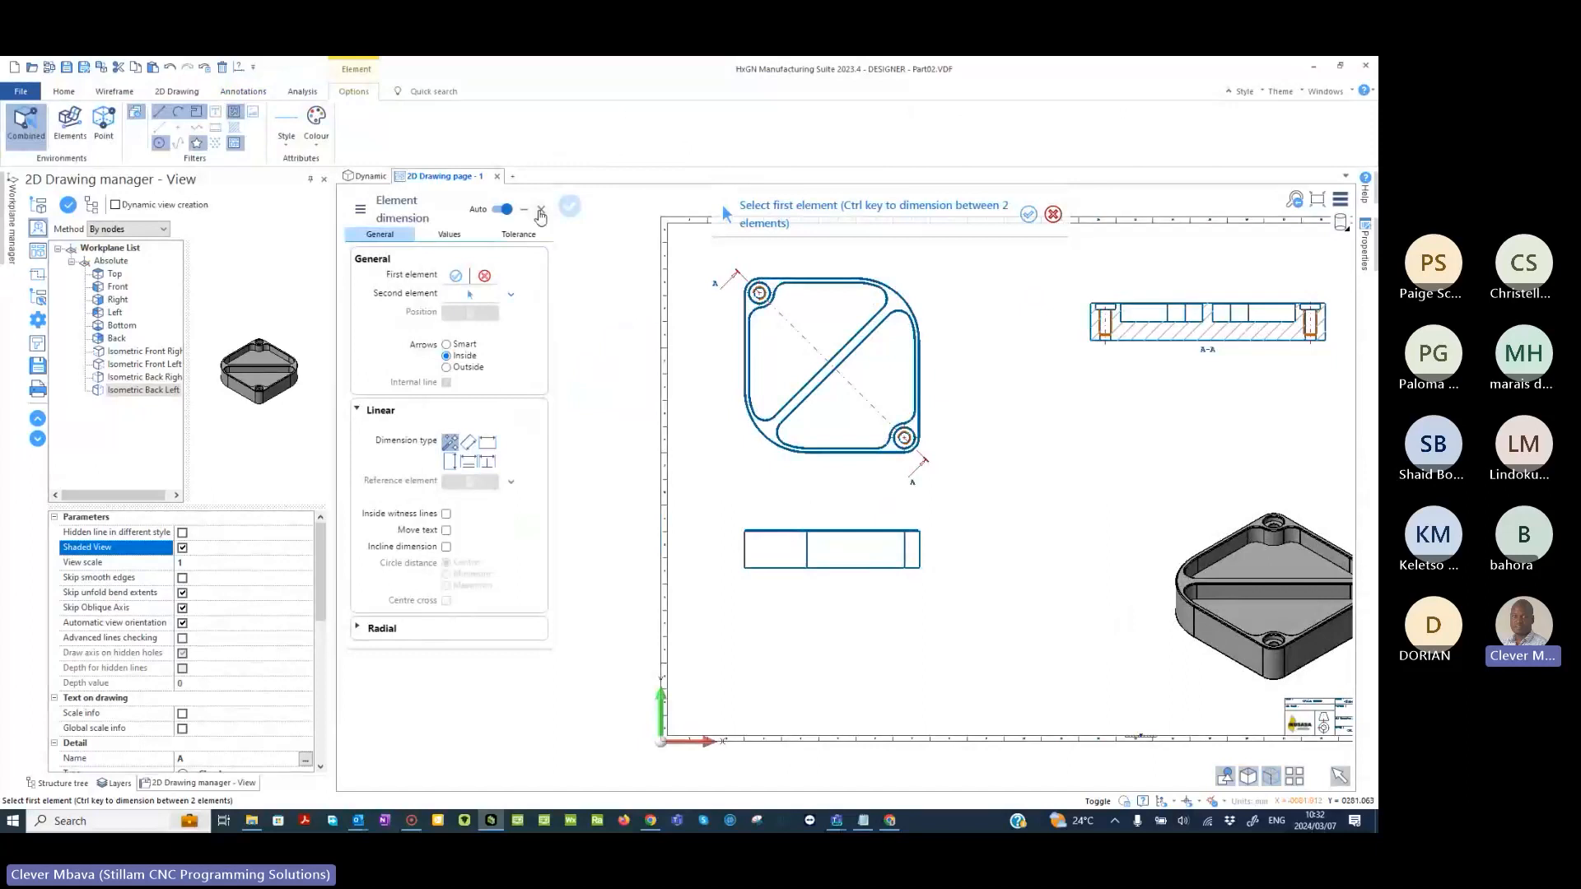
key("Escape")
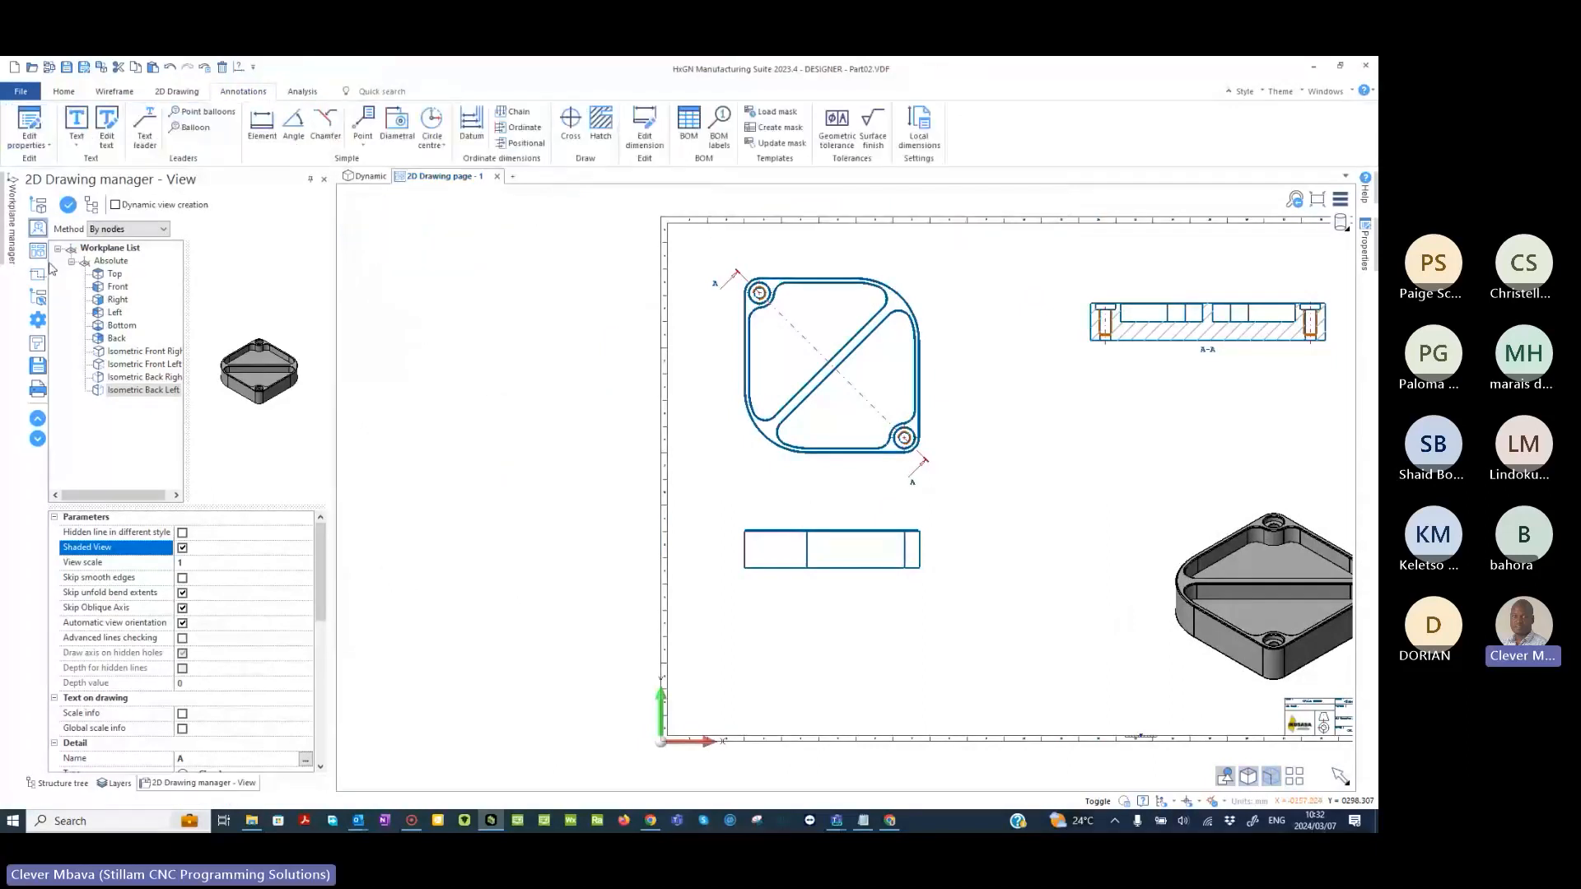
- Create horizontal section B through the middle of the top view and place it below the front view, aligned with it
left_click(37, 274)
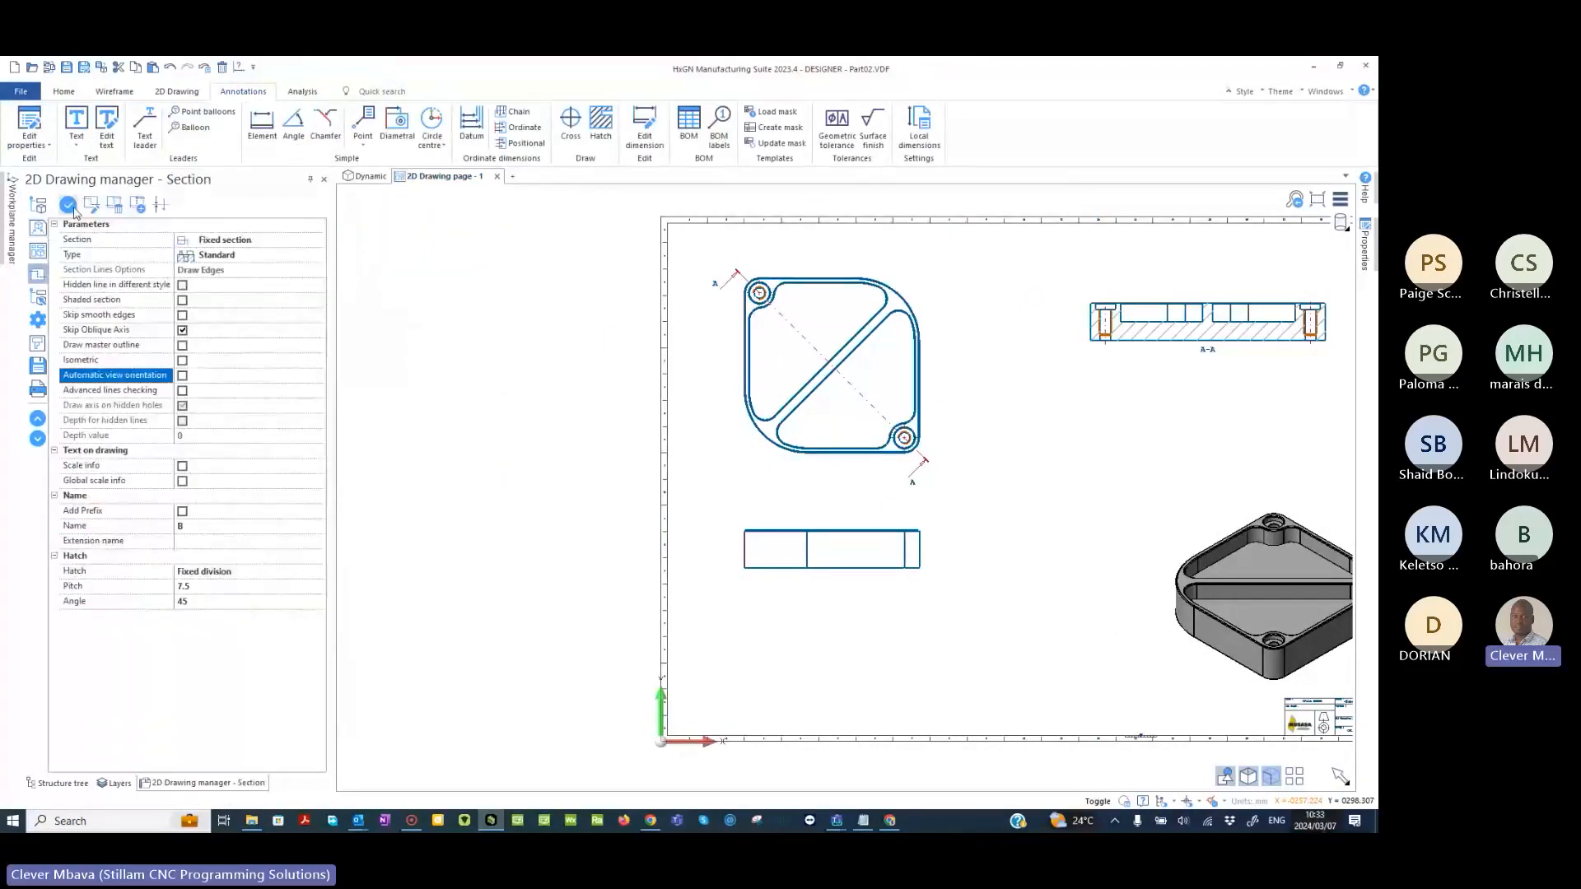
left_click(832, 368)
left_click(833, 367)
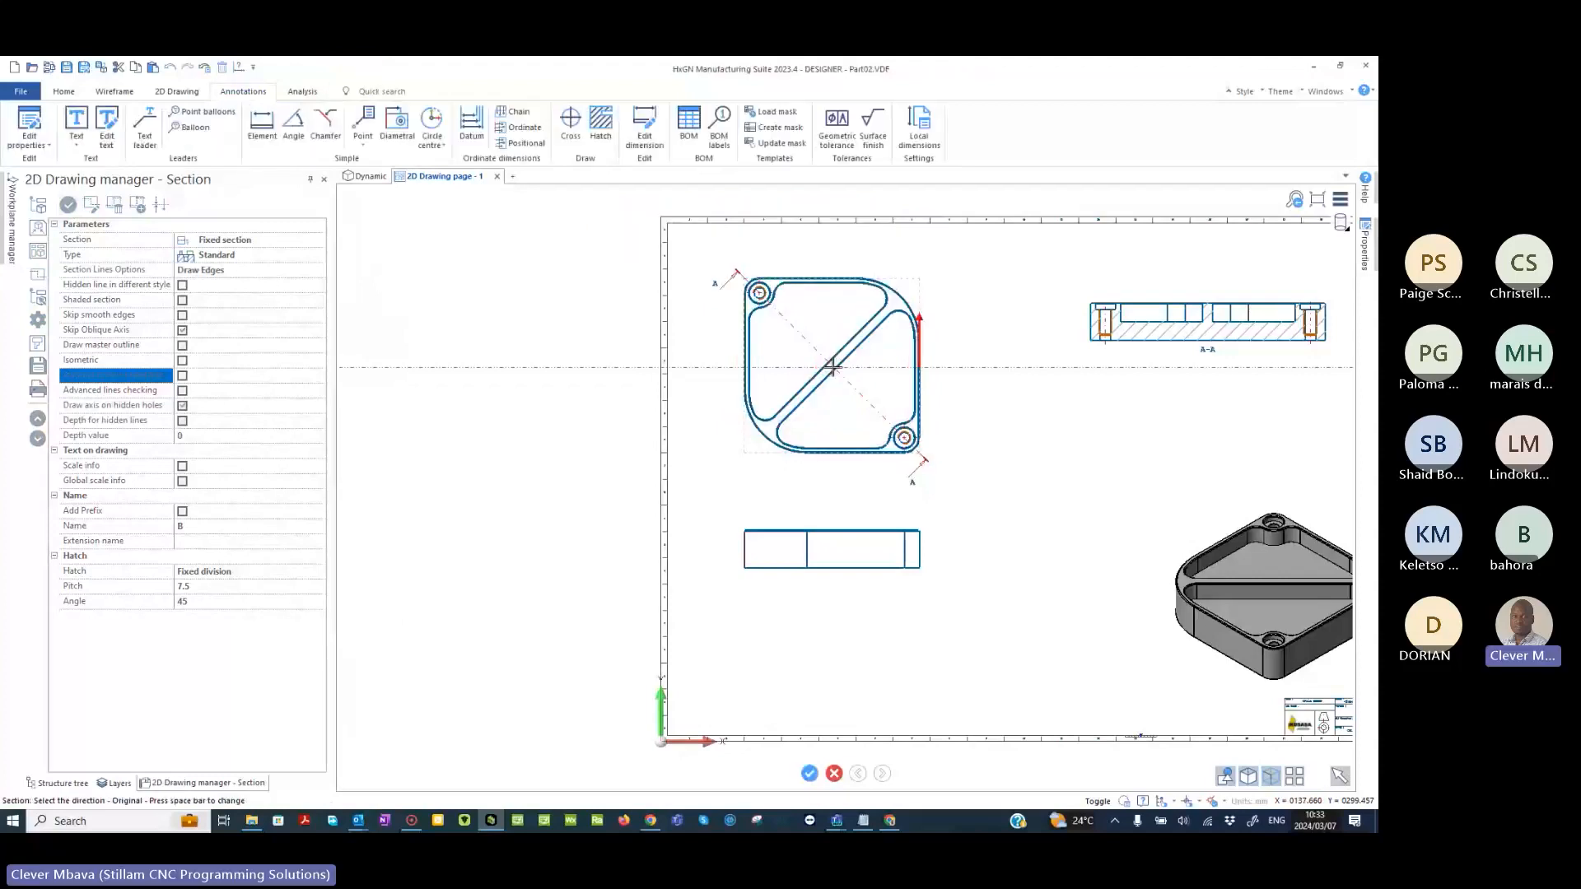
key("space")
key("space")
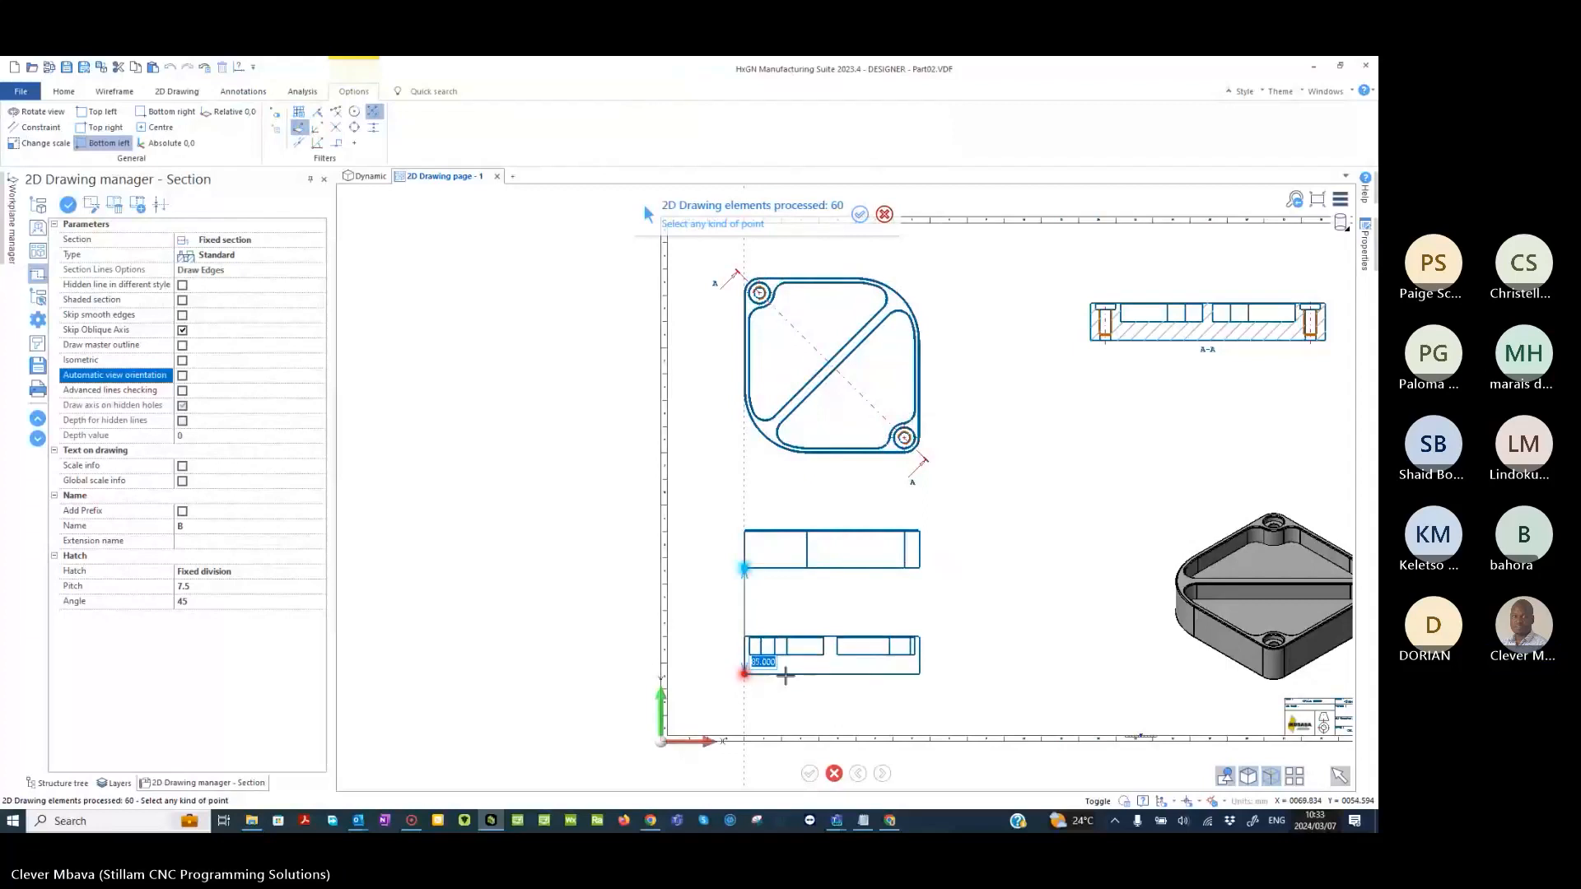
left_click(785, 676)
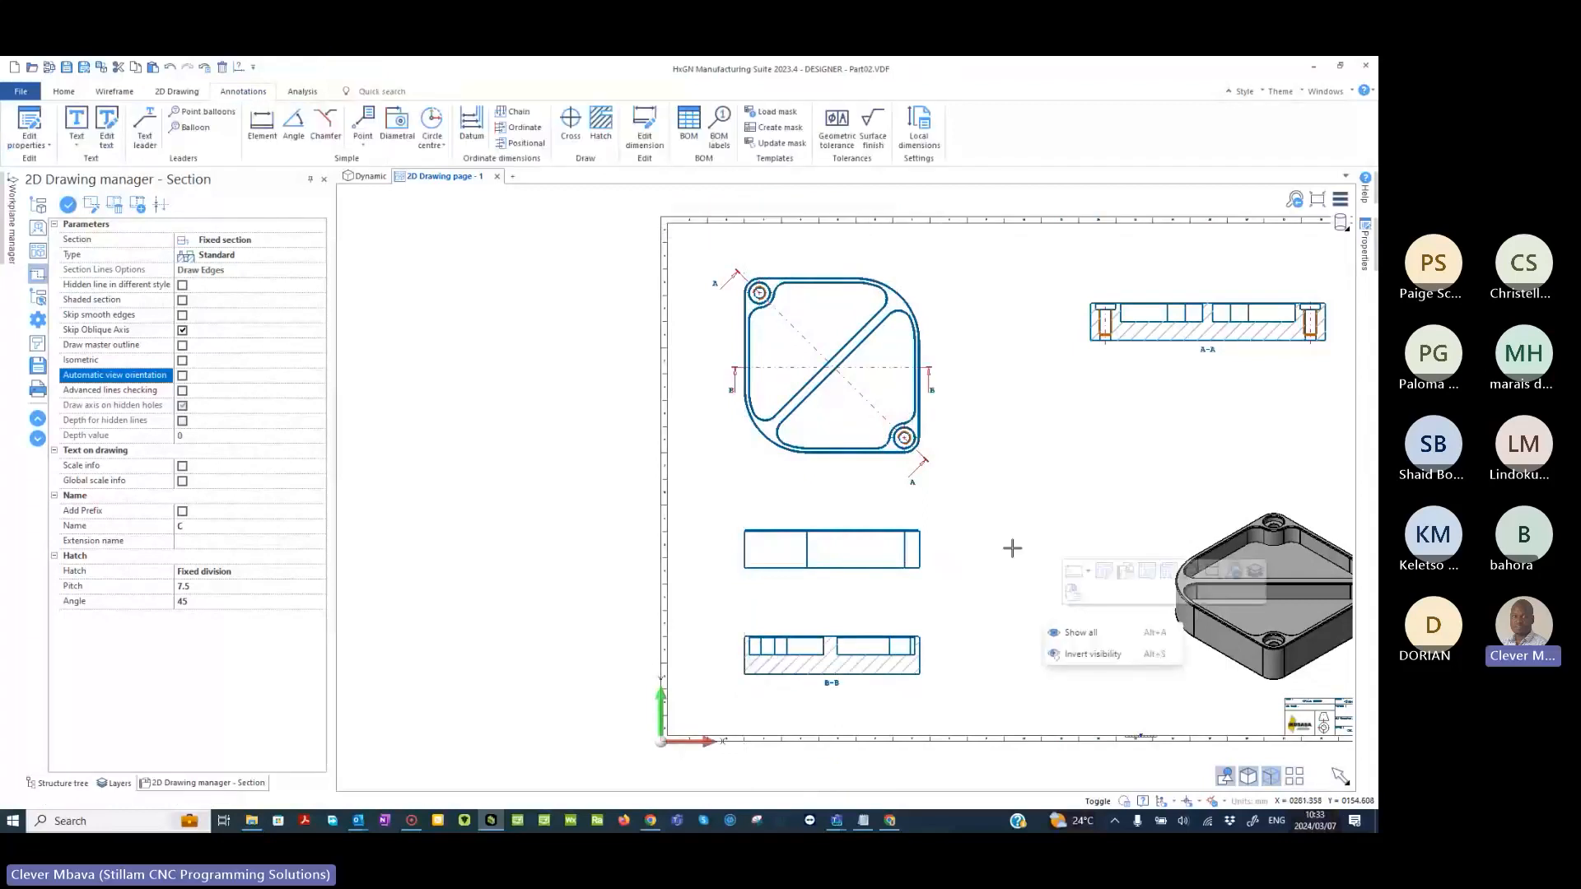
right_click(1139, 398)
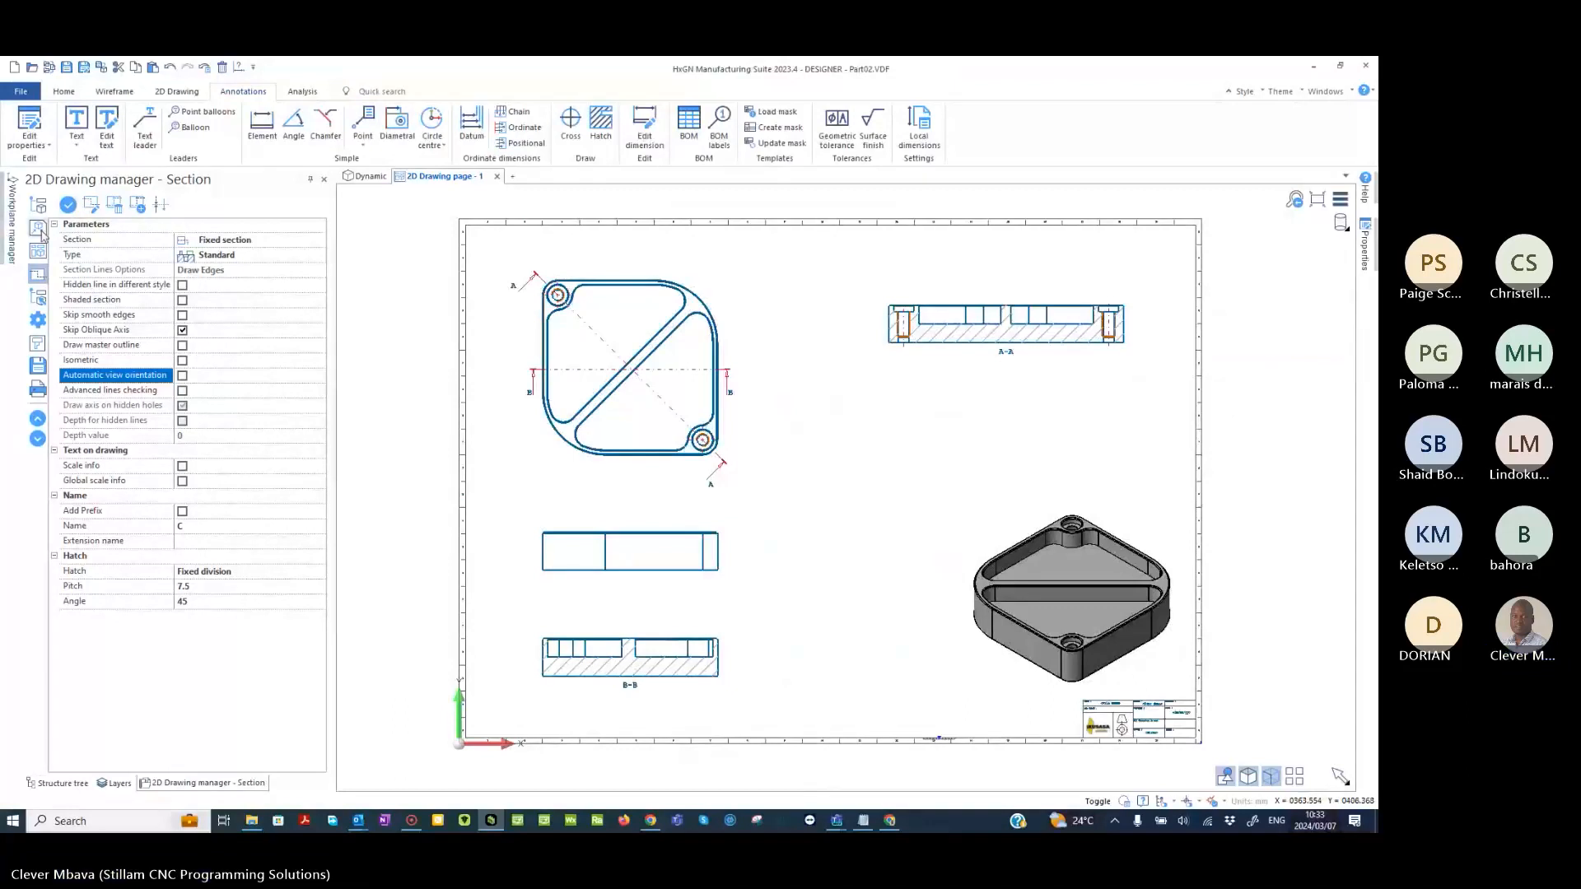
left_click(38, 230)
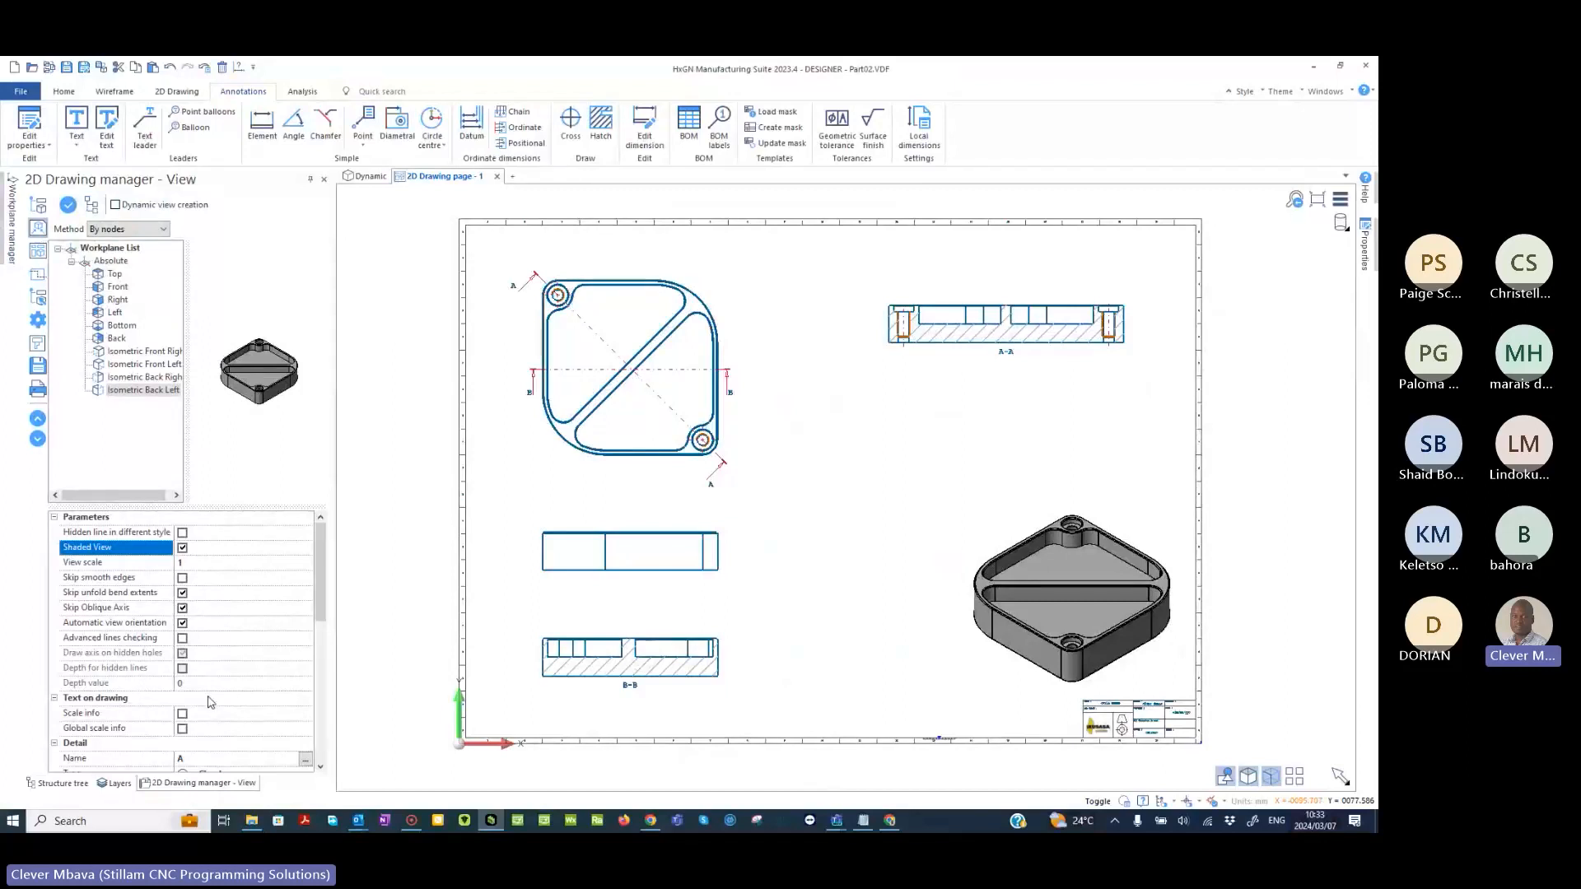
scroll(211, 702, "down", 3)
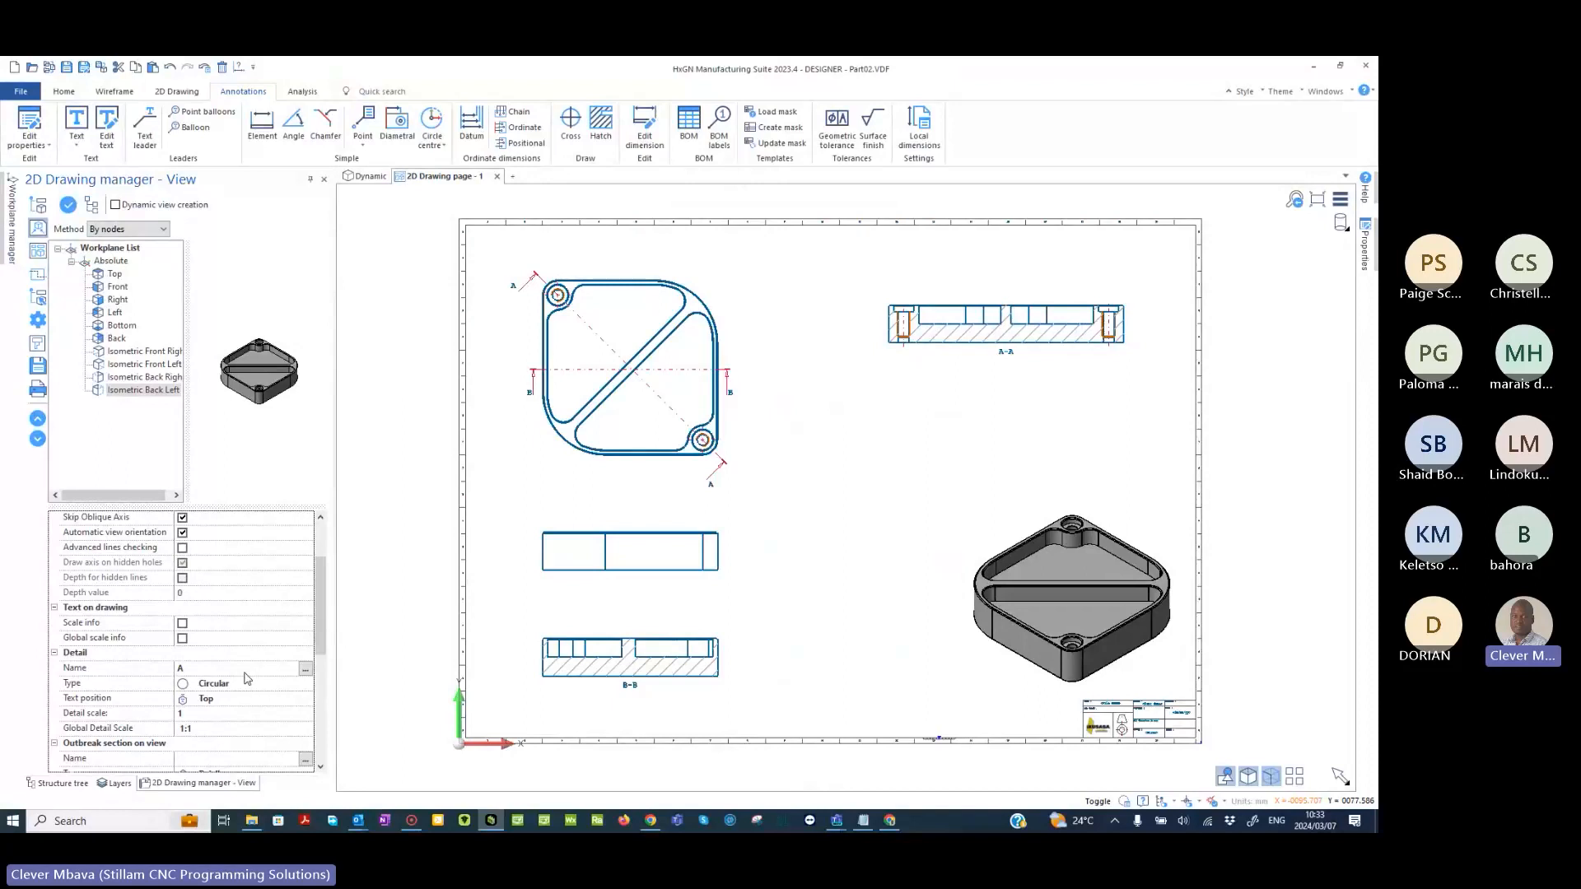
left_click(628, 646)
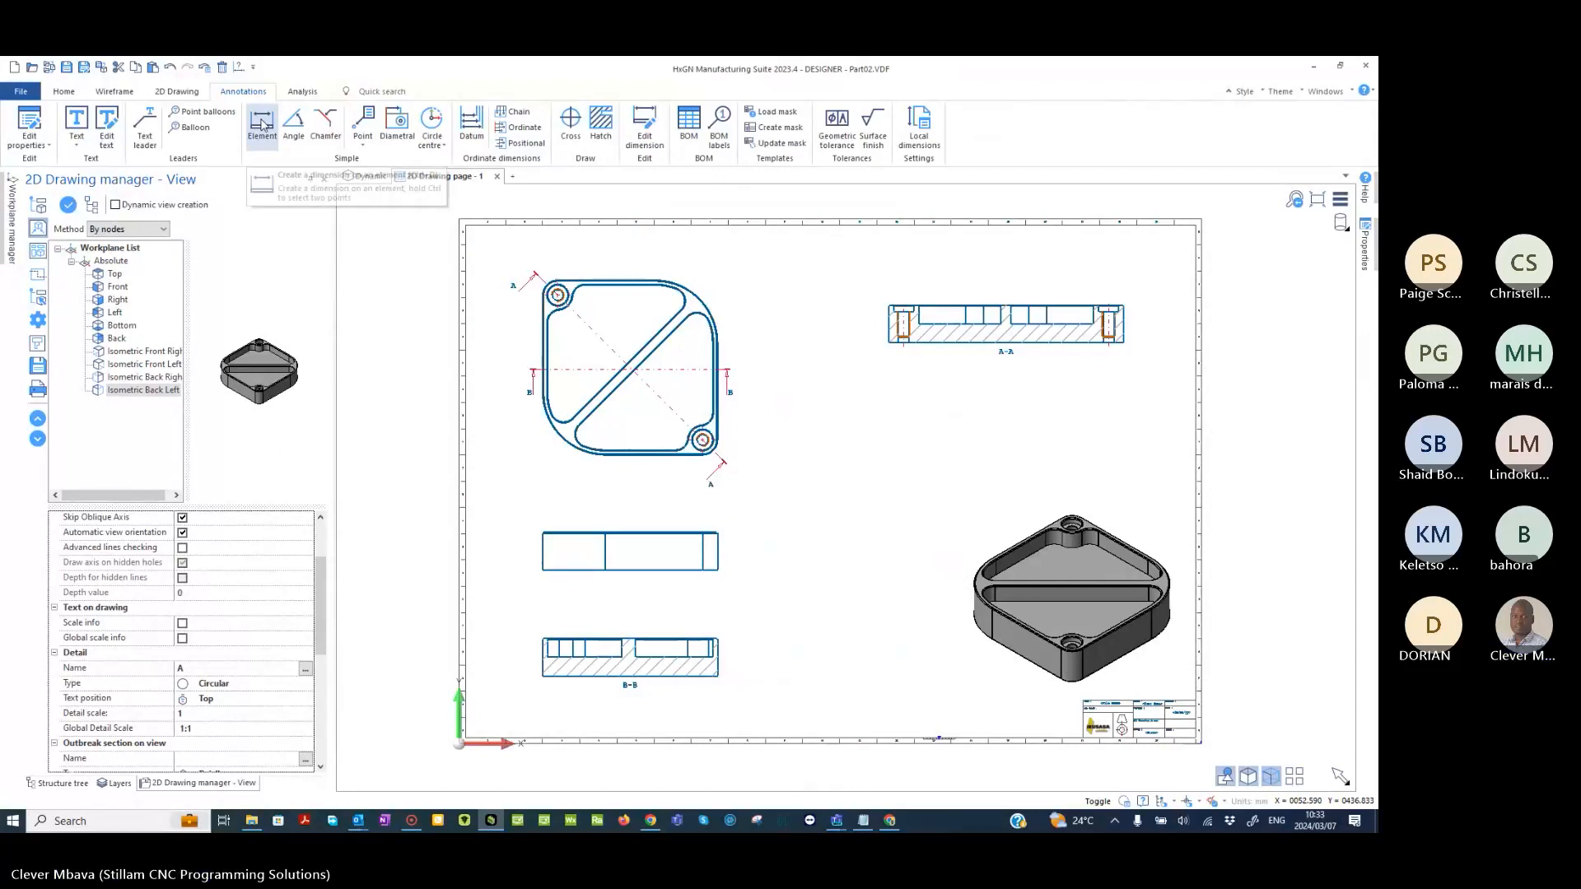
- Dimension section B-B's overall length below the view and its overall height on the left side
left_click(262, 127)
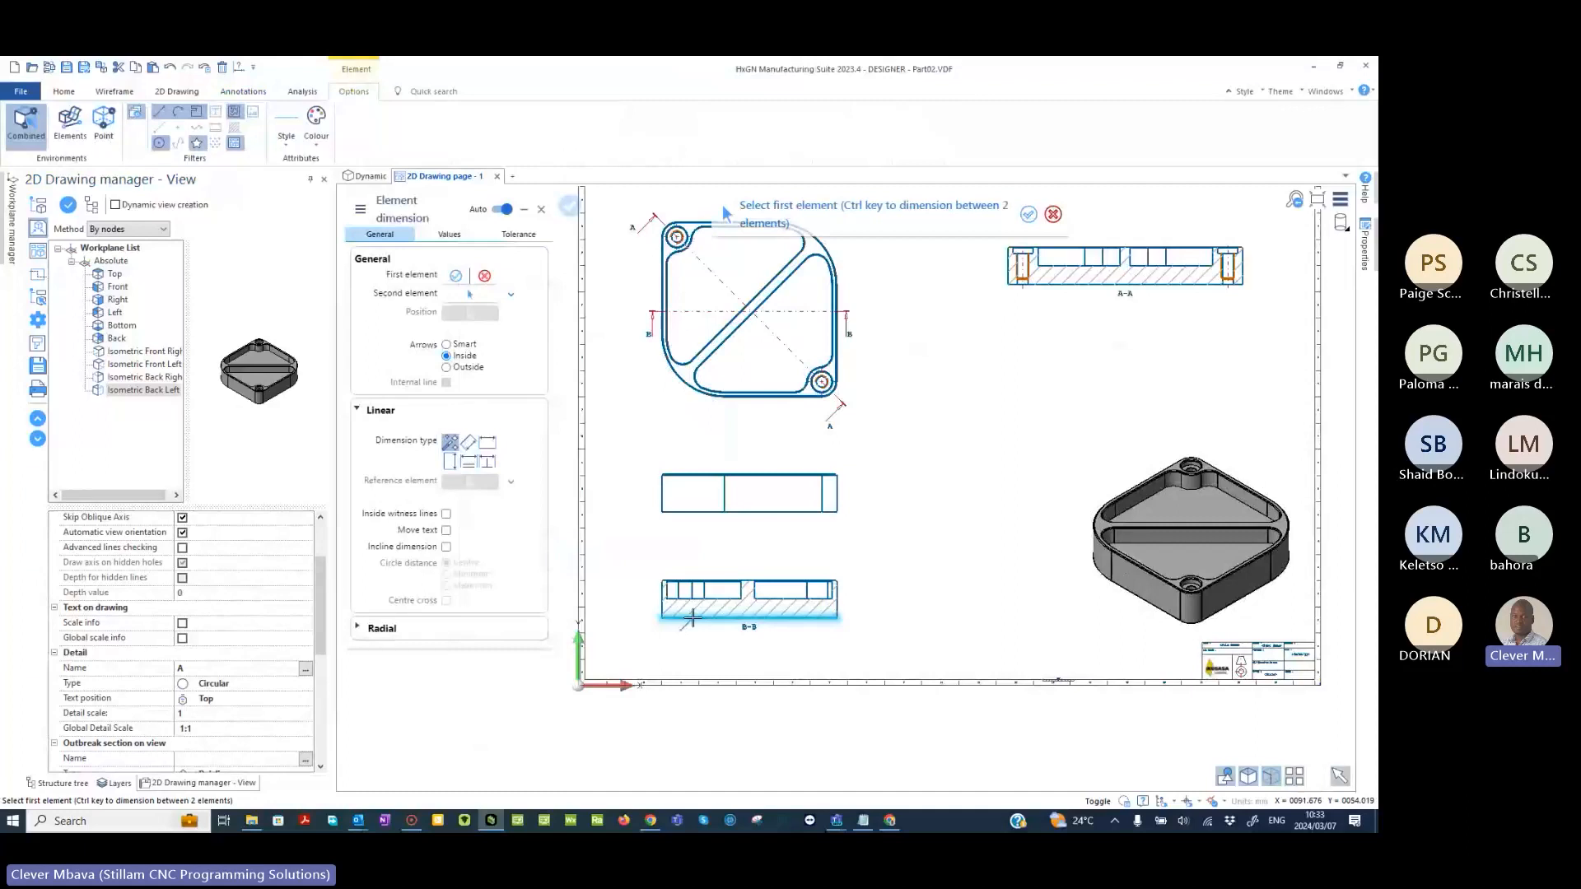
left_click(693, 617)
left_click(719, 656)
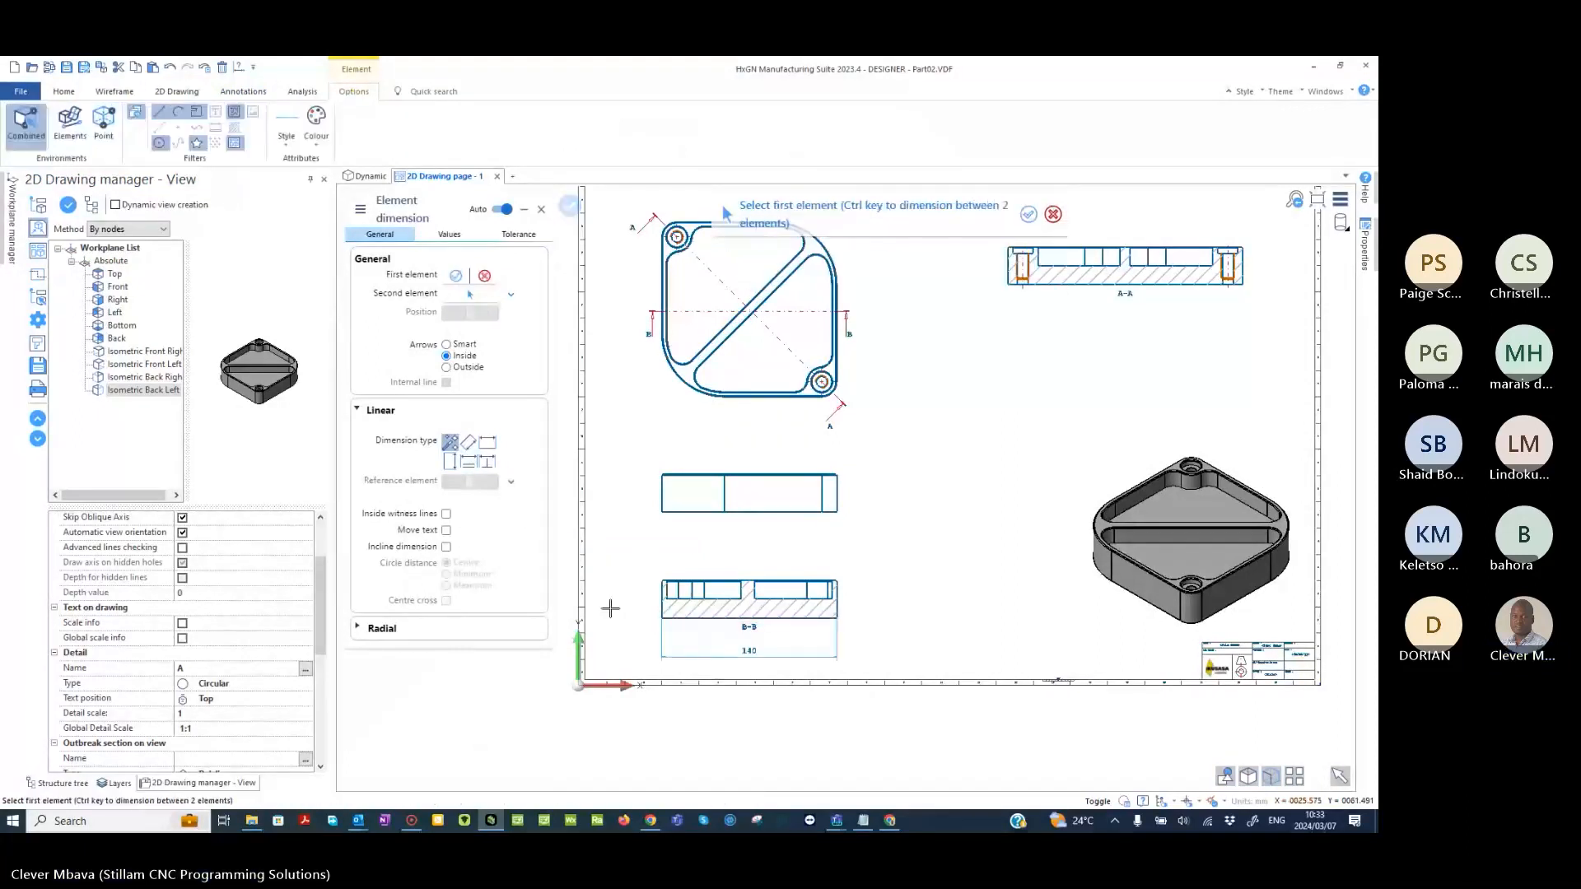
scroll(611, 608, "up", 4)
left_click(699, 615)
scroll(717, 485, "up", 5)
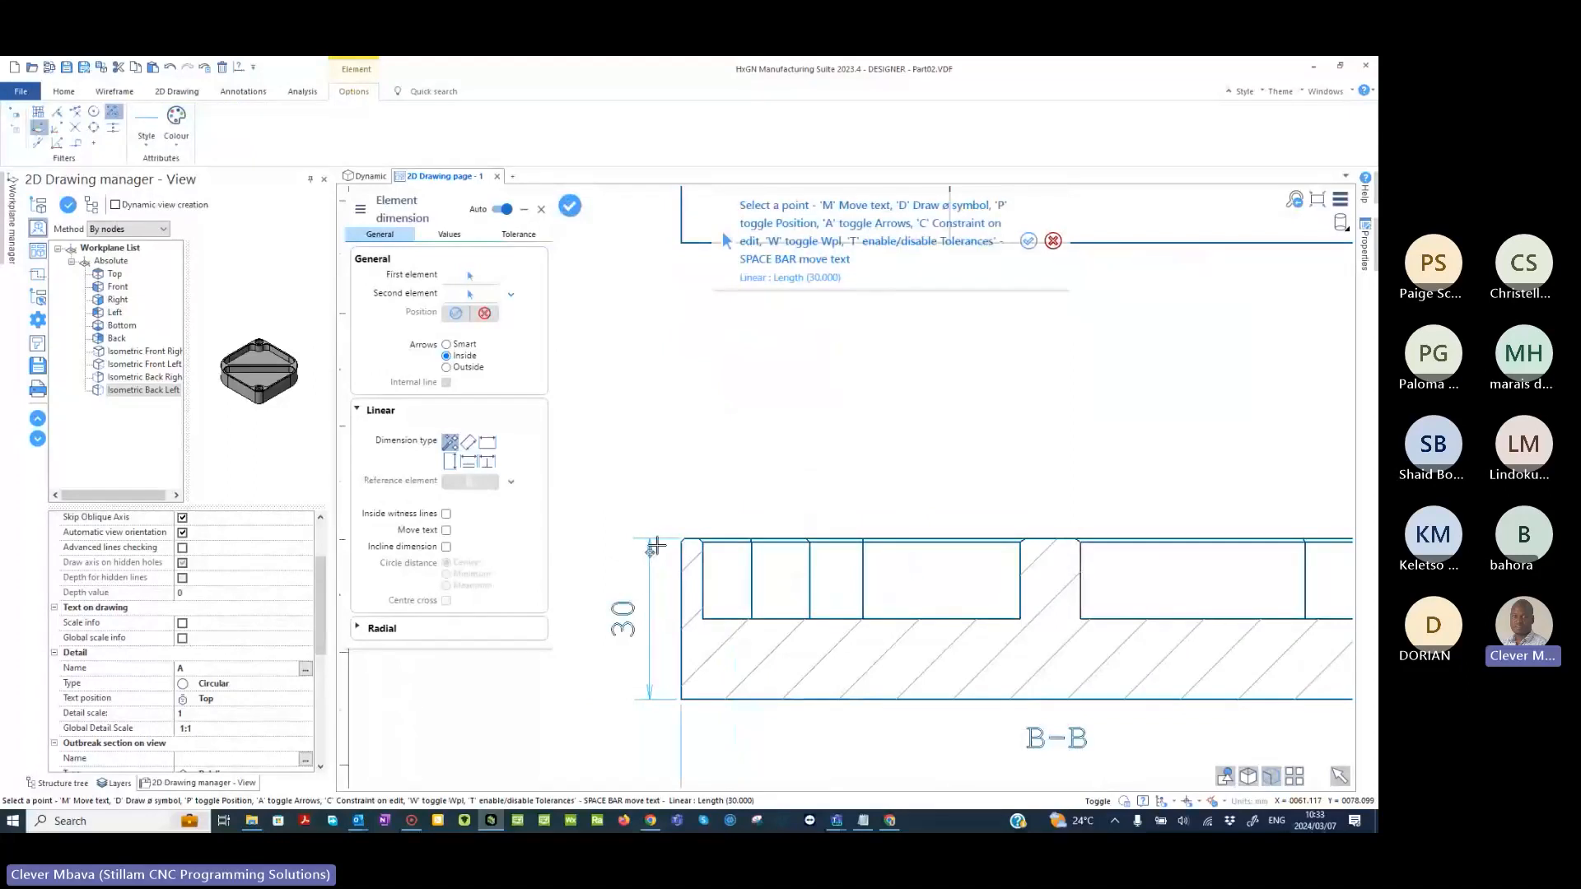
middle_click_drag(574, 630, 593, 561)
left_click(593, 561)
scroll(752, 431, "down", 3)
scroll(947, 478, "up", 2)
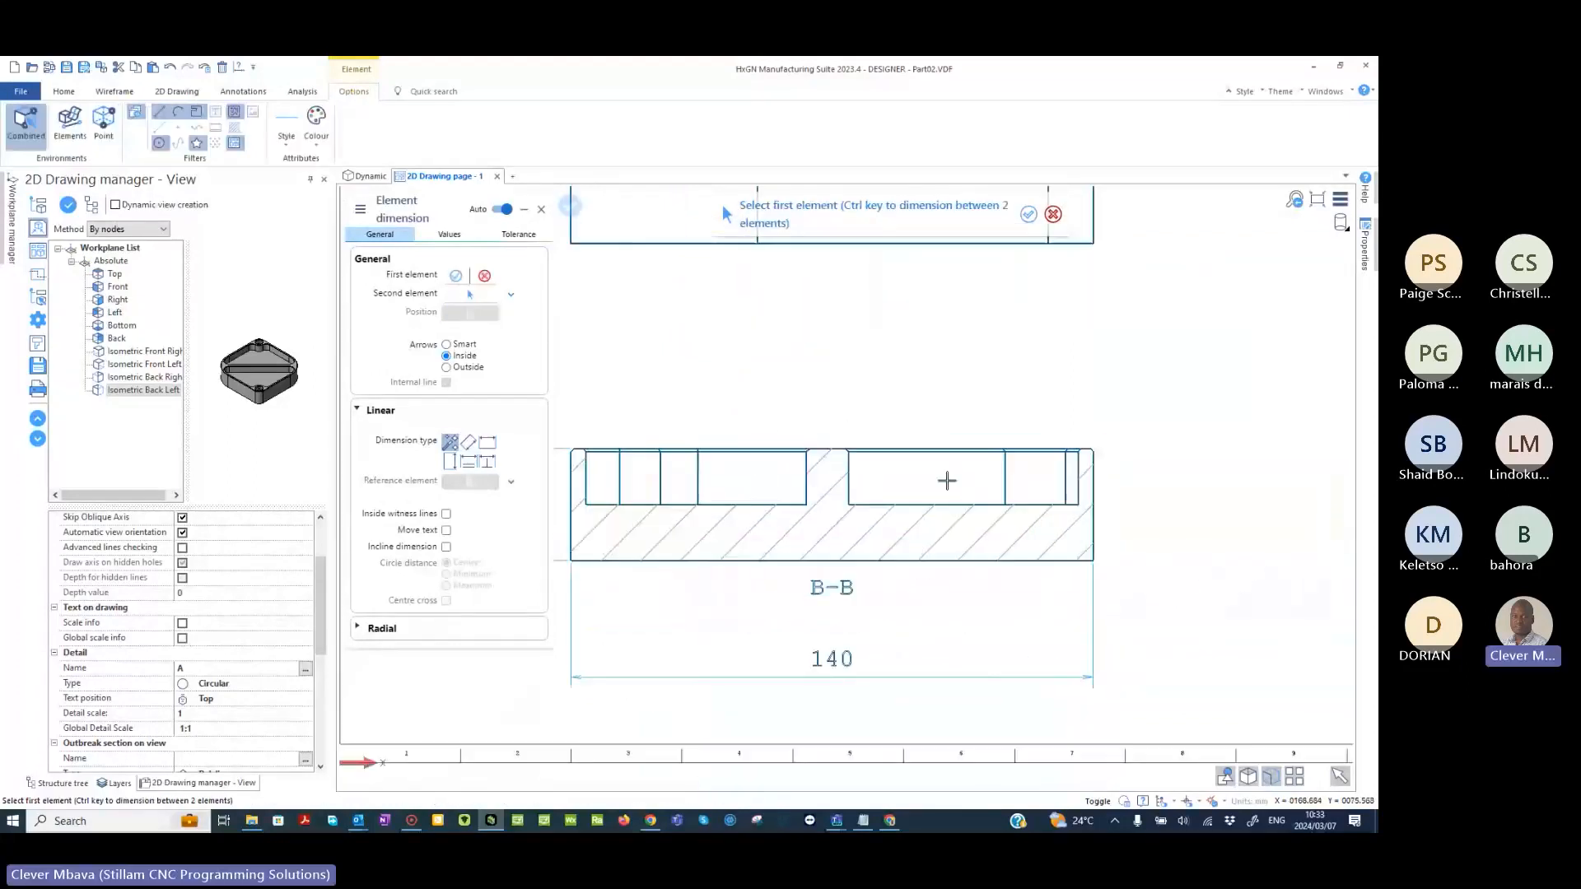
- Add a vertical dimension for the pocket depth beside section B-B's central rib, placing its text above the view
scroll(864, 427, "down", 2)
scroll(779, 372, "down", 3)
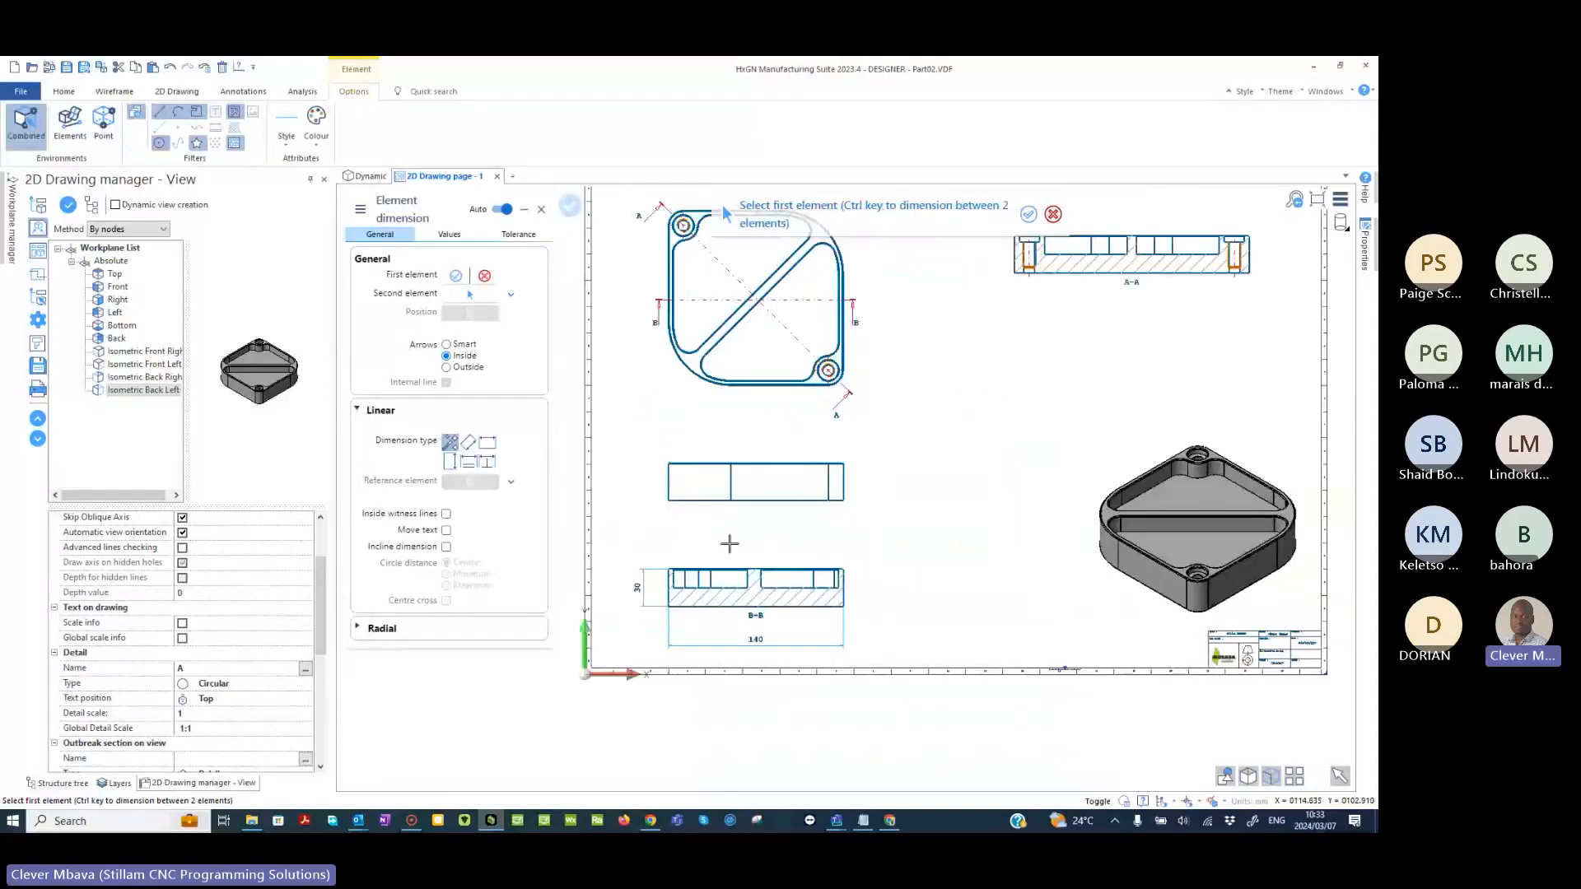
scroll(729, 543, "up", 5)
left_click(945, 478)
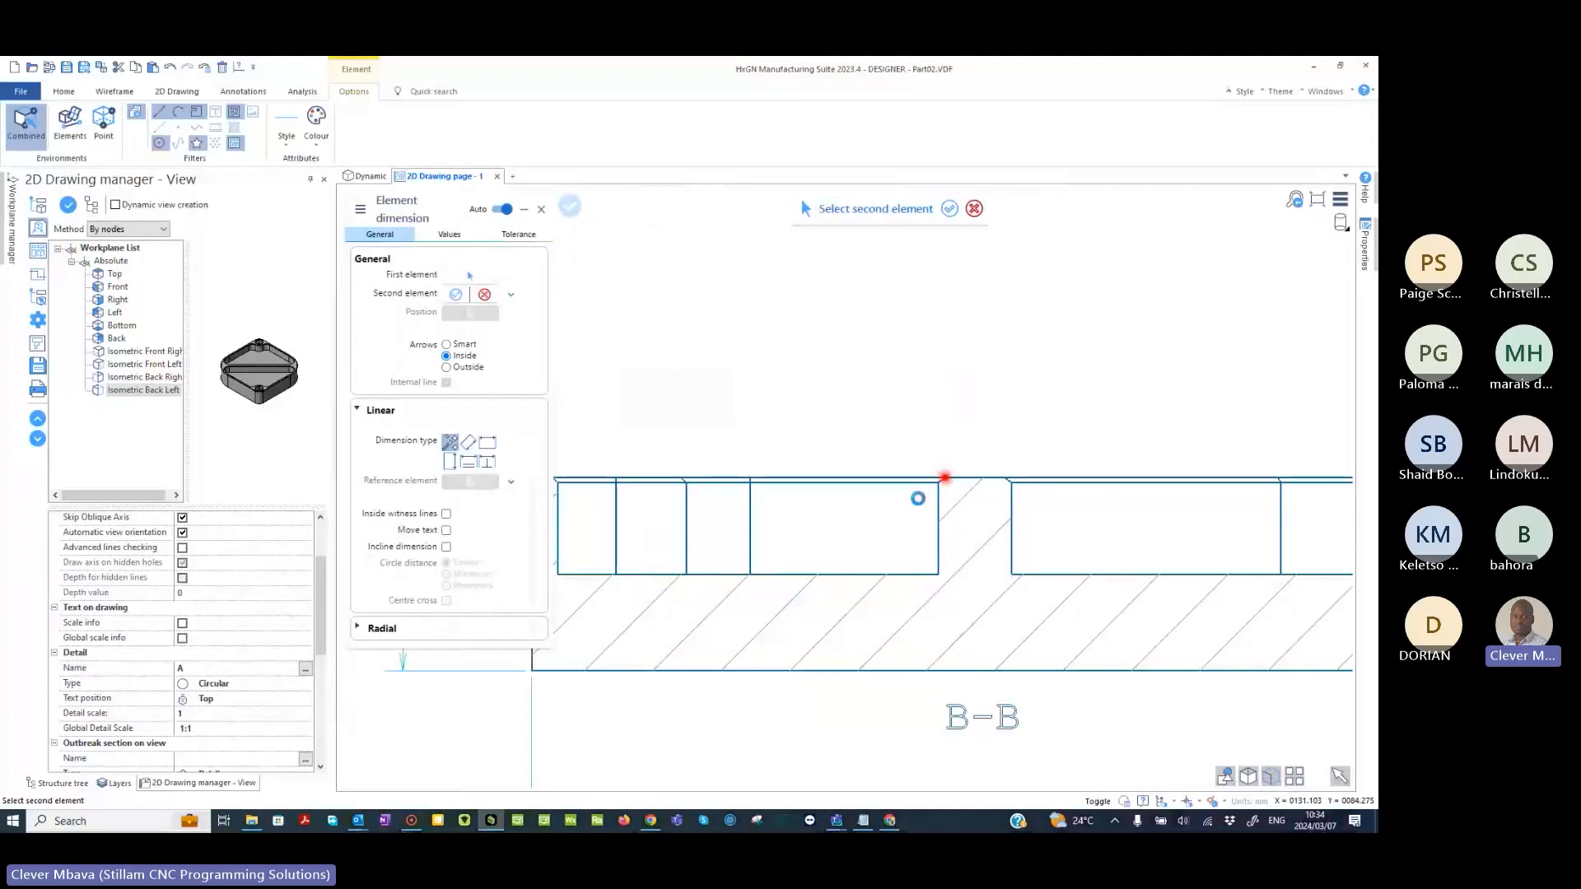
left_click(917, 498)
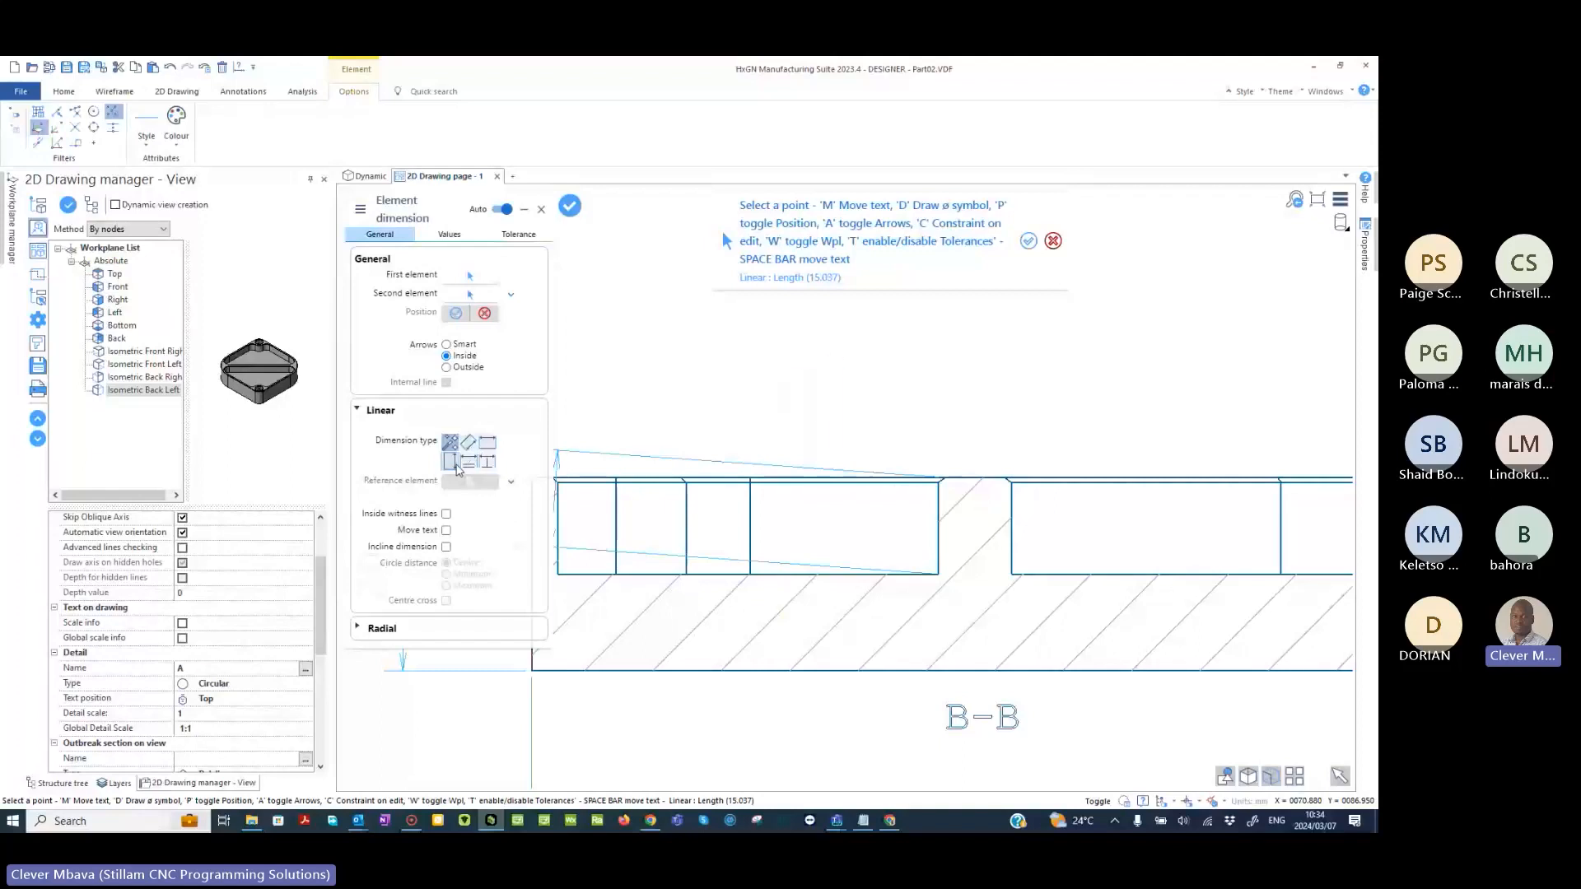
left_click(456, 467)
left_click(832, 364)
scroll(909, 498, "down", 5)
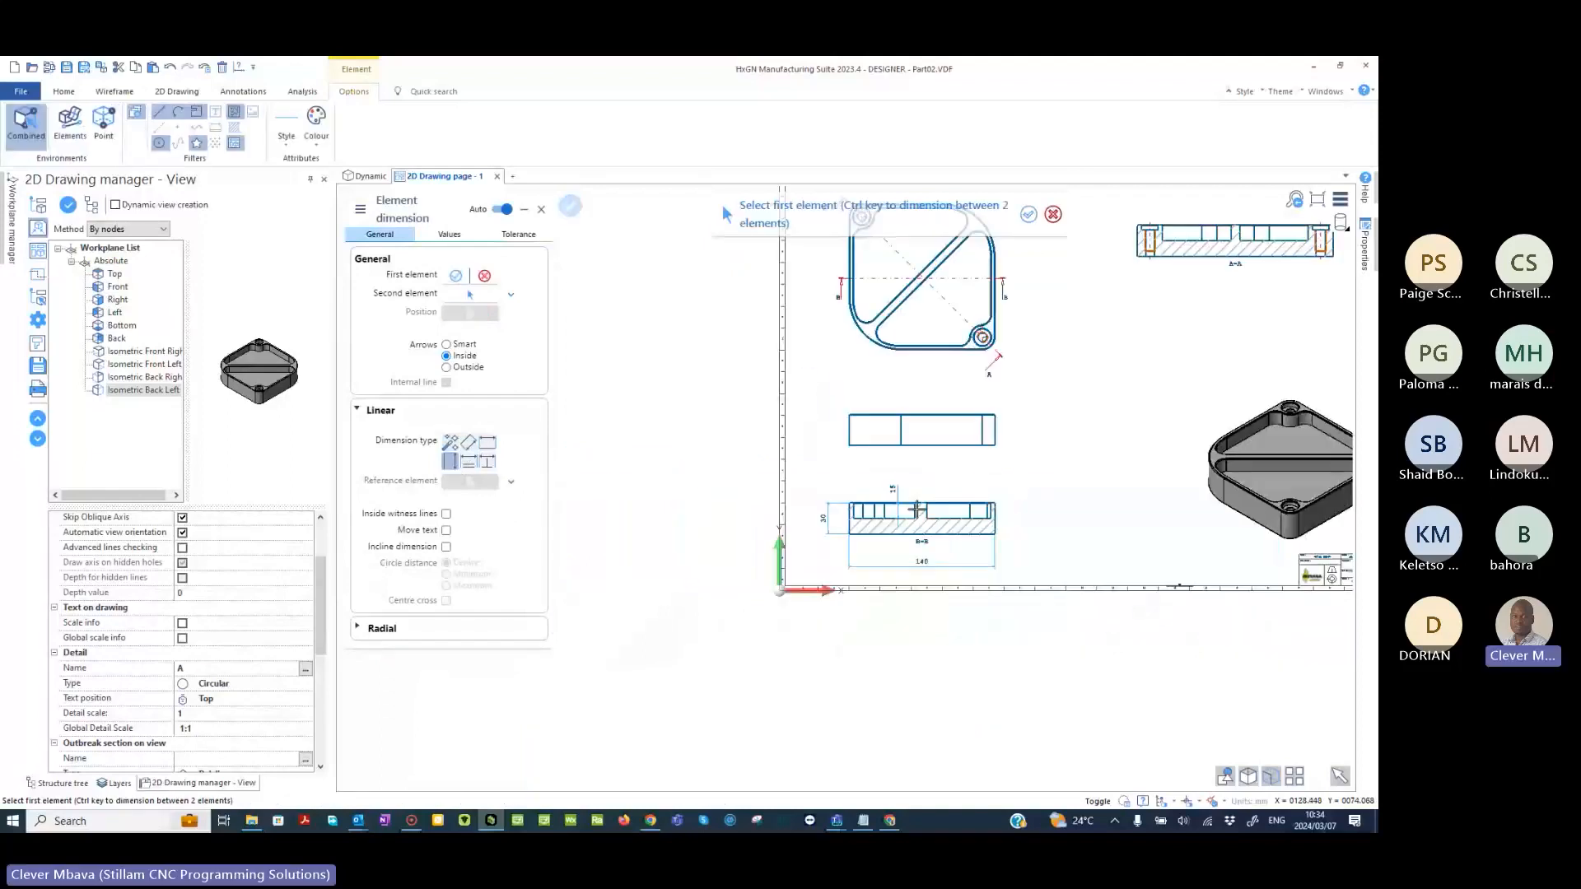
- Add a text leader to the top view's lower-right threaded hole and place the hole callout below section A-A
middle_click_drag(916, 509, 757, 581)
scroll(758, 582, "up", 1)
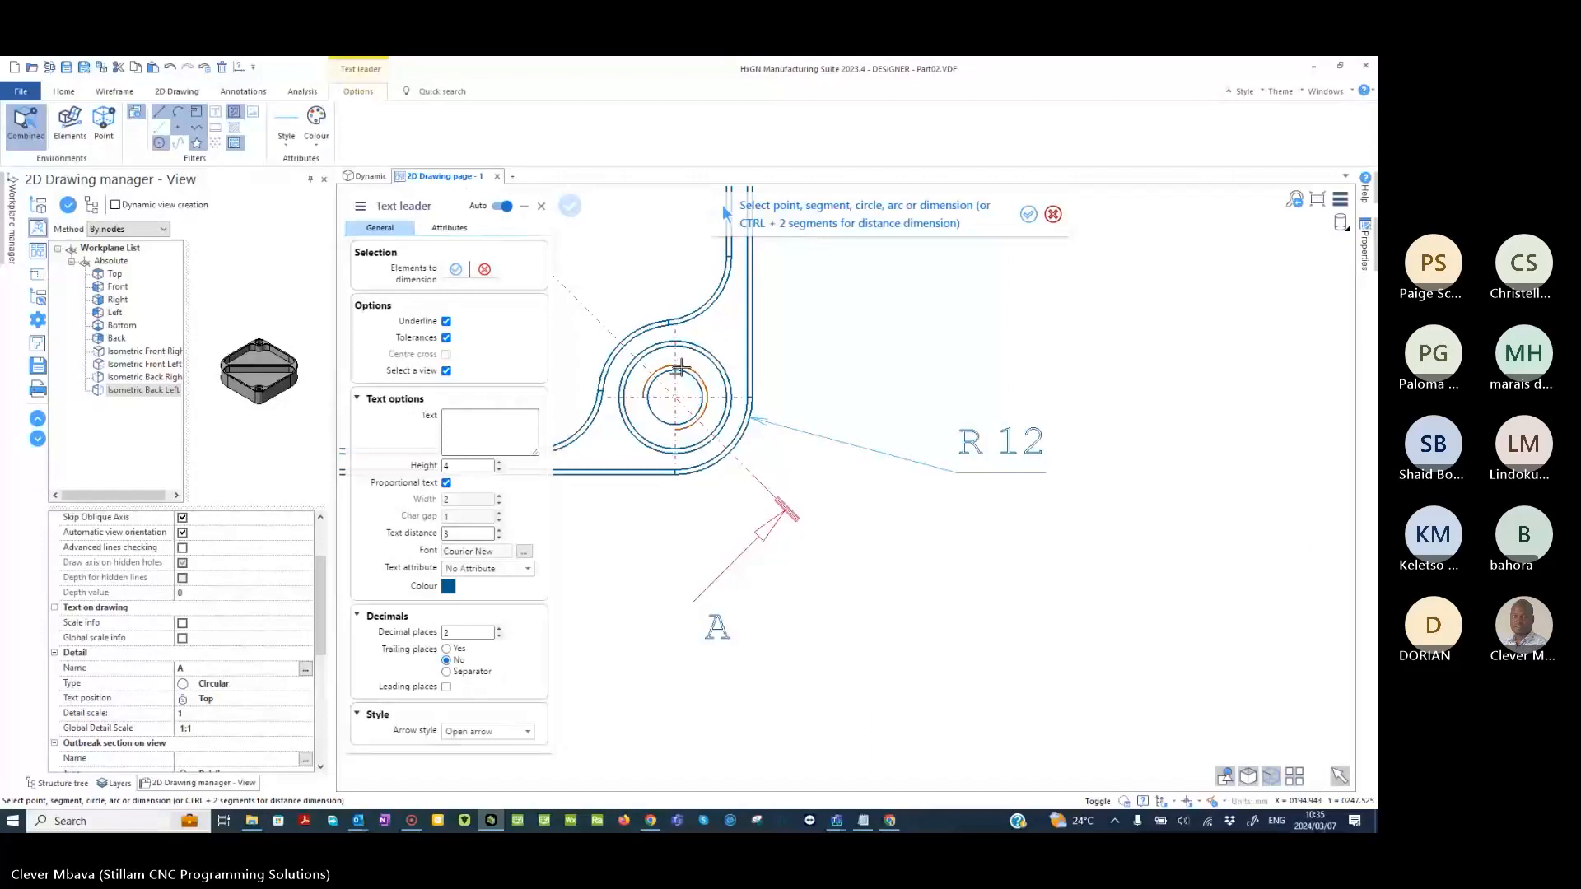
scroll(680, 368, "up", 3)
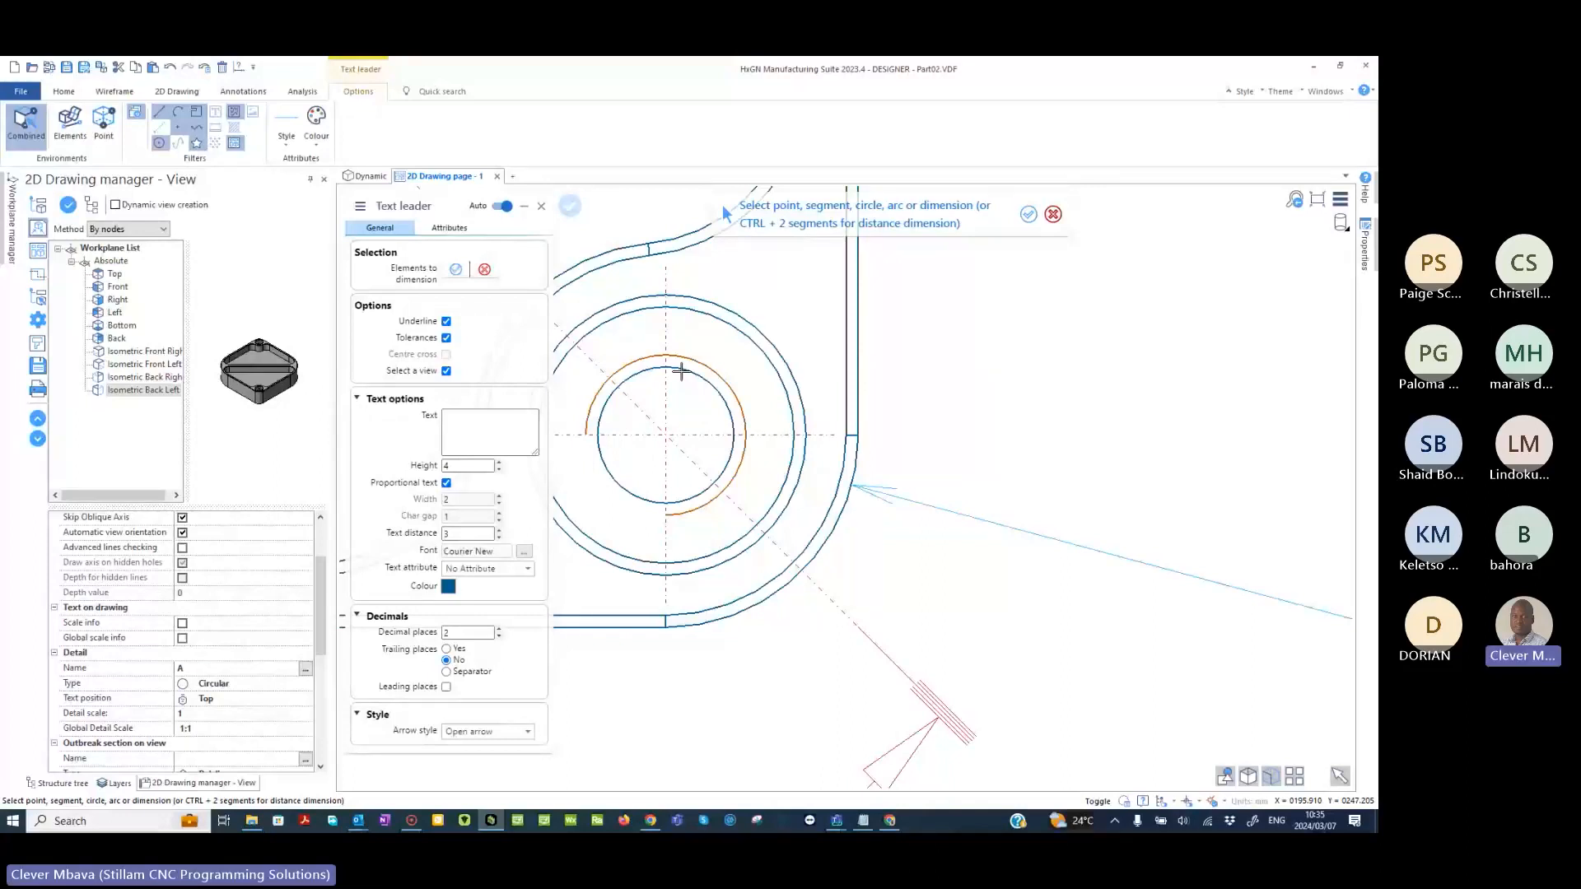
left_click(680, 371)
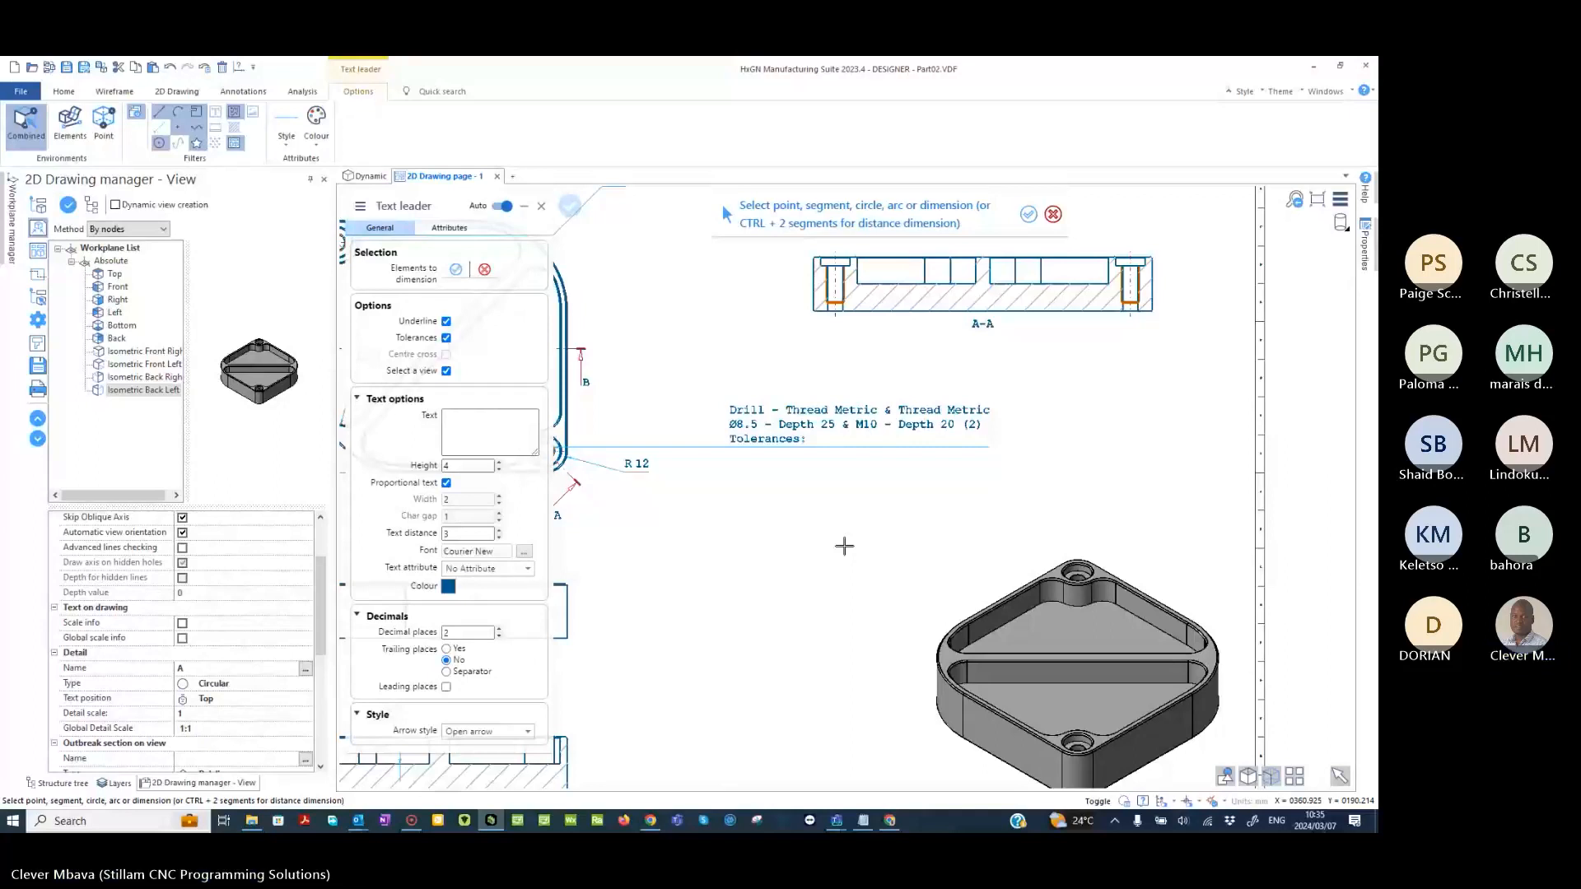
key("Escape")
scroll(932, 359, "down", 2)
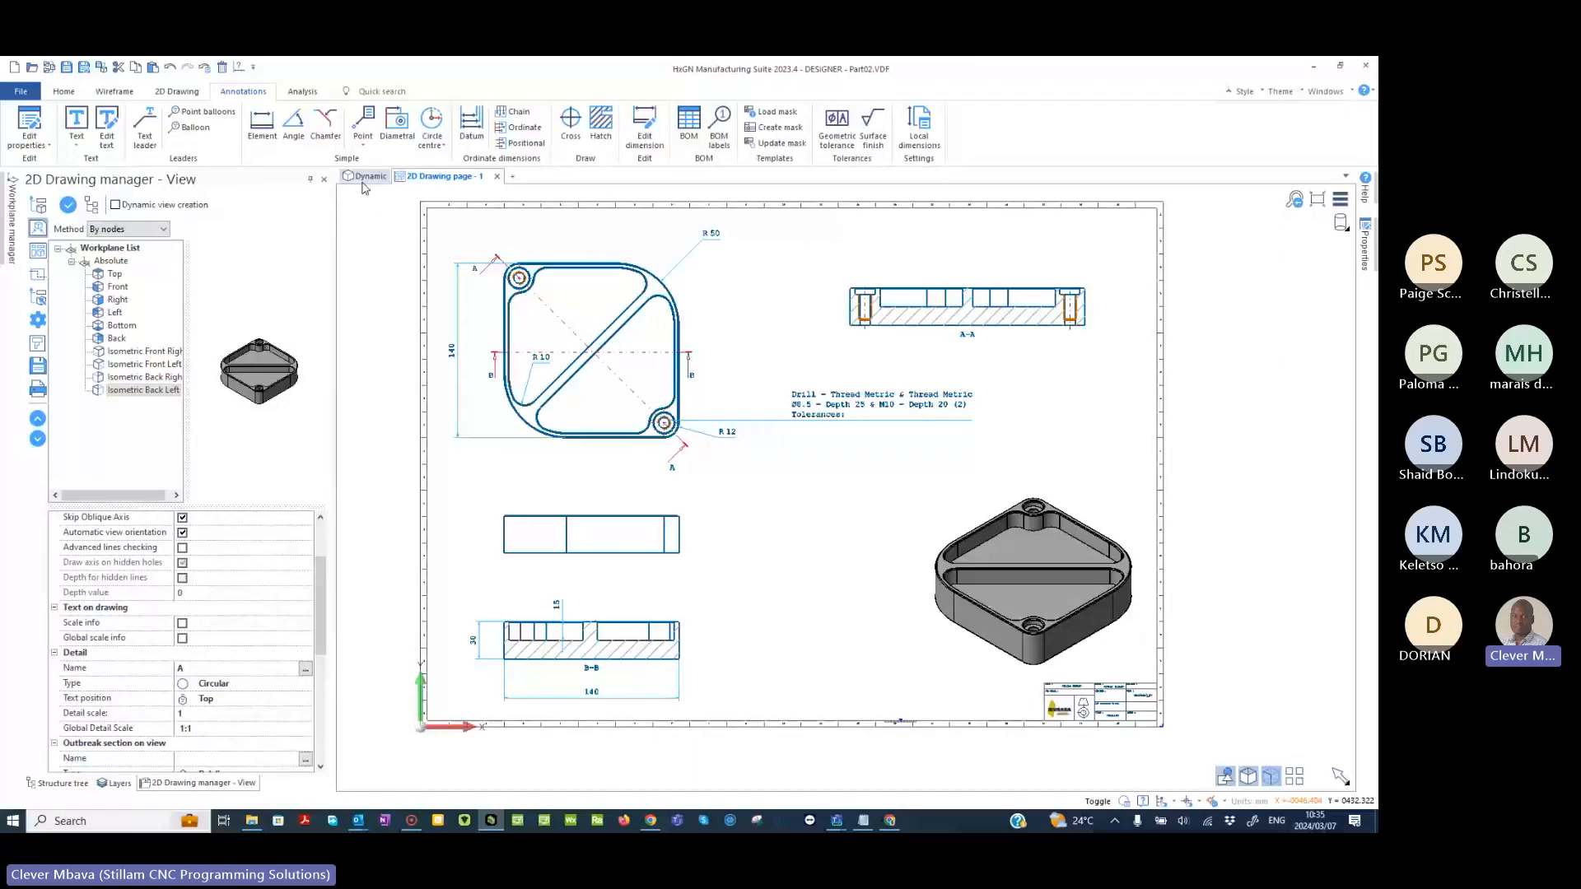
- Examine the 3D model, then review the top view's hole callout and the complete drawing page
left_click(364, 178)
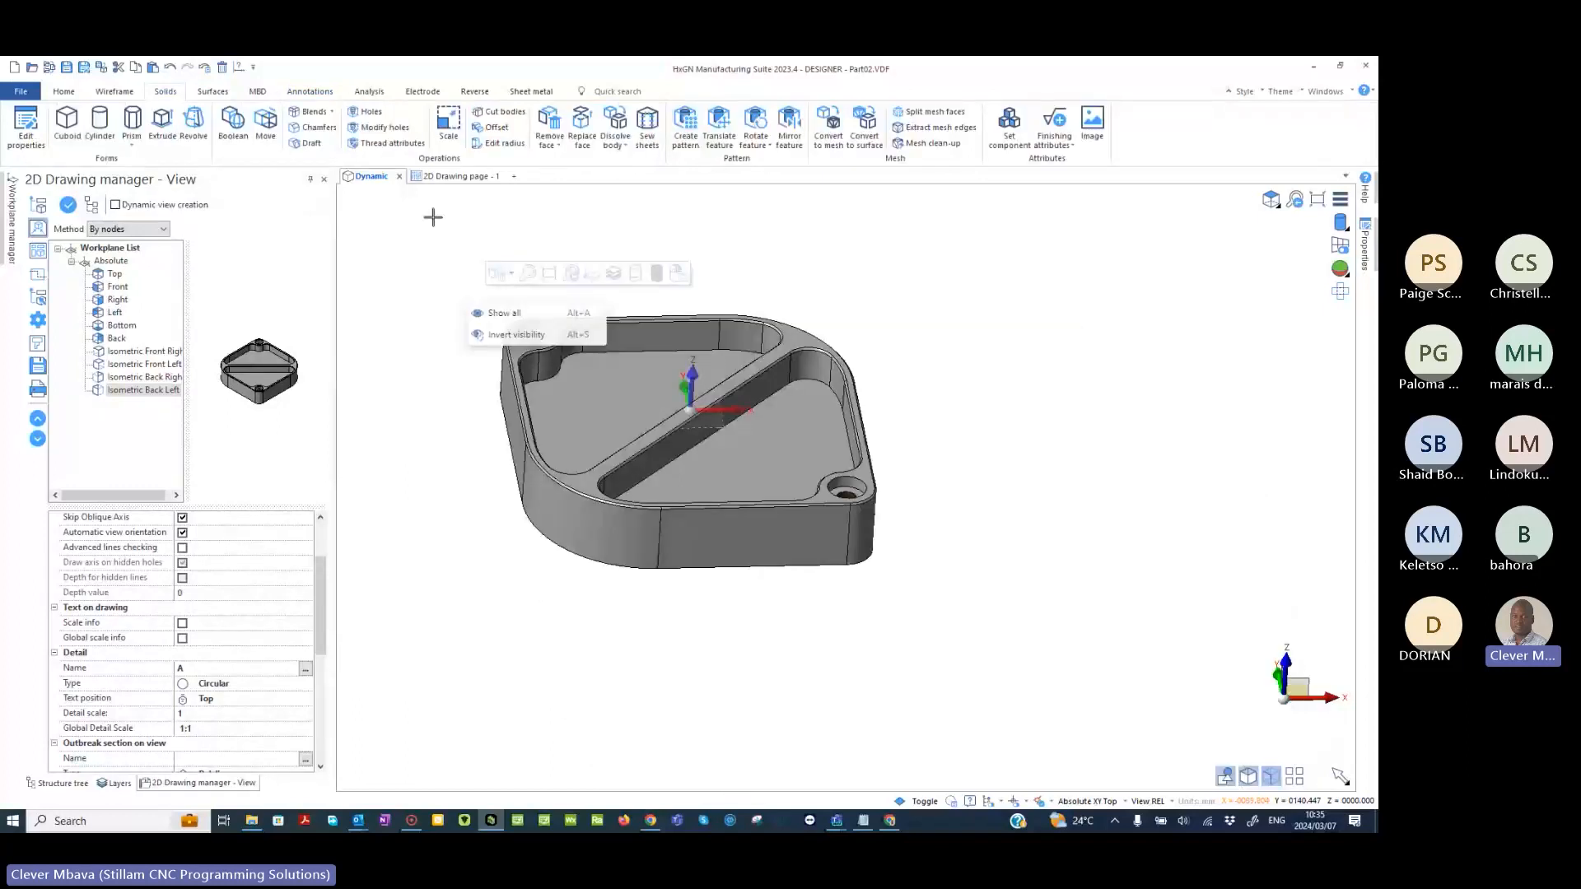
left_click(455, 178)
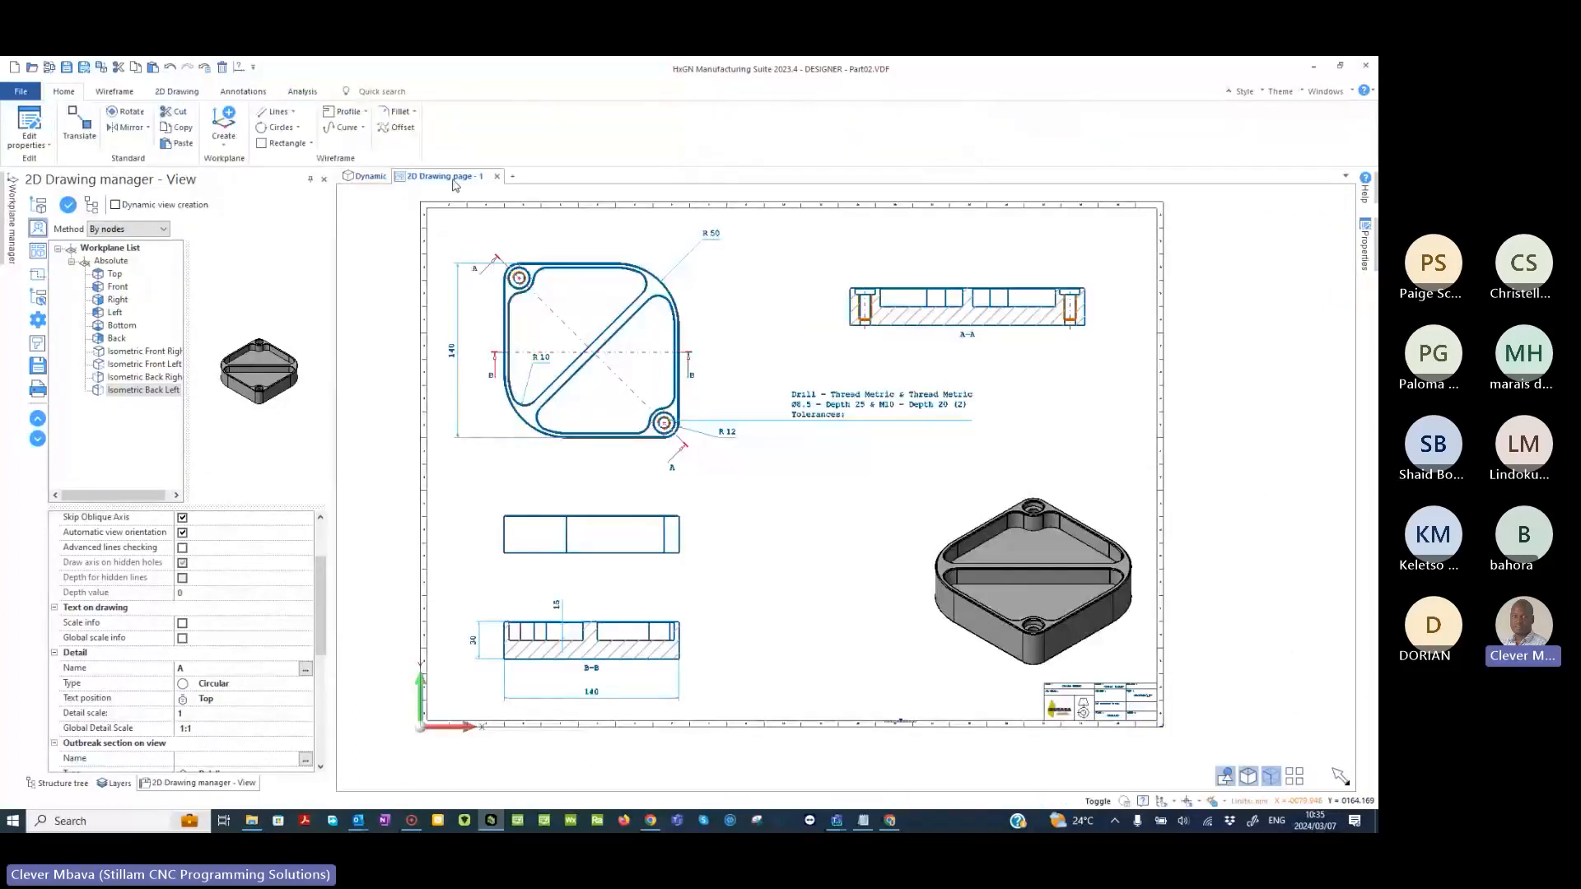
left_click(788, 449)
scroll(665, 423, "up", 8)
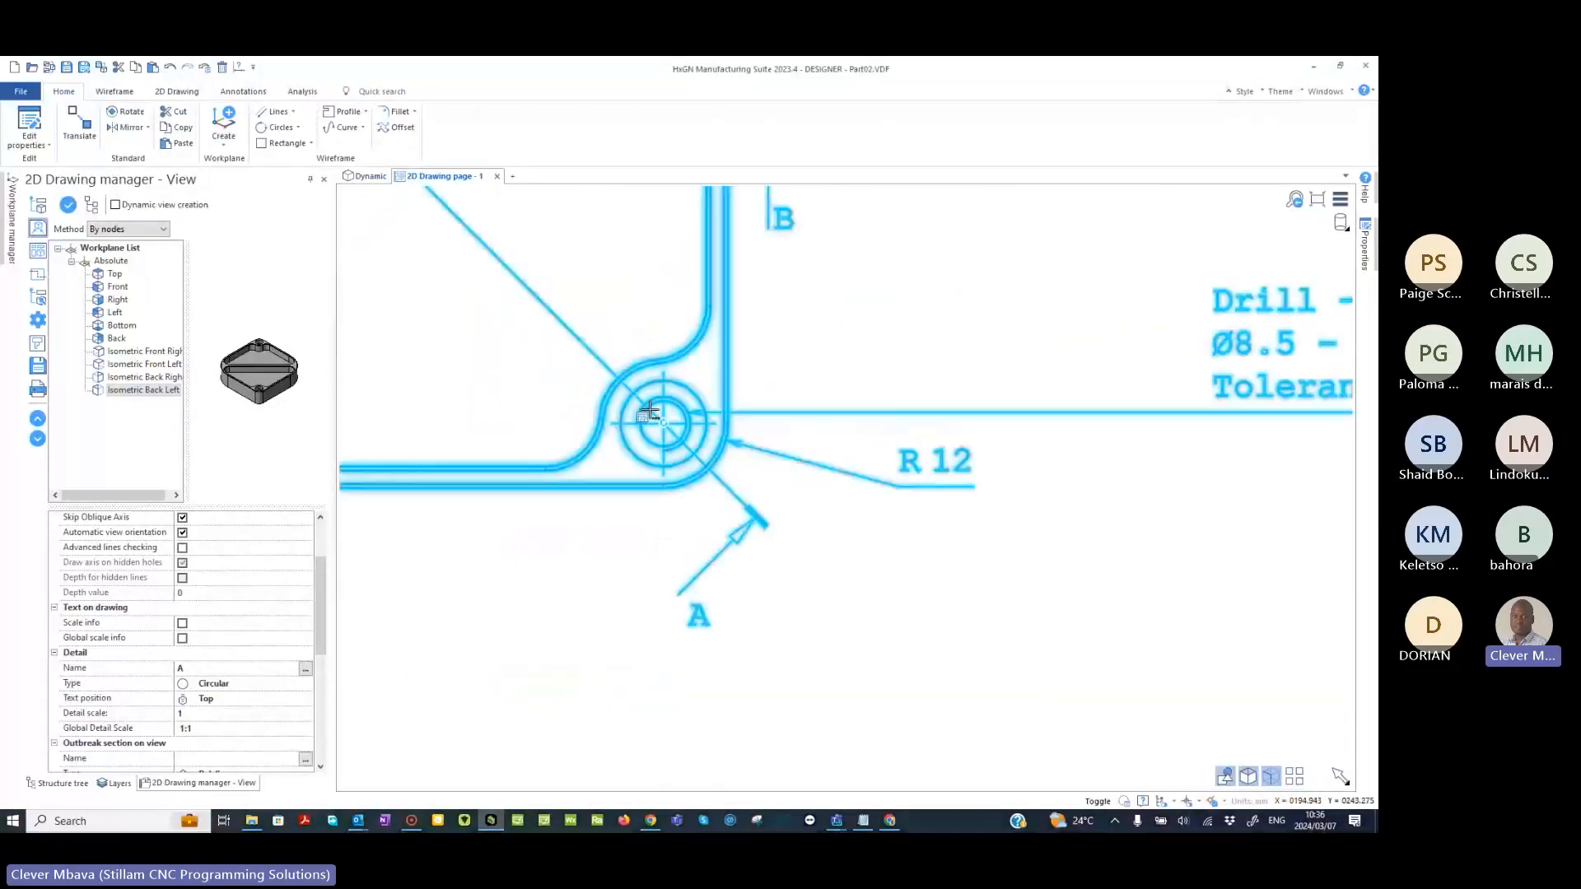
scroll(650, 411, "down", 8)
scroll(757, 397, "down", 3)
right_click(405, 416)
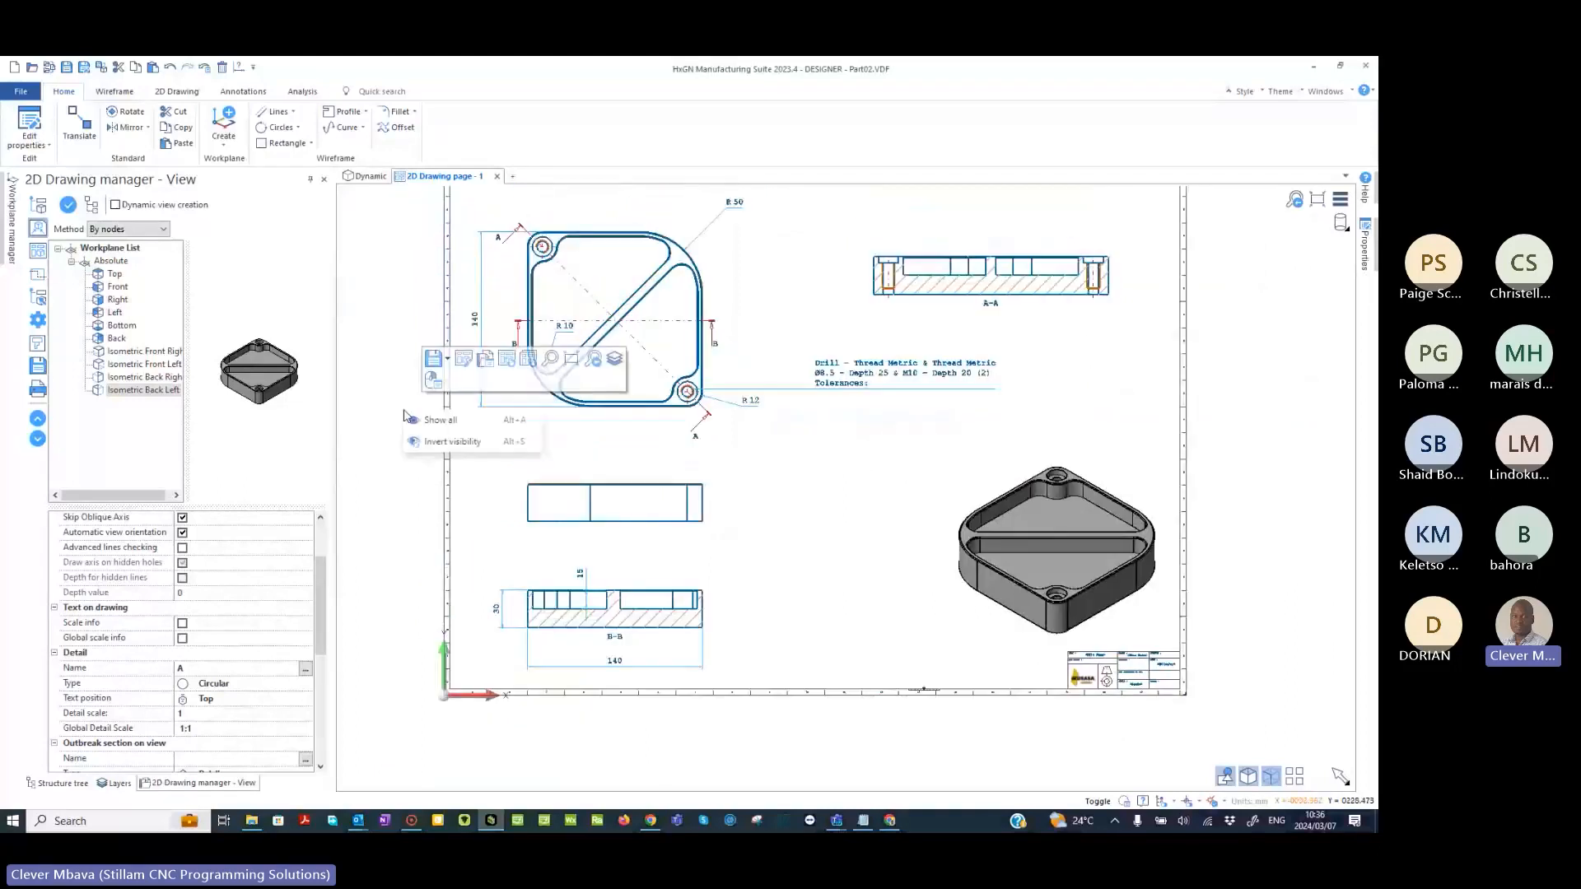
left_click(403, 416)
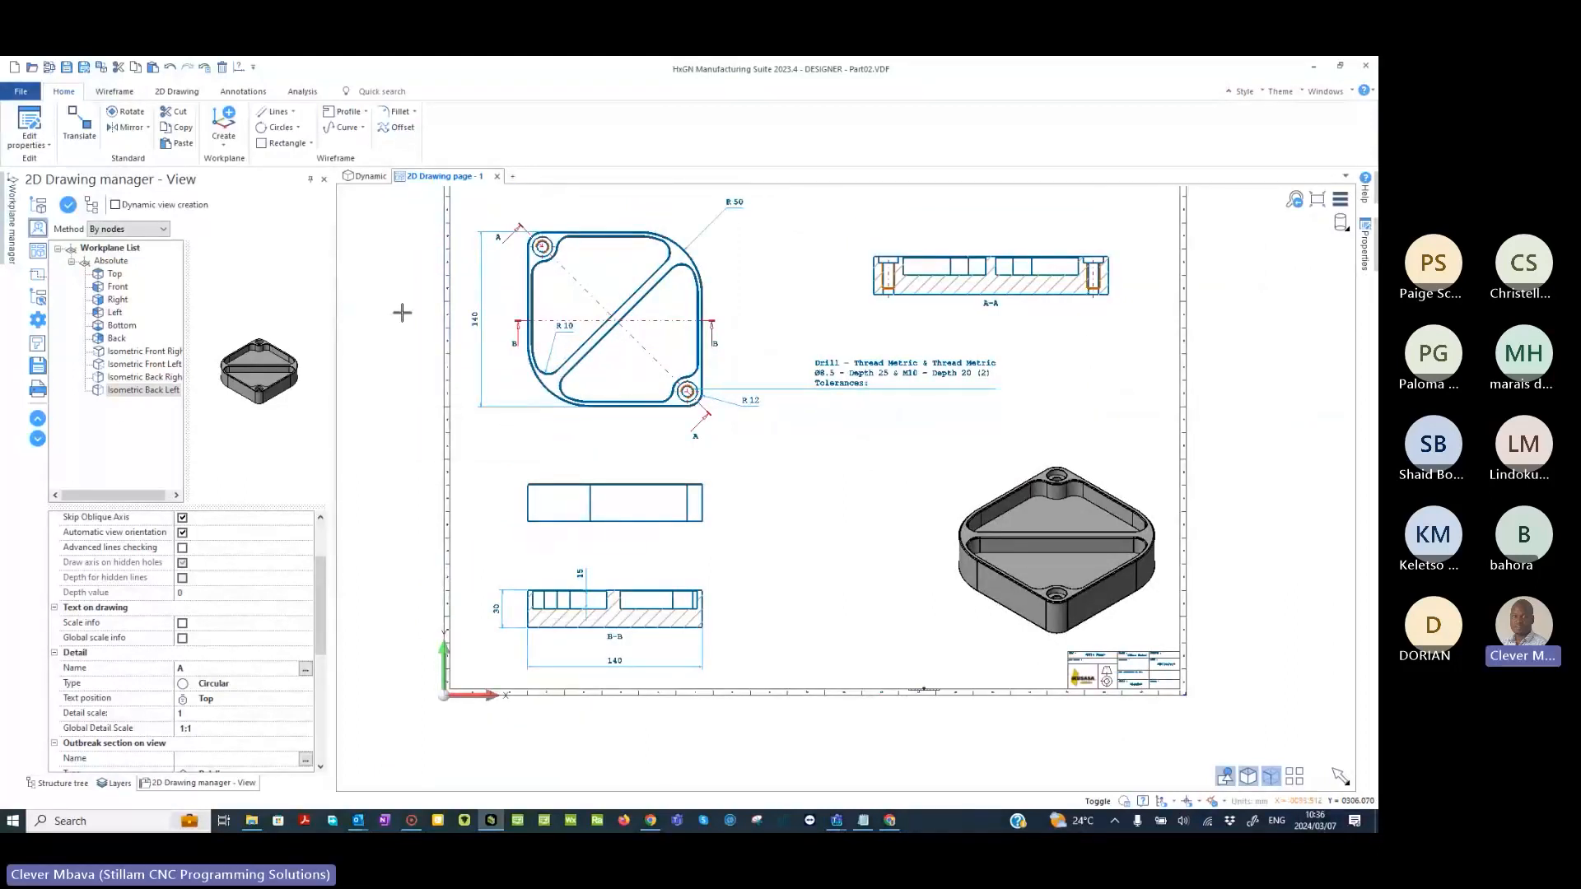
mouse_move(790, 286)
middle_mouse_down()
mouse_move(791, 349)
mouse_move(769, 326)
middle_mouse_up()
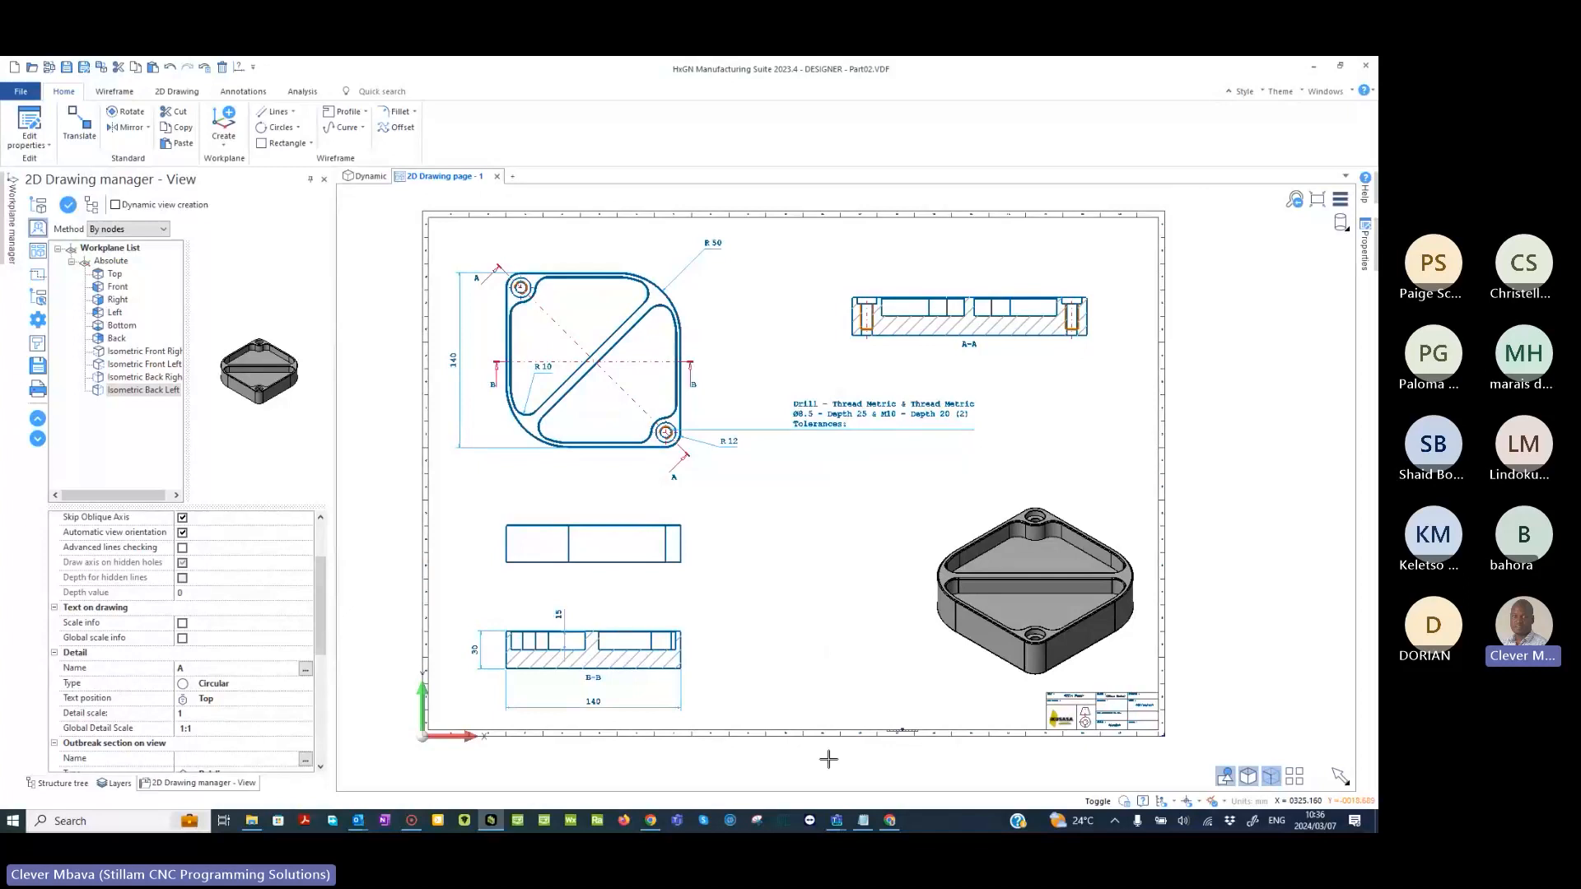
- Switch to the Canva presentation, show the "What we will be covering" slide full screen, and return to the drawing
left_click(890, 822)
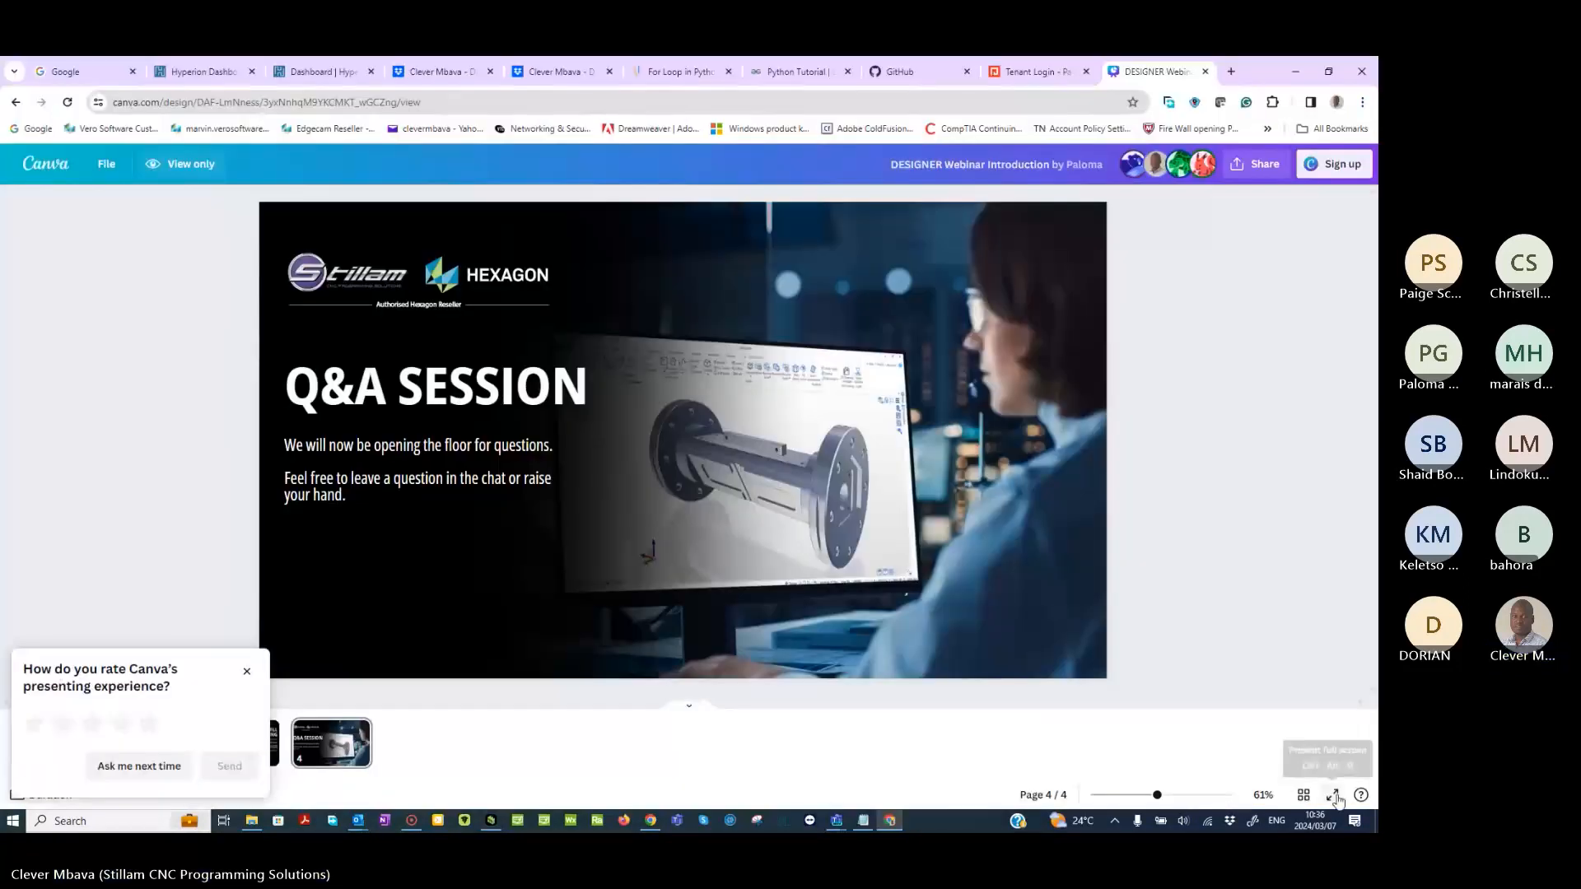
left_click(1335, 796)
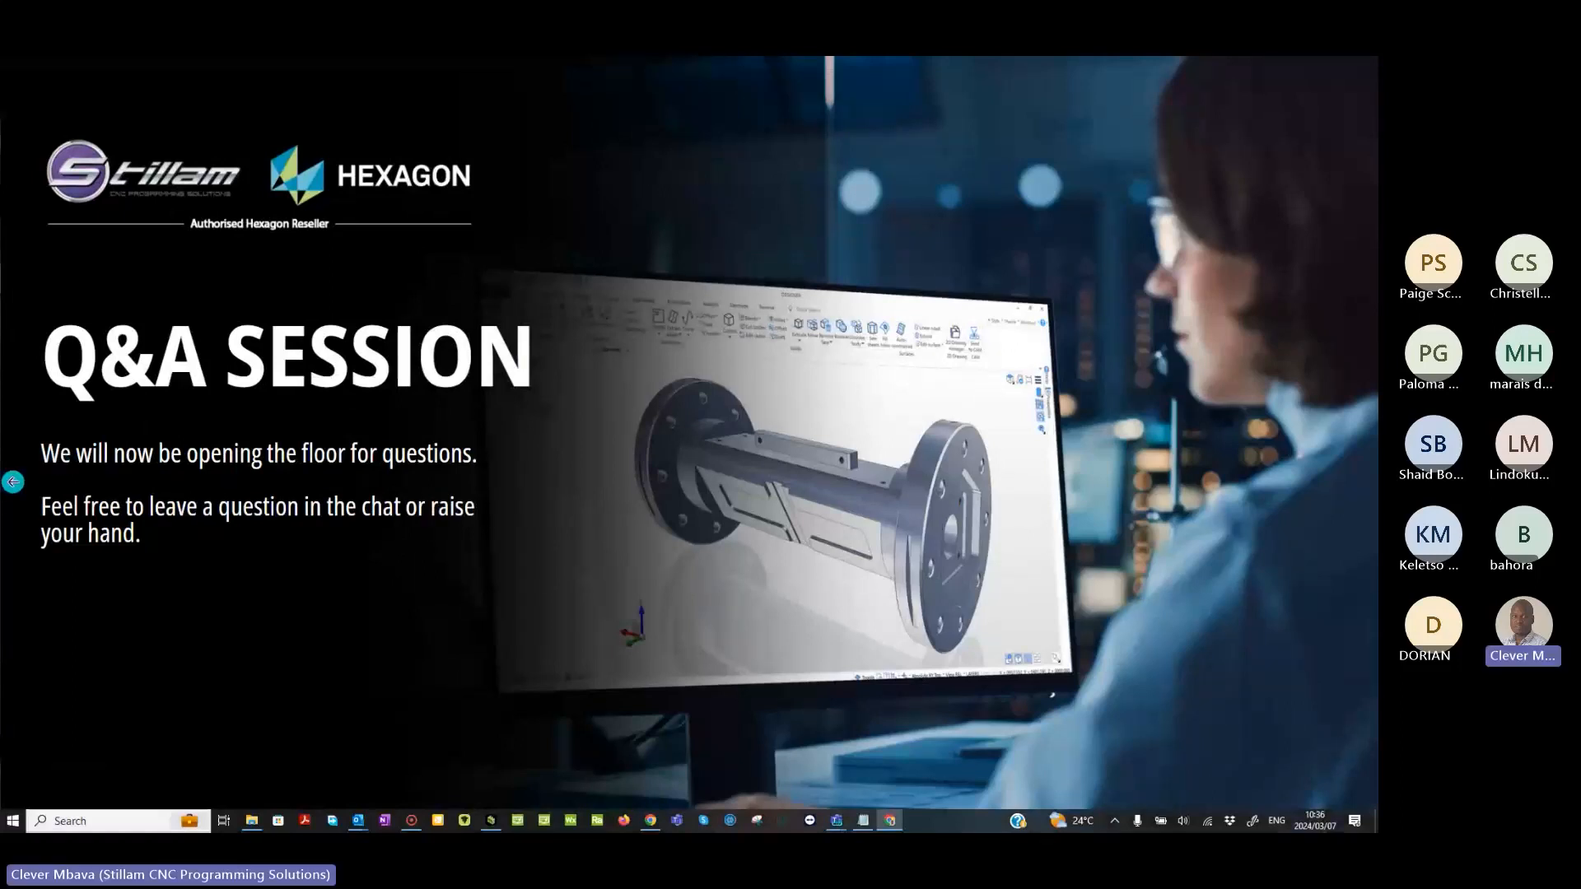
left_click(13, 482)
left_click(14, 481)
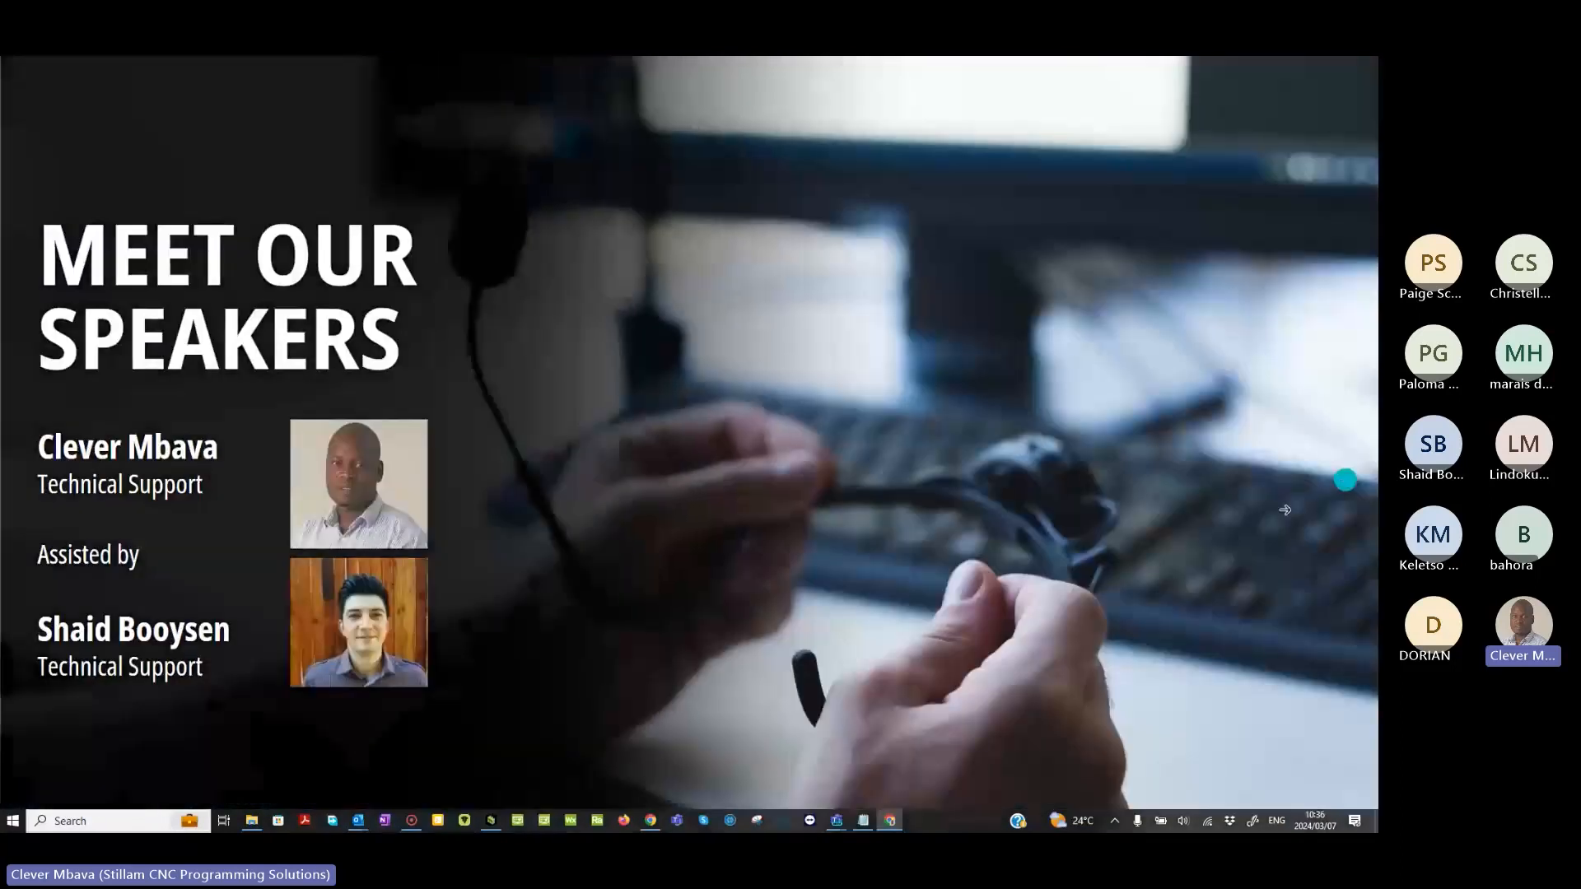
left_click(1284, 510)
left_click(836, 367)
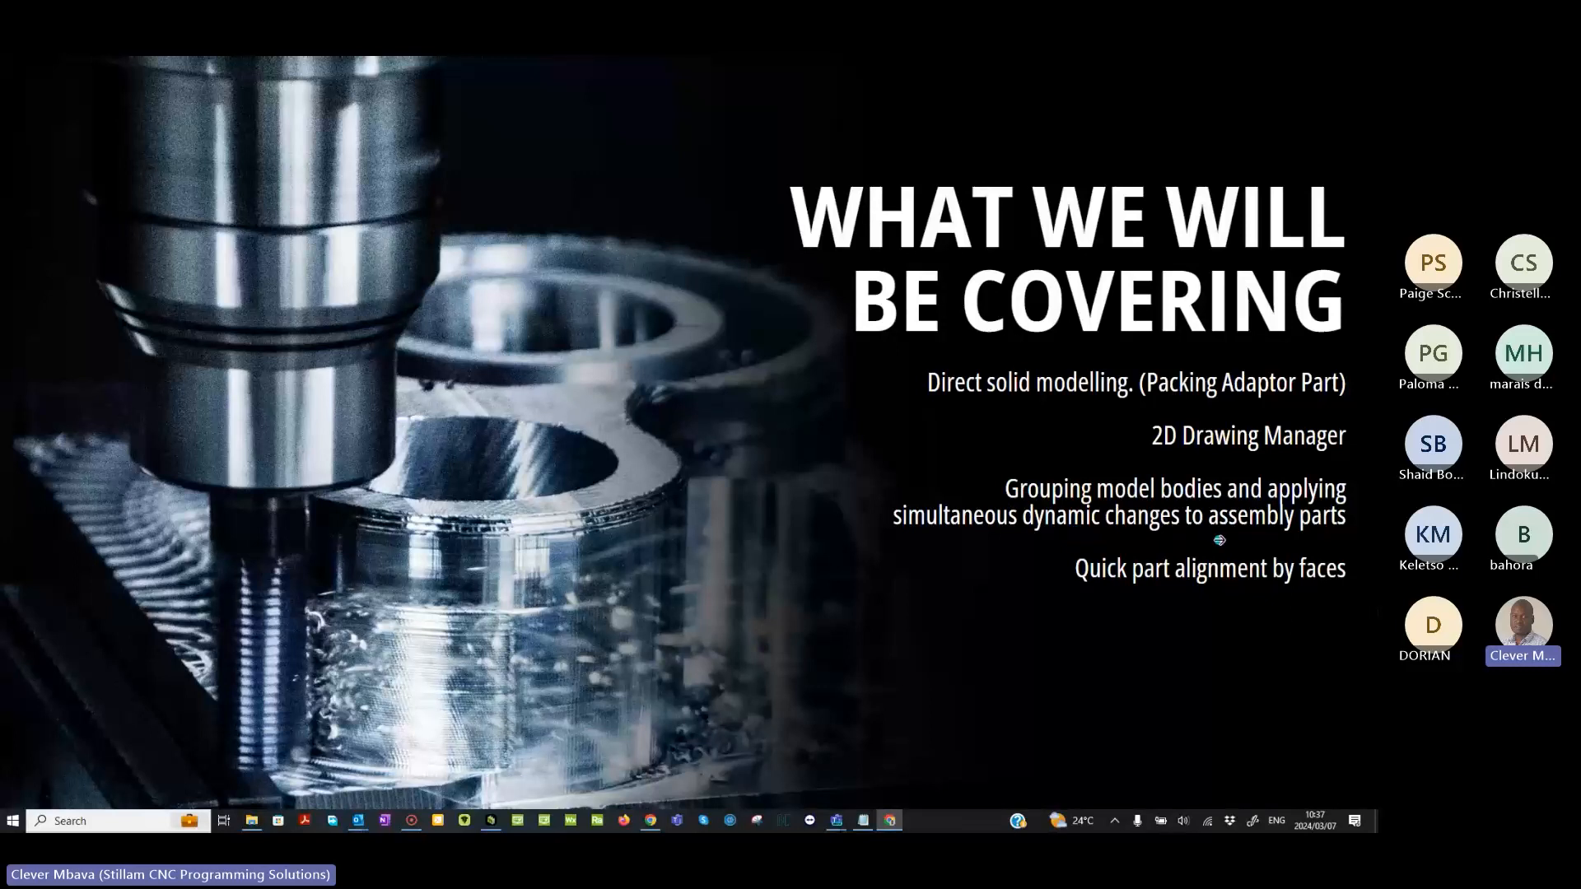
mouse_move(1344, 805)
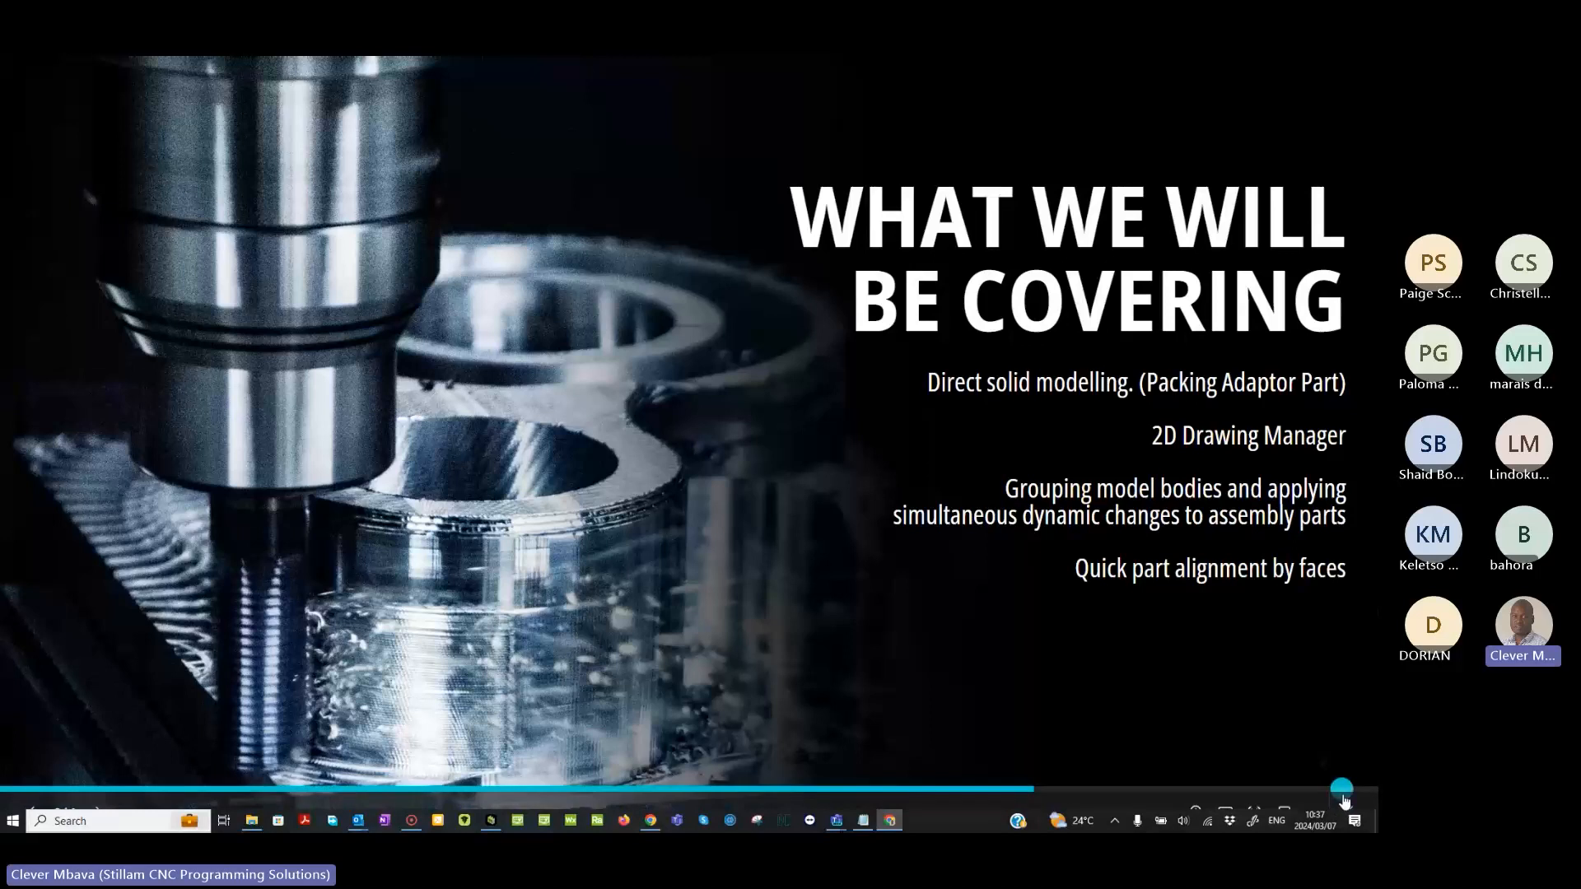
left_click(1345, 802)
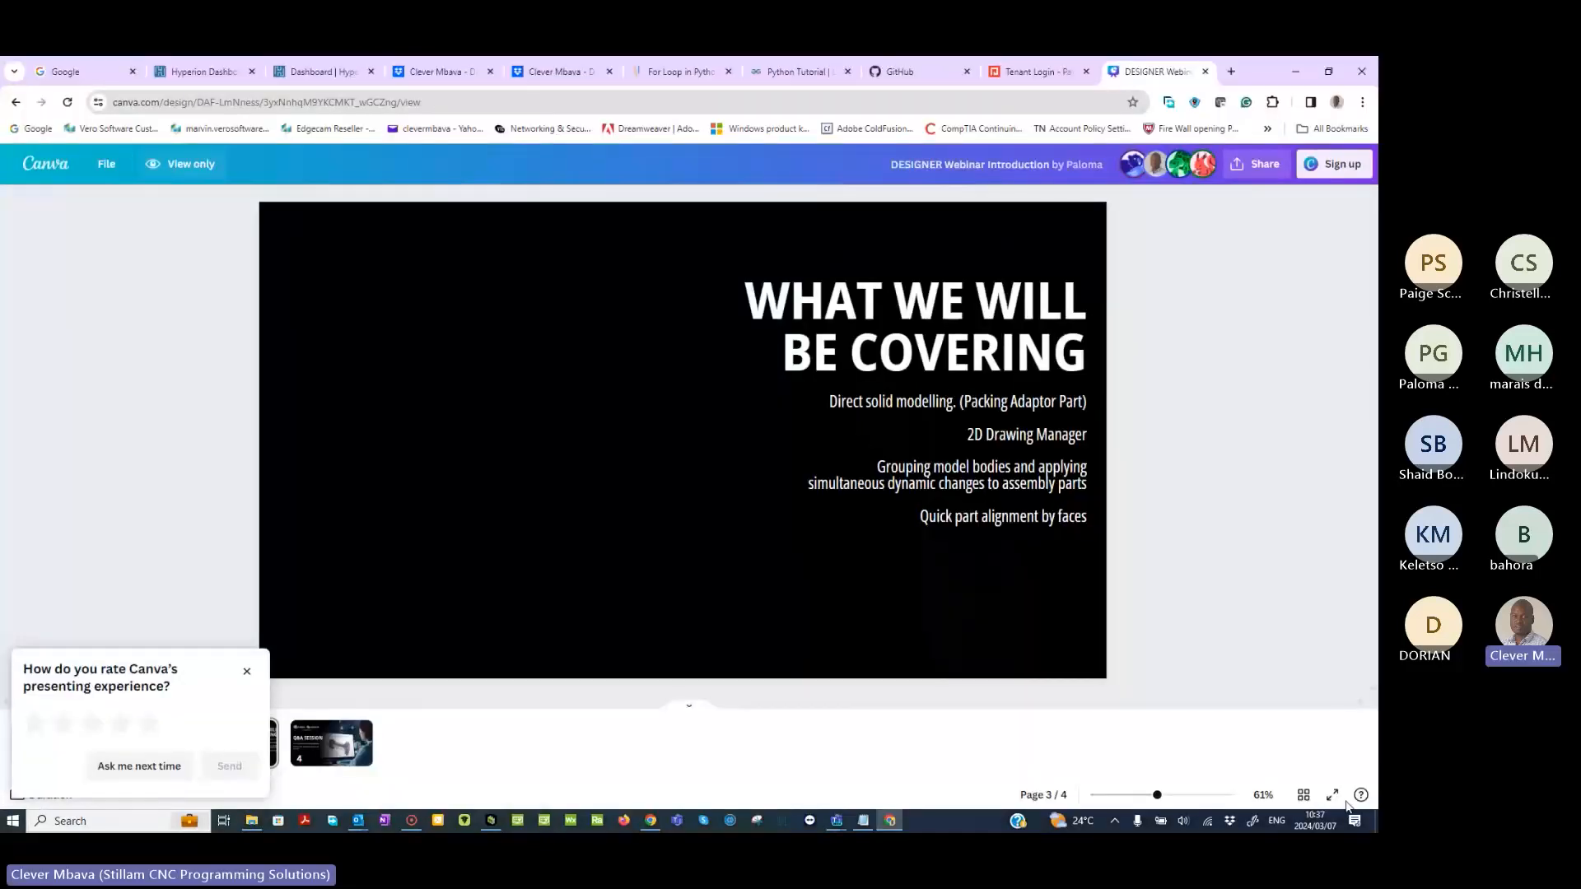
left_click(1296, 72)
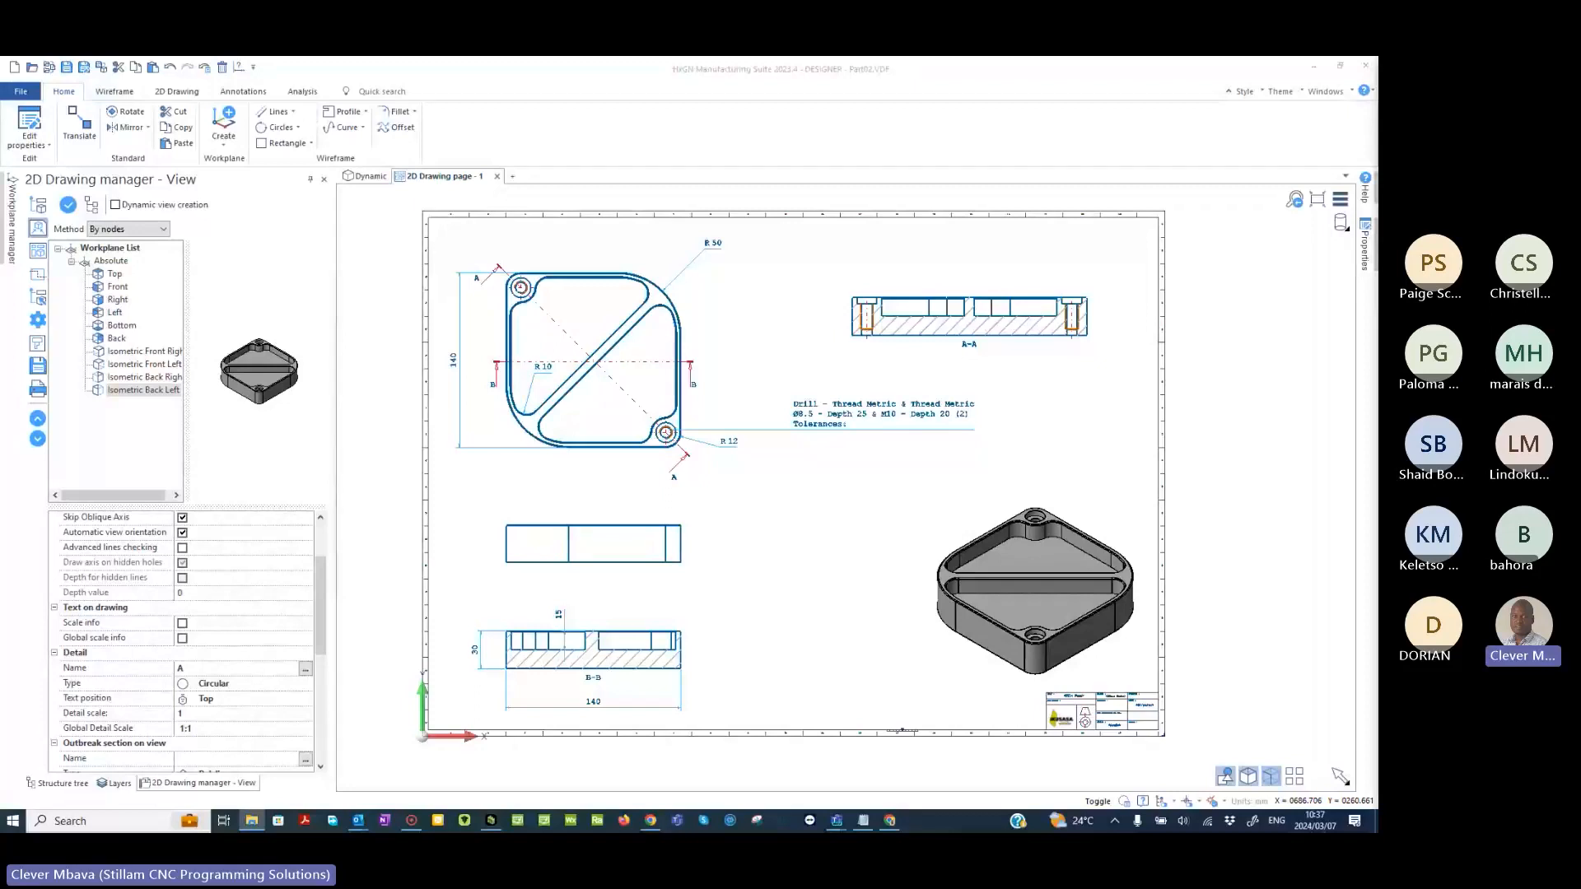
- Open demo_1.VDF from the Designer Webinar folder as a document rather than inserting it into a group
left_click(915, 497)
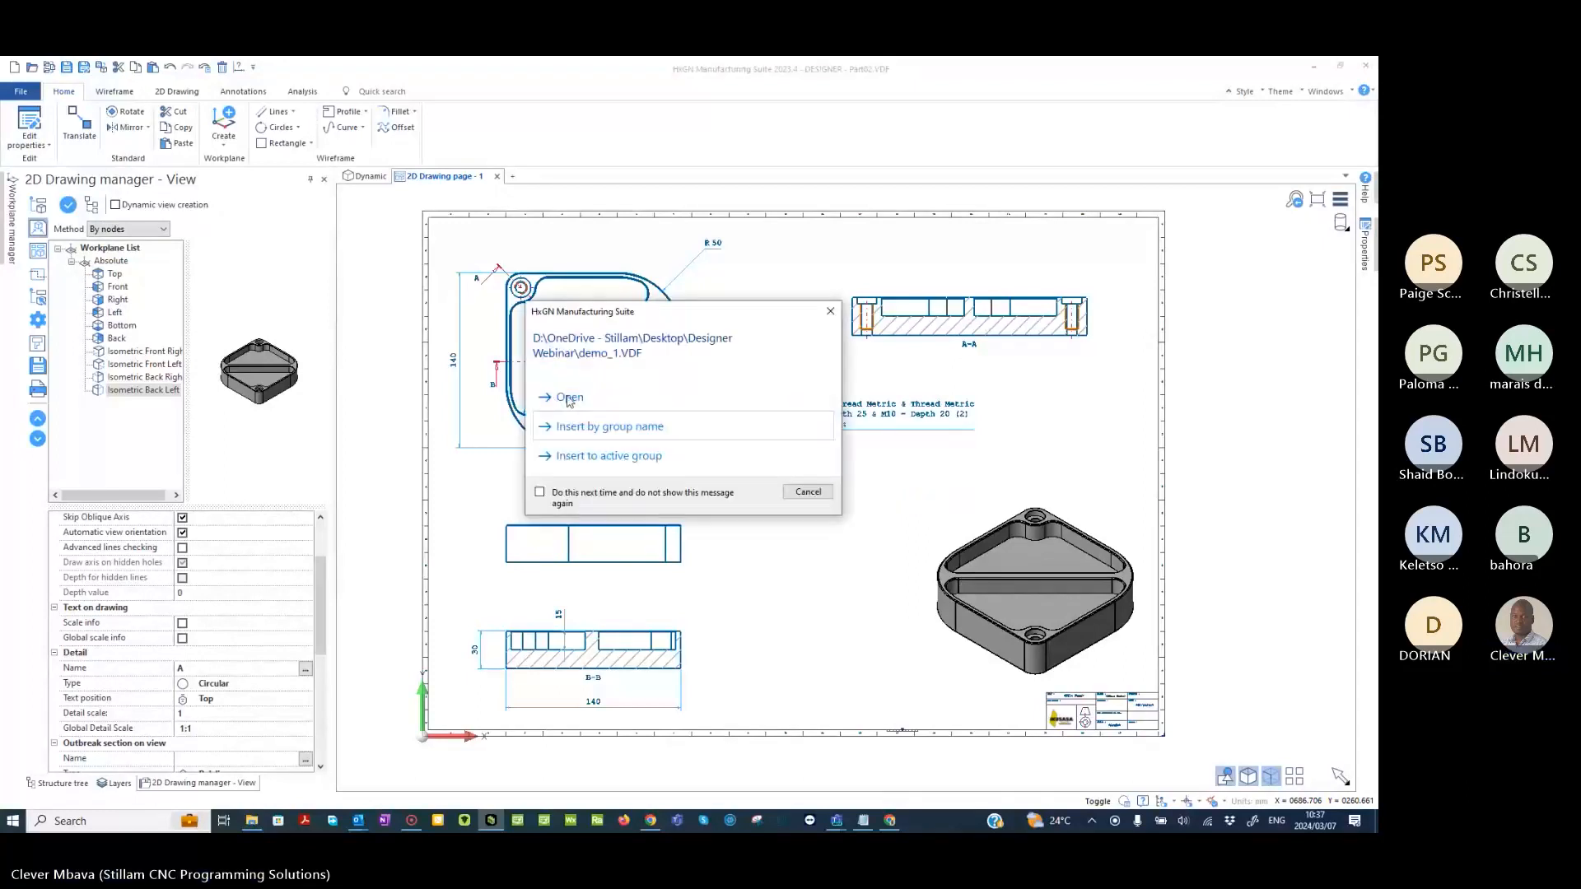
left_click(569, 399)
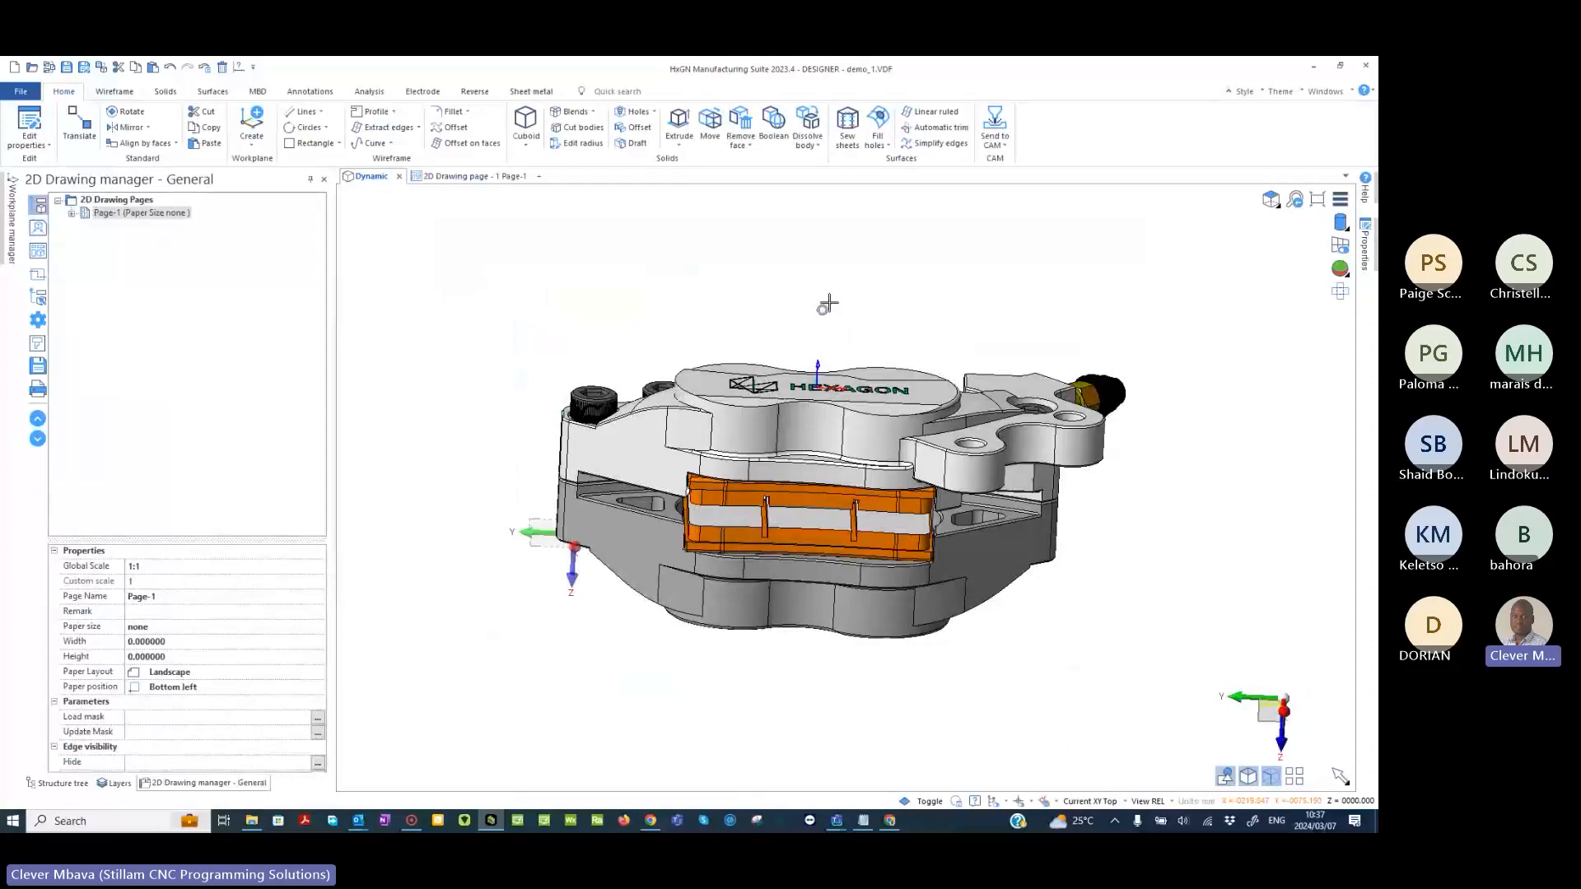
- Examine the brake caliper assembly from several angles and display its structure tree
middle_click_drag(829, 303, 895, 321)
scroll(895, 321, "up", 3)
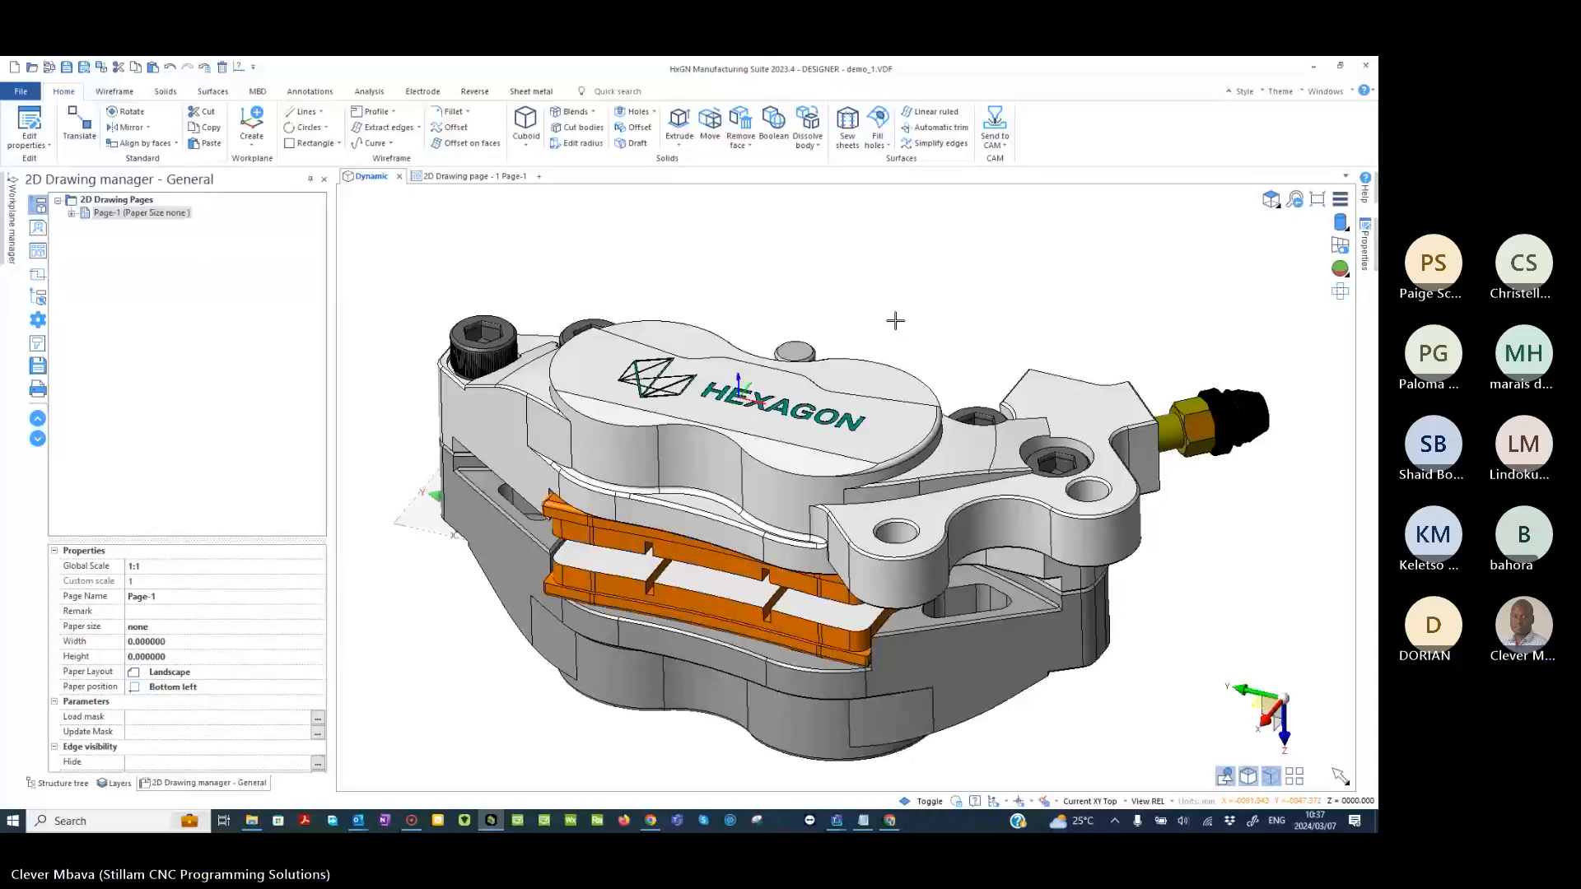
middle_click_drag(895, 322, 837, 287)
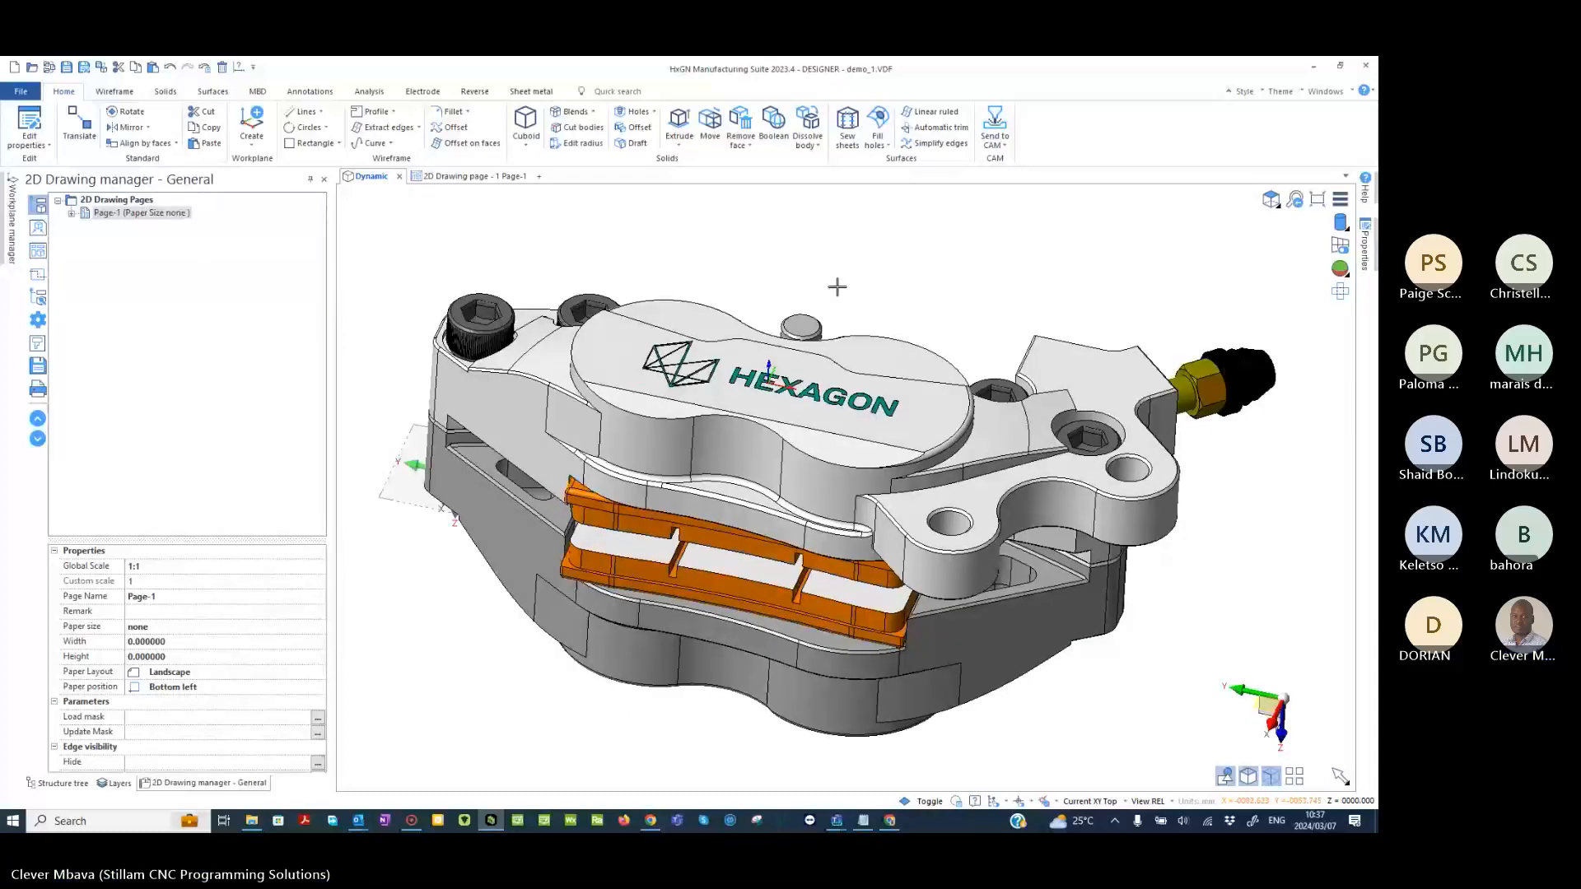
middle_click_drag(757, 404, 704, 486)
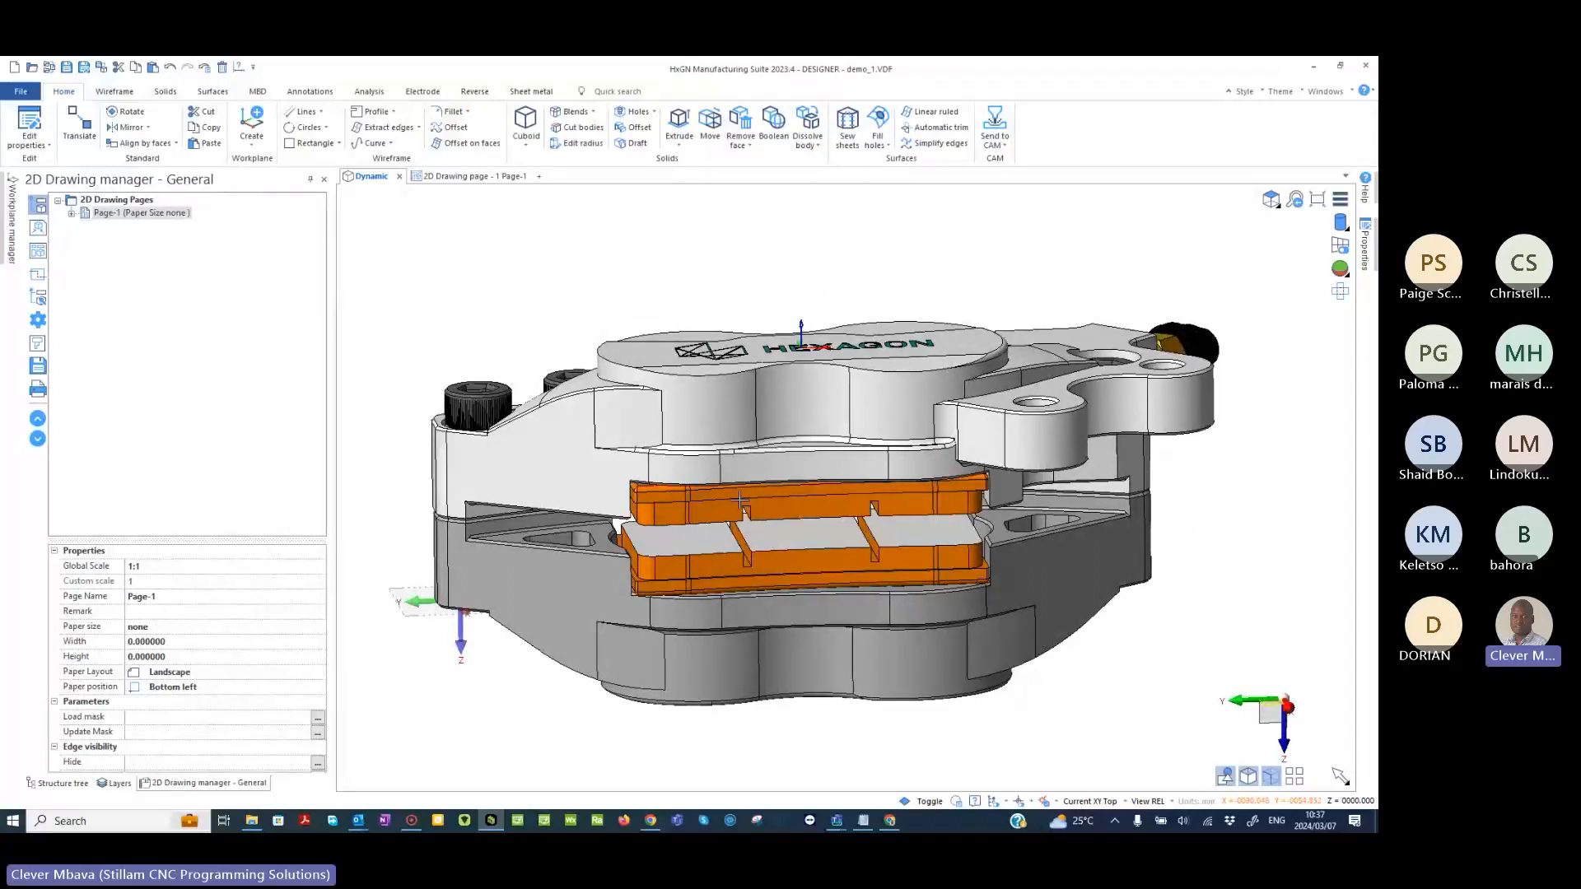
middle_click_drag(739, 500, 717, 319)
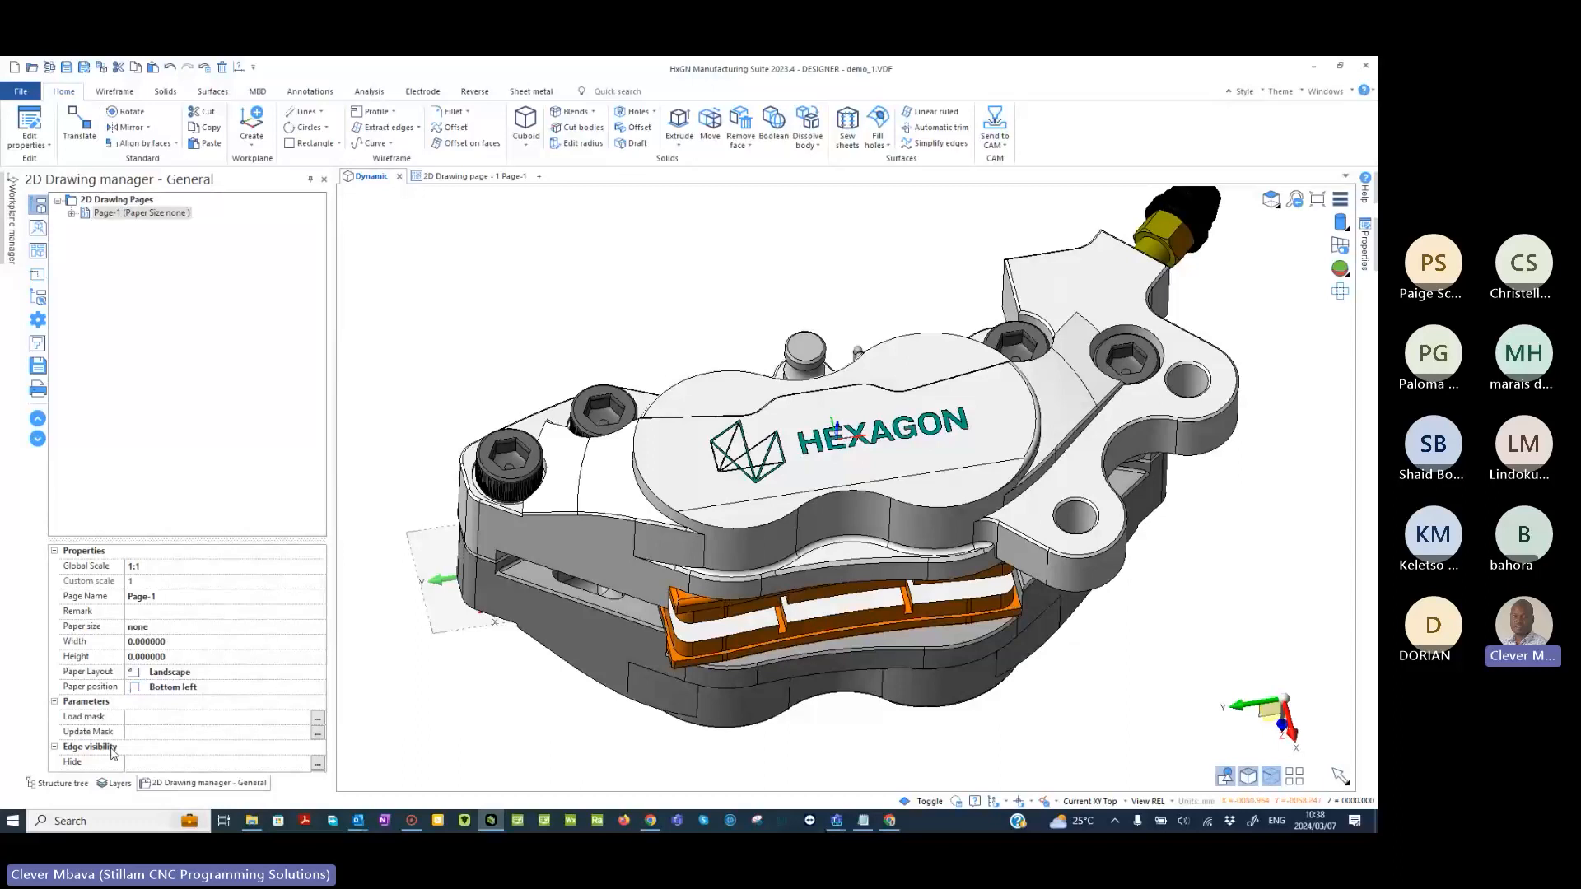
left_click(69, 785)
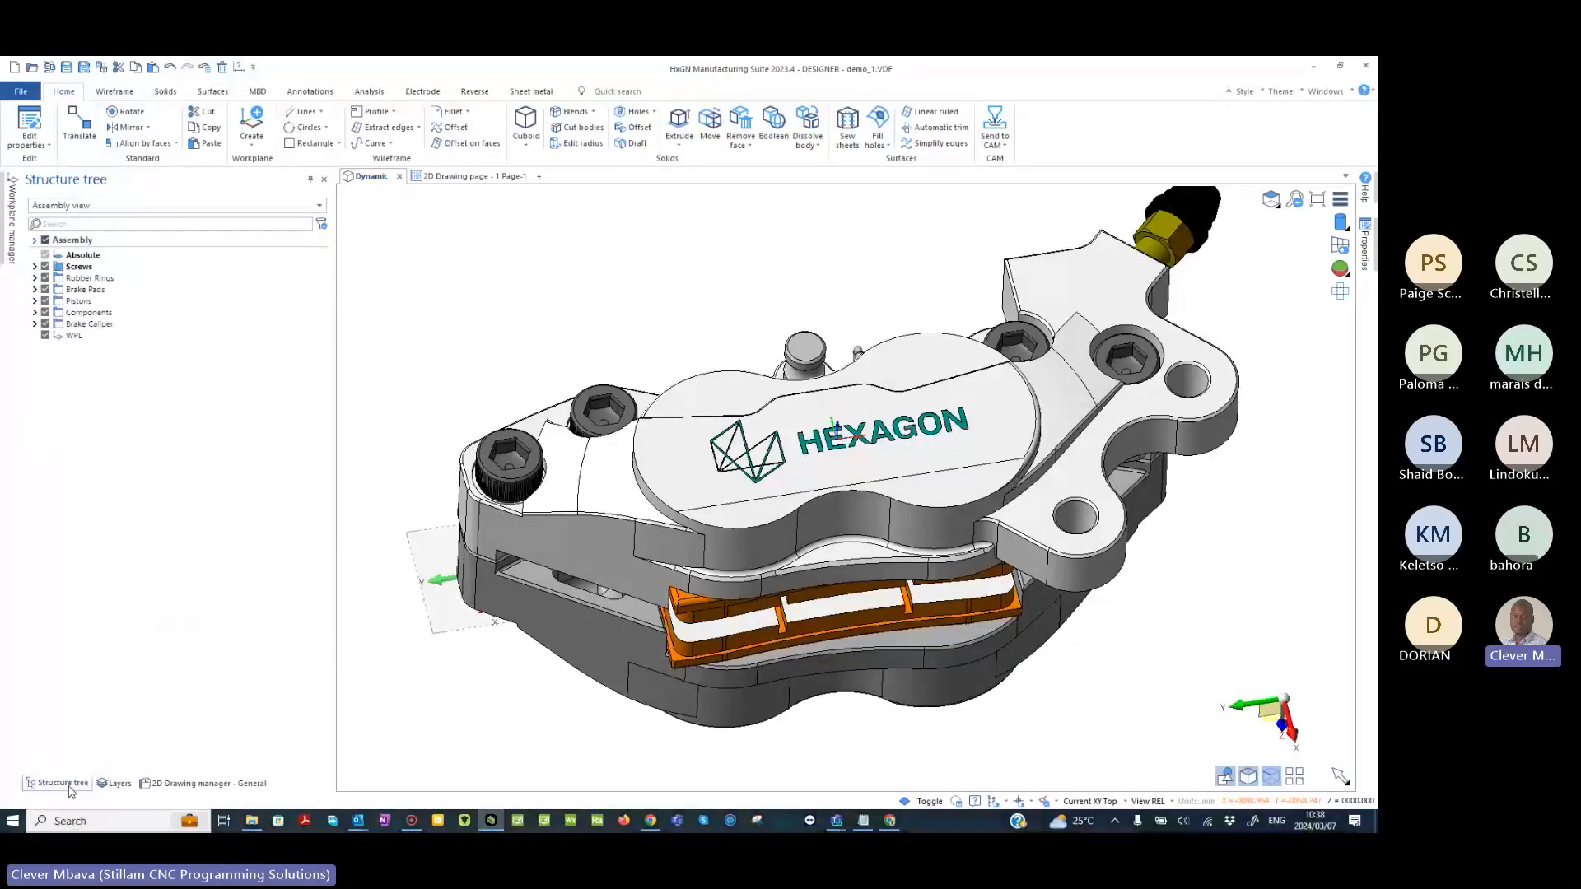